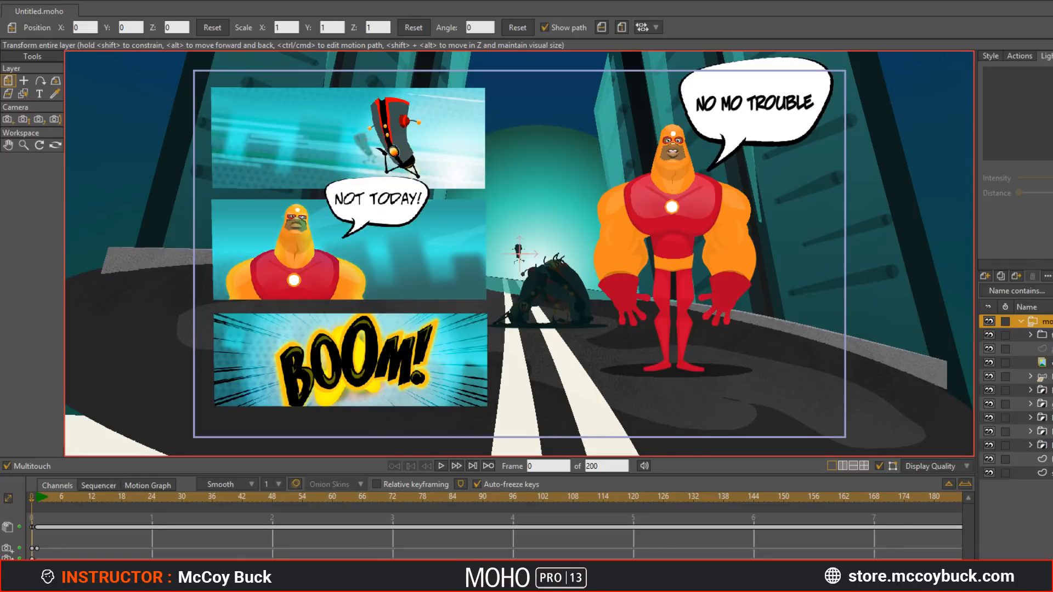
Step: Switch to ReadMe.txt in Notepad and review its new features, bug fixes, additional notes and system requirements
key(alt+Tab)
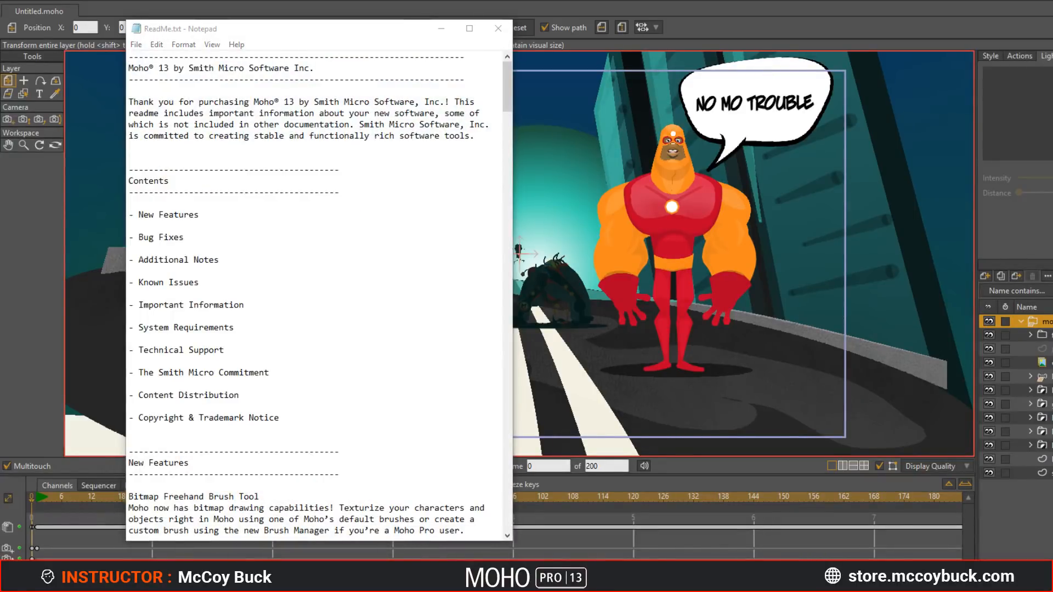
drag(316, 36, 741, 98)
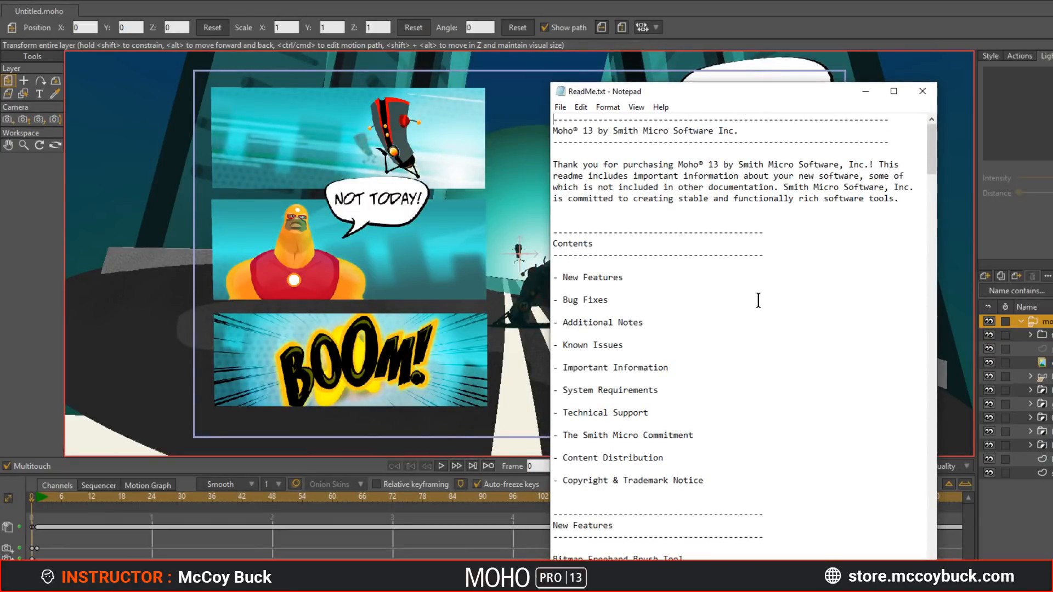
scroll(758, 300, down, 3)
scroll(758, 300, down, 20)
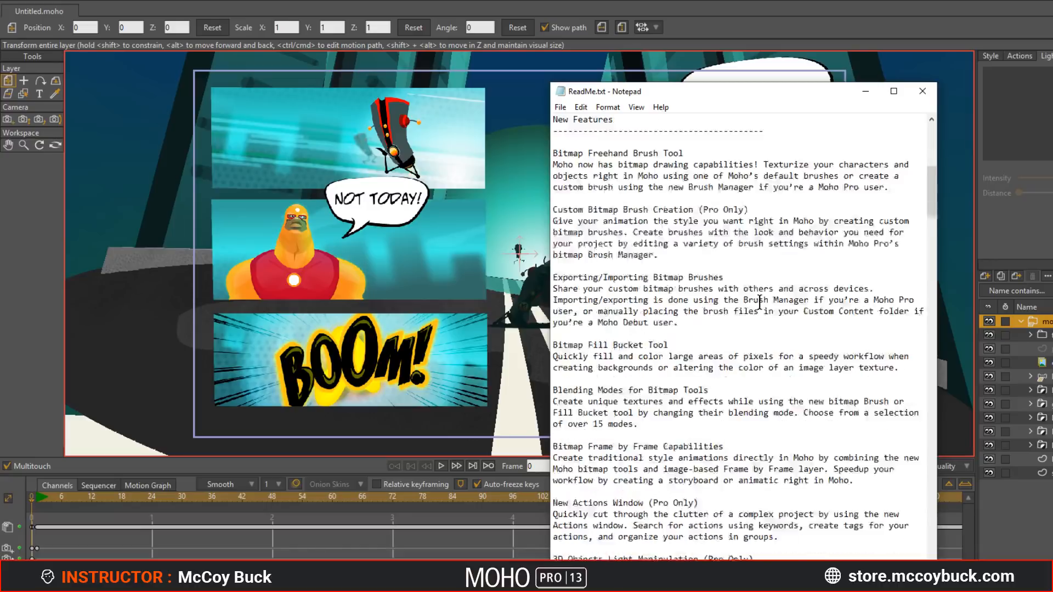
scroll(763, 311, up, 15)
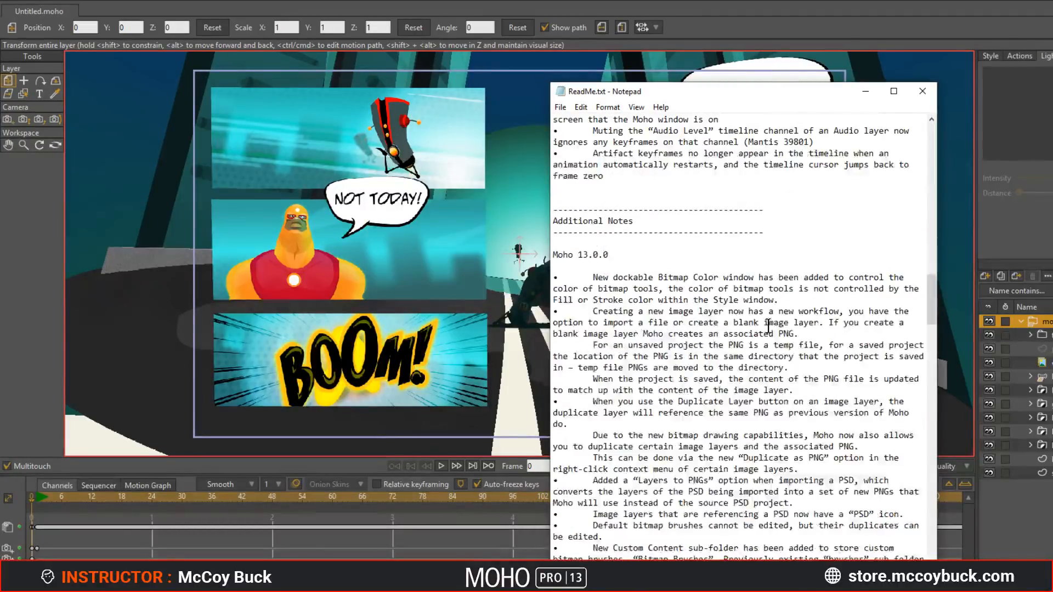
scroll(775, 328, up, 8)
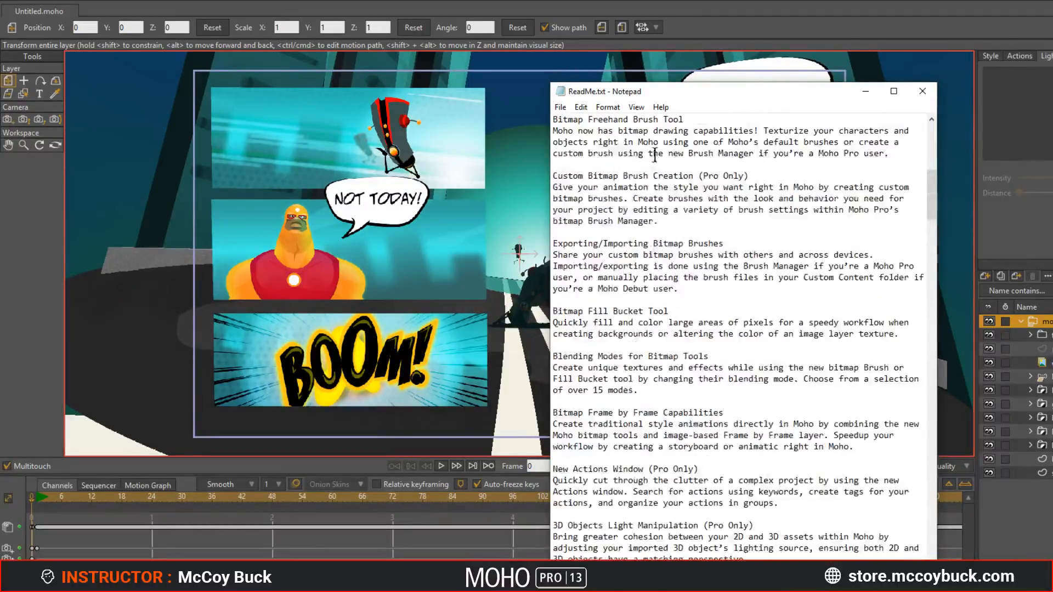
scroll(773, 307, down, 12)
scroll(773, 299, down, 20)
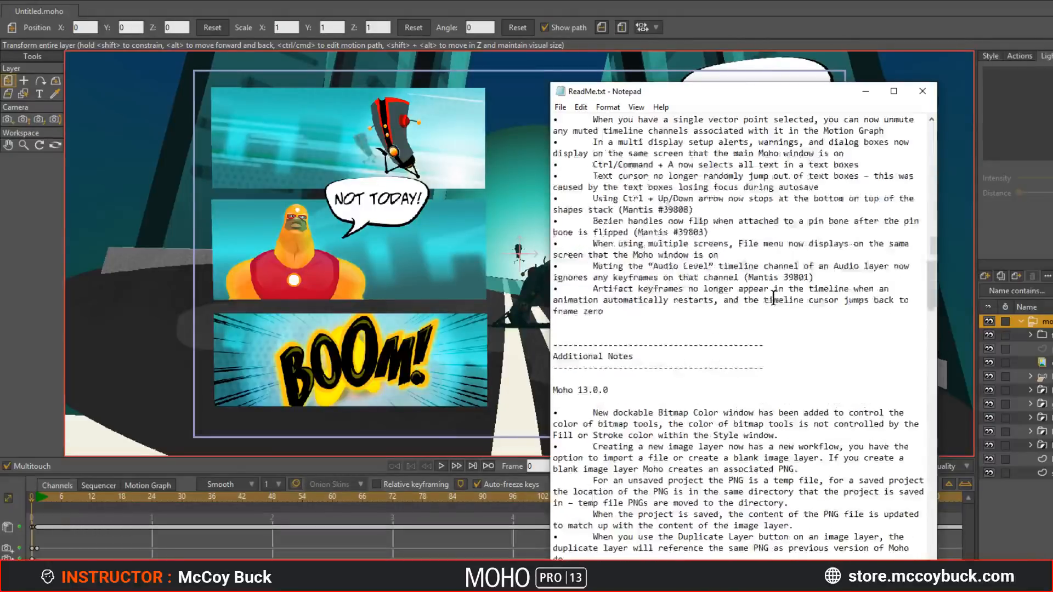
scroll(773, 299, down, 20)
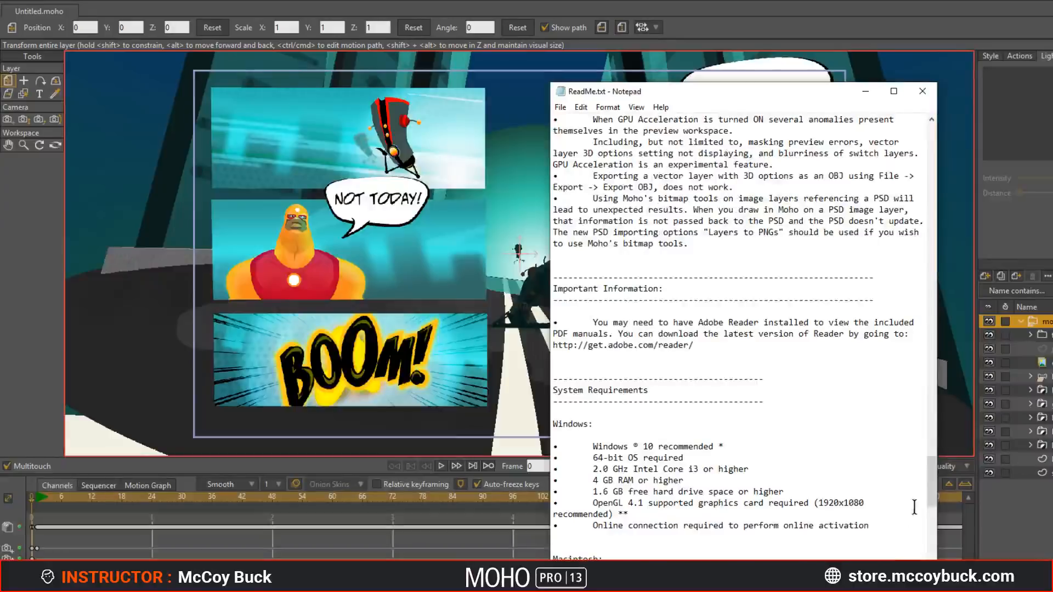
drag(933, 482, 925, 156)
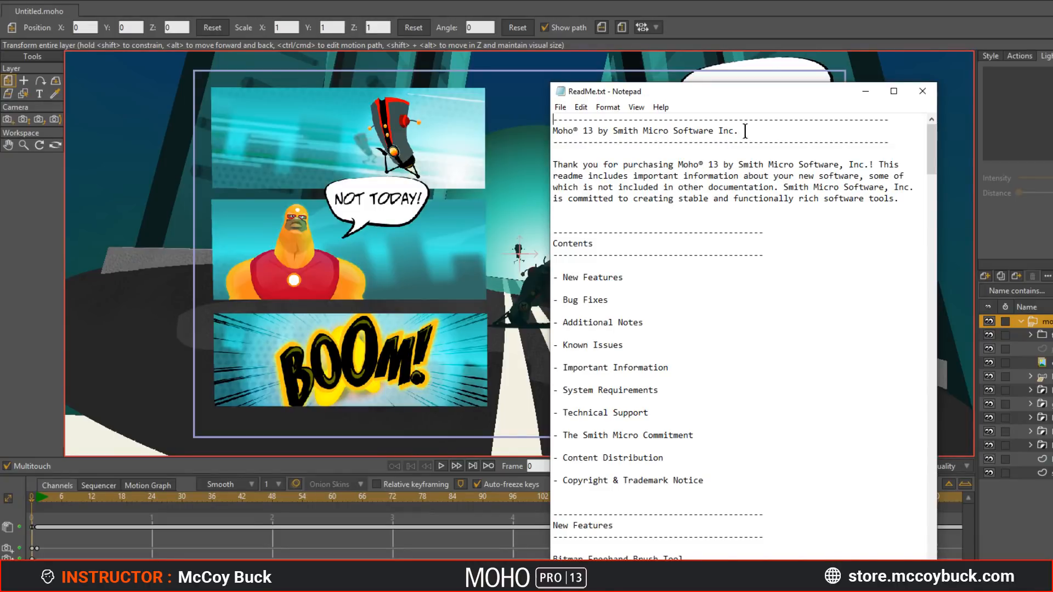
scroll(749, 283, down, 12)
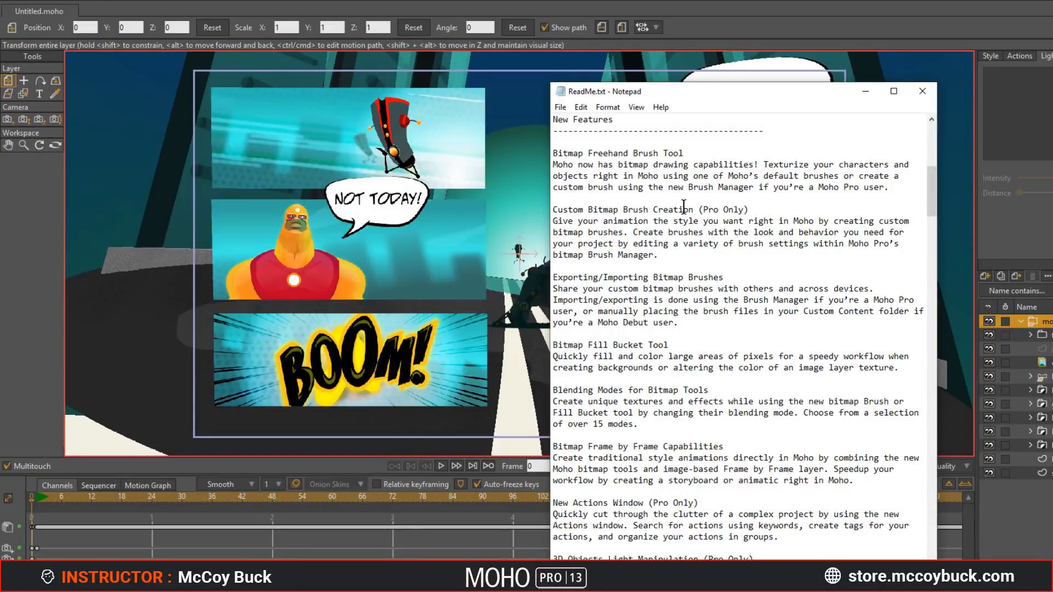
click(866, 92)
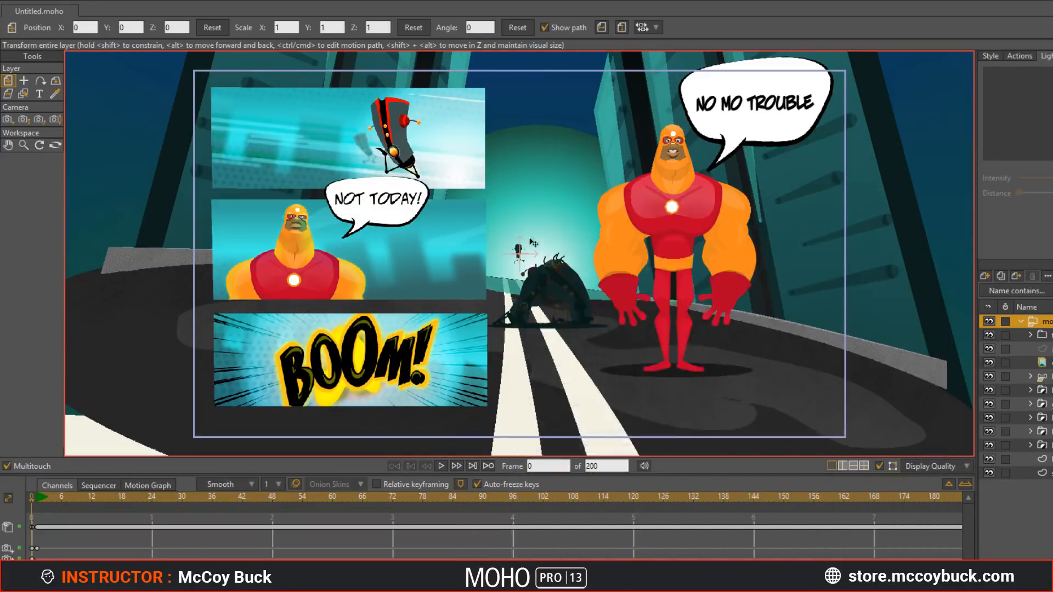
Step: Create a new blank project in Moho
click(27, 9)
click(31, 12)
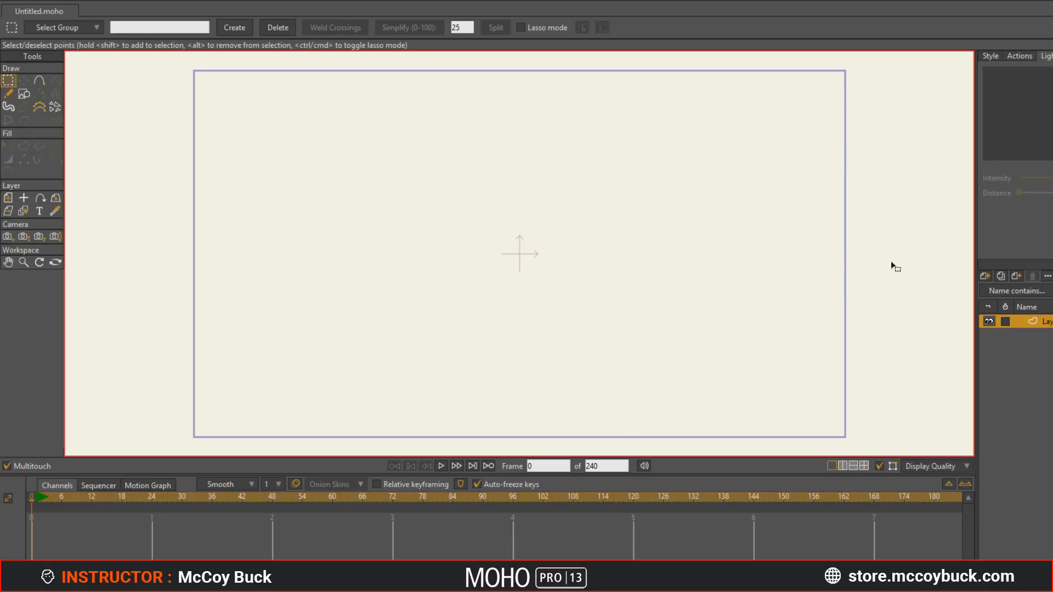
Step: Open the Moho 13 user manual through the program's help and look over its table of contents
click(258, 3)
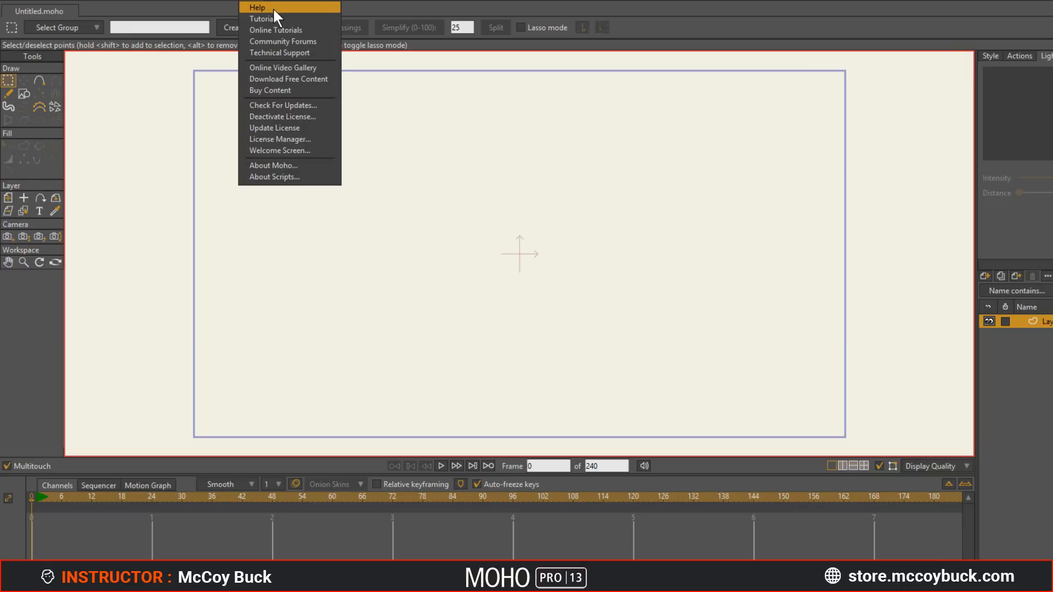
click(604, 298)
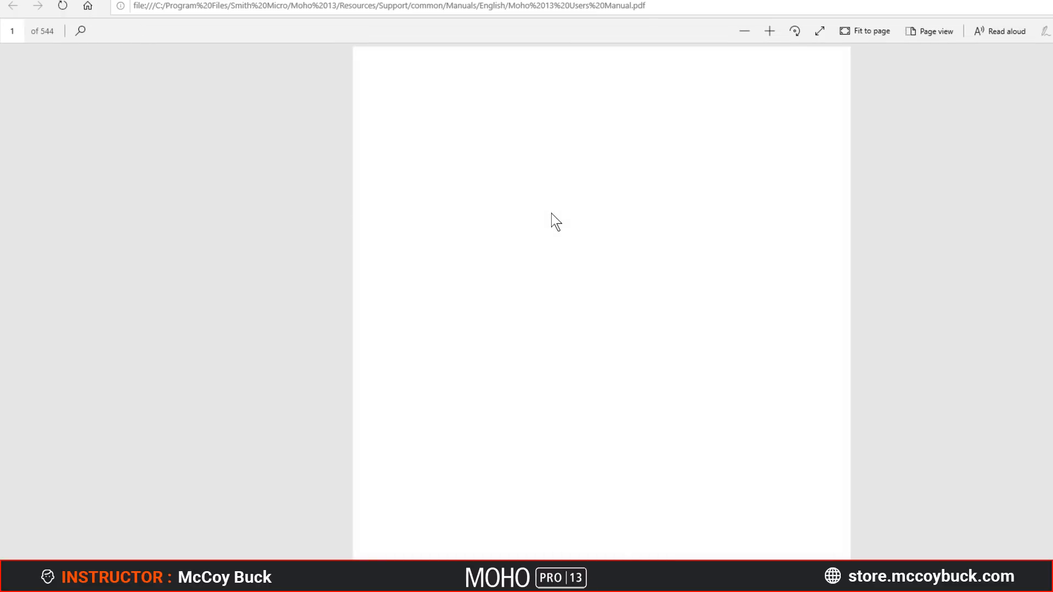
scroll(893, 245, down, 8)
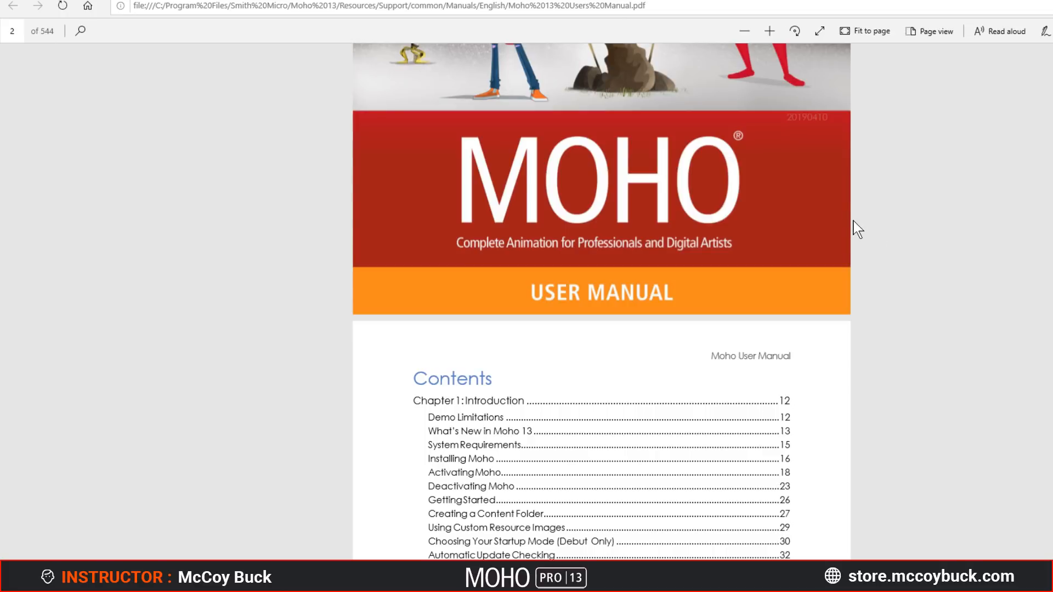
scroll(828, 234, down, 20)
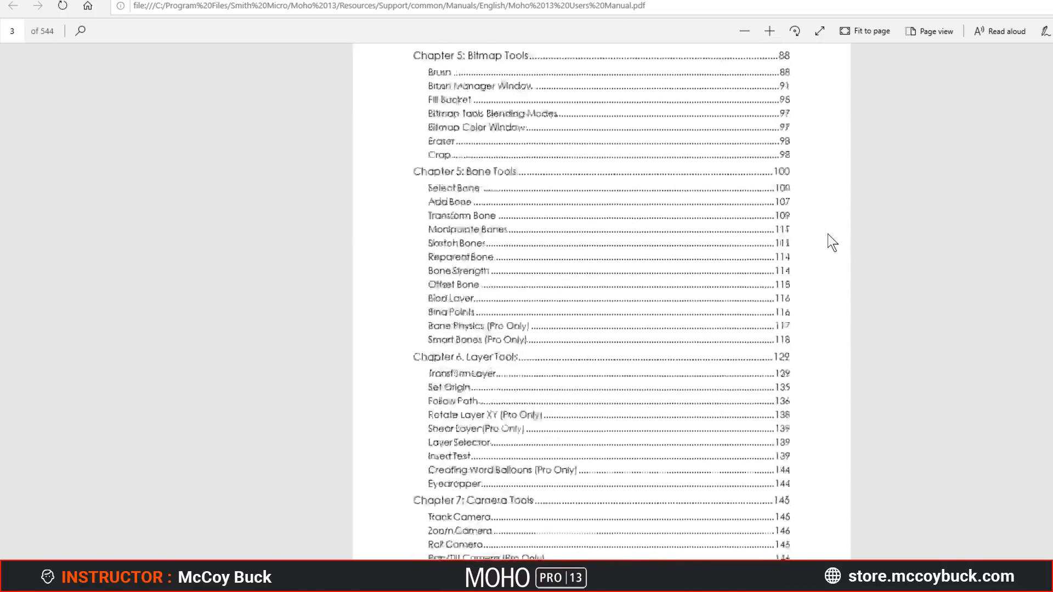
scroll(828, 235, up, 15)
scroll(828, 232, down, 5)
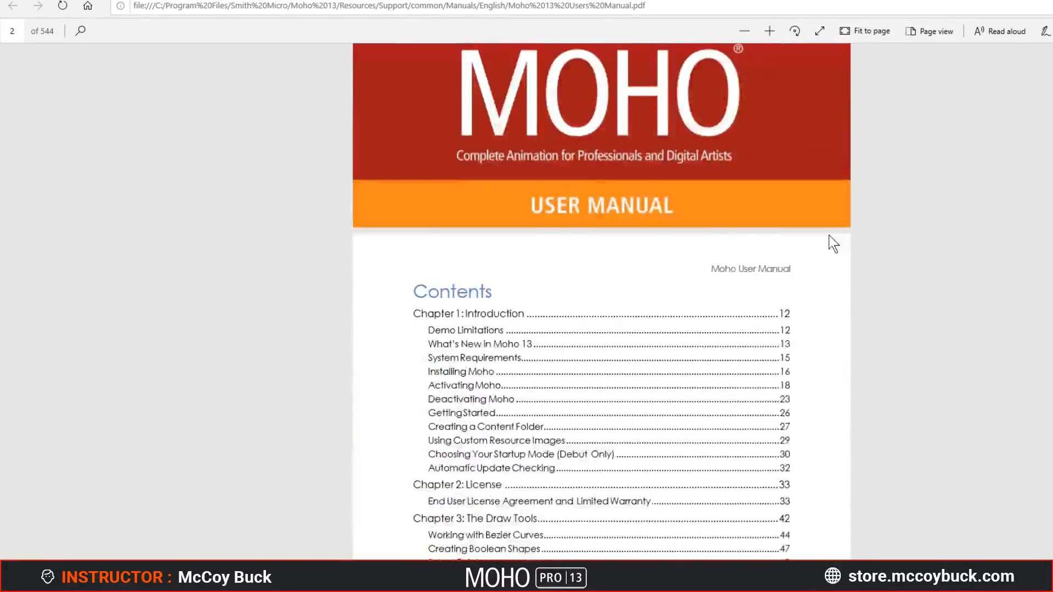
scroll(828, 235, down, 4)
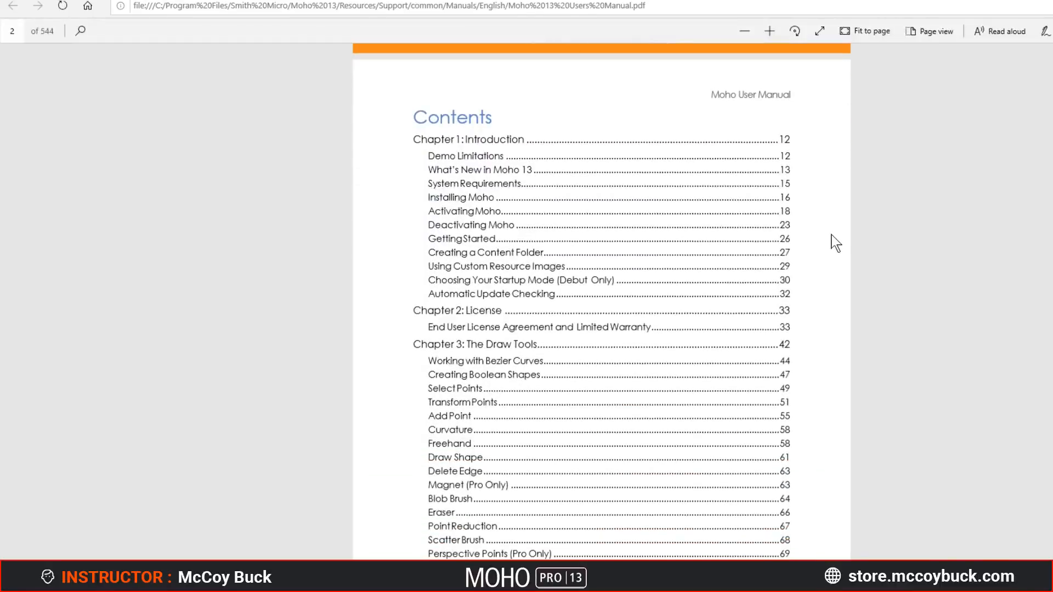
Step: Go to the manual's "What's New in Moho 13" section and read the descriptions of the new features
click(487, 169)
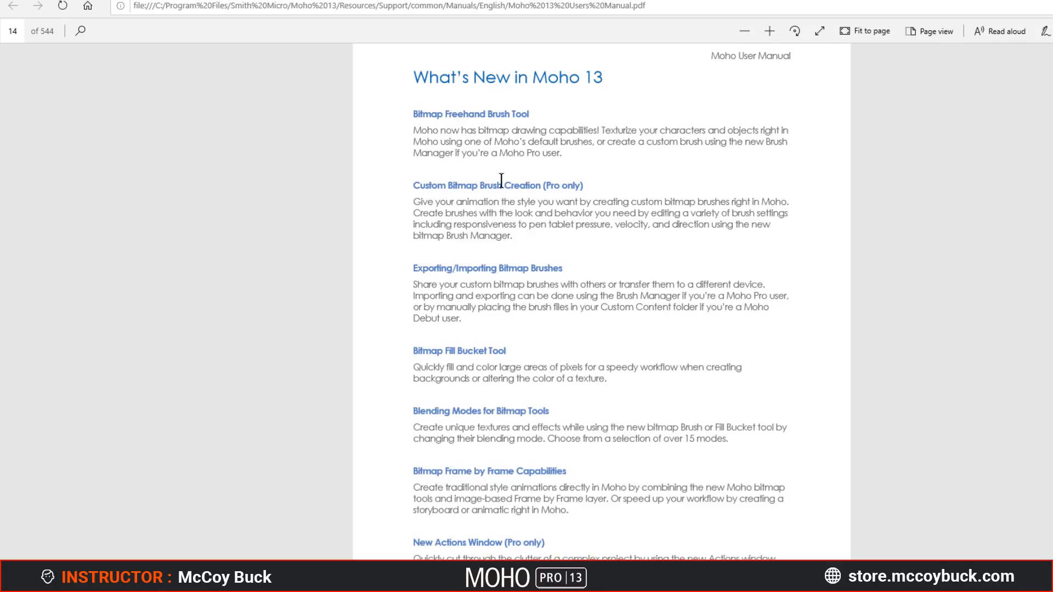
scroll(379, 283, down, 2)
scroll(378, 277, up, 1)
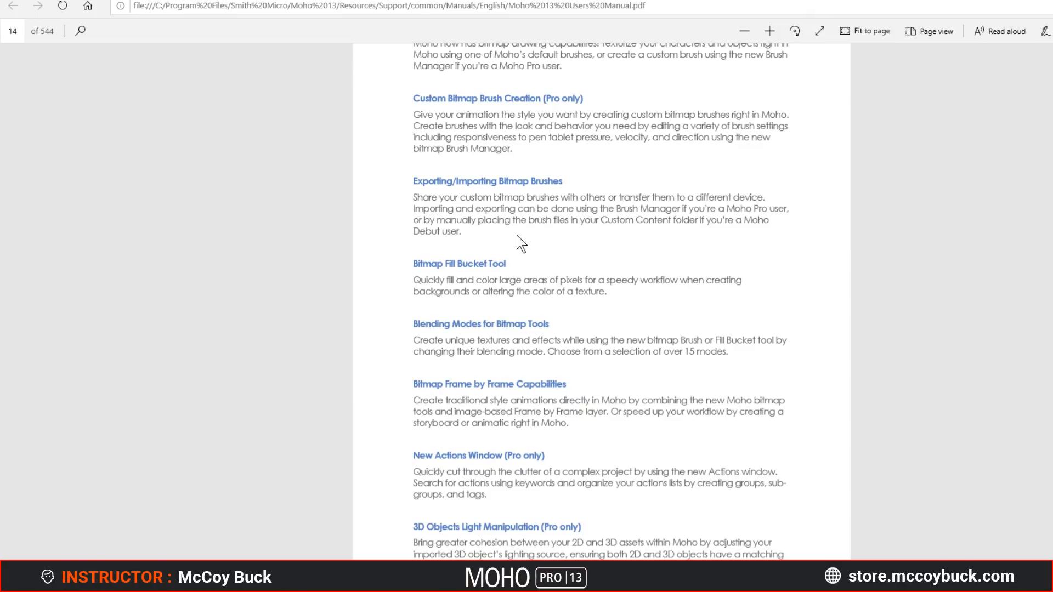
scroll(403, 246, down, 1)
scroll(403, 245, up, 1)
scroll(397, 248, down, 1)
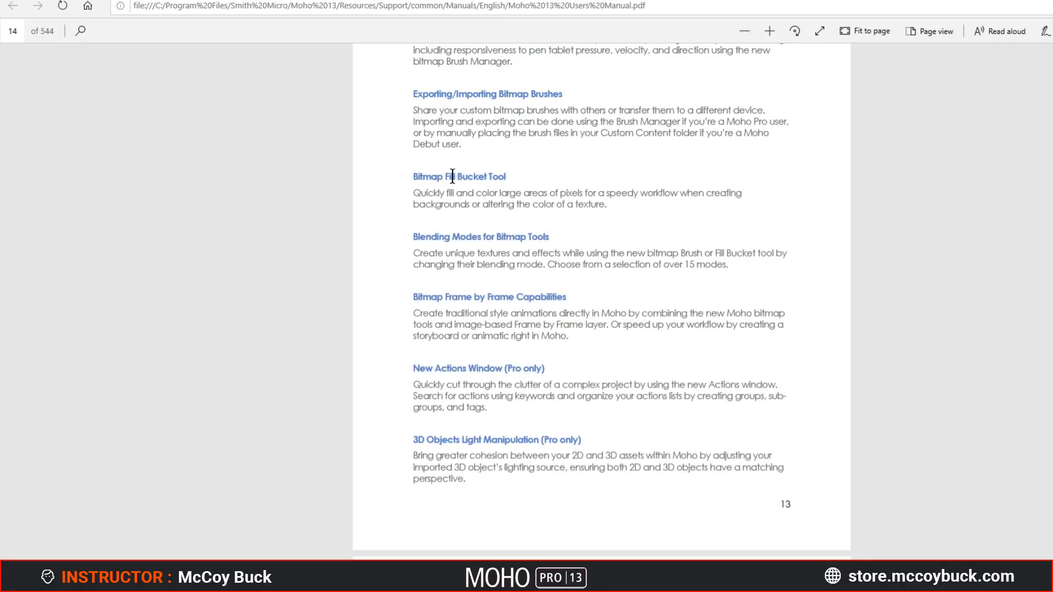
scroll(386, 209, down, 1)
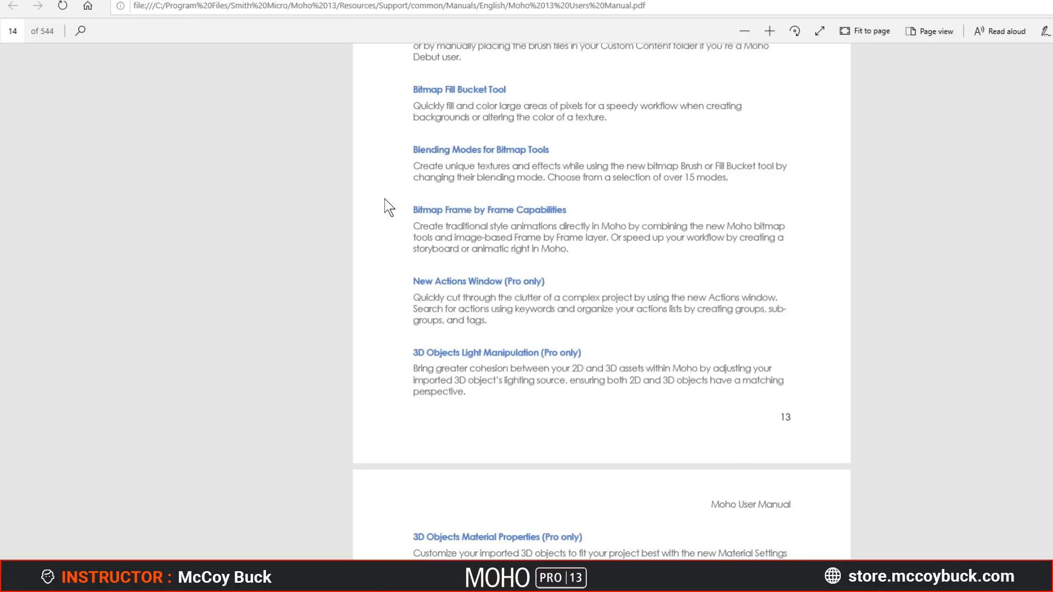
scroll(384, 198, down, 1)
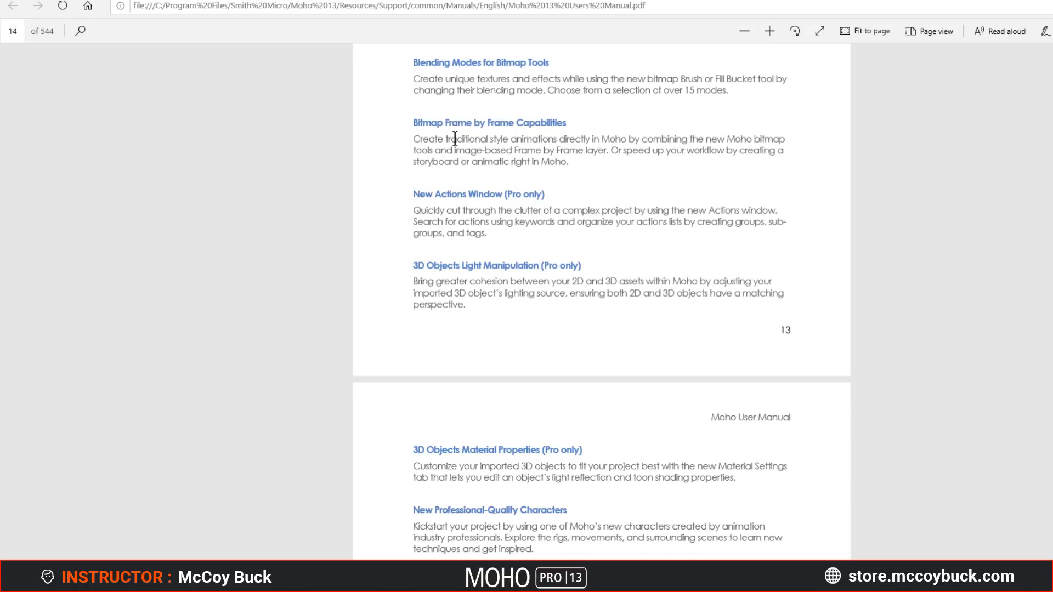
scroll(398, 178, down, 3)
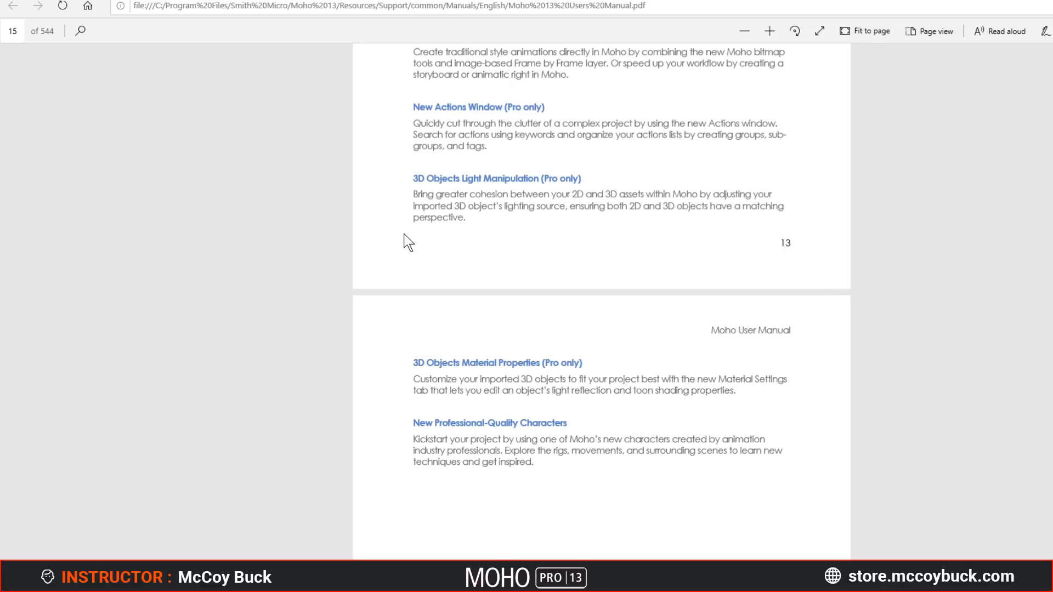
scroll(409, 242, down, 3)
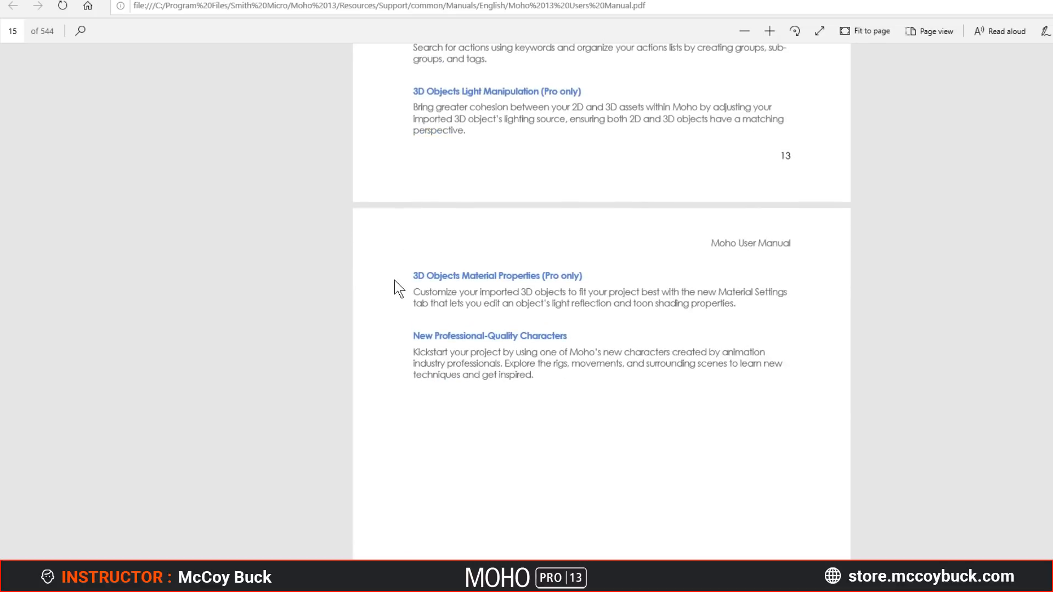
scroll(399, 290, down, 9)
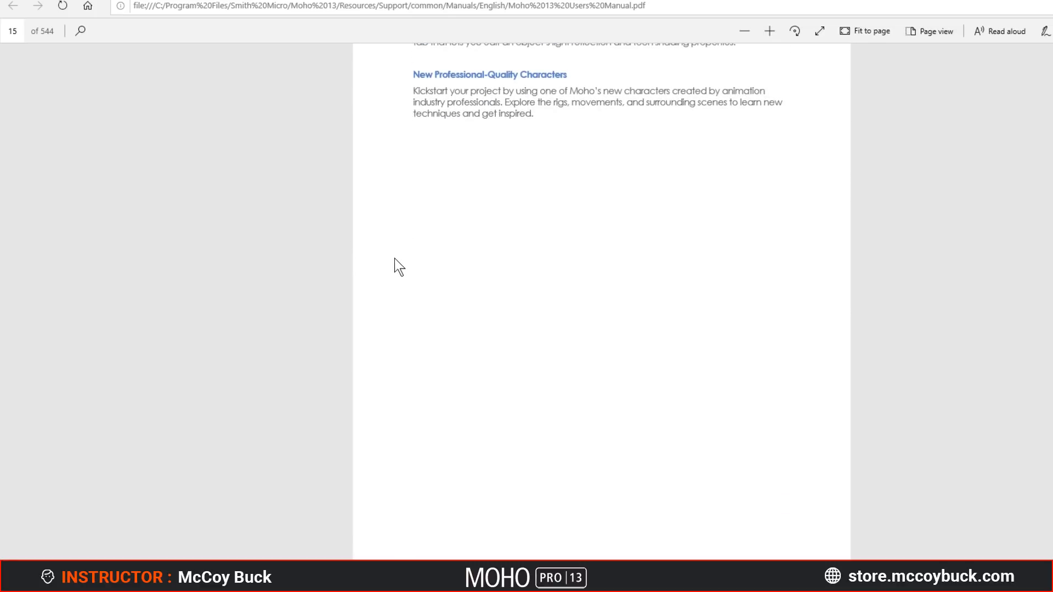
Step: Skim the manual from System Requirements through installation, activation, Getting Started and startup modes to the Chapter 2 license agreement
scroll(397, 205, down, 20)
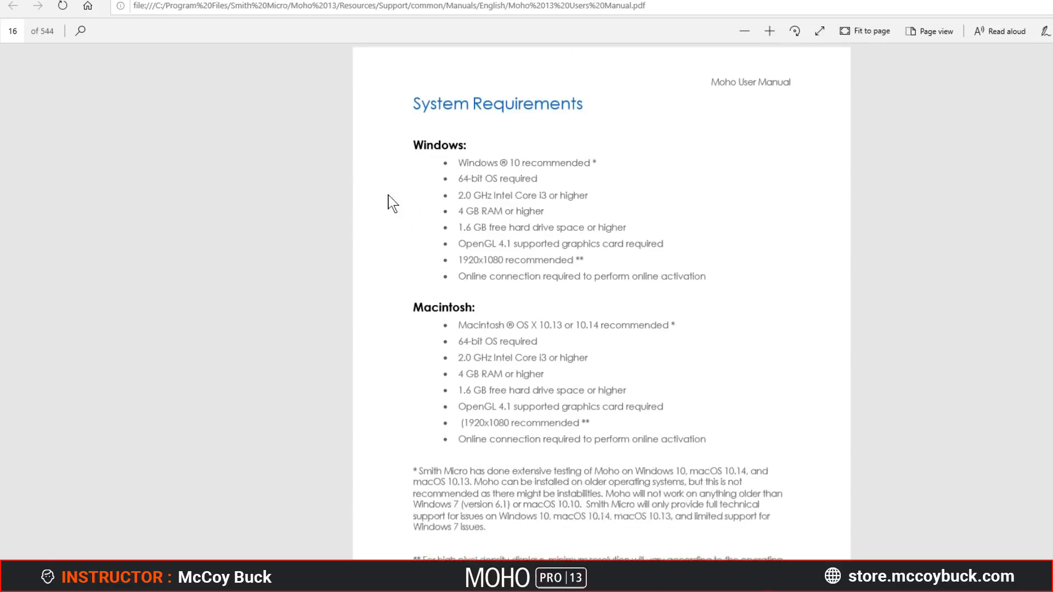
scroll(384, 202, down, 20)
scroll(387, 201, up, 6)
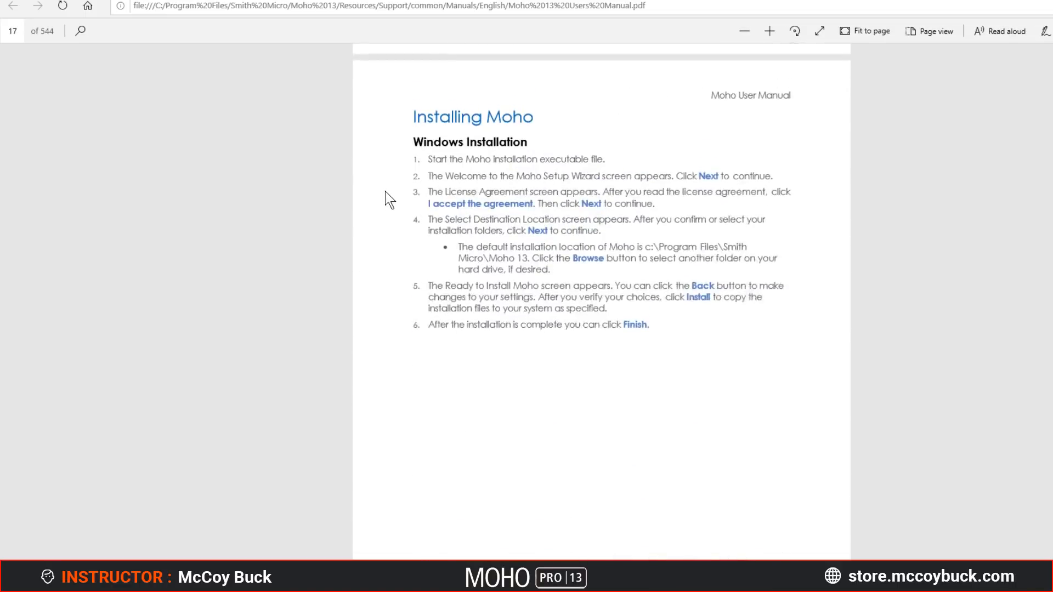
scroll(385, 192, down, 20)
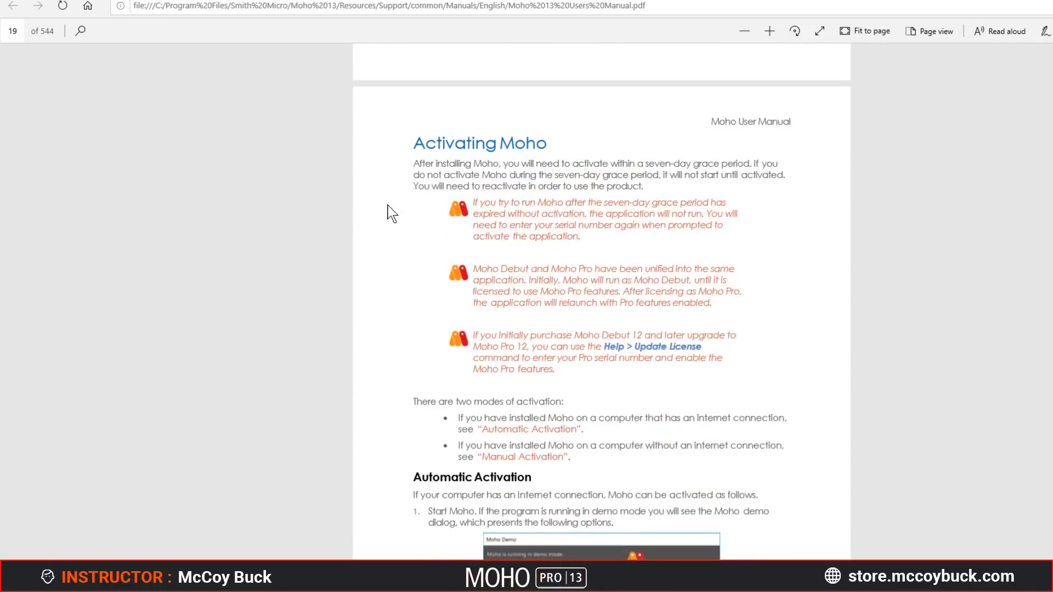
scroll(392, 213, down, 20)
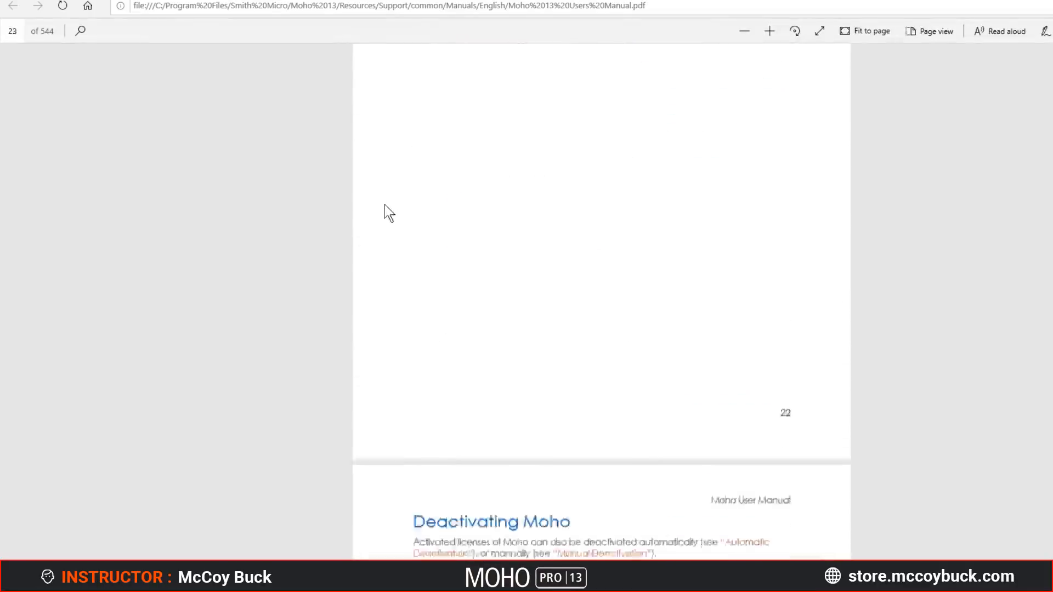
scroll(388, 212, down, 20)
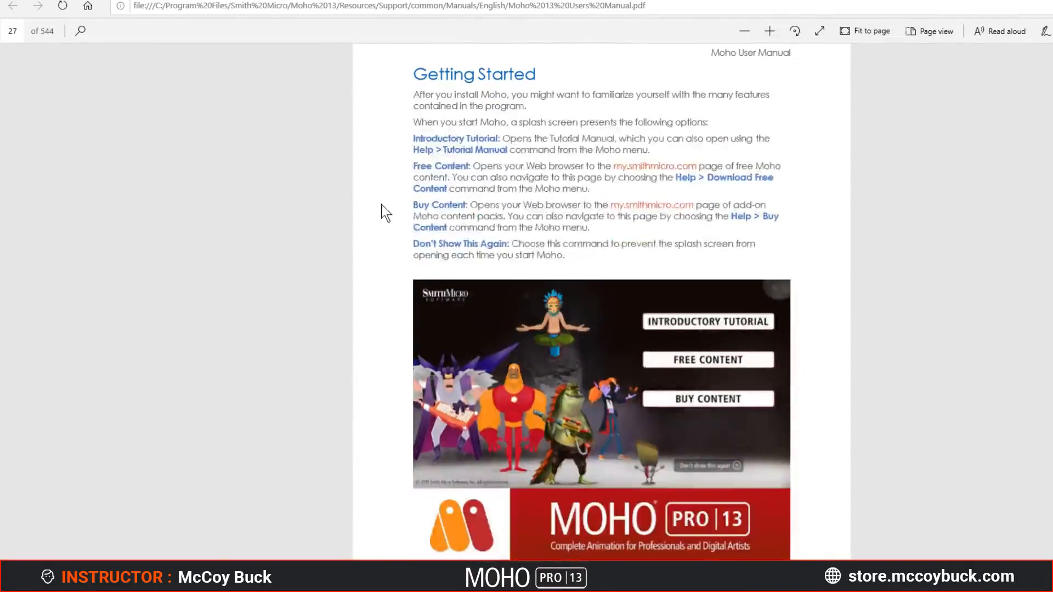
scroll(382, 206, down, 20)
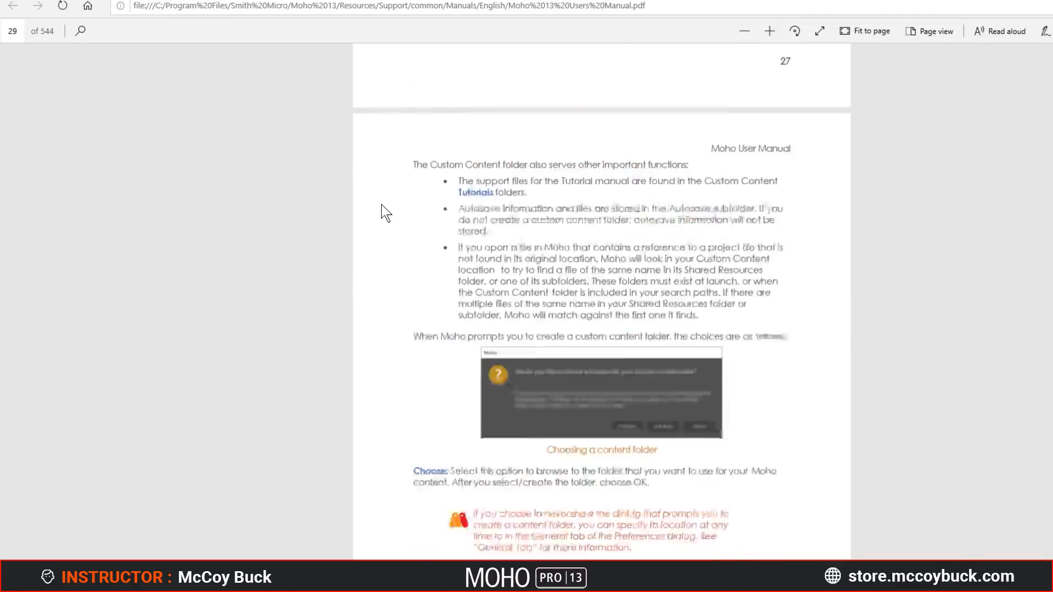
scroll(381, 205, down, 20)
scroll(382, 205, up, 8)
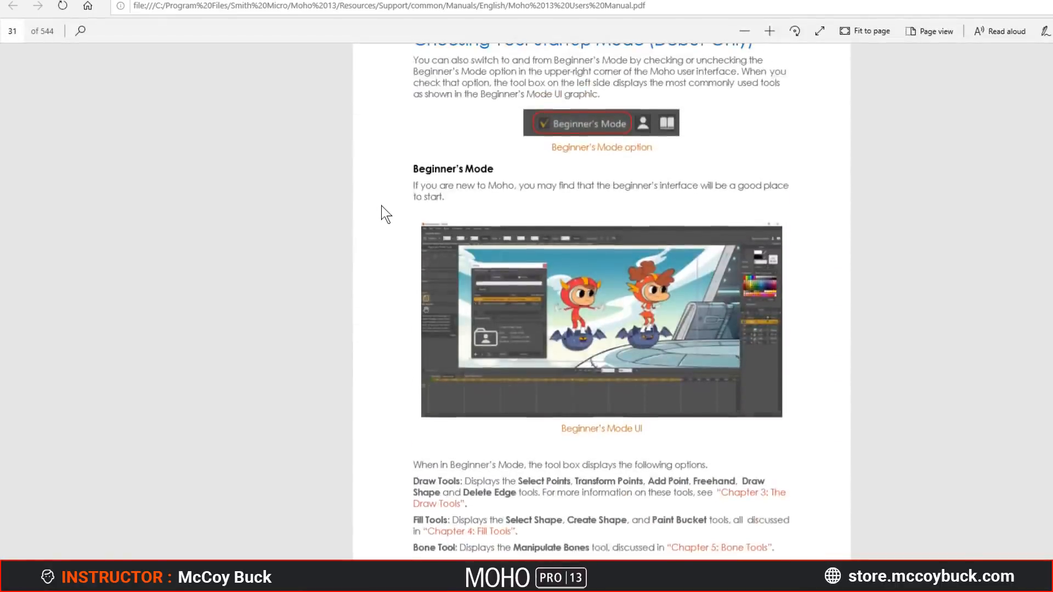
scroll(382, 207, up, 3)
scroll(382, 206, down, 20)
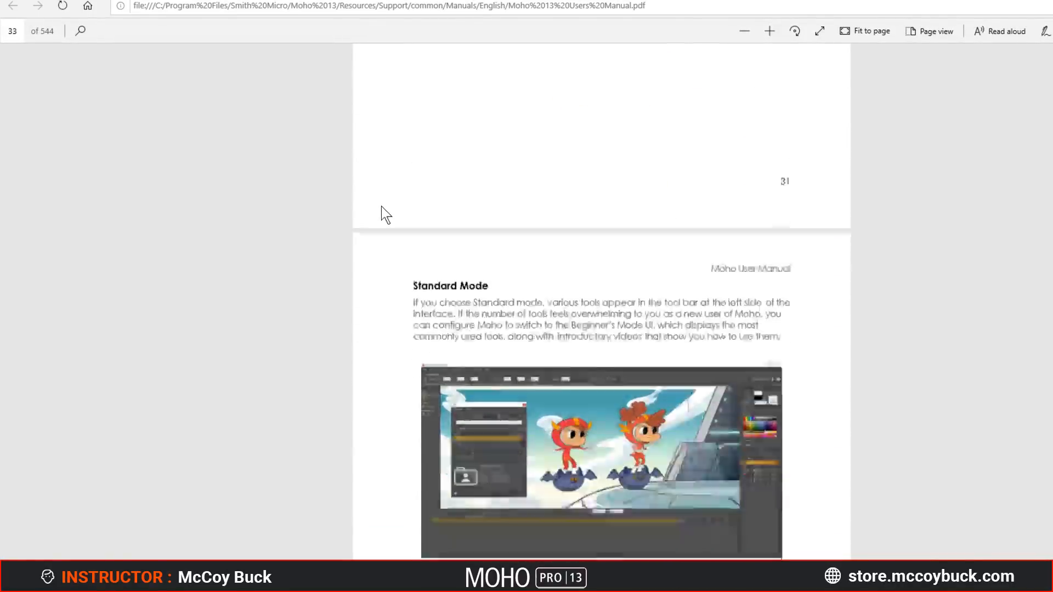
scroll(385, 219, up, 3)
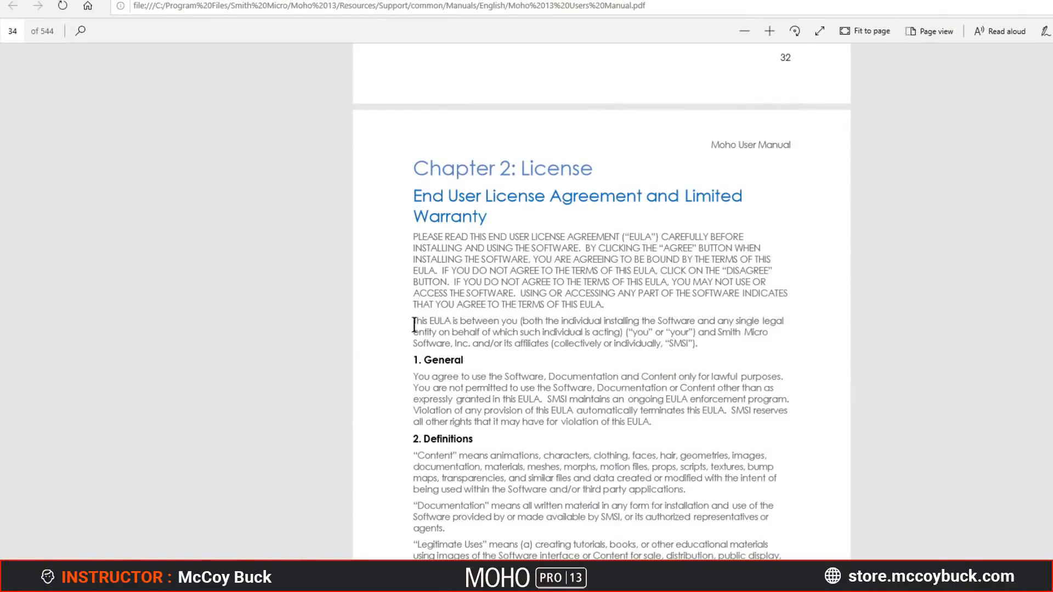
scroll(299, 354, down, 20)
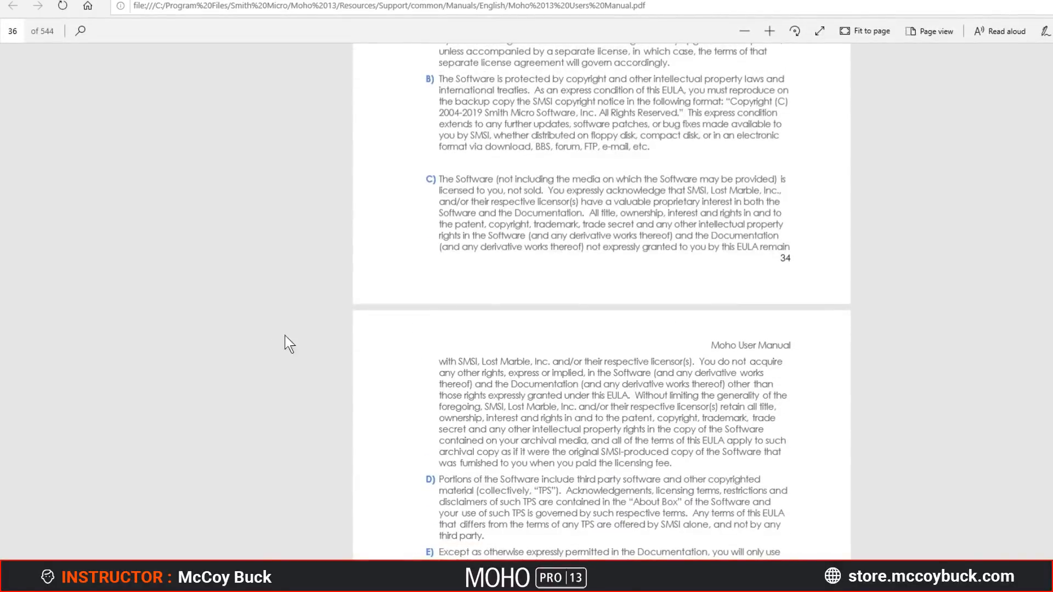
Step: Skim the manual from the license agreement into Chapter 3: The Draw Tools, covering Bezier curves, Select Points and Transform Points
scroll(285, 337, down, 20)
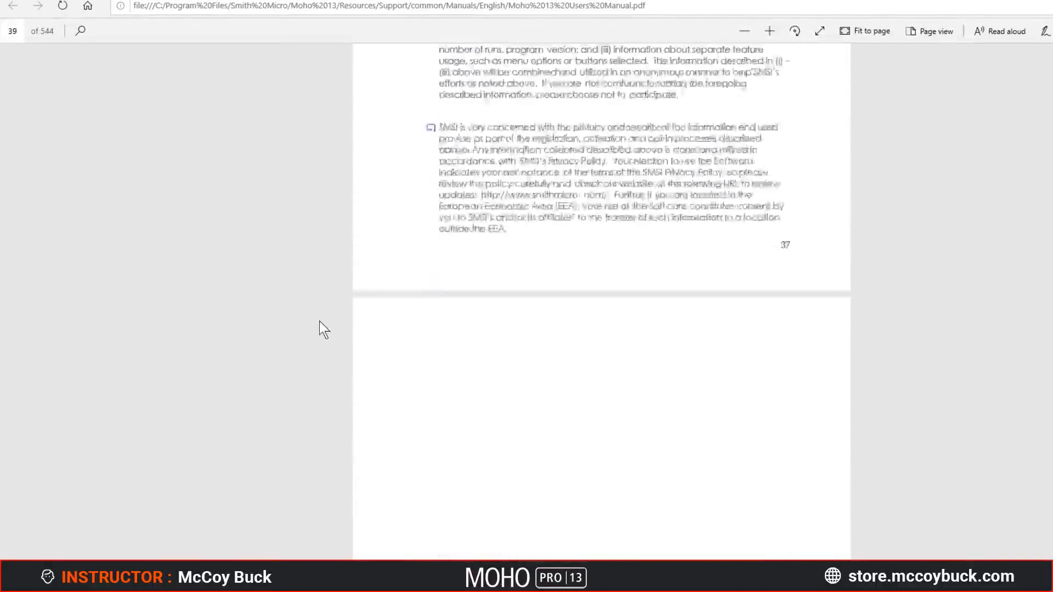
scroll(321, 328, down, 20)
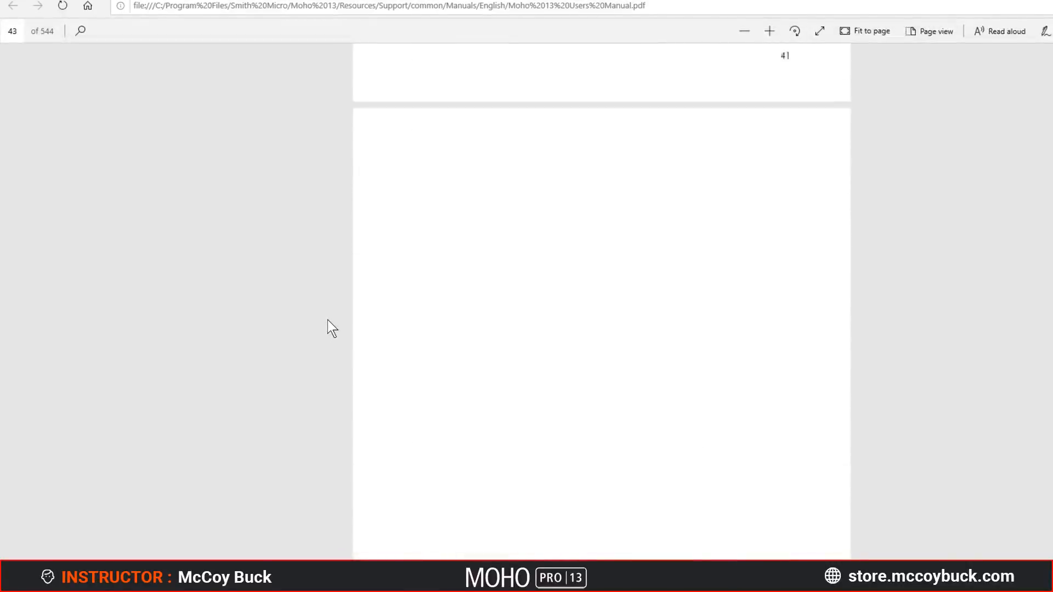
scroll(327, 320, down, 20)
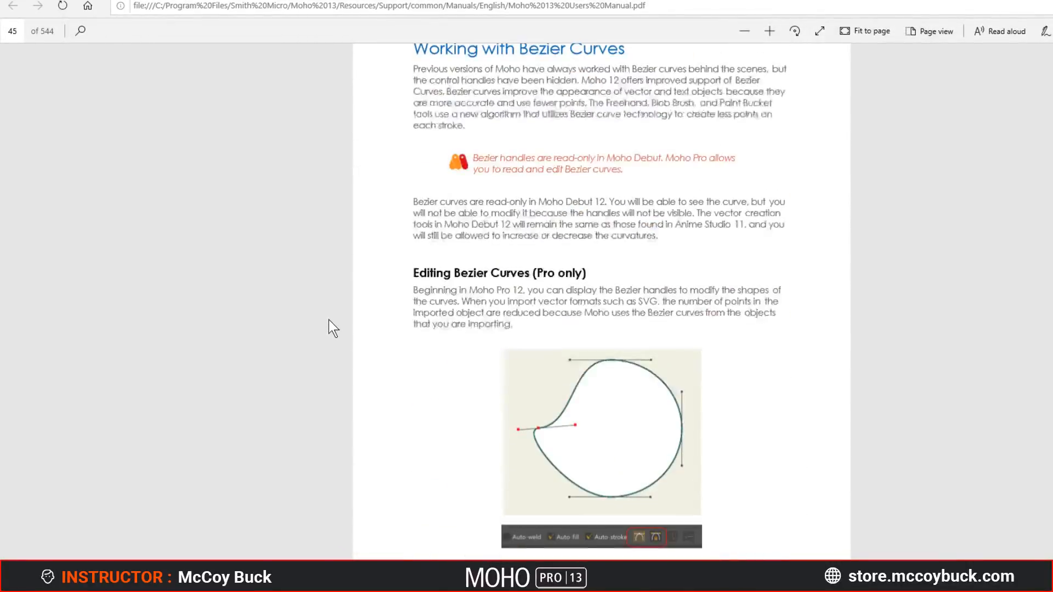
scroll(328, 320, up, 15)
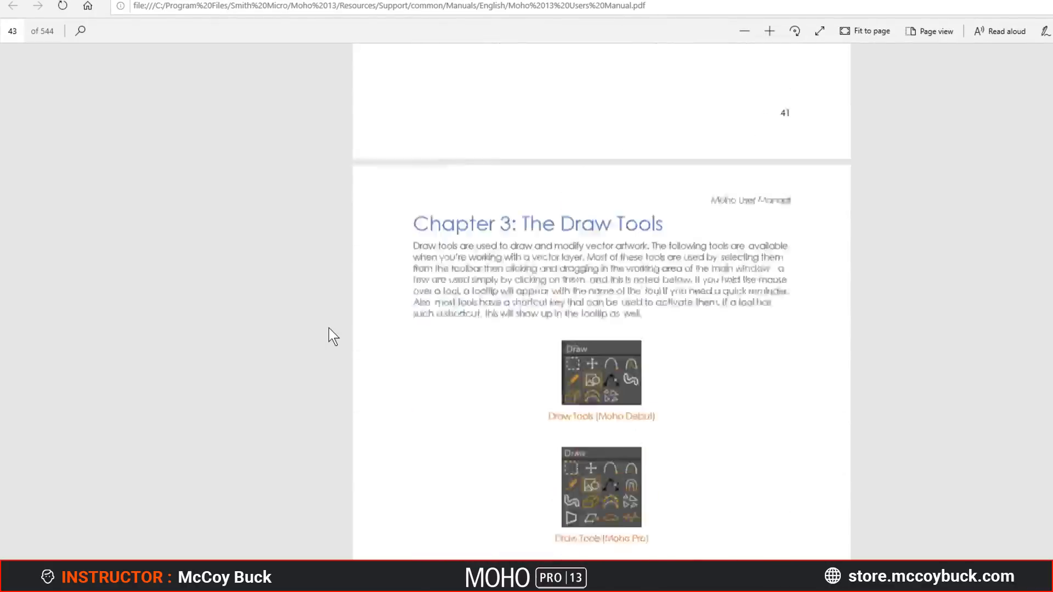
scroll(333, 336, down, 20)
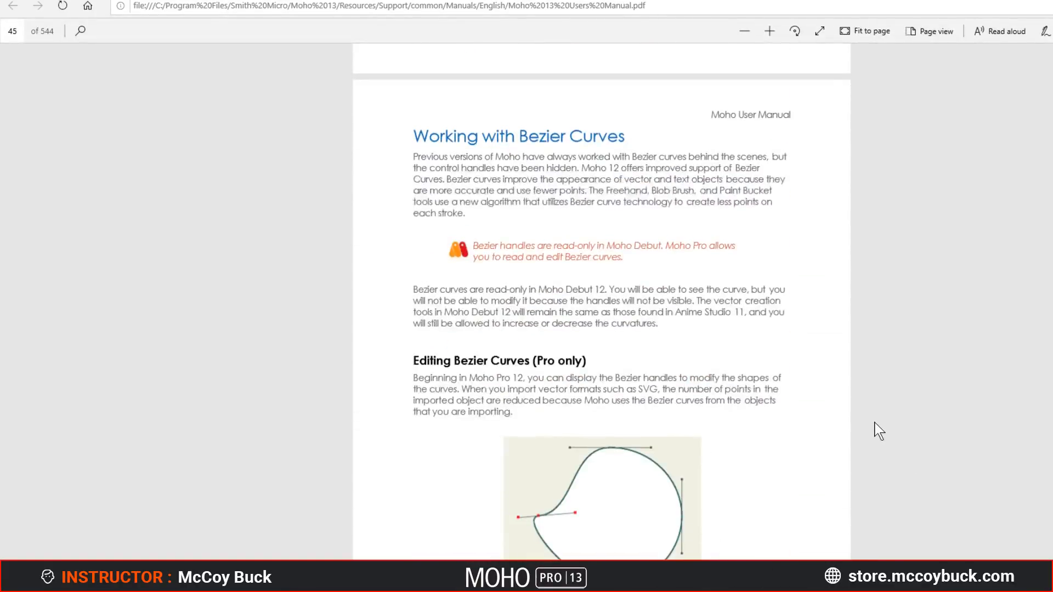
scroll(878, 430, down, 20)
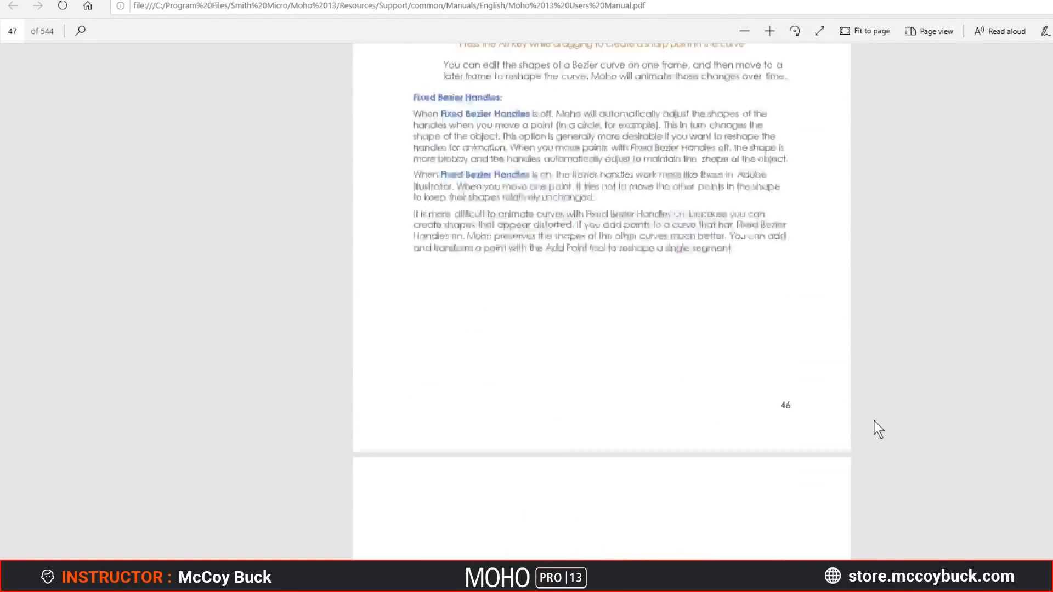
scroll(878, 430, down, 20)
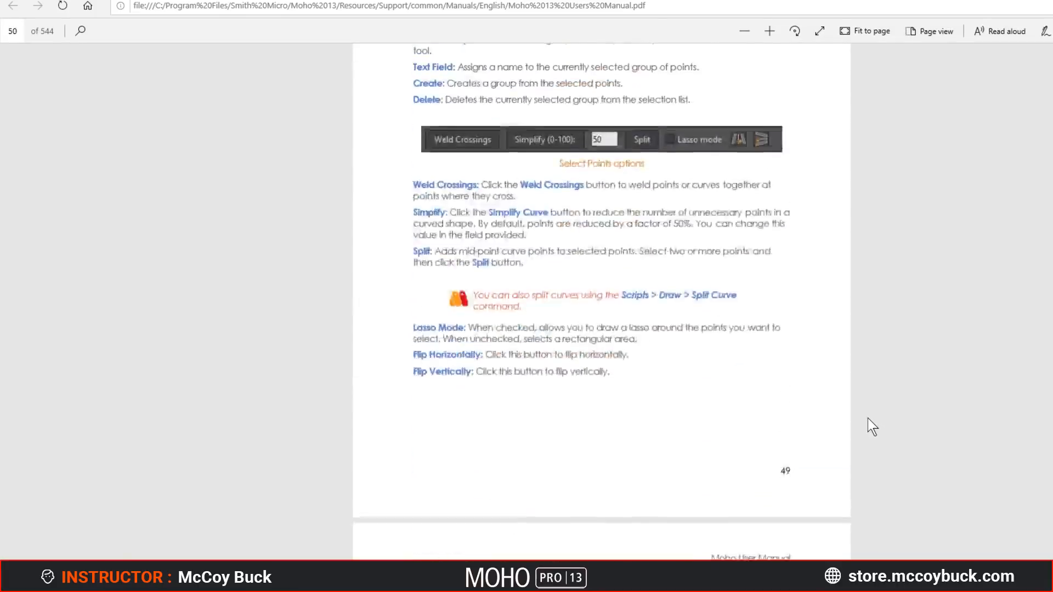
scroll(864, 425, down, 20)
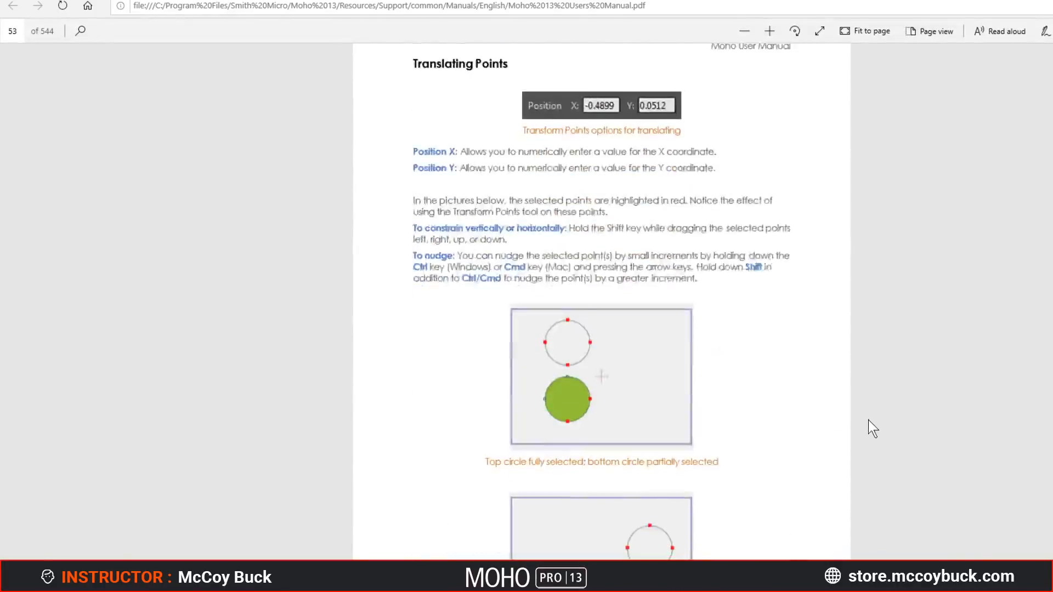
scroll(877, 427, down, 7)
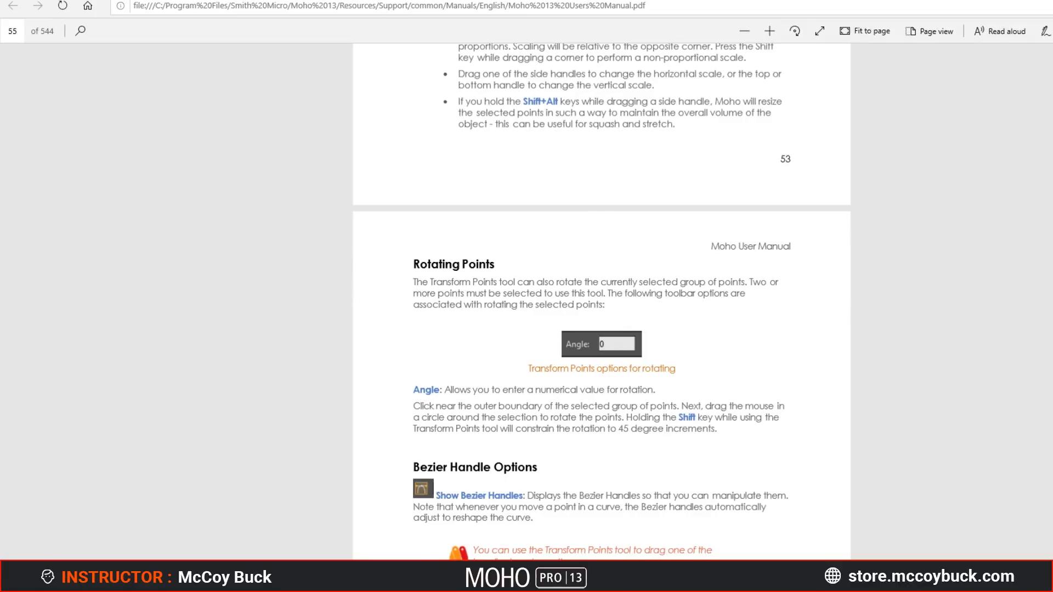
Step: Return to the manual's table of contents and look over the chapters from Introduction to Layer Tools
key(Home)
scroll(940, 383, down, 13)
scroll(940, 384, up, 1)
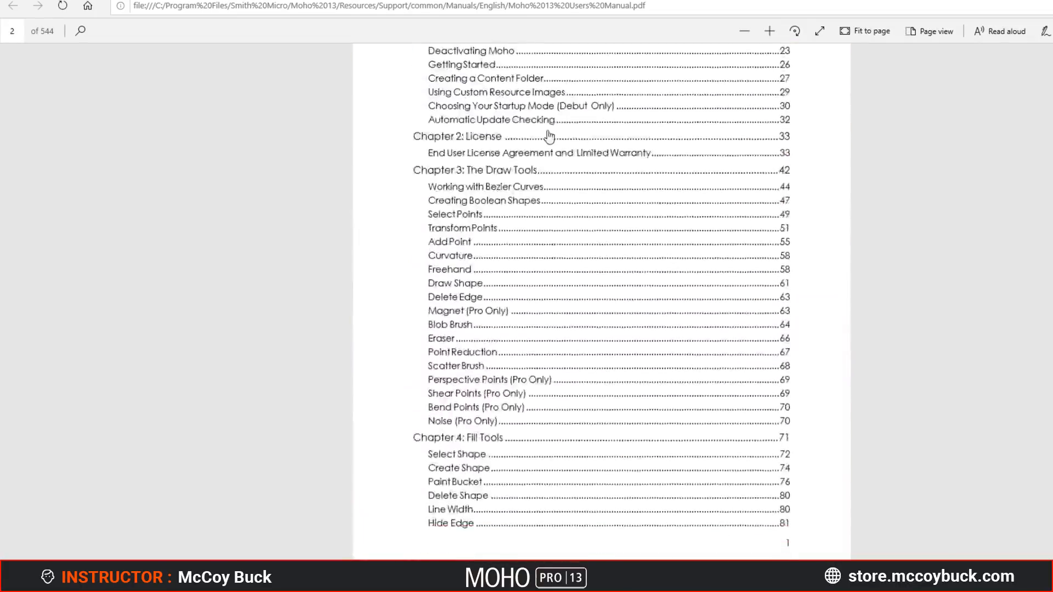
scroll(549, 136, up, 3)
scroll(463, 300, down, 3)
scroll(404, 218, up, 3)
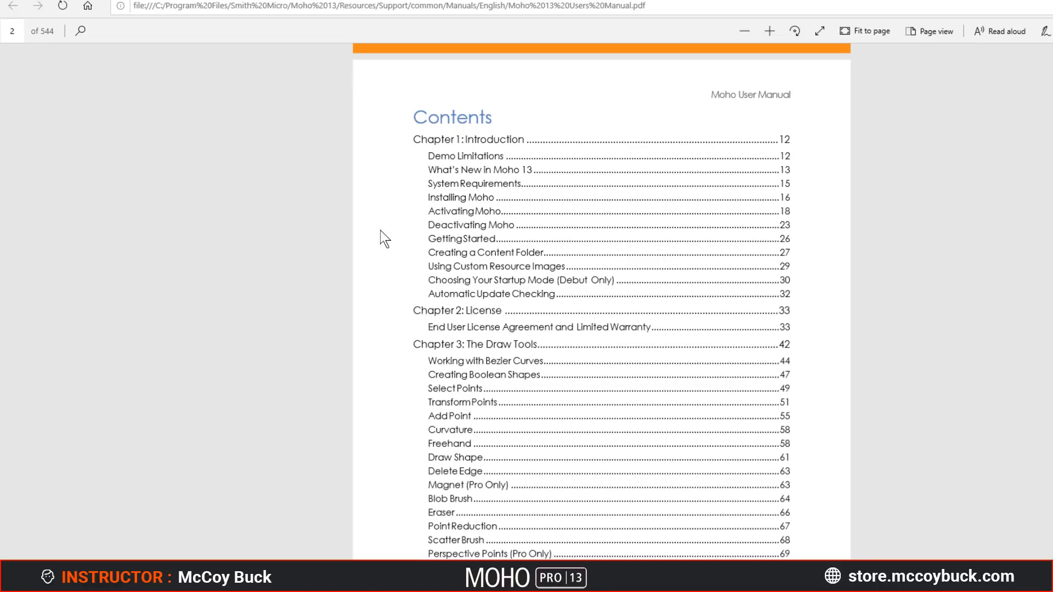
scroll(389, 236, down, 8)
scroll(398, 253, down, 4)
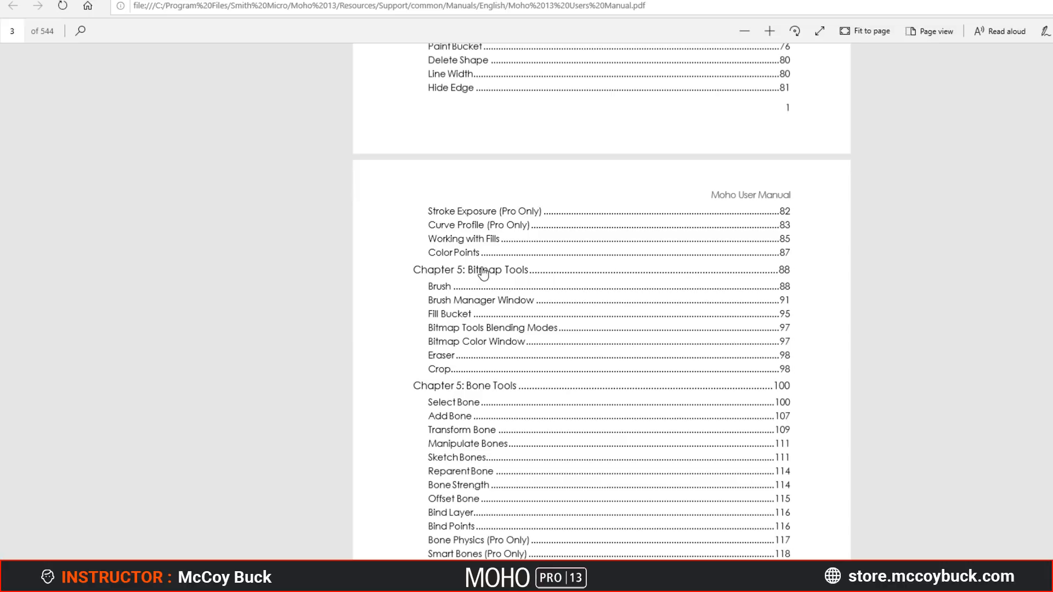
scroll(359, 250, up, 9)
scroll(528, 273, up, 2)
scroll(525, 272, down, 7)
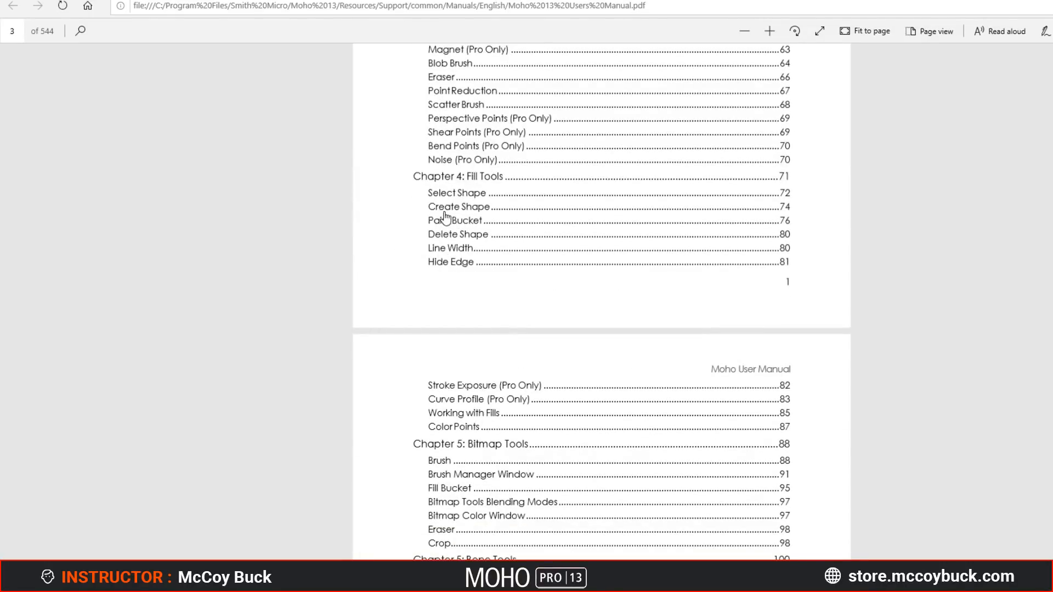
scroll(422, 274, down, 5)
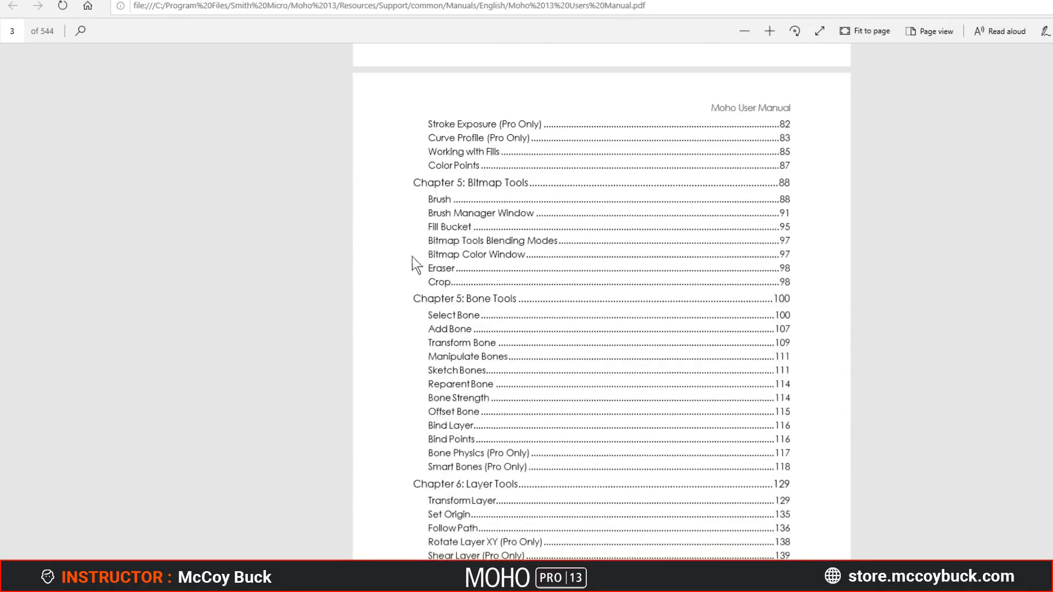
Step: Go to Chapter 5: Bitmap Tools in the manual and place the manual window side by side with a wider Moho window
click(482, 184)
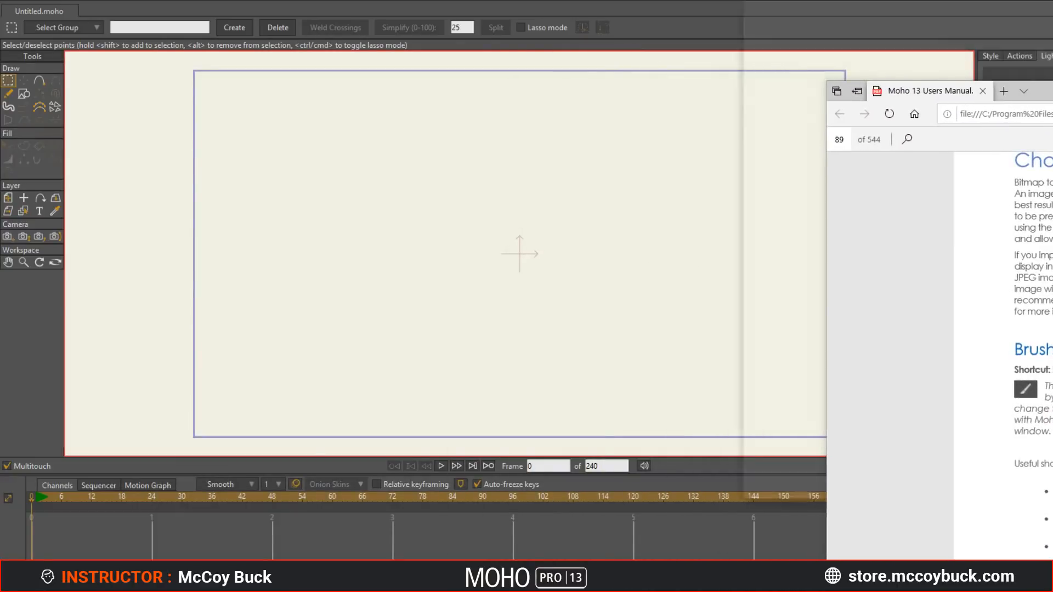
key(super+Right)
click(502, 200)
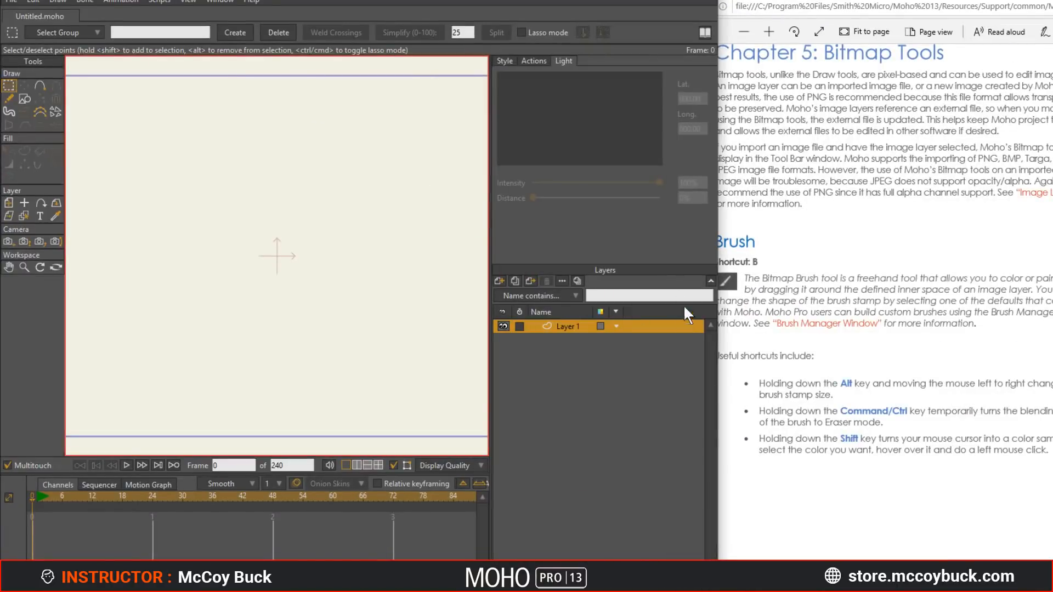
drag(719, 350, 808, 345)
click(888, 486)
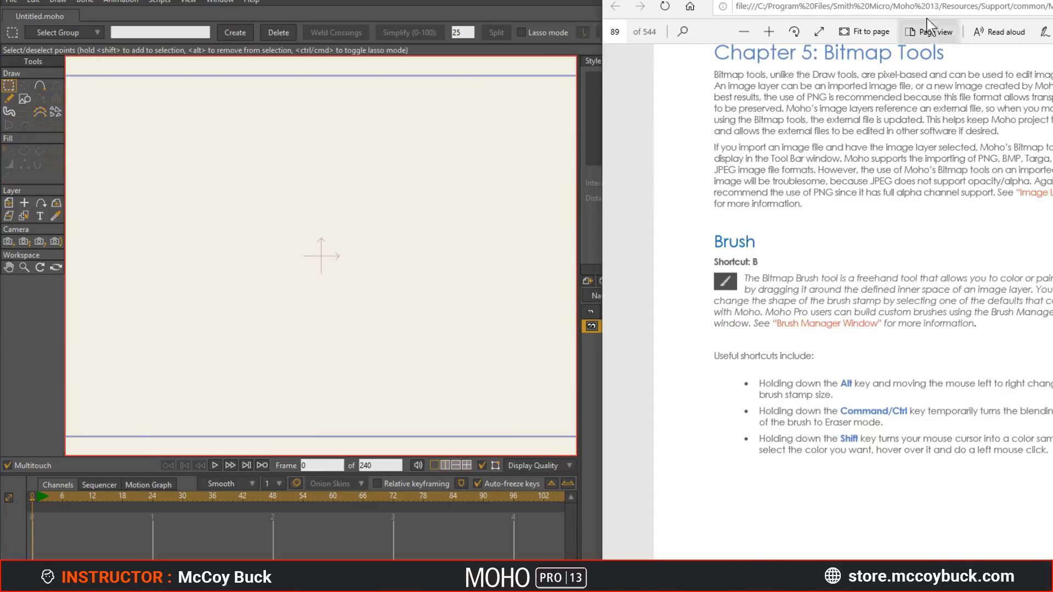
Step: Move the manual window off this screen and maximize the Moho window
drag(973, 1, 1052, 24)
click(1052, 23)
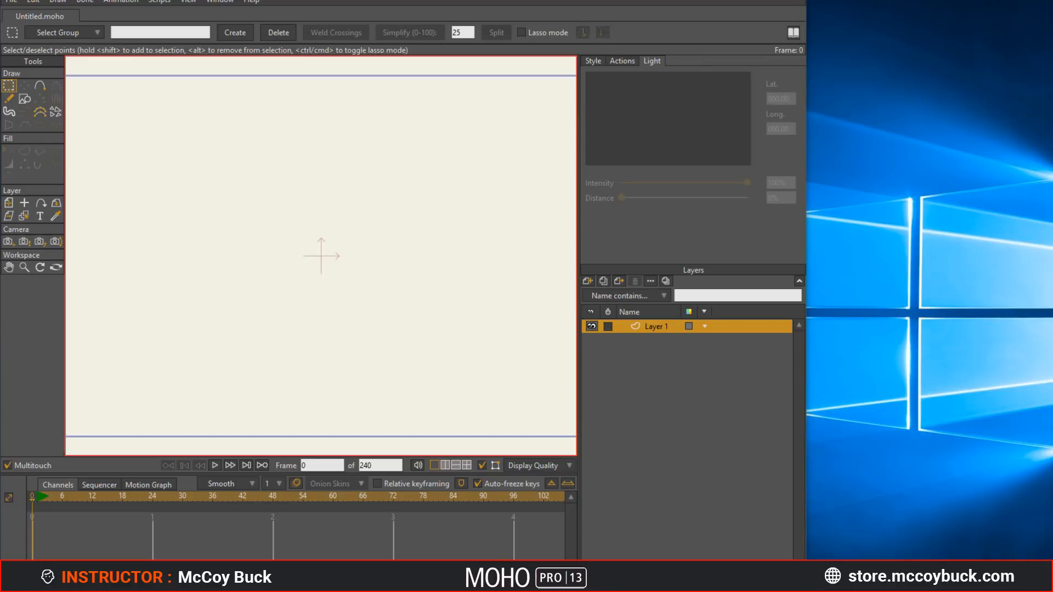
key(super+Up)
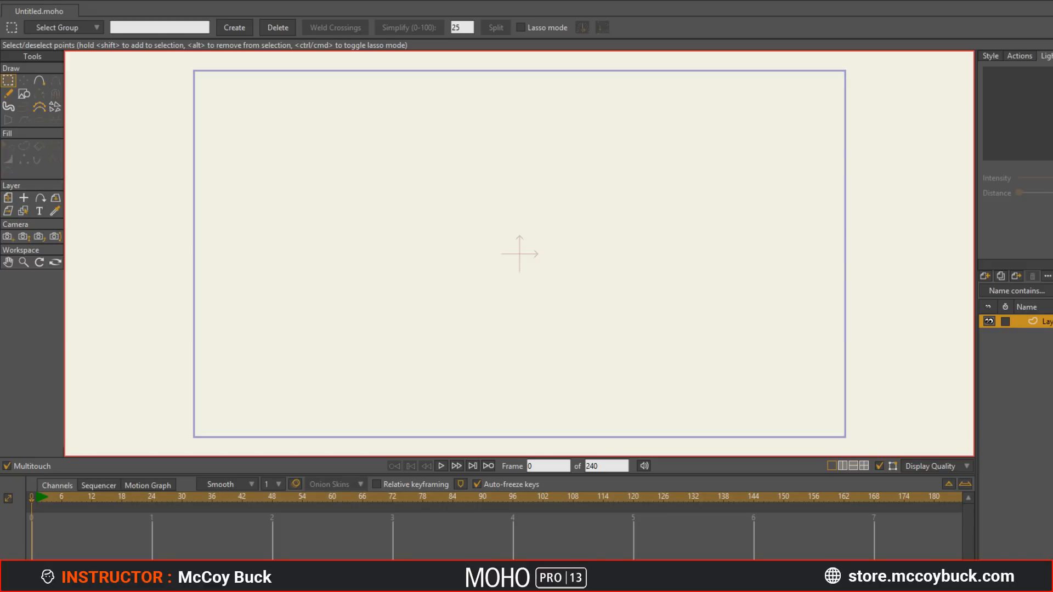
Step: Create a new image layer named Drawing at 1080p, 1920 by 1080, with a transparent background
click(986, 277)
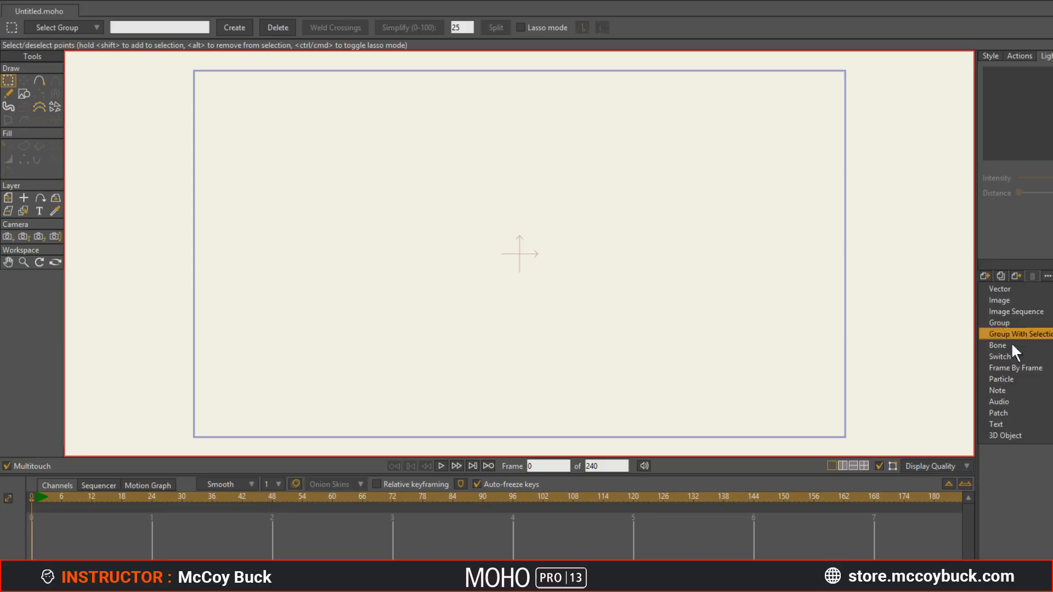
click(1028, 304)
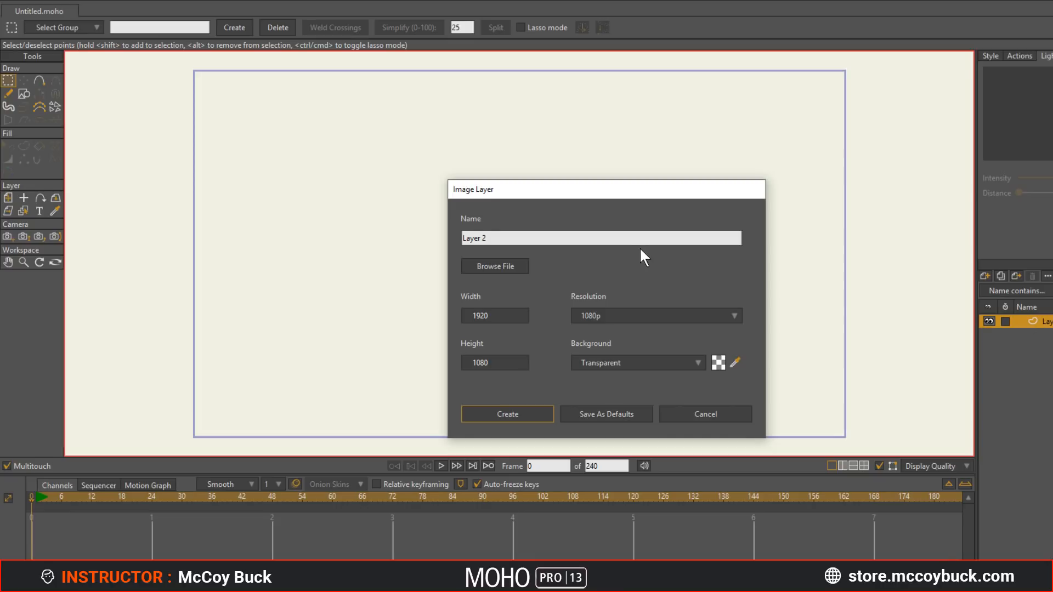
drag(512, 236, 240, 263)
text(Bi)
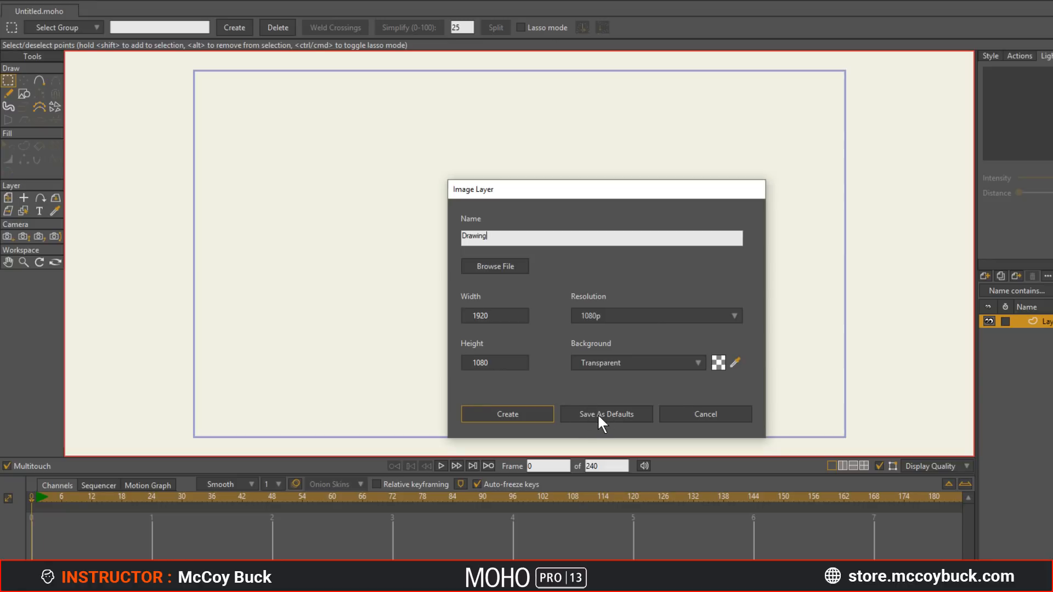
click(693, 365)
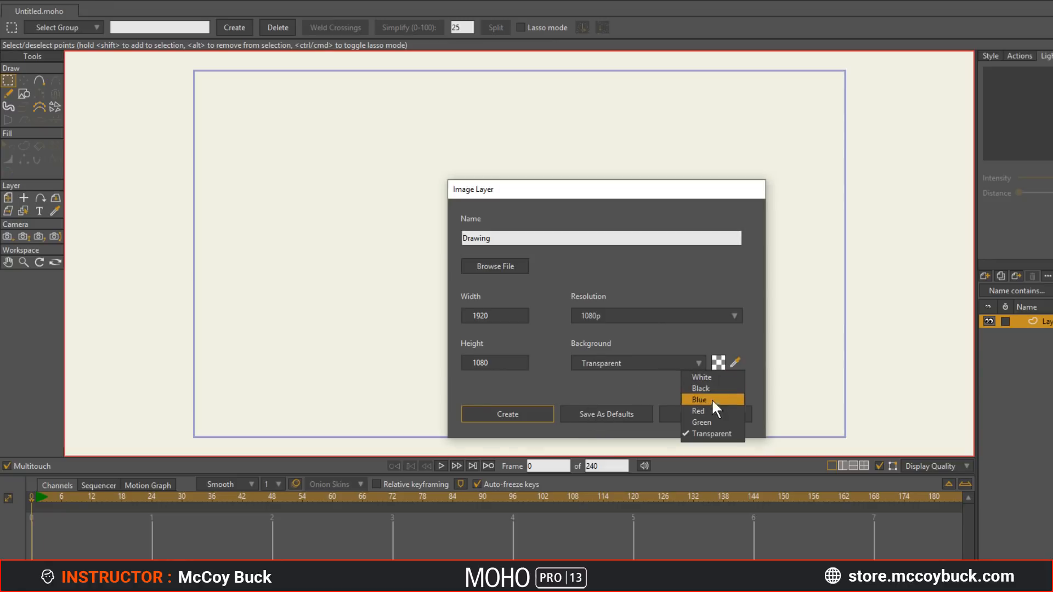
click(634, 393)
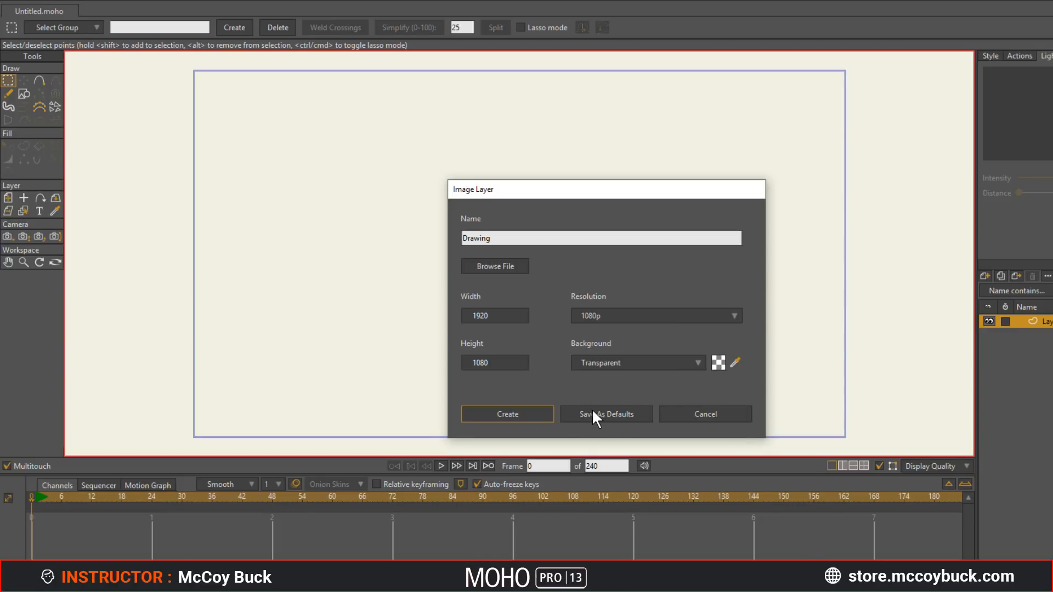
click(521, 412)
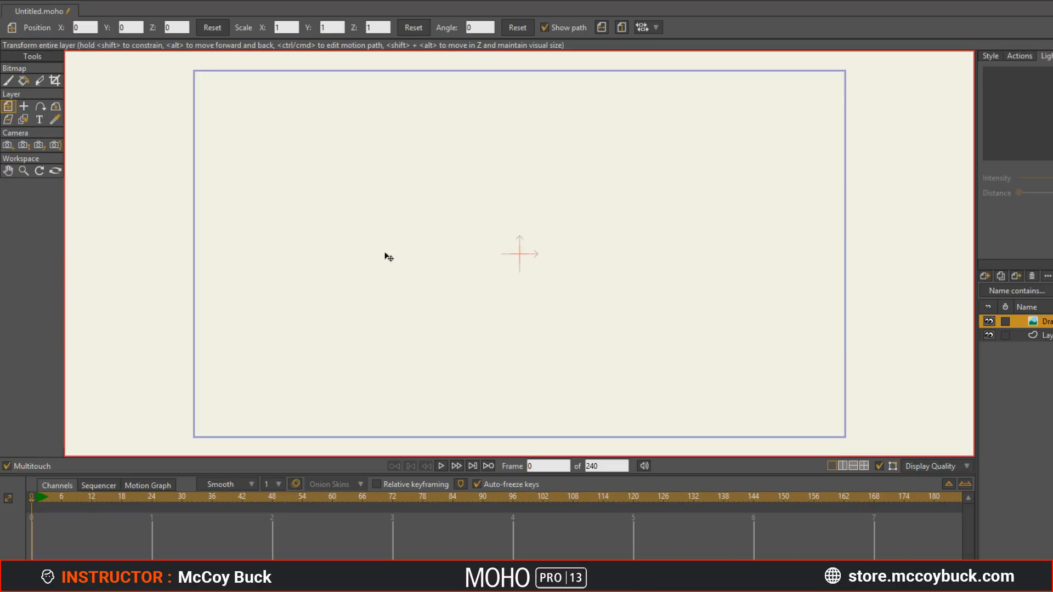
Step: Shift the Drawing layer slightly to the left, try a bitmap Brush stroke on it and undo the stroke
drag(388, 257, 113, 298)
click(8, 81)
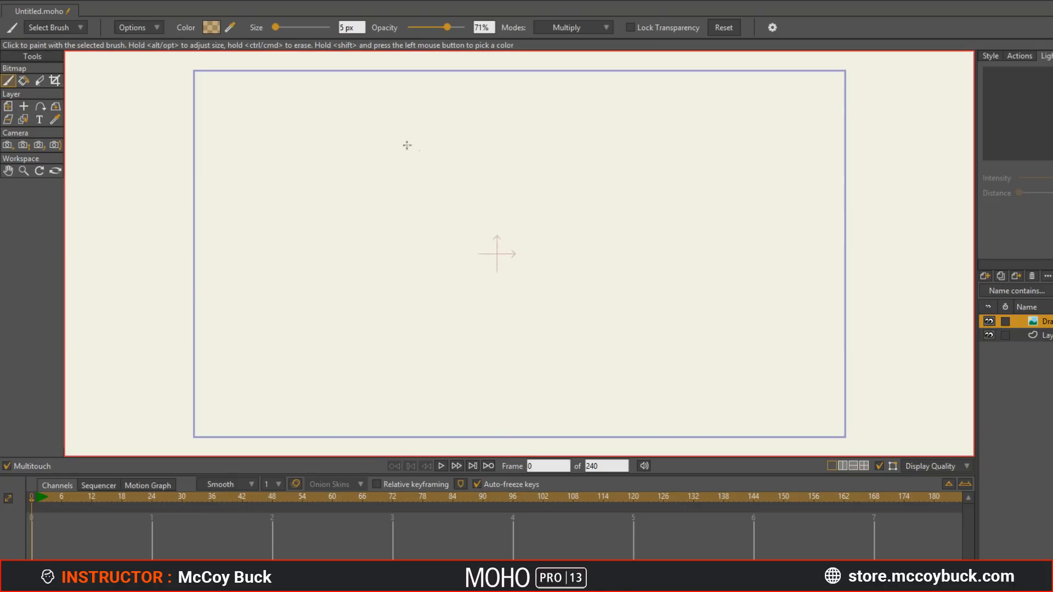
mouse_move(371, 199)
mouse_down()
mouse_move(491, 217)
mouse_move(542, 198)
mouse_up()
key(ctrl+z)
Step: Enlarge the canvas area by shrinking the timeline and set the brush color to fully opaque magenta FF00F0
drag(693, 475, 685, 513)
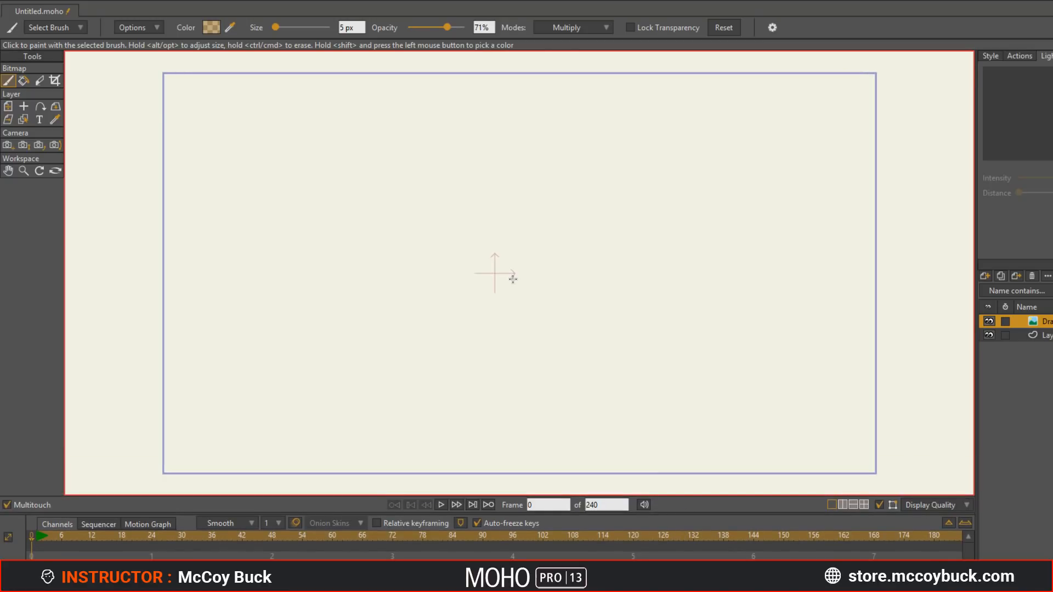
click(211, 27)
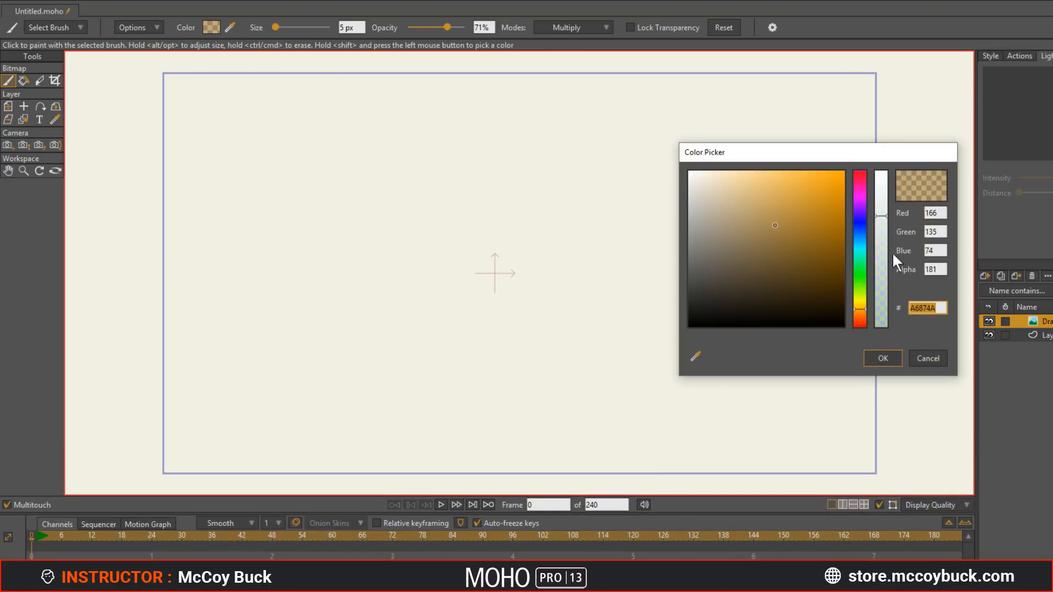
drag(884, 198, 881, 173)
click(862, 196)
click(813, 207)
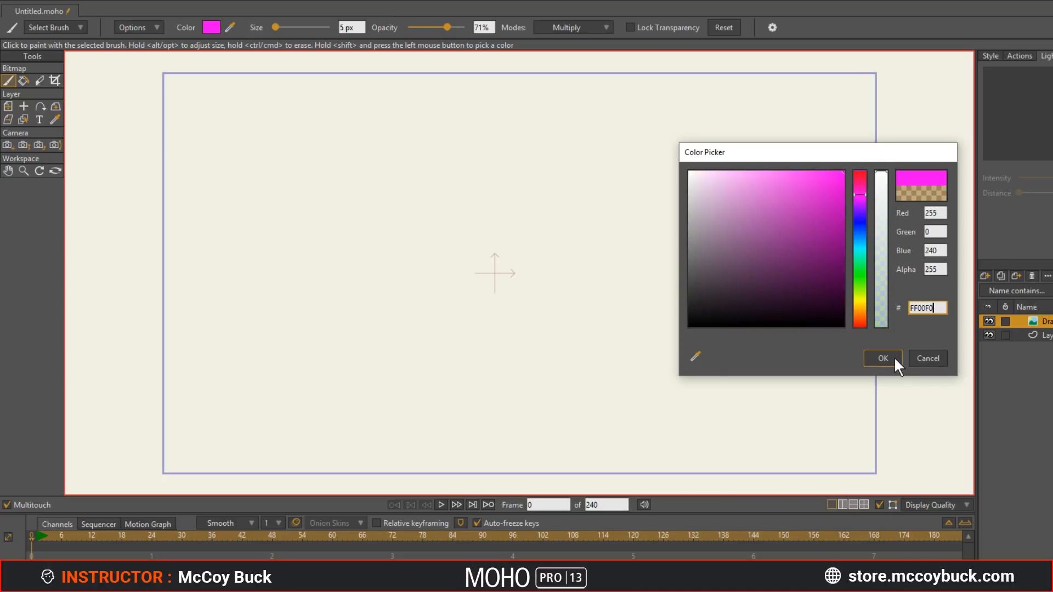
click(884, 358)
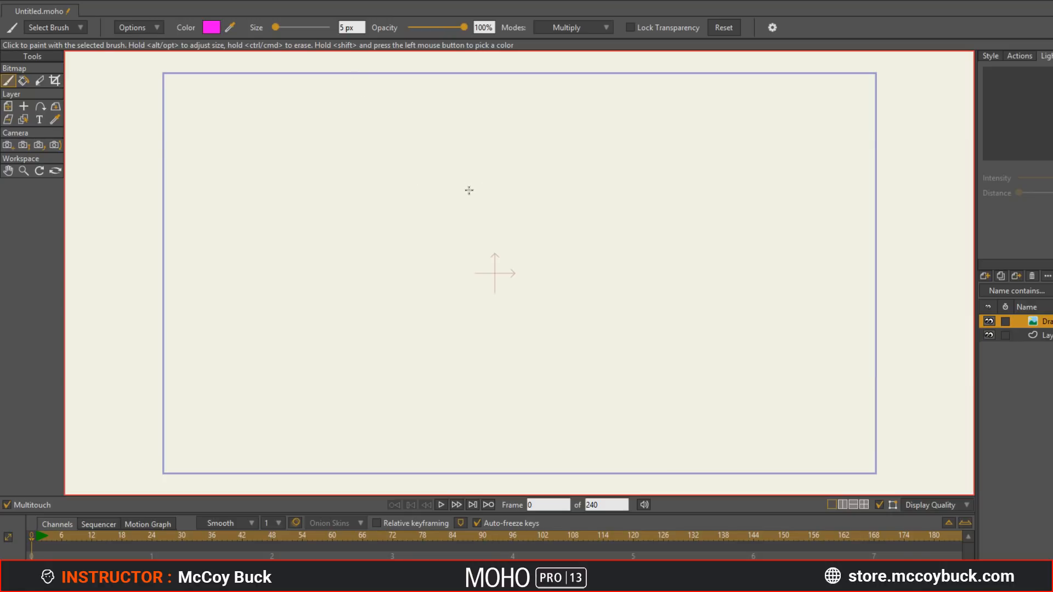
Step: Paint two touching round eyes with dot pupils and a small nose beneath them near the middle of the canvas
mouse_move(432, 204)
mouse_down()
mouse_move(465, 264)
mouse_move(439, 200)
mouse_move(449, 232)
mouse_move(494, 247)
mouse_move(537, 204)
mouse_move(486, 190)
mouse_up()
click(497, 224)
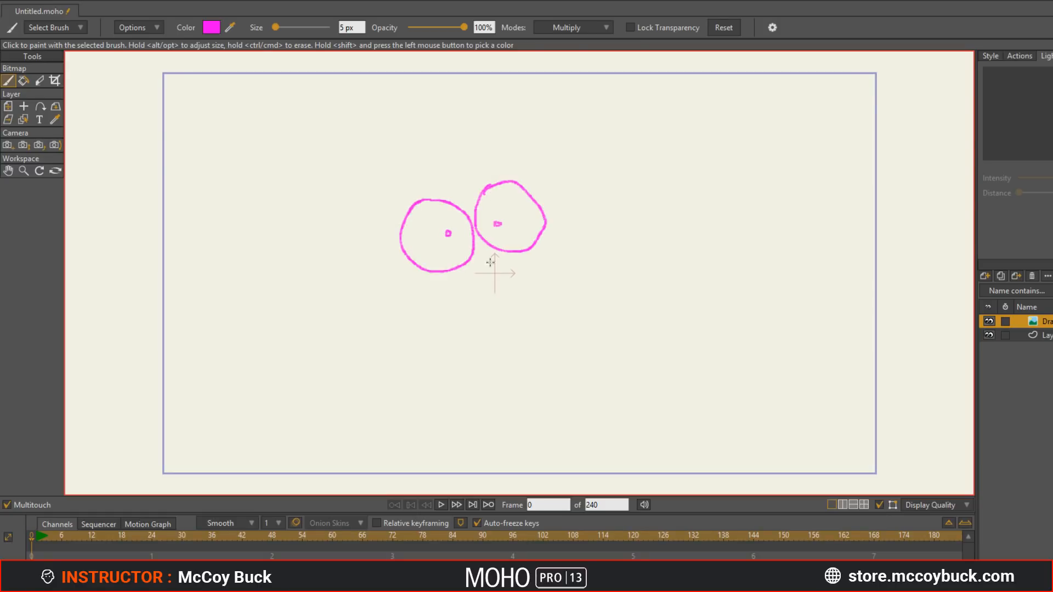
mouse_move(483, 269)
mouse_down()
mouse_move(496, 260)
mouse_move(516, 272)
mouse_move(514, 261)
mouse_up()
Step: Paint a wide, open smiling mouth with a tongue below the nose, and undo the line drawn across the mouth
mouse_move(460, 306)
mouse_down()
mouse_move(528, 302)
mouse_move(538, 255)
mouse_move(565, 268)
mouse_up()
mouse_move(458, 319)
mouse_down()
mouse_move(551, 366)
mouse_move(582, 332)
mouse_up()
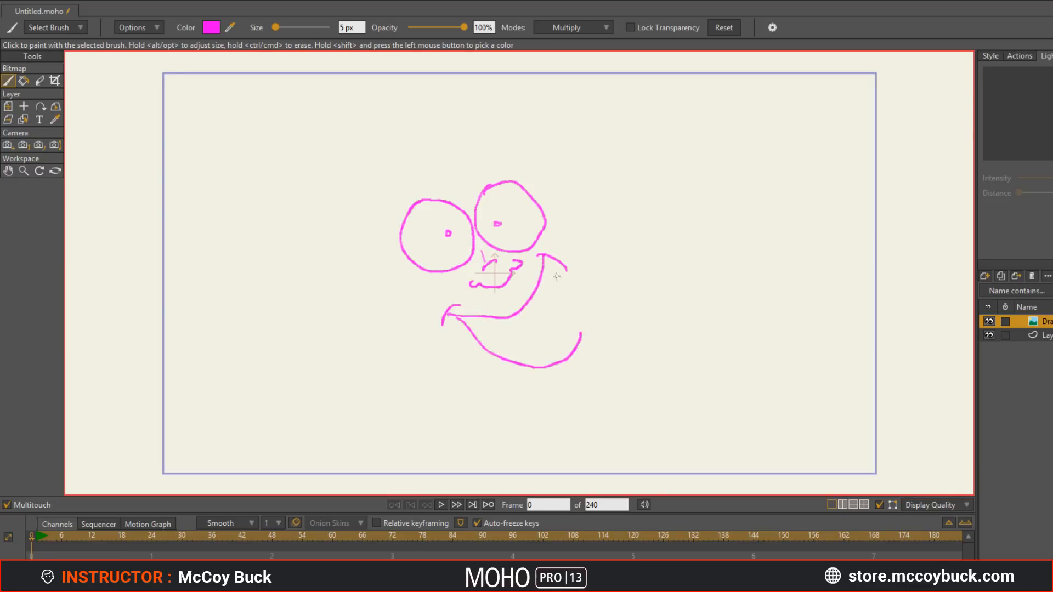
mouse_move(546, 264)
mouse_down()
mouse_move(560, 355)
mouse_move(542, 345)
mouse_move(546, 361)
mouse_up()
drag(487, 340, 562, 302)
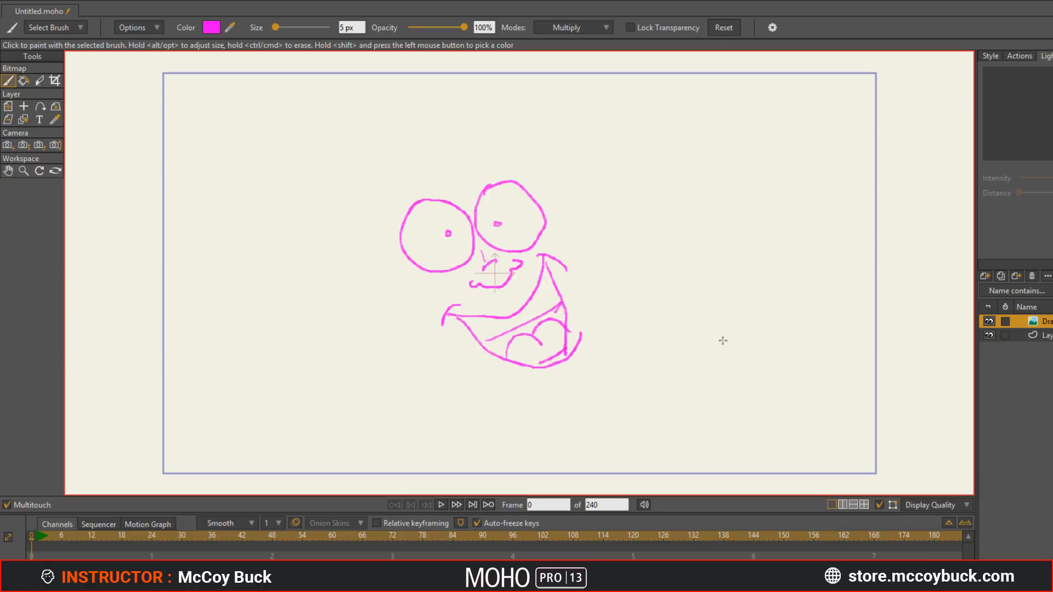
key(ctrl+z)
Step: Paint the two slanted sides of the face and a rounded chin joining them, and undo the chin stroke
mouse_move(378, 233)
mouse_down()
mouse_move(418, 301)
mouse_move(411, 290)
mouse_move(493, 378)
mouse_up()
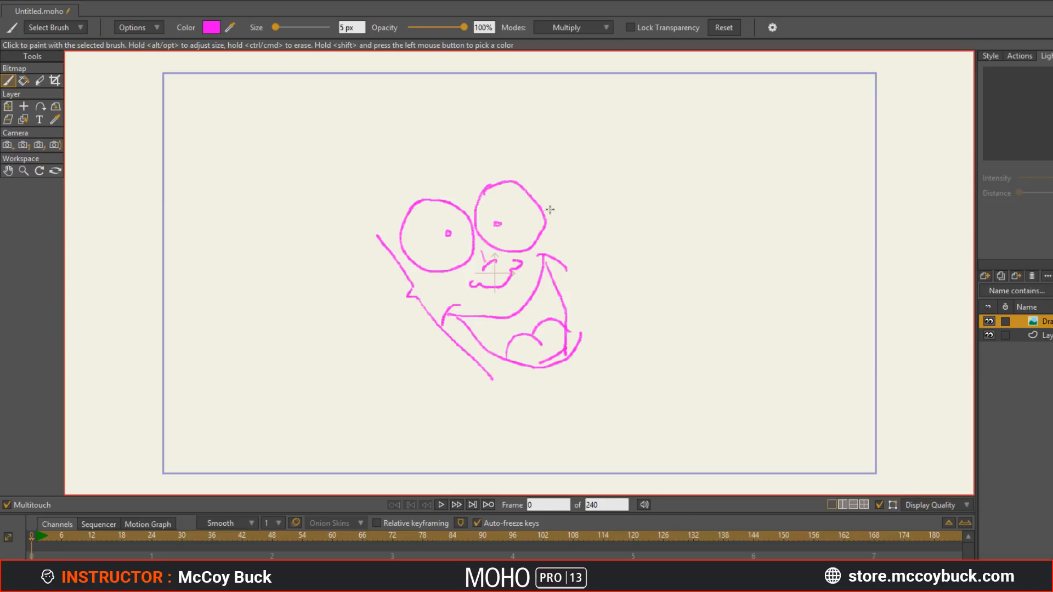
mouse_move(523, 164)
mouse_down()
mouse_move(567, 231)
mouse_move(609, 338)
mouse_up()
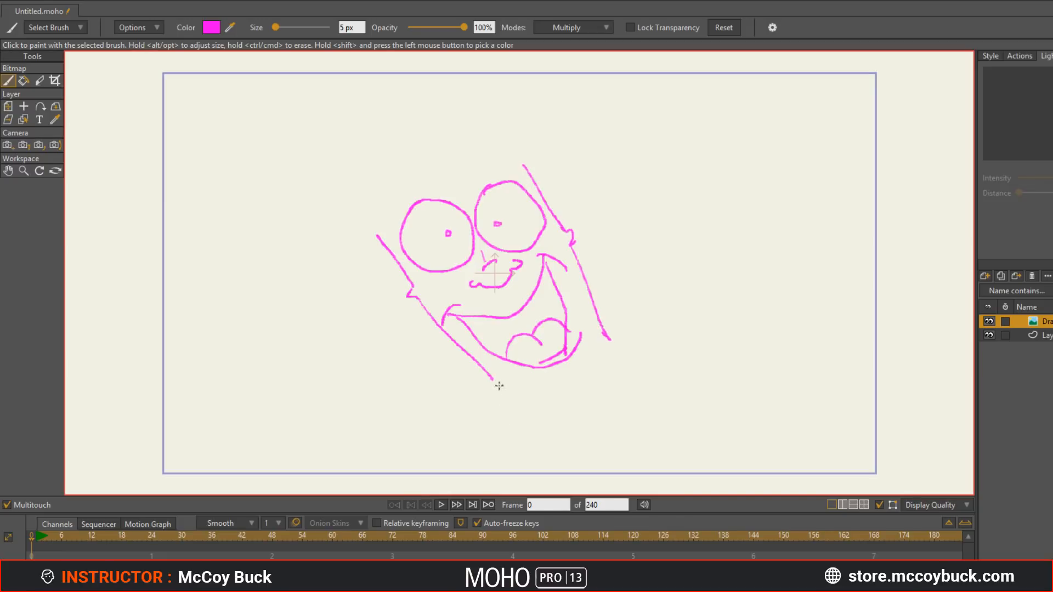
mouse_move(489, 377)
mouse_down()
mouse_move(582, 403)
mouse_move(608, 349)
mouse_up()
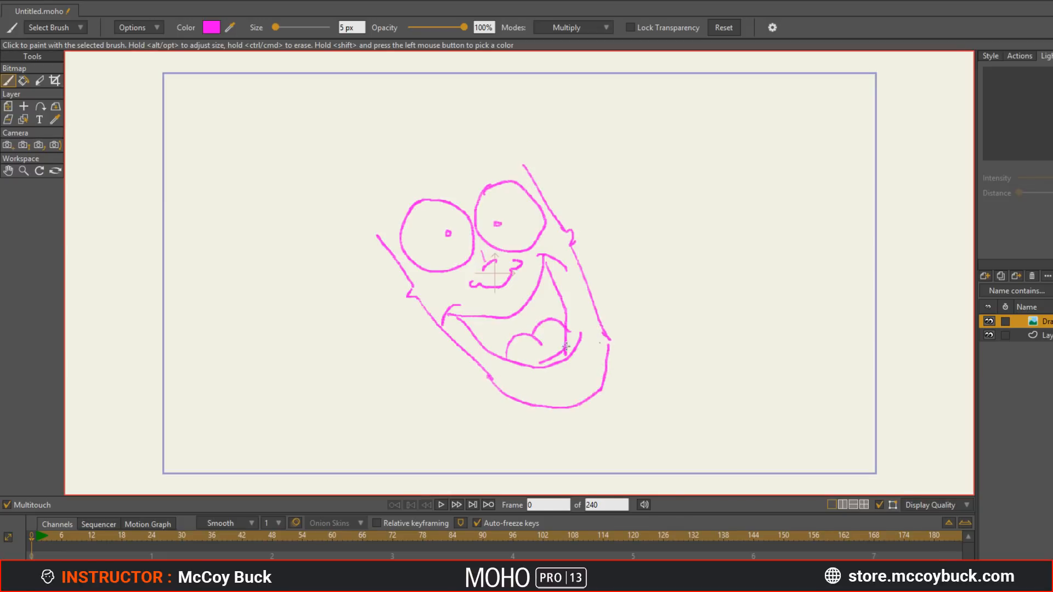
key(ctrl+z)
key(ctrl+z)
Step: Paint an ear on each side of the face and a spiky hairline above the eyes
drag(397, 279, 431, 326)
drag(558, 221, 584, 251)
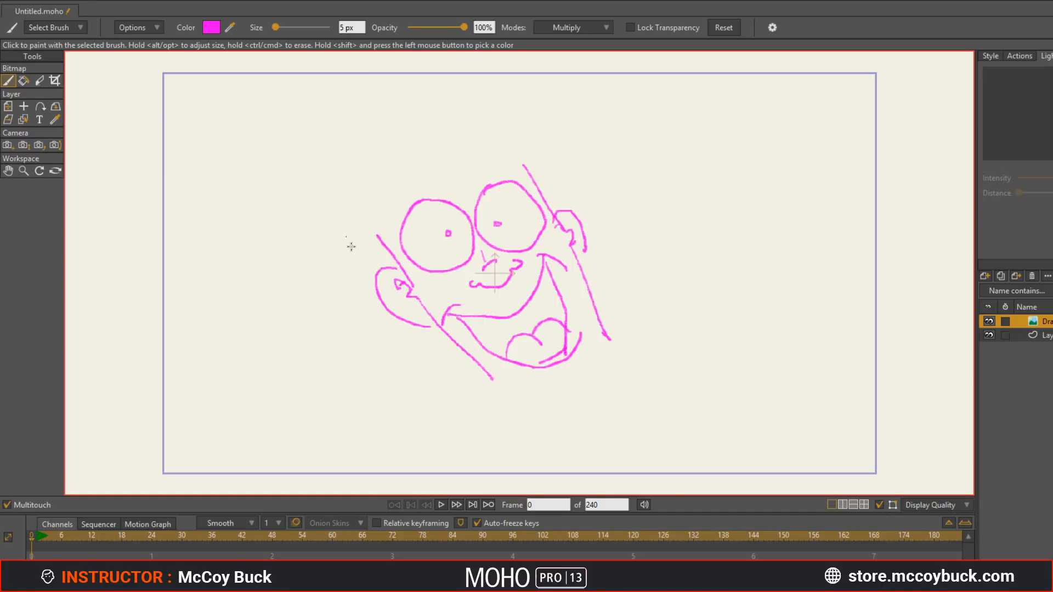
mouse_move(376, 237)
mouse_down()
mouse_move(364, 135)
mouse_move(427, 120)
mouse_move(441, 150)
mouse_move(506, 104)
mouse_move(556, 123)
mouse_up()
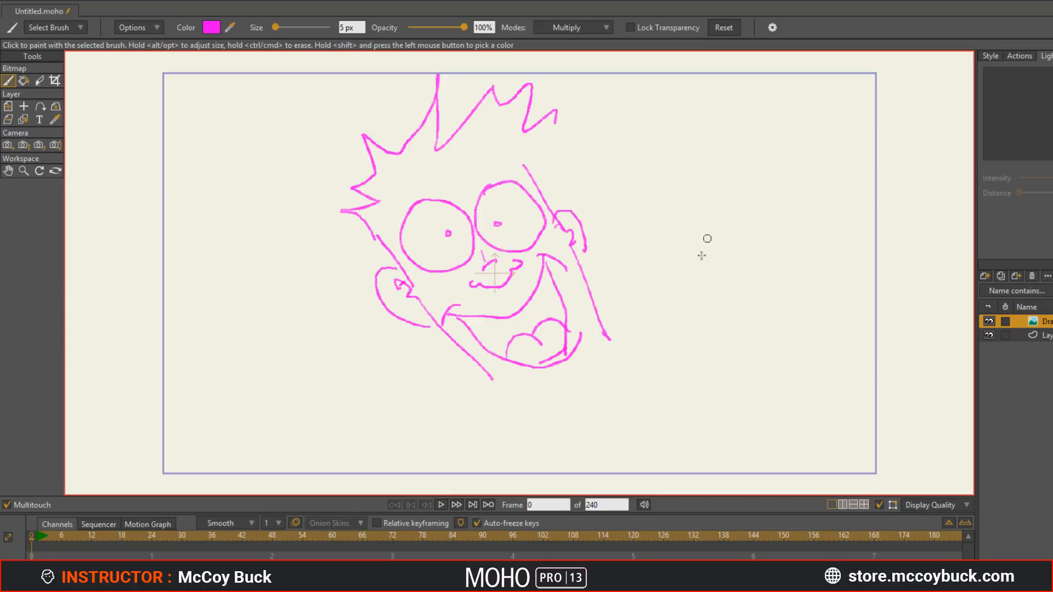
Step: Erase the whole painted face from the Drawing layer with the bitmap Brush
mouse_move(604, 327)
mouse_down()
mouse_move(611, 342)
mouse_move(605, 294)
mouse_up()
mouse_move(583, 347)
mouse_down()
mouse_move(580, 318)
mouse_move(601, 286)
mouse_move(601, 295)
mouse_move(581, 215)
mouse_move(517, 293)
mouse_move(497, 174)
mouse_move(563, 174)
mouse_move(439, 300)
mouse_move(431, 351)
mouse_move(451, 384)
mouse_move(584, 341)
mouse_move(574, 362)
mouse_up()
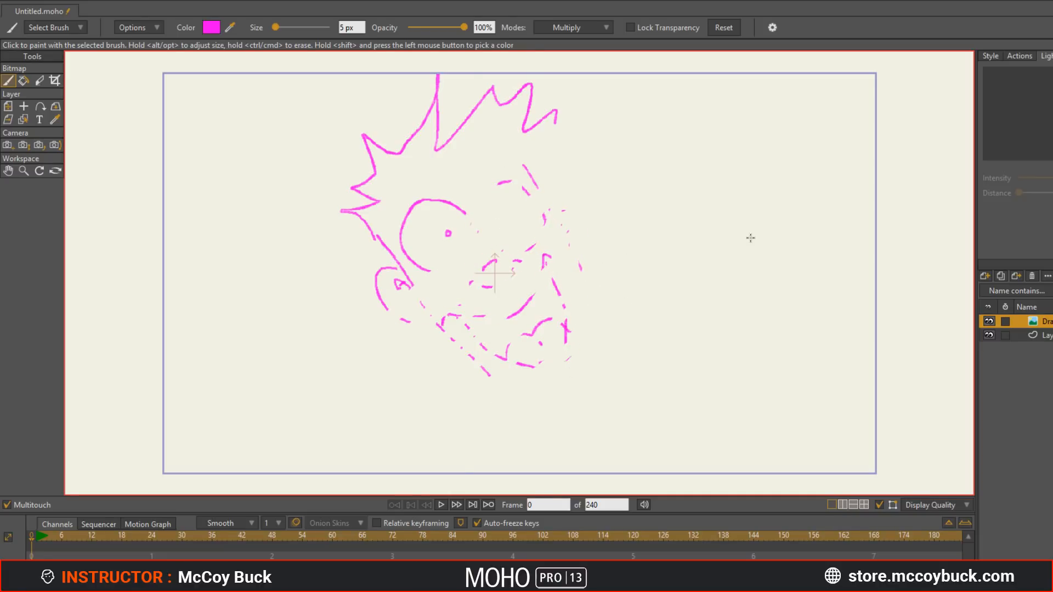
mouse_move(478, 331)
mouse_down()
mouse_move(638, 340)
mouse_move(626, 342)
mouse_move(574, 288)
mouse_move(498, 240)
mouse_move(372, 299)
mouse_move(408, 282)
mouse_move(482, 186)
mouse_up()
drag(642, 288, 436, 313)
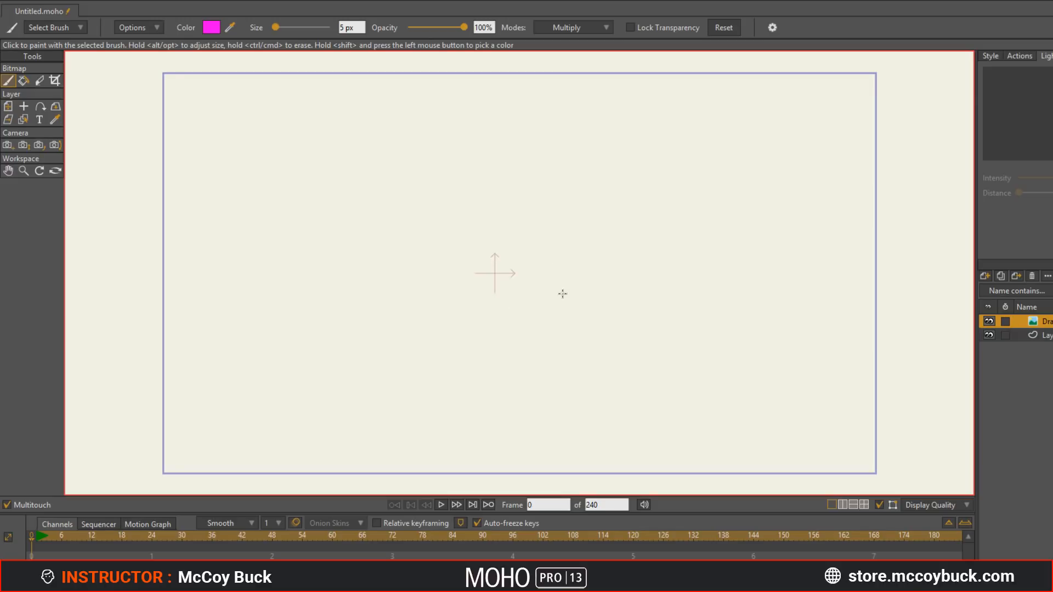
Step: Look over the Draw category brushes, try wavy 5 px strokes across the canvas and undo them
mouse_move(250, 209)
mouse_down()
mouse_move(476, 225)
mouse_move(713, 216)
mouse_up()
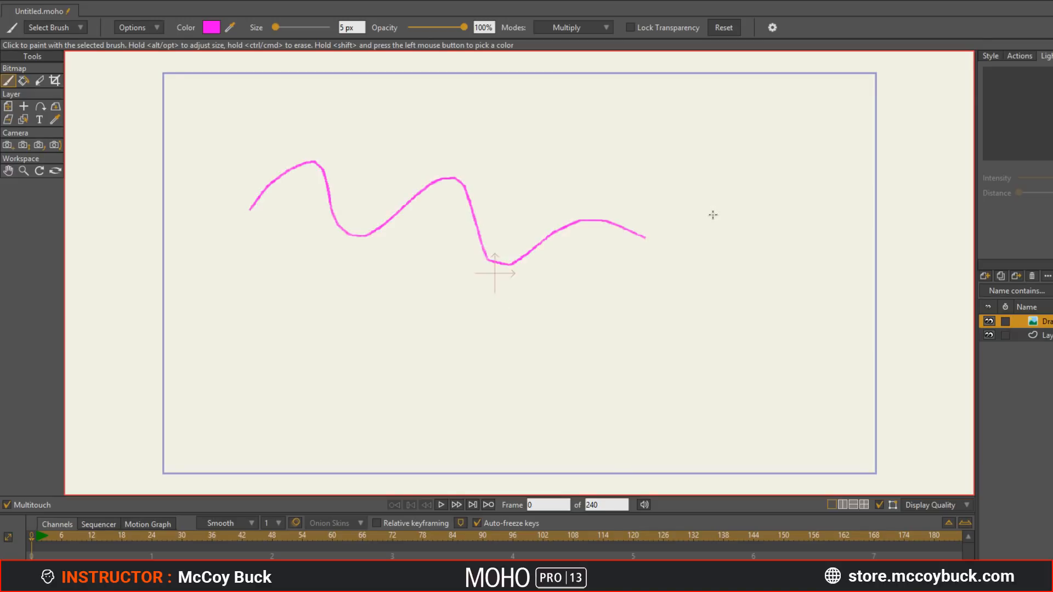
key(ctrl+z)
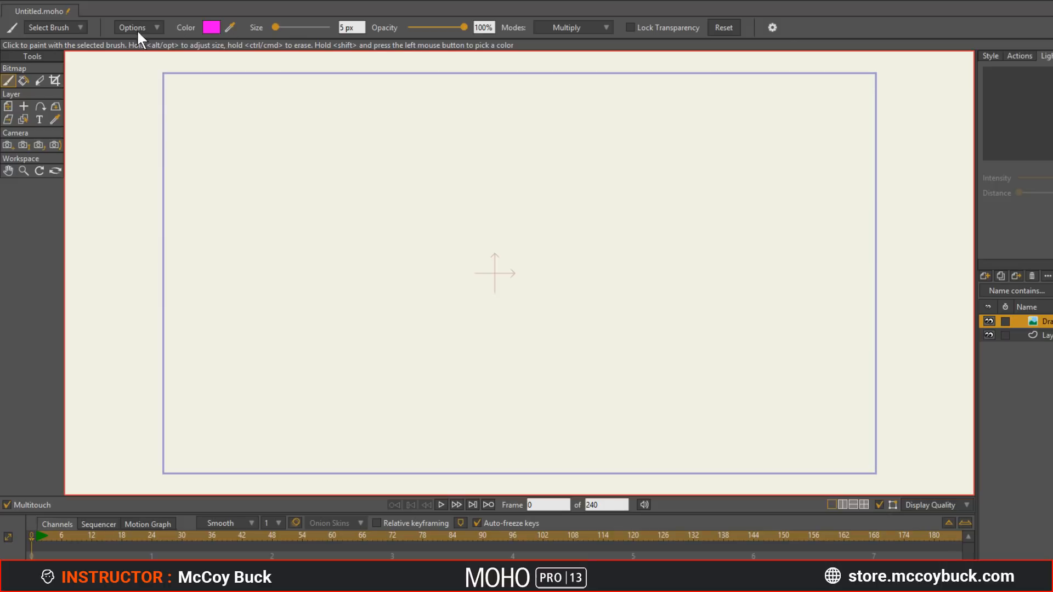
click(79, 28)
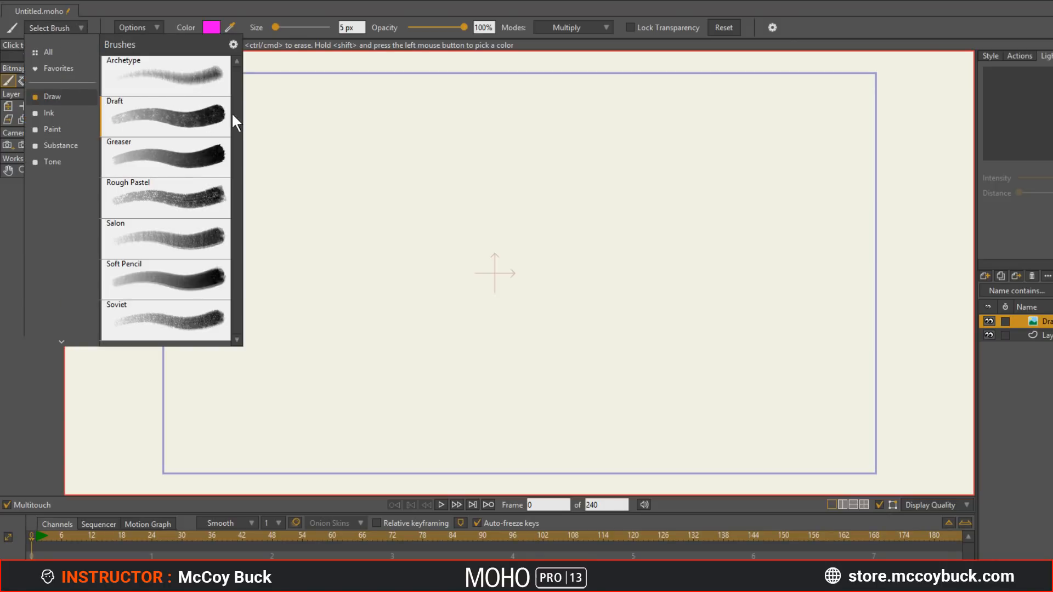
click(219, 171)
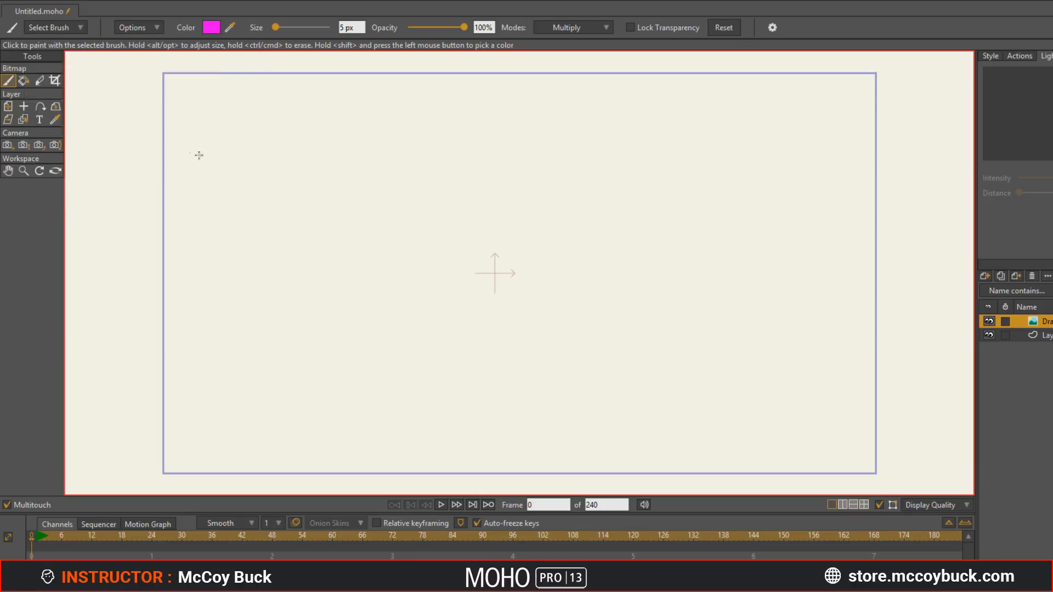
mouse_move(394, 253)
mouse_down()
mouse_move(587, 253)
mouse_move(602, 239)
mouse_up()
mouse_move(362, 257)
mouse_down()
mouse_move(466, 248)
mouse_move(557, 256)
mouse_up()
key(ctrl+z)
key(ctrl+z)
Step: Show the Style settings and set the brush size to 194 px, painting test strokes at increasing sizes and undoing them
click(989, 54)
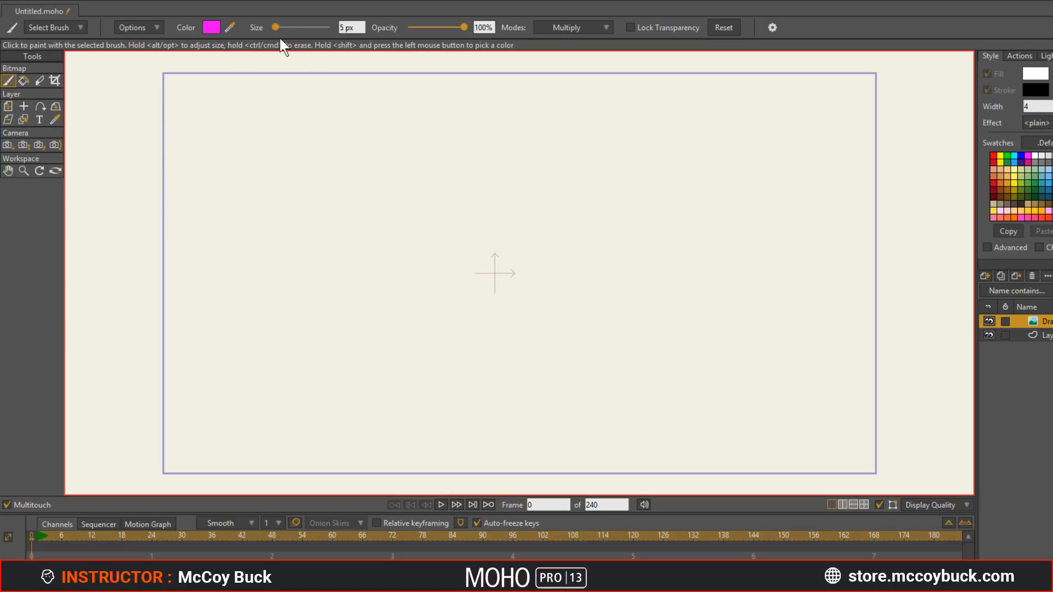
drag(276, 27, 285, 27)
drag(291, 240, 481, 254)
drag(532, 201, 740, 231)
key(ctrl+z)
drag(287, 27, 313, 27)
mouse_move(271, 230)
mouse_down()
mouse_move(339, 199)
mouse_move(814, 291)
mouse_move(856, 277)
mouse_up()
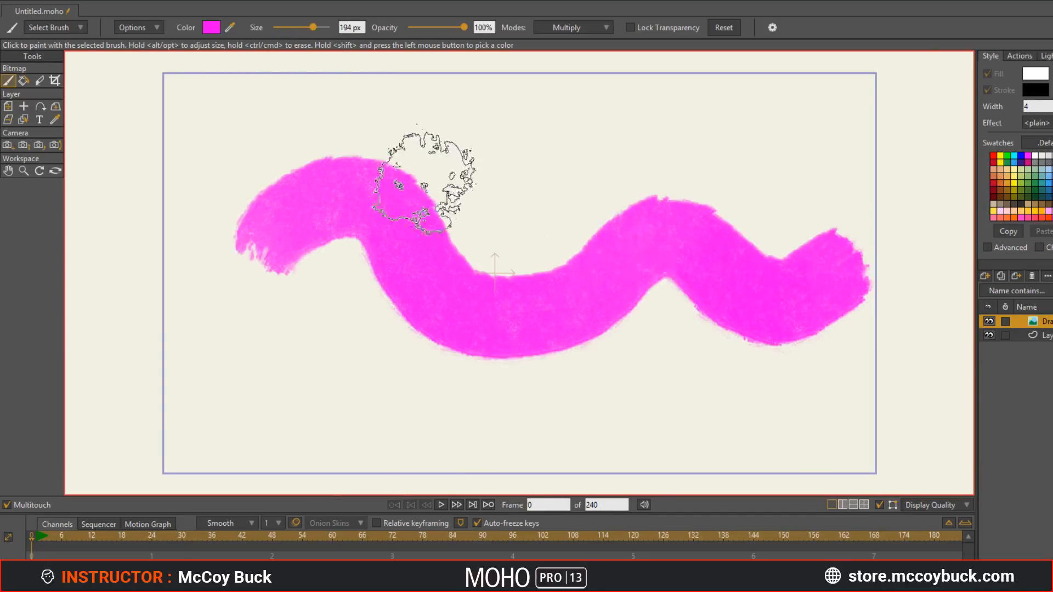
key(ctrl+z)
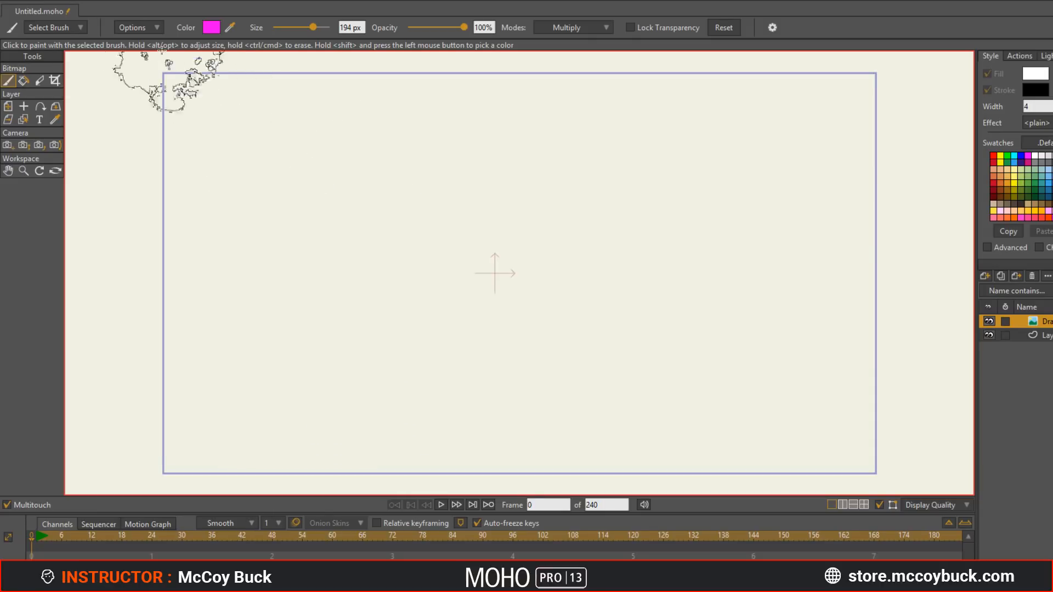
Step: Turn on the brush's Direction behavior, try it with several long strokes and undo each one
click(156, 27)
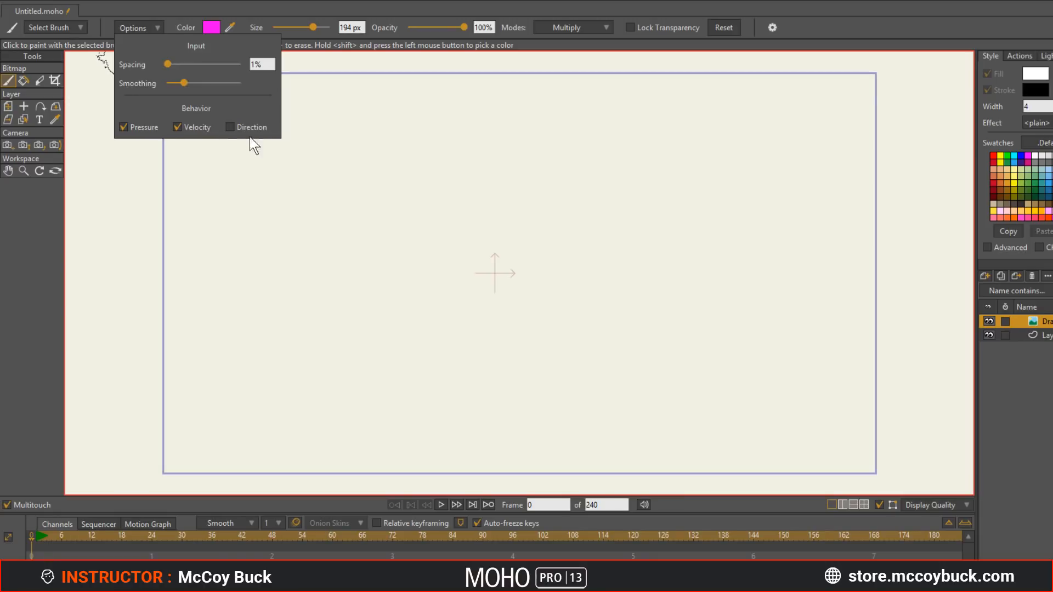
click(231, 128)
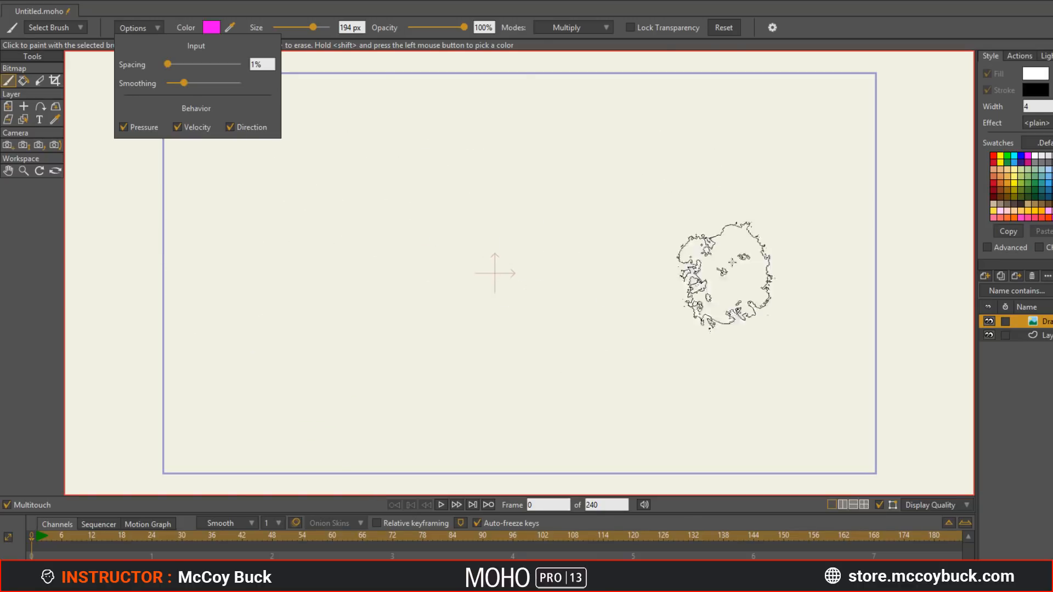
mouse_move(247, 258)
mouse_down()
mouse_move(379, 213)
mouse_move(522, 322)
mouse_move(728, 359)
mouse_move(761, 248)
mouse_up()
key(ctrl+z)
mouse_move(242, 222)
mouse_down()
mouse_move(432, 220)
mouse_move(759, 181)
mouse_move(604, 205)
mouse_move(559, 99)
mouse_up()
key(ctrl+z)
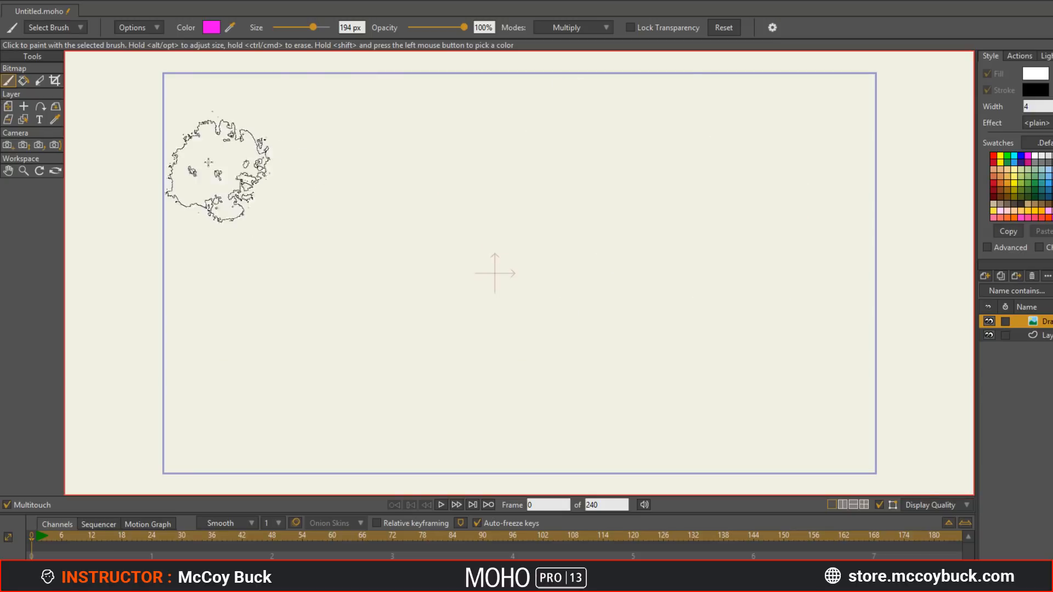
mouse_move(198, 120)
mouse_down()
mouse_move(587, 117)
mouse_move(481, 169)
mouse_move(662, 214)
mouse_move(293, 265)
mouse_move(680, 307)
mouse_move(230, 356)
mouse_move(877, 395)
mouse_move(325, 436)
mouse_move(927, 417)
mouse_move(142, 428)
mouse_move(285, 198)
mouse_move(266, 131)
mouse_move(221, 115)
mouse_move(865, 153)
mouse_move(842, 217)
mouse_up()
key(ctrl+z)
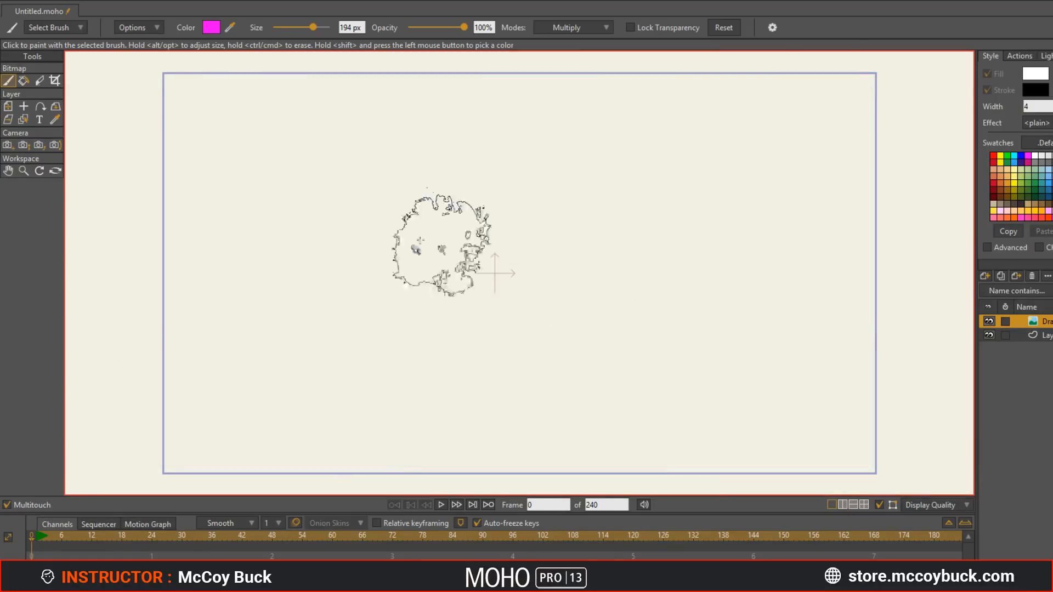
mouse_move(269, 274)
mouse_down()
mouse_move(408, 176)
mouse_move(670, 304)
mouse_up()
key(ctrl+z)
Step: Try the brush at 15 px, set its size to 57 px, and undo the wavy test stroke made at each size
drag(313, 28, 281, 28)
mouse_move(284, 216)
mouse_down()
mouse_move(514, 235)
mouse_move(767, 219)
mouse_up()
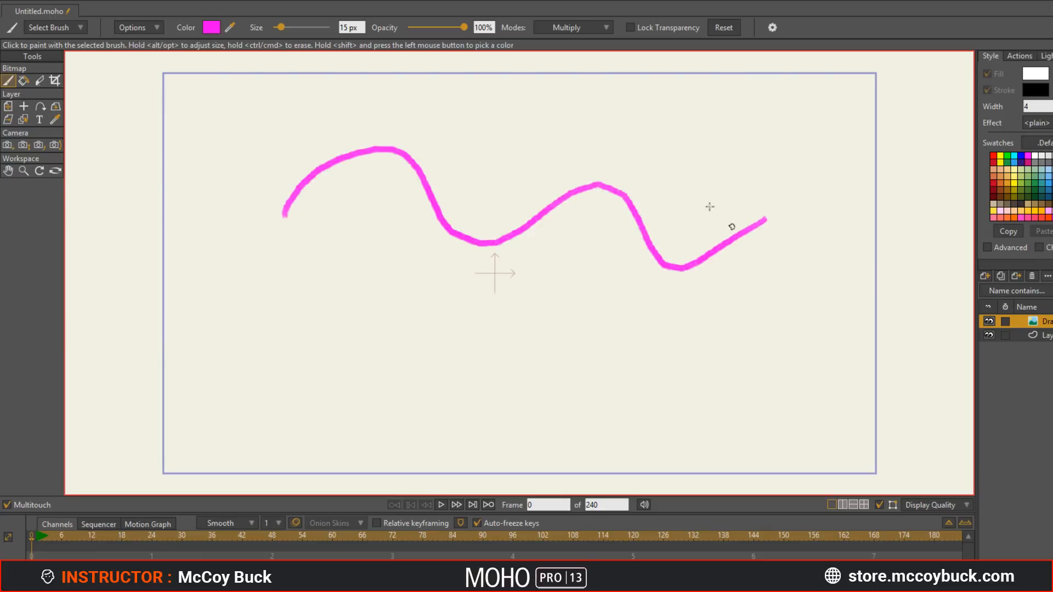
key(ctrl+z)
drag(281, 28, 295, 27)
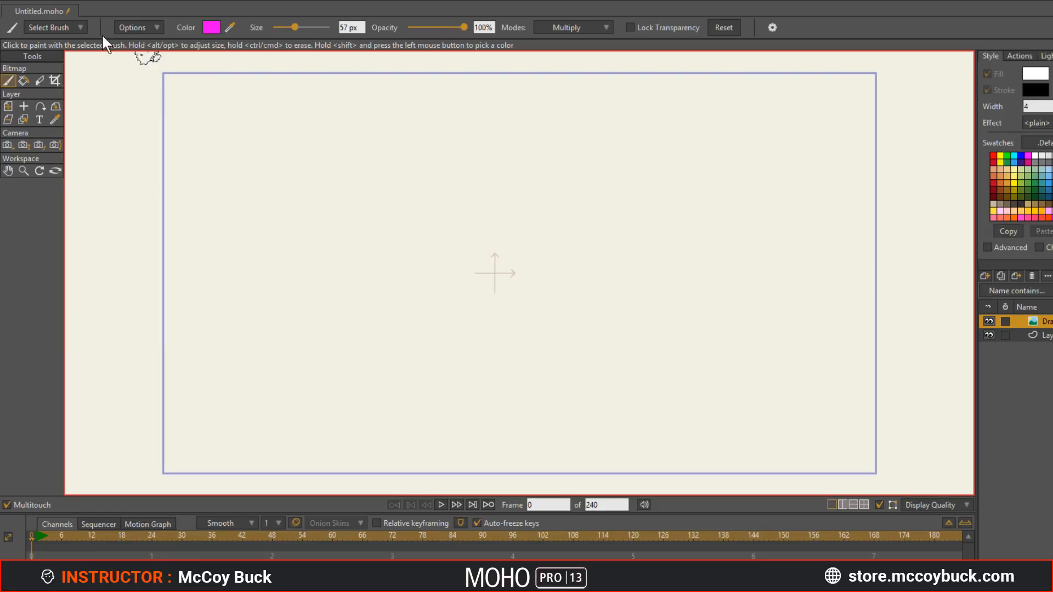
click(52, 27)
click(200, 159)
mouse_move(285, 189)
mouse_down()
mouse_move(861, 327)
mouse_move(917, 297)
mouse_up()
key(ctrl+z)
Step: Select the Rough Pastel brush from the Draw category, try one wavy stroke across the canvas and undo it
click(80, 28)
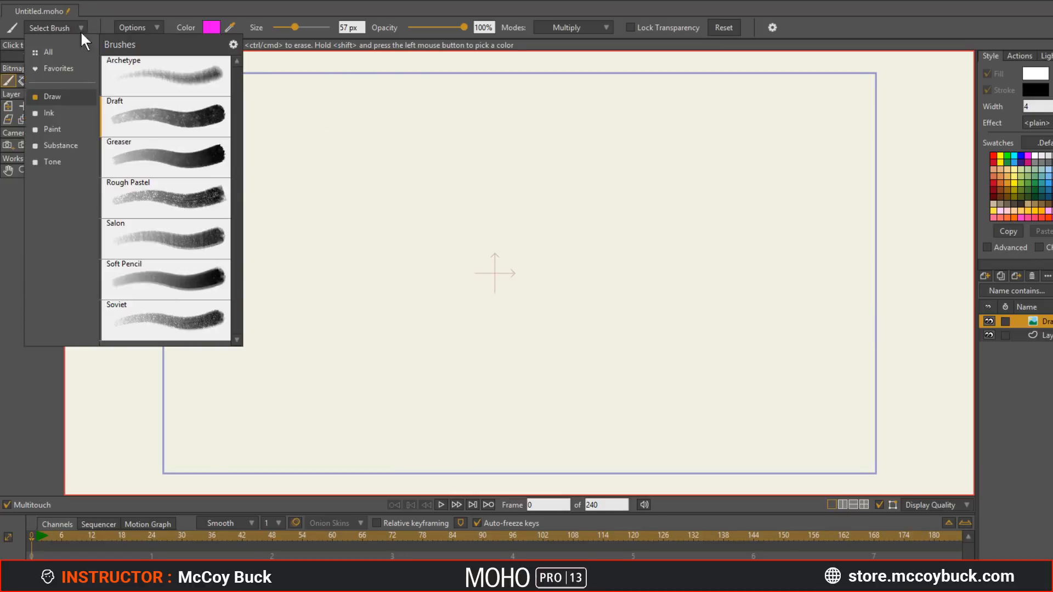
click(157, 207)
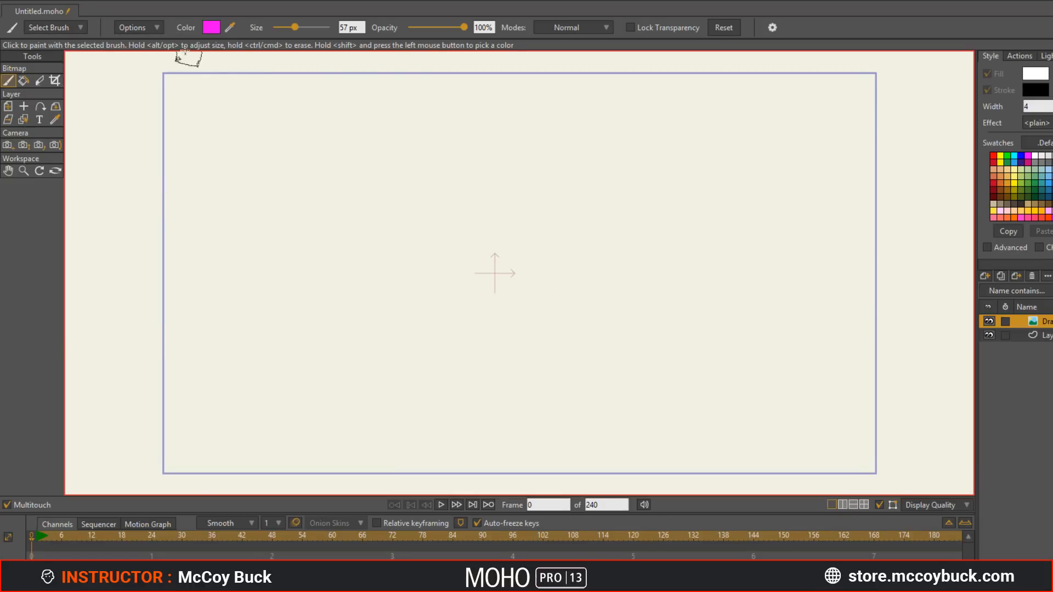
mouse_move(211, 169)
mouse_down()
mouse_move(277, 130)
mouse_move(728, 282)
mouse_move(867, 239)
mouse_up()
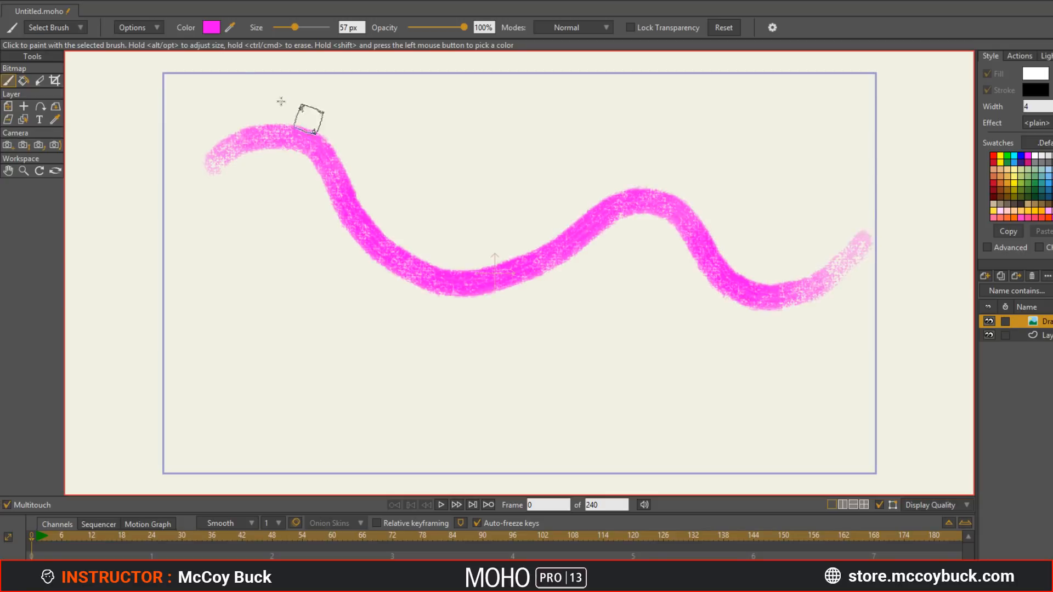
key(ctrl+z)
Step: Turn off the Direction behavior for the Rough Pastel brush, paint several test strokes and undo them all
click(155, 27)
click(248, 128)
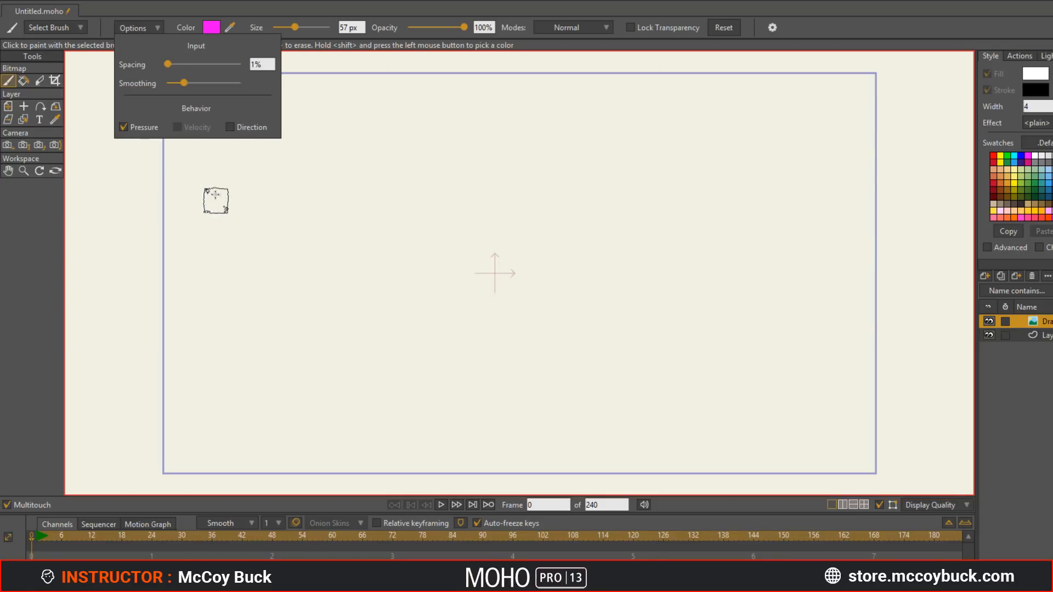
mouse_move(324, 229)
mouse_down()
mouse_move(548, 225)
mouse_move(636, 202)
mouse_up()
mouse_move(759, 219)
mouse_down()
mouse_move(684, 273)
mouse_move(384, 343)
mouse_move(410, 331)
mouse_up()
click(585, 273)
mouse_move(522, 359)
mouse_down()
mouse_move(327, 198)
mouse_move(542, 259)
mouse_up()
key(ctrl+z)
key(ctrl+z)
key(ctrl+z)
key(ctrl+z)
key(ctrl+z)
key(ctrl+z)
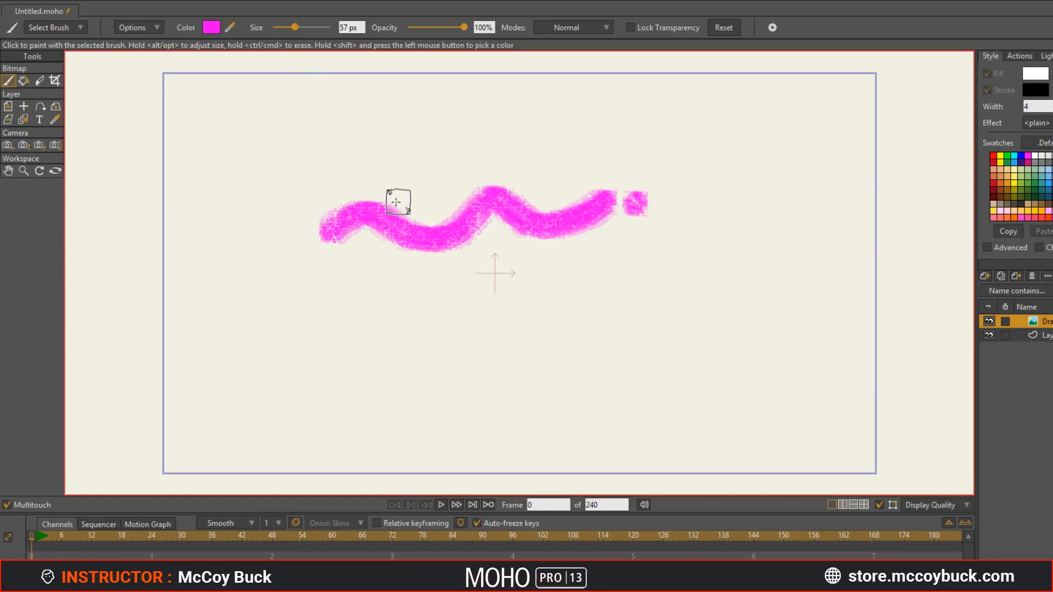
Step: Turn off the Pressure behavior for the Rough Pastel brush, try strokes without it and undo them
click(155, 28)
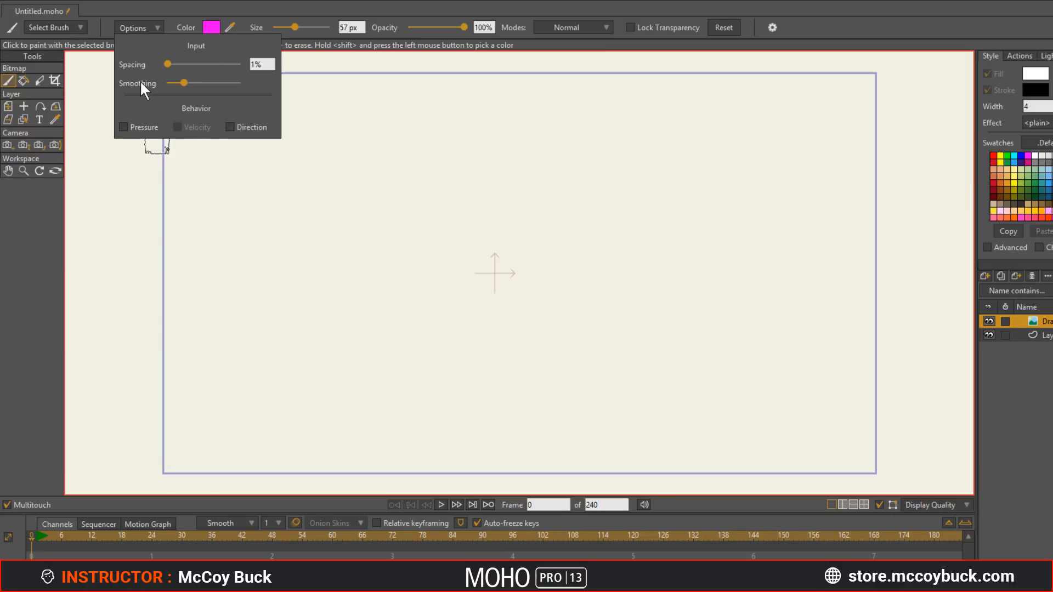
mouse_move(222, 242)
mouse_down()
mouse_move(418, 262)
mouse_move(692, 186)
mouse_up()
mouse_move(531, 146)
mouse_down()
mouse_move(768, 322)
mouse_move(663, 318)
mouse_move(340, 346)
mouse_move(164, 340)
mouse_move(503, 245)
mouse_move(412, 219)
mouse_up()
key(ctrl+z)
key(ctrl+z)
key(ctrl+z)
key(ctrl+z)
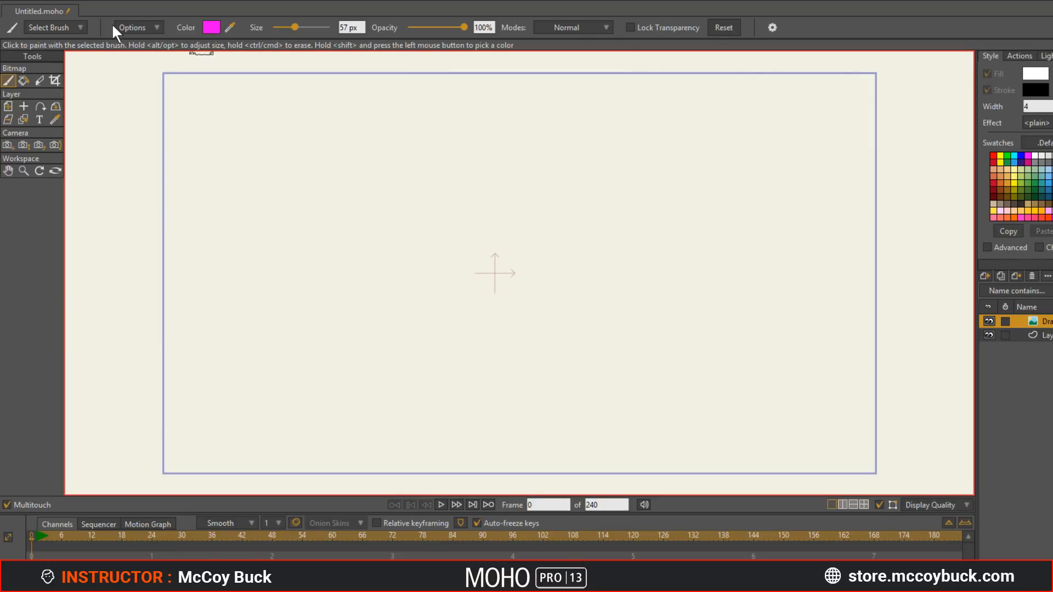
Step: Browse the Ink category of brushes and select the Indy Toon brush
click(87, 28)
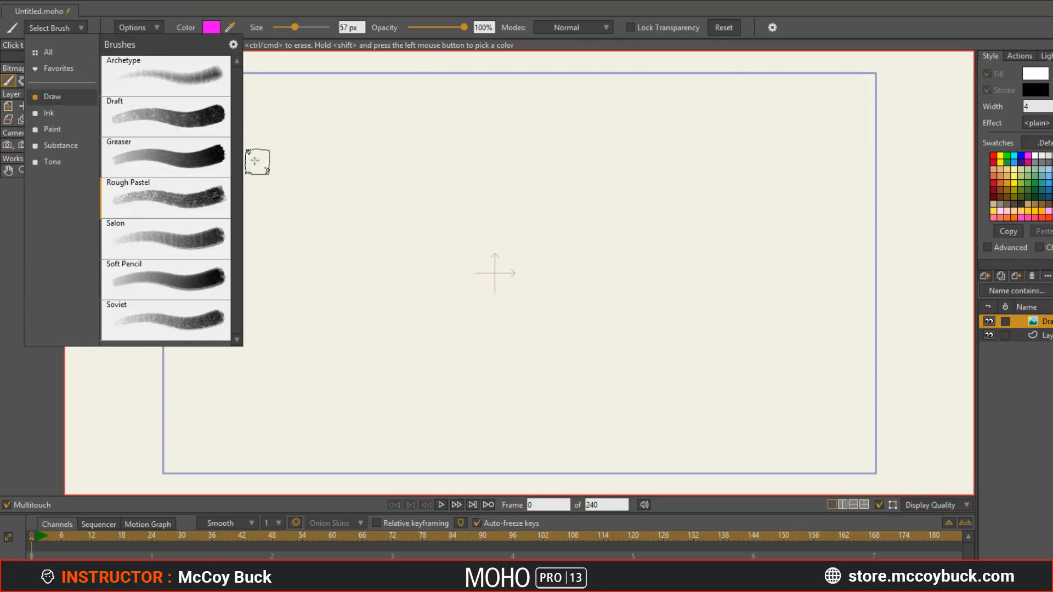
click(174, 214)
click(71, 114)
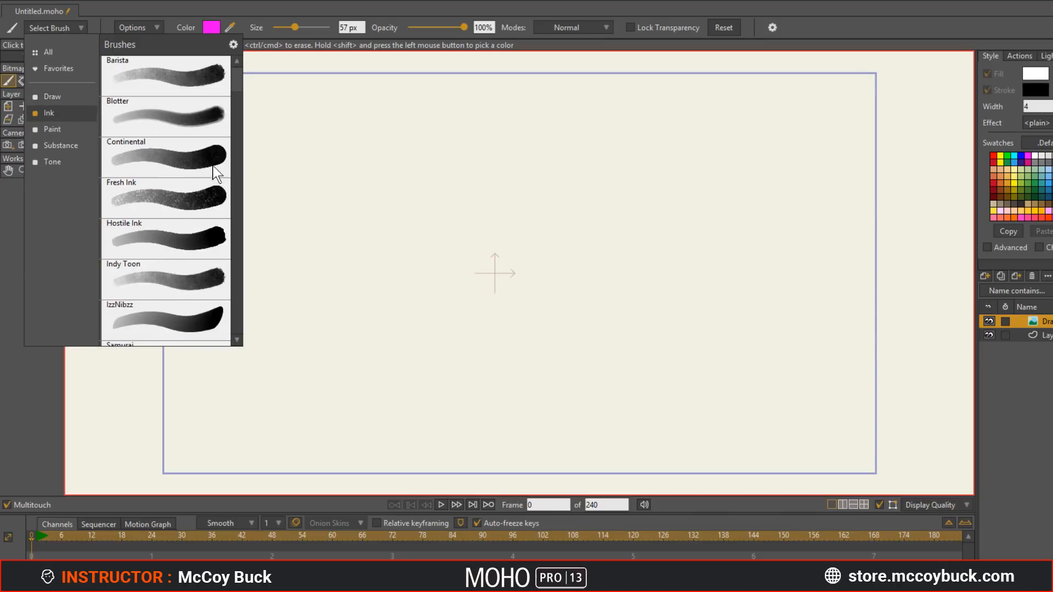
scroll(240, 170, down, 2)
scroll(240, 170, down, 2)
scroll(228, 242, up, 3)
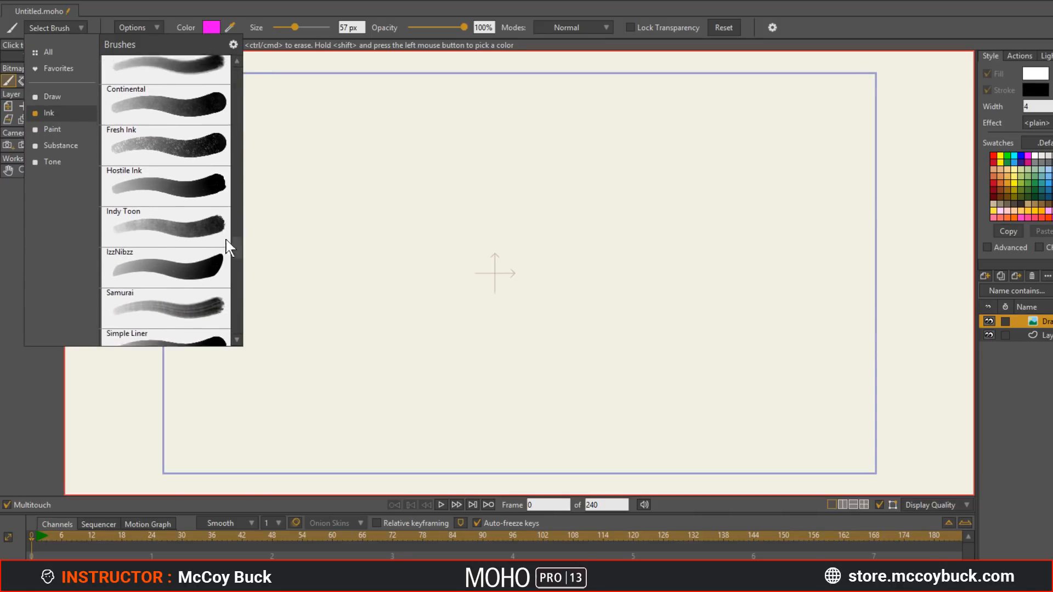
click(193, 232)
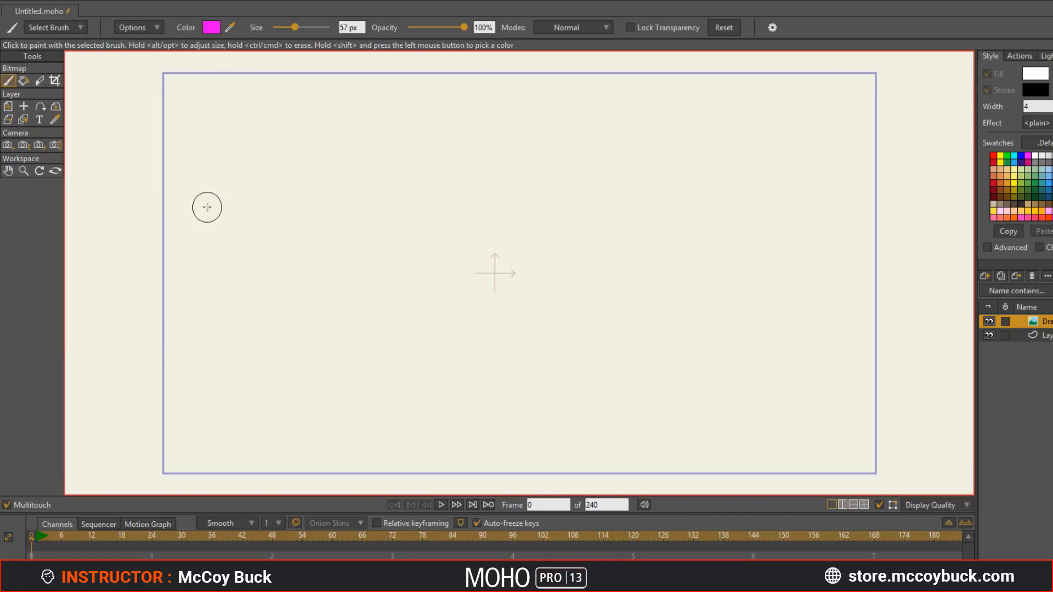
Step: Try the Indy Toon brush at 57 px with several long curved strokes across the canvas and undo them all
mouse_move(355, 204)
mouse_down()
mouse_move(444, 188)
mouse_move(631, 194)
mouse_up()
drag(562, 284, 466, 305)
mouse_move(325, 318)
mouse_down()
mouse_move(411, 309)
mouse_move(609, 345)
mouse_up()
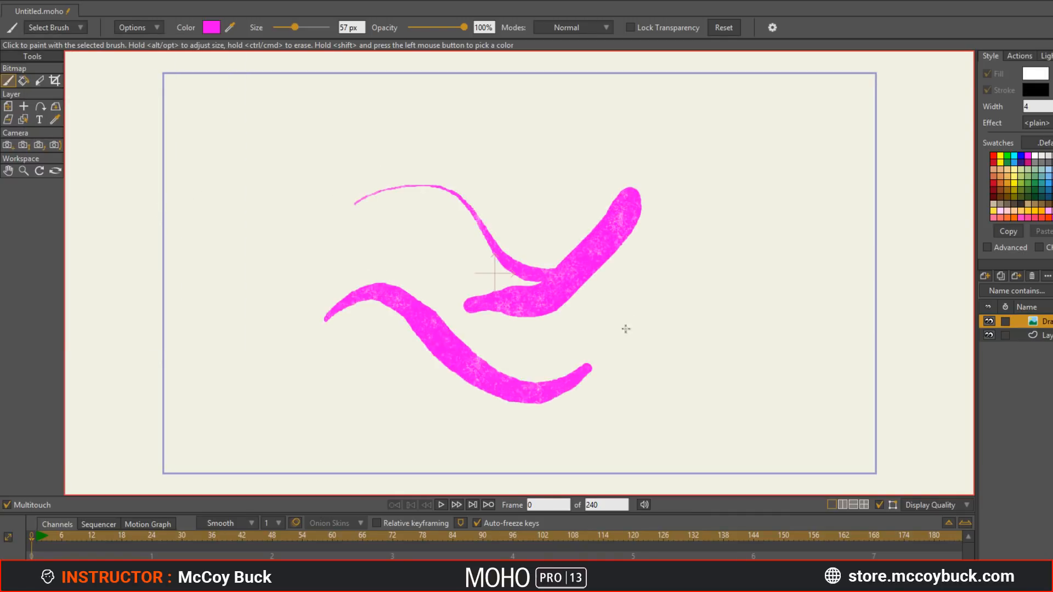
mouse_move(656, 294)
mouse_down()
mouse_move(565, 419)
mouse_move(296, 395)
mouse_up()
mouse_move(253, 426)
mouse_down()
mouse_move(364, 248)
mouse_move(230, 144)
mouse_up()
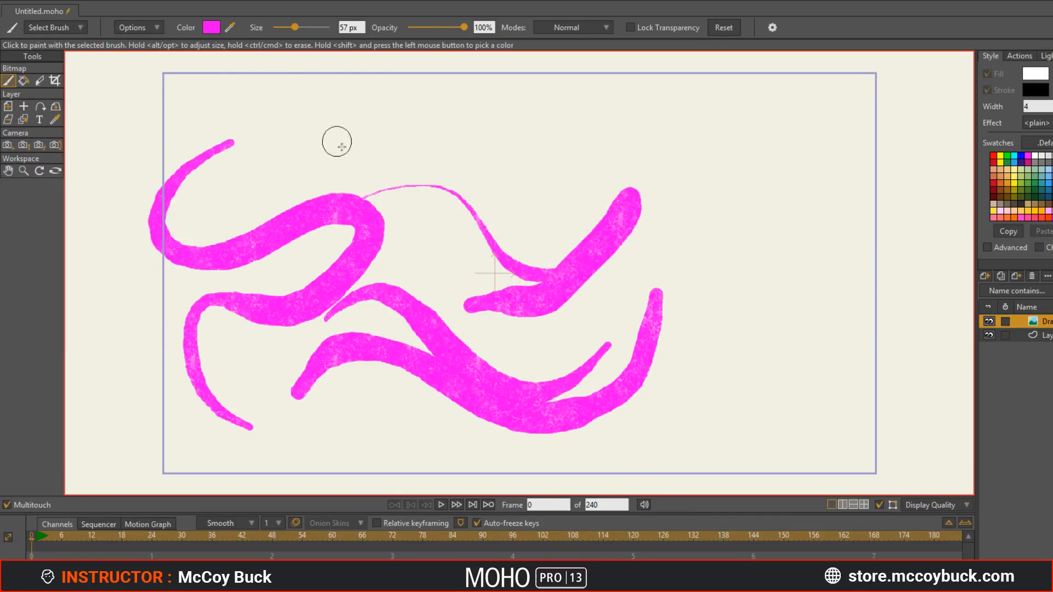
mouse_move(370, 160)
mouse_down()
mouse_move(623, 134)
mouse_move(782, 246)
mouse_up()
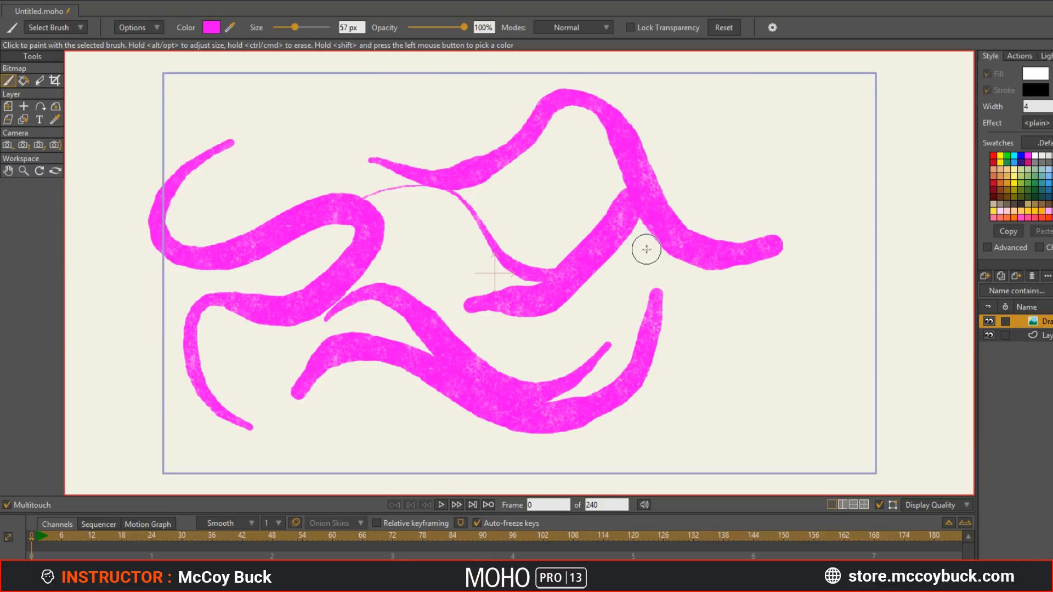
key(ctrl+z)
key(ctrl+z)
key(ctrl+z)
key(ctrl+z)
key(ctrl+z)
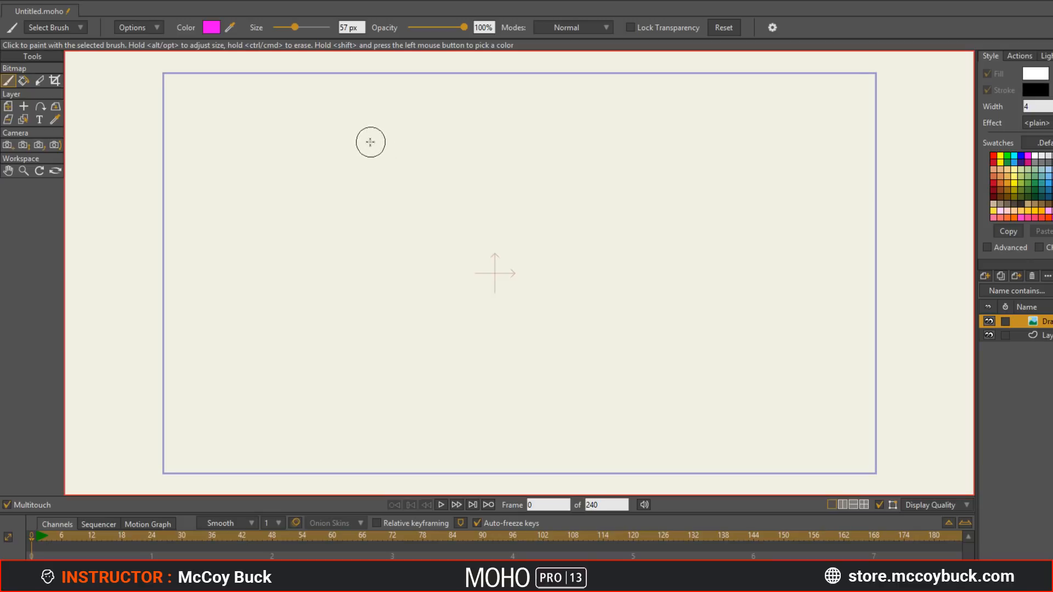
Step: Try the Fresh Ink brush at 57 px with many overlapping curved magenta strokes across the whole canvas
mouse_move(260, 259)
mouse_down()
mouse_move(374, 249)
mouse_move(529, 146)
mouse_up()
mouse_move(351, 179)
mouse_down()
mouse_move(581, 134)
mouse_move(510, 252)
mouse_up()
drag(612, 157, 474, 307)
drag(653, 222, 467, 317)
mouse_move(691, 211)
mouse_down()
mouse_move(527, 405)
mouse_move(466, 366)
mouse_up()
drag(462, 387, 705, 389)
drag(744, 424, 403, 378)
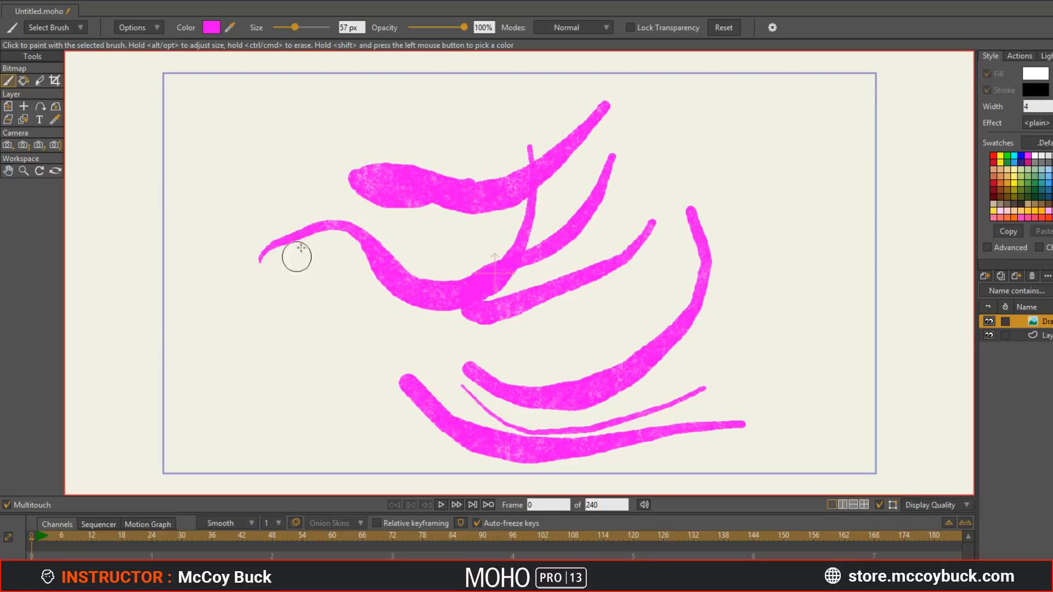
mouse_move(285, 207)
mouse_down()
mouse_move(201, 320)
mouse_move(317, 391)
mouse_up()
mouse_move(406, 299)
mouse_down()
mouse_move(356, 378)
mouse_move(422, 384)
mouse_up()
drag(439, 334, 420, 439)
drag(513, 318, 434, 379)
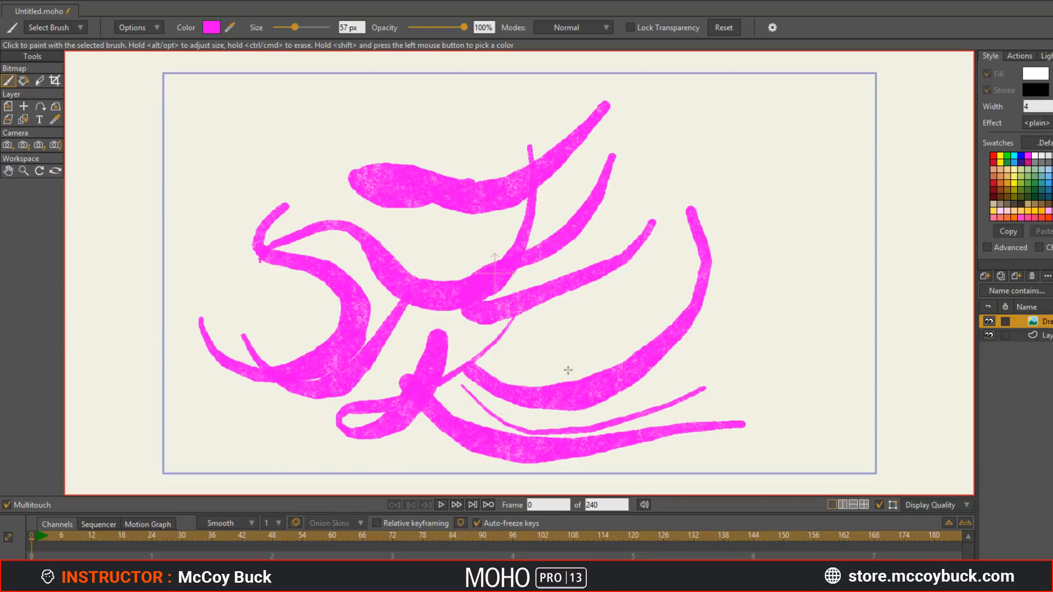
drag(557, 335, 579, 417)
mouse_move(609, 354)
mouse_down()
mouse_move(757, 378)
mouse_move(867, 277)
mouse_up()
mouse_move(680, 157)
mouse_down()
mouse_move(767, 286)
mouse_move(811, 390)
mouse_move(714, 442)
mouse_up()
mouse_move(694, 387)
mouse_down()
mouse_move(785, 365)
mouse_move(590, 324)
mouse_up()
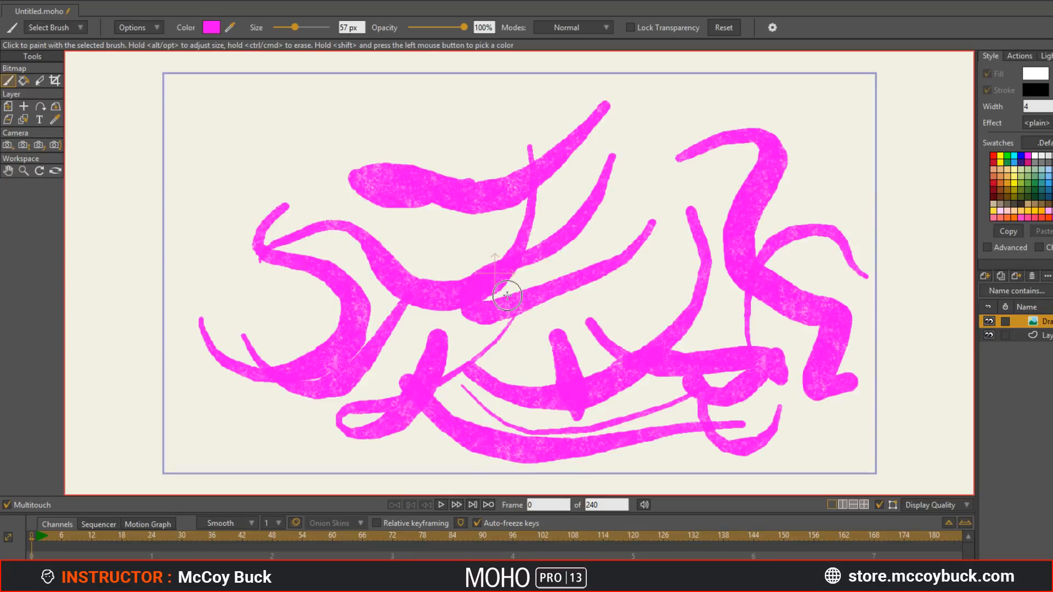
Step: Undo all the curved test strokes until the image layer is blank
key(ctrl+z)
key(ctrl+z)
key(ctrl+z)
key(ctrl+z)
key(ctrl+z)
key(ctrl+z)
key(ctrl+z)
key(ctrl+z)
key(ctrl+z)
key(ctrl+z)
key(ctrl+z)
key(ctrl+z)
key(ctrl+z)
key(ctrl+z)
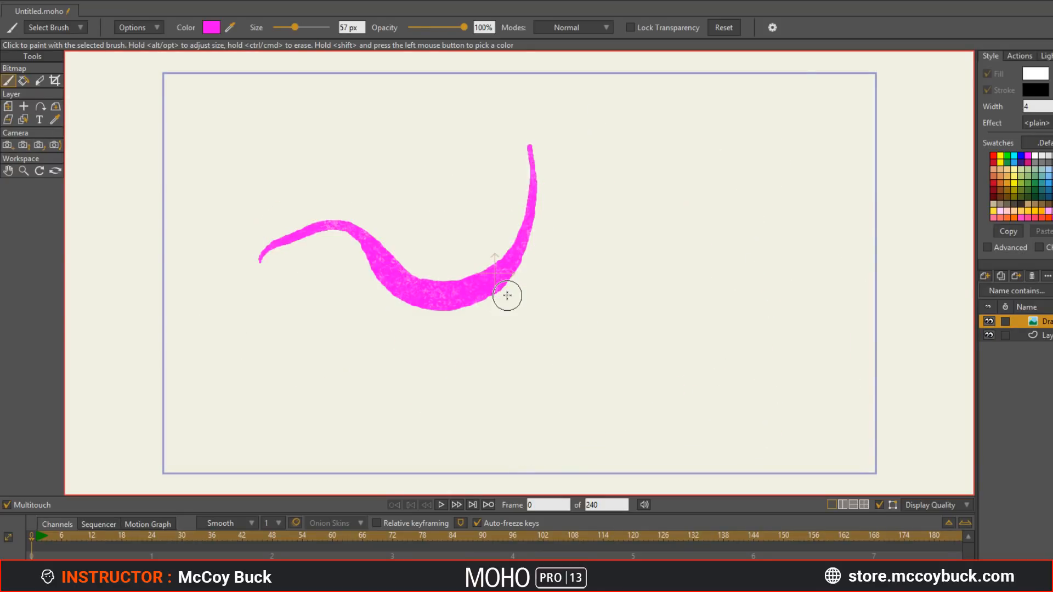
key(ctrl+z)
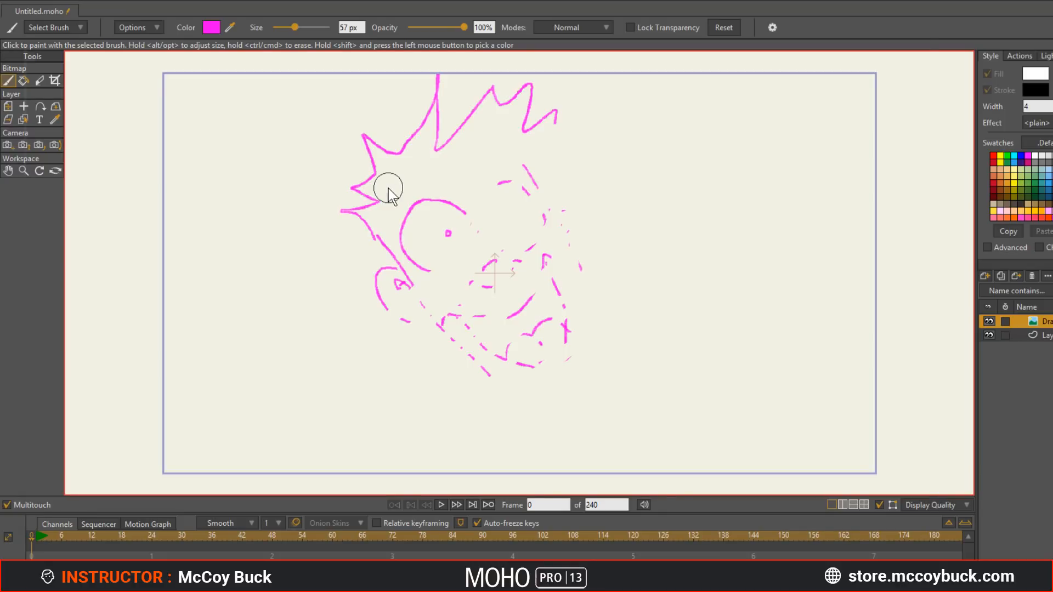
key(ctrl+shift+i)
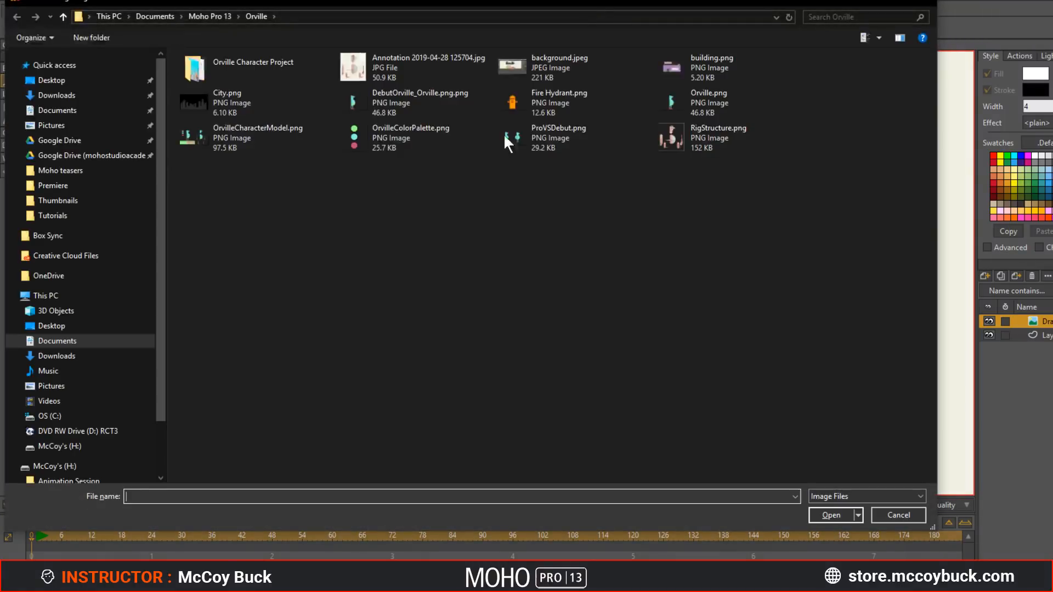
click(926, 10)
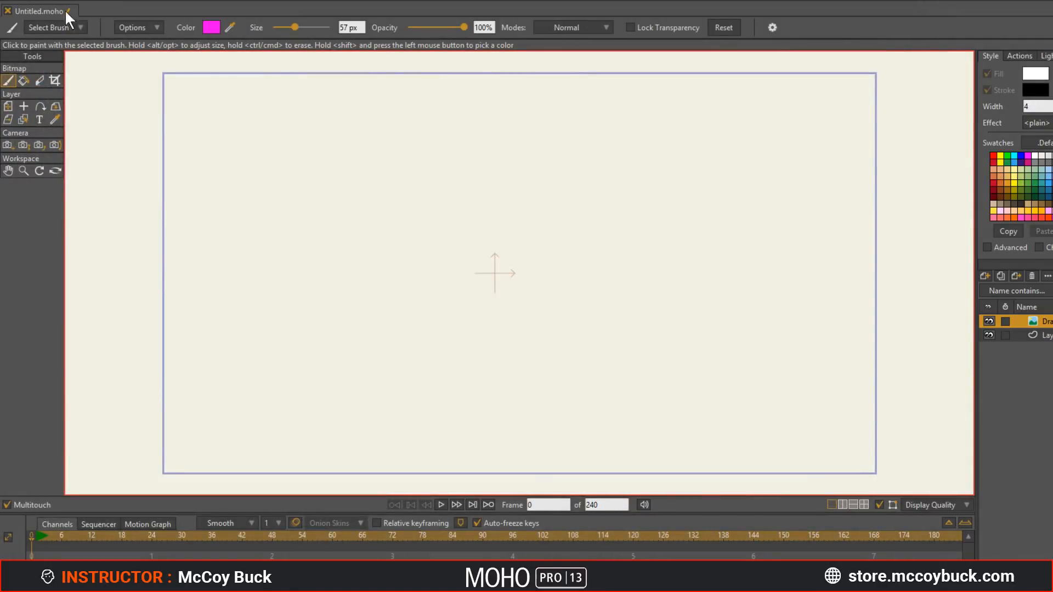
Step: Look through the available bitmap brushes in the Ink, Substance, Tone and Draw categories
click(83, 28)
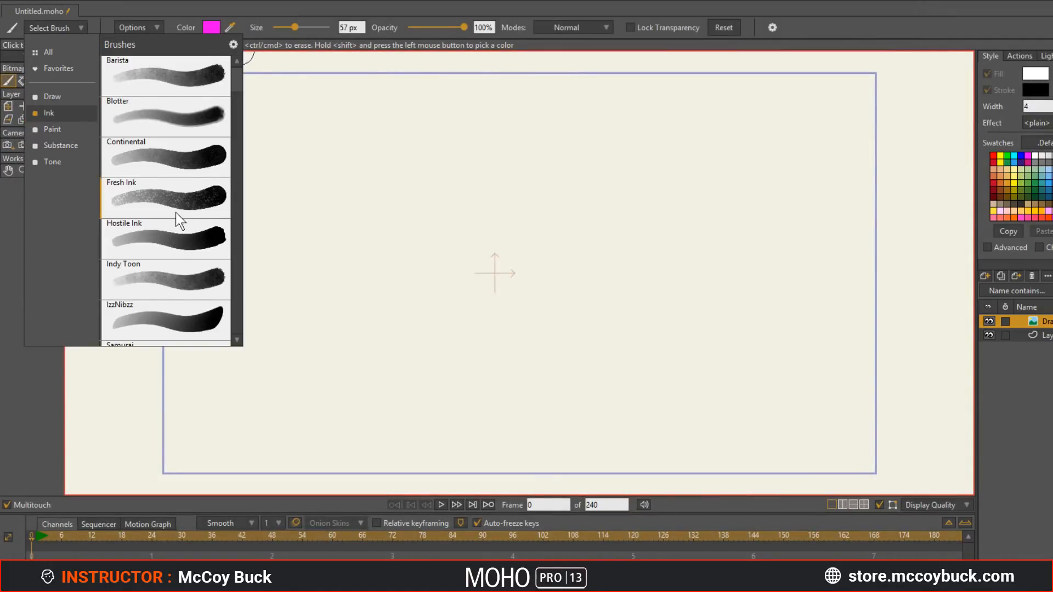
scroll(175, 212, down, 2)
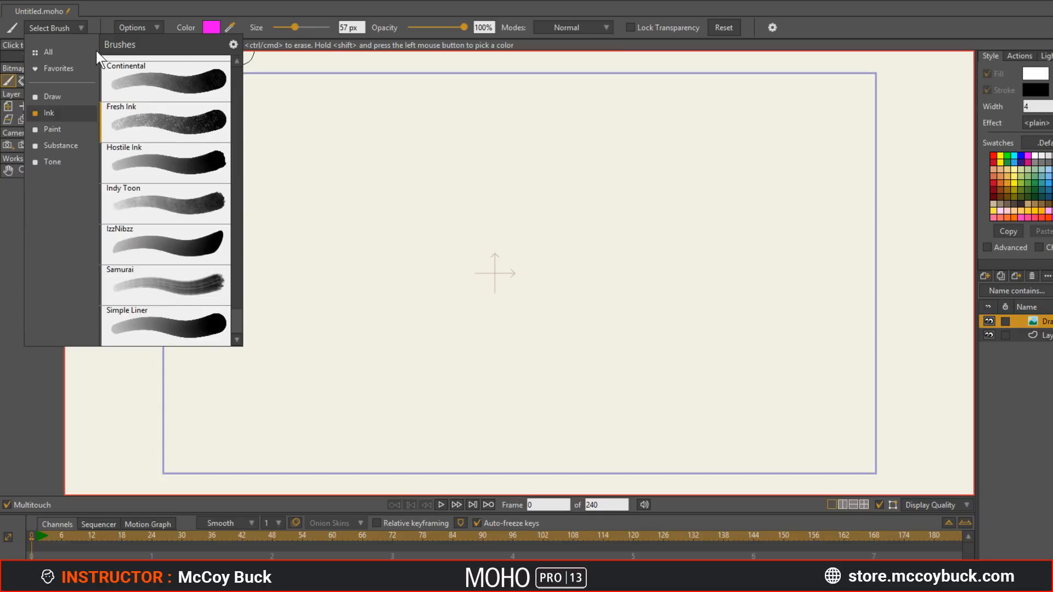
click(48, 145)
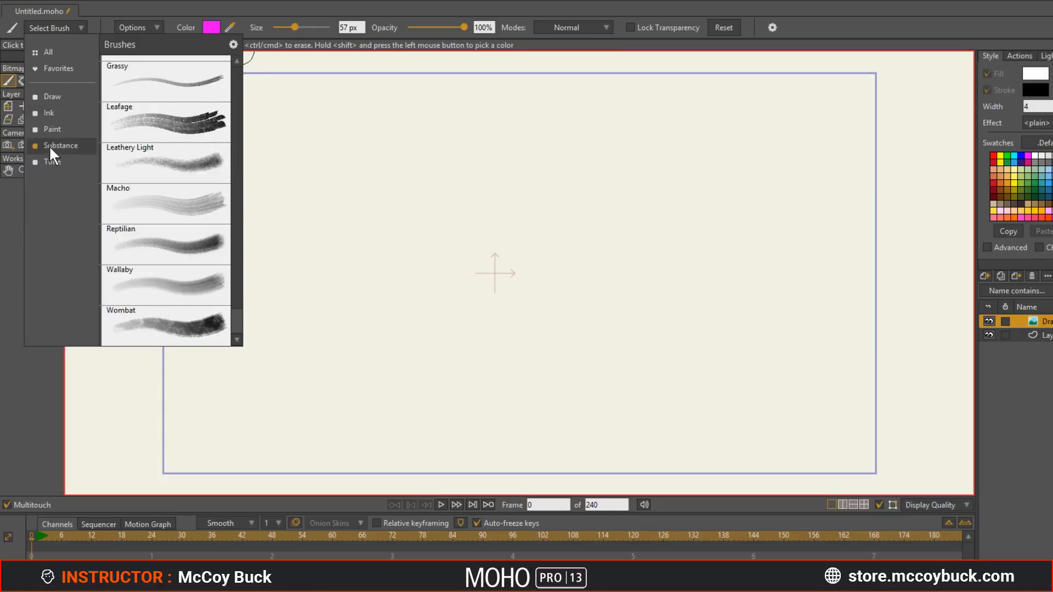
click(58, 159)
click(54, 94)
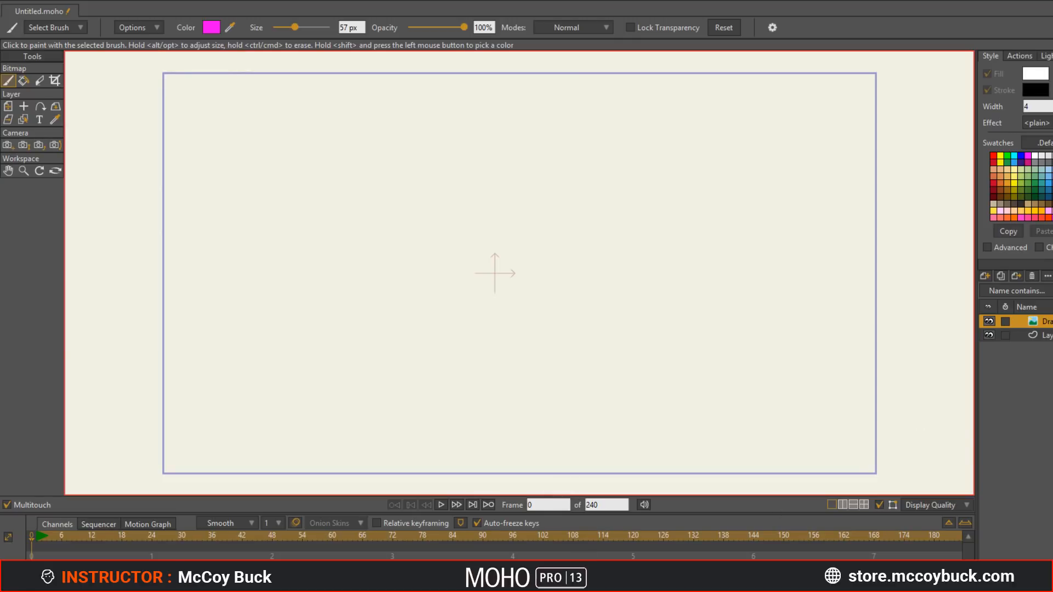
Step: Switch to the Moho 13 Users Manual and read the Brush section and its tool options in Chapter 5: Bitmap Tools
drag(1050, 241, 285, 1)
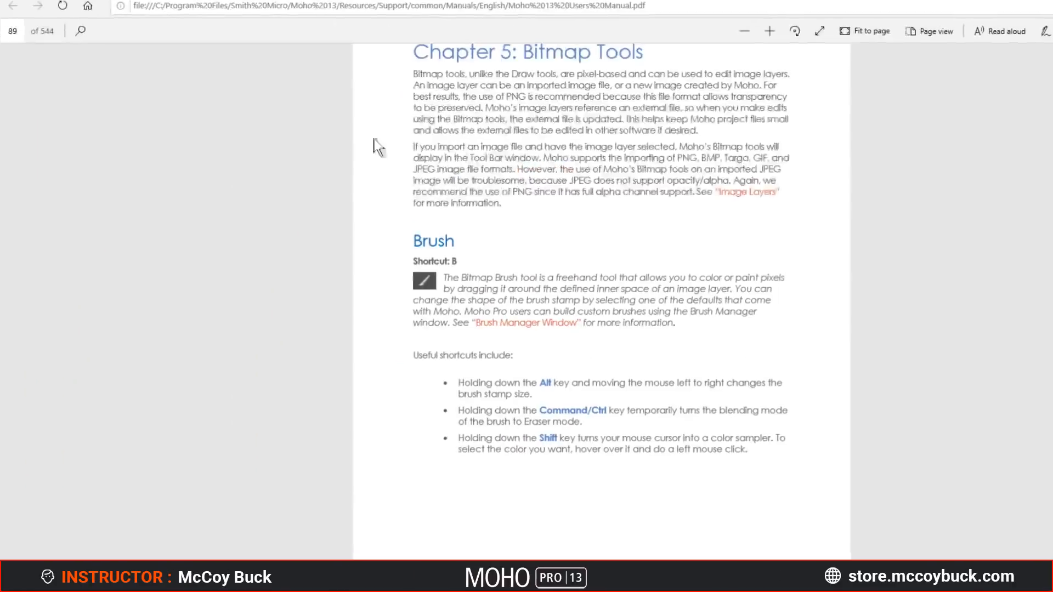
scroll(446, 380, down, 2)
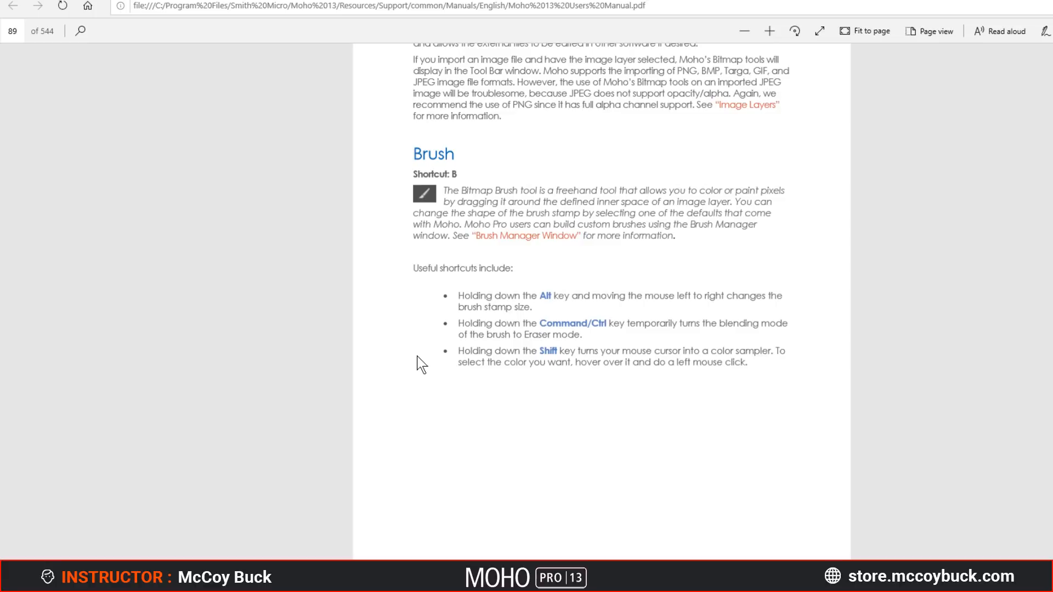
scroll(395, 313, down, 3)
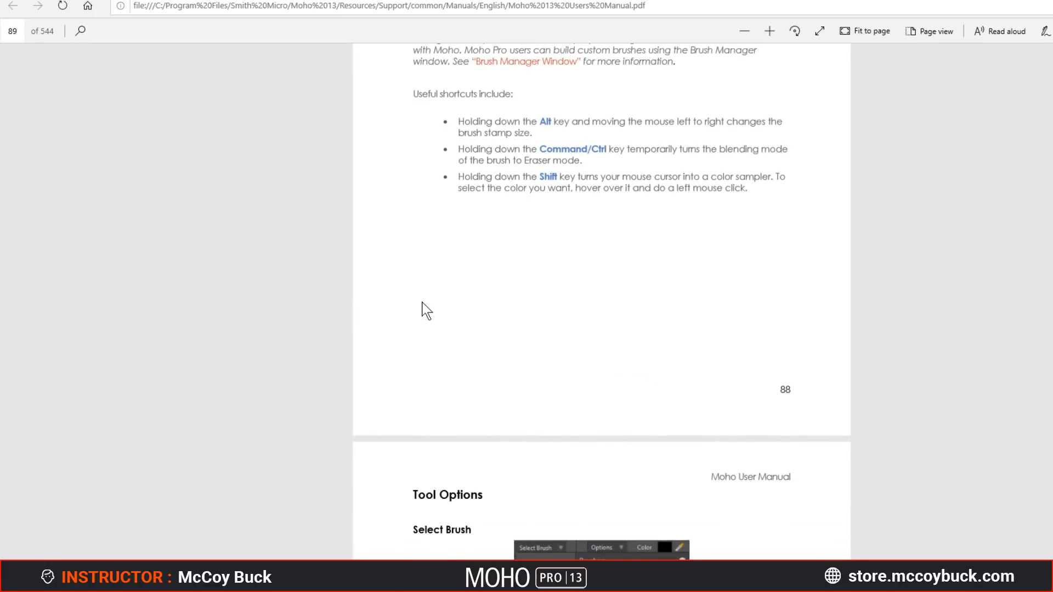
scroll(422, 307, down, 6)
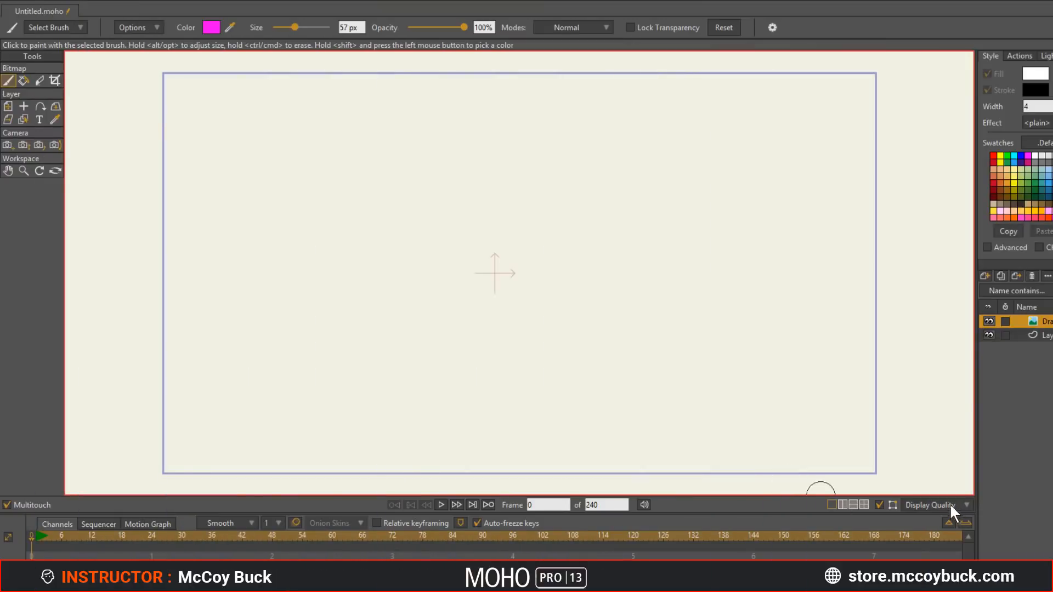
Step: Switch back to Moho, view the display quality options and check the General preferences, leaving them without changes
click(954, 507)
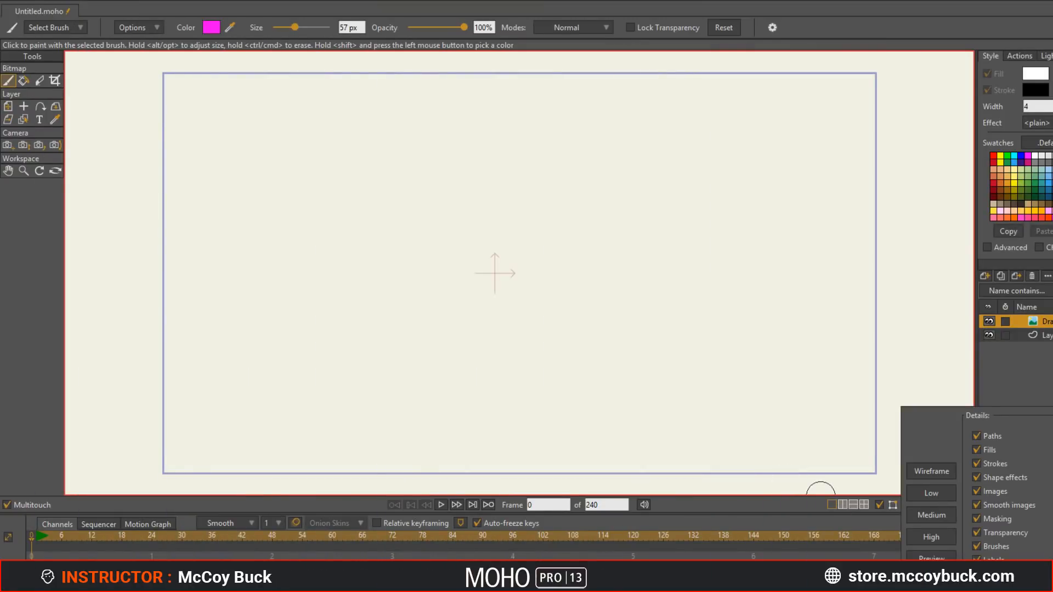
click(34, 0)
click(107, 208)
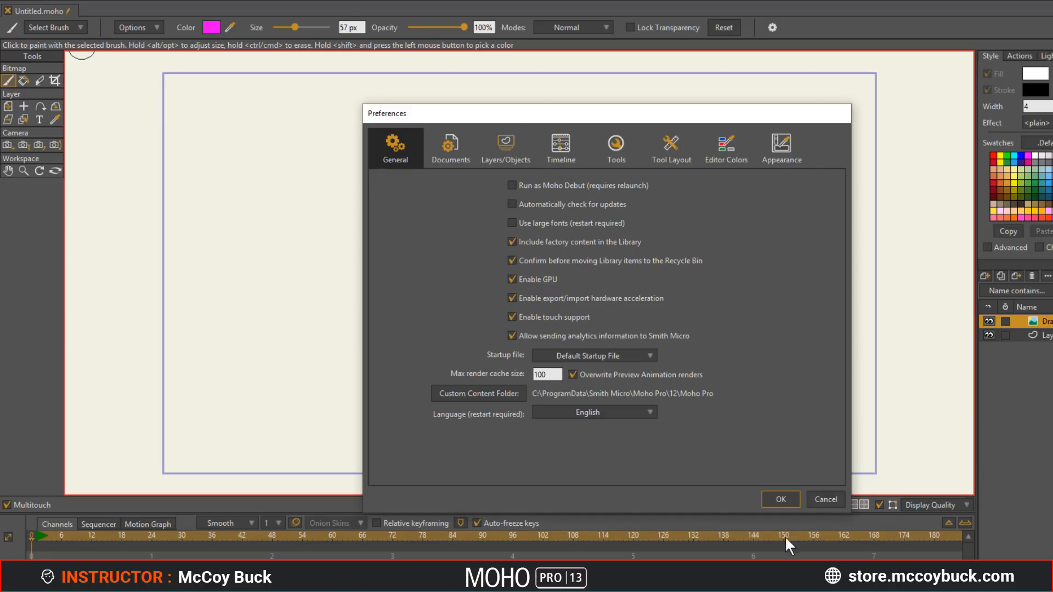
click(824, 501)
Step: Try to turn on GPU acceleration in the display quality options and decline the experimental feature
click(947, 508)
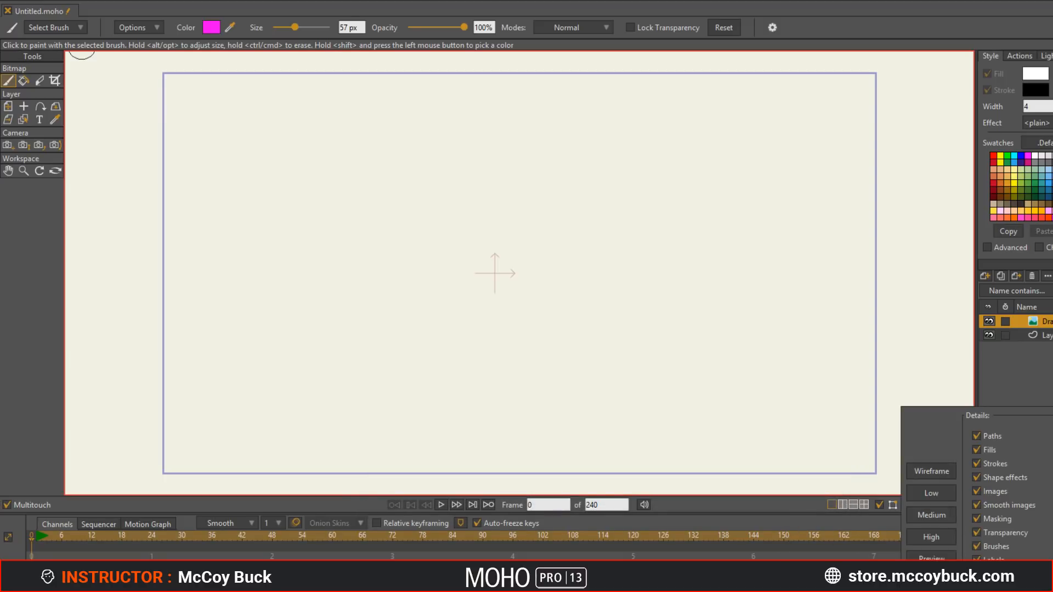
click(977, 587)
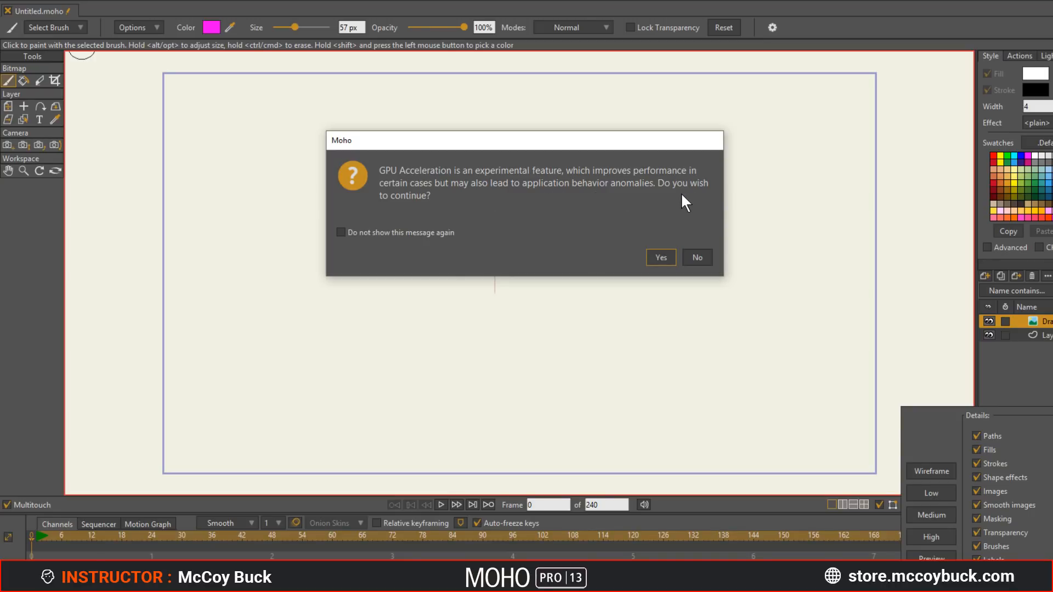
click(700, 259)
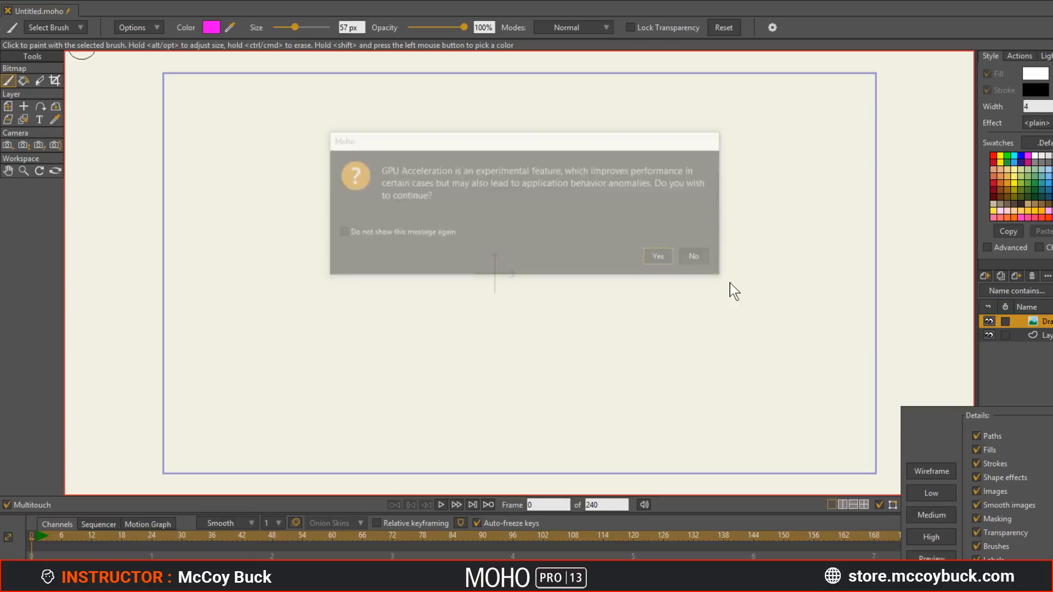
click(794, 518)
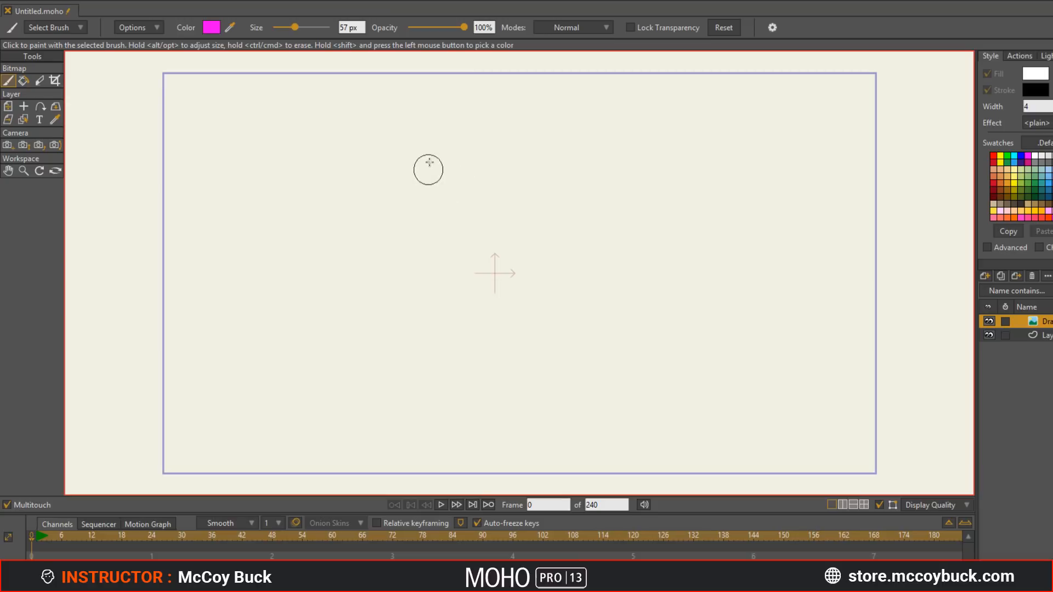
Step: Paint two overlapping round cartoon eyes with small pupils and a rounded nose below them, using a 17 px magenta brush
mouse_move(463, 166)
mouse_down()
mouse_move(404, 176)
mouse_move(423, 184)
mouse_up()
mouse_move(464, 180)
mouse_down()
mouse_move(395, 252)
mouse_move(449, 297)
mouse_move(511, 245)
mouse_move(488, 178)
mouse_move(586, 164)
mouse_move(555, 268)
mouse_move(473, 238)
mouse_up()
drag(538, 218, 540, 215)
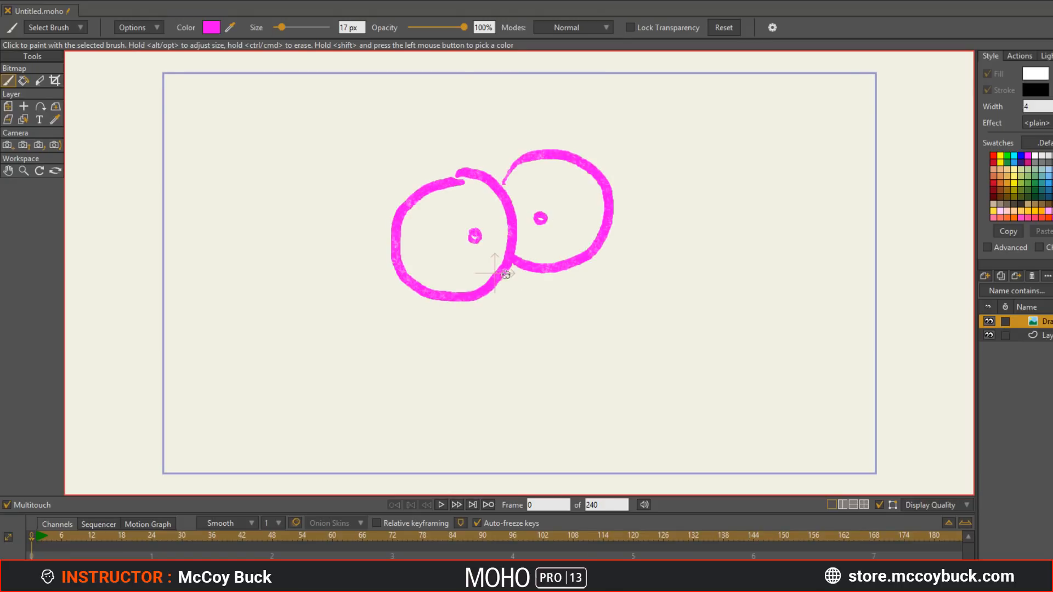
mouse_move(509, 269)
mouse_down()
mouse_move(521, 303)
mouse_move(573, 312)
mouse_up()
mouse_move(479, 333)
mouse_down()
mouse_move(477, 344)
mouse_move(557, 345)
mouse_move(593, 315)
mouse_up()
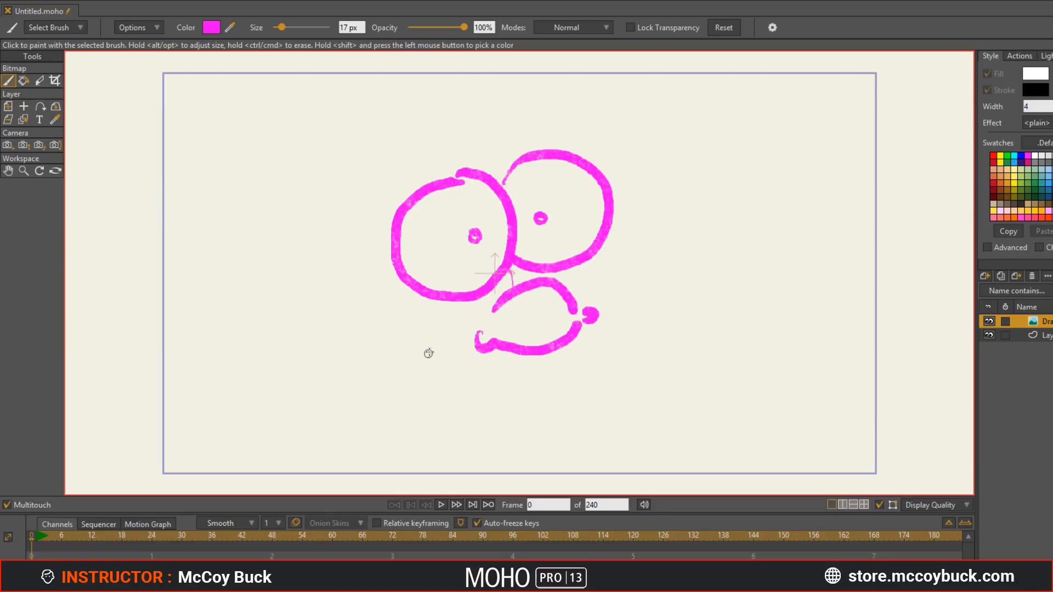
Step: Paint a wide open smile with cheek marks and a tongue line below the nose, and an eyebrow above each eye
mouse_move(430, 350)
mouse_down()
mouse_move(467, 382)
mouse_move(575, 375)
mouse_move(648, 303)
mouse_move(650, 279)
mouse_move(669, 299)
mouse_up()
drag(633, 280, 648, 282)
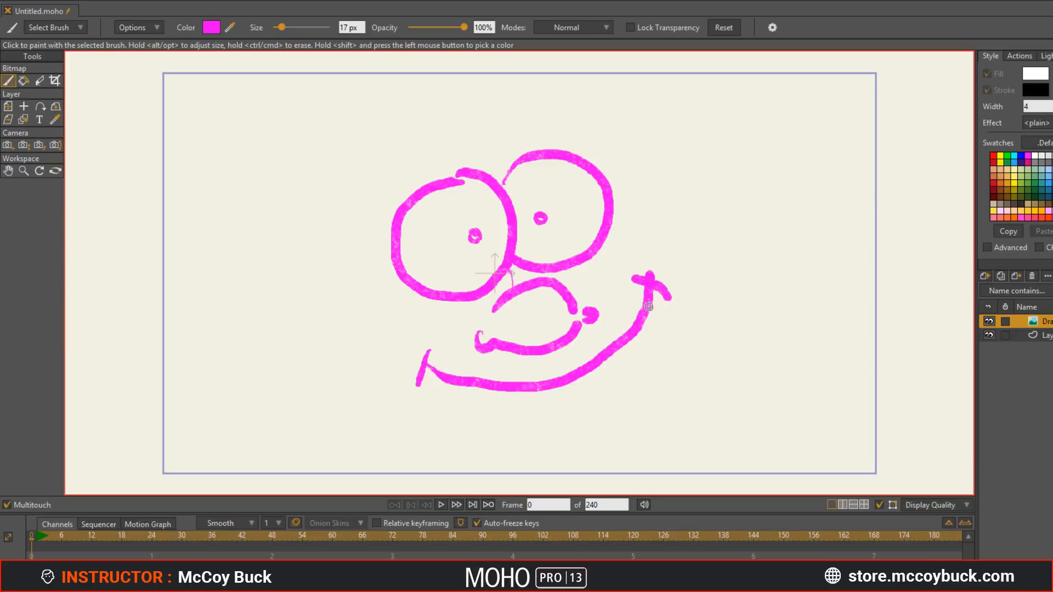
mouse_move(439, 379)
mouse_down()
mouse_move(557, 457)
mouse_move(644, 435)
mouse_move(685, 413)
mouse_up()
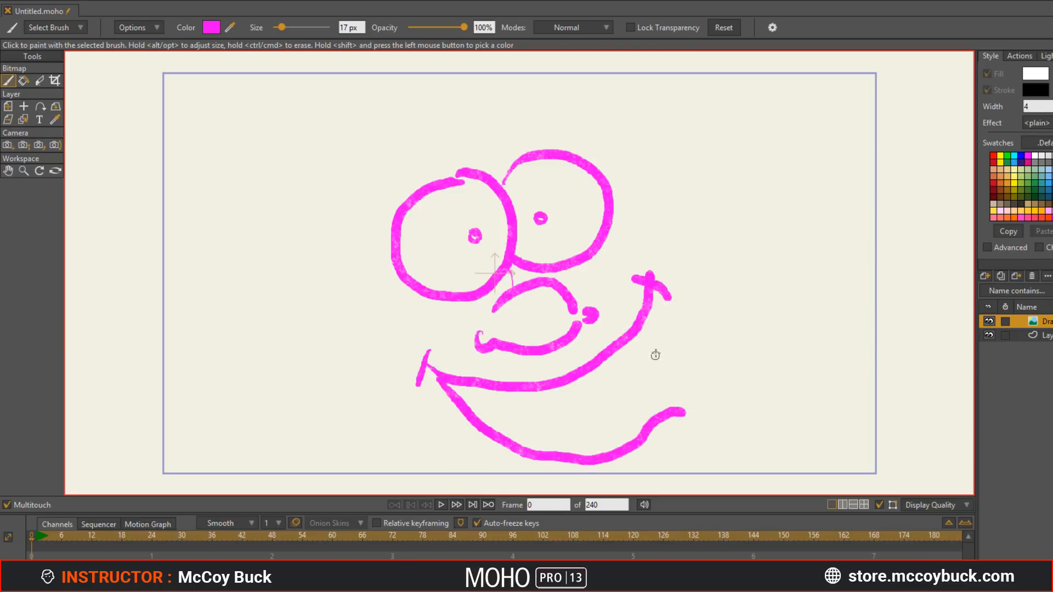
drag(649, 324, 650, 365)
drag(653, 402, 653, 404)
drag(533, 440, 625, 393)
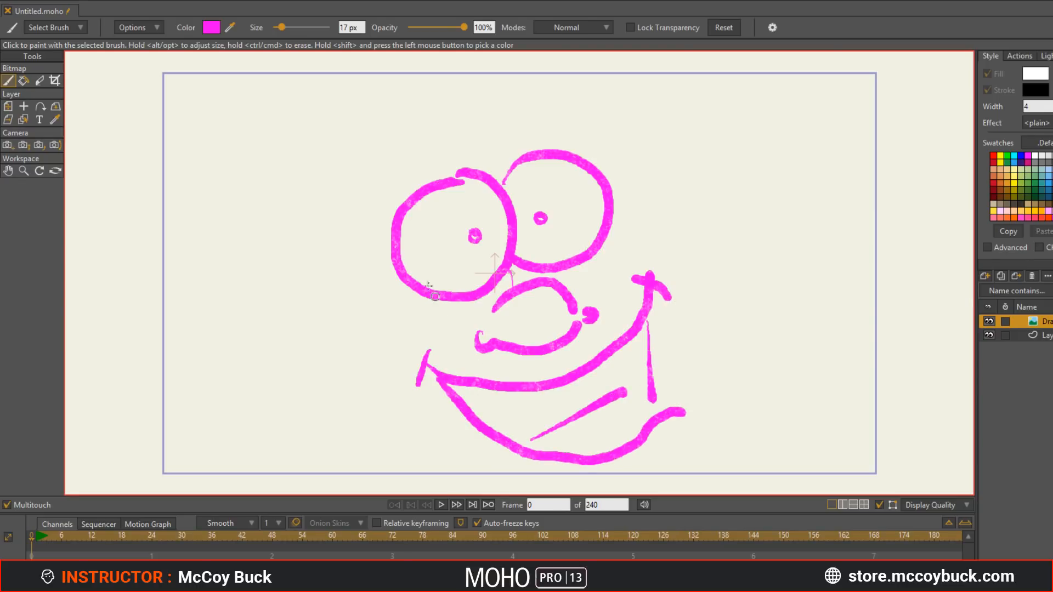
drag(378, 190, 425, 131)
mouse_move(517, 96)
mouse_down()
mouse_move(567, 102)
mouse_move(595, 125)
mouse_up()
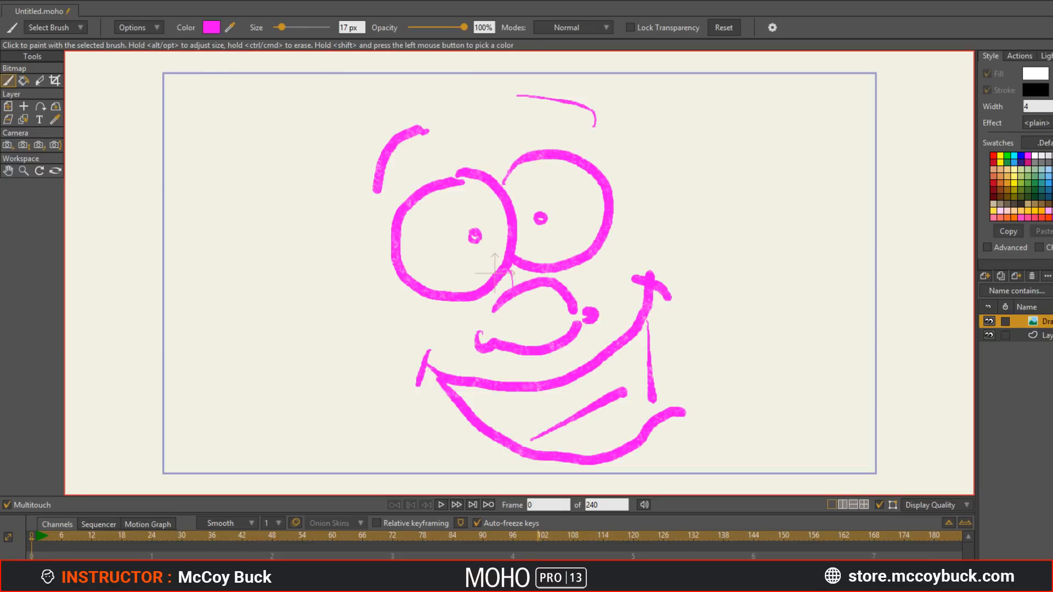
Step: Examine the new features, bug fixes and additional notes for Moho 13.0.0 in ReadMe.txt, and put the Notepad window away
scroll(587, 158, down, 15)
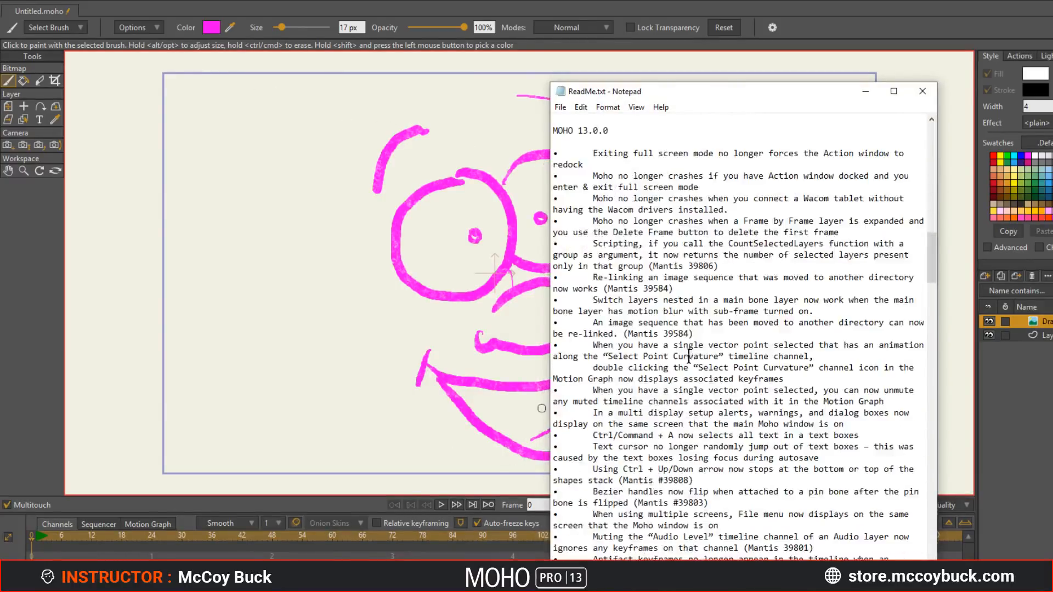
scroll(586, 158, up, 5)
scroll(619, 241, down, 8)
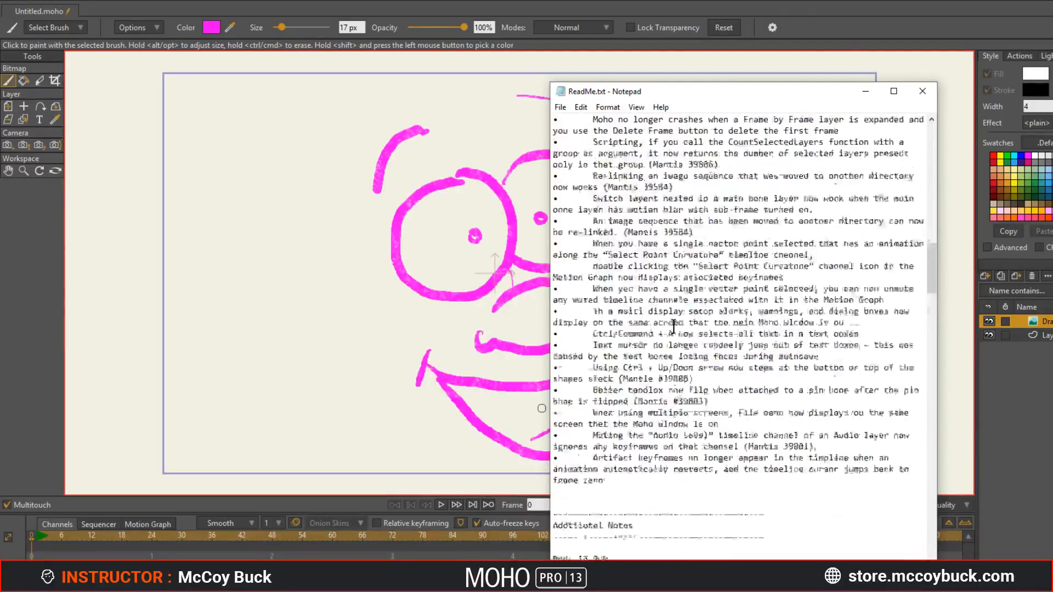
scroll(674, 326, up, 5)
scroll(674, 326, down, 13)
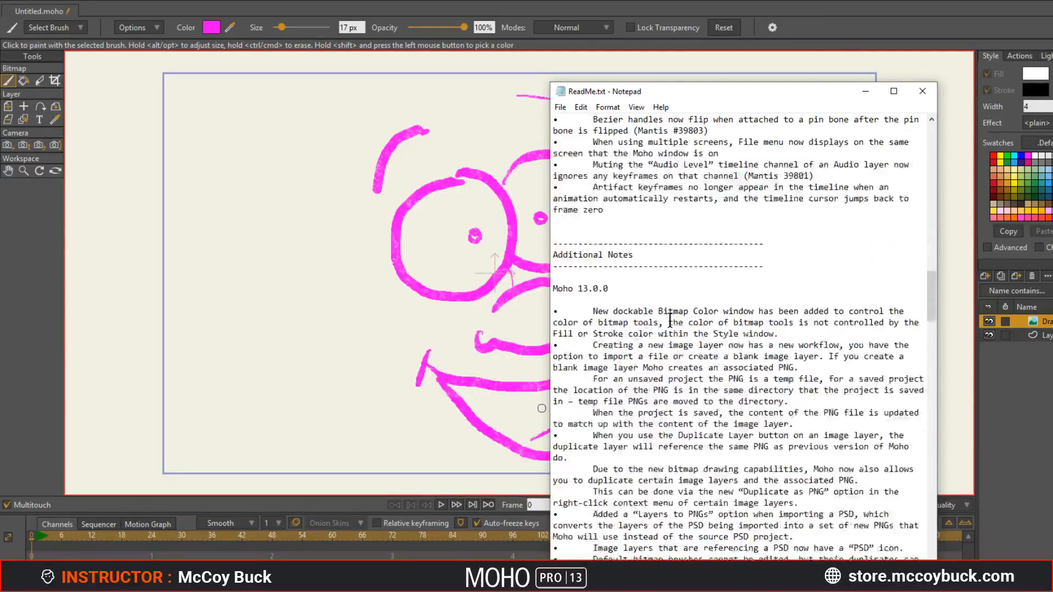
scroll(683, 328, up, 4)
scroll(683, 328, up, 20)
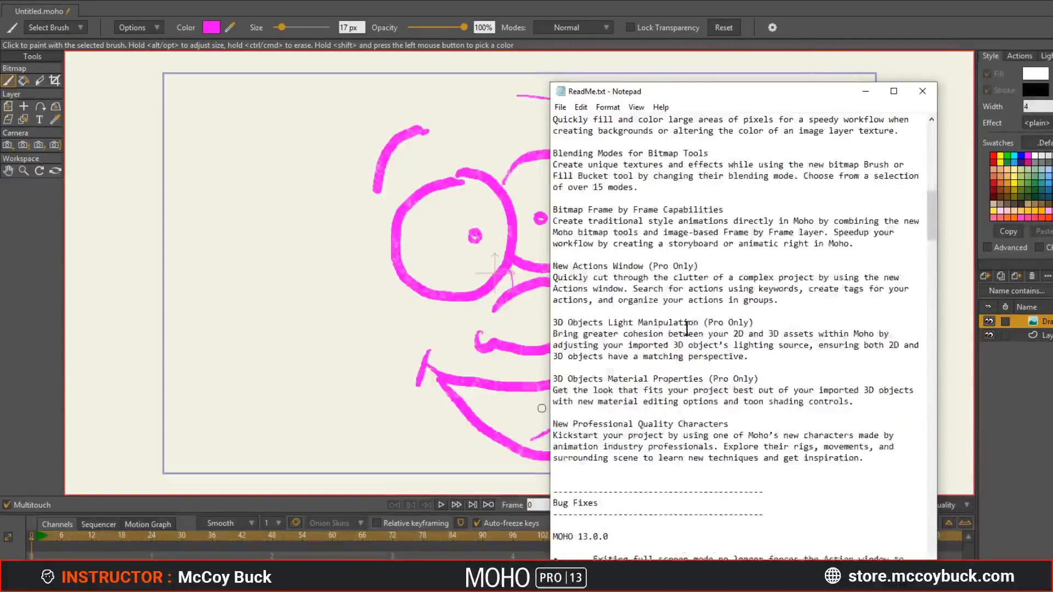
click(867, 92)
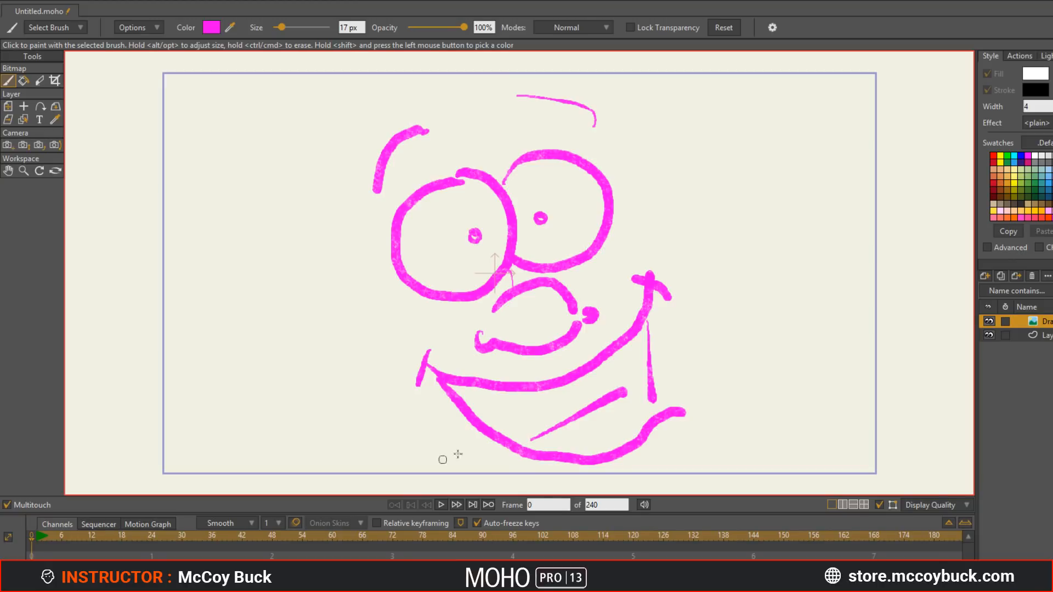
Step: Show the Motion Graph in the timeline and switch to the Moho 13 Users Manual, going back to its cover page
click(146, 525)
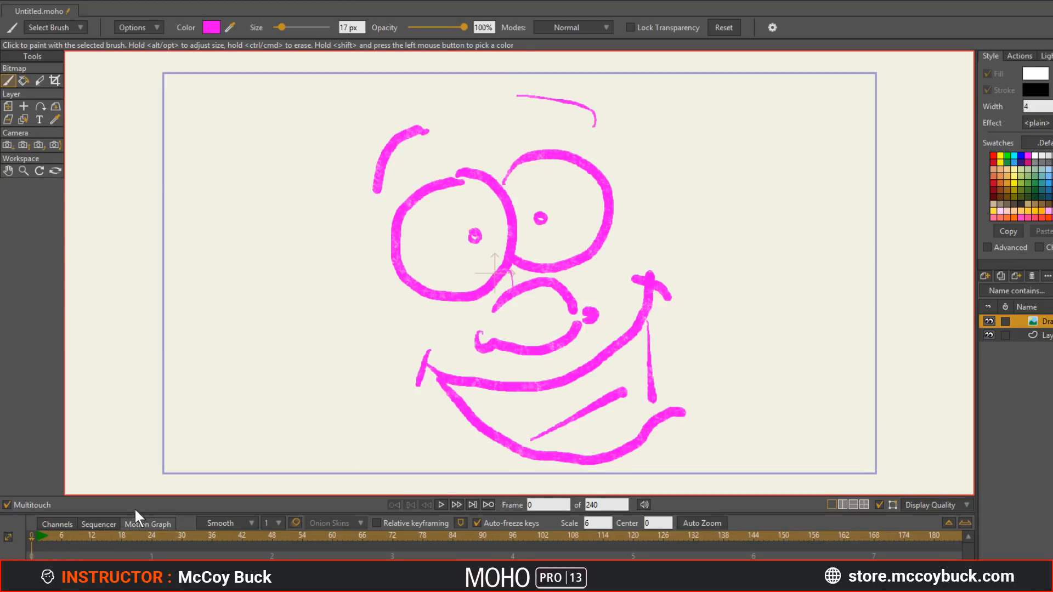
drag(165, 514, 244, 466)
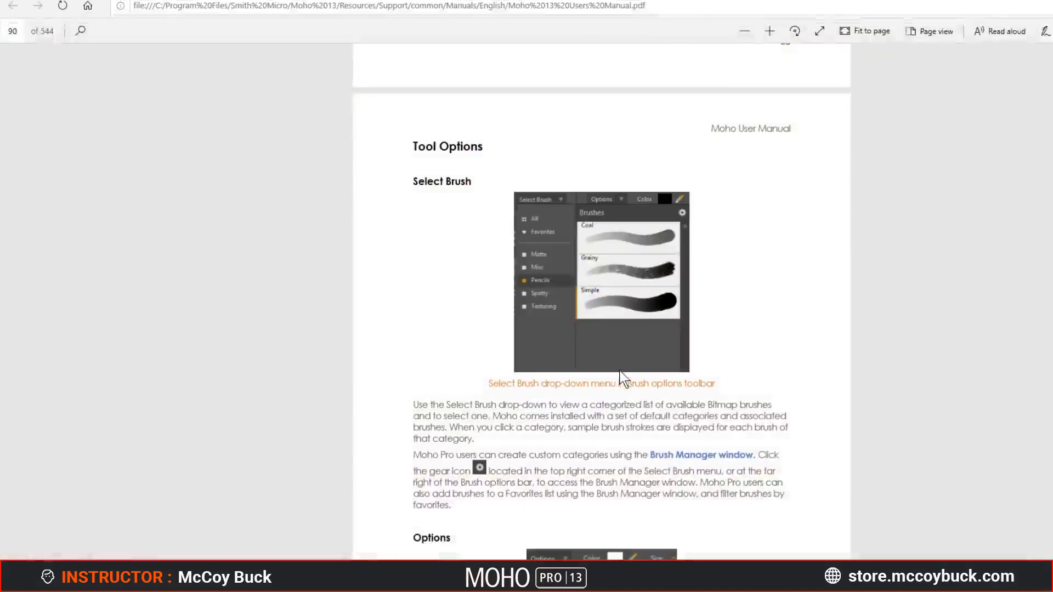
scroll(487, 278, up, 10)
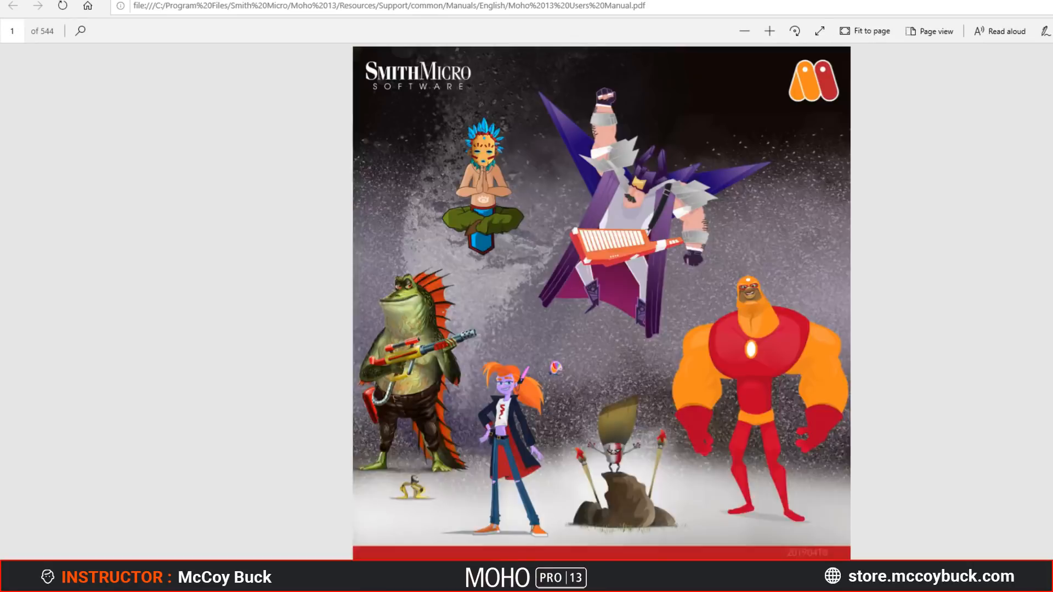
Step: Go through the manual's table of contents and examine the What's New in Moho 13 section on page 14
scroll(967, 209, down, 15)
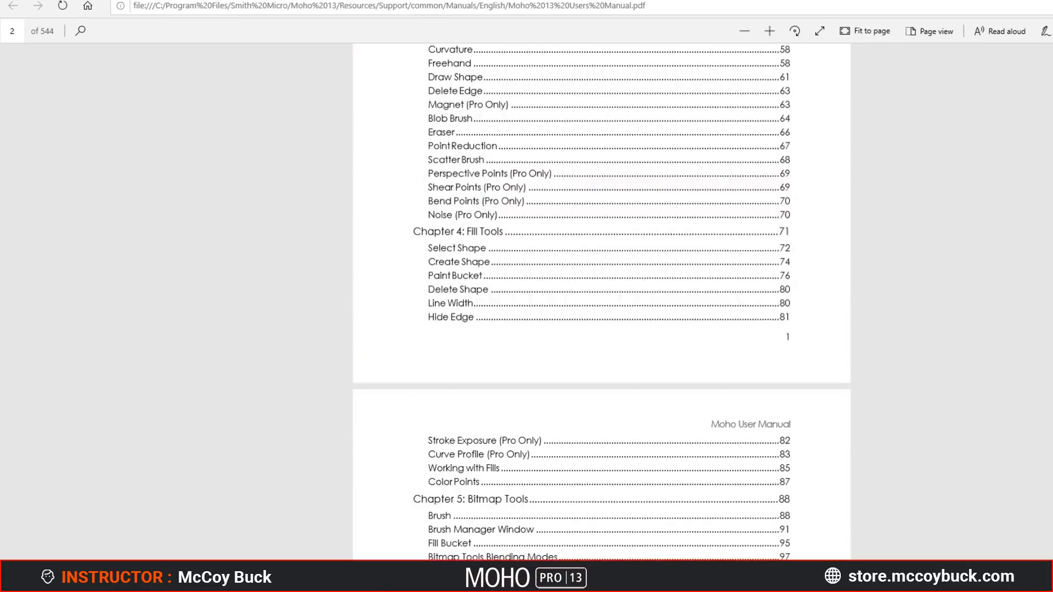
scroll(967, 209, up, 9)
scroll(961, 207, up, 5)
scroll(949, 242, down, 15)
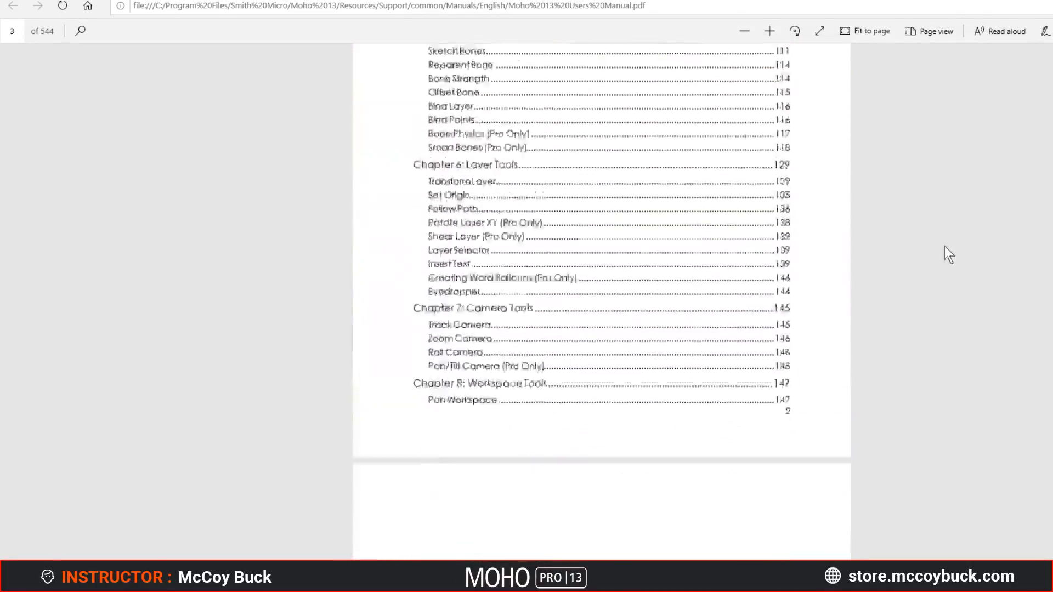
scroll(948, 243, down, 20)
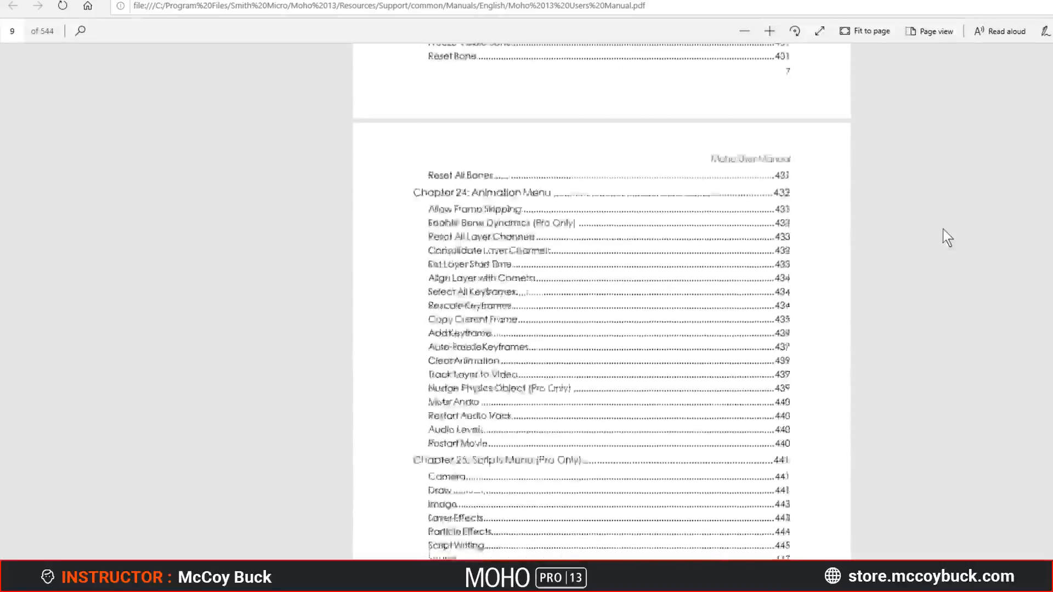
scroll(949, 236, down, 15)
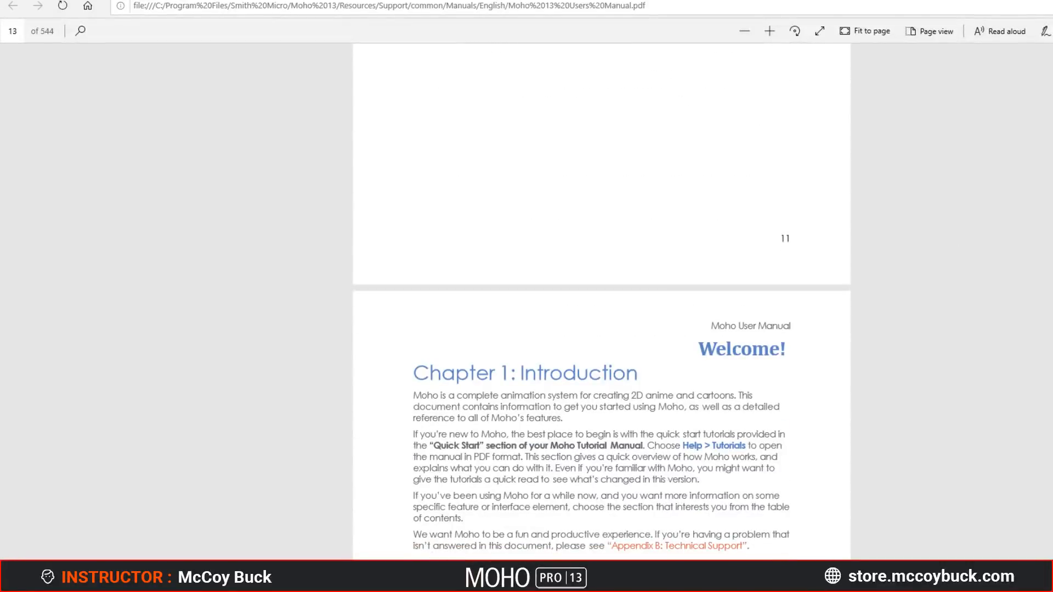
scroll(601, 302, down, 10)
scroll(659, 220, up, 3)
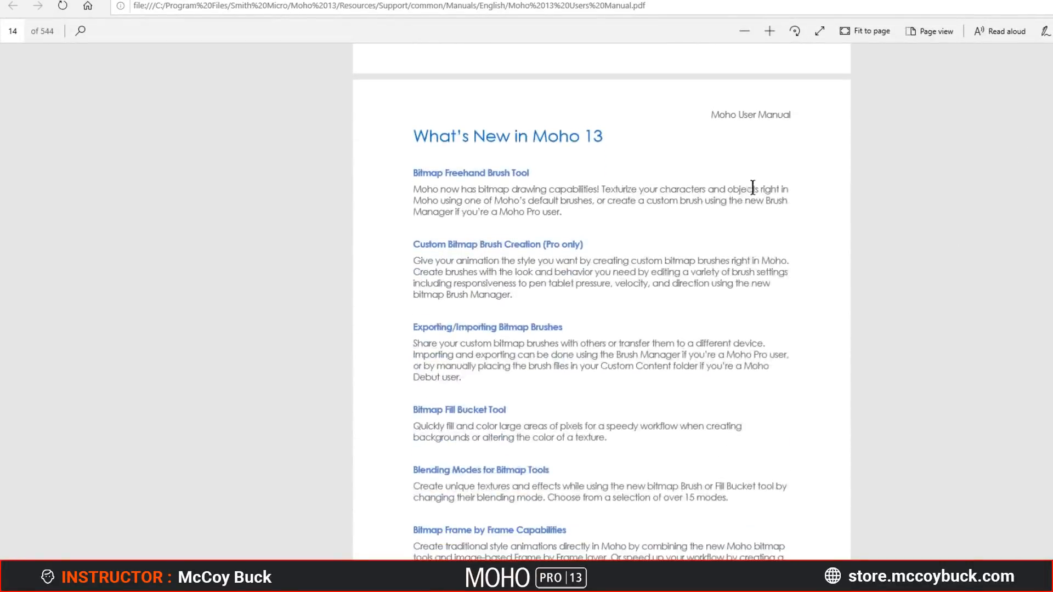
scroll(574, 235, down, 3)
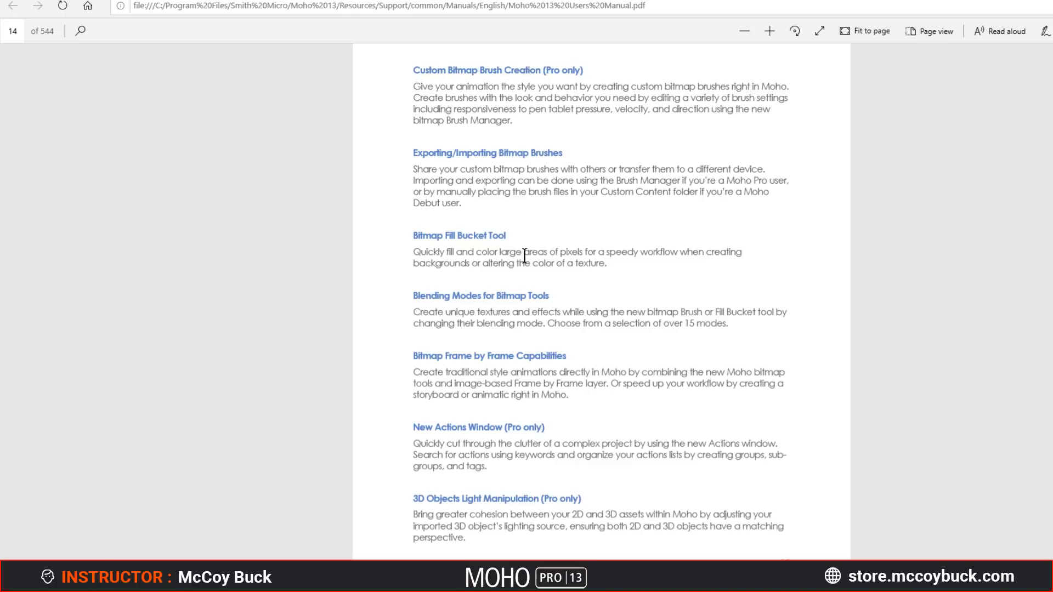
scroll(477, 236, down, 2)
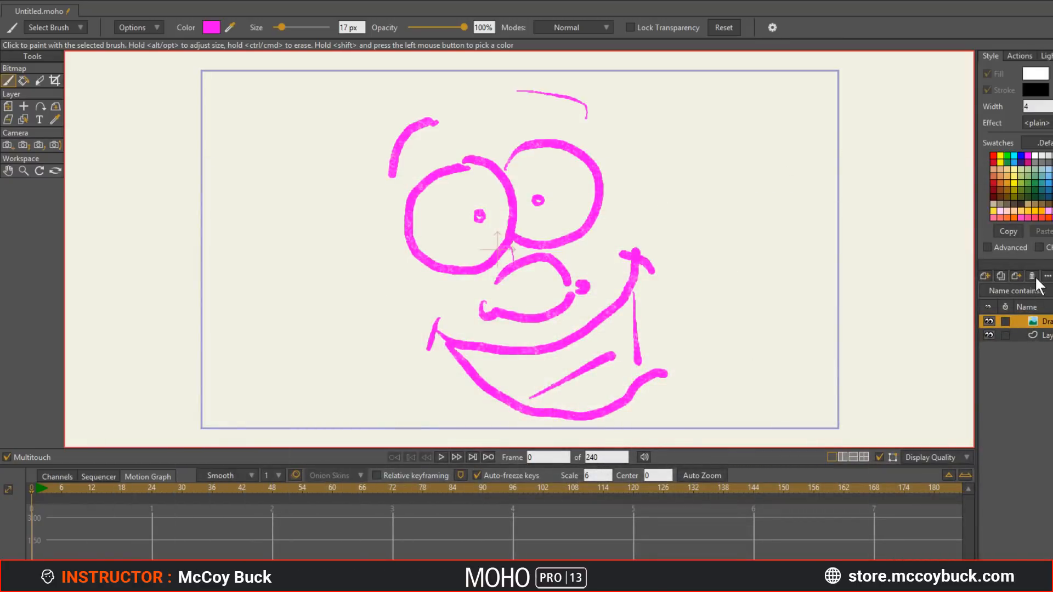
click(1032, 276)
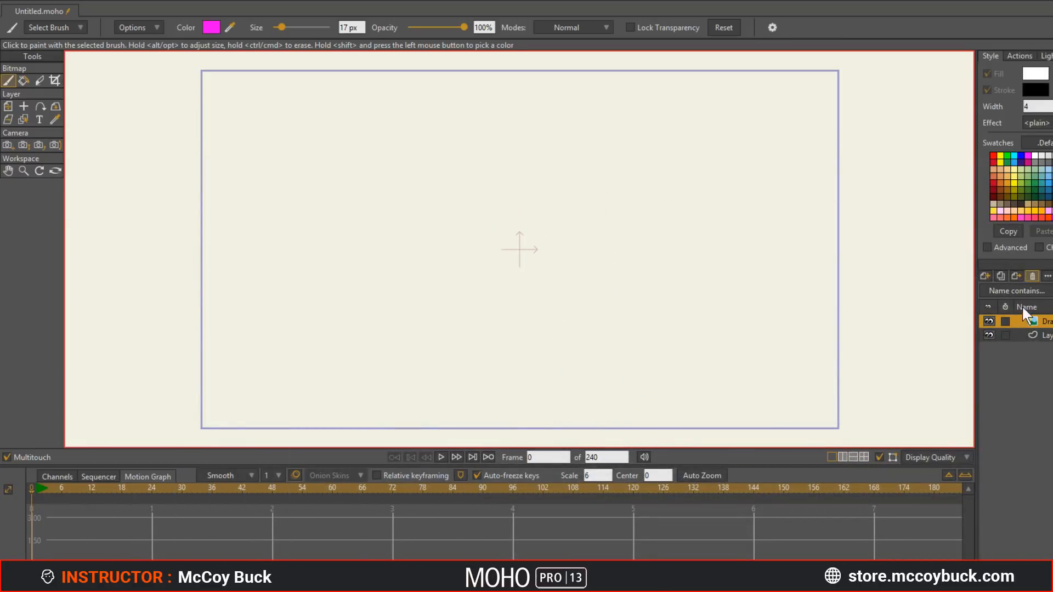
click(990, 276)
click(973, 314)
key(ctrl+z)
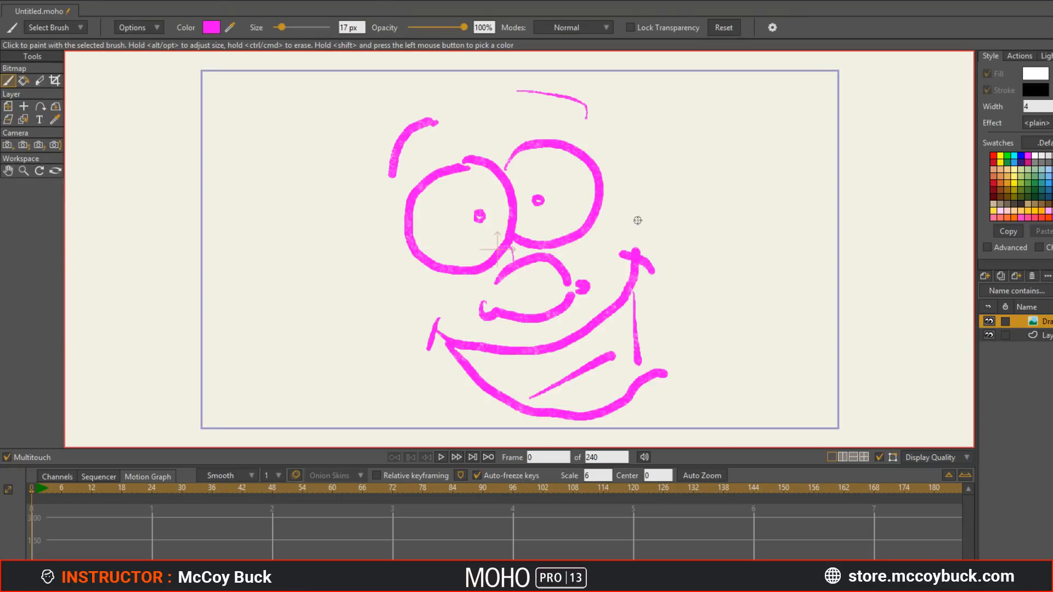
Step: Undo the magenta brush strokes of the cartoon face one by one until the drawing layer is empty
key(ctrl+z)
key(ctrl+z)
key(ctrl+z)
key(ctrl+z)
key(ctrl+z)
key(ctrl+z)
key(ctrl+z)
key(ctrl+z)
key(ctrl+z)
key(ctrl+z)
key(ctrl+z)
key(ctrl+z)
key(ctrl+z)
key(ctrl+z)
key(ctrl+z)
key(ctrl+z)
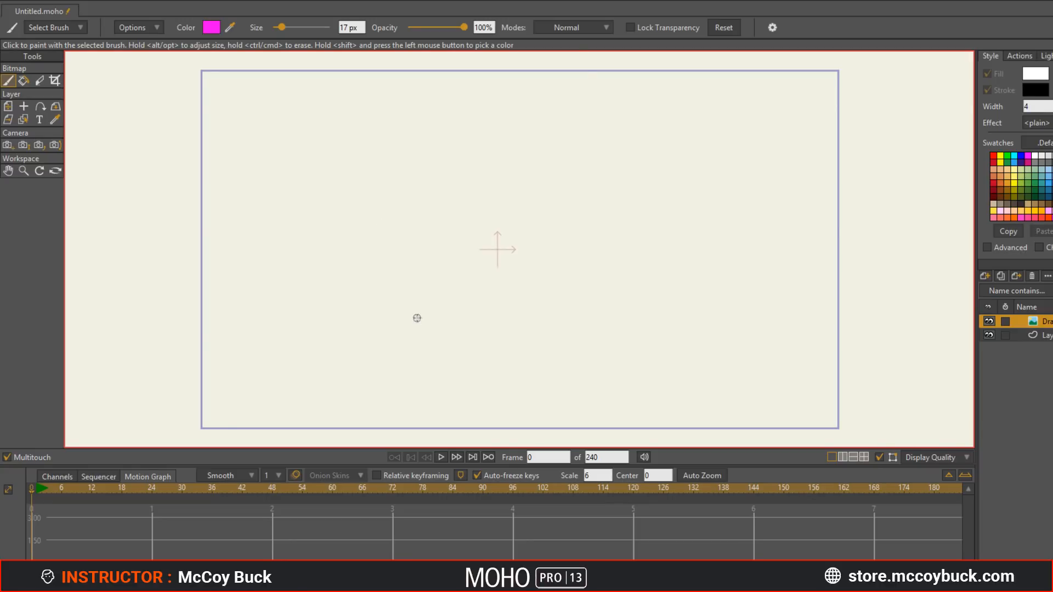
Step: Set the brush colour to muted green 339A79
click(212, 27)
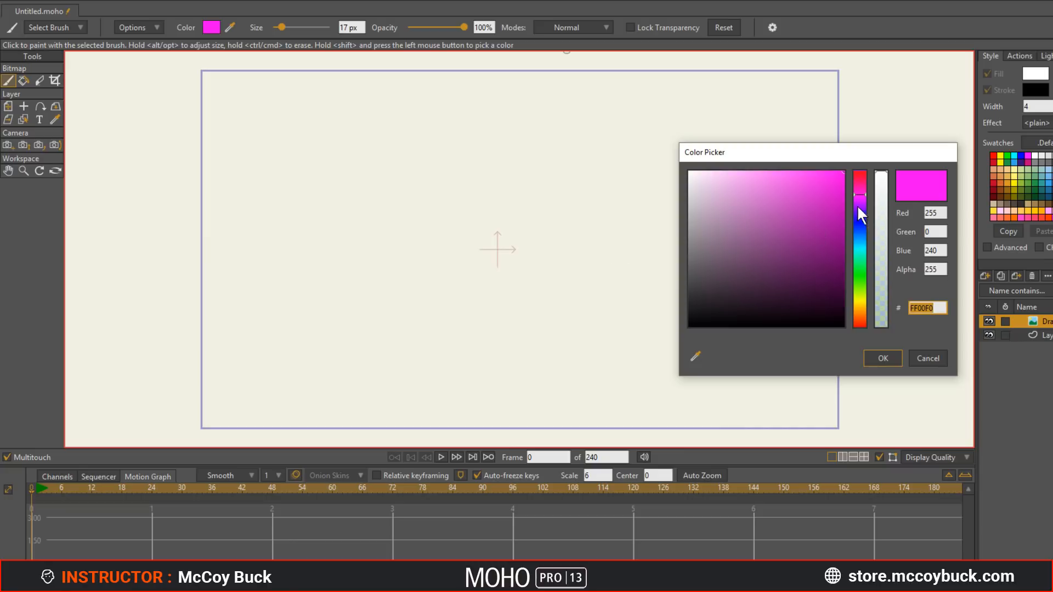
mouse_move(858, 208)
mouse_down()
mouse_move(859, 275)
mouse_move(860, 254)
mouse_up()
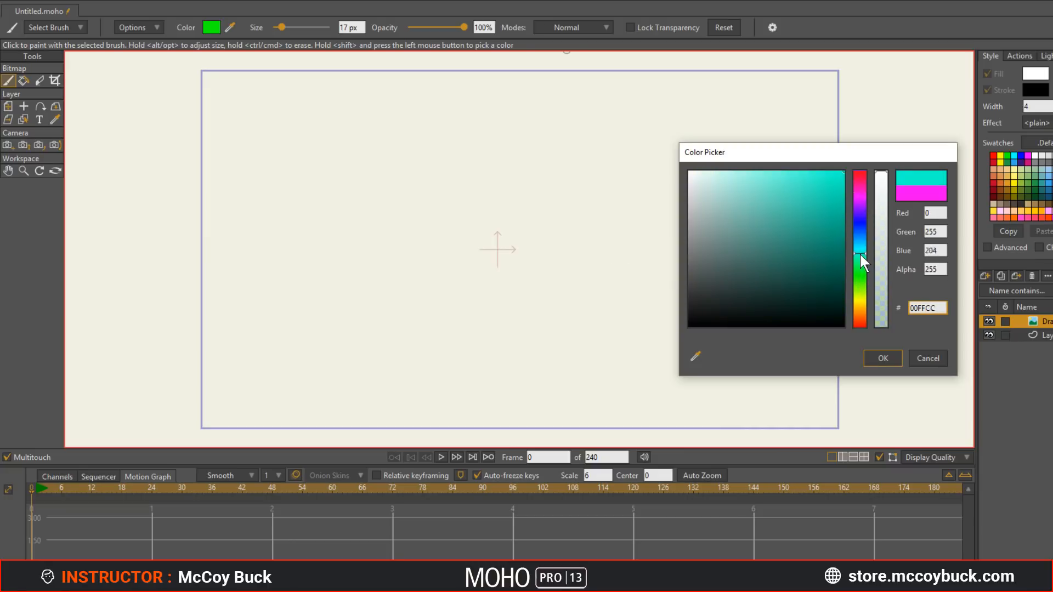
mouse_move(797, 187)
mouse_down()
mouse_move(775, 277)
mouse_move(783, 229)
mouse_move(793, 233)
mouse_up()
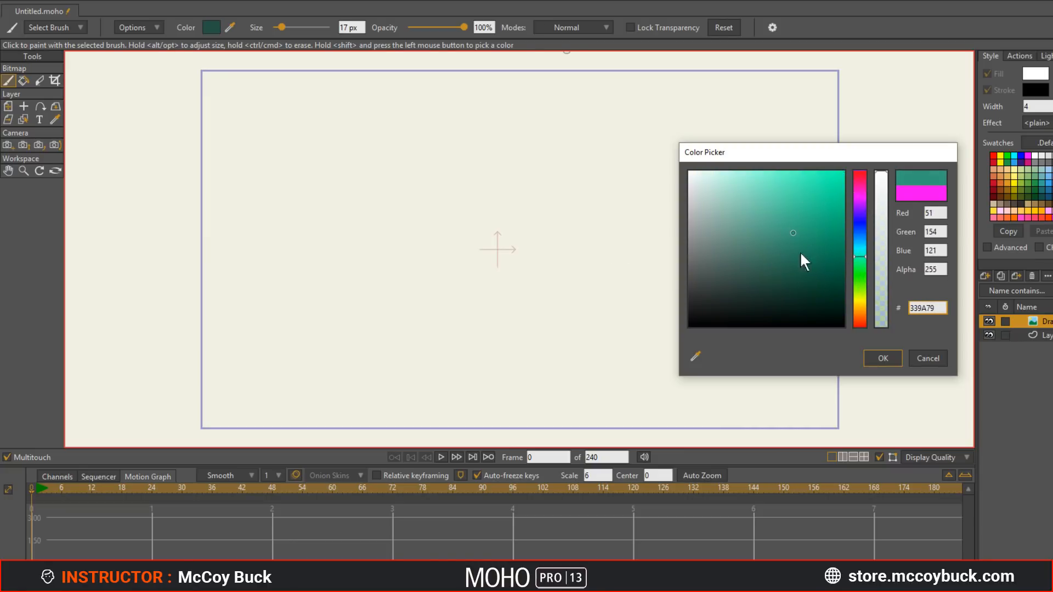
click(877, 358)
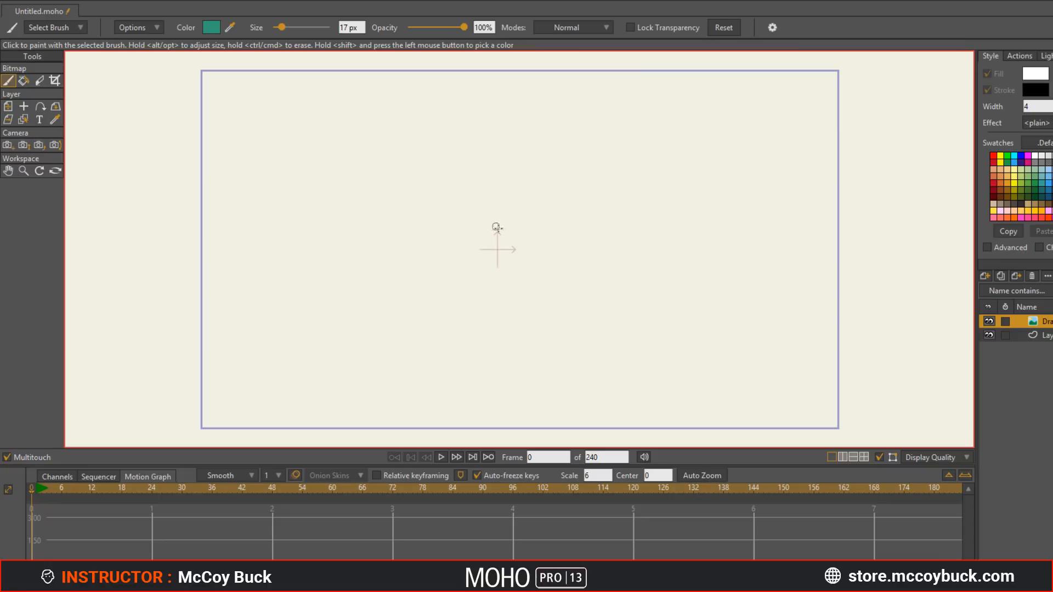
Step: Enlarge the brush to 133 px and paint a large filled circle in the middle of the canvas
drag(471, 226, 546, 241)
mouse_move(494, 183)
mouse_down()
mouse_move(445, 194)
mouse_move(412, 292)
mouse_move(531, 330)
mouse_move(603, 226)
mouse_move(478, 176)
mouse_move(430, 287)
mouse_move(574, 296)
mouse_move(495, 176)
mouse_move(454, 313)
mouse_move(586, 194)
mouse_move(422, 287)
mouse_move(569, 193)
mouse_move(428, 313)
mouse_move(547, 168)
mouse_move(513, 330)
mouse_move(440, 239)
mouse_move(494, 215)
mouse_move(506, 259)
mouse_up()
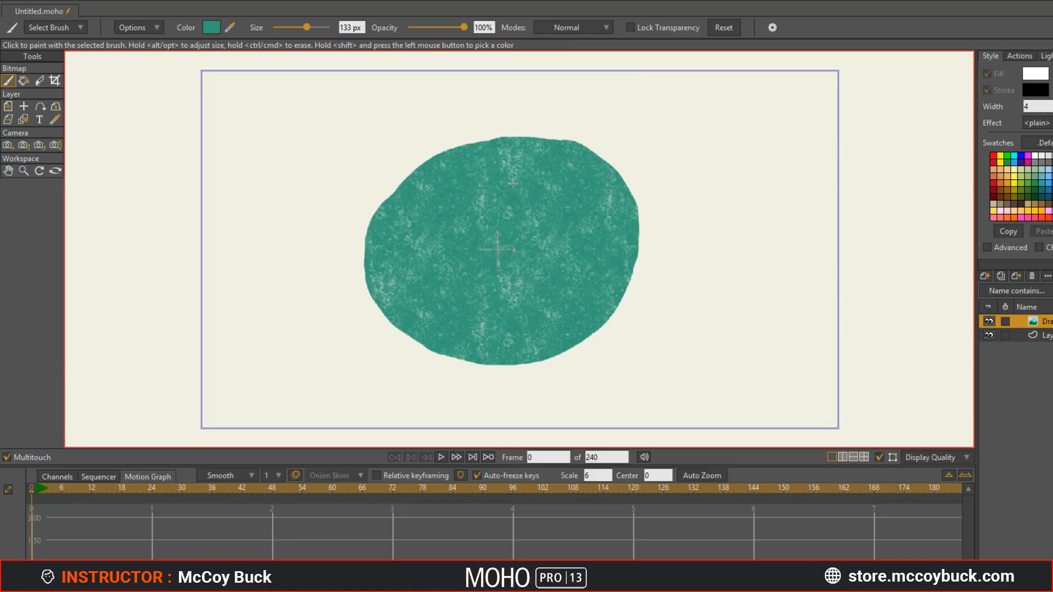
mouse_move(513, 183)
mouse_down()
mouse_move(424, 288)
mouse_move(522, 162)
mouse_move(406, 241)
mouse_move(534, 144)
mouse_move(580, 186)
mouse_move(429, 171)
mouse_up()
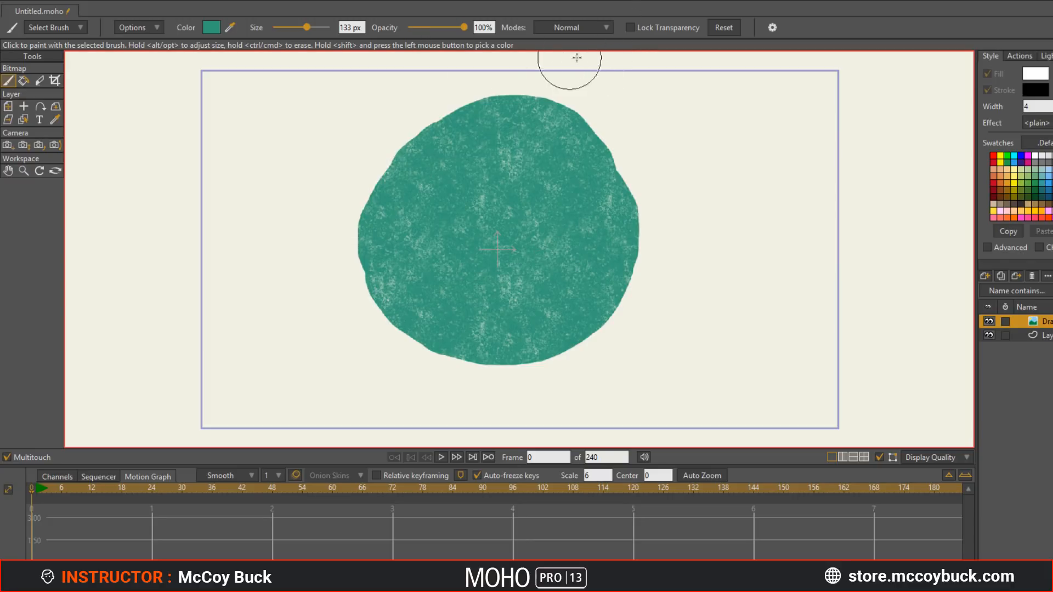
Step: Reduce the brush to 8 px and paint a small tilted square outline to the upper right of the circle
click(608, 28)
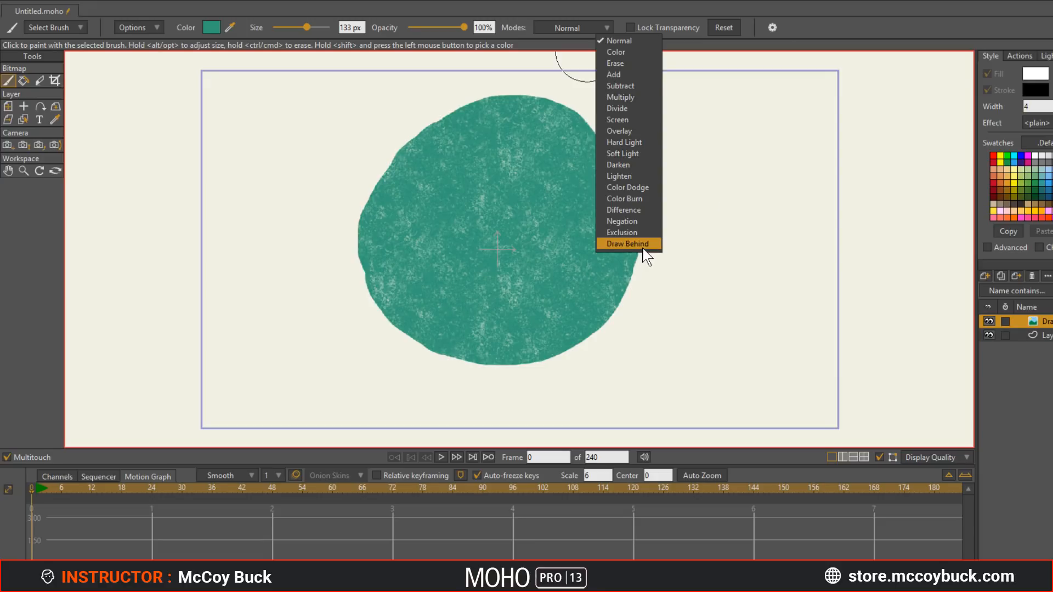
click(572, 22)
alt+drag(314, 153, 241, 168)
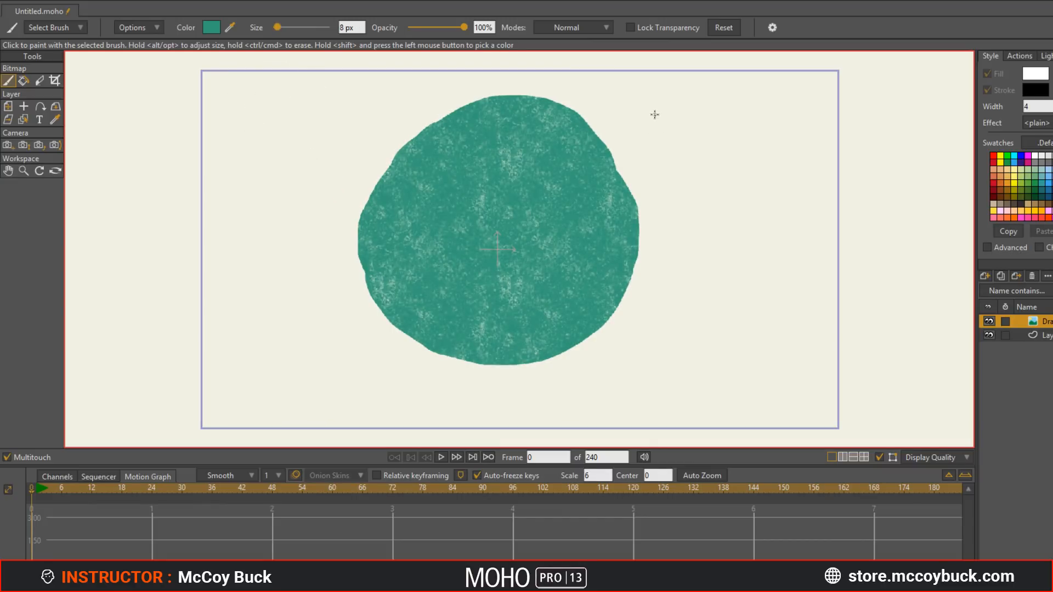
mouse_move(654, 115)
mouse_down()
mouse_move(673, 189)
mouse_move(728, 105)
mouse_up()
drag(673, 190, 735, 169)
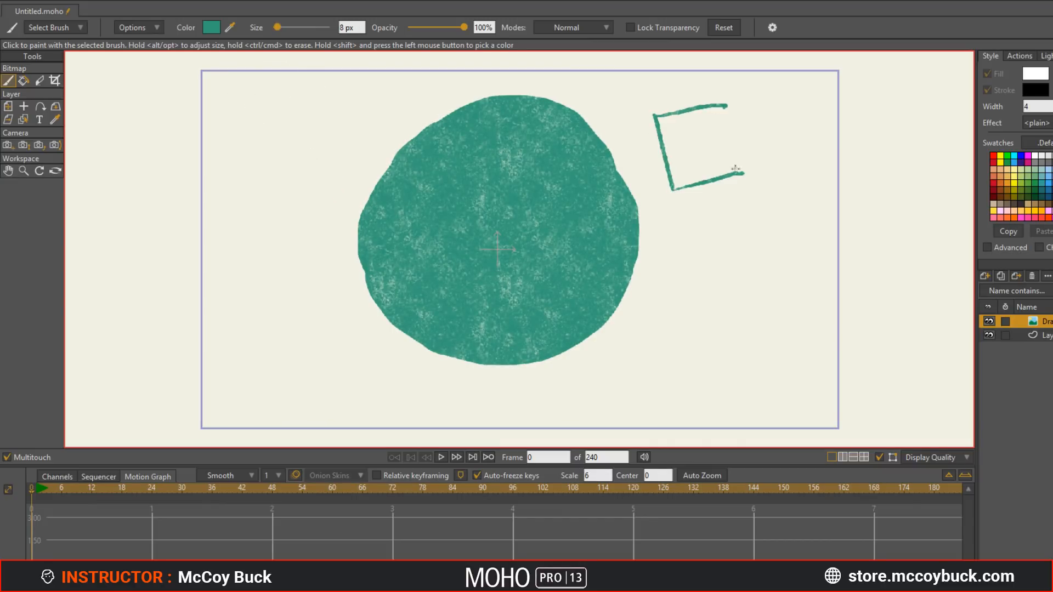
mouse_move(726, 112)
mouse_down()
mouse_move(734, 133)
mouse_move(727, 102)
mouse_move(654, 112)
mouse_move(696, 104)
mouse_up()
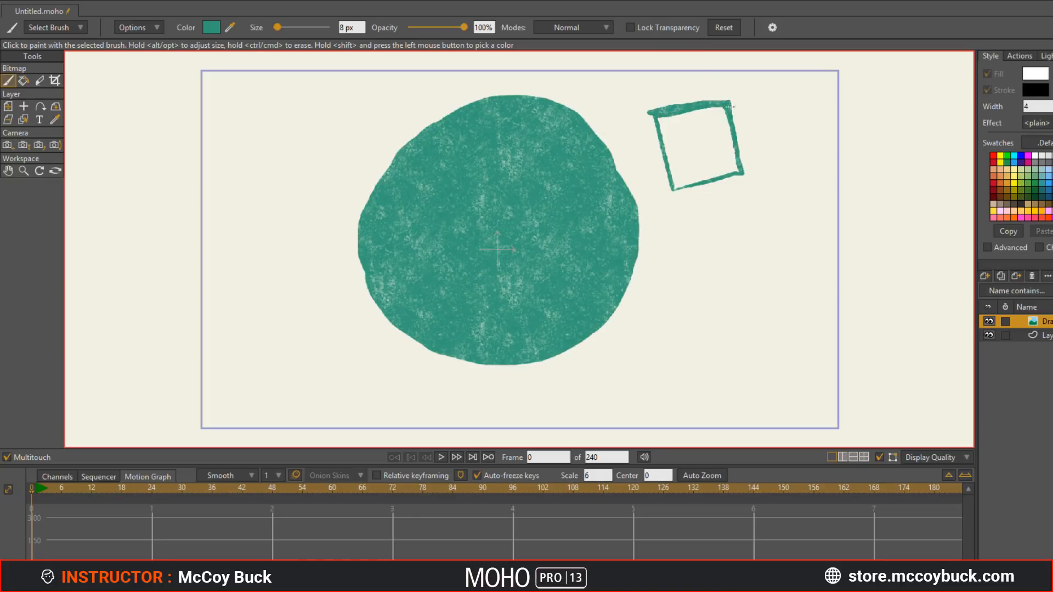
Step: Change the Style fill colour from the Color Picker to a bright turquoise green
click(1036, 74)
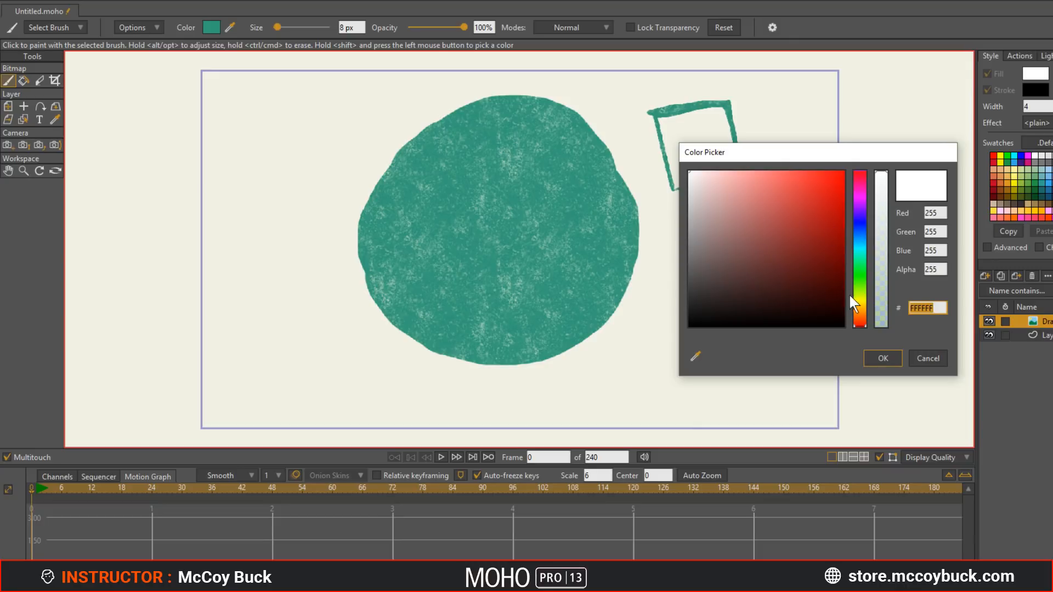
mouse_move(851, 297)
mouse_down()
mouse_move(864, 215)
mouse_move(857, 280)
mouse_up()
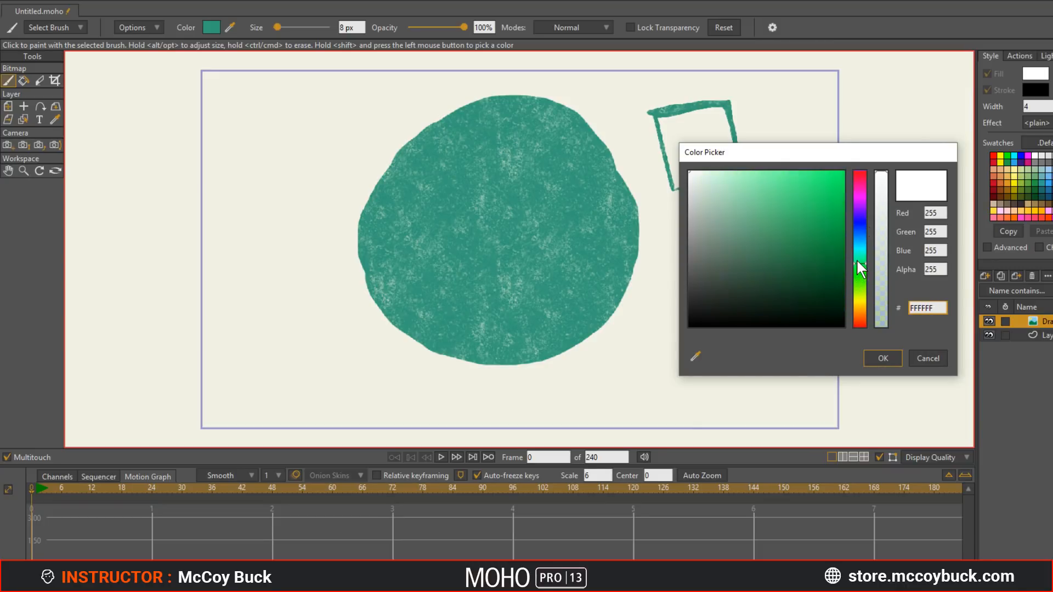
click(797, 228)
click(799, 172)
click(878, 356)
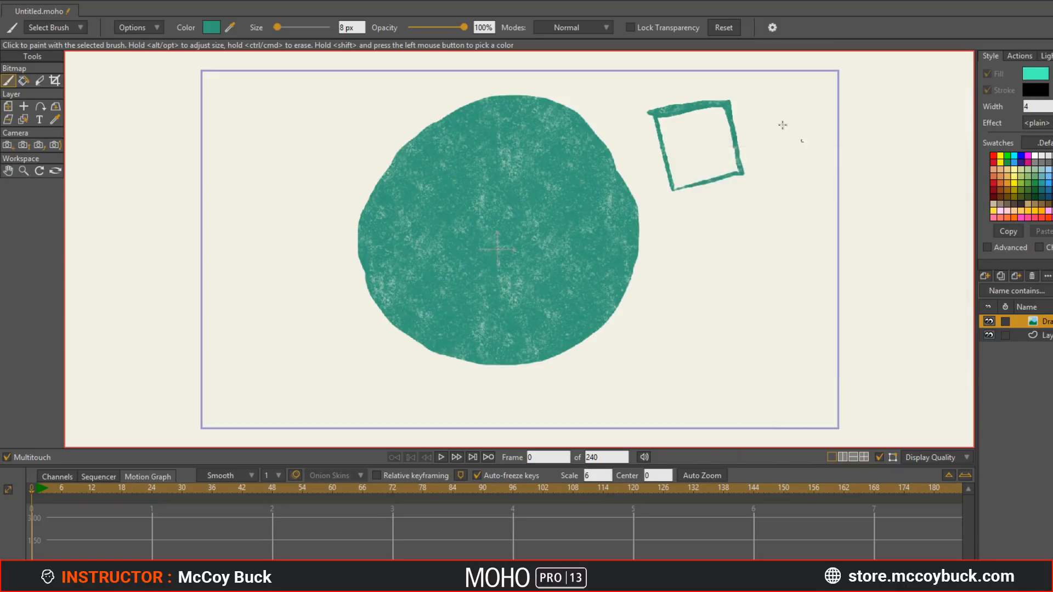
Step: Set the brush blending mode to Draw Behind and paint short strokes across the small square
click(606, 28)
click(625, 244)
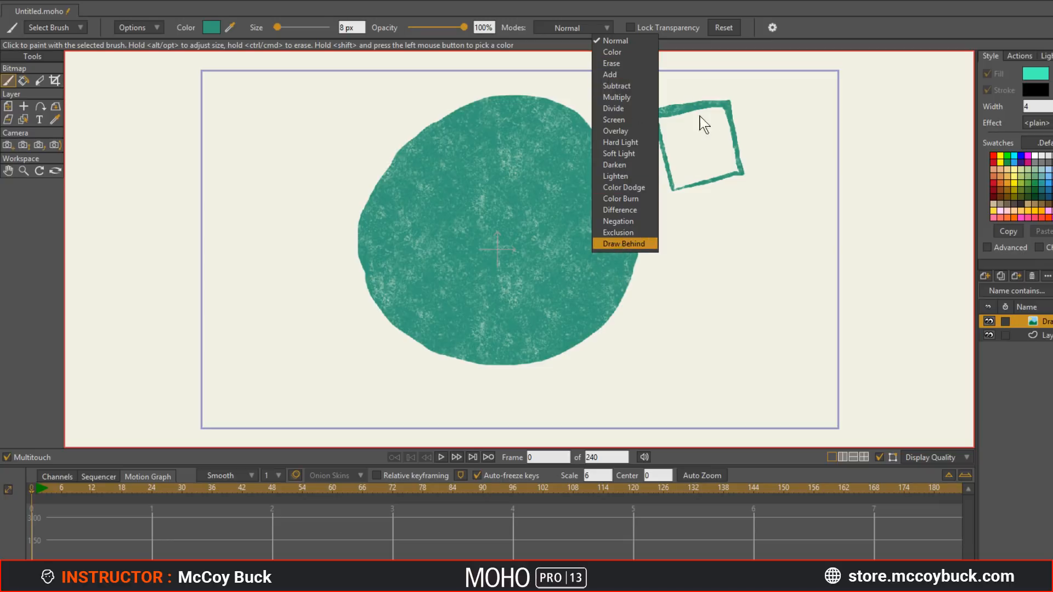
drag(689, 99, 666, 160)
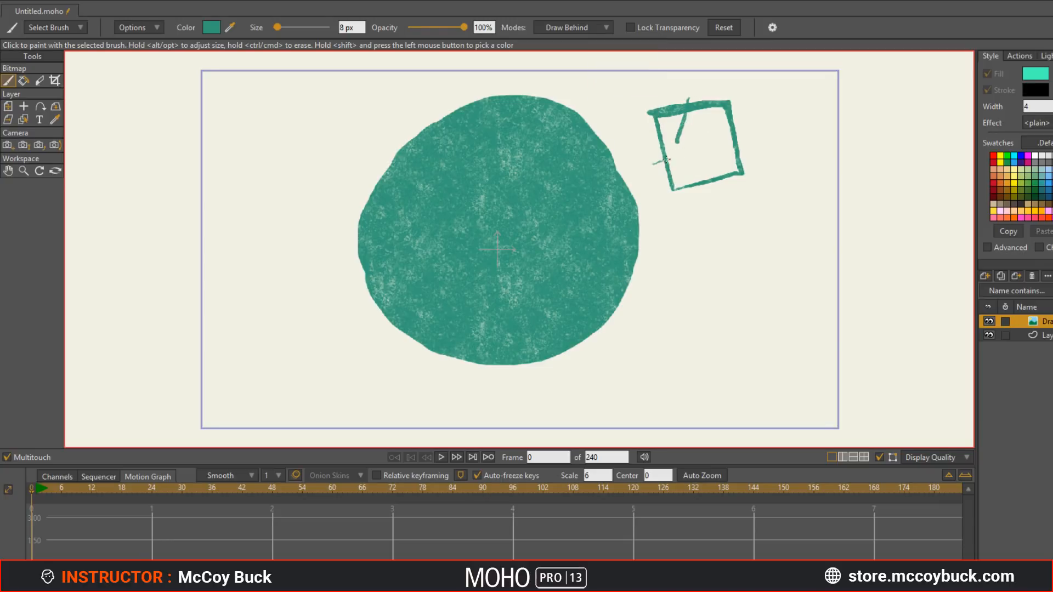
Step: Set the Style fill colour to bright red and paint a vertical stroke through the square's top edge
click(1036, 75)
click(861, 213)
drag(863, 200, 861, 171)
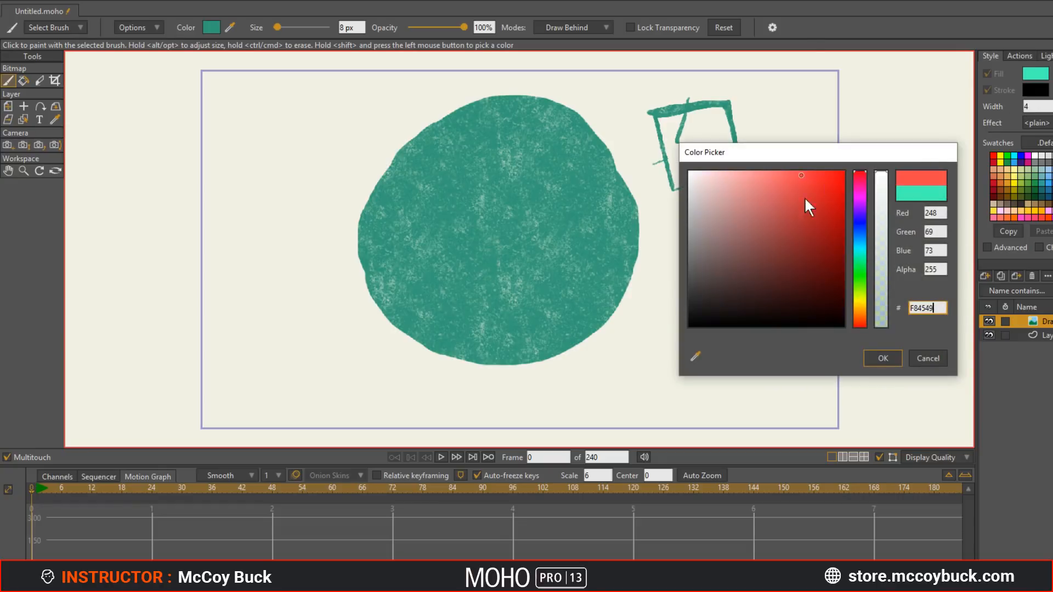
click(881, 357)
drag(702, 76, 711, 159)
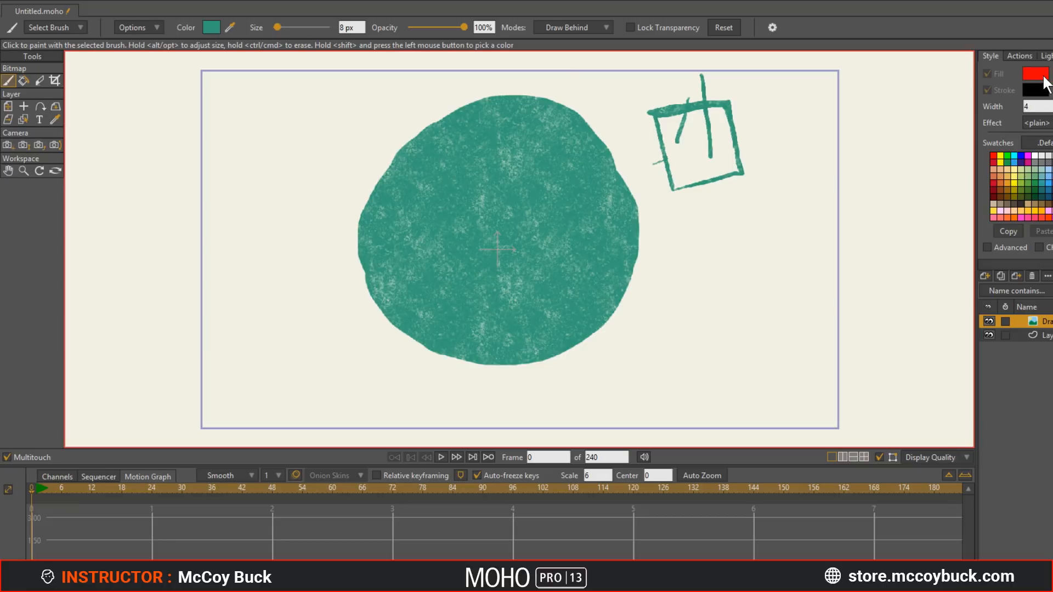
Step: Set the brush colour to red FF0006 and scribble around the small square in Draw Behind mode
click(211, 27)
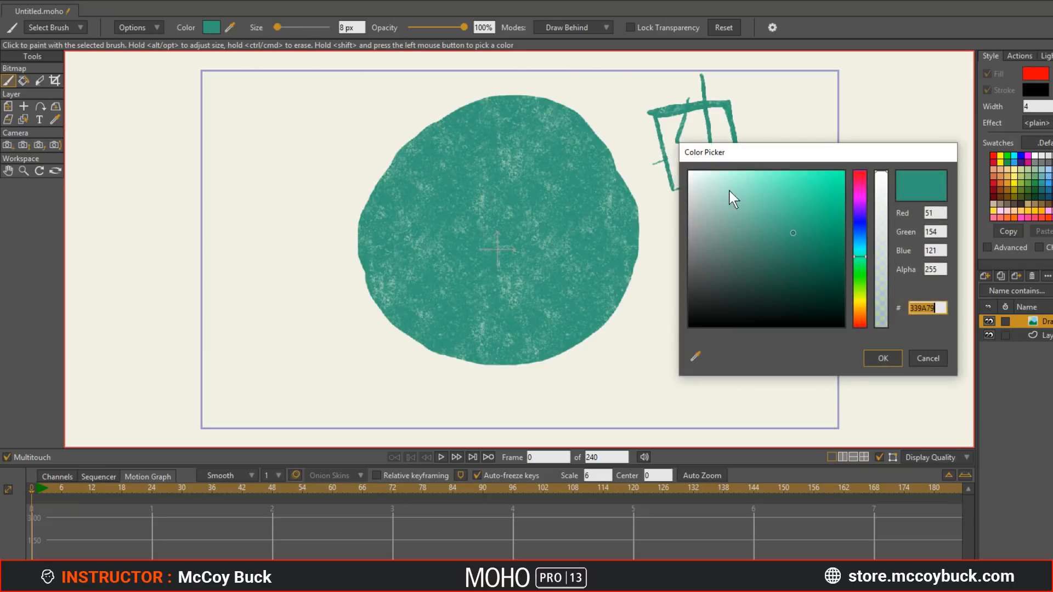
drag(863, 218, 863, 170)
drag(809, 220, 859, 157)
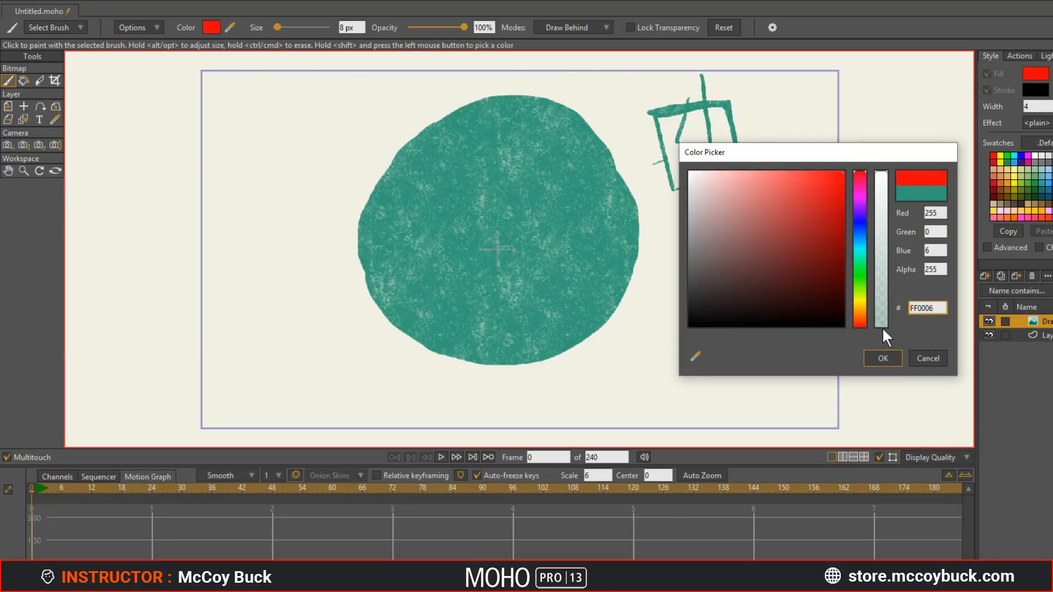
click(881, 353)
mouse_move(656, 134)
mouse_down()
mouse_move(701, 135)
mouse_move(756, 133)
mouse_move(762, 156)
mouse_move(734, 161)
mouse_move(722, 208)
mouse_move(712, 174)
mouse_move(671, 194)
mouse_move(681, 160)
mouse_move(655, 162)
mouse_move(676, 118)
mouse_up()
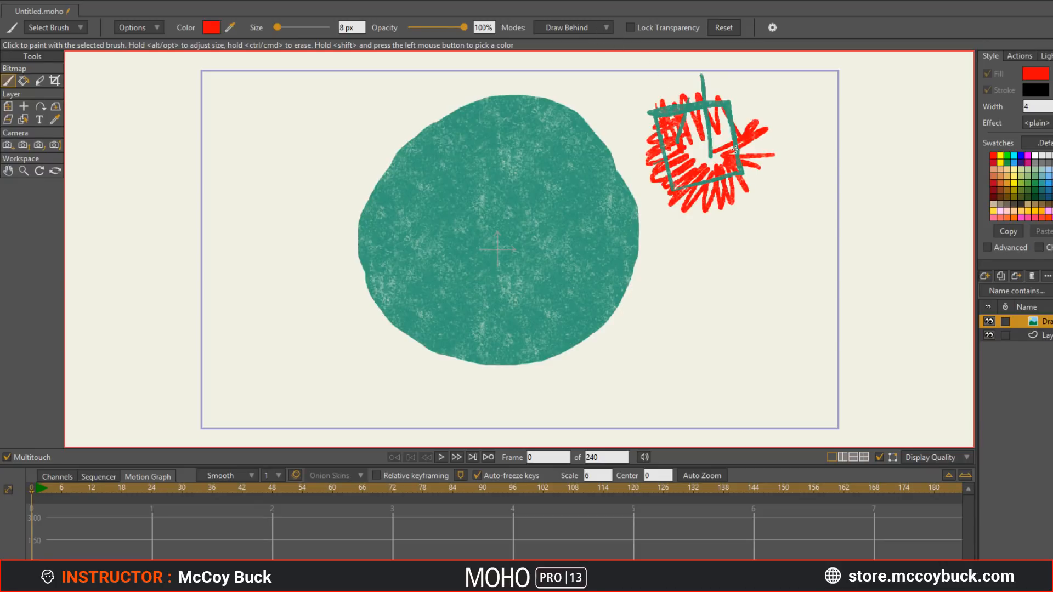
mouse_move(734, 165)
mouse_down()
mouse_move(748, 137)
mouse_move(717, 130)
mouse_up()
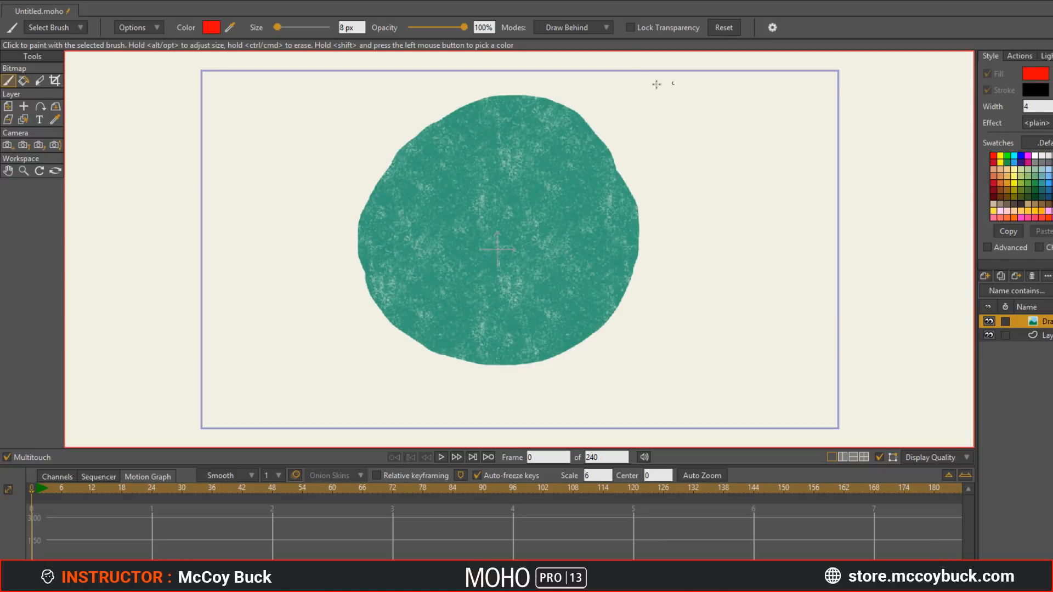
Step: Set the brush blending mode to Multiply with the circle's sampled green, and undo a small test loop on the circle
click(604, 30)
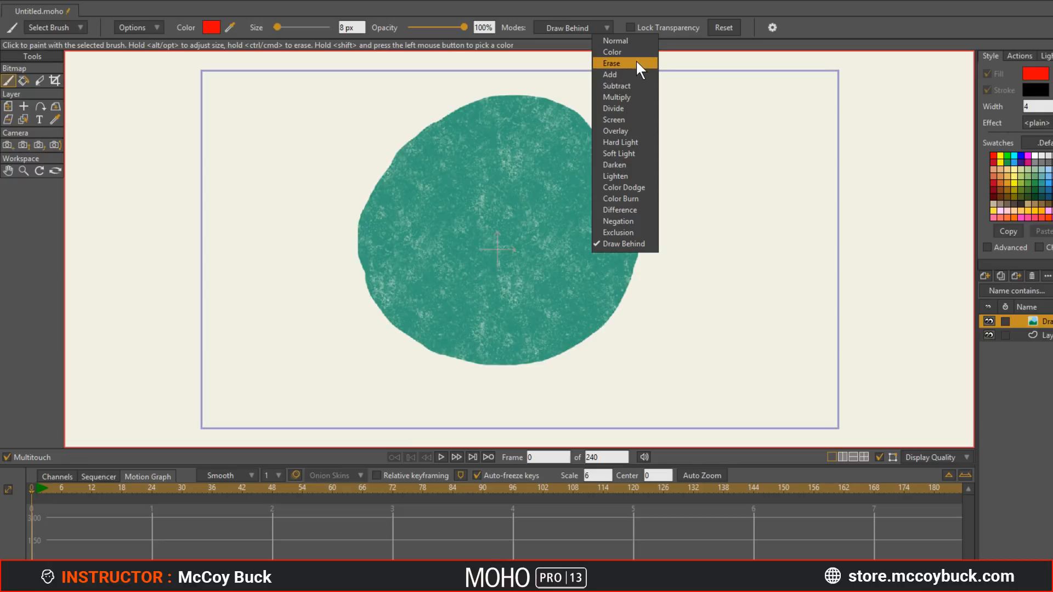
click(632, 97)
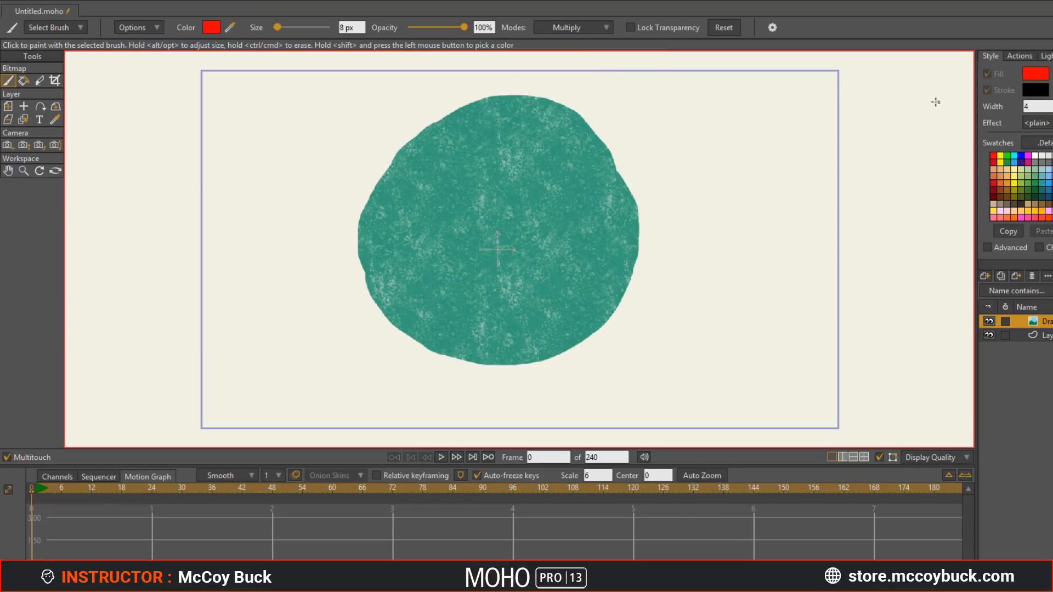
drag(228, 29, 455, 191)
mouse_move(422, 194)
mouse_down()
mouse_move(427, 218)
mouse_move(451, 219)
mouse_up()
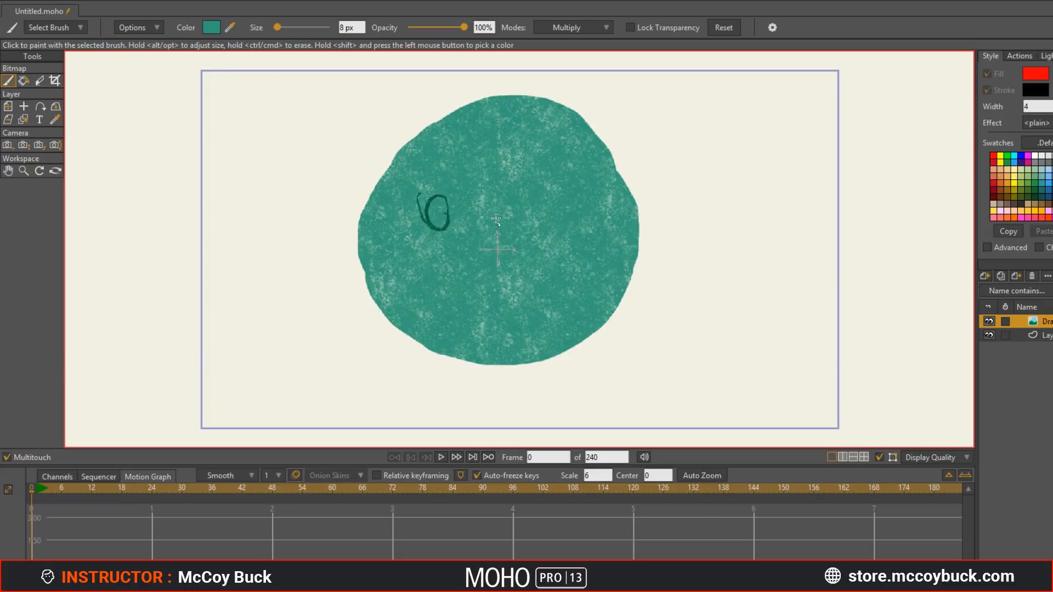
key(ctrl+z)
Step: Shade the circle's left and lower edges with overlapping strokes of a 155 px Multiply brush at 35% opacity
drag(465, 27, 433, 27)
drag(382, 233, 463, 228)
mouse_move(397, 266)
mouse_down()
mouse_move(383, 248)
mouse_move(424, 318)
mouse_move(374, 218)
mouse_move(430, 317)
mouse_move(368, 230)
mouse_move(467, 339)
mouse_move(380, 271)
mouse_up()
mouse_move(428, 316)
mouse_down()
mouse_move(564, 321)
mouse_move(426, 347)
mouse_move(602, 317)
mouse_move(424, 329)
mouse_move(559, 315)
mouse_move(370, 224)
mouse_move(508, 337)
mouse_move(467, 291)
mouse_move(412, 161)
mouse_move(473, 339)
mouse_move(379, 165)
mouse_move(435, 298)
mouse_move(461, 120)
mouse_move(409, 291)
mouse_move(388, 211)
mouse_move(416, 172)
mouse_move(426, 327)
mouse_move(481, 101)
mouse_move(392, 219)
mouse_move(484, 329)
mouse_move(389, 205)
mouse_move(628, 311)
mouse_up()
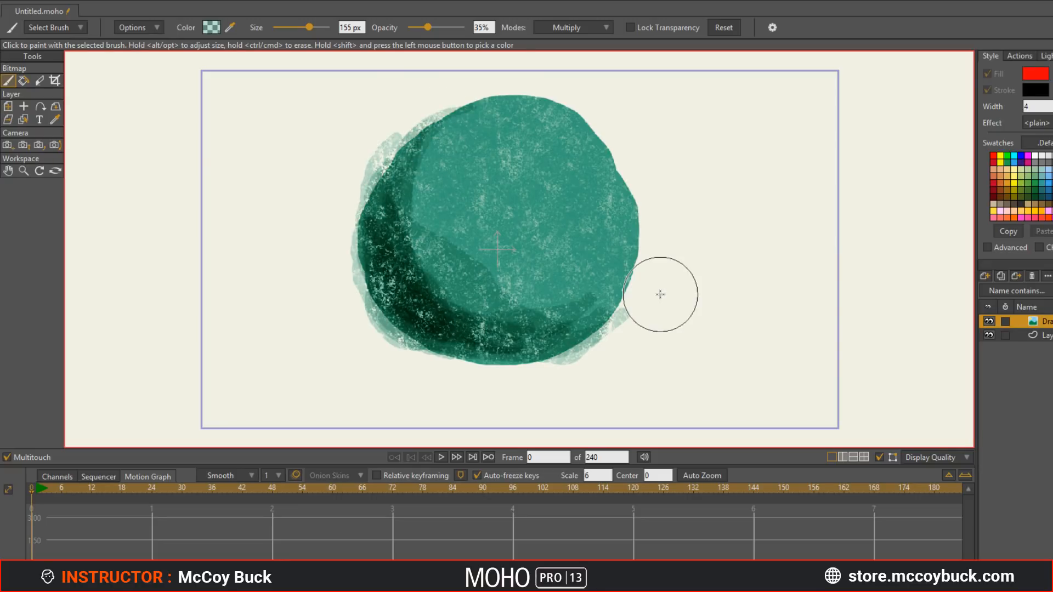
Step: Widen and deepen the circle's dark left-side shading with more overlapping Multiply strokes, keeping the current brush colour
mouse_move(406, 299)
mouse_down()
mouse_move(443, 310)
mouse_move(428, 278)
mouse_up()
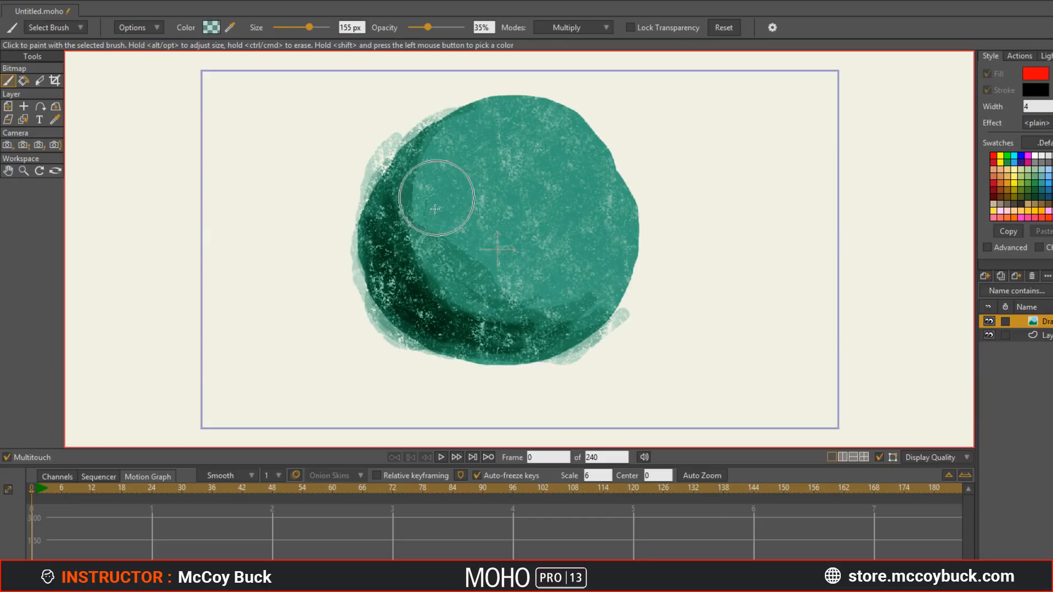
mouse_move(419, 197)
mouse_down()
mouse_move(483, 308)
mouse_move(414, 213)
mouse_move(472, 279)
mouse_move(436, 118)
mouse_move(411, 146)
mouse_move(430, 153)
mouse_move(430, 288)
mouse_move(408, 189)
mouse_up()
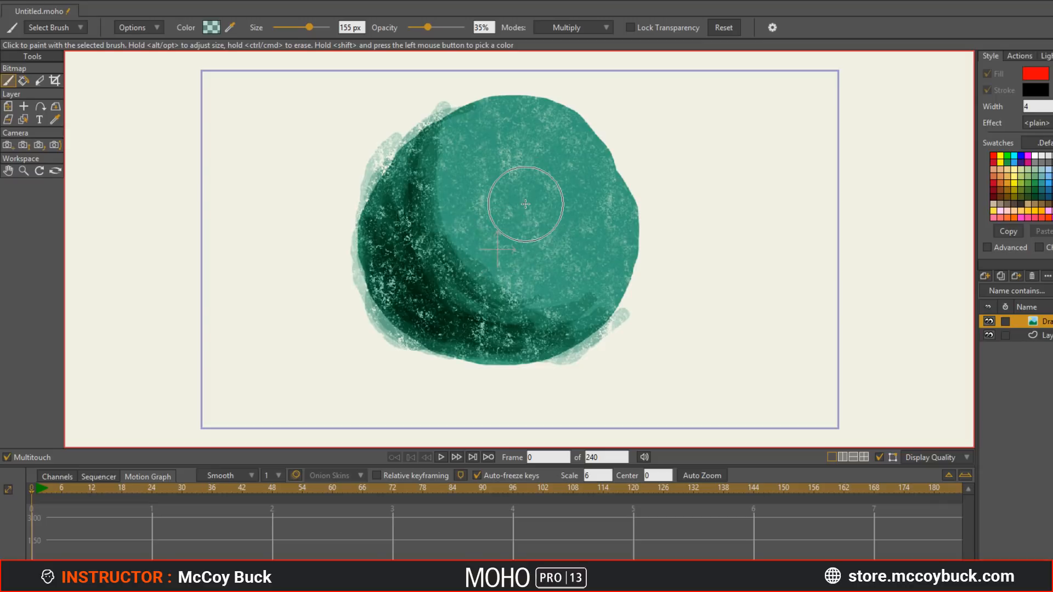
click(218, 26)
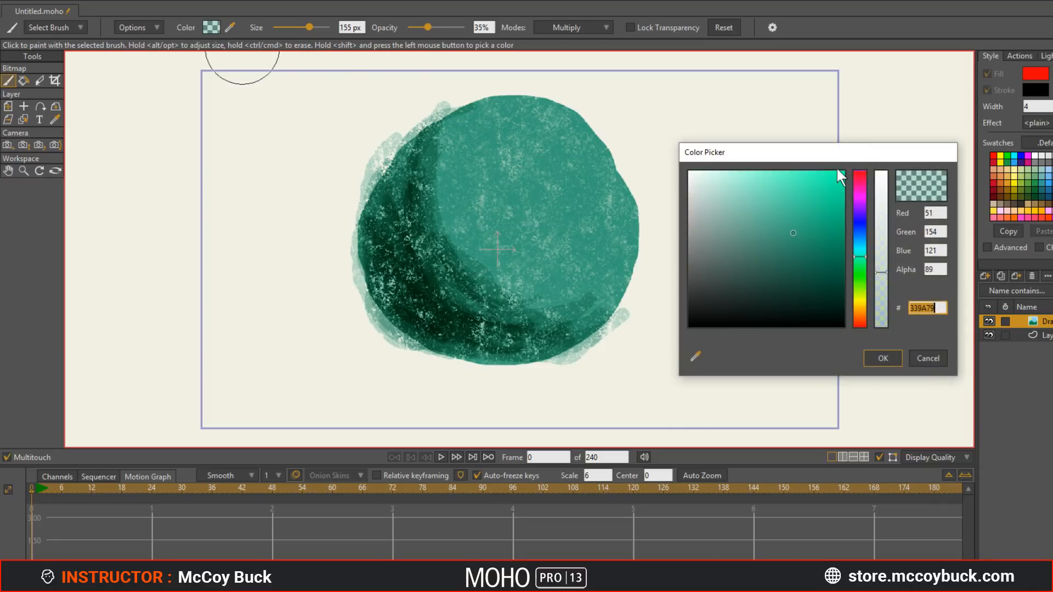
click(927, 358)
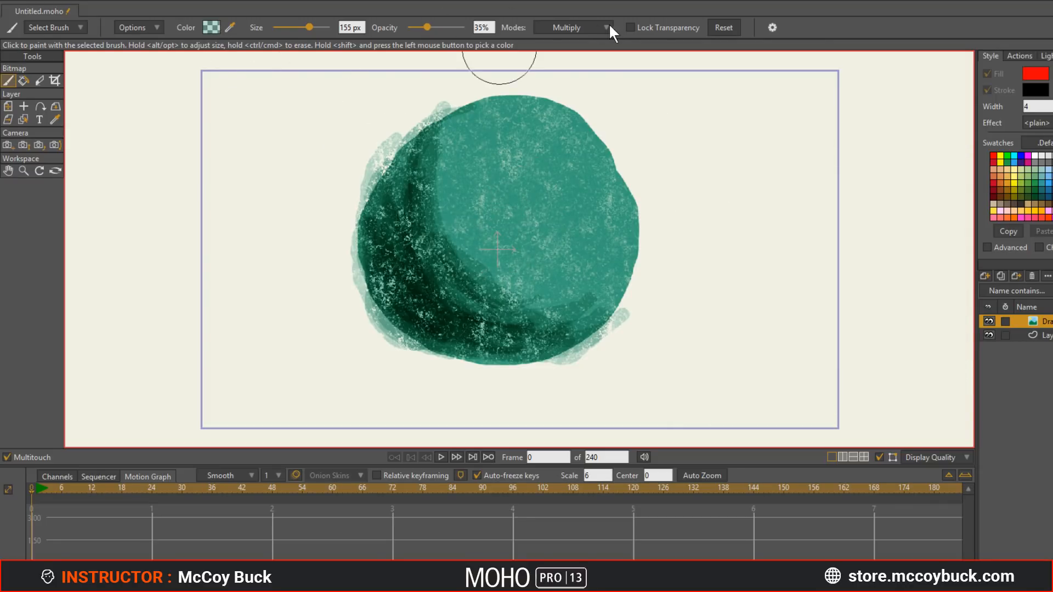
Step: Set the brush blending mode to Overlay and its colour to light green 4DD7AB with alpha 126
click(595, 27)
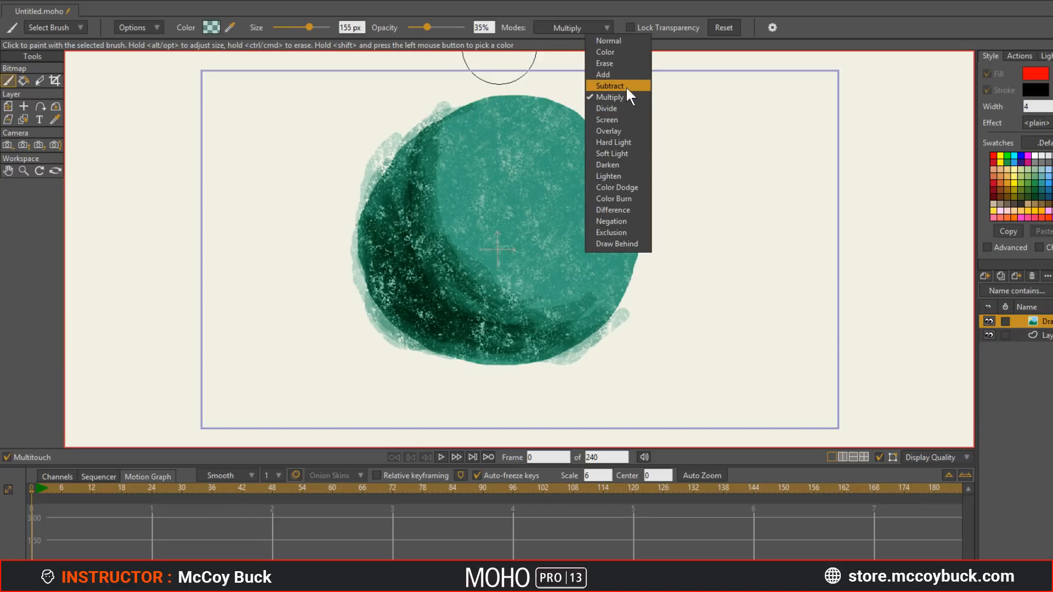
click(627, 129)
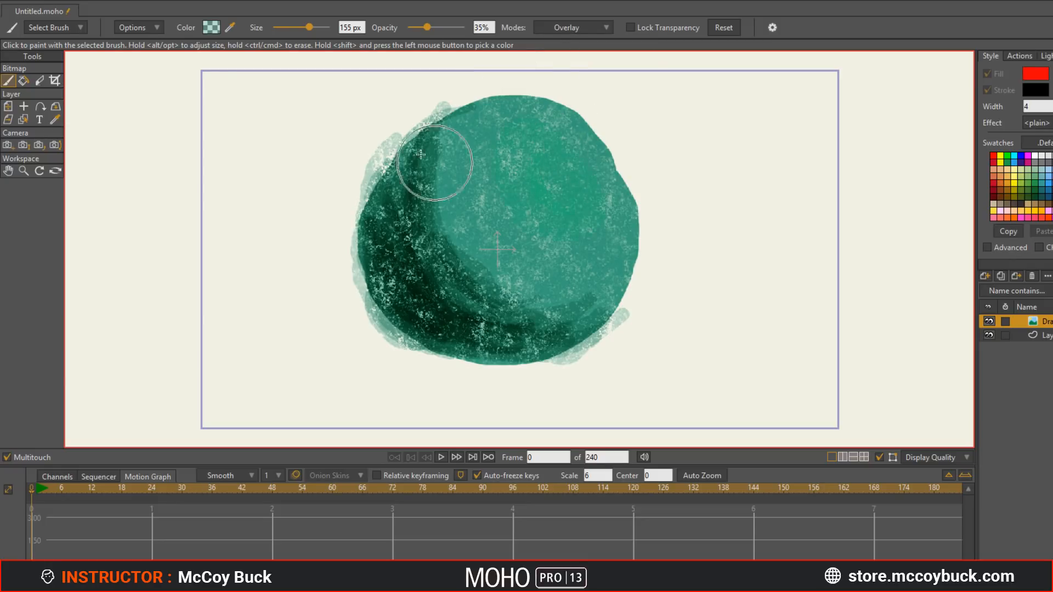
click(212, 27)
click(789, 195)
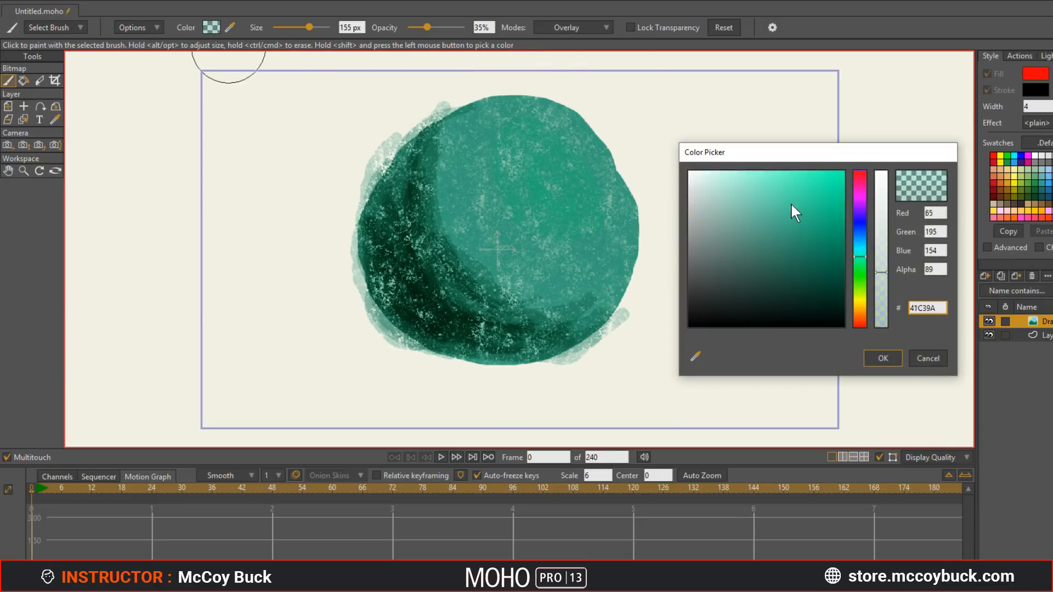
drag(881, 271, 881, 251)
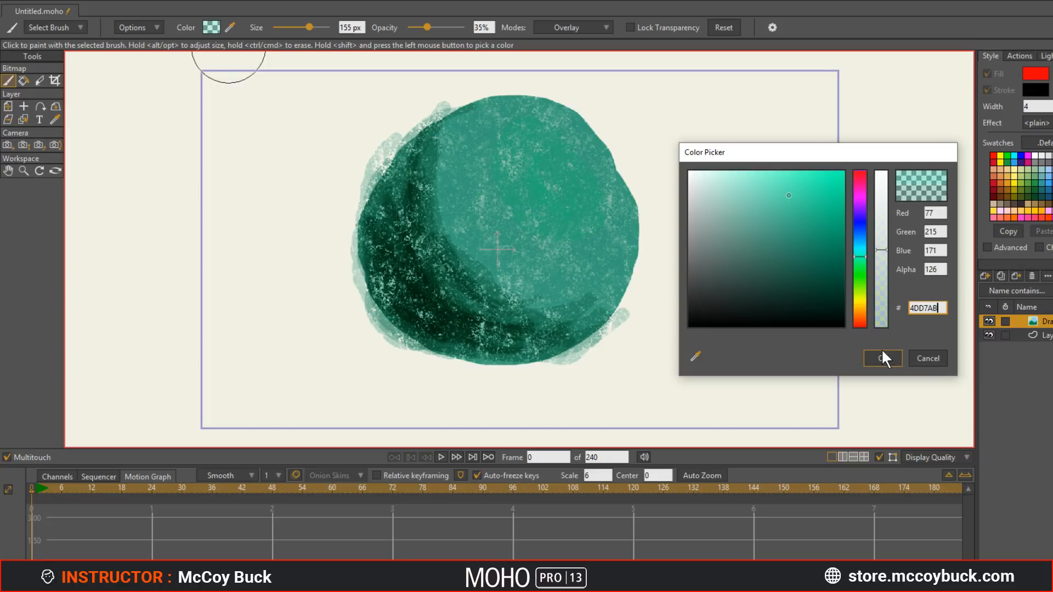
click(882, 356)
Step: Try bright overlapping Overlay strokes on the circle's upper-right area, and undo them
mouse_move(557, 161)
mouse_down()
mouse_move(548, 140)
mouse_move(531, 152)
mouse_move(522, 135)
mouse_move(547, 125)
mouse_move(581, 145)
mouse_move(592, 220)
mouse_move(547, 196)
mouse_move(610, 186)
mouse_move(594, 217)
mouse_move(536, 135)
mouse_move(572, 200)
mouse_move(562, 126)
mouse_move(611, 223)
mouse_up()
drag(513, 174, 576, 213)
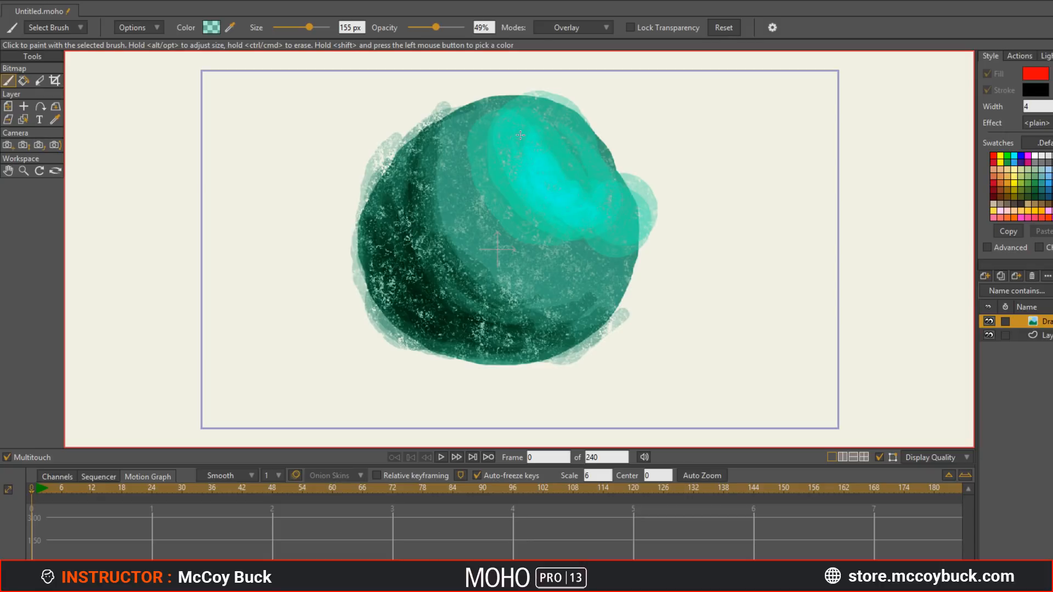
key(ctrl+z)
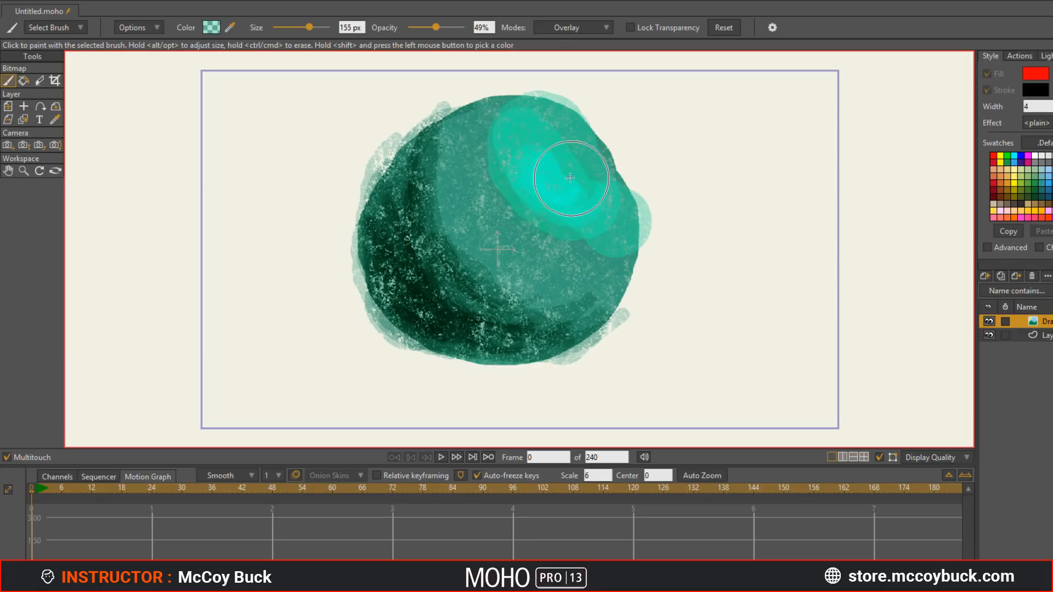
key(ctrl+z)
key(ctrl+z)
key(ctrl+z)
key(ctrl+z)
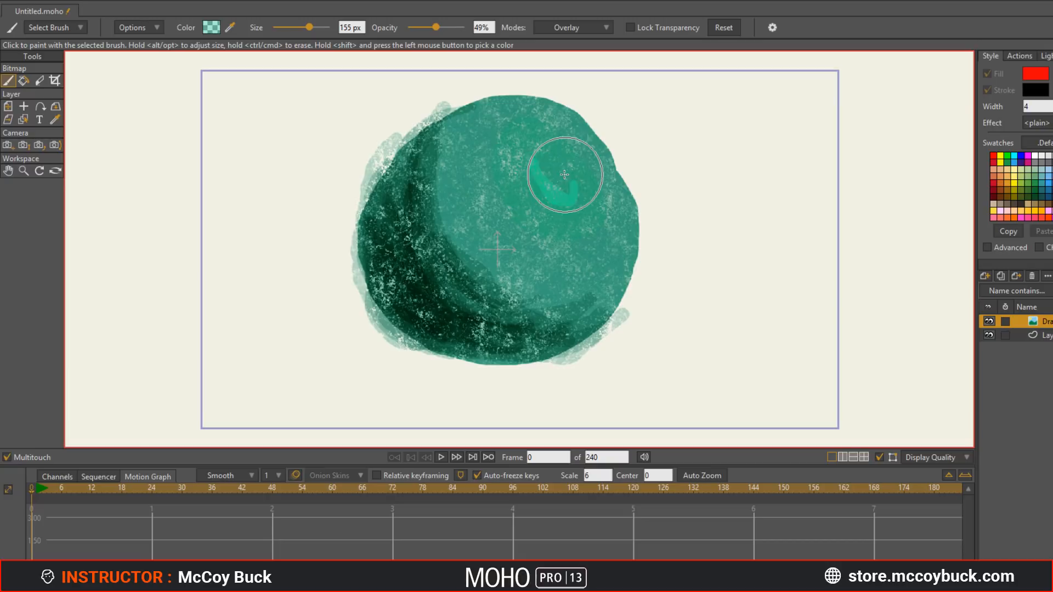
Step: Paint one broad Overlay highlight along the circle's upper-right edge, undoing two trial strokes first
mouse_move(505, 125)
mouse_down()
mouse_move(582, 145)
mouse_move(617, 186)
mouse_move(625, 217)
mouse_up()
key(ctrl+z)
mouse_move(509, 119)
mouse_down()
mouse_move(606, 180)
mouse_move(633, 226)
mouse_move(634, 282)
mouse_up()
key(ctrl+z)
mouse_move(491, 106)
mouse_down()
mouse_move(632, 214)
mouse_move(651, 265)
mouse_up()
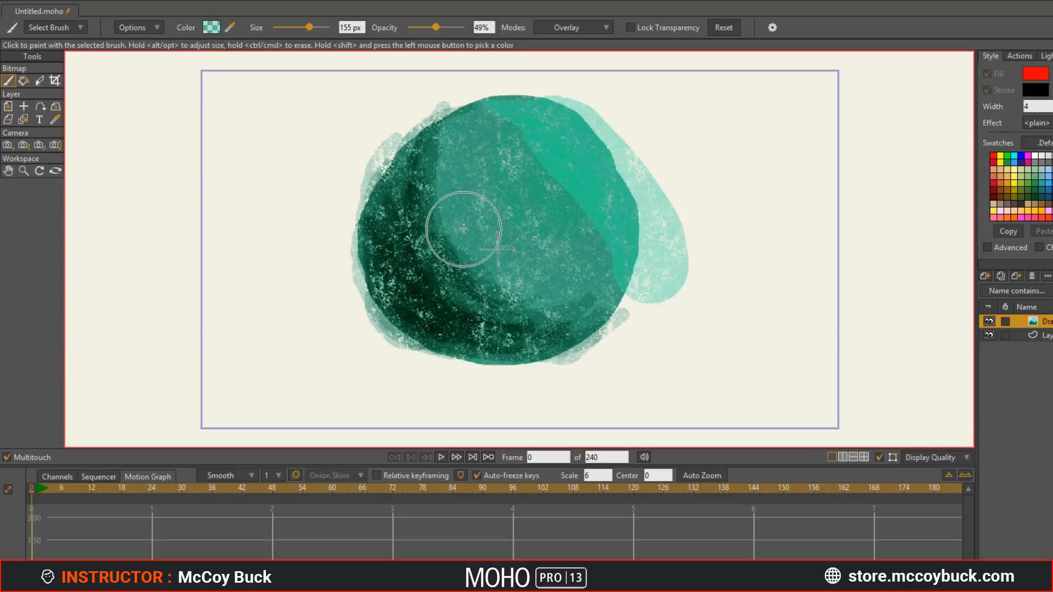
Step: Set the layer's origin at the circle's bottom edge, about X -0.0053, Y -0.6469
scroll(464, 229, down, 2)
key(m)
scroll(485, 248, up, 2)
scroll(488, 251, down, 2)
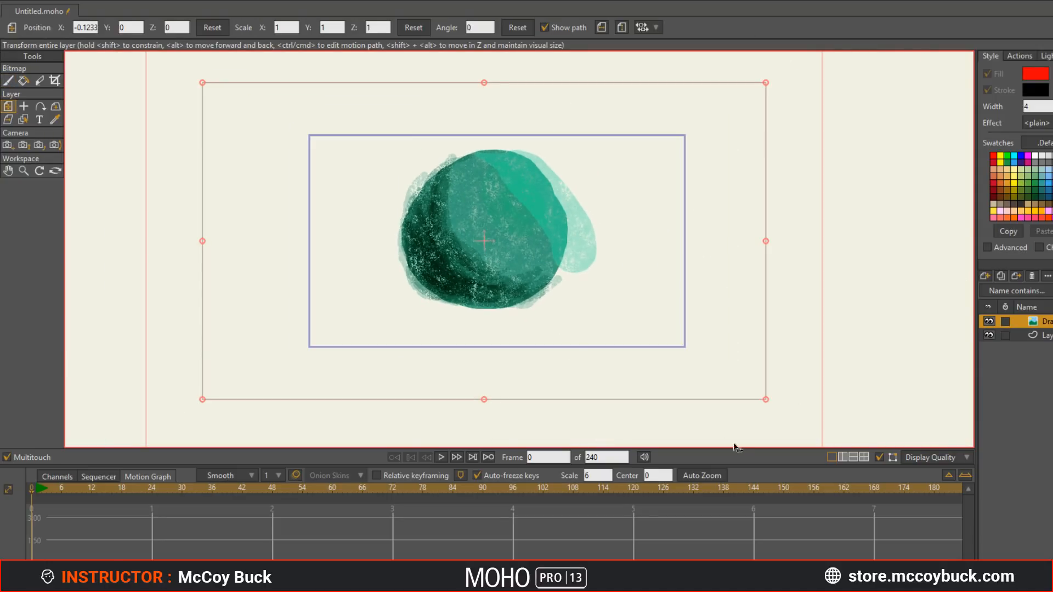
click(23, 107)
click(483, 309)
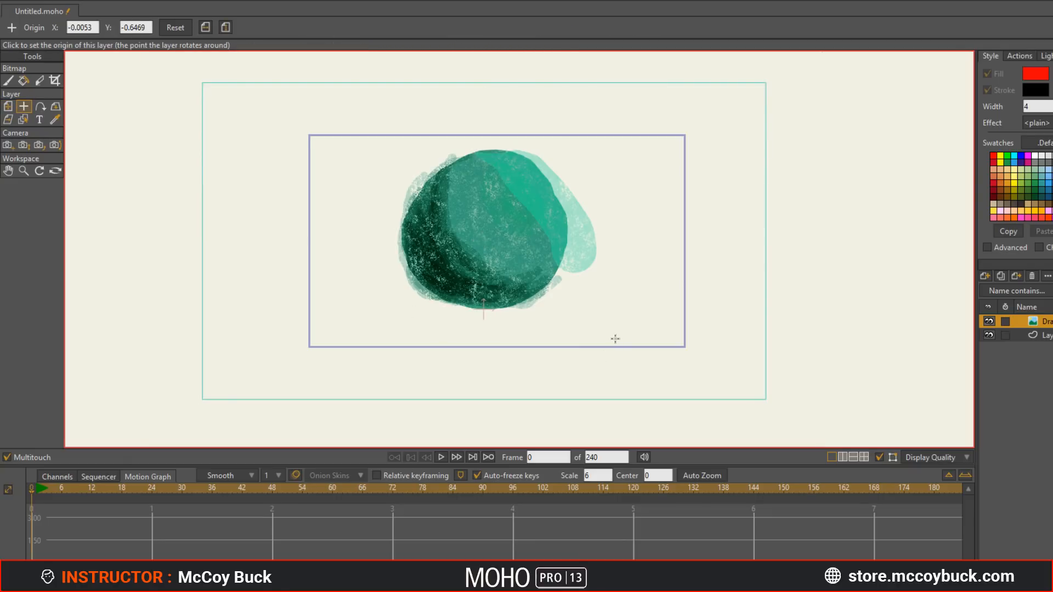
Step: Try scaling the layer from its corner and its side with Transform Layer, undoing each change
key(m)
drag(766, 83, 759, 104)
key(ctrl+z)
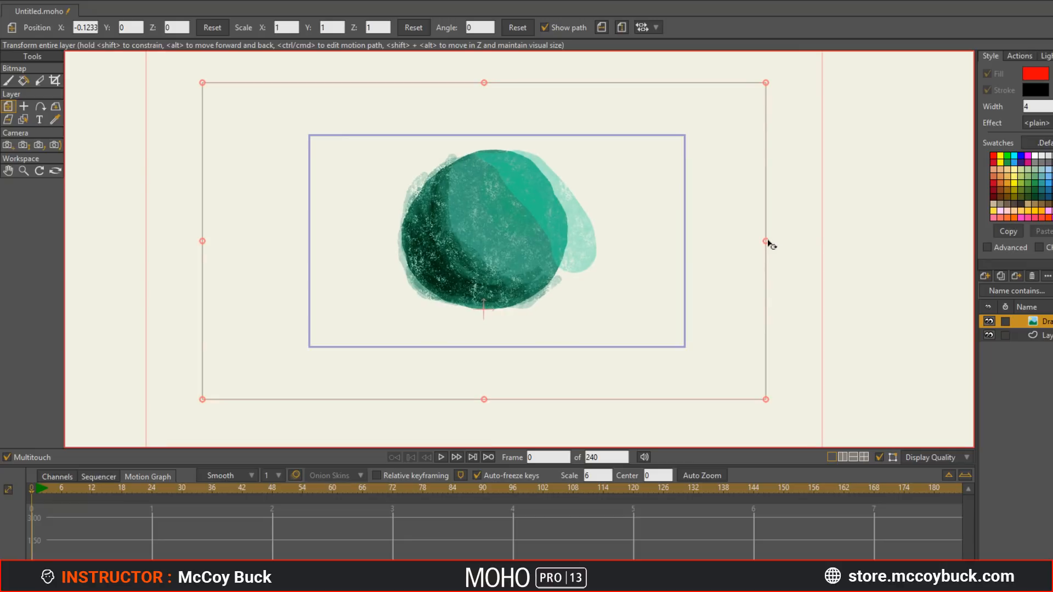
drag(765, 240, 623, 245)
key(ctrl+z)
Step: At frame 0, scale the layer uniformly to about 0.3624 and move it to X -0.8878, Y -0.2978, near the frame's lower-left corner
click(37, 489)
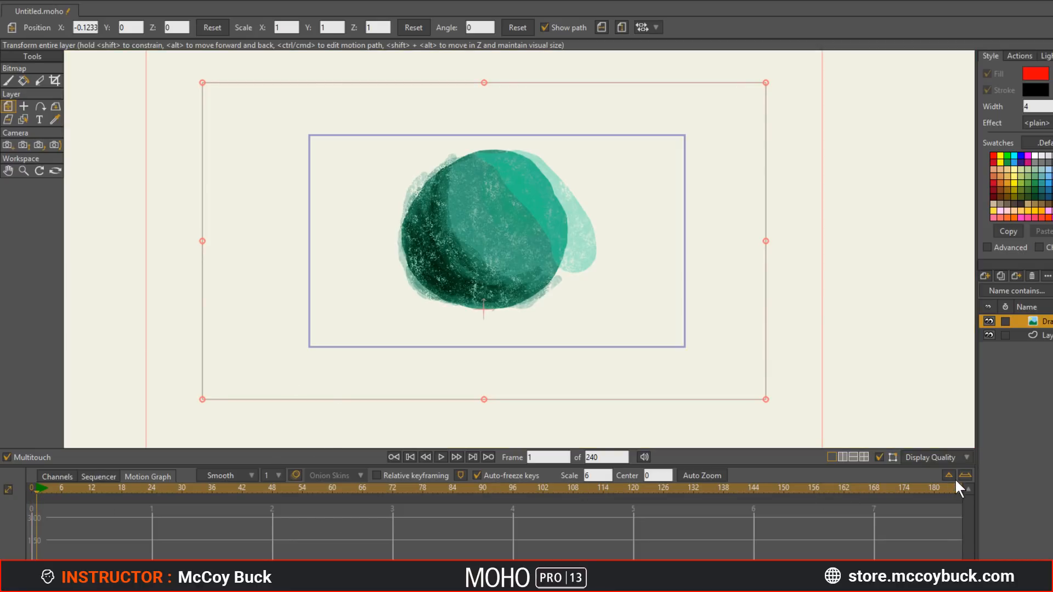
scroll(956, 483, up, 2)
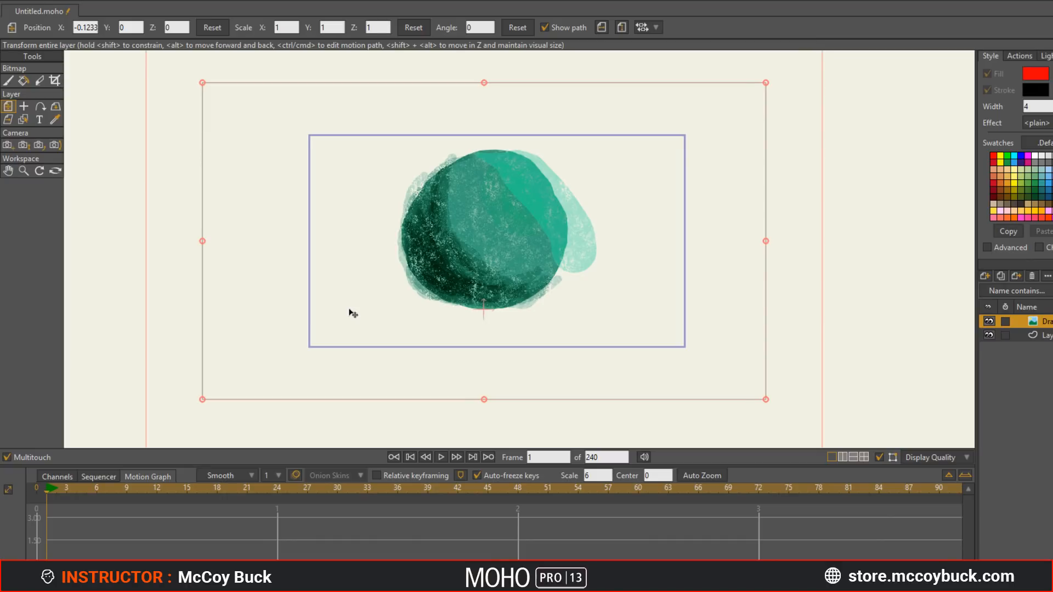
scroll(385, 336, down, 3)
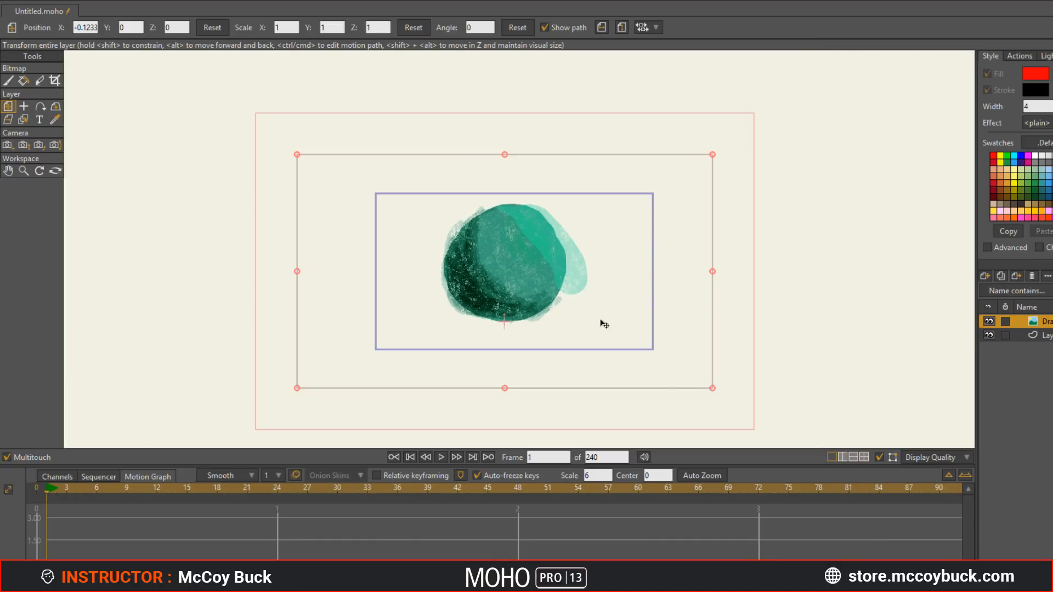
drag(46, 489, 36, 490)
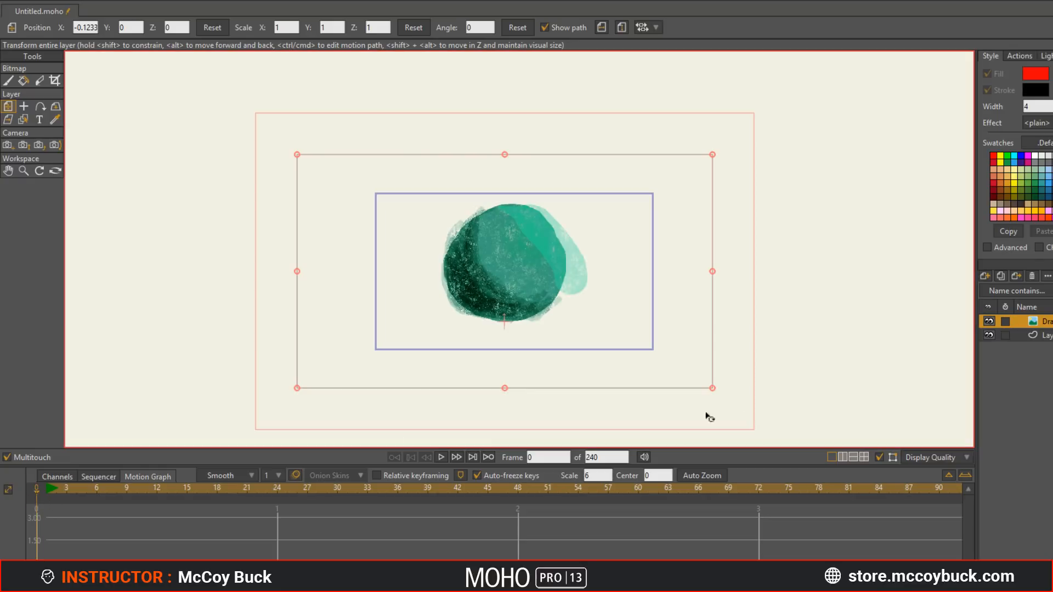
drag(711, 388, 623, 327)
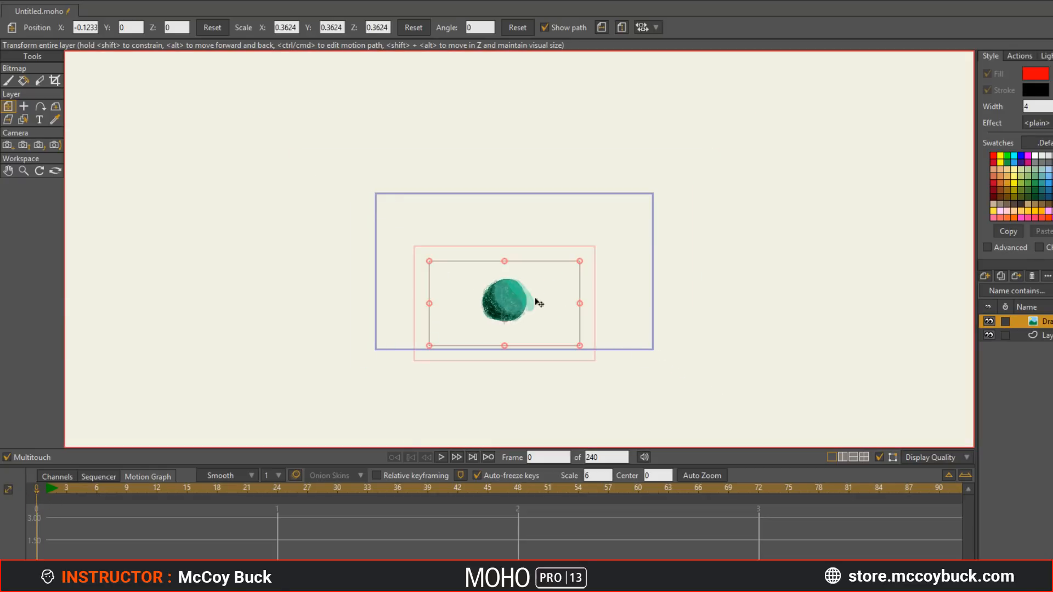
drag(543, 299, 473, 327)
scroll(483, 346, up, 4)
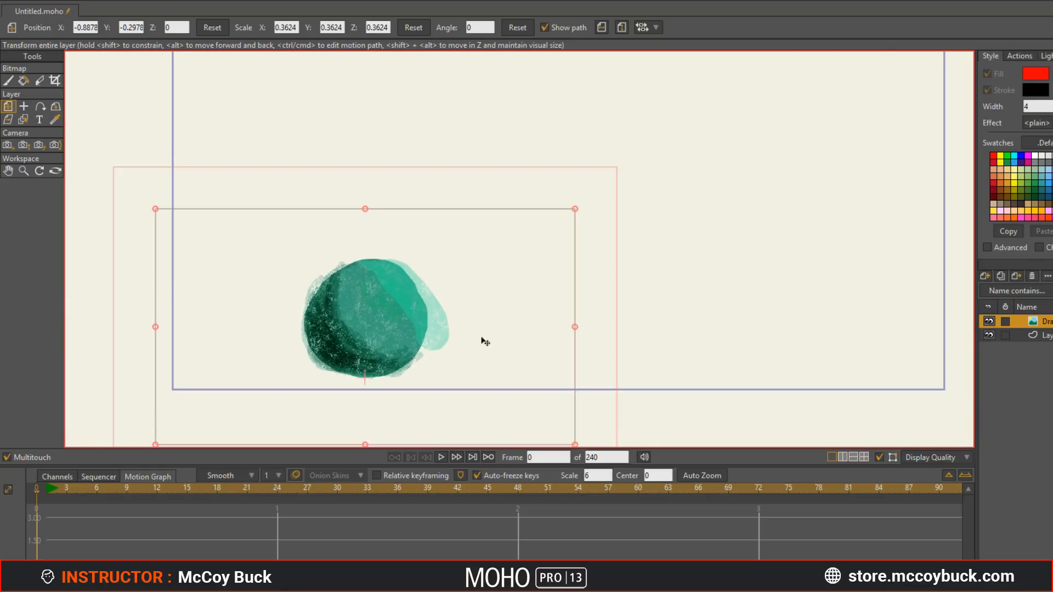
Step: Key the ball's starting position at frame 1, moved left to about X -1.3029, Y -0.2653
click(46, 488)
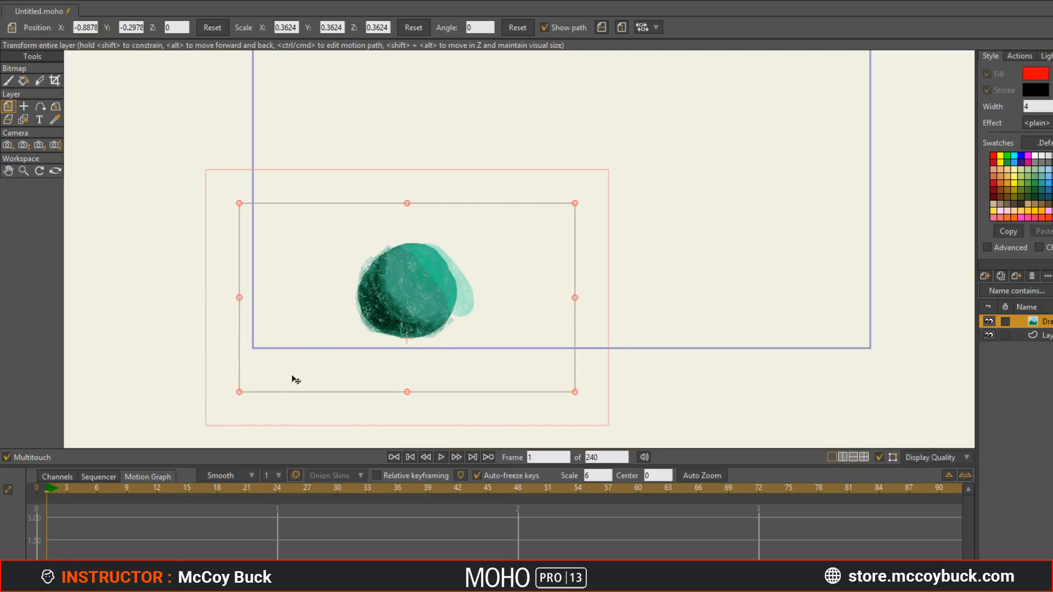
drag(397, 295, 306, 297)
key(ctrl+z)
click(22, 489)
click(51, 491)
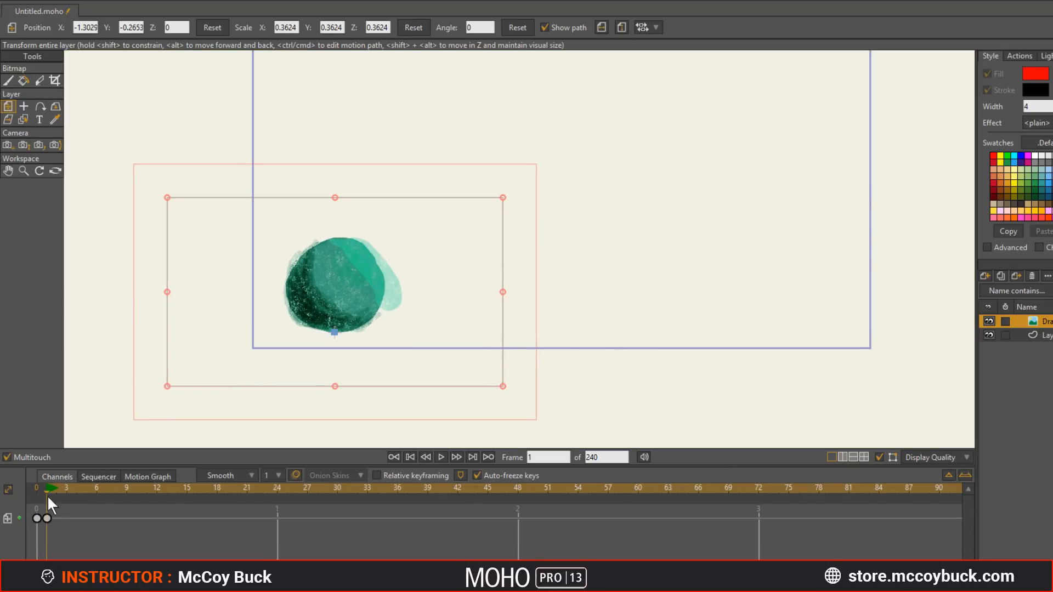
Step: Key the ball near the frame's lower-right corner at frame 7, and raise it to about Y 0.9042 at frame 4
click(87, 496)
mouse_move(86, 493)
mouse_down()
mouse_move(76, 493)
mouse_move(104, 493)
mouse_up()
drag(332, 344, 724, 343)
click(78, 491)
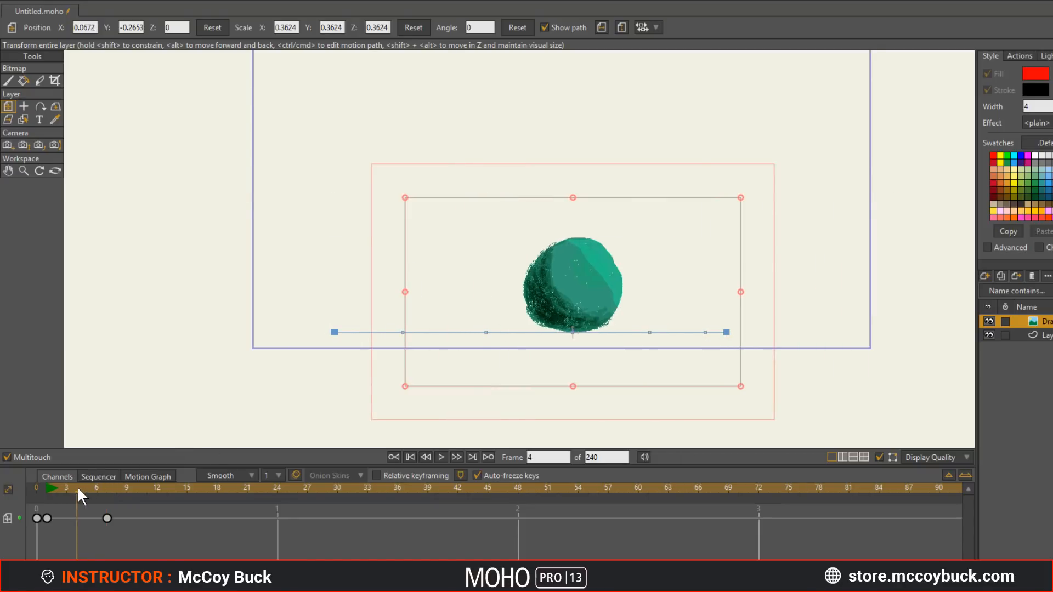
drag(533, 304, 520, 110)
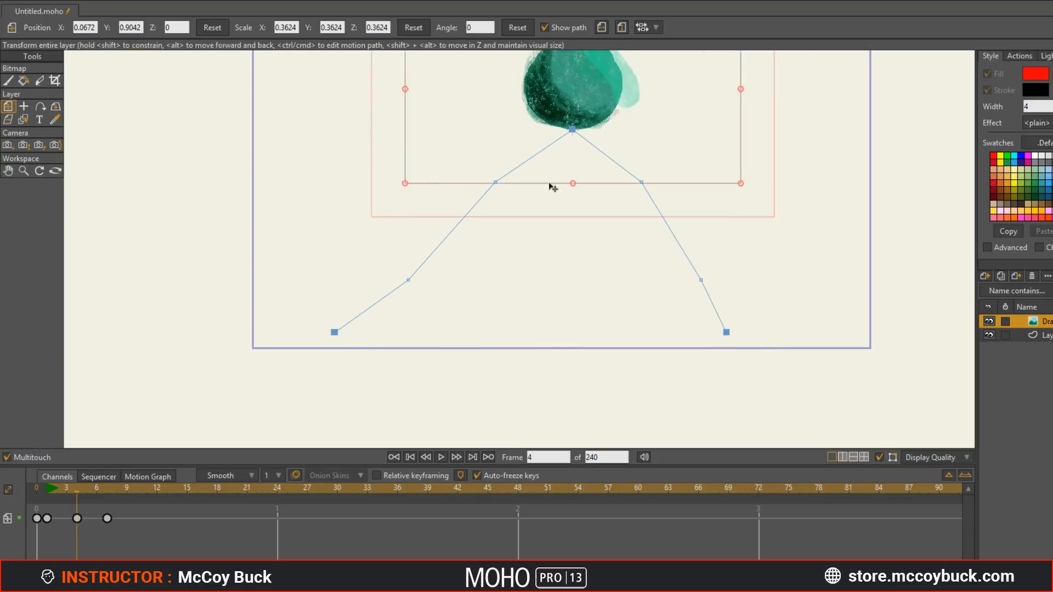
scroll(499, 353, down, 2)
scroll(517, 307, up, 2)
Step: Display the layer position channel's curves in the motion graph and scrub through the ball's arc
click(147, 477)
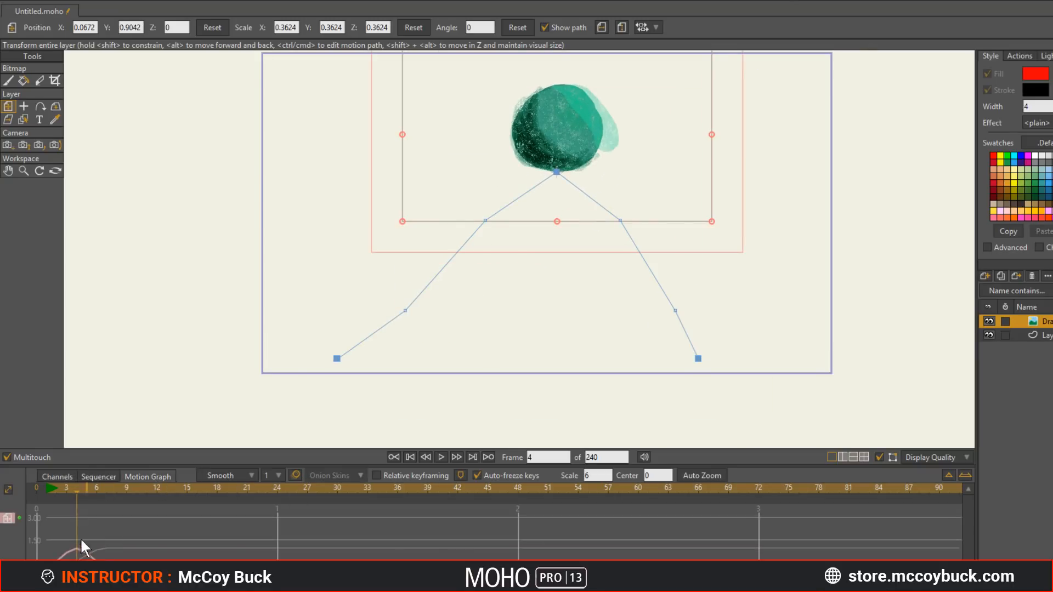
double_click(20, 522)
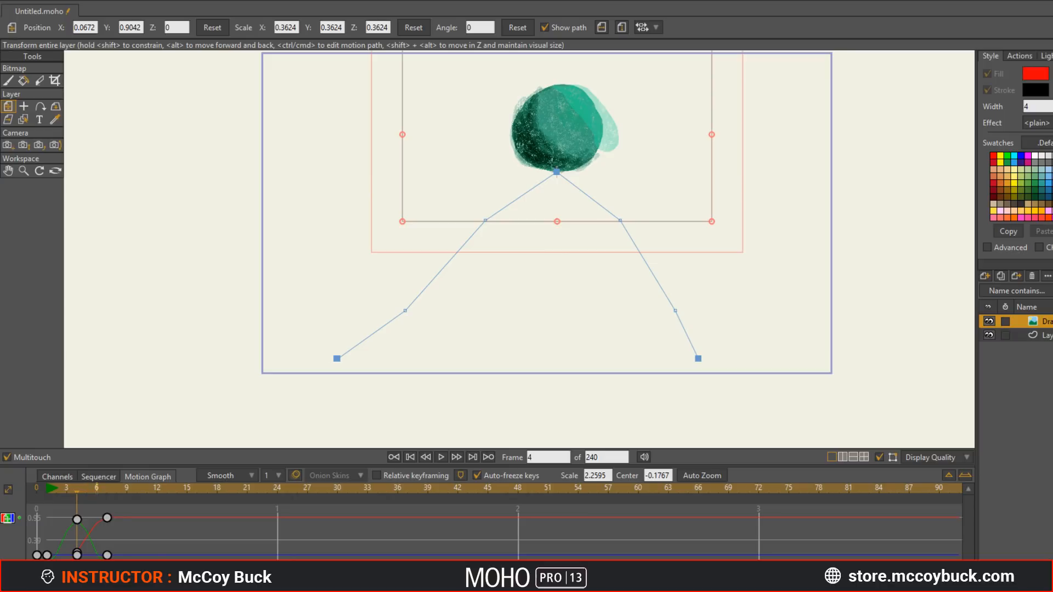
right_click(5, 515)
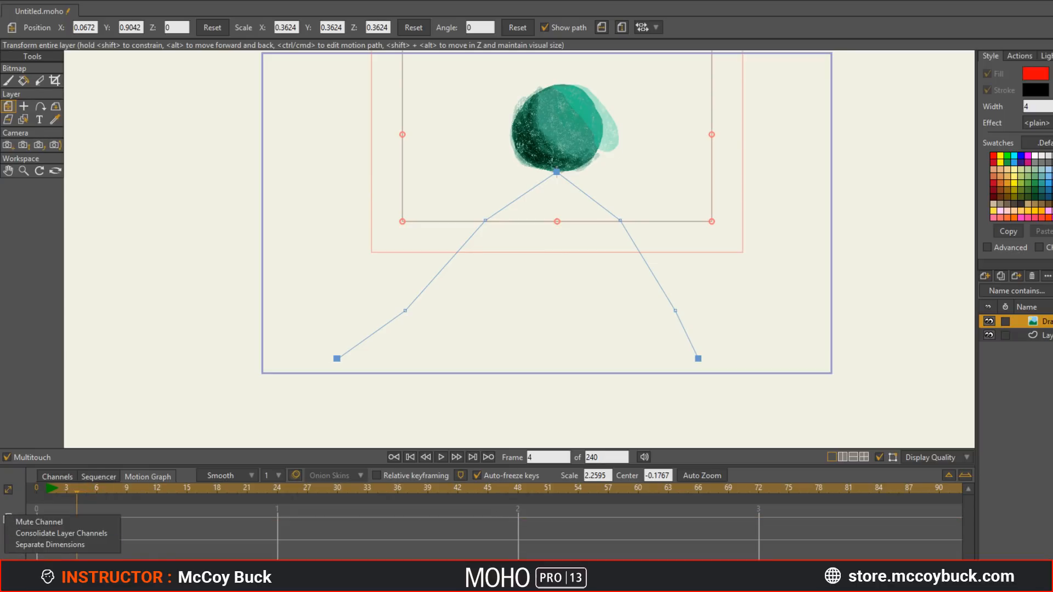
click(5, 519)
click(8, 516)
click(8, 515)
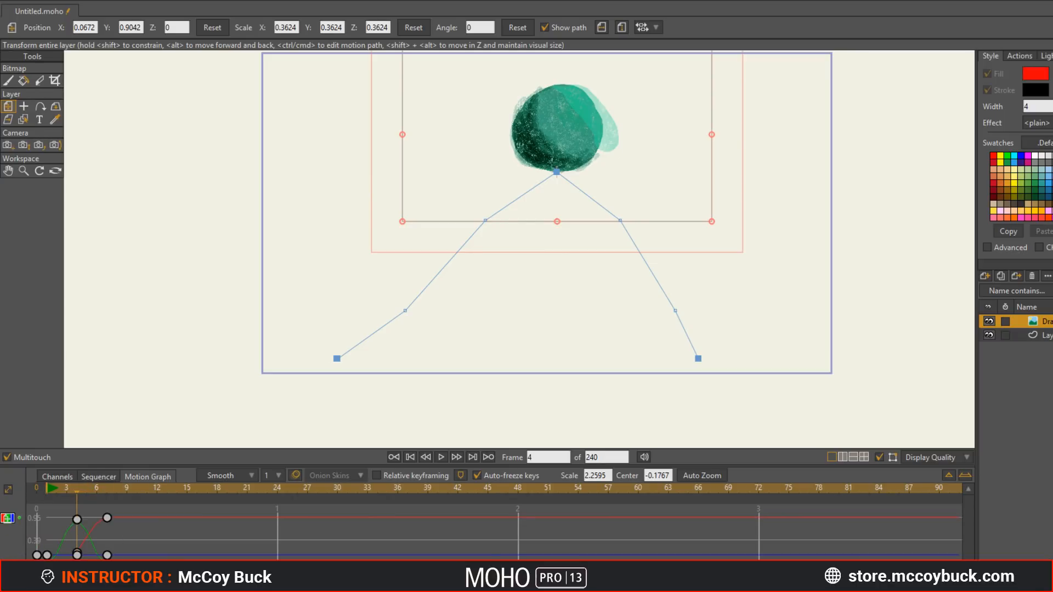
drag(56, 489, 107, 512)
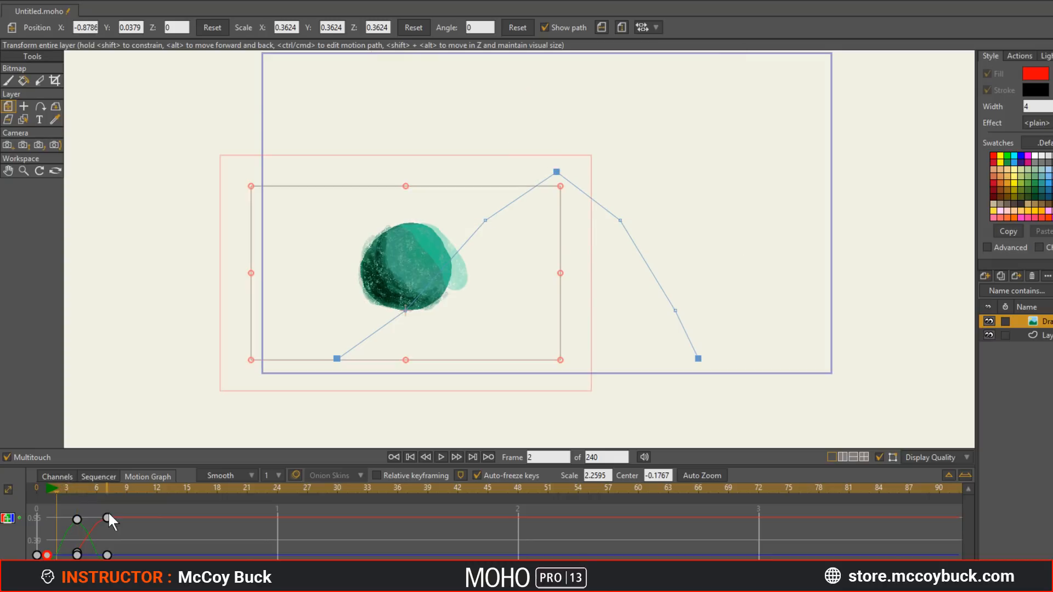
drag(56, 477, 77, 485)
Step: Set the ball's position keyframes at frames 1, 4 and 7 to Bezier interpolation
click(60, 480)
click(47, 519)
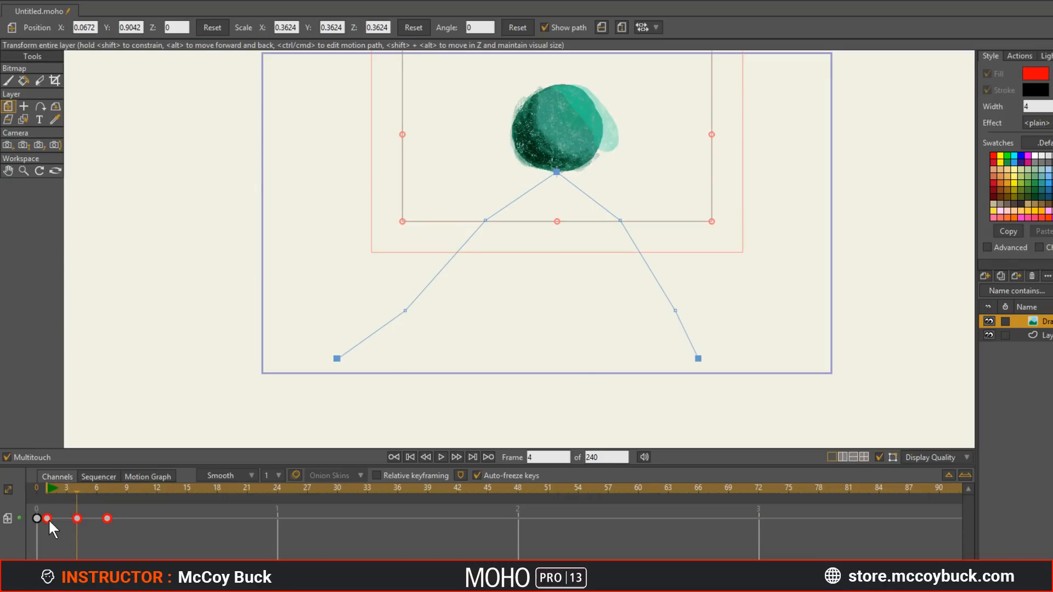
right_click(48, 519)
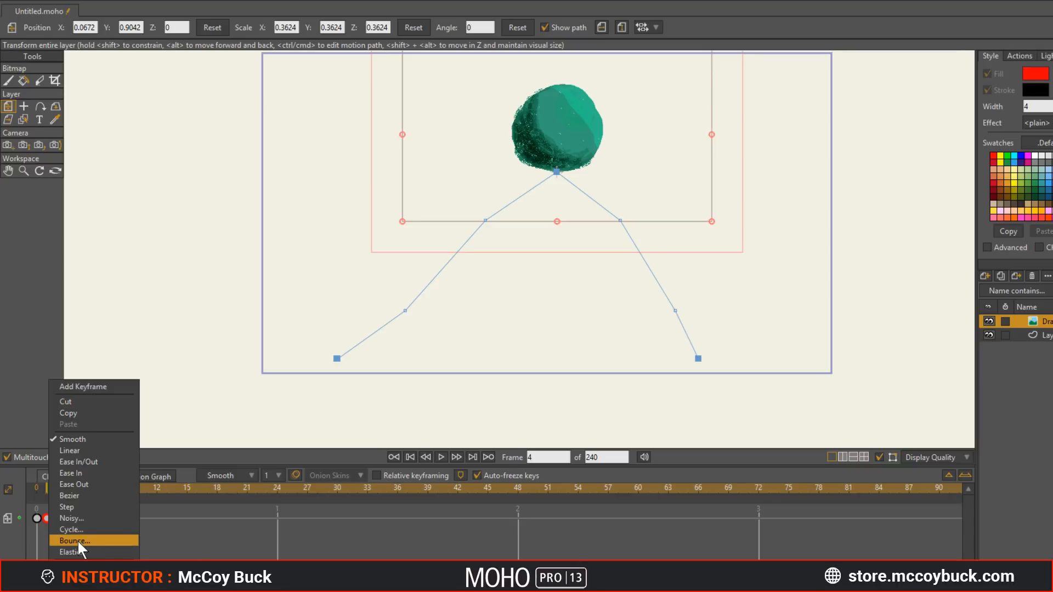
click(88, 496)
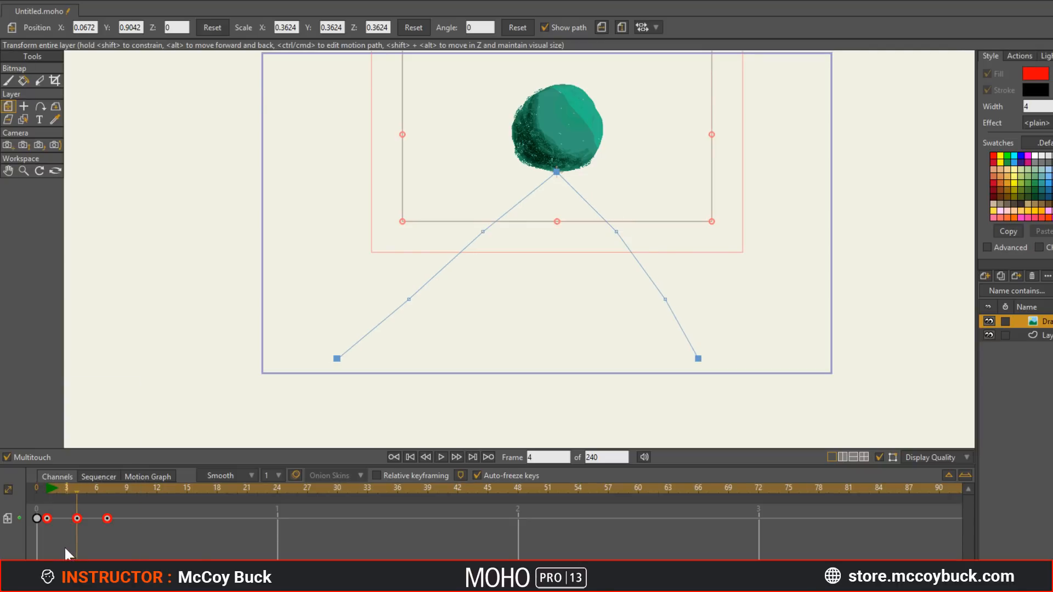
Step: Return to the motion graph, enlarge the timeline area and fit the Bezier position curves in it
click(134, 476)
scroll(93, 547, up, 1)
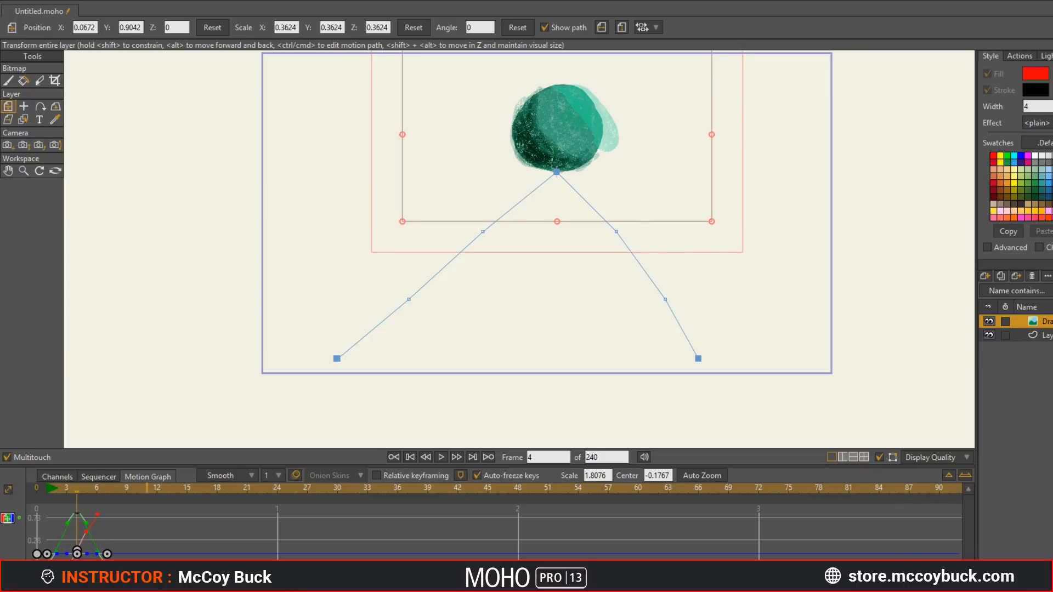
drag(189, 470, 189, 433)
scroll(114, 541, down, 2)
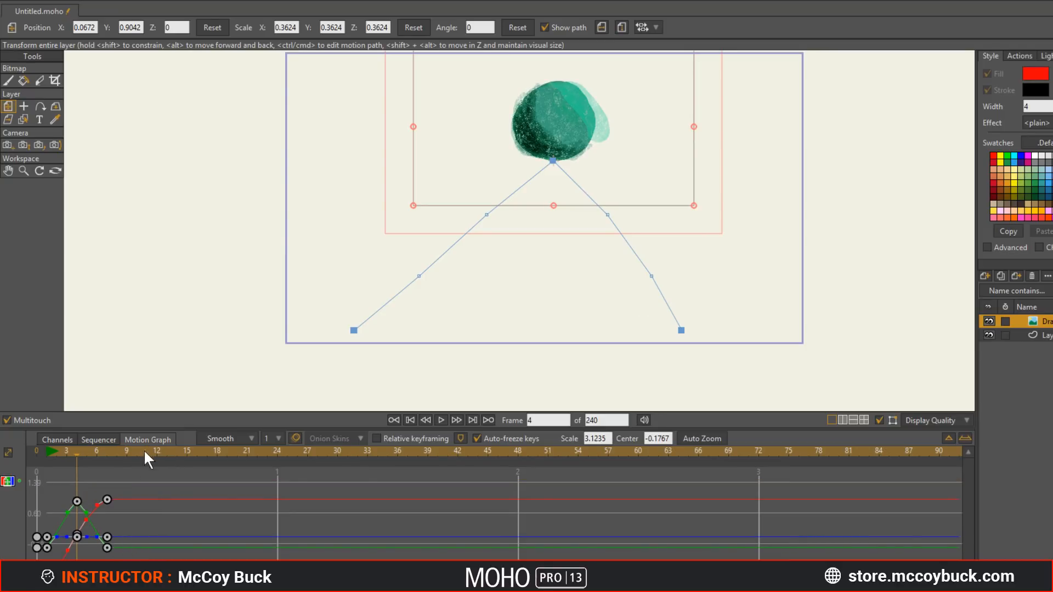
Step: Round the ball's arc by stretching the frame 4 key's Bezier handle on the Y-position curve horizontally out to about frame 1
scroll(80, 513, up, 1)
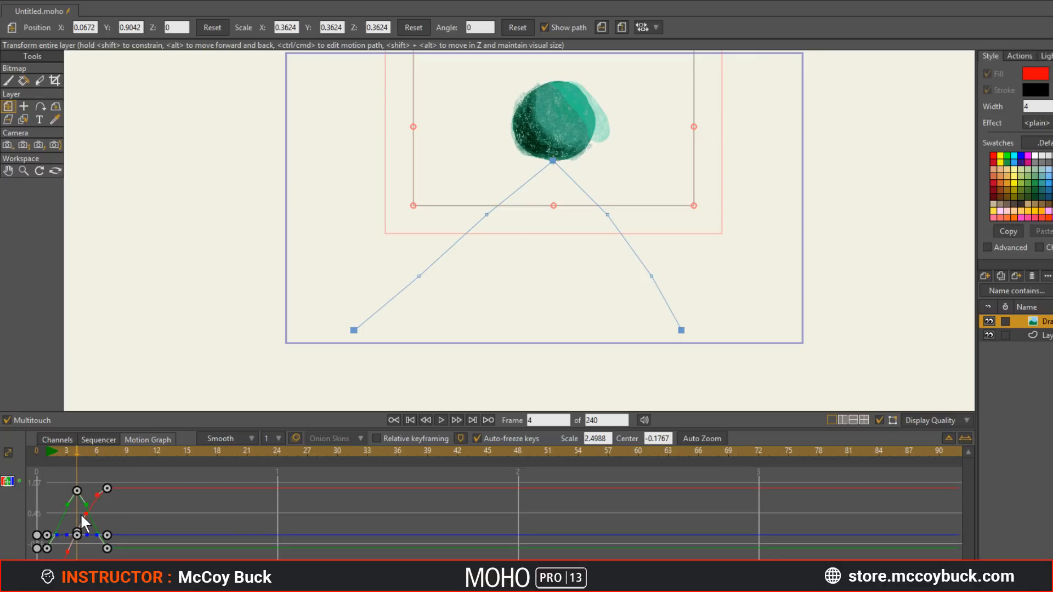
key(super)
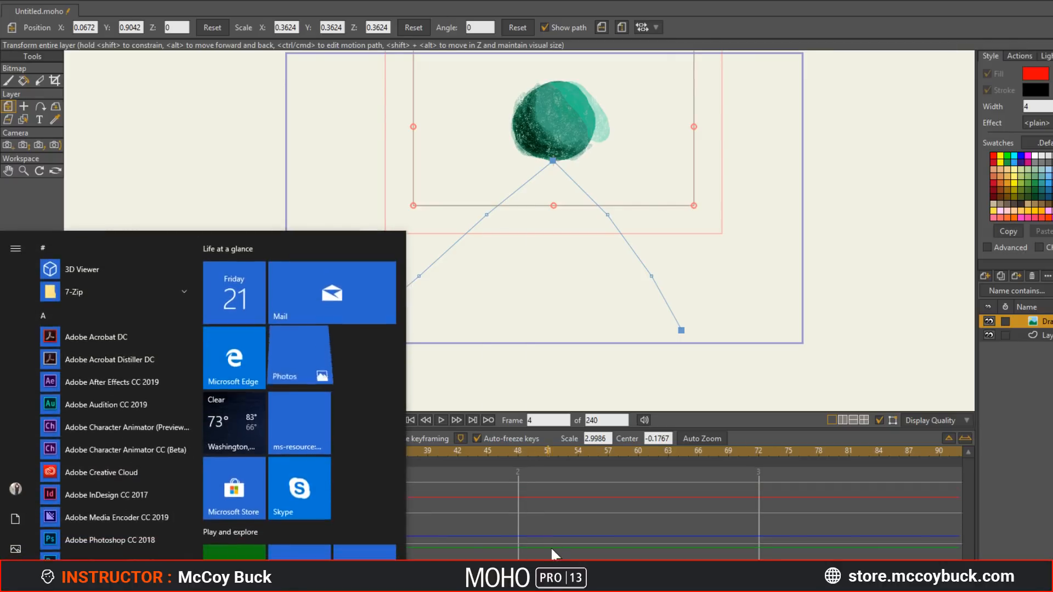
key(Escape)
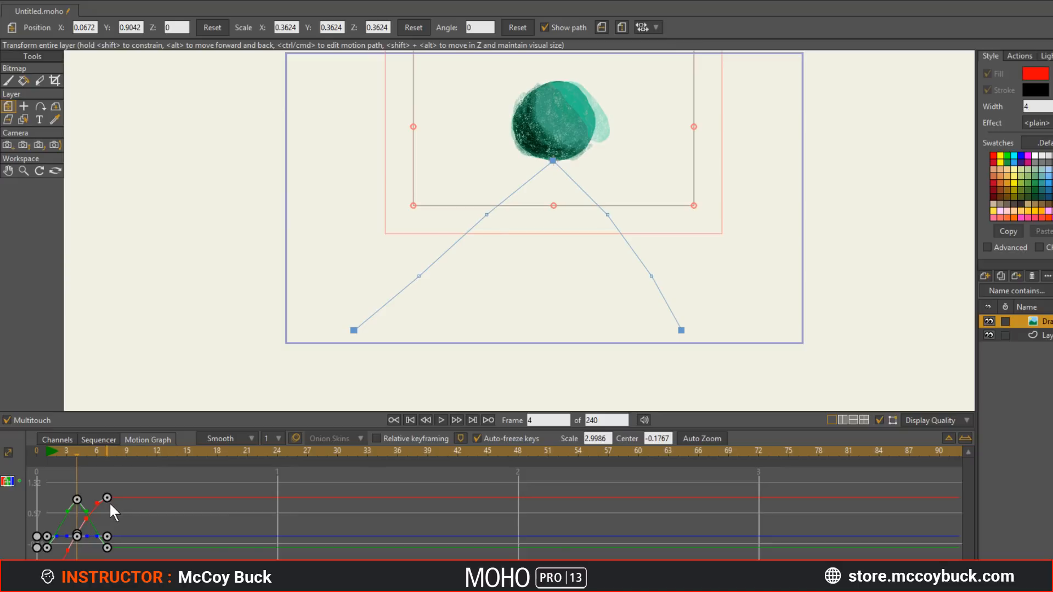
scroll(107, 502, up, 1)
scroll(107, 502, up, 1)
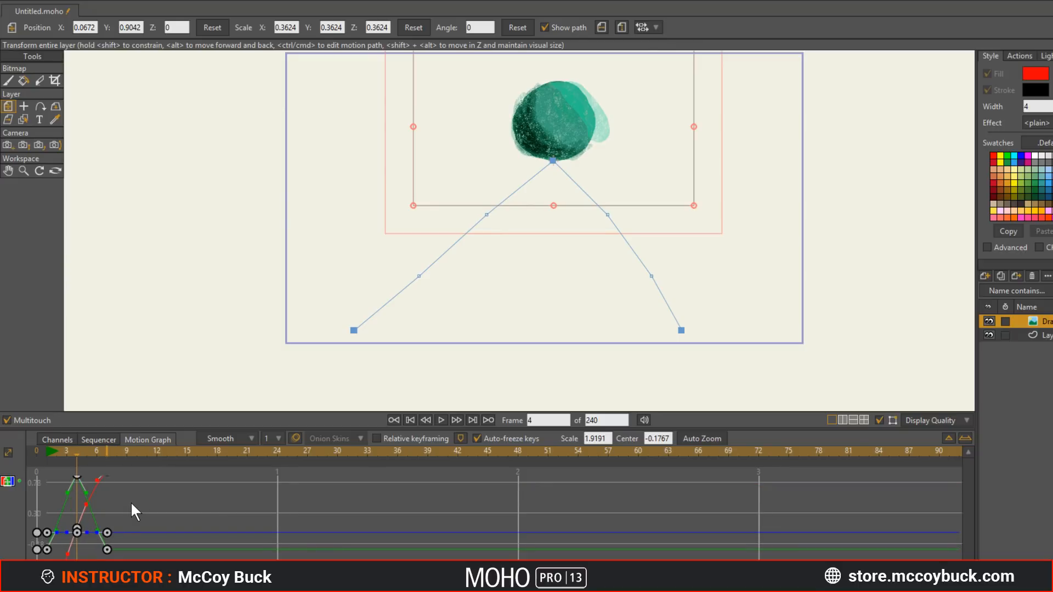
drag(131, 502, 51, 498)
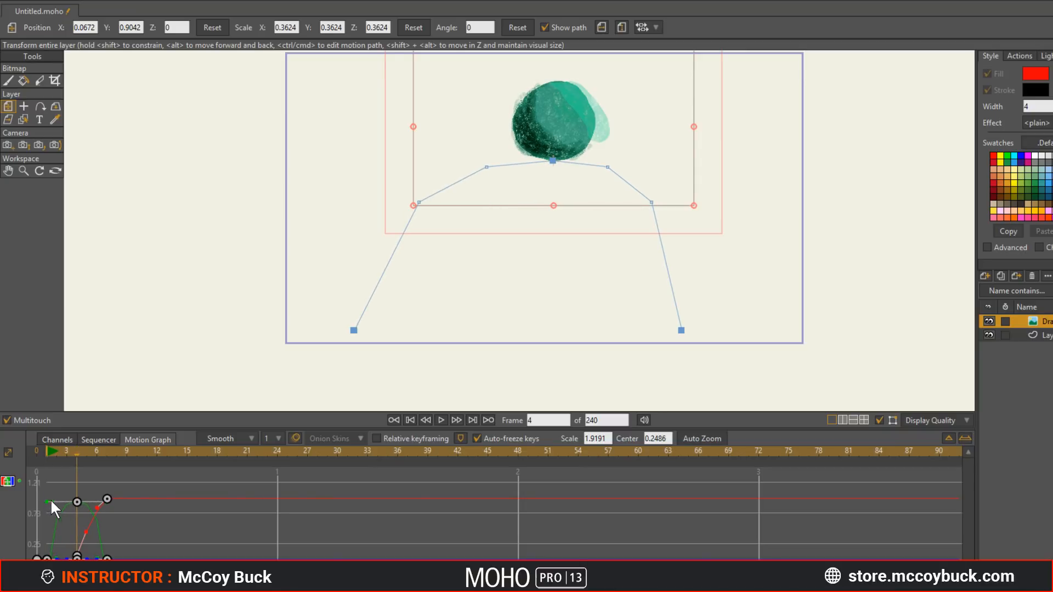
Step: Play the ball's reshaped arc from frame 1 and check it at frame 2
click(47, 457)
key(space)
key(space)
click(54, 453)
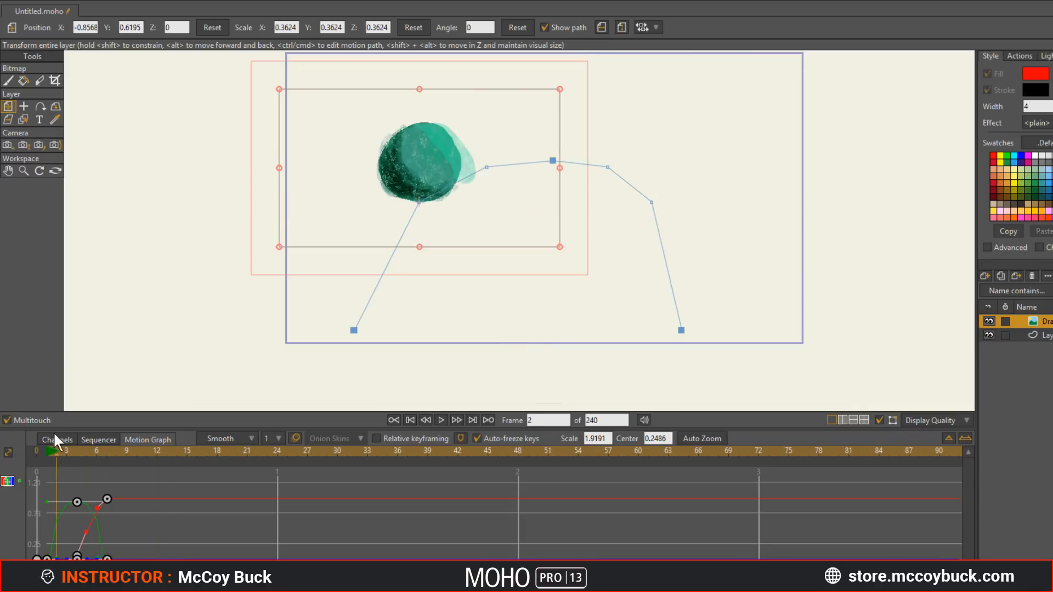
Step: Return to the keyframe channels and slow the bounce by moving the frame 4 key to frame 7 and the last key to frame 13
drag(54, 432, 59, 439)
click(58, 438)
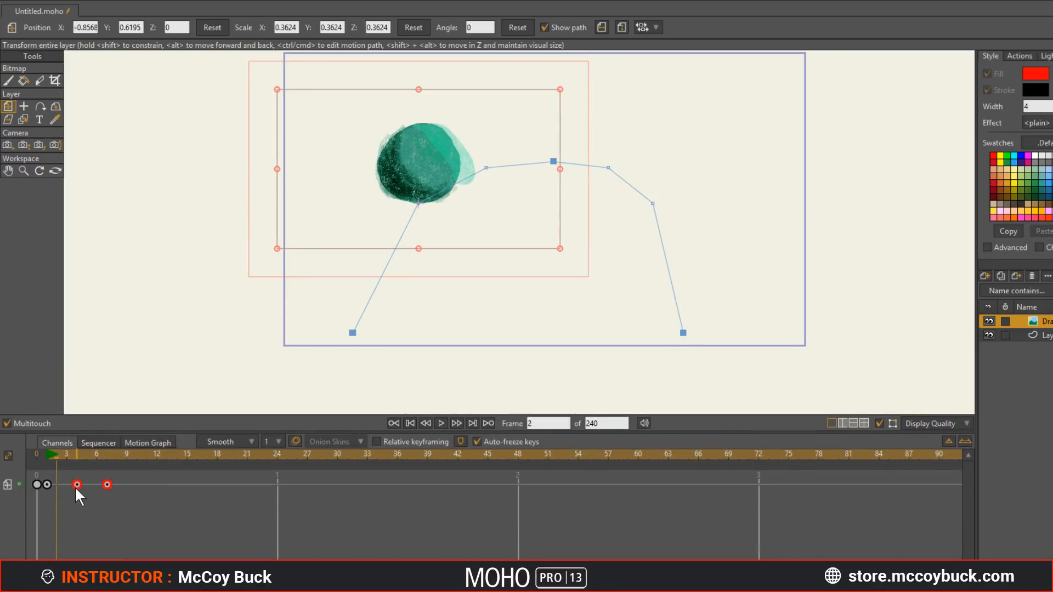
drag(69, 479, 168, 511)
drag(77, 485, 167, 485)
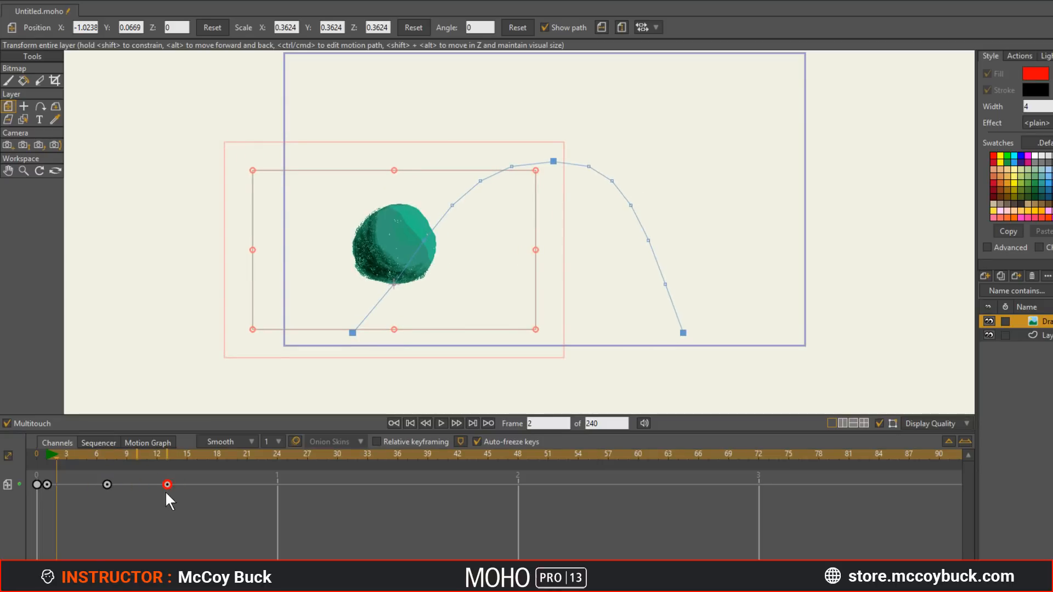
Step: Play the retimed bounce repeatedly from frame 1 to judge its speed
click(127, 526)
drag(61, 453, 47, 462)
click(44, 456)
key(space)
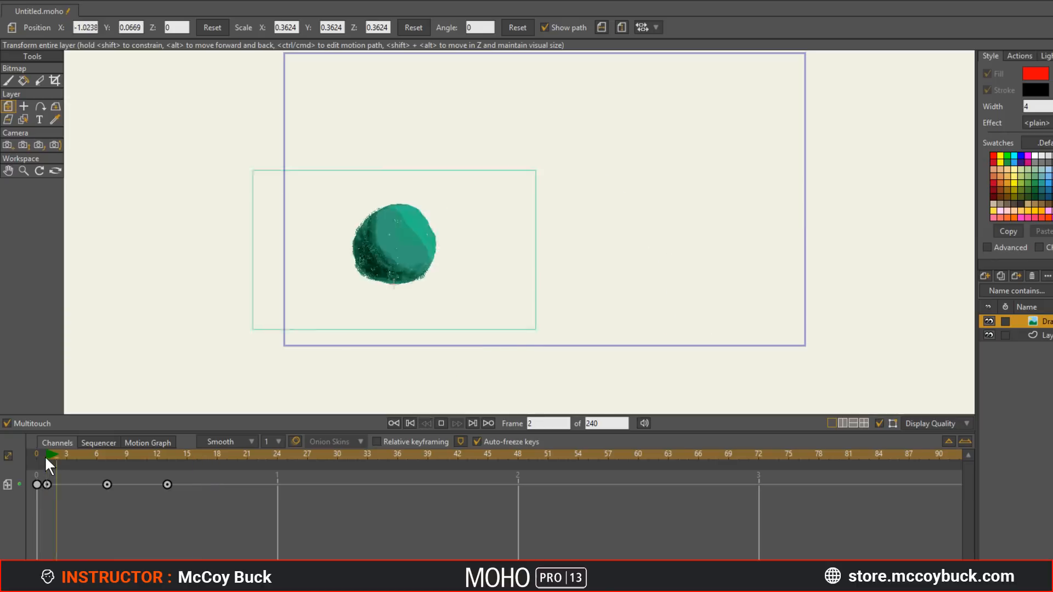
click(44, 456)
key(space)
key(space)
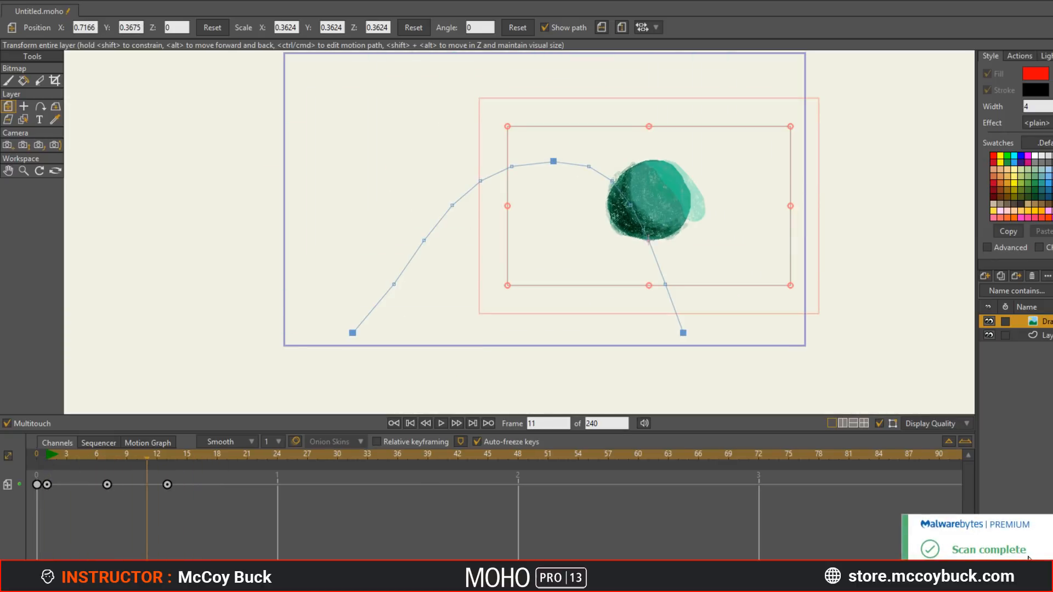
click(51, 456)
key(space)
key(space)
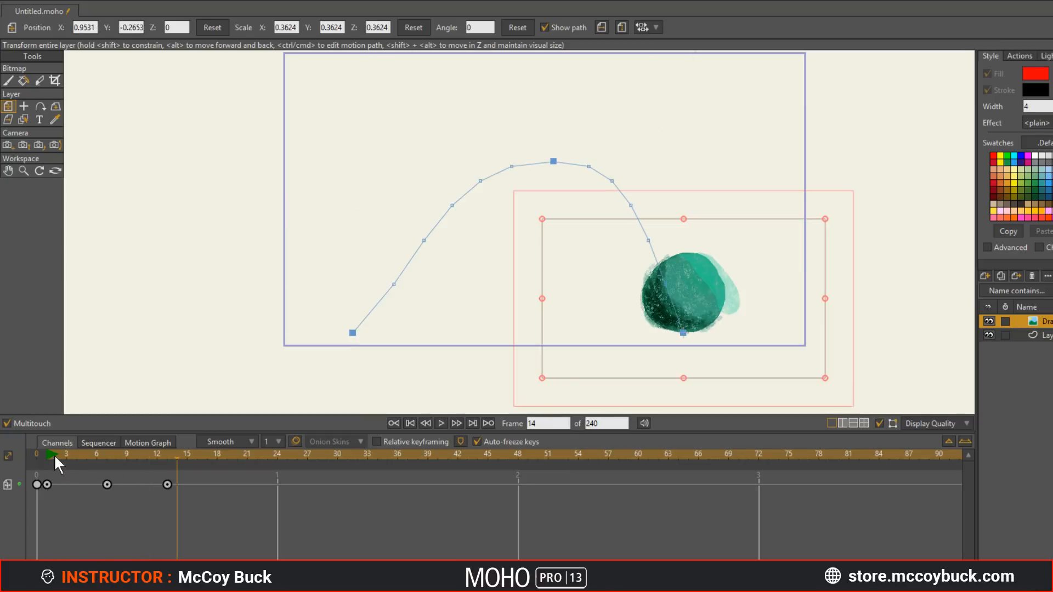
Step: Try squashing the ball to scale X 0.4609, Y 0.2850 at frame 1 and transforming it at frame 7, and undo both changes
click(51, 455)
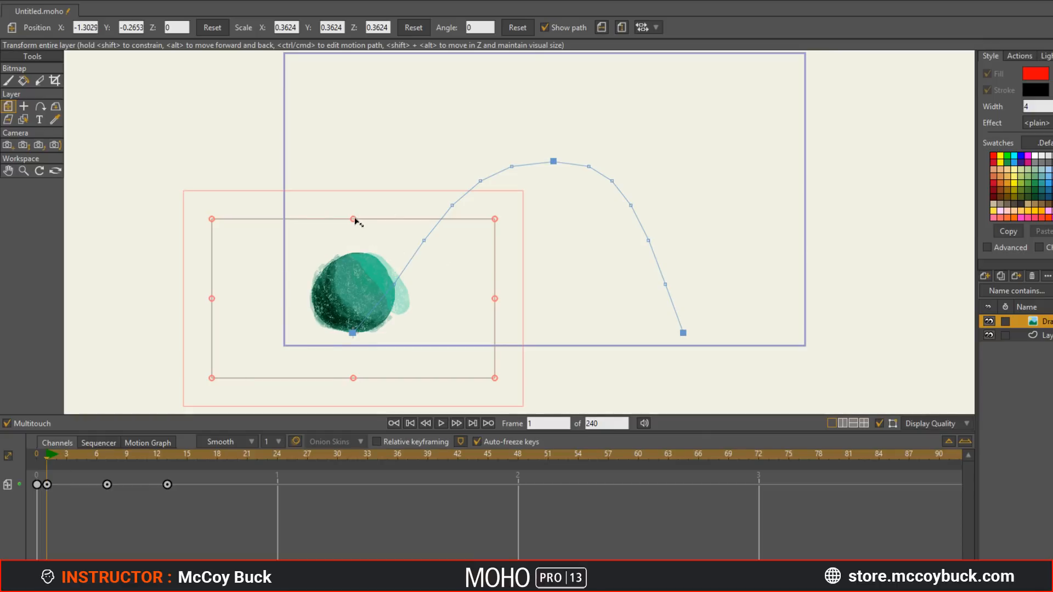
drag(354, 219, 379, 248)
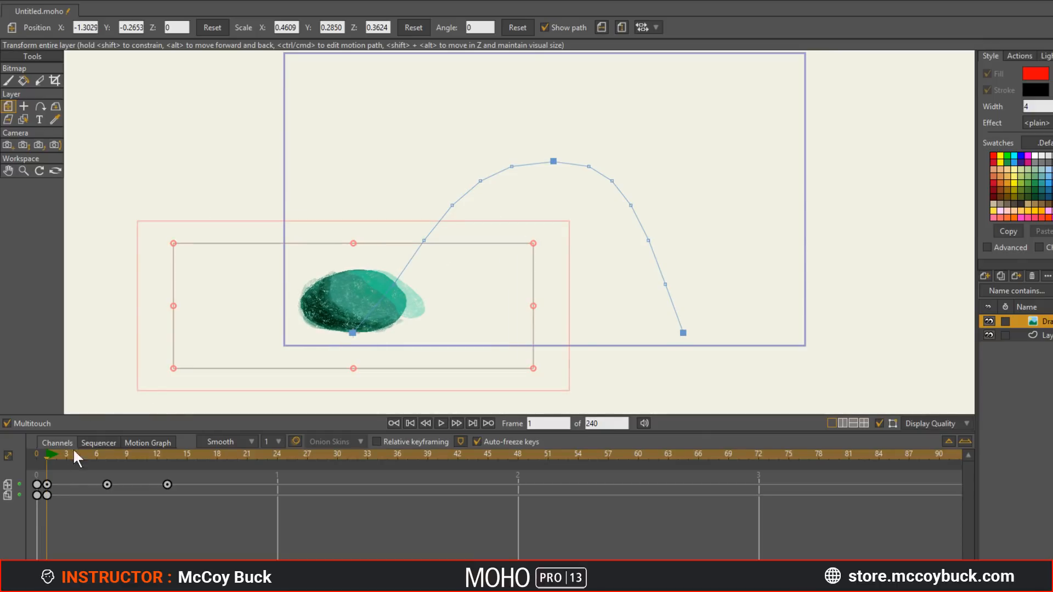
drag(46, 457, 107, 456)
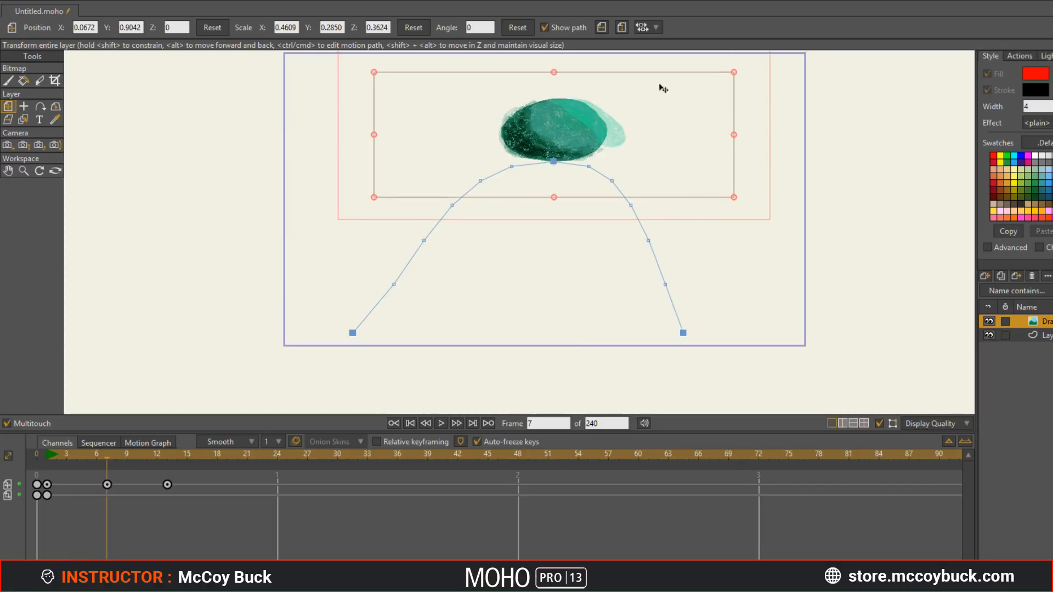
drag(739, 197, 644, 205)
key(ctrl+z)
key(ctrl+z)
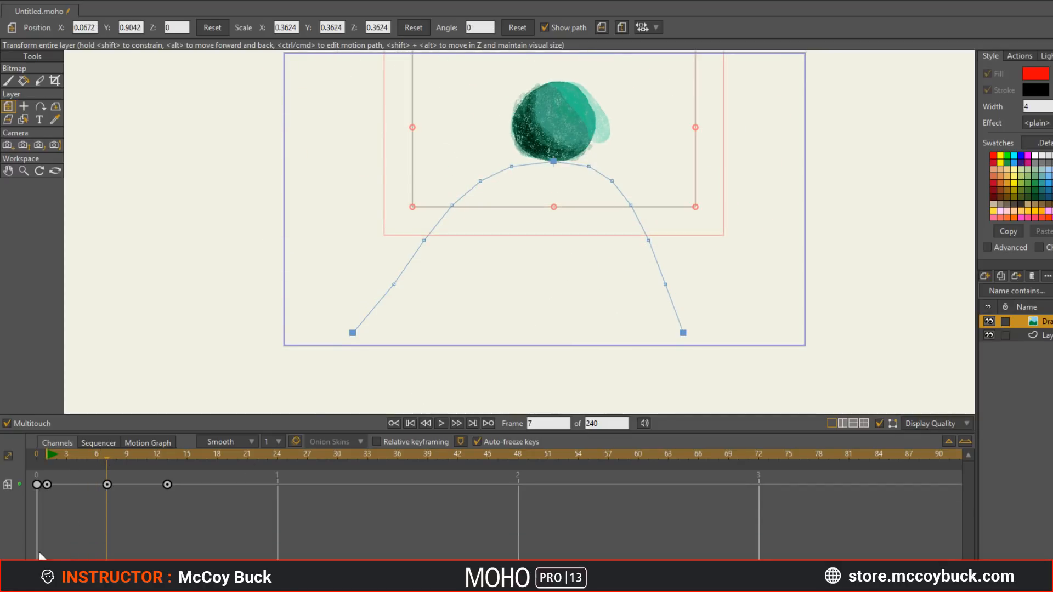
Step: Set the layer's origin to the centre of the ball at frame 0
drag(109, 455, 15, 469)
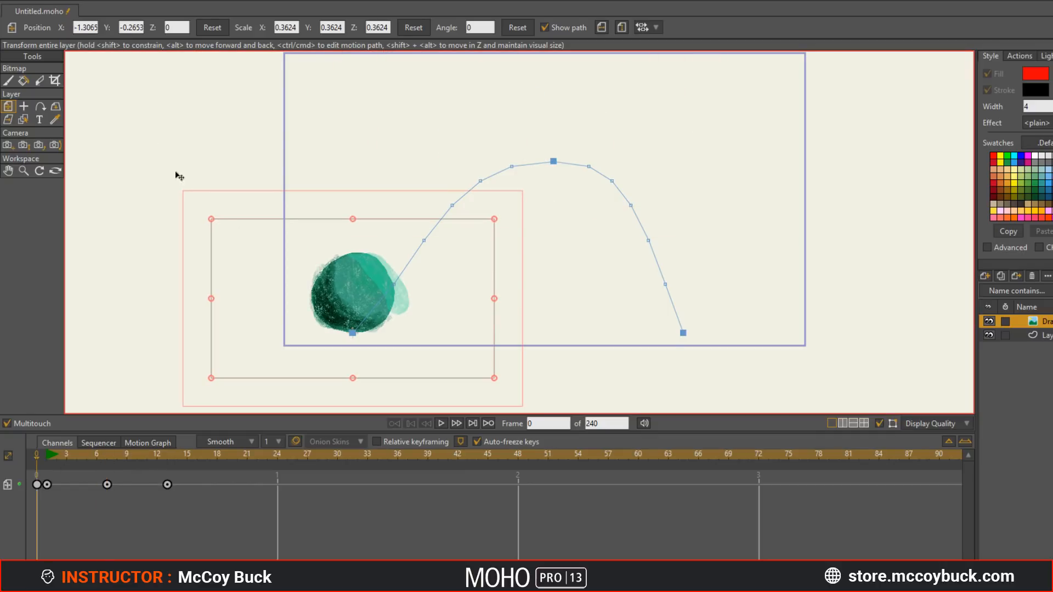
click(24, 106)
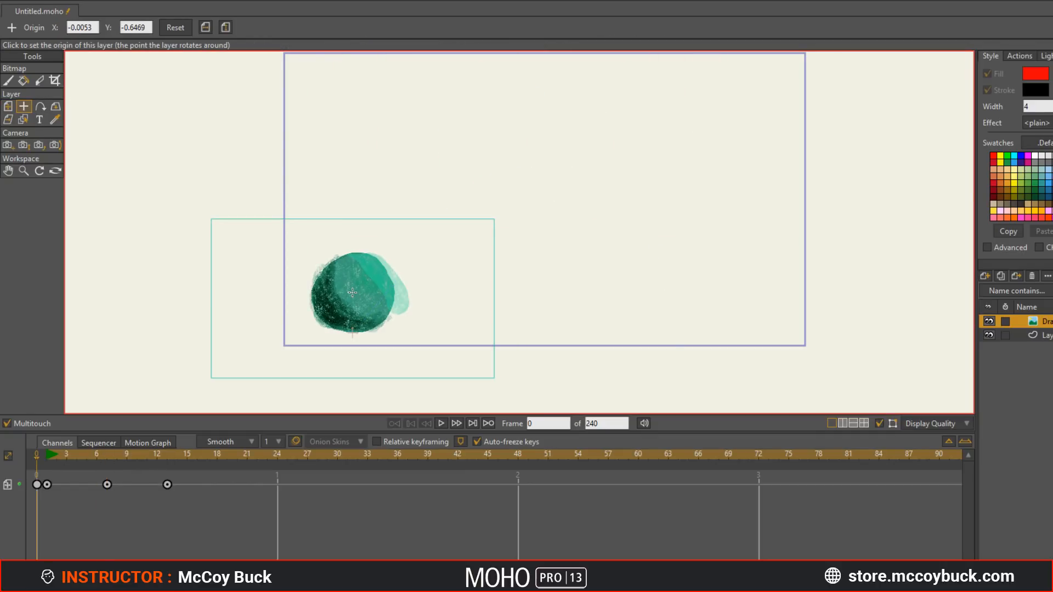
click(352, 292)
Step: With relative keyframing on, select all position keys and lower the whole motion path so the ball sits at Y -0.7747 at frame 1
click(48, 455)
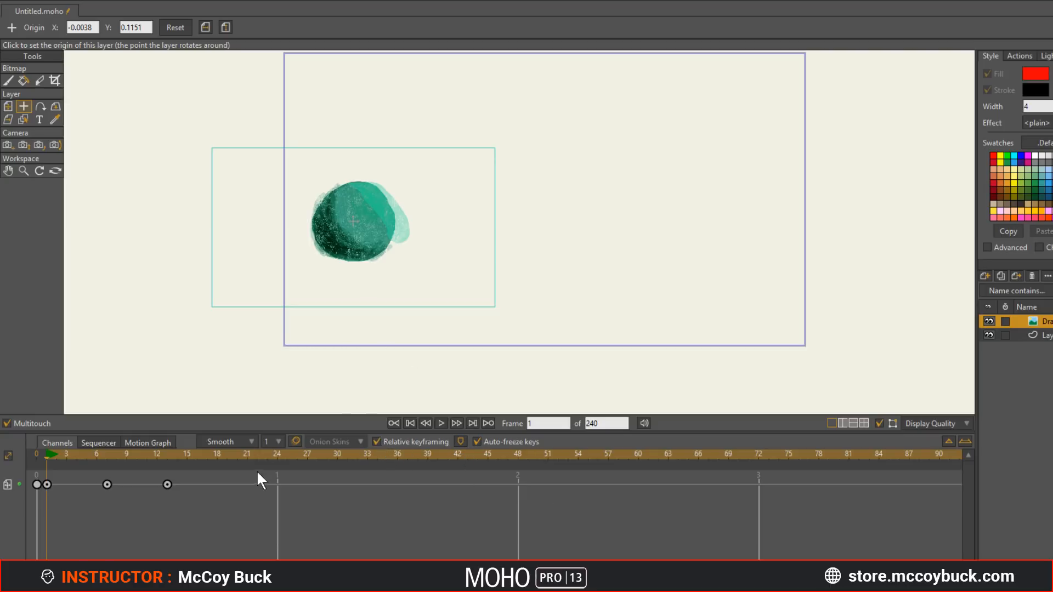
drag(192, 478, 53, 507)
key(m)
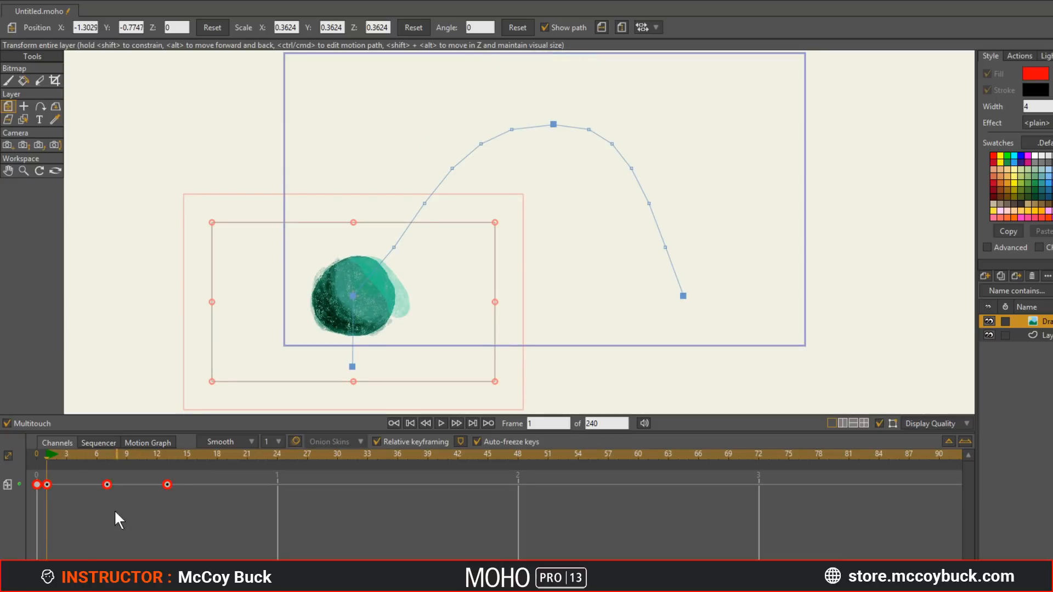
Step: At frame 1, squash the ball to scale X 0.5613, Y 0.2340 and lower it to about Y -0.8431
mouse_move(55, 456)
mouse_down()
mouse_move(89, 456)
mouse_move(32, 468)
mouse_move(45, 464)
mouse_up()
drag(353, 223, 381, 251)
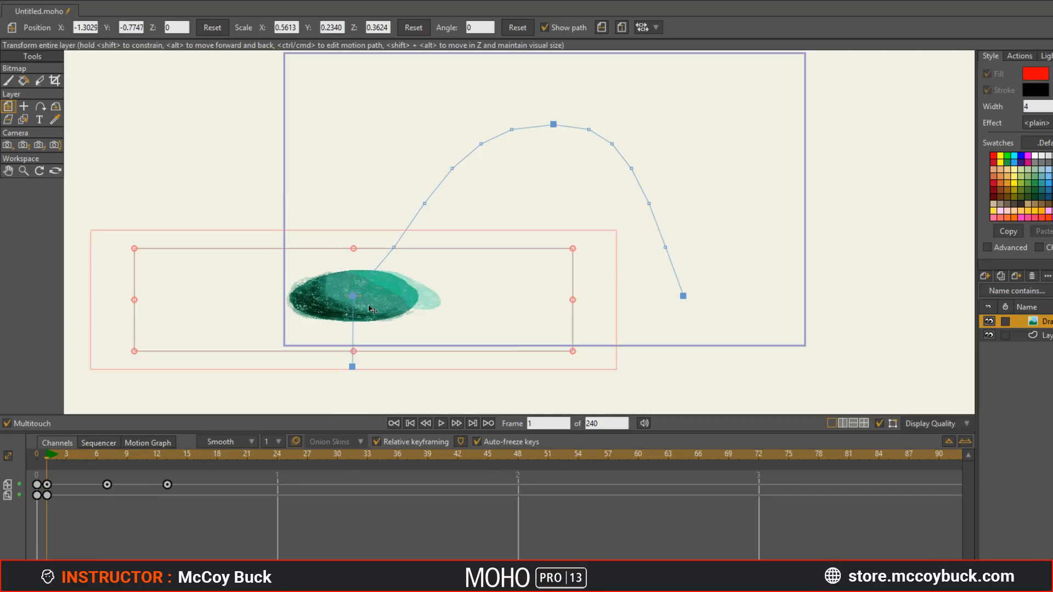
drag(369, 306, 371, 316)
Step: At frame 7, rotate the ball to about -85.73 degrees and rescale it to about X 0.2459, Y 0.5342
drag(54, 456, 107, 454)
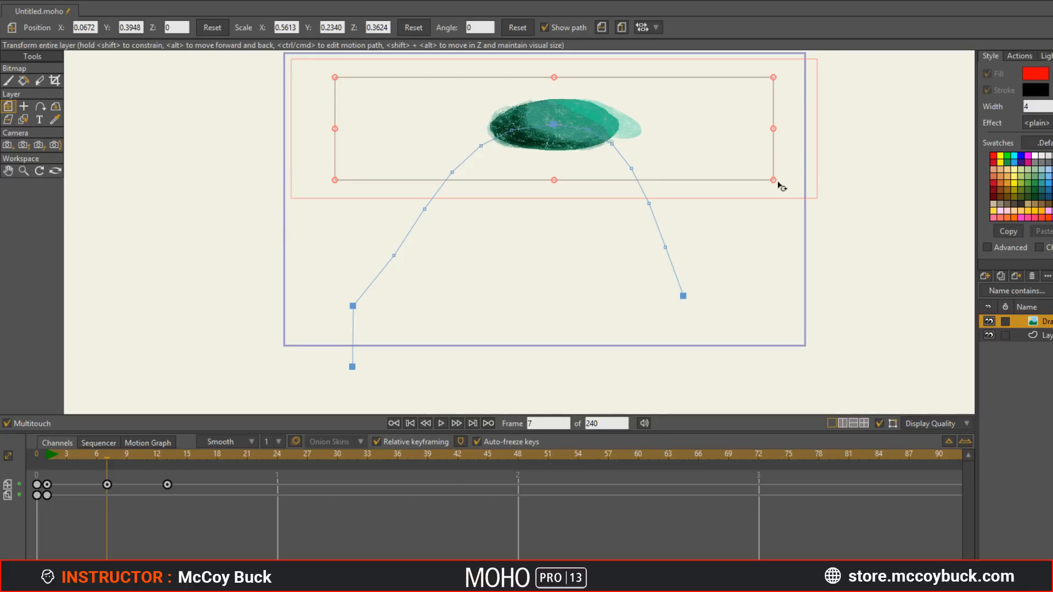
drag(779, 185, 508, 259)
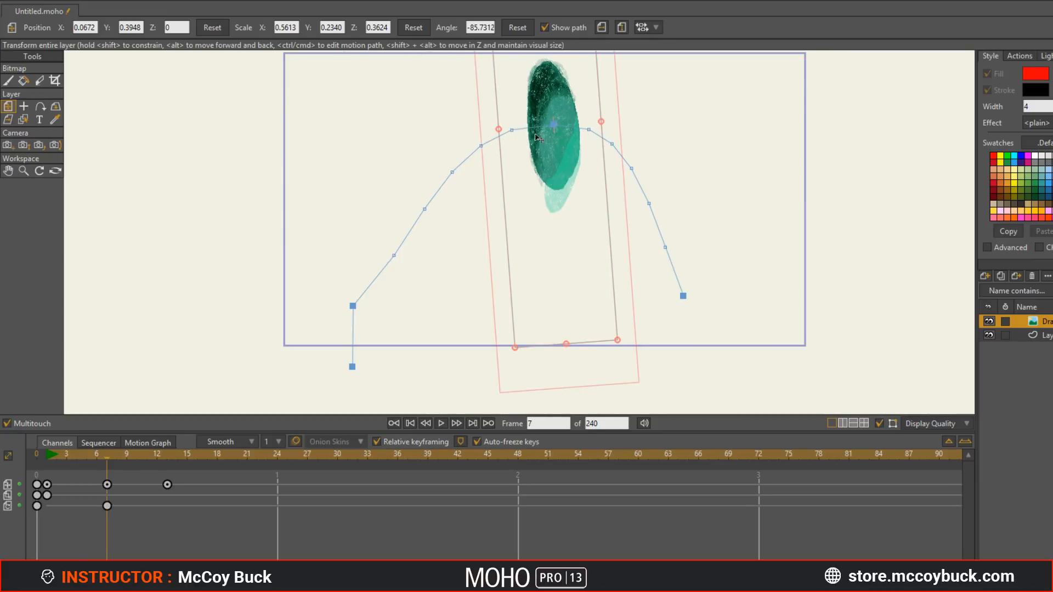
drag(499, 129, 428, 134)
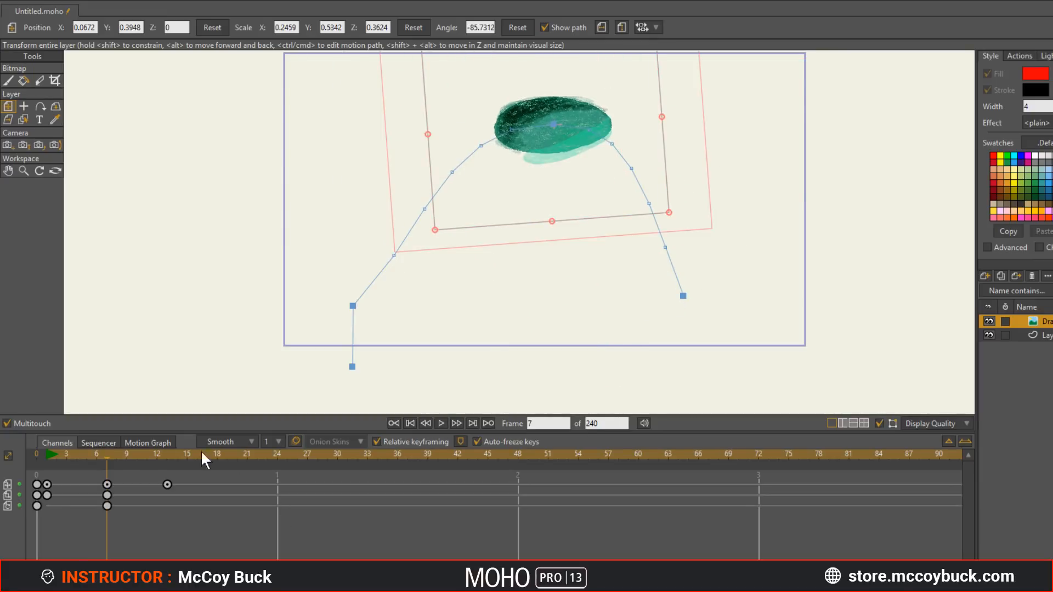
Step: Rotate the ball to about -147.79 degrees at frame 13 and key its current scale at frame 12
click(167, 455)
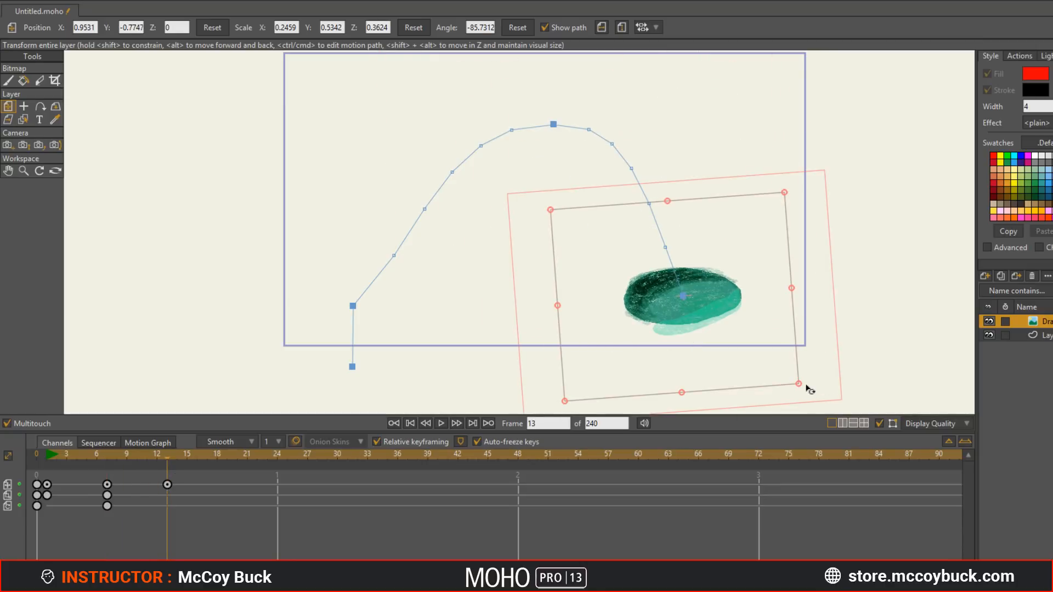
drag(600, 424, 547, 408)
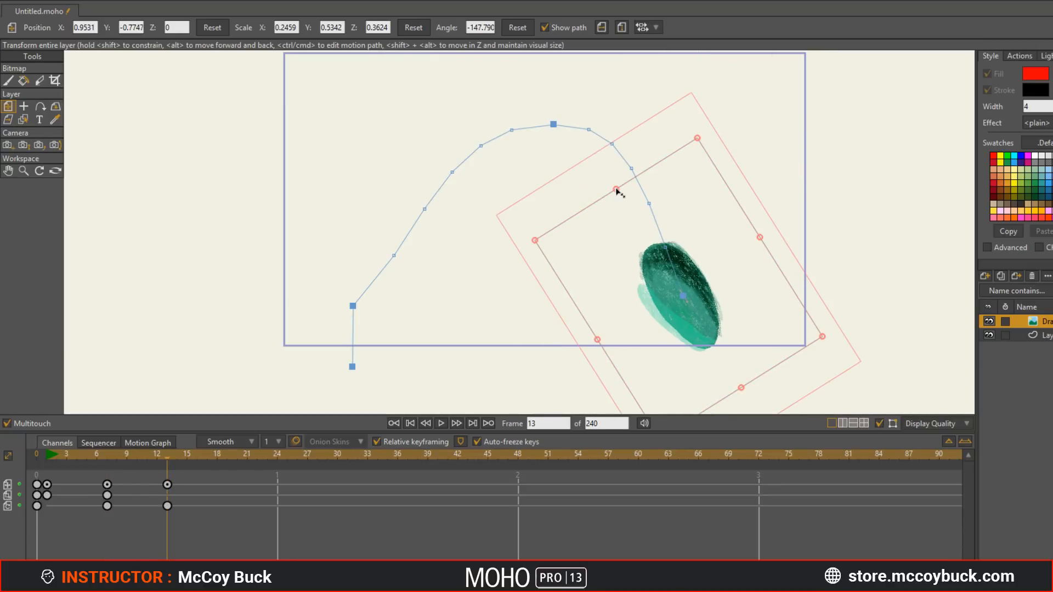
mouse_move(166, 455)
mouse_down()
mouse_move(131, 466)
mouse_move(156, 455)
mouse_up()
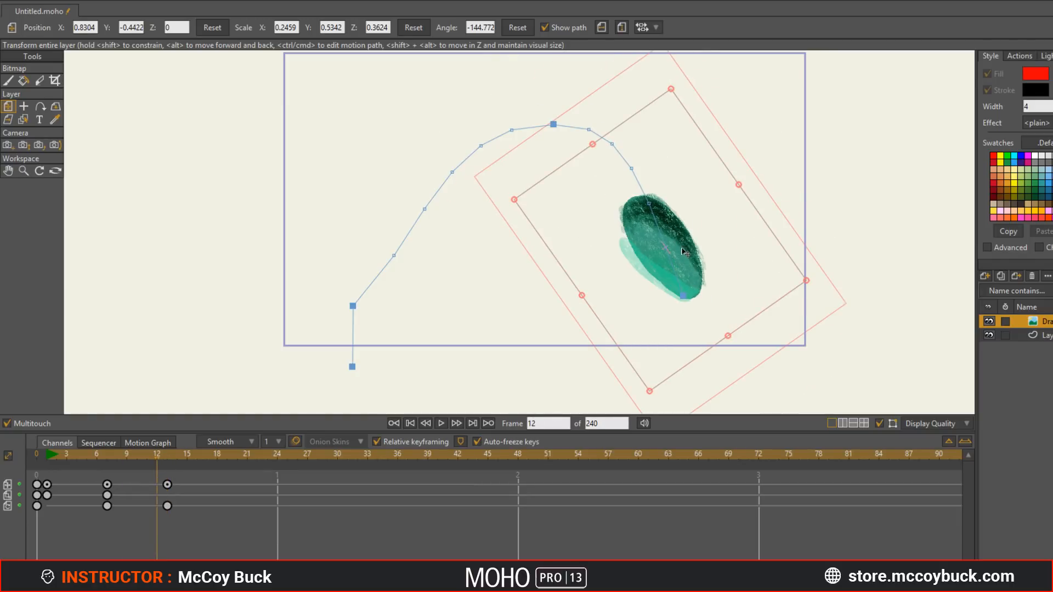
click(154, 443)
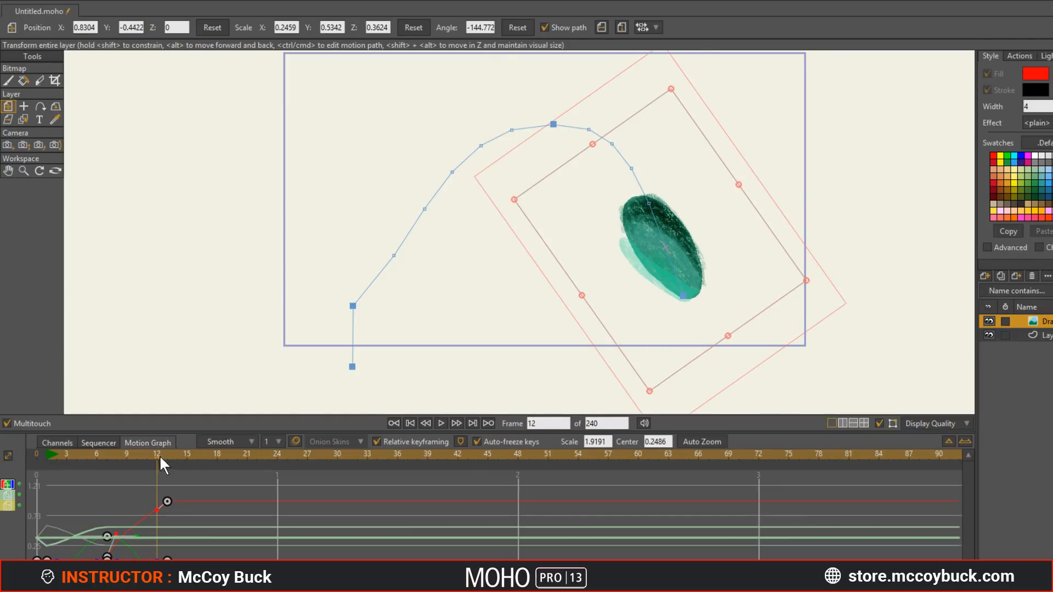
click(61, 443)
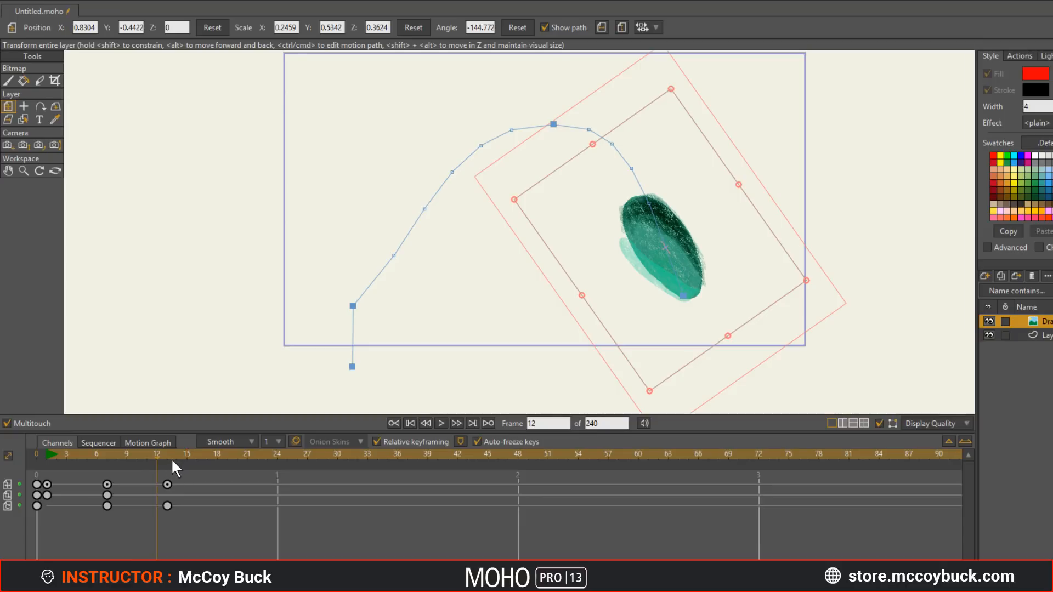
mouse_move(167, 456)
mouse_down()
mouse_move(279, 459)
mouse_move(156, 452)
mouse_move(164, 463)
mouse_up()
drag(649, 392, 649, 392)
Step: At frame 13, squash the ball to about X 0.5763, Y 0.2279 and rotate it level to about -180.14 degrees
click(167, 454)
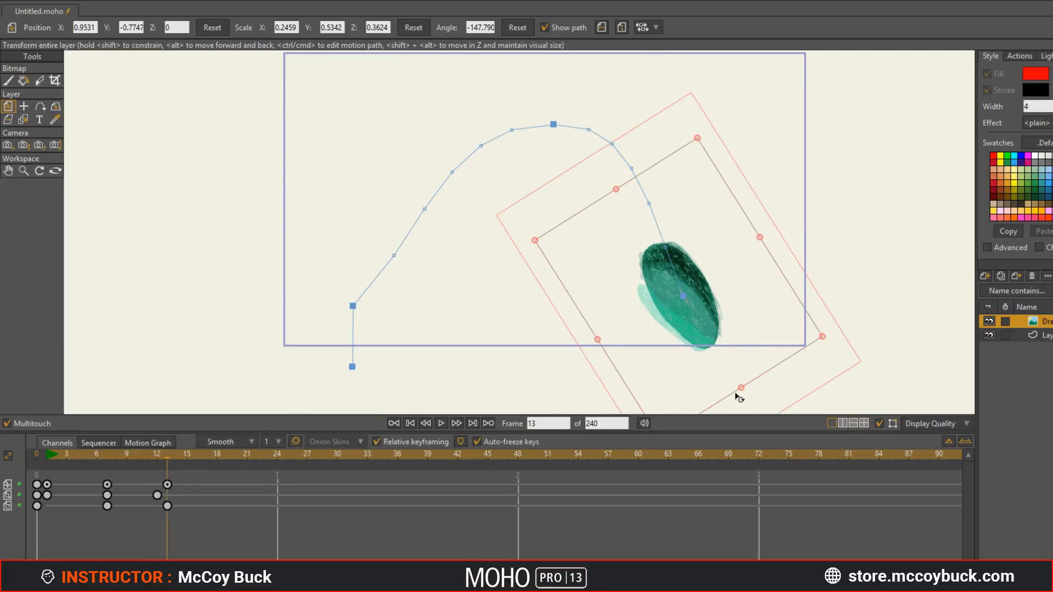
mouse_move(742, 392)
mouse_down()
mouse_move(697, 336)
mouse_move(705, 340)
mouse_up()
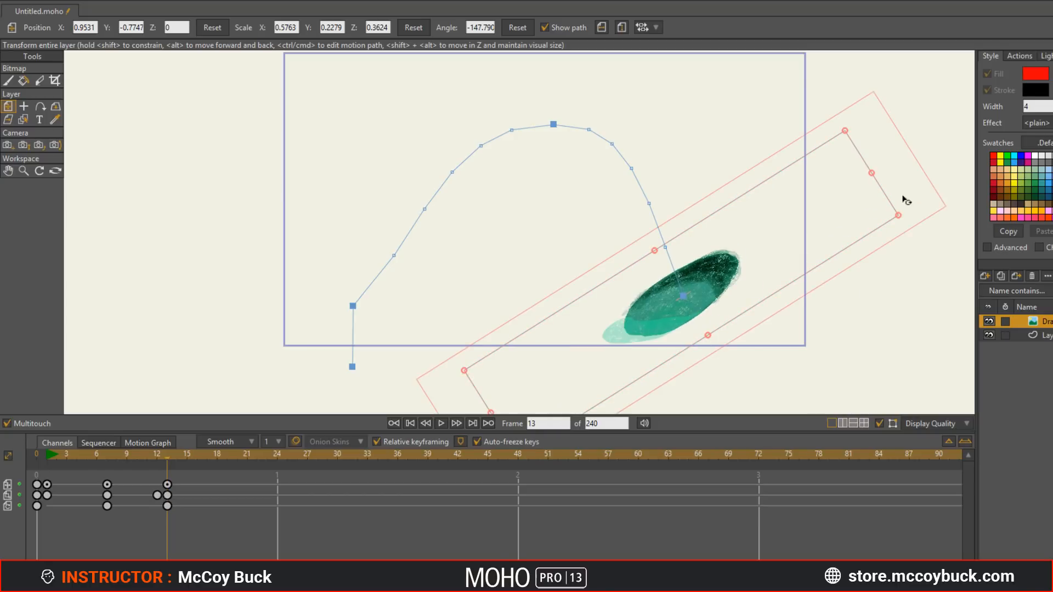
drag(903, 200, 897, 298)
Step: Reset the ball's rotation angle and scale at frame 14
click(176, 454)
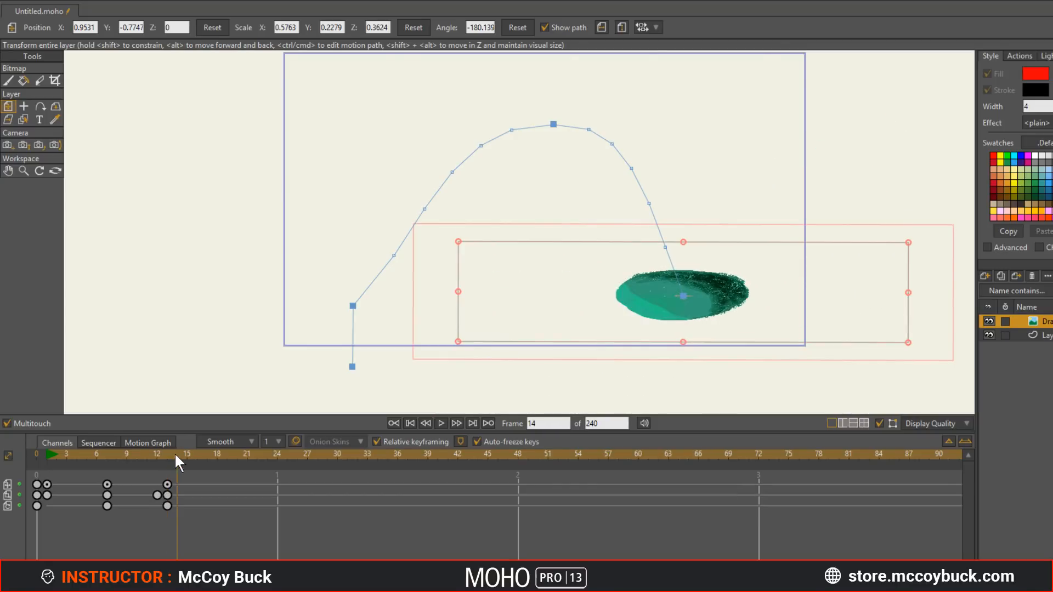
click(506, 29)
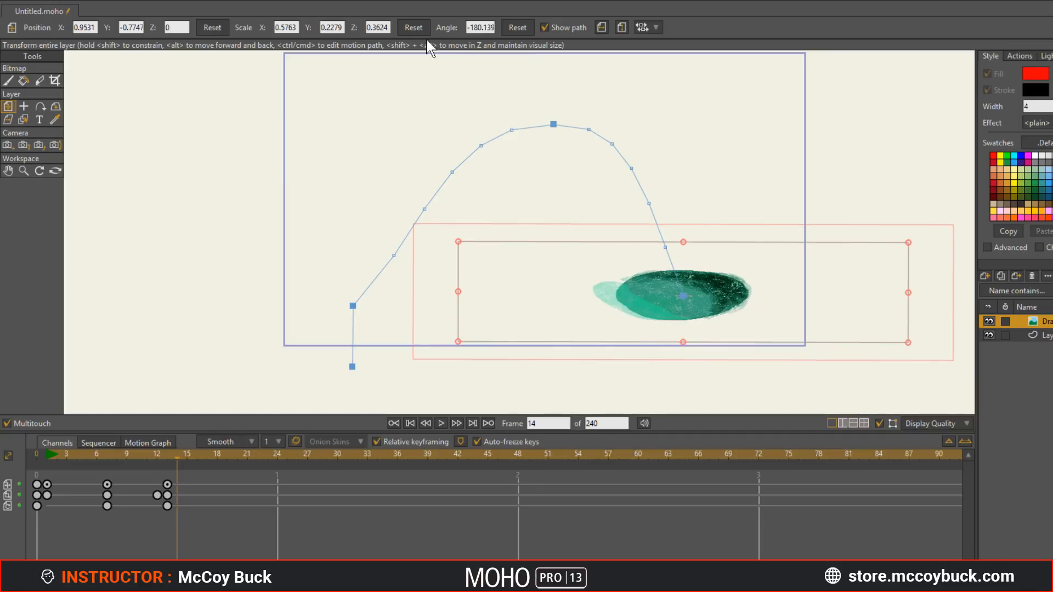
click(414, 27)
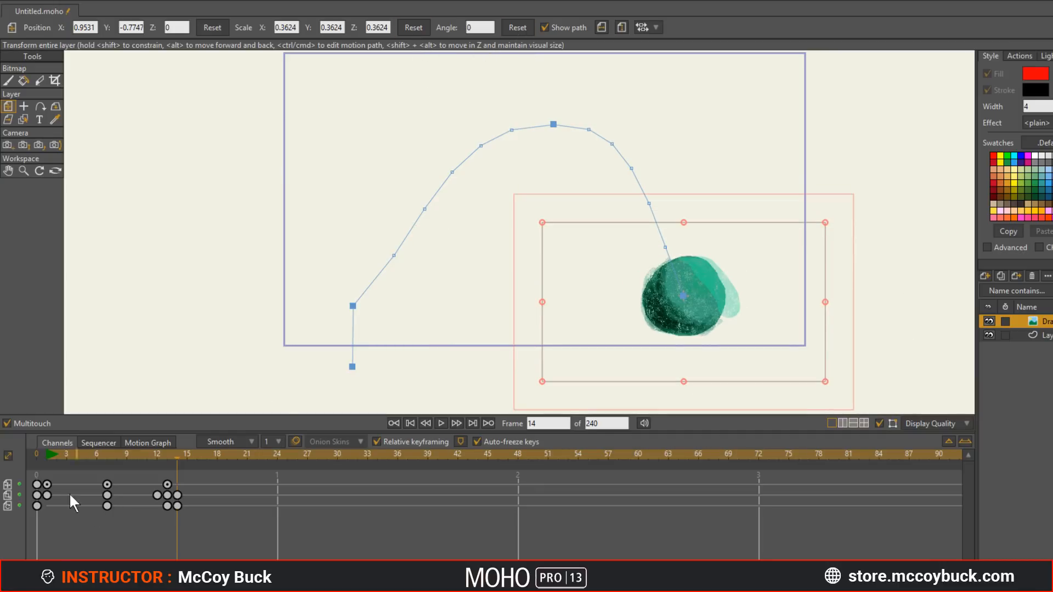
Step: Play the squash-and-stretch bounce from frame 1 with the canvas view slightly enlarged
click(46, 450)
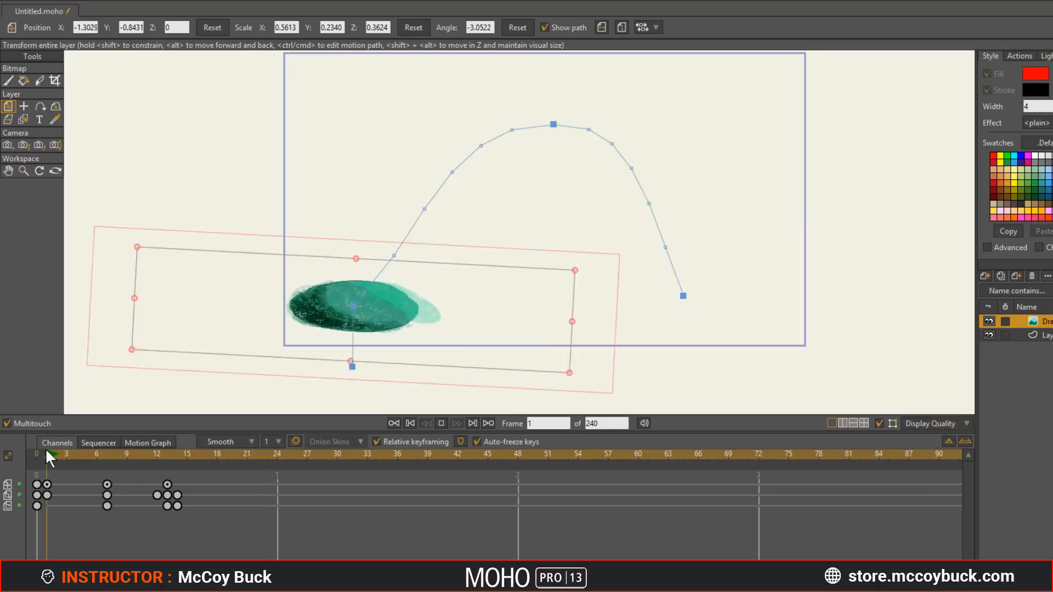
scroll(317, 185, down, 1)
scroll(319, 269, up, 2)
key(space)
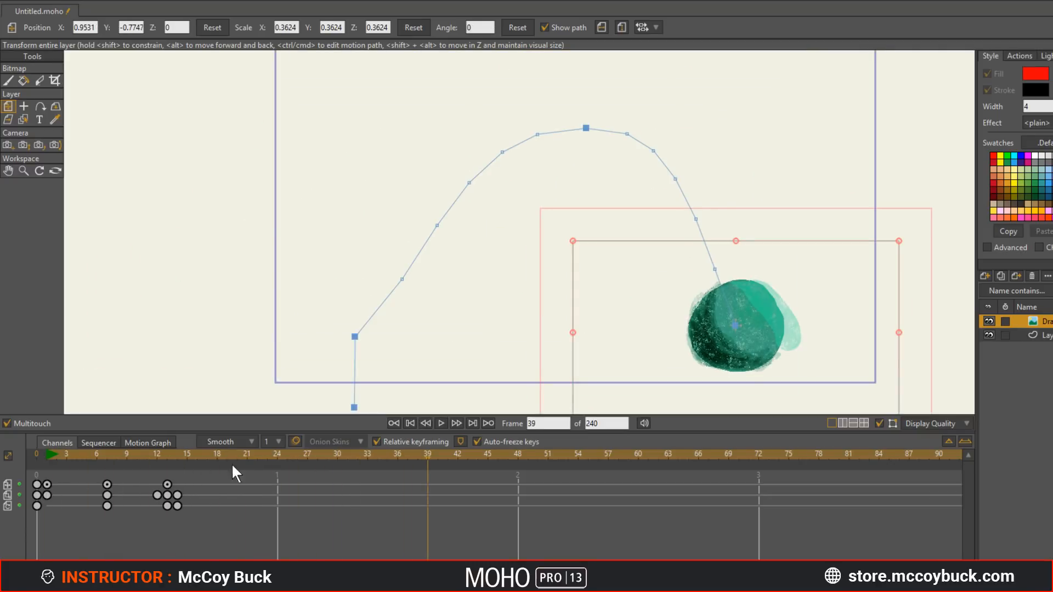
Step: End the playback range at frame 17 and watch the squash-and-stretch bounce loop with the whole project frame in view
alt+right_click(207, 456)
key(space)
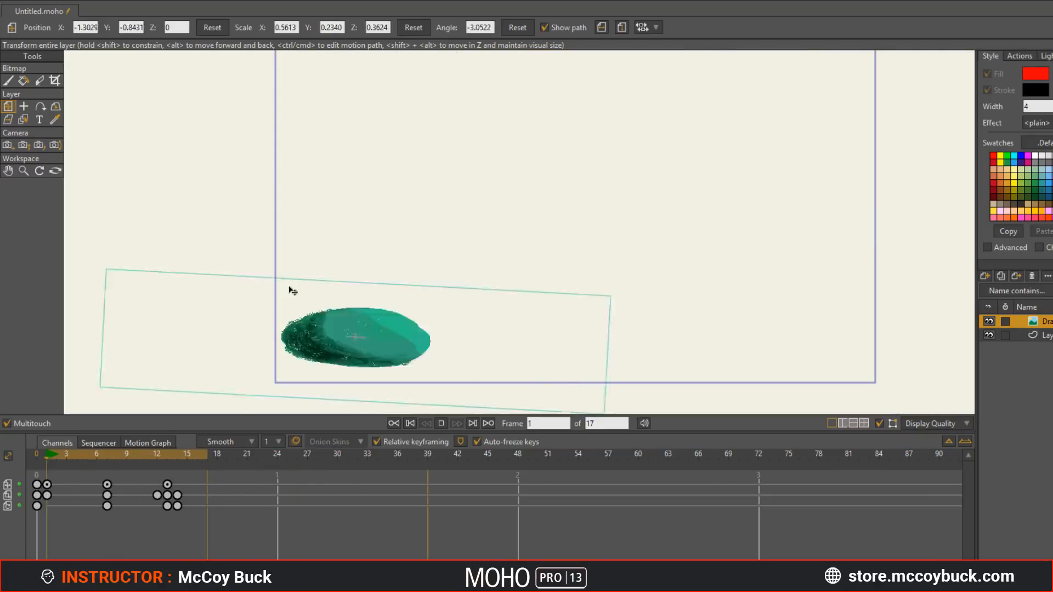
scroll(280, 285, down, 1)
mouse_move(280, 285)
mouse_down()
mouse_move(267, 308)
mouse_move(270, 275)
mouse_up()
scroll(269, 311, up, 1)
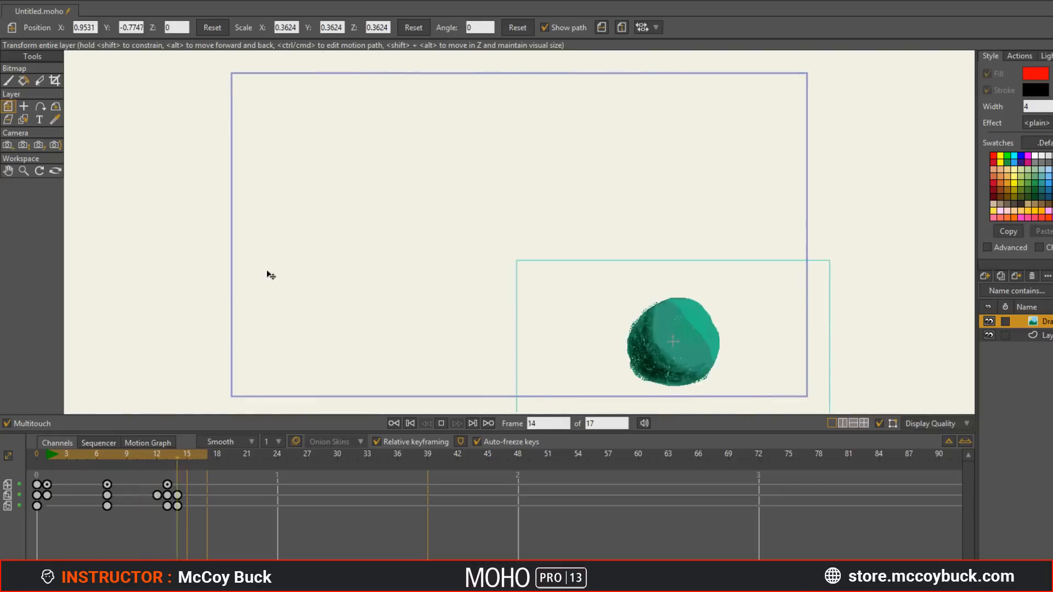
key(space)
Step: Delete all of the ball's animation keyframes and extend the playback range to frame 72
drag(199, 476, 29, 560)
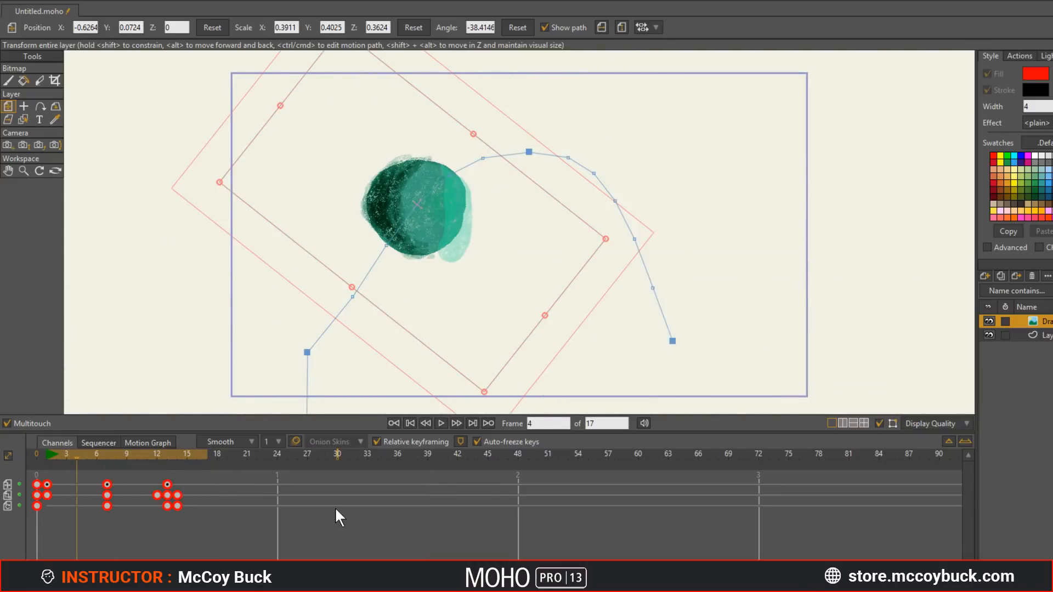
key(Delete)
alt+right_click(762, 459)
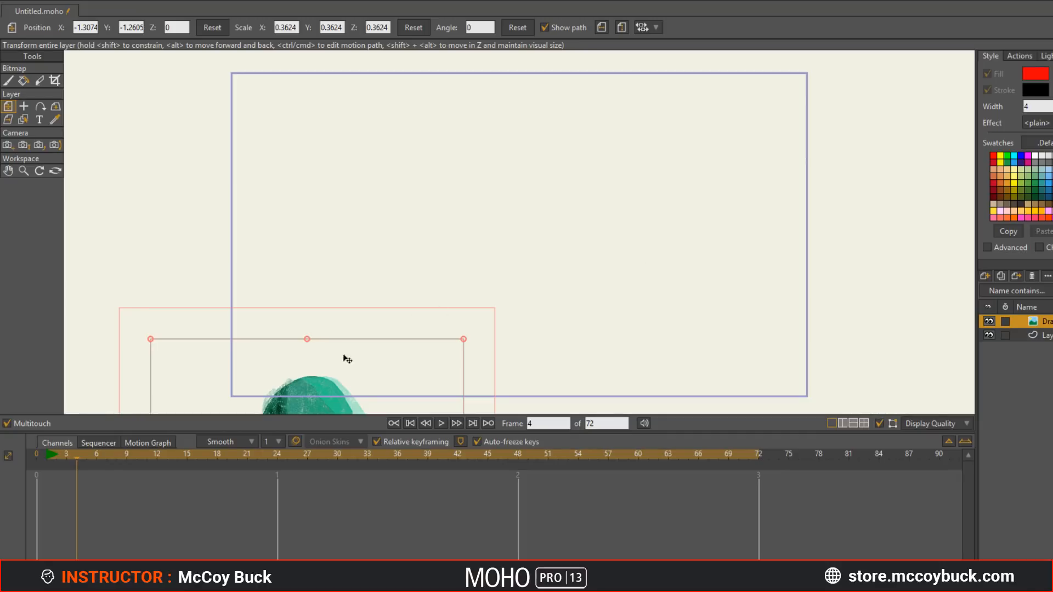
drag(346, 359, 578, 234)
drag(99, 478, 1, 524)
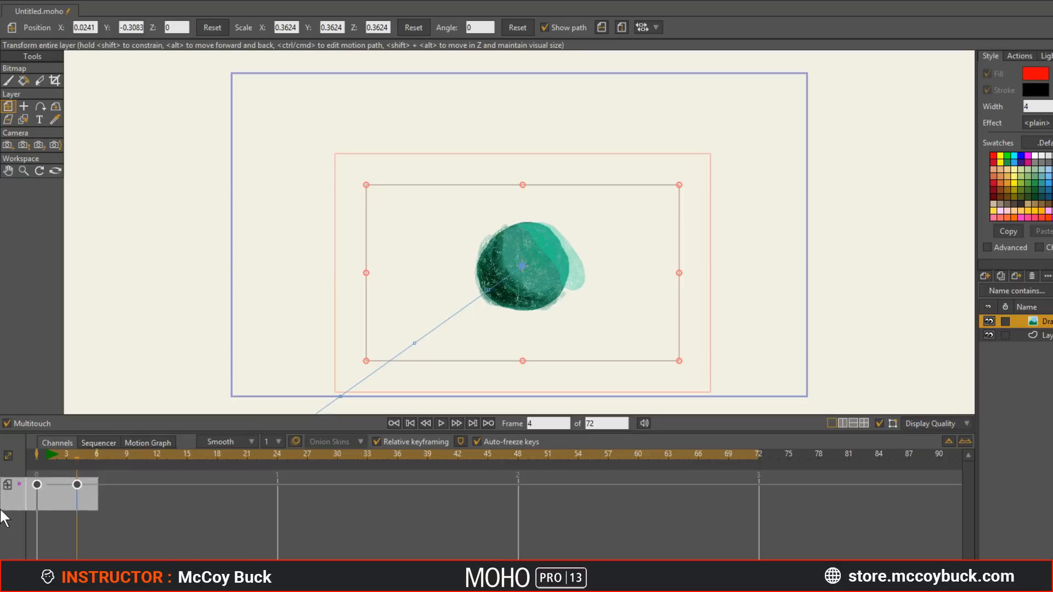
key(Delete)
Step: At frame 0, move the ball layer to about X -0.0185, Y -0.2115, near the middle of the project frame
click(36, 459)
drag(323, 395, 532, 226)
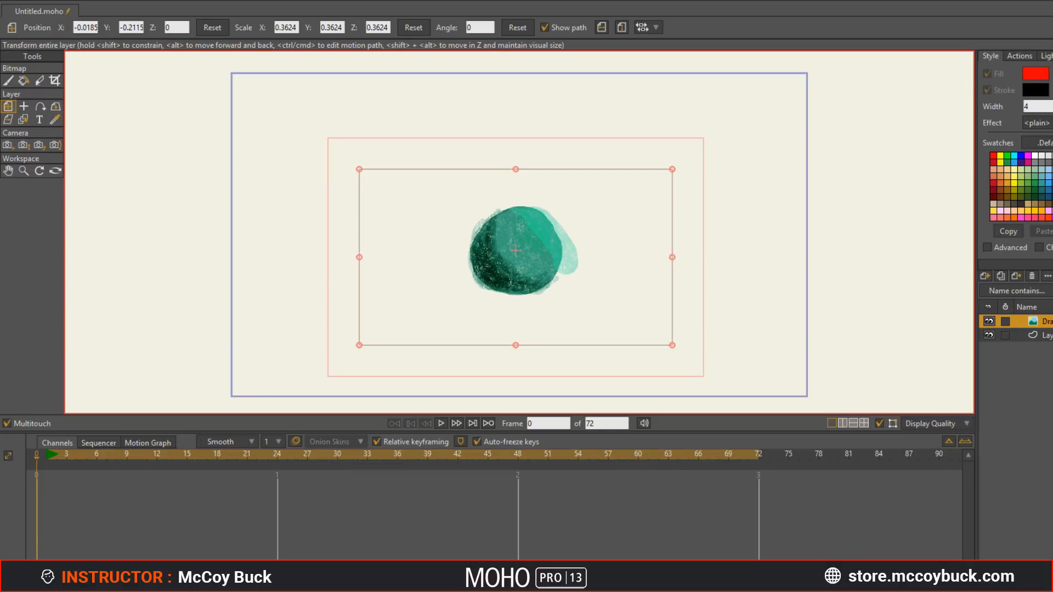
Step: Review the creation options for a new Image layer and dismiss them without creating the layer
click(986, 276)
key(Escape)
click(985, 277)
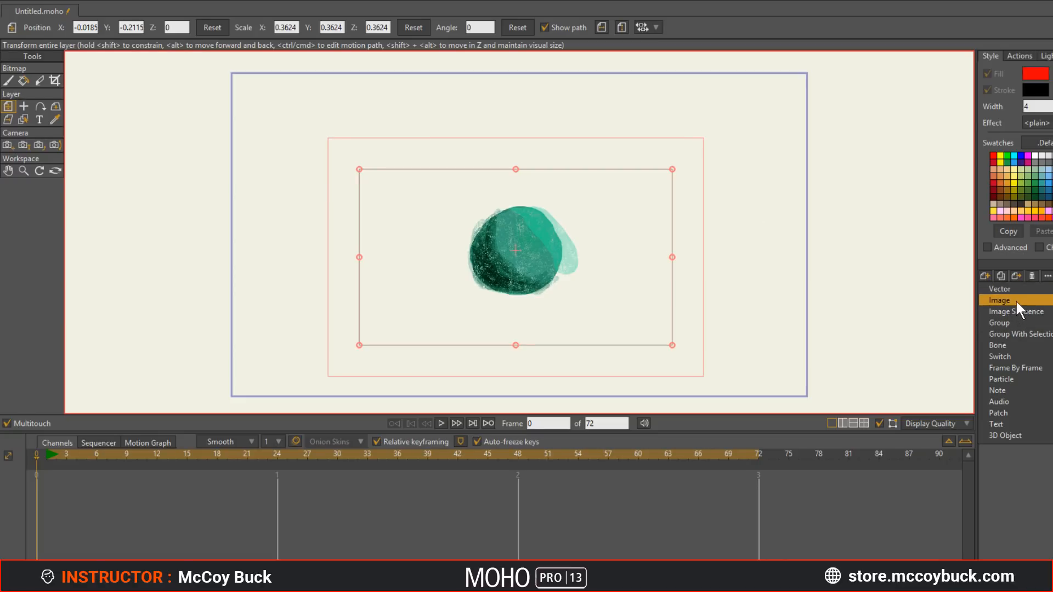
click(1016, 300)
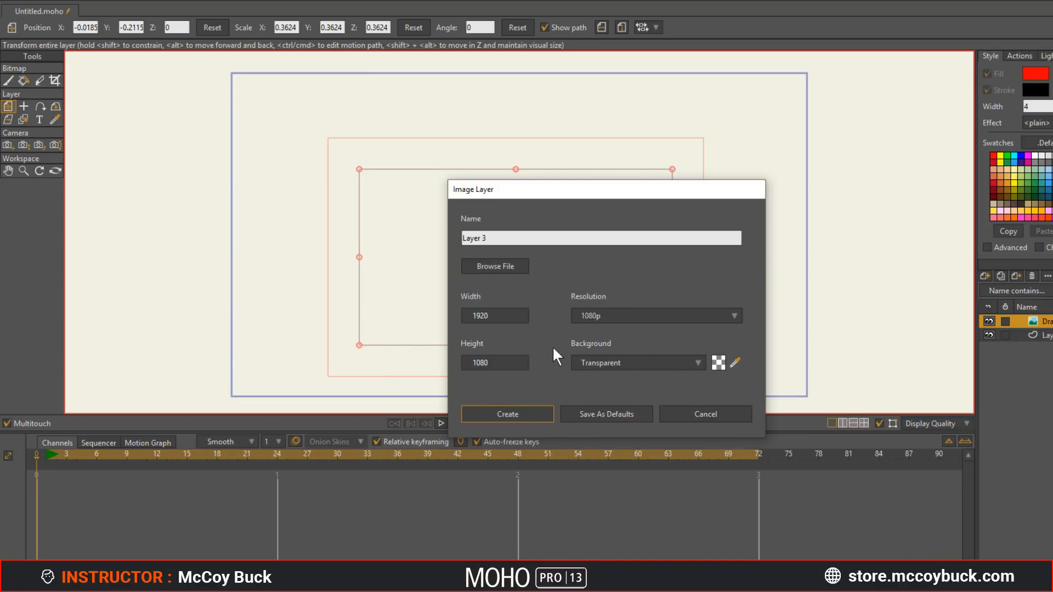
click(738, 415)
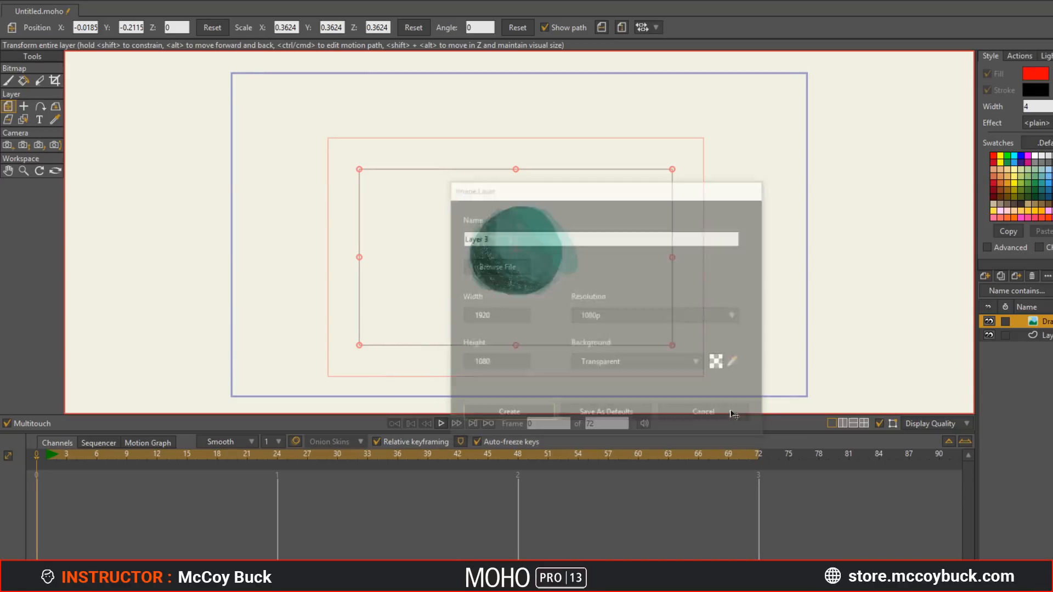
Step: Activate the bitmap Brush, and search the Moho 13 user manual PDF in the browser for "lock transparency"
click(8, 80)
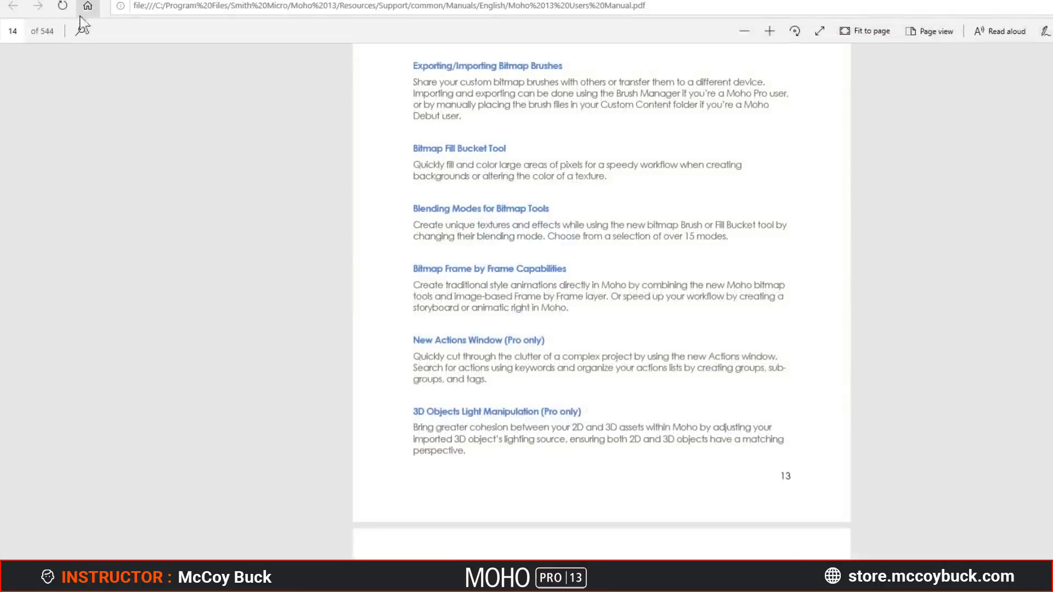
key(ctrl+f)
text(lock trans)
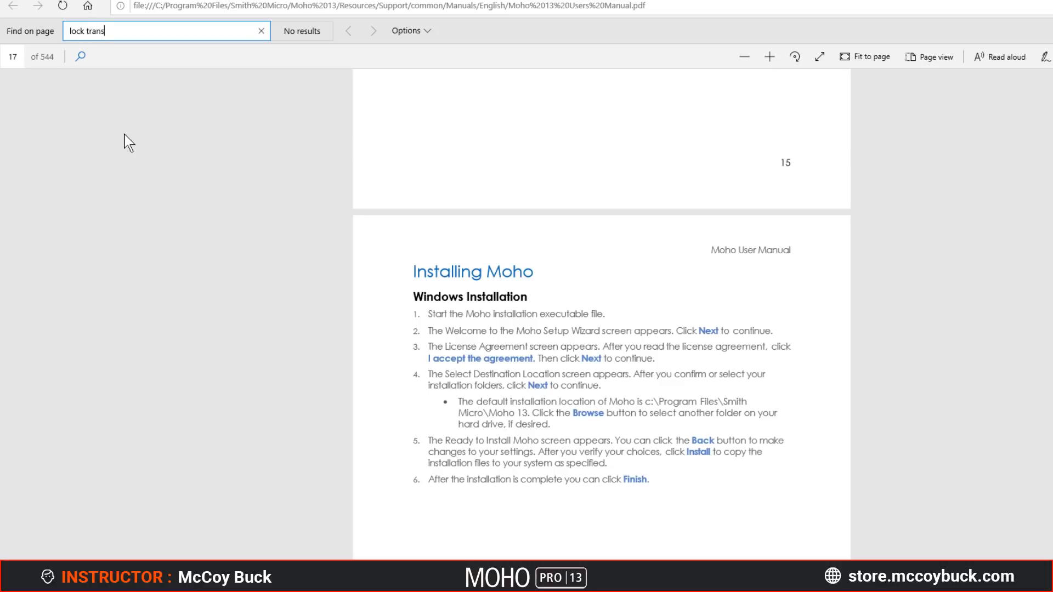
text(parency)
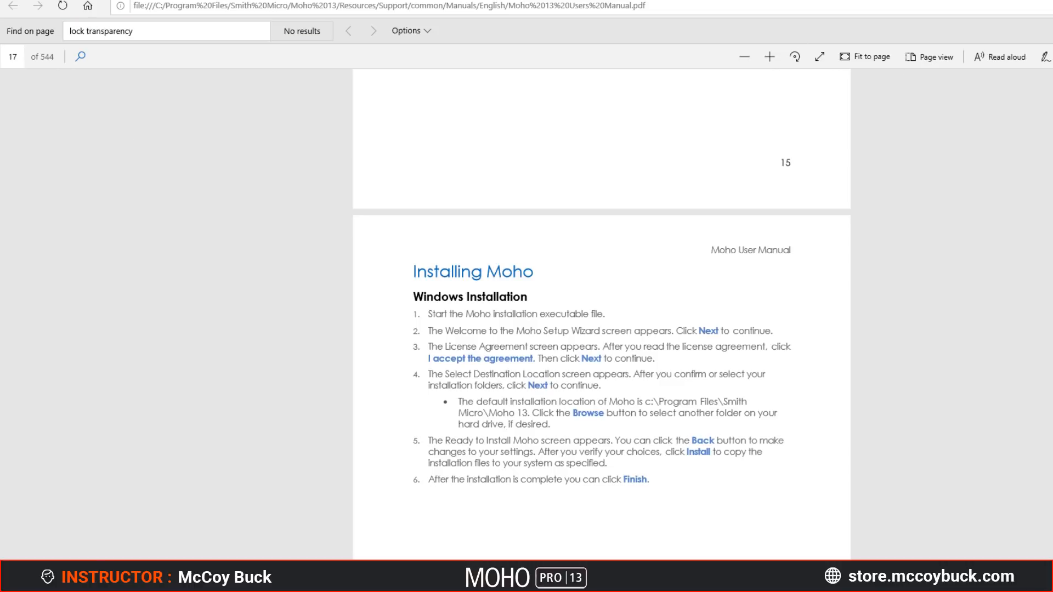
key(Escape)
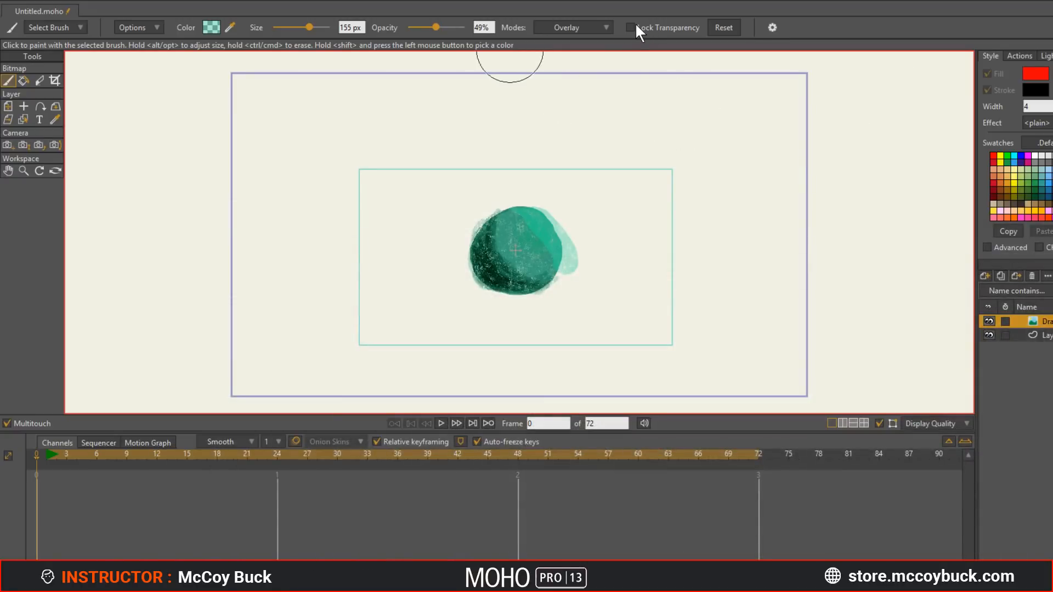
Step: Turn on Lock Transparency for the brush, with the blending mode set to Normal and the size to 34 px
click(635, 26)
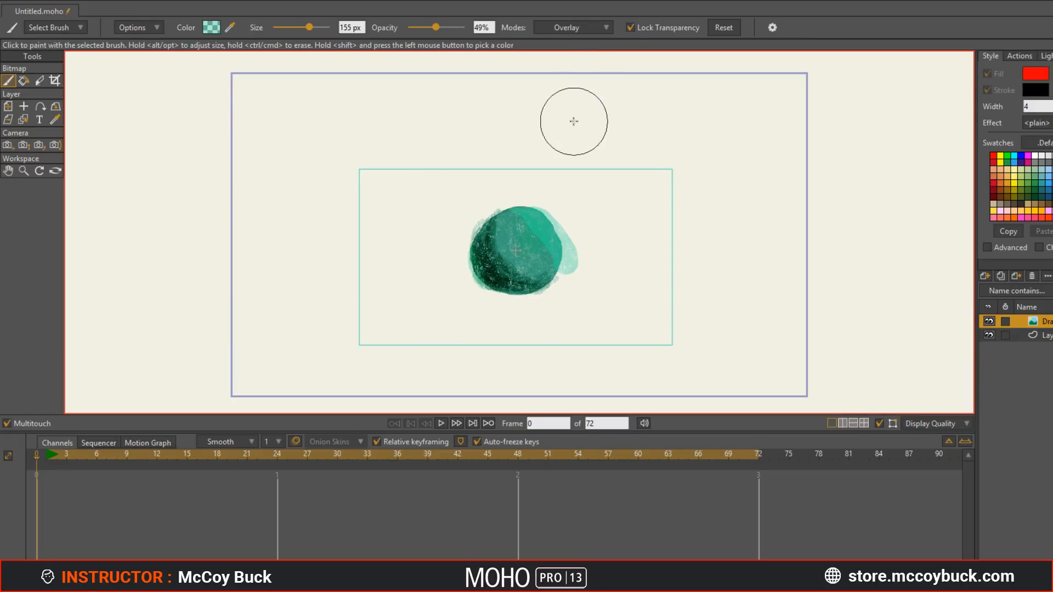
click(588, 28)
click(608, 40)
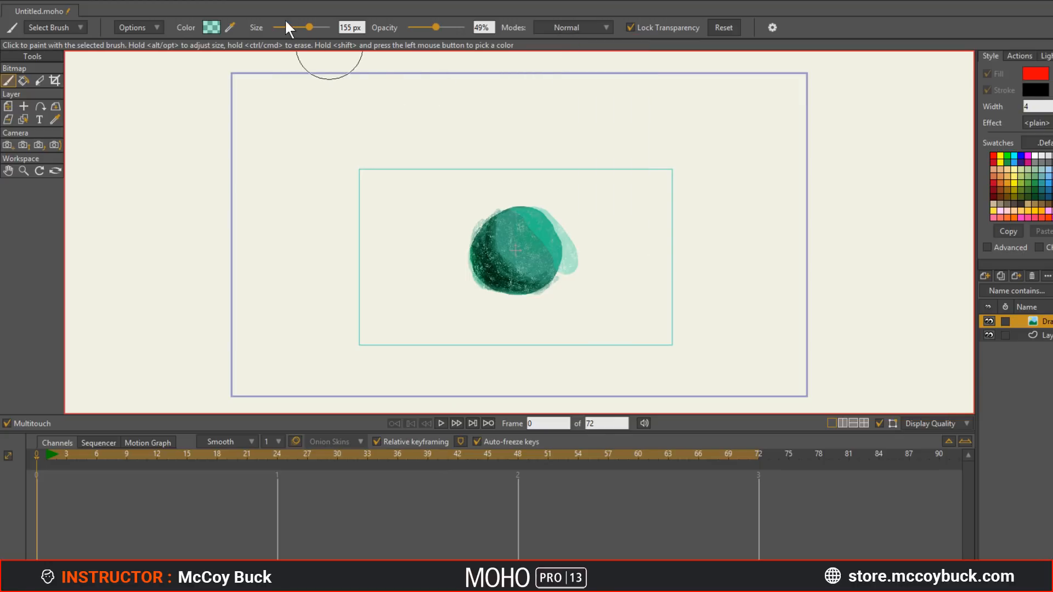
drag(305, 27, 289, 27)
Step: Set the brush colour to dark green 324C44 at full opacity
click(210, 27)
mouse_move(790, 194)
mouse_down()
mouse_move(803, 186)
mouse_move(859, 272)
mouse_move(720, 284)
mouse_move(737, 290)
mouse_move(742, 281)
mouse_up()
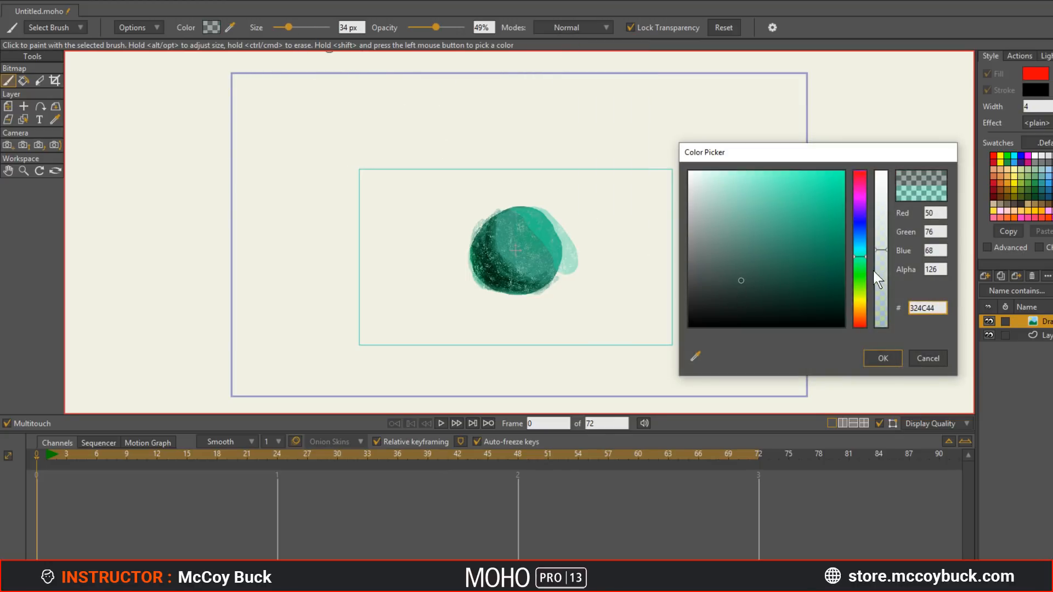
click(882, 172)
click(880, 357)
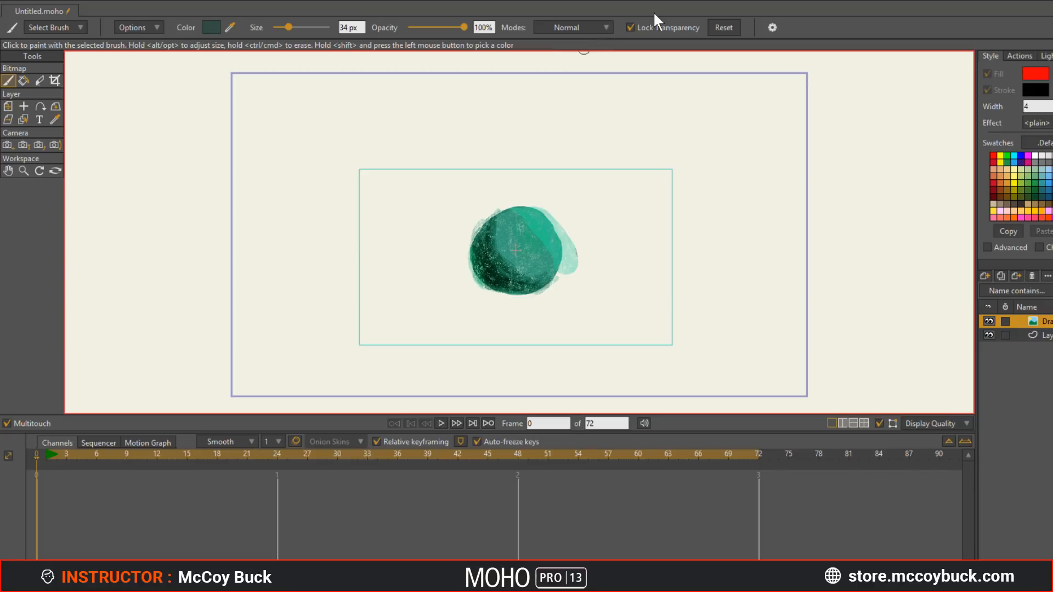
Step: With Lock Transparency off, undo a trial stroke across the ball and paint a filled dark green blob to the ball's right
drag(483, 220, 510, 252)
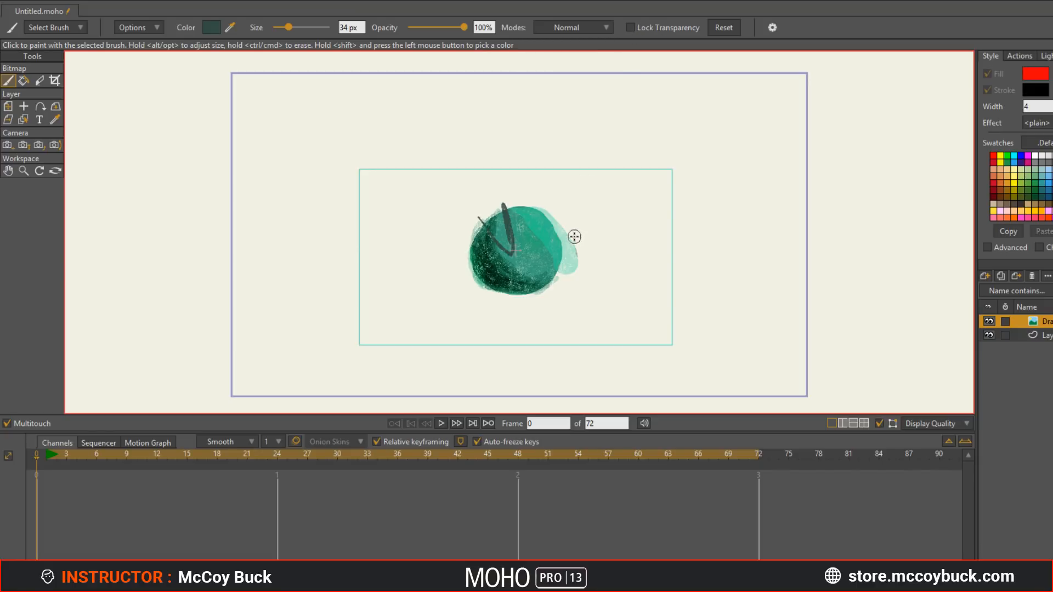
key(ctrl+z)
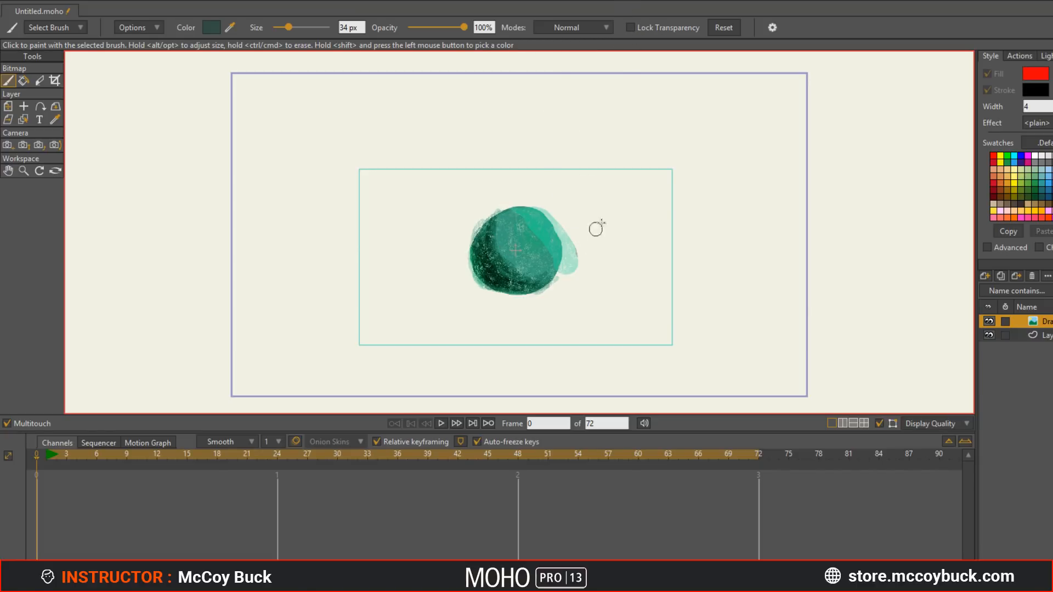
mouse_move(597, 229)
mouse_down()
mouse_move(597, 244)
mouse_move(622, 231)
mouse_up()
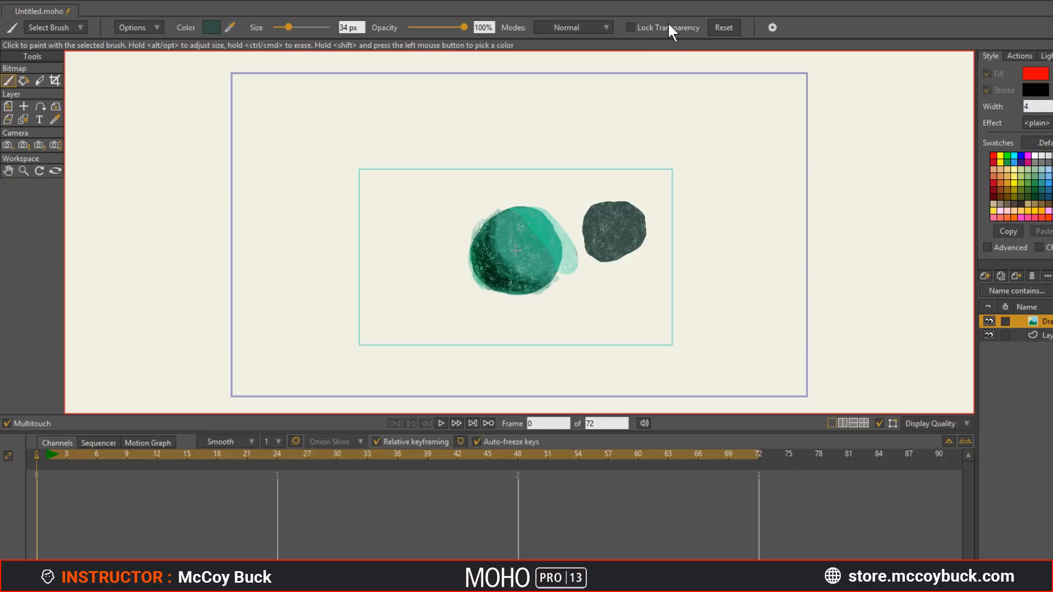
Step: Paint a dark green ring to the left of the ball with transparency unlocked, and leave Lock Transparency on
click(631, 27)
drag(397, 209, 396, 209)
click(634, 28)
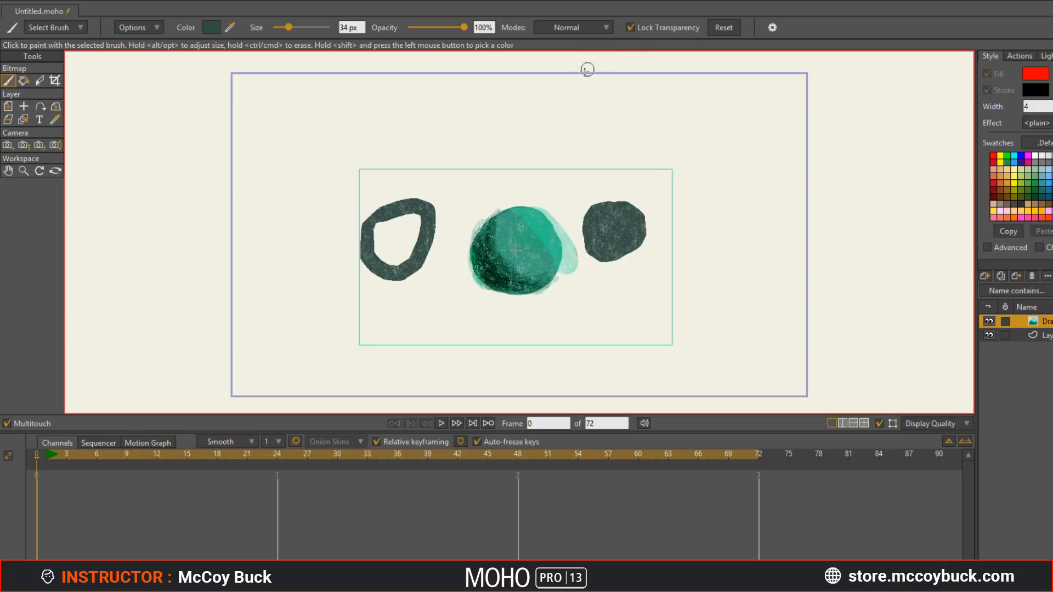
Step: Brush bright turquoise behind the dark ring using the Draw Behind blending mode with Lock Transparency on
click(604, 28)
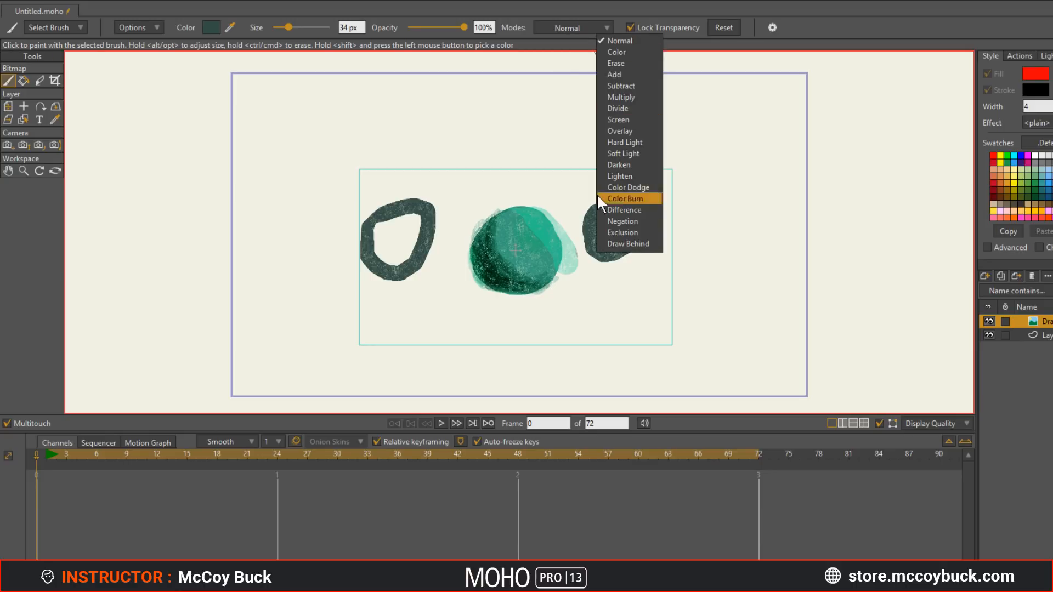
click(618, 243)
click(213, 28)
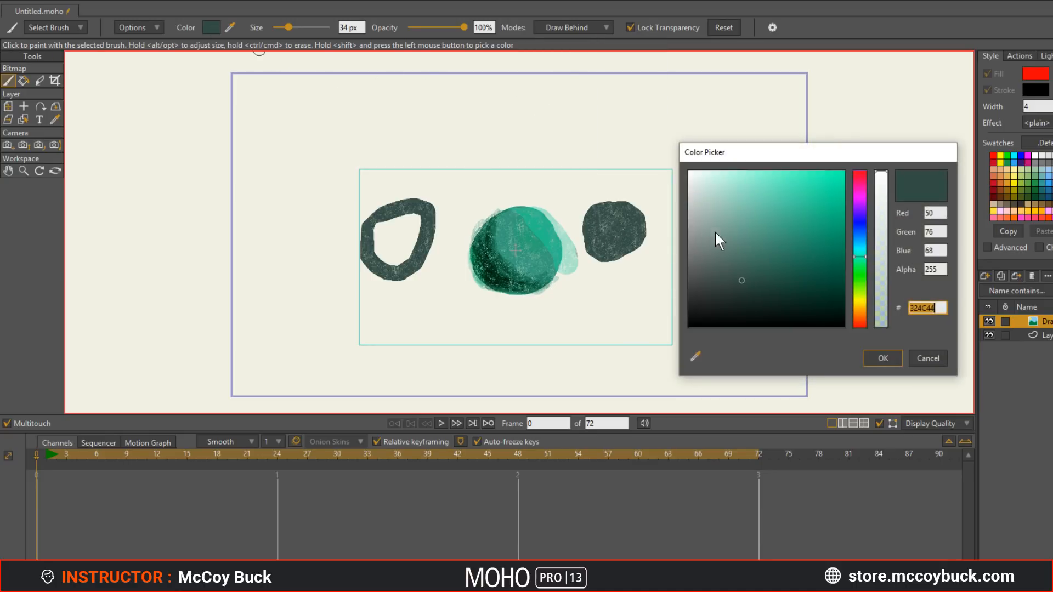
click(785, 194)
click(878, 355)
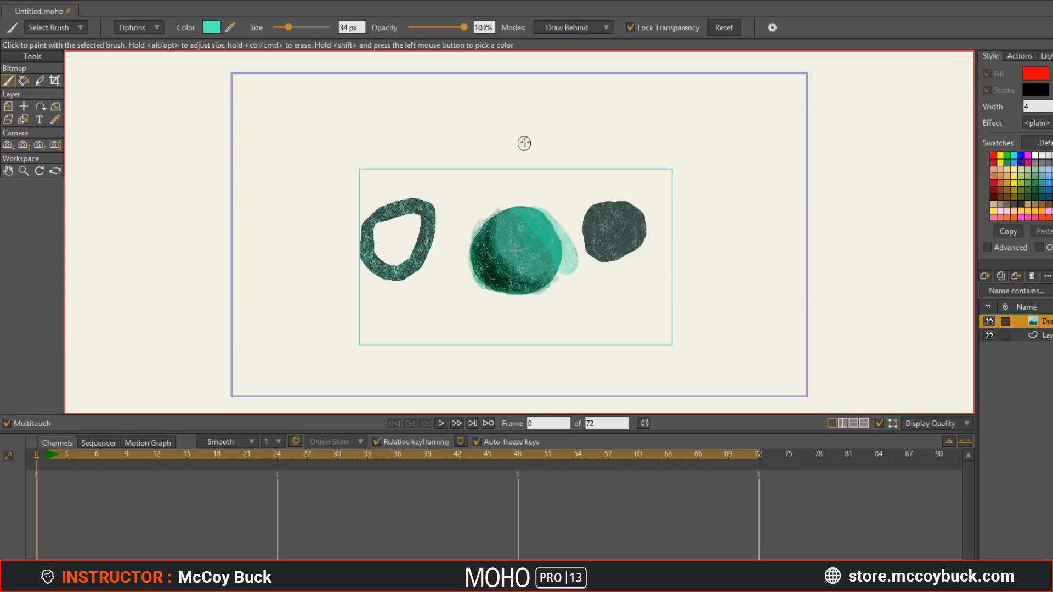
Step: Paint a bright turquoise blob below and right of the ball with transparency unlocked, and turn Lock Transparency back on
click(630, 27)
mouse_move(582, 317)
mouse_down()
mouse_move(624, 314)
mouse_move(616, 345)
mouse_move(604, 338)
mouse_up()
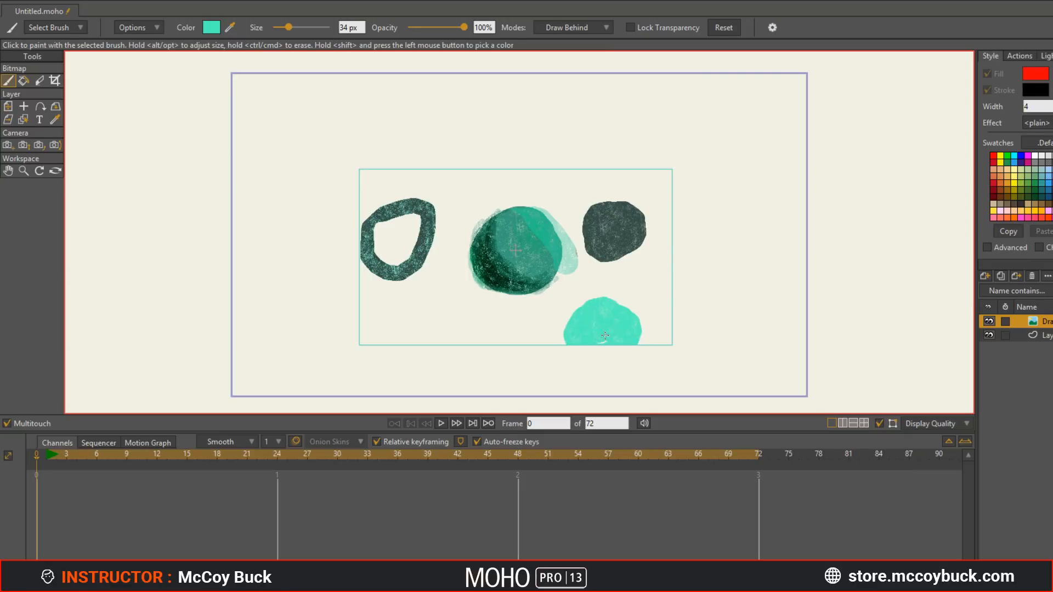
click(632, 28)
Step: Shade the left side of the turquoise blob with colour 418D75 in Multiply blending mode
click(212, 28)
click(773, 241)
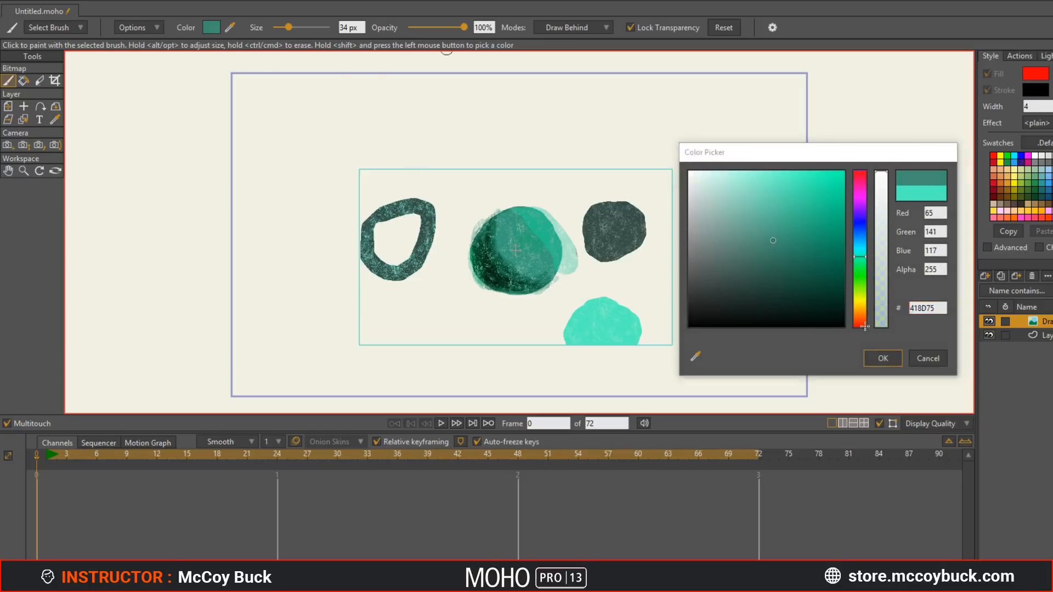
click(883, 359)
click(597, 29)
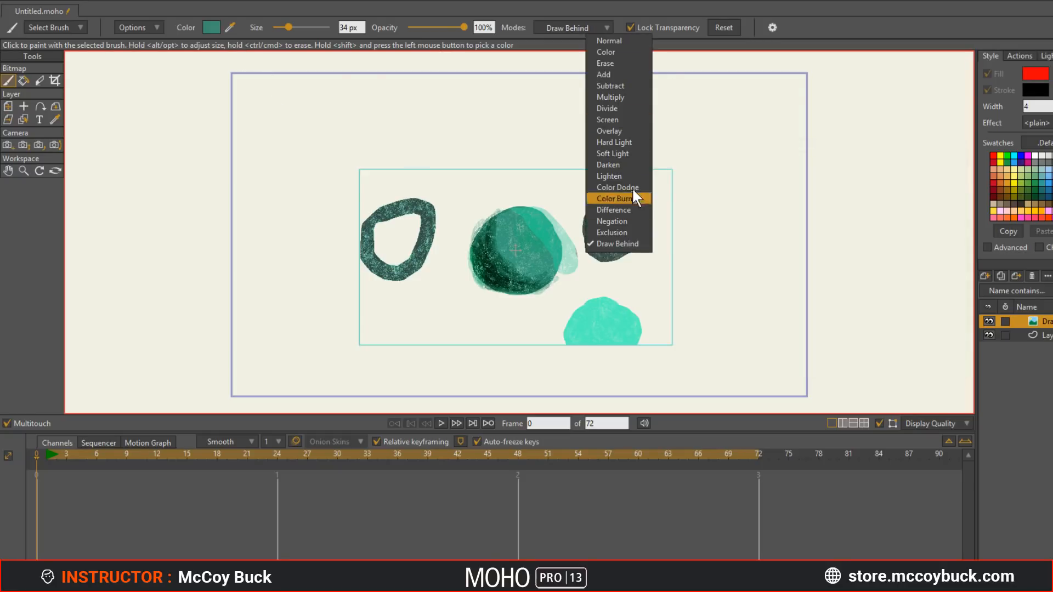
click(625, 96)
mouse_move(574, 343)
mouse_down()
mouse_move(579, 313)
mouse_move(591, 356)
mouse_move(606, 301)
mouse_up()
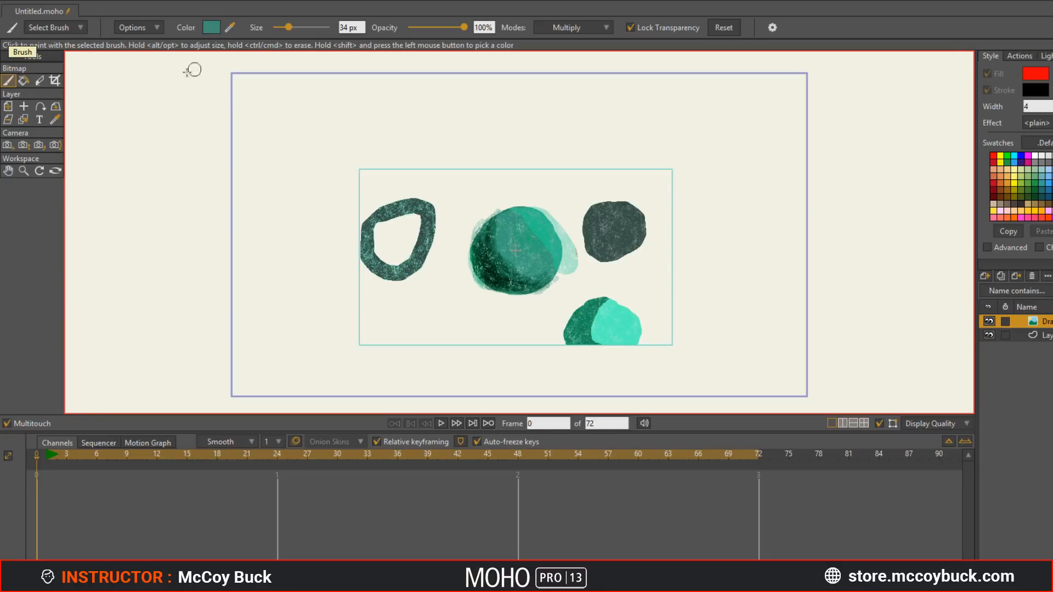
Step: Scale the painted layer to about 0.6687 and position it near X 0.0086, Y -0.0170 so it fits the project frame
click(8, 107)
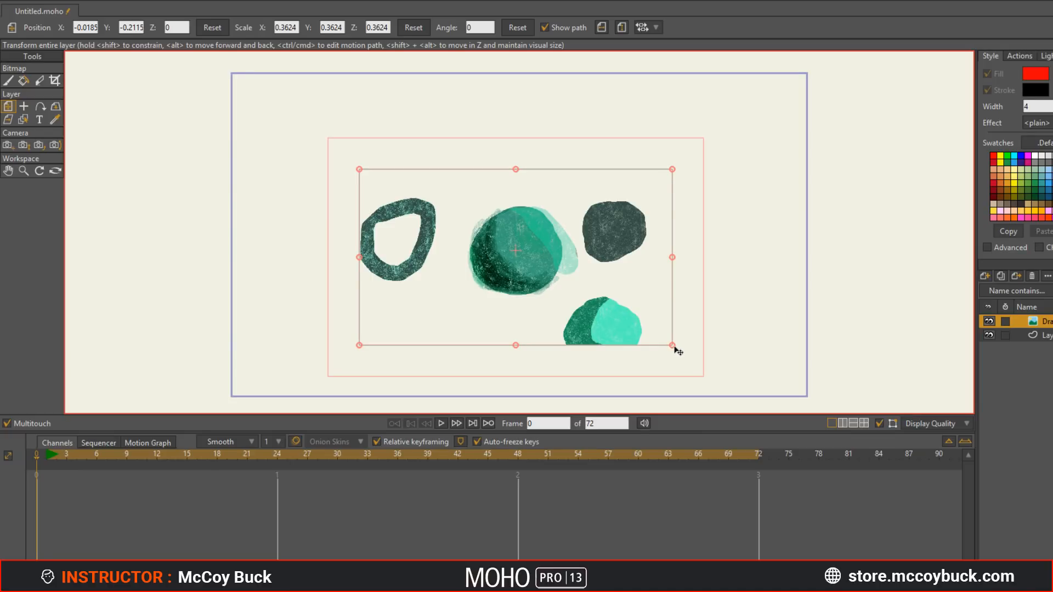
drag(674, 347, 795, 393)
drag(696, 319, 707, 329)
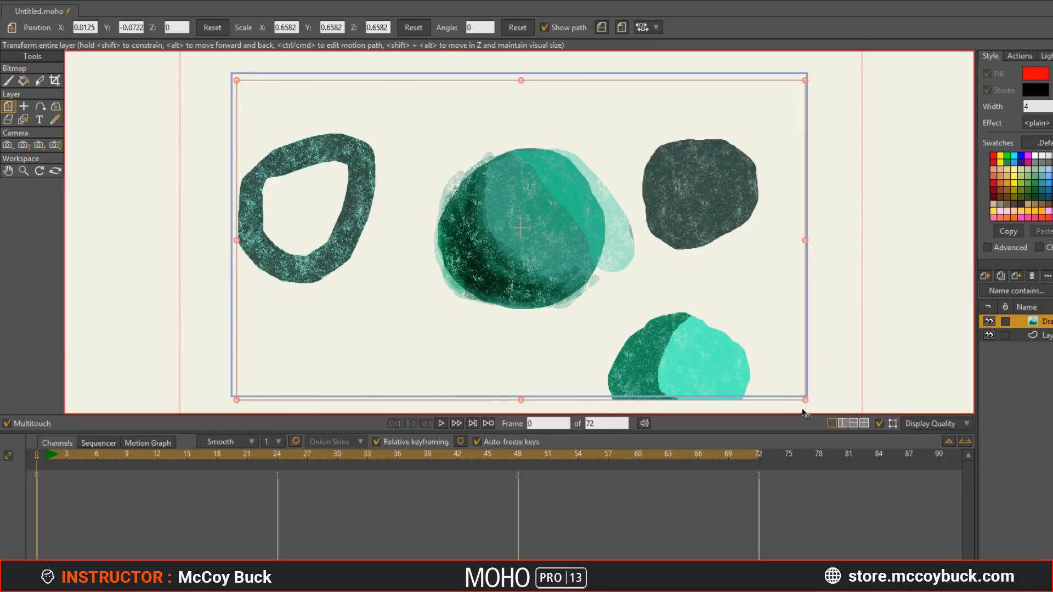
drag(805, 400, 829, 430)
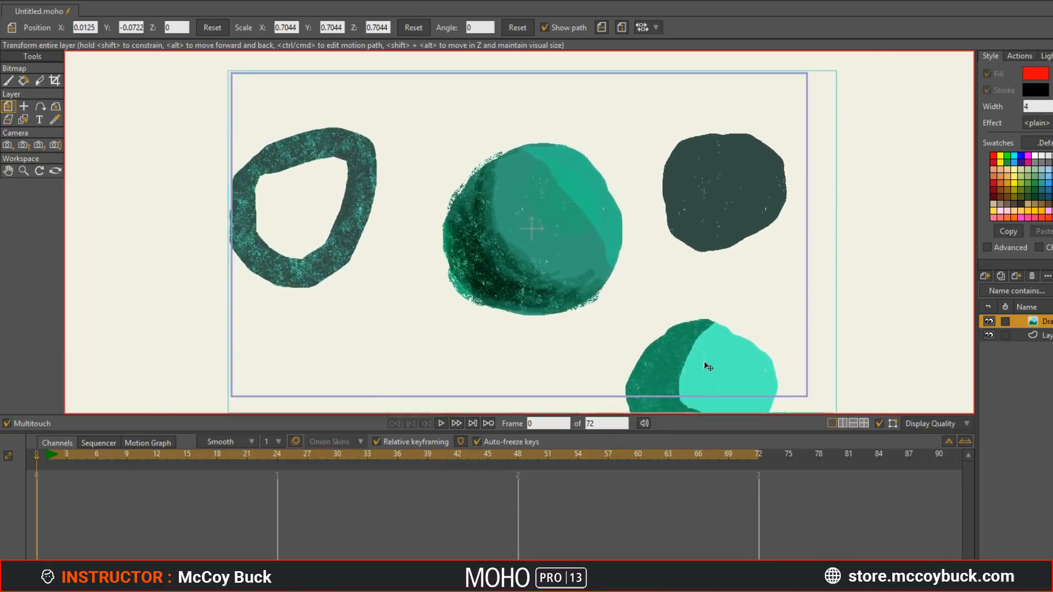
scroll(839, 379, down, 2)
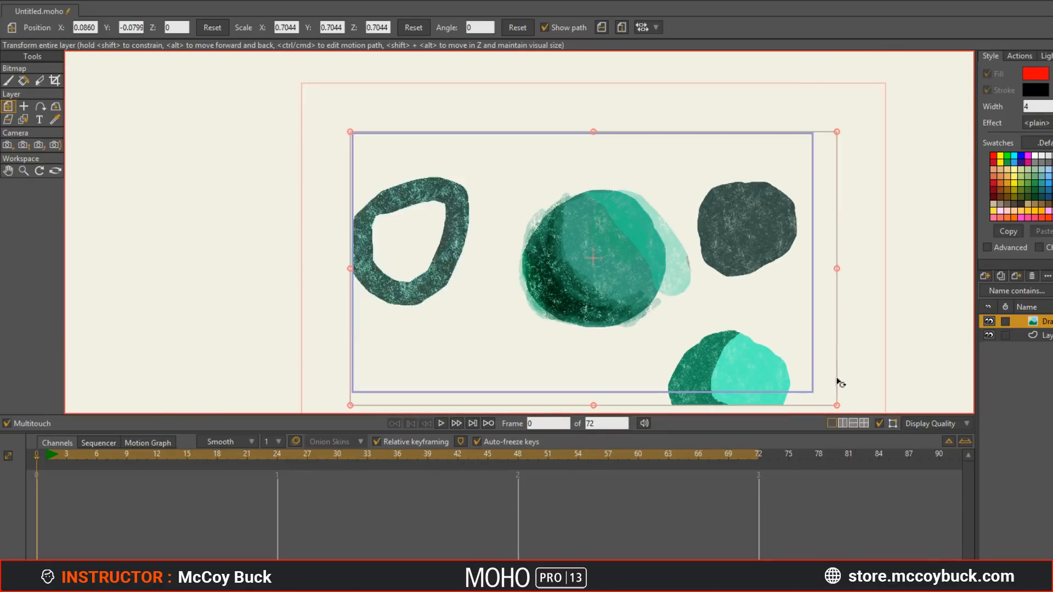
drag(837, 407, 777, 372)
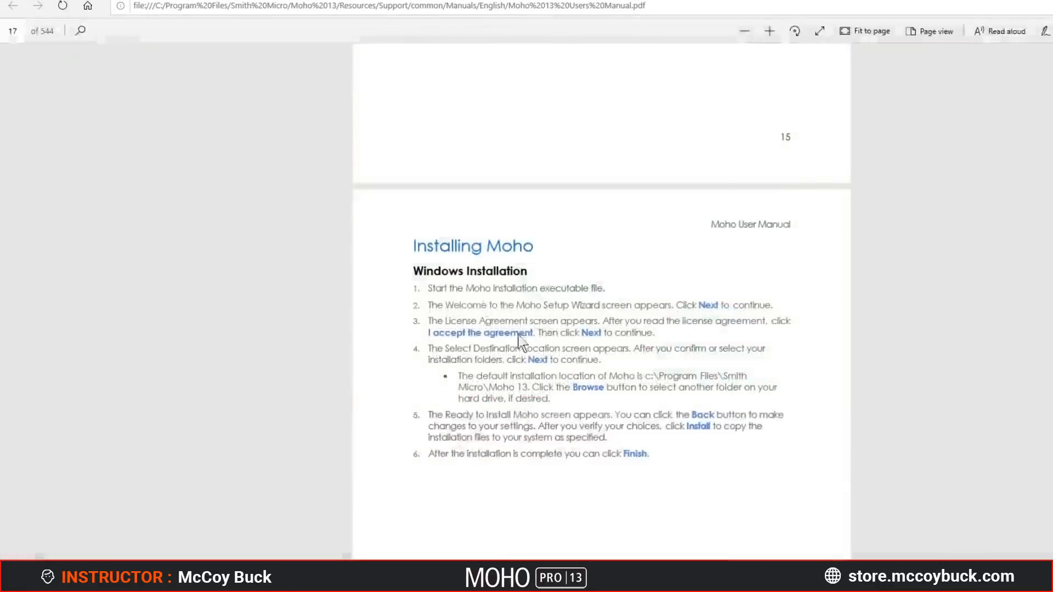
Step: Skim the Moho user manual onward from the Windows installation page, and return to the painted canvas in Moho
scroll(492, 370, down, 10)
scroll(492, 370, down, 20)
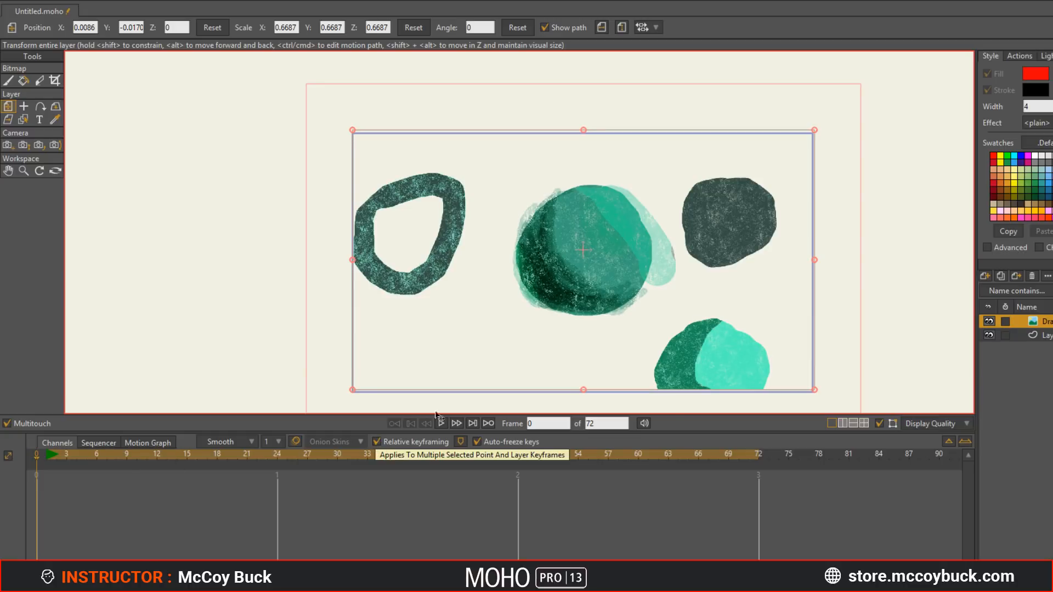
scroll(463, 233, down, 1)
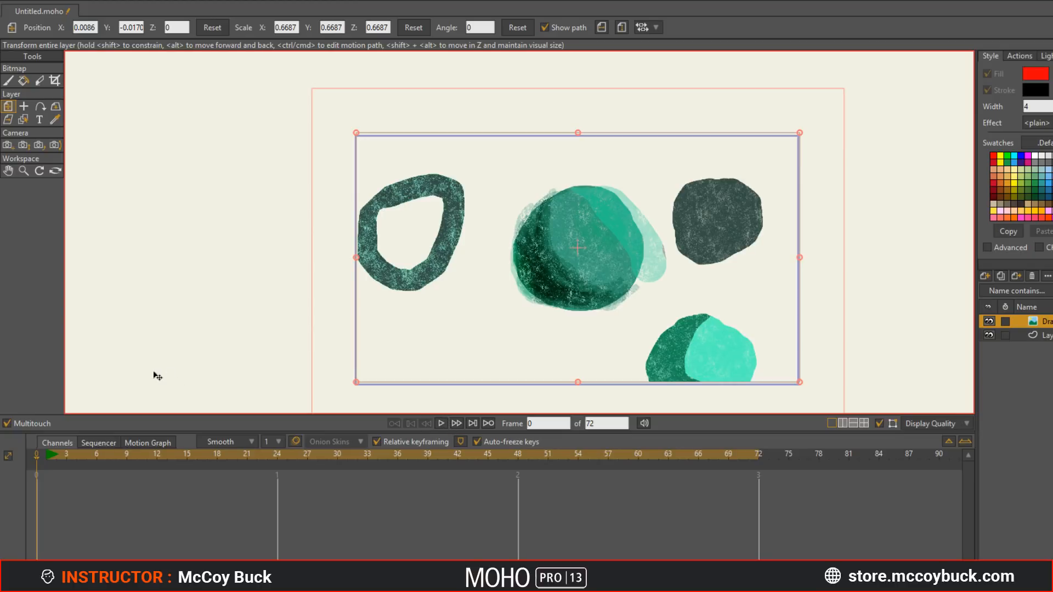
Step: Turn off Relative keyframing, and briefly bring up the Keyframe window and close it
click(377, 442)
key(ctrl+k)
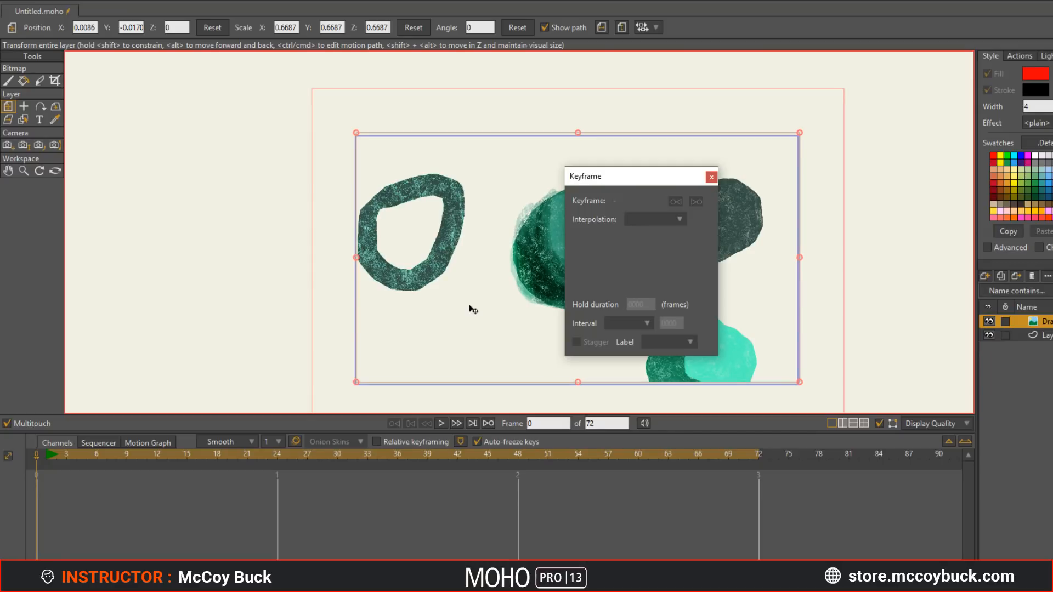
click(710, 179)
Step: Look up the freeze commands by filtering the keyboard shortcuts for "free", and close the shortcut settings
click(213, 1)
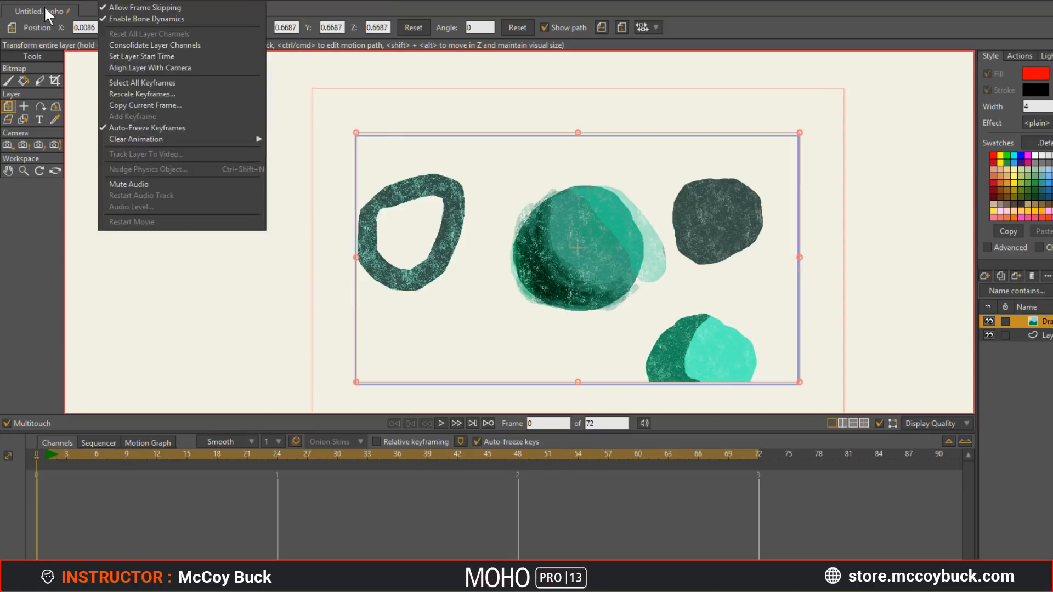
mouse_move(39, 2)
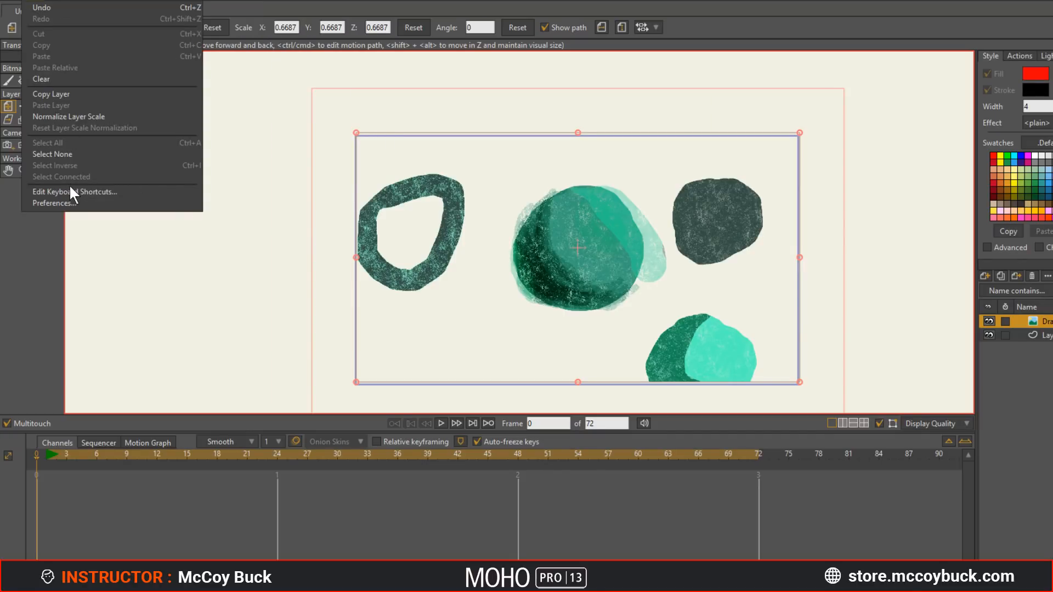
click(471, 252)
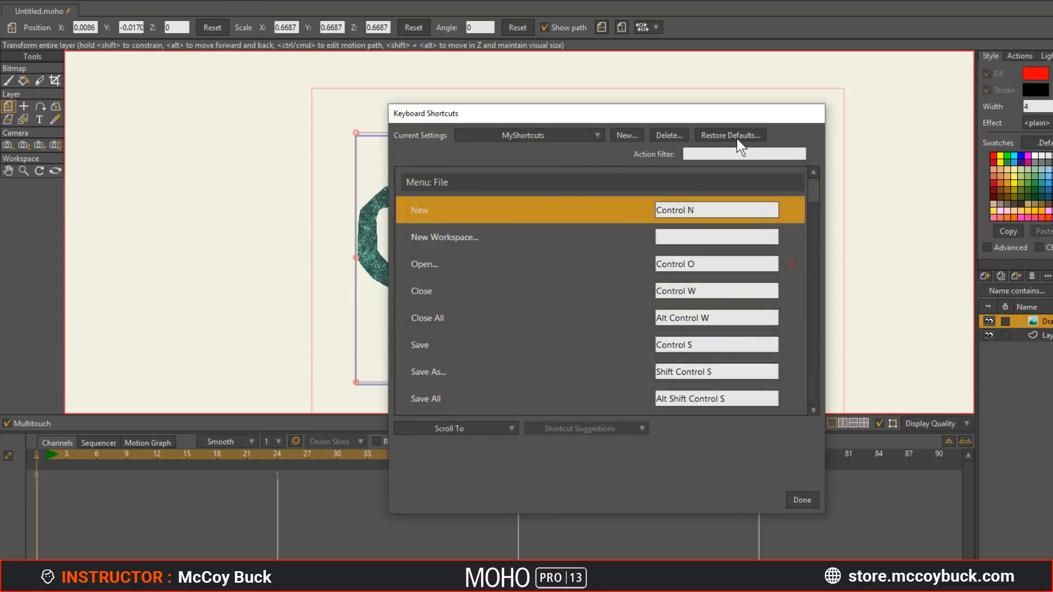
click(715, 158)
text(free)
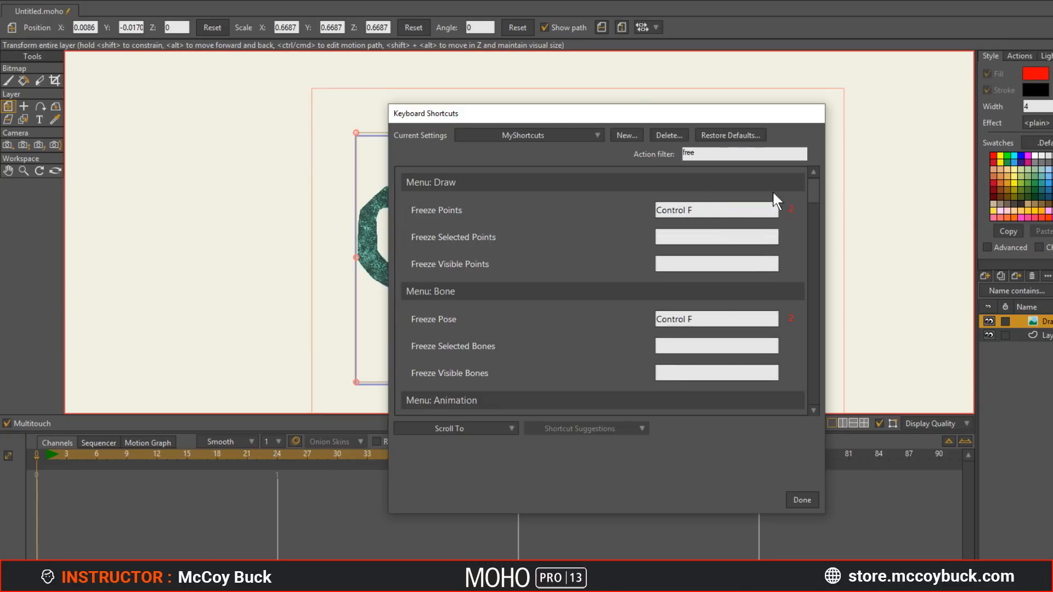
click(802, 500)
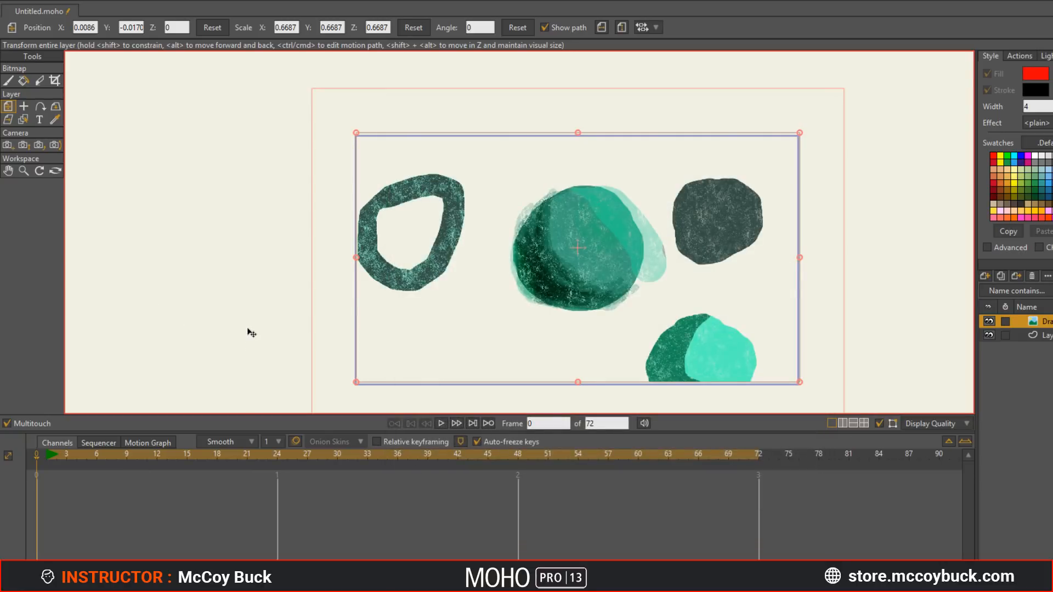
Step: Create auto-freeze keyframes at frame 1 for the red square on the vector layer
click(46, 454)
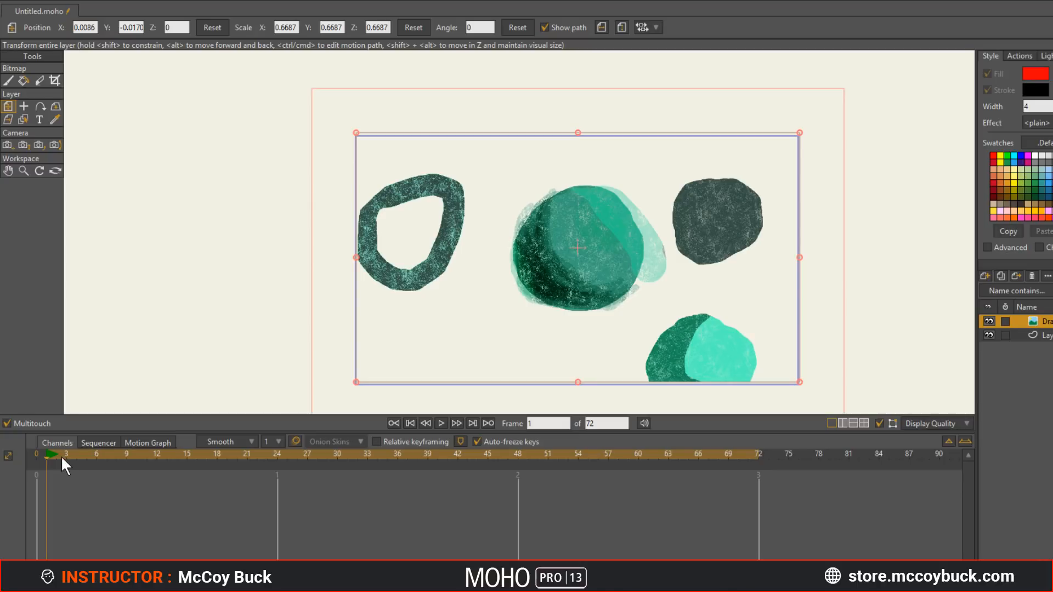
click(1043, 335)
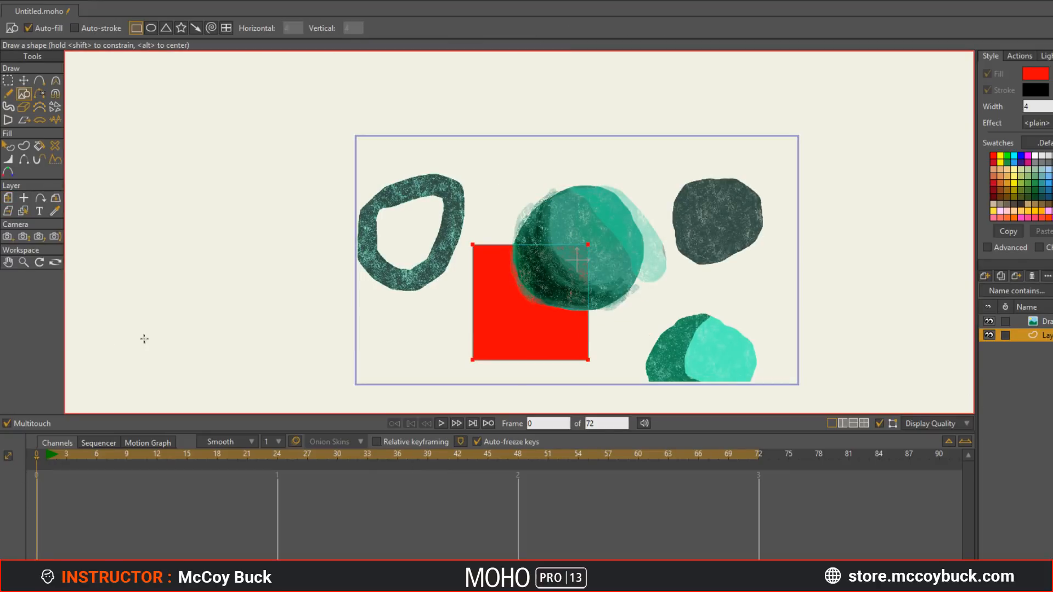
click(47, 454)
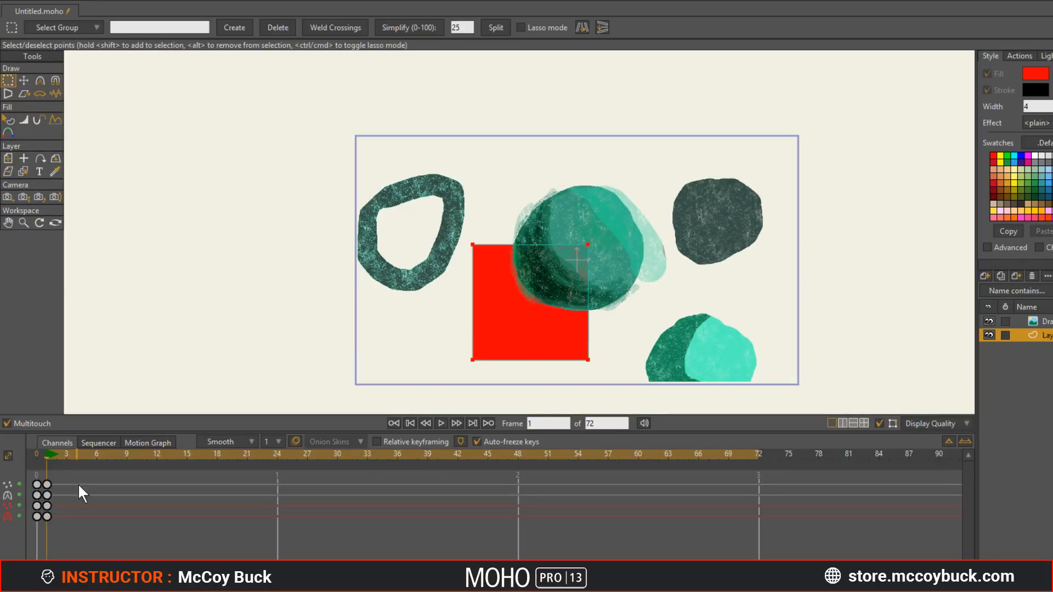
Step: Delete the vector layer's keyframes at frame 1, and remove the red square at frame 0
drag(78, 481, 28, 524)
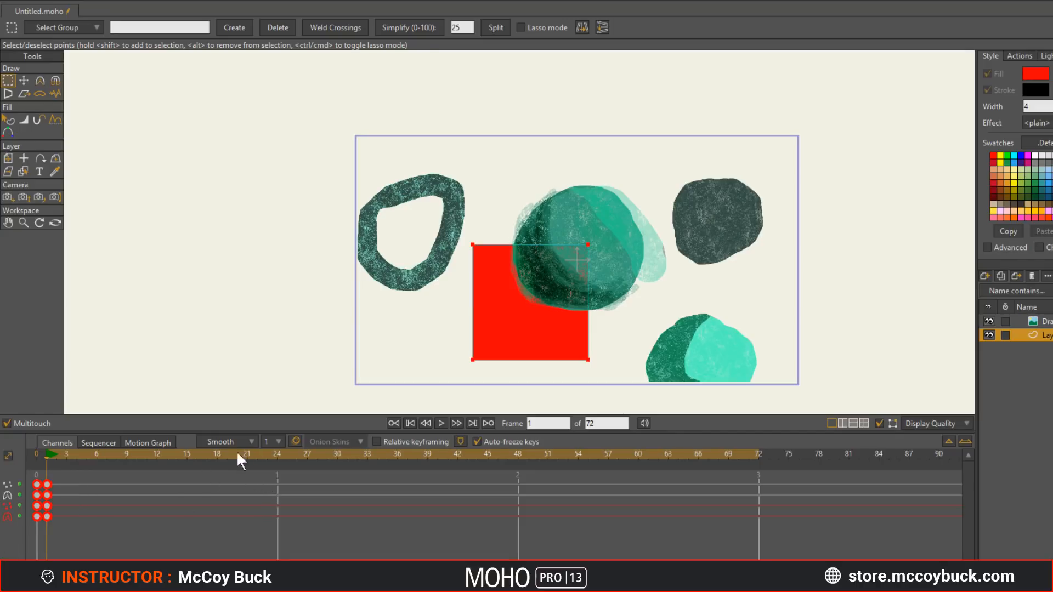
key(Delete)
click(37, 455)
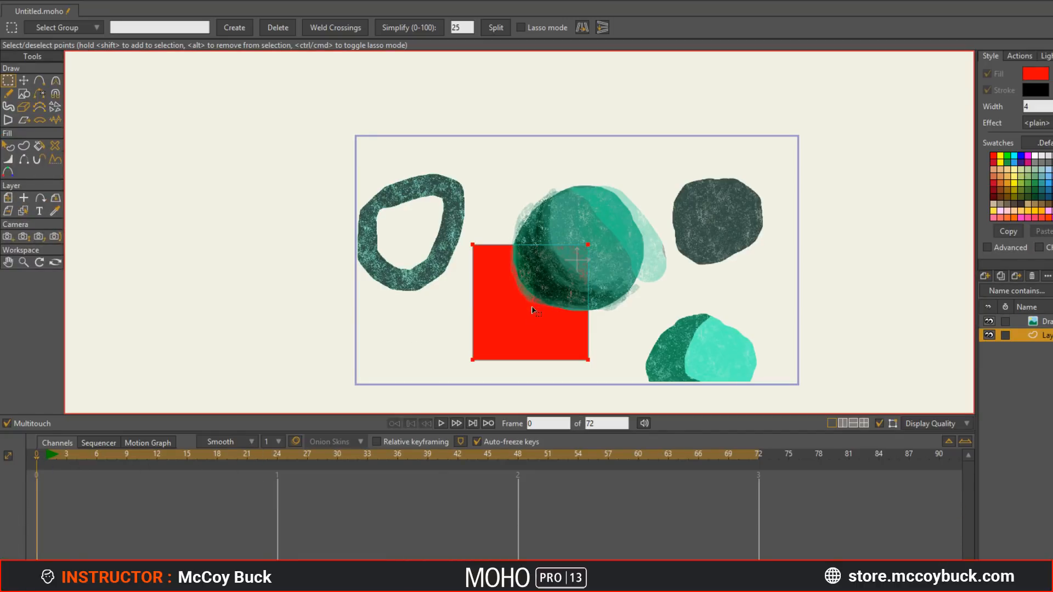
key(Delete)
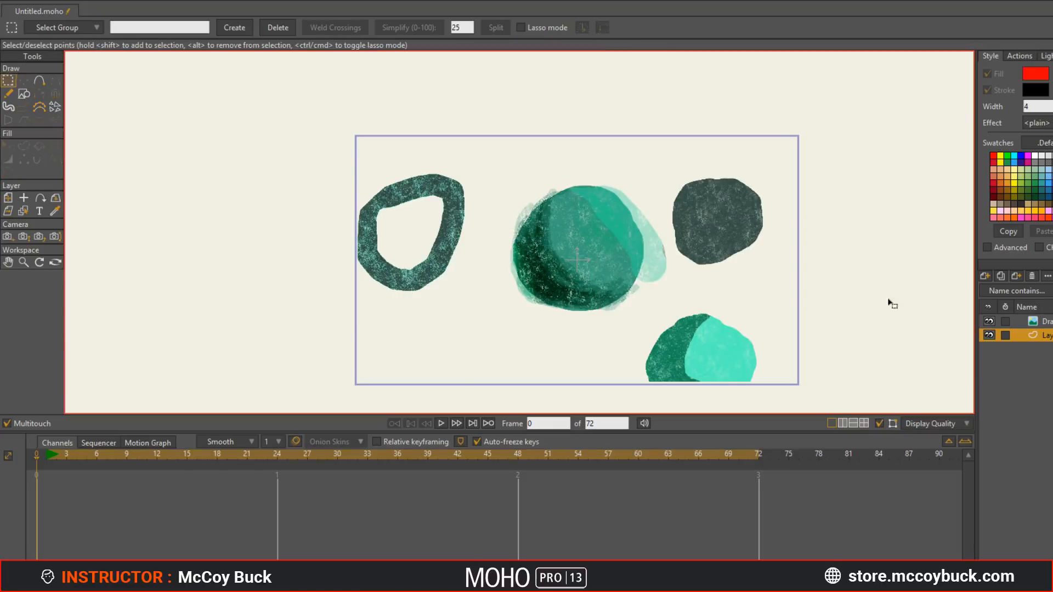
Step: Check the project's actions and compare the tools offered for the painted image layer and the vector layer
click(1046, 322)
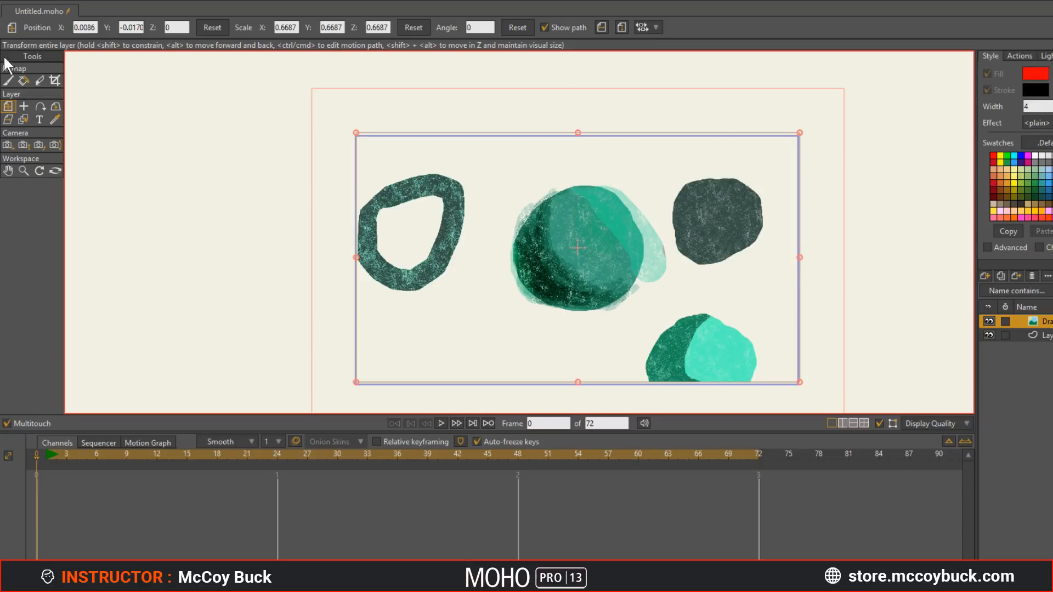
click(1019, 55)
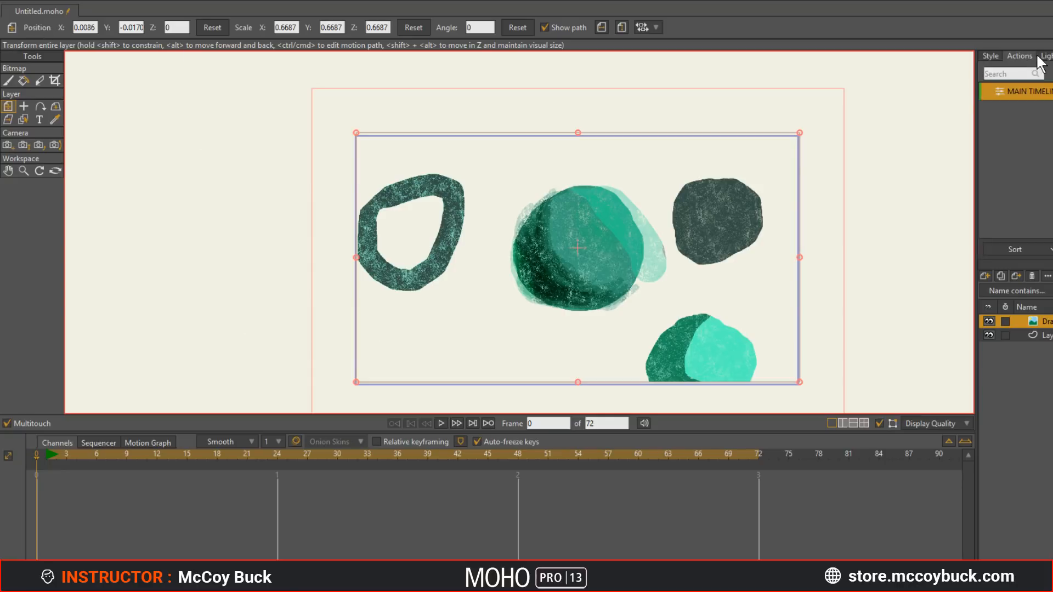
click(990, 55)
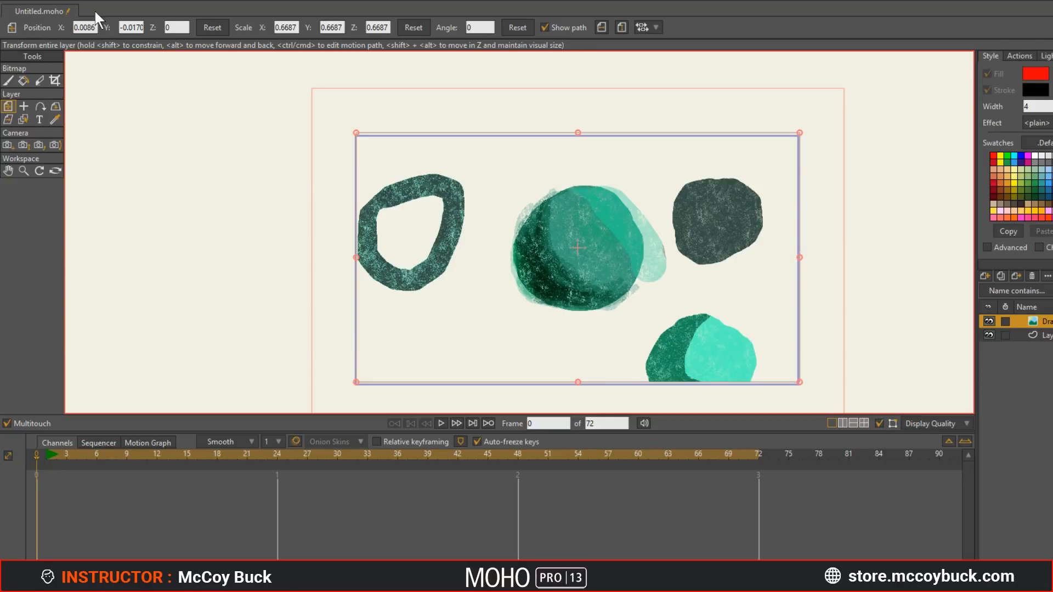
click(1047, 336)
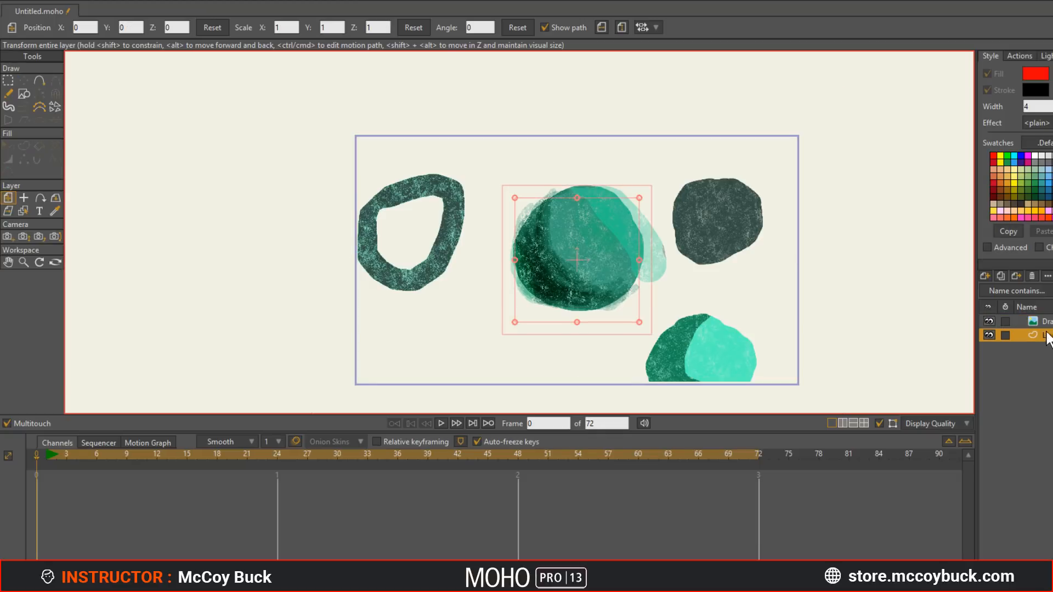
click(1047, 322)
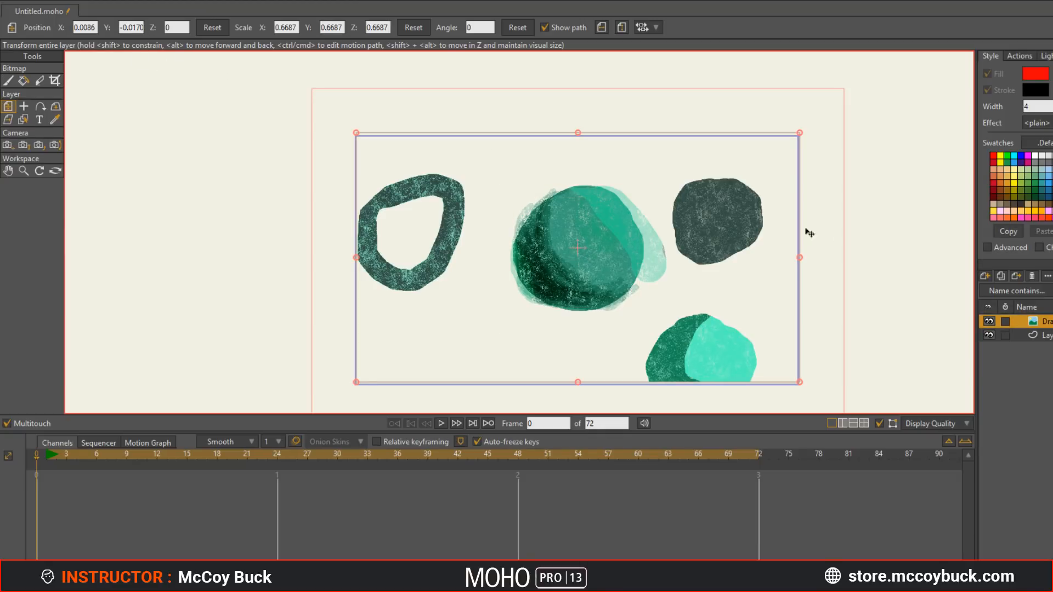
Step: Activate the bitmap brush, check its spacing and smoothing options, and open the Bitmap Color window
click(8, 81)
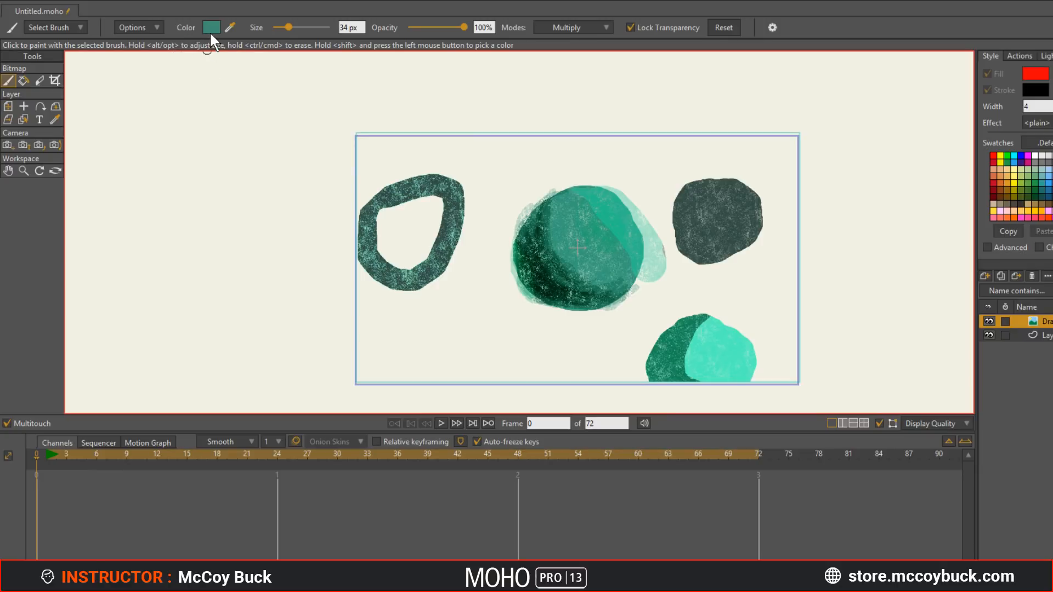
click(152, 30)
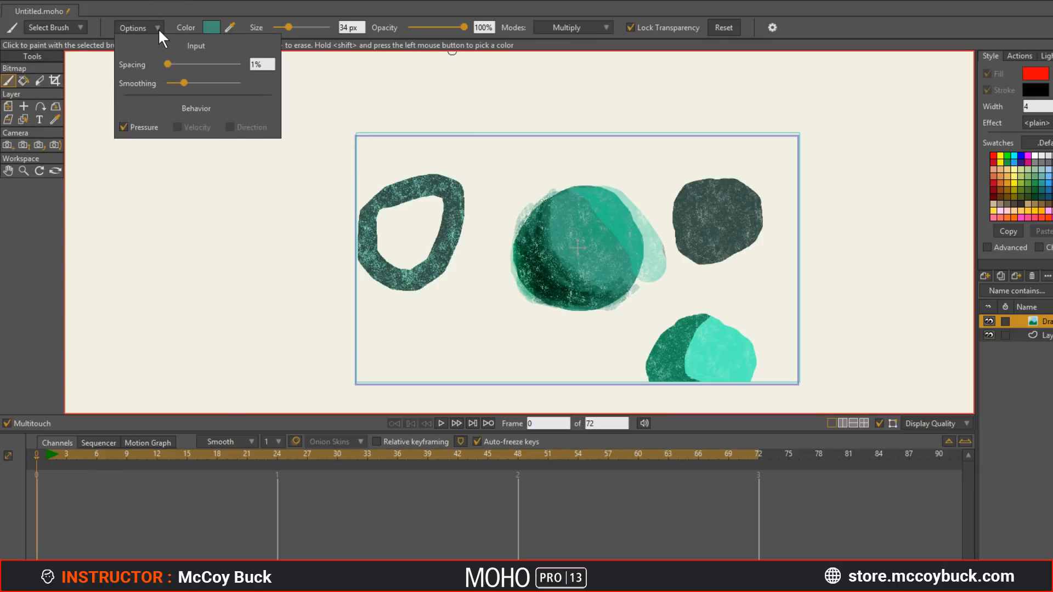
click(218, 2)
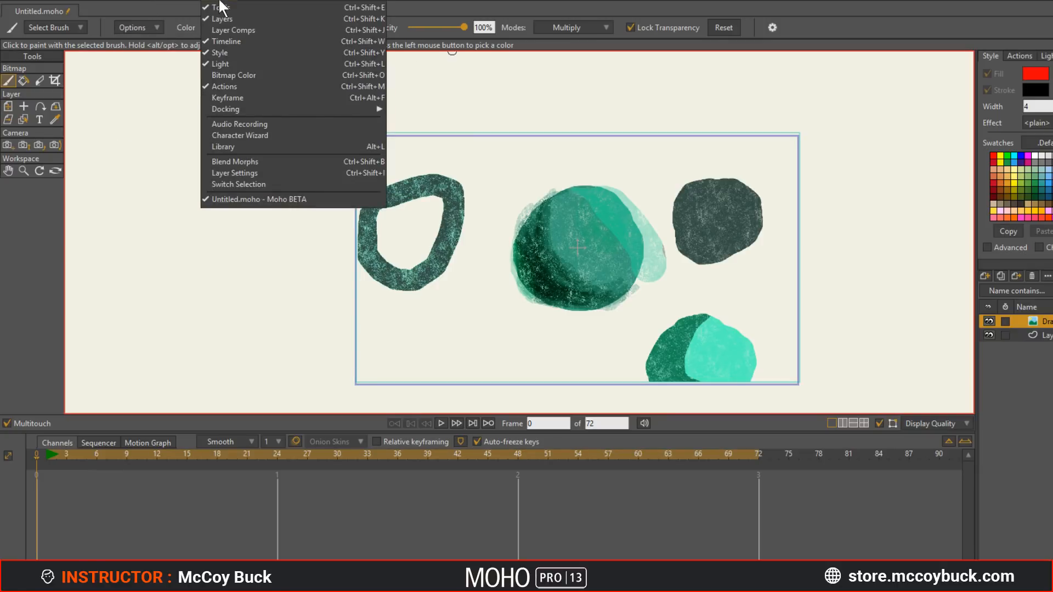
click(234, 76)
drag(245, 172, 231, 122)
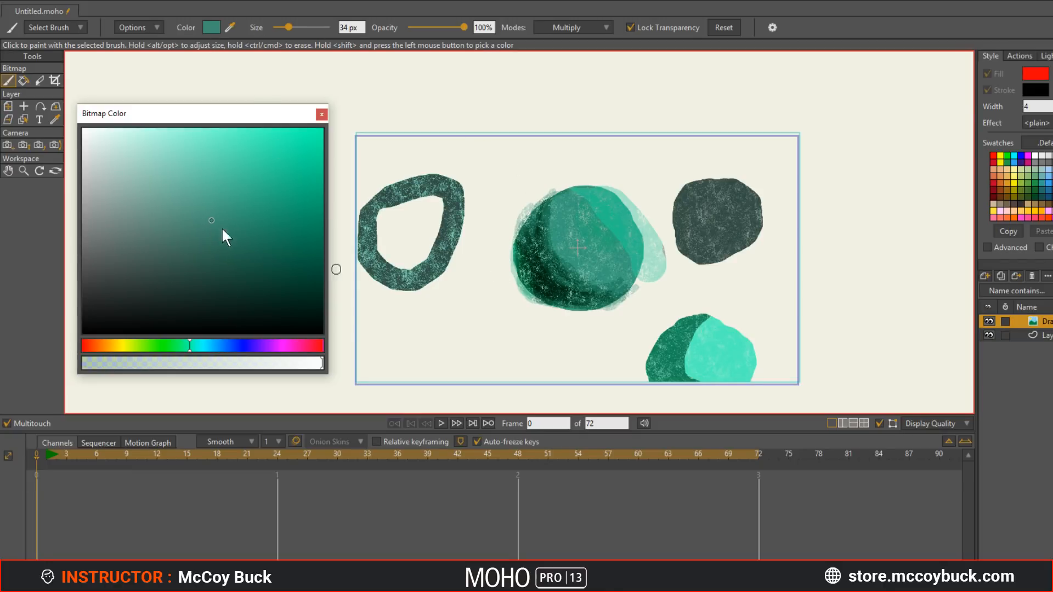
Step: Paint a magenta ring below and left of the ball with Lock Transparency off
mouse_move(221, 226)
mouse_down()
mouse_move(283, 200)
mouse_move(289, 177)
mouse_up()
drag(233, 345, 294, 345)
drag(282, 184, 248, 194)
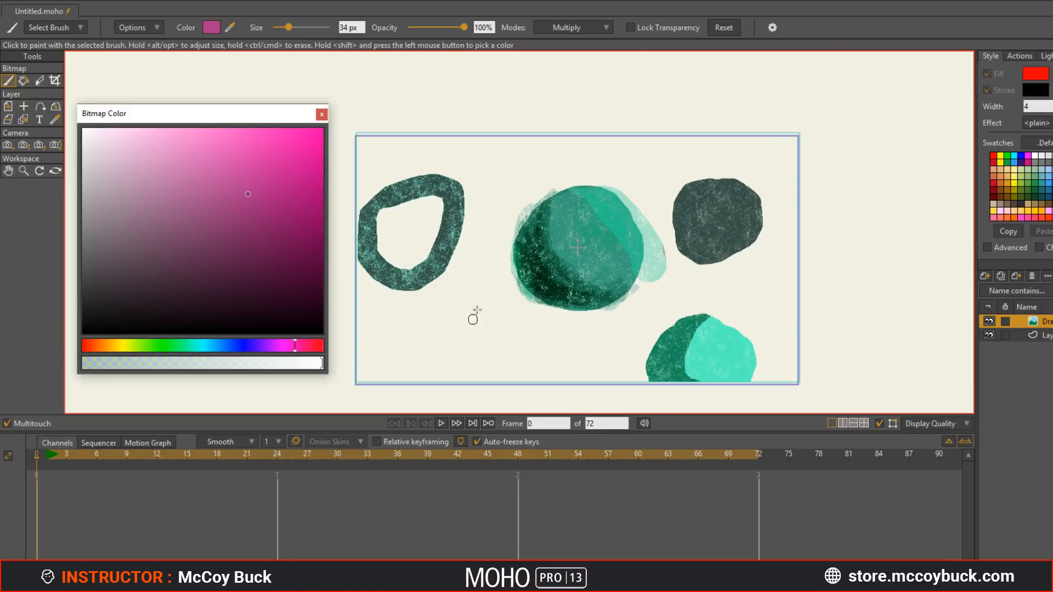
mouse_move(475, 316)
mouse_down()
mouse_move(518, 326)
mouse_move(519, 308)
mouse_move(482, 275)
mouse_move(478, 307)
mouse_up()
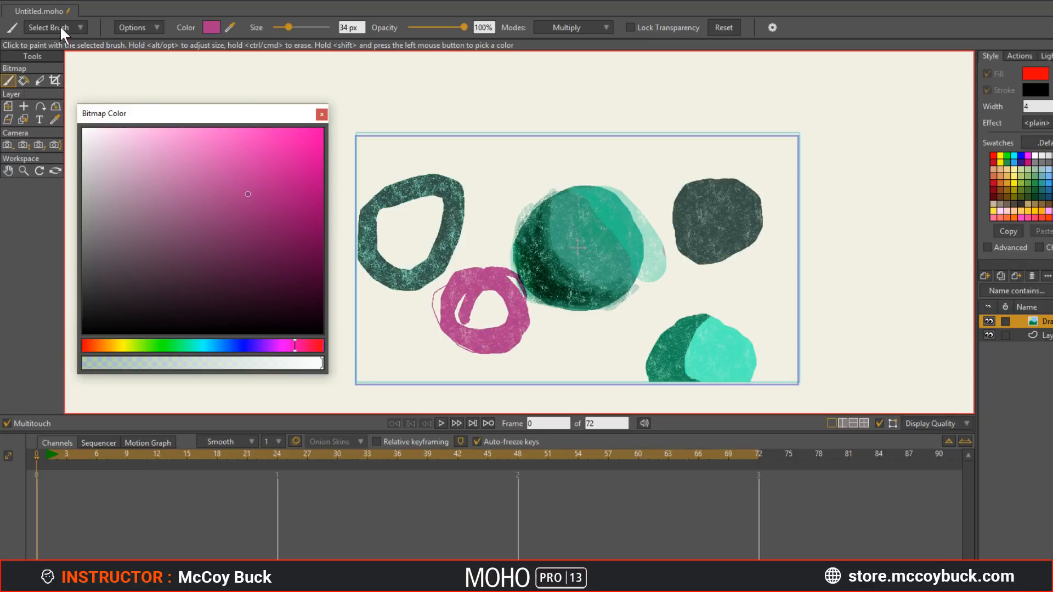
Step: Try covering the canvas with magenta and dark plum patterns using a Tone print brush at 389 px, and undo the strokes
click(61, 26)
click(40, 165)
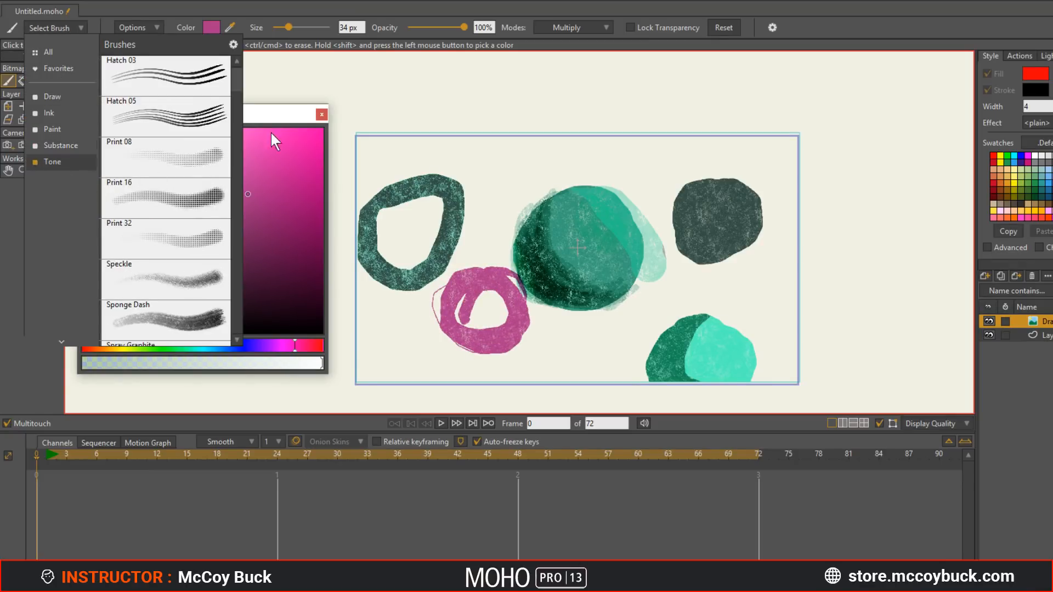
click(207, 222)
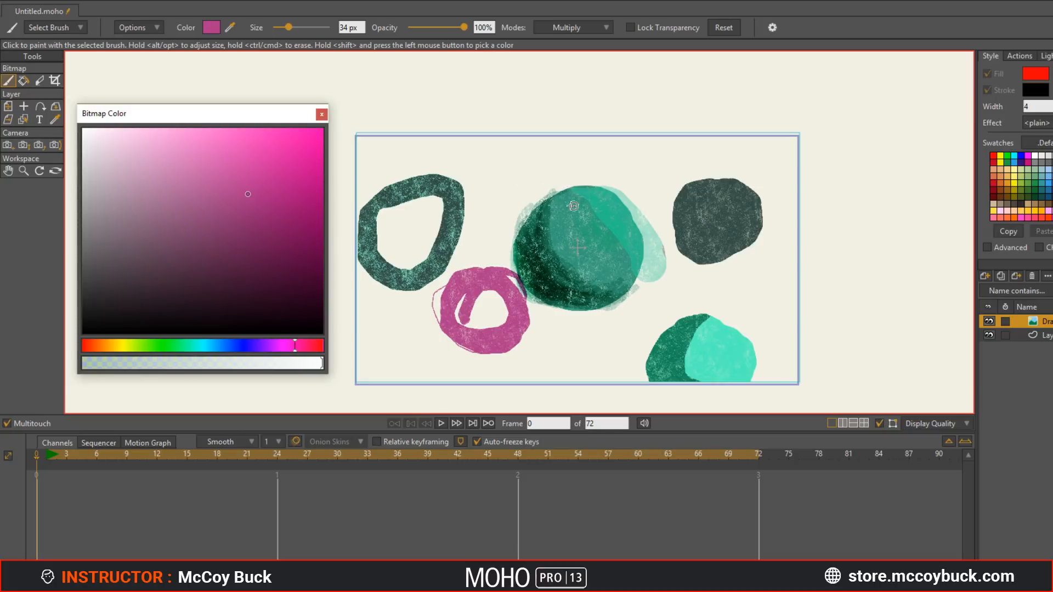
drag(515, 214, 768, 214)
mouse_move(428, 209)
mouse_down()
mouse_move(751, 196)
mouse_move(599, 270)
mouse_move(395, 297)
mouse_move(874, 341)
mouse_move(395, 417)
mouse_move(727, 215)
mouse_move(422, 151)
mouse_move(373, 211)
mouse_up()
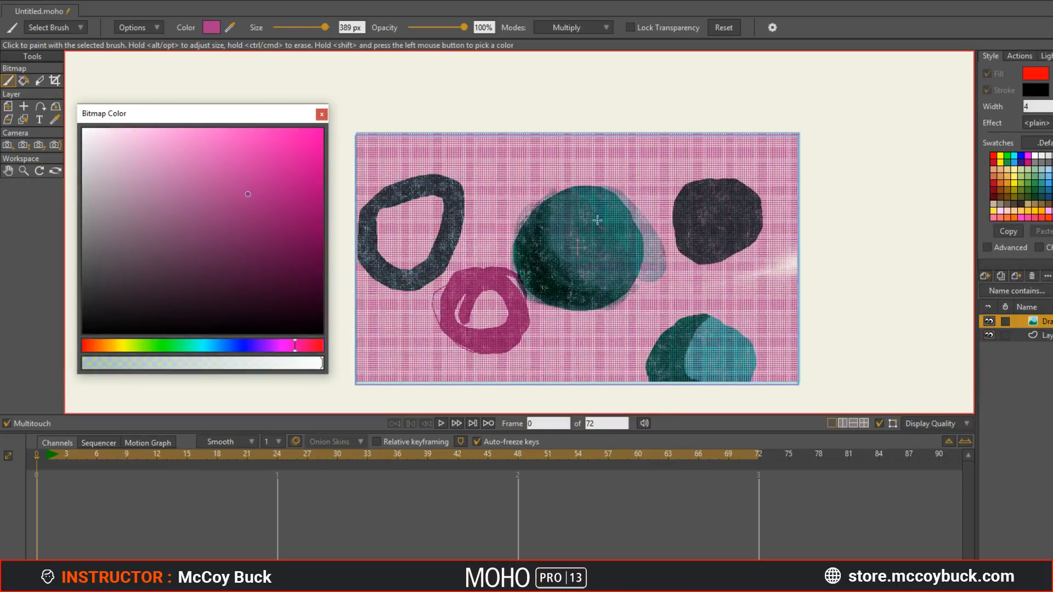
mouse_move(246, 193)
mouse_down()
mouse_move(207, 286)
mouse_move(189, 278)
mouse_up()
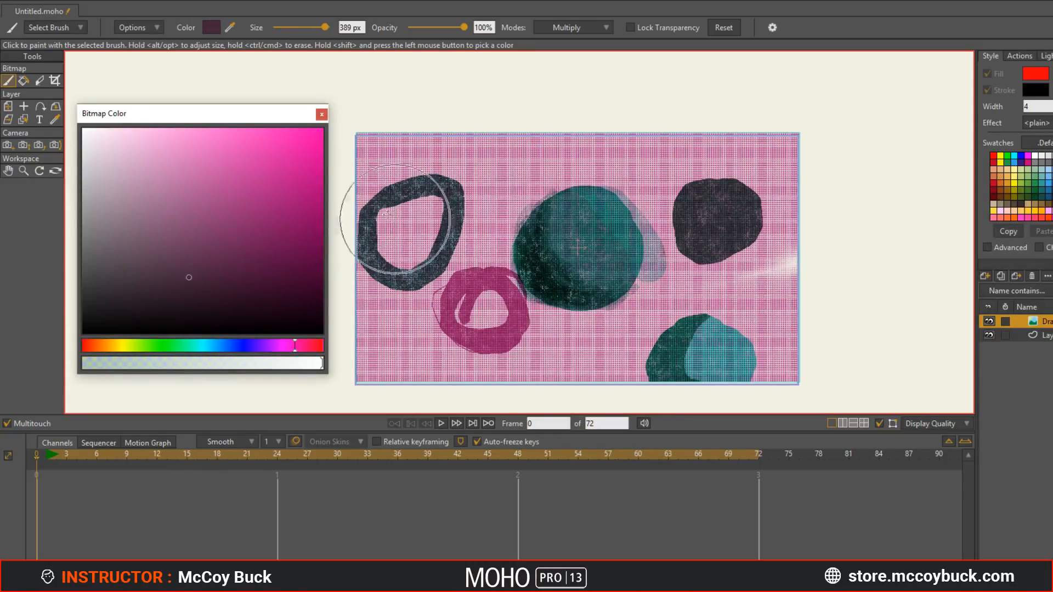
mouse_move(388, 205)
mouse_down()
mouse_move(634, 201)
mouse_move(395, 285)
mouse_move(603, 329)
mouse_move(384, 362)
mouse_up()
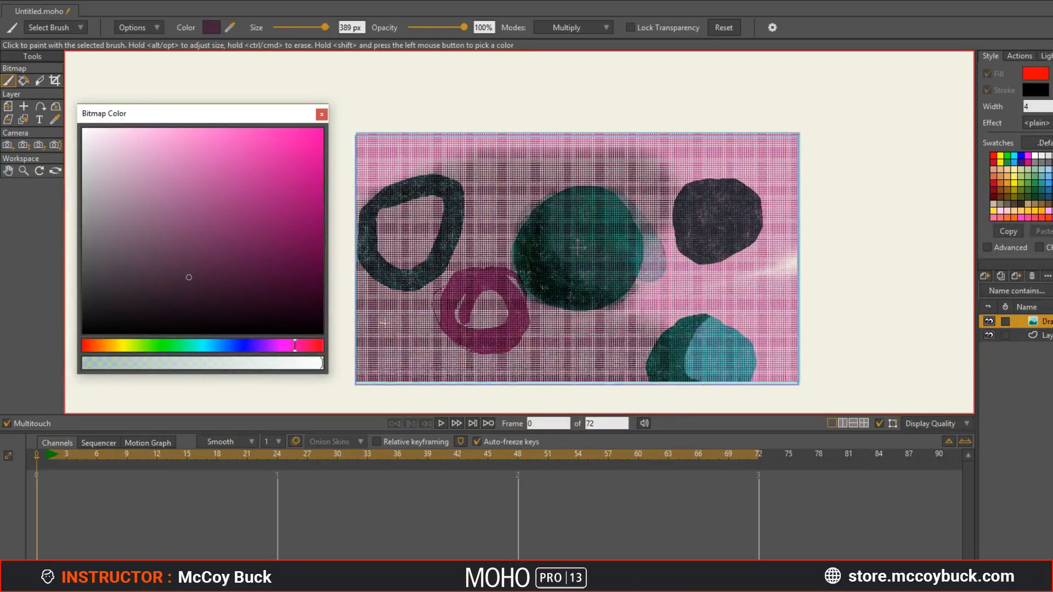
key(ctrl+z)
key(ctrl+z)
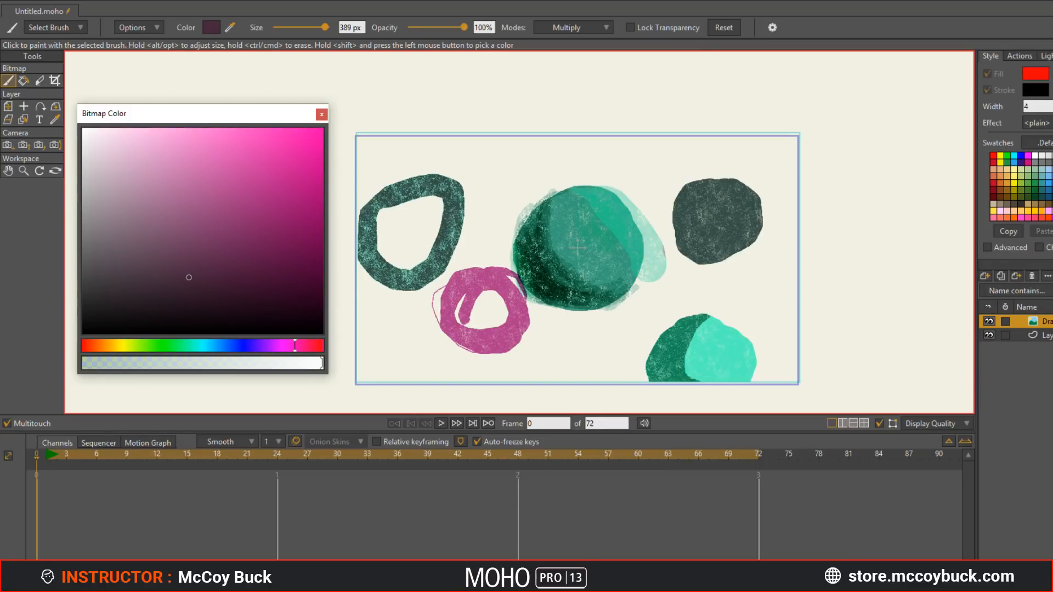
Step: Close the Bitmap Color window, and expand the advanced style settings to review them before collapsing them again
click(322, 114)
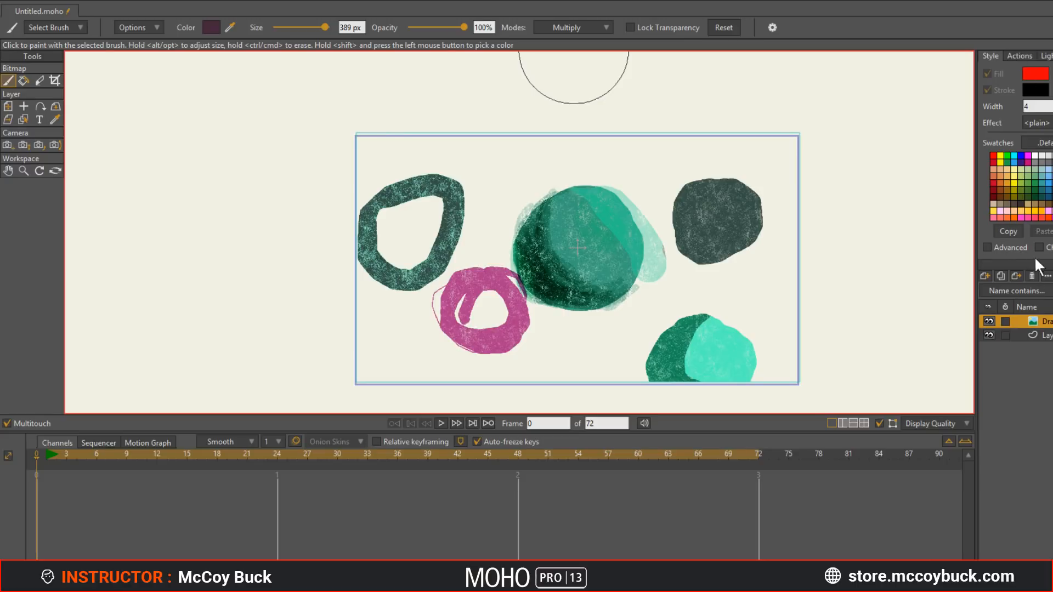
click(988, 245)
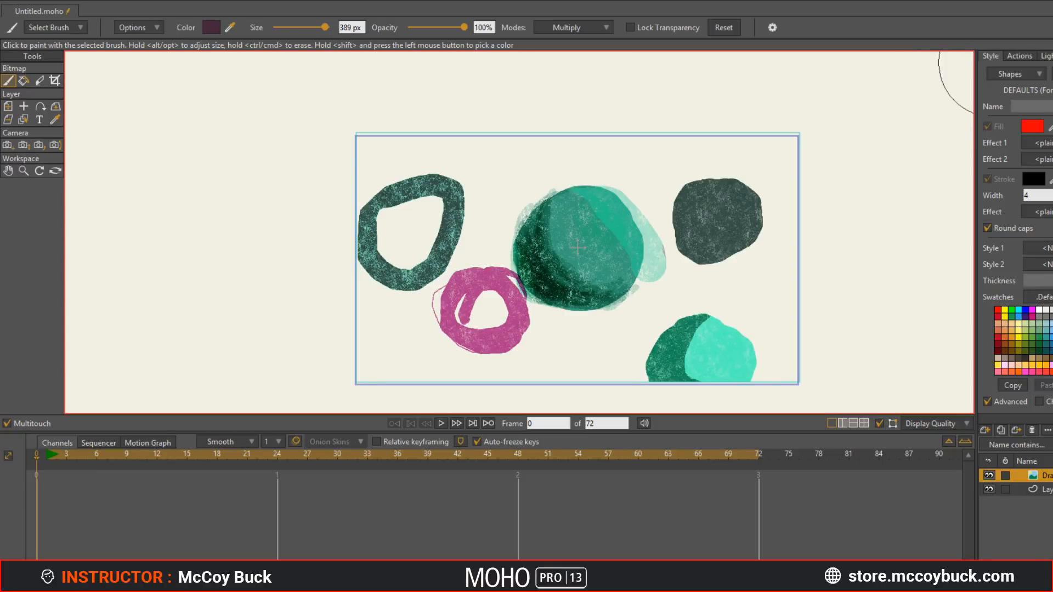
click(988, 401)
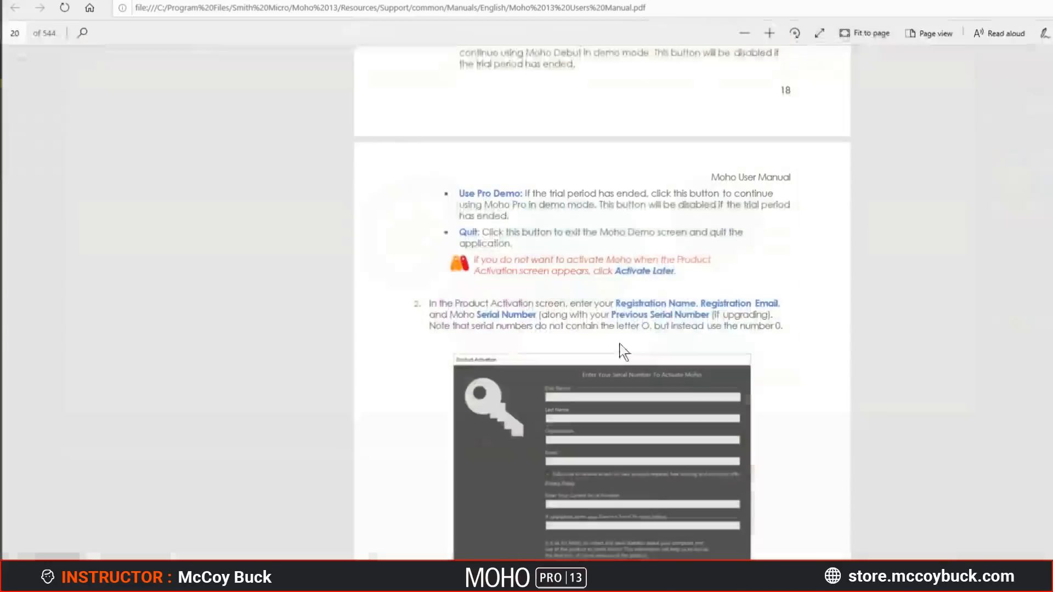
Step: Skim the Moho user manual from the product activation page to the content folder section, and return to the table of contents
scroll(618, 352, down, 15)
scroll(427, 325, down, 20)
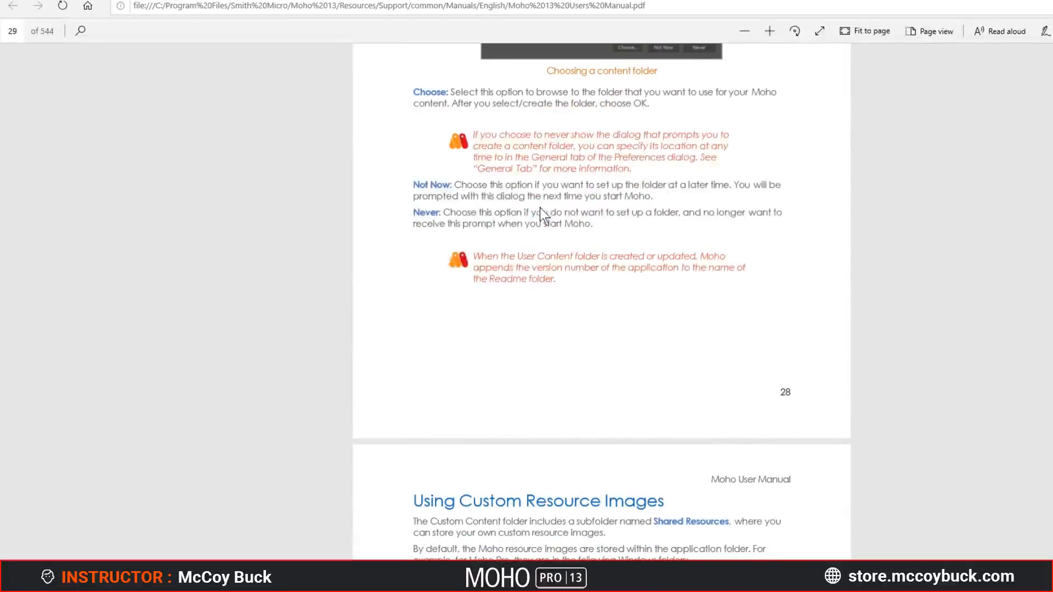
scroll(320, 94, up, 15)
scroll(602, 302, up, 8)
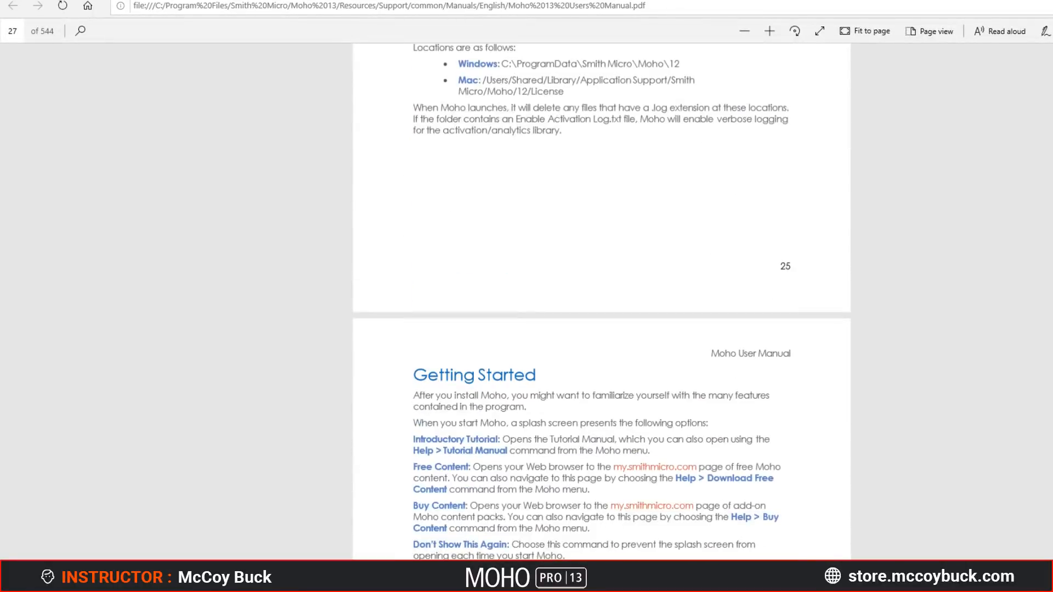
scroll(602, 301, up, 20)
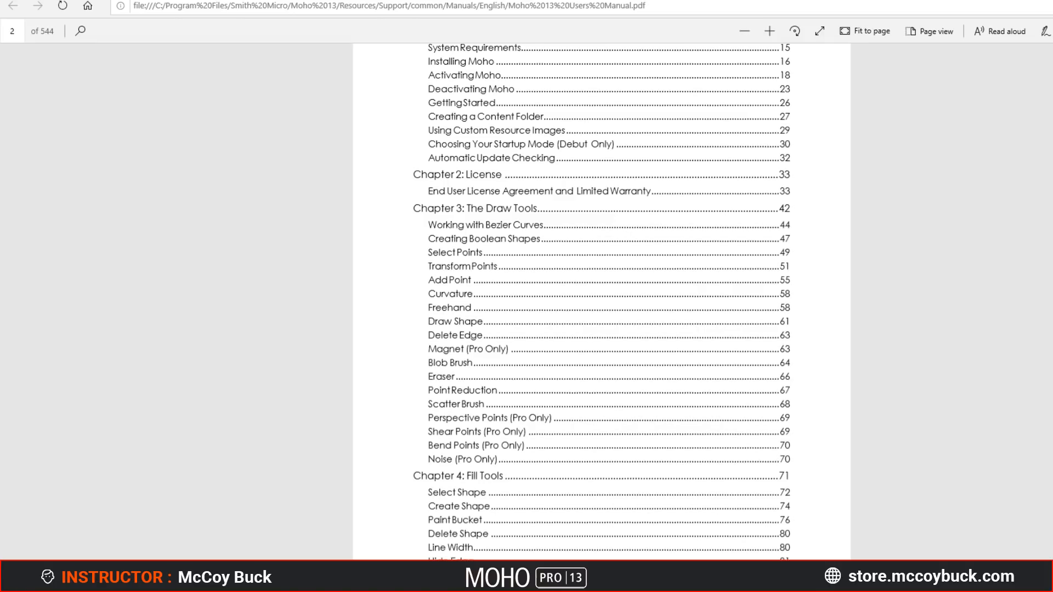
Step: Skim the manual's table of contents from the Introduction chapter to the View Menu chapter
scroll(491, 365, down, 15)
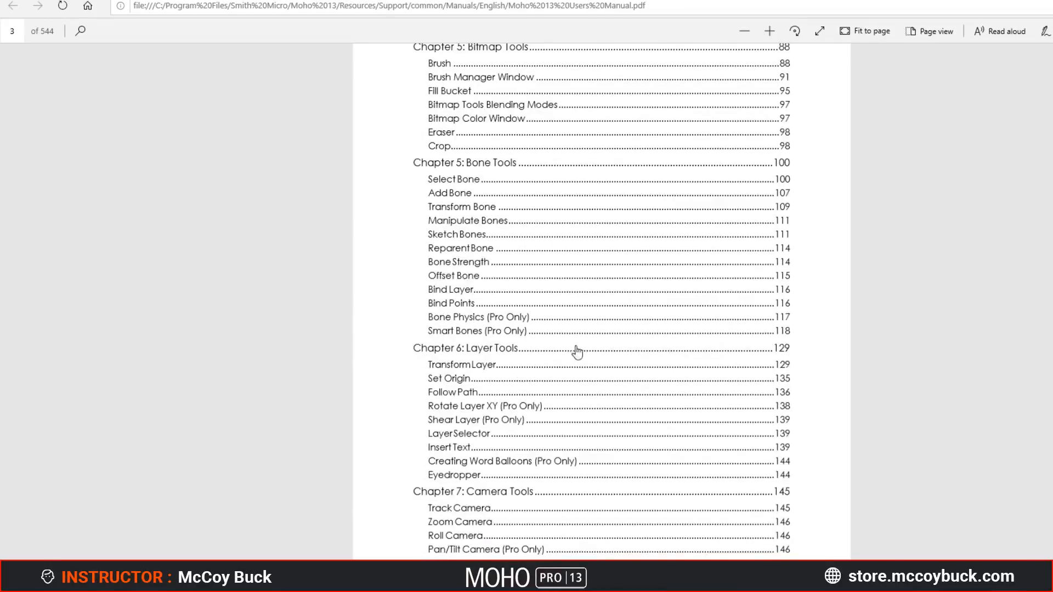
scroll(600, 349, down, 5)
scroll(623, 344, down, 5)
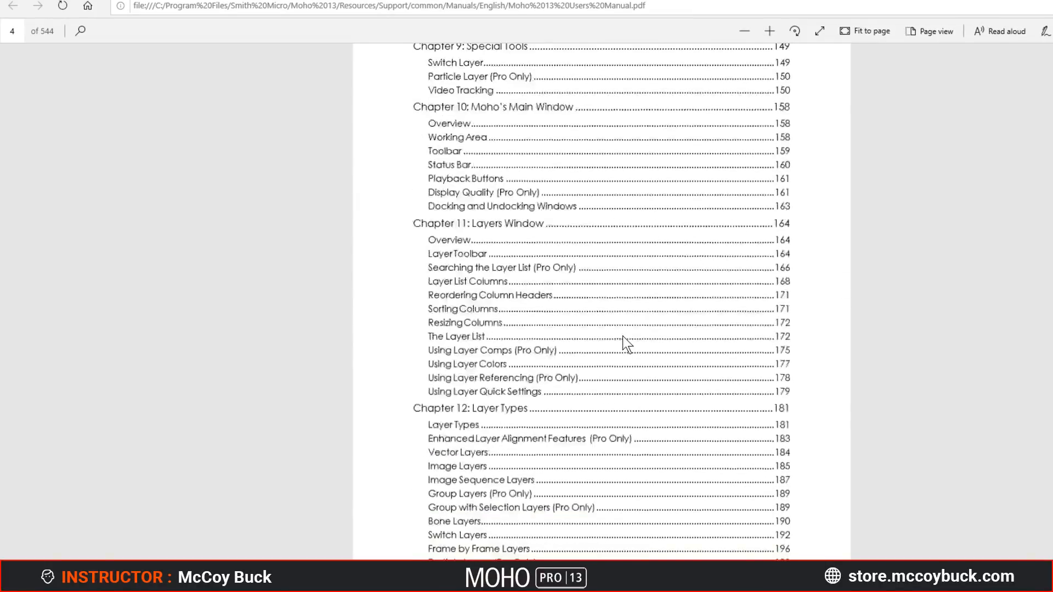
scroll(625, 342, up, 1)
scroll(627, 345, down, 2)
scroll(624, 340, up, 3)
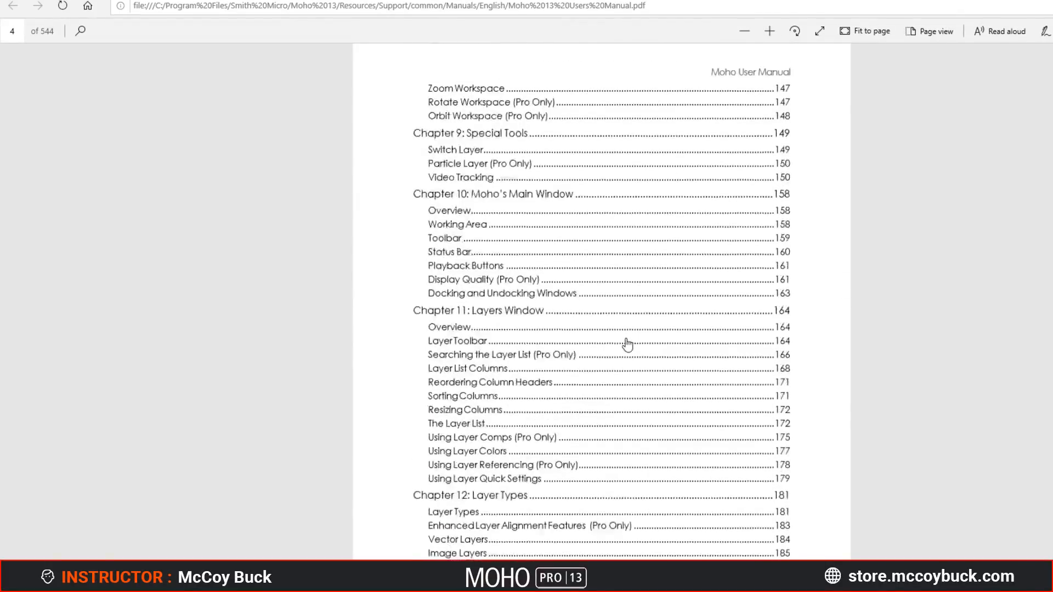
scroll(625, 340, down, 8)
scroll(627, 338, down, 12)
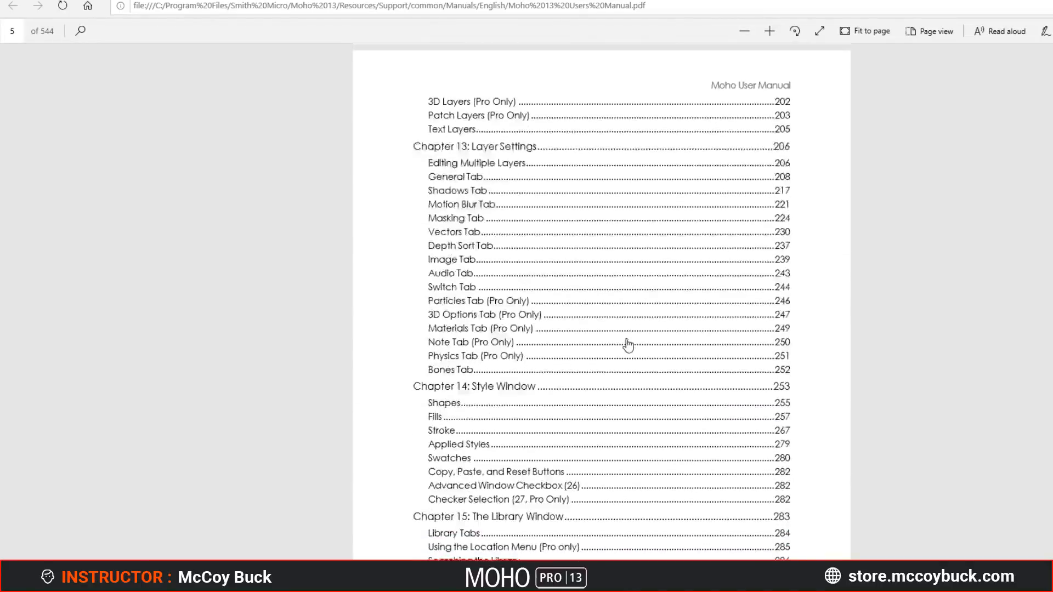
scroll(627, 342, down, 8)
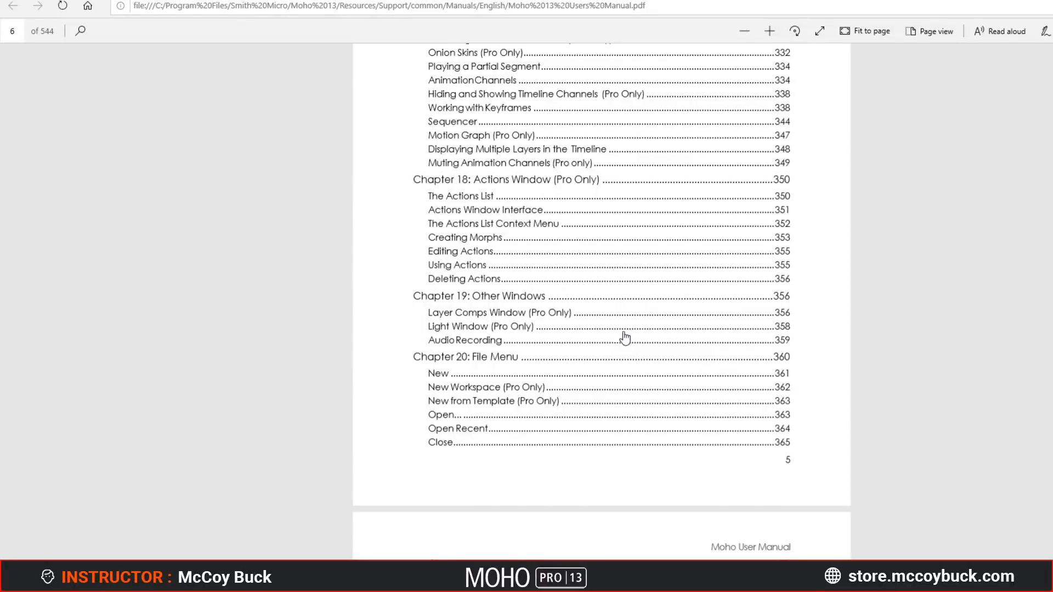
scroll(625, 339, down, 5)
scroll(625, 337, down, 15)
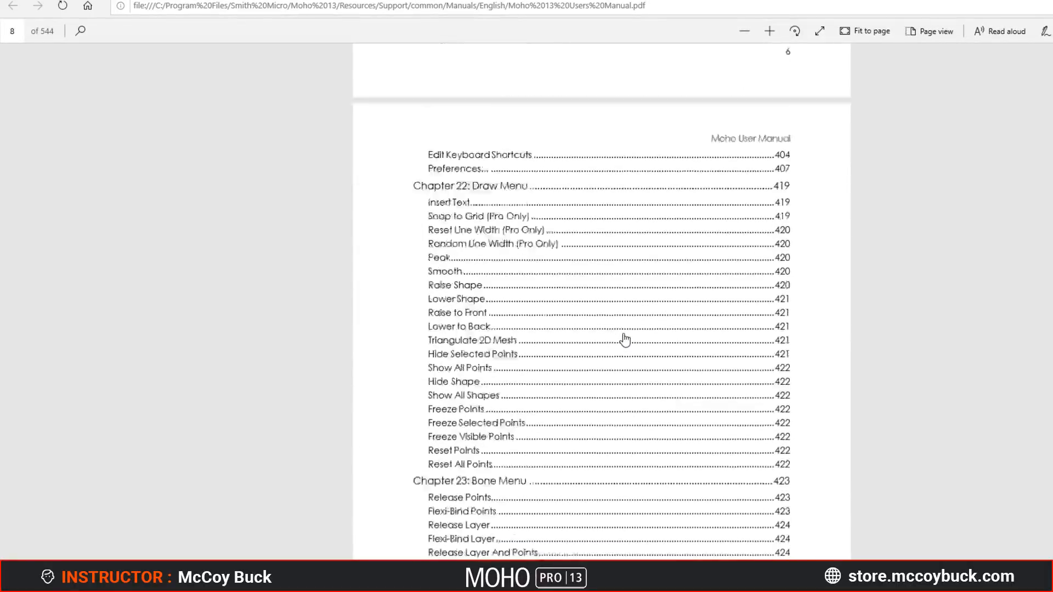
scroll(626, 341, down, 8)
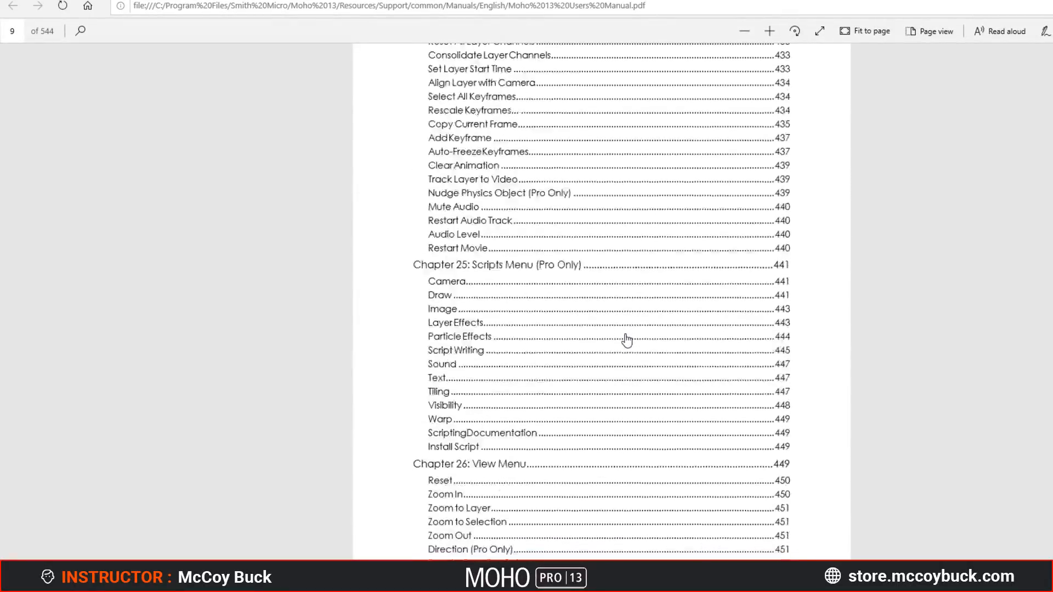
Step: Return to the start of the manual and review the contents list again up to Chapter 12: Layer Types
scroll(627, 340, up, 20)
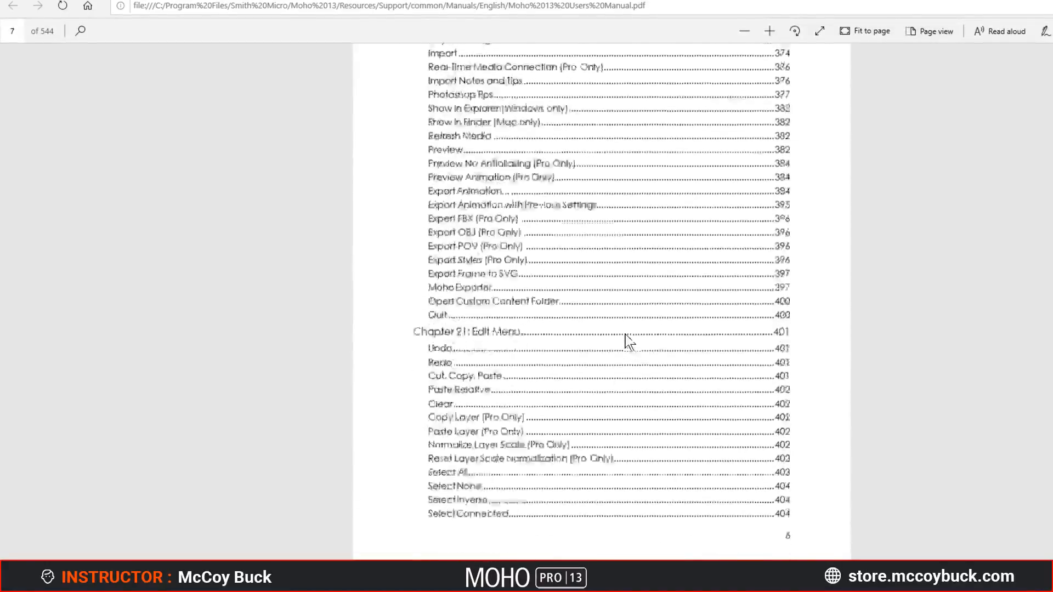
scroll(628, 340, up, 20)
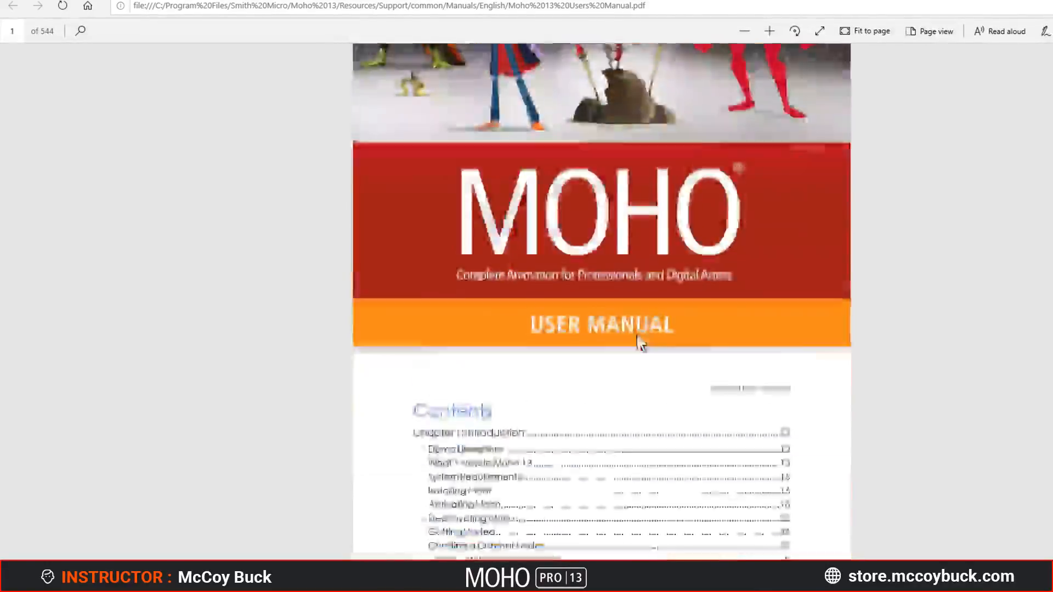
scroll(635, 340, down, 15)
scroll(641, 338, up, 9)
scroll(639, 338, down, 8)
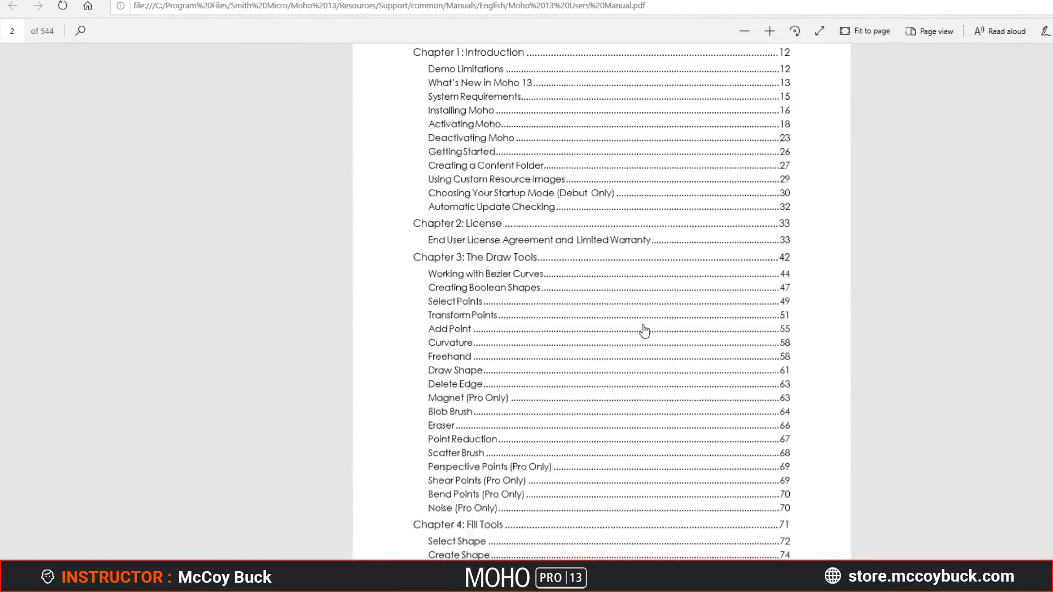
scroll(639, 338, down, 9)
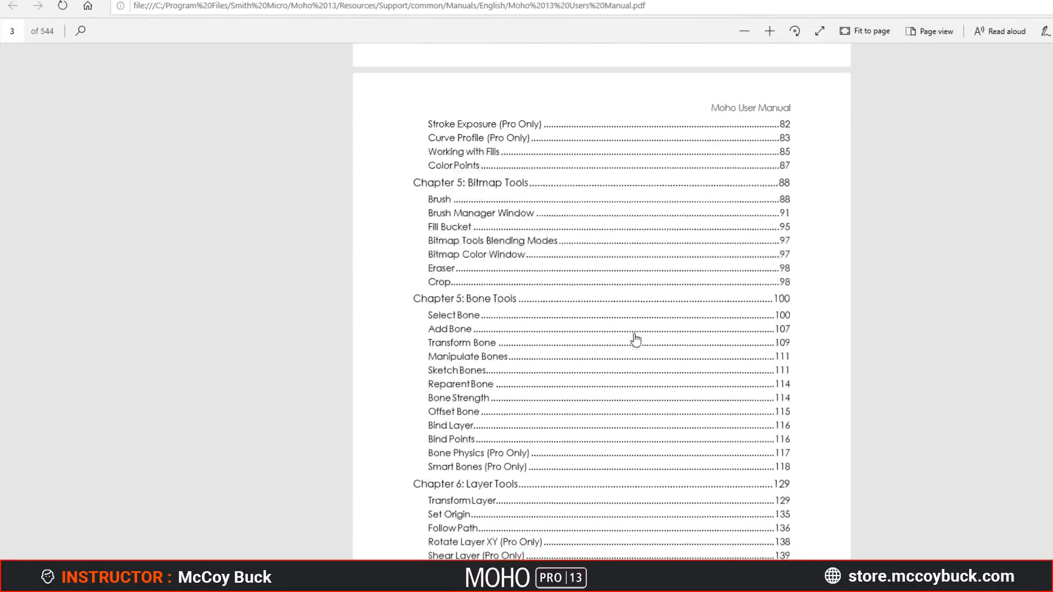
scroll(627, 328, down, 9)
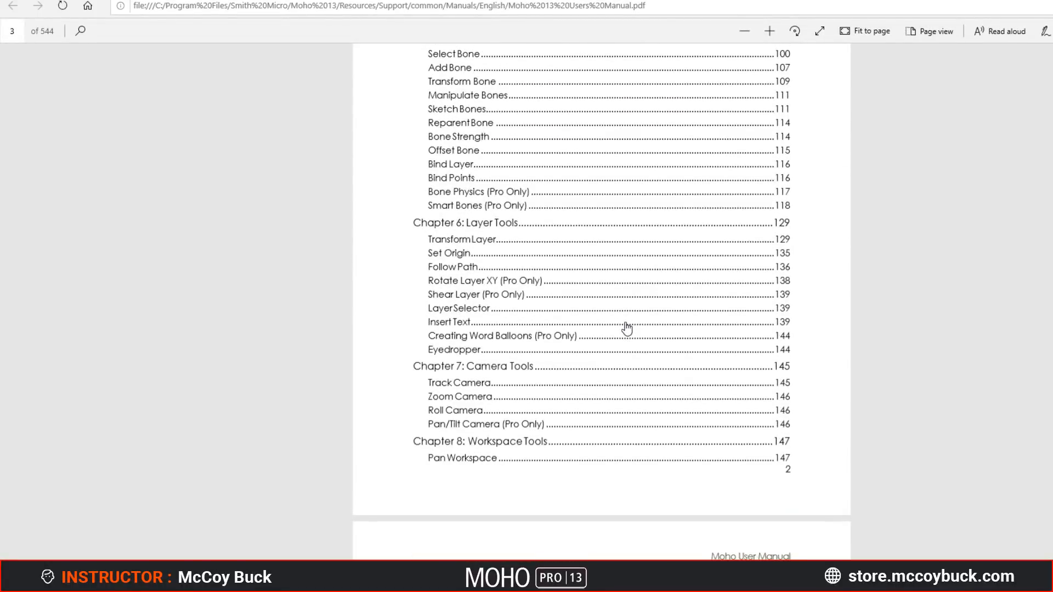
scroll(627, 328, down, 18)
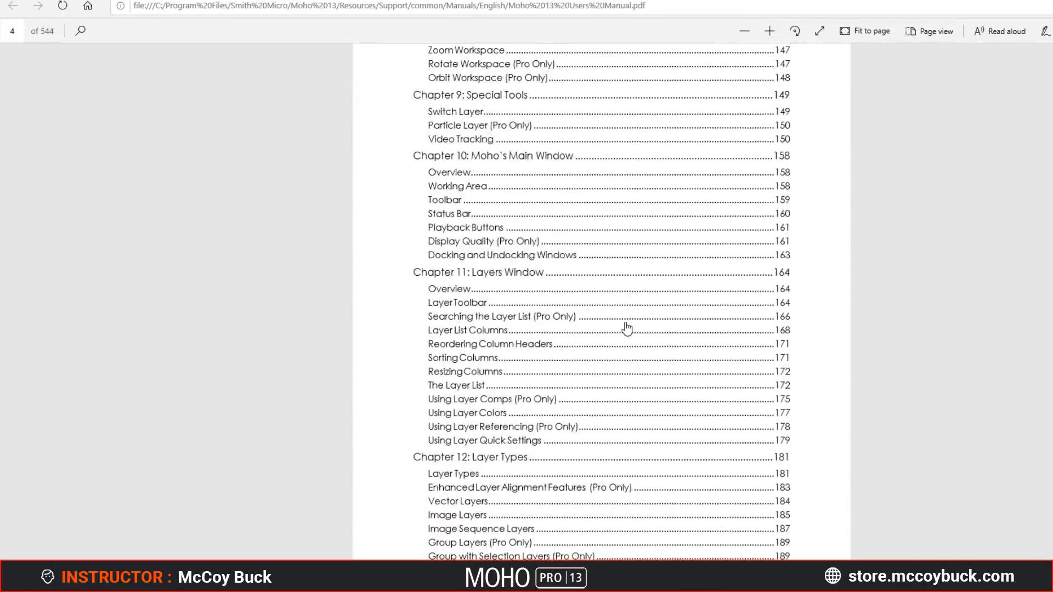
Step: Search the manual for "3d" and open the 3D Layers (Pro Only) section to read it
key(ctrl+f)
text(3d)
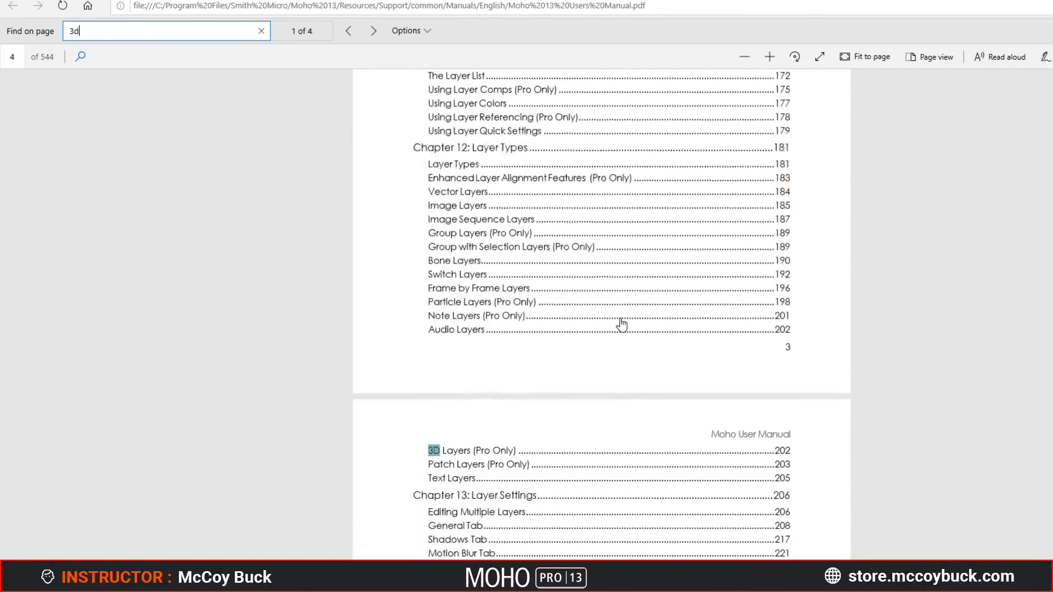
click(441, 452)
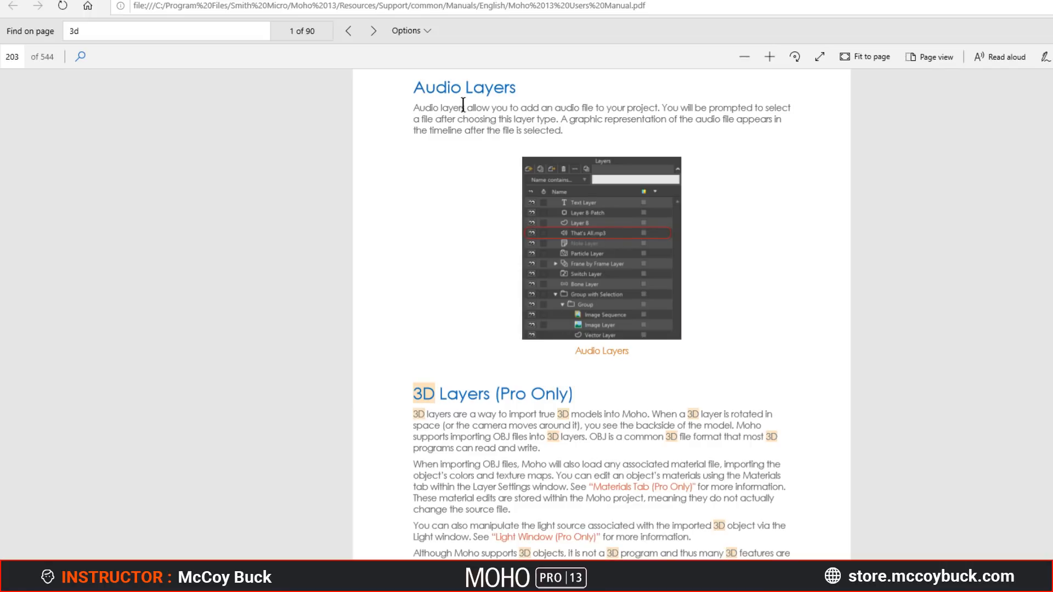
scroll(433, 283, down, 3)
scroll(433, 284, down, 1)
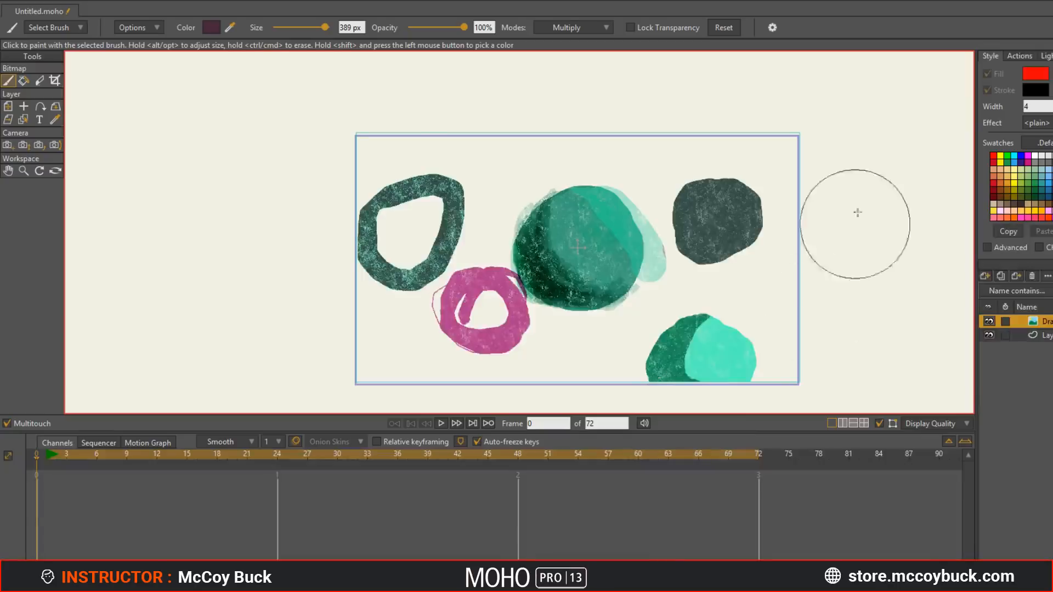
Step: Switch to Moho's Library window, look through the factory Scenes folders, and collapse them
key(ctrl+shift+l)
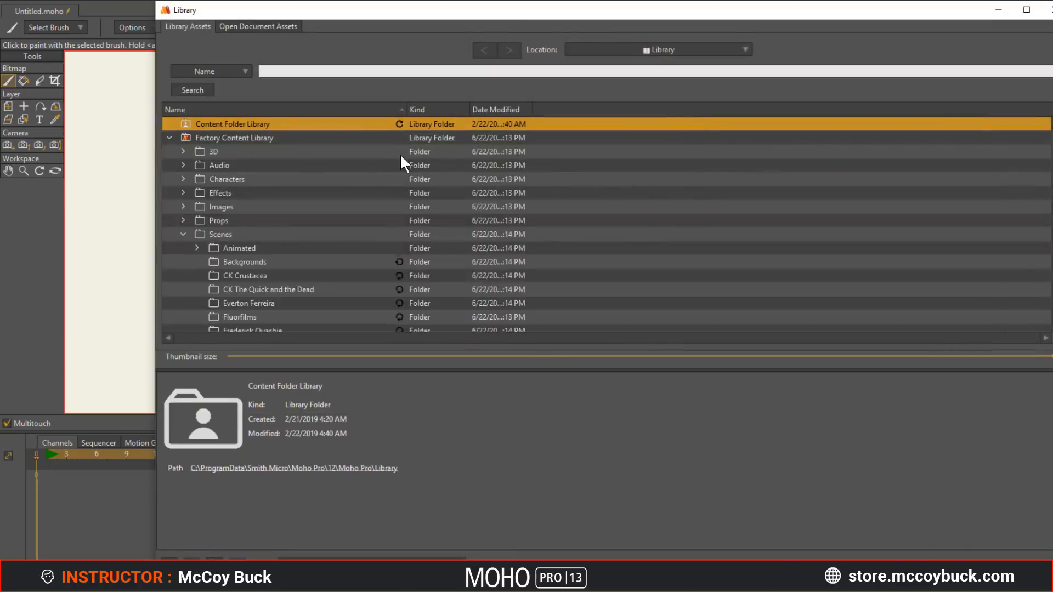
scroll(284, 215, down, 10)
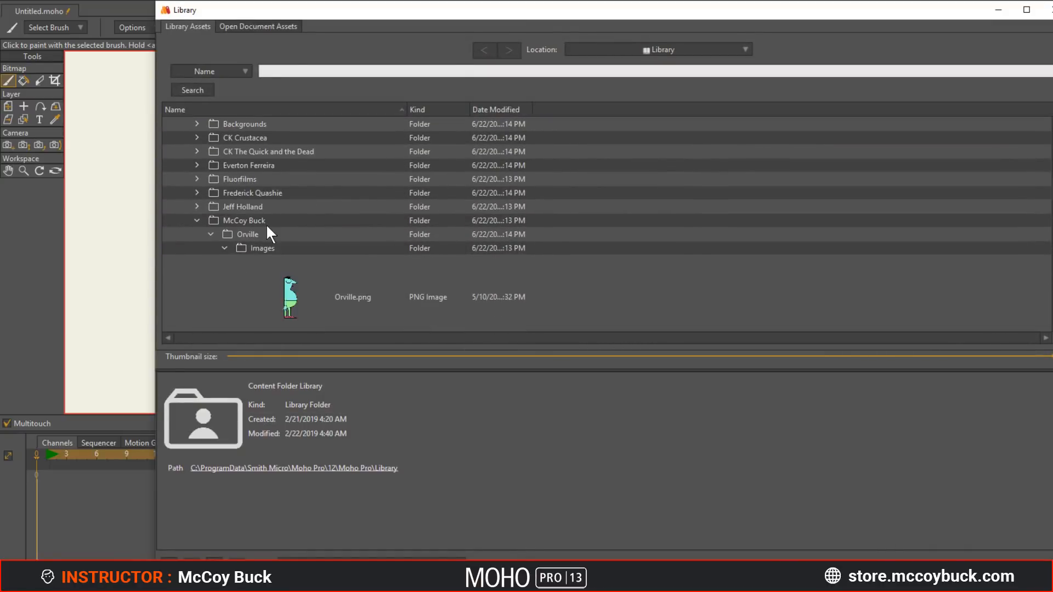
click(196, 207)
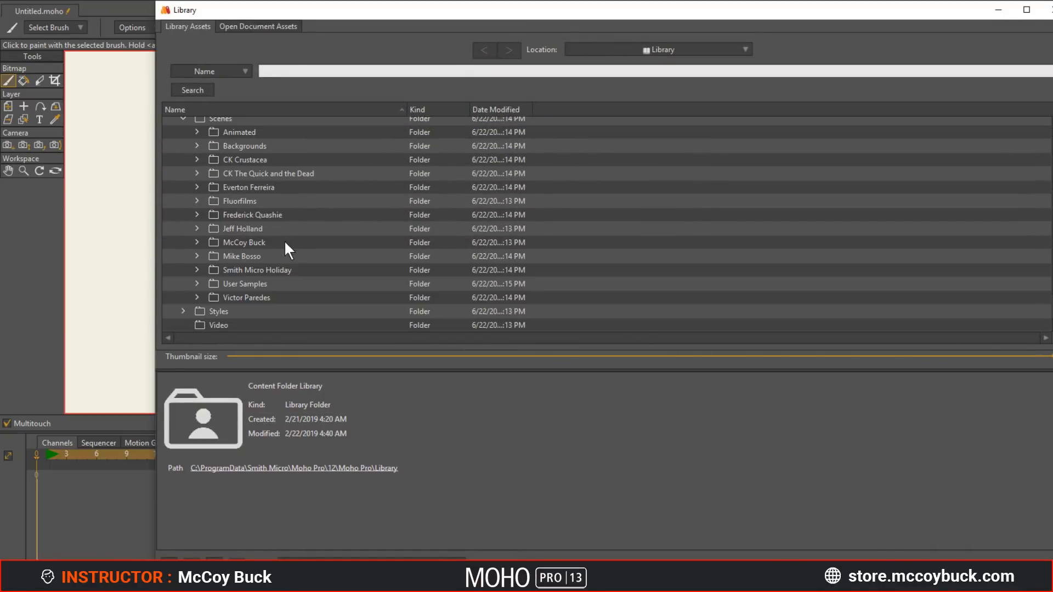
scroll(190, 198, up, 5)
click(183, 192)
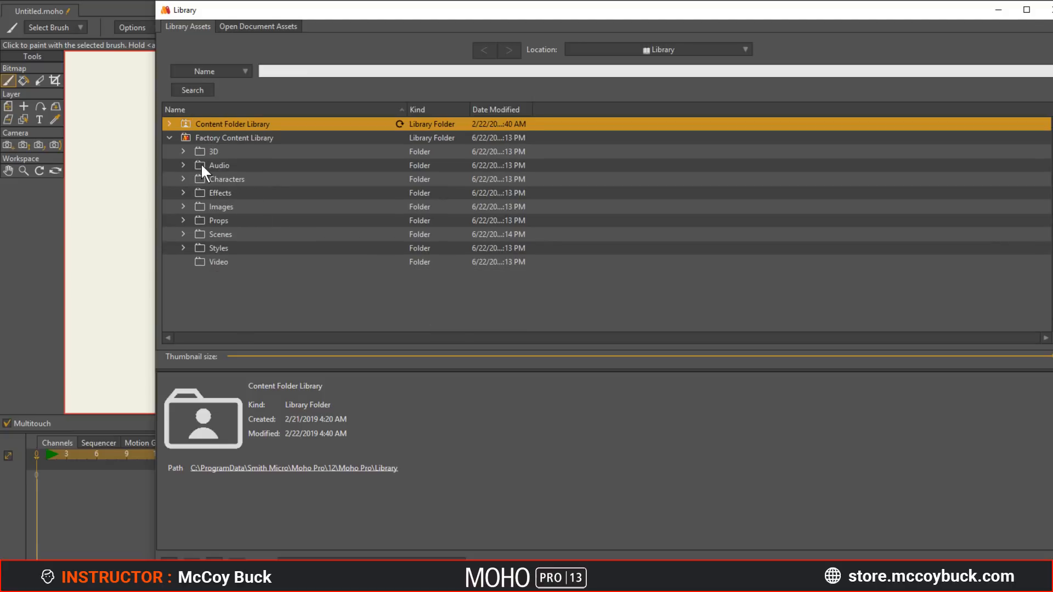
Step: Expand the factory library's 3D folder, preview the contents of its Props subfolder, and collapse that subfolder
click(182, 152)
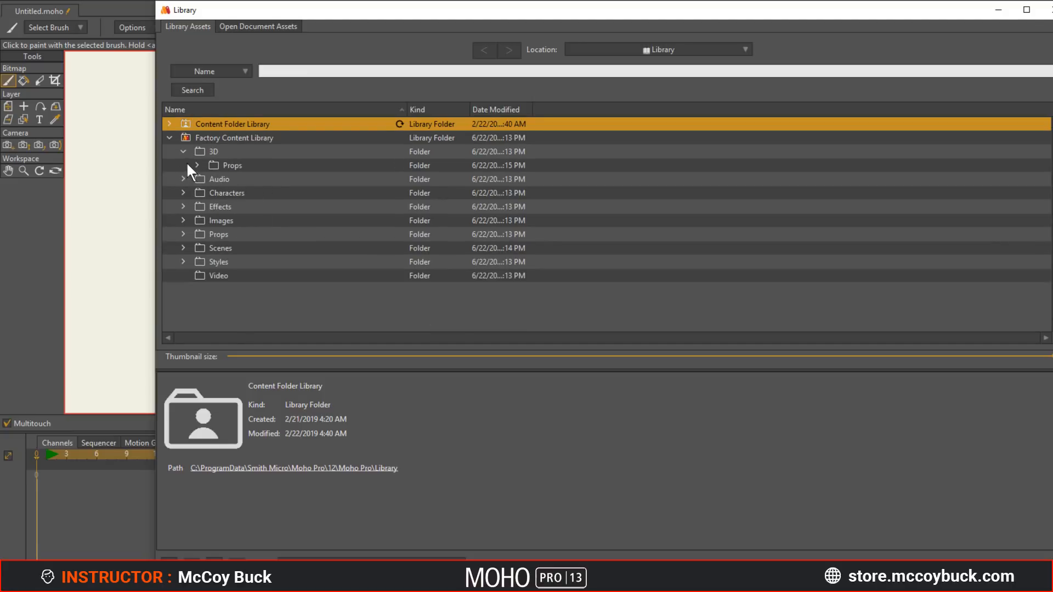
click(197, 165)
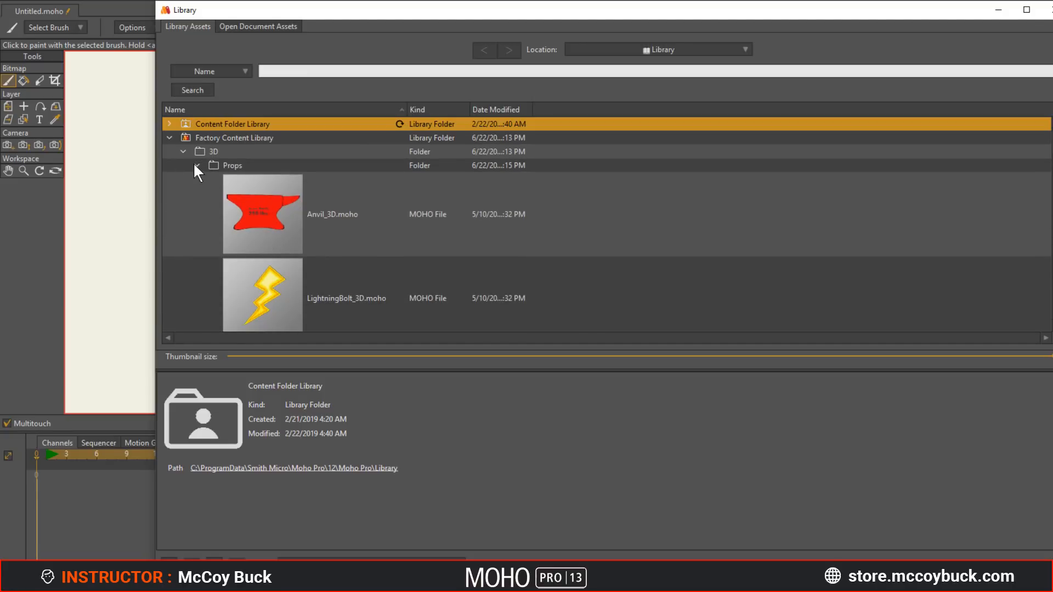
click(197, 165)
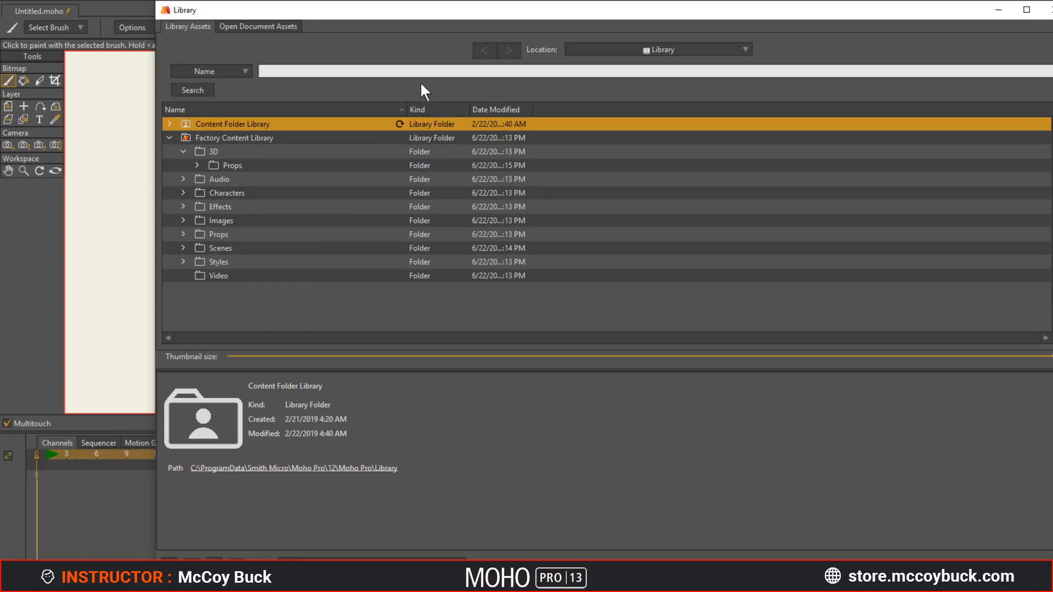
Step: Search the library by name for "3d", look through the matching assets, and close the Library window
click(349, 70)
text(3d)
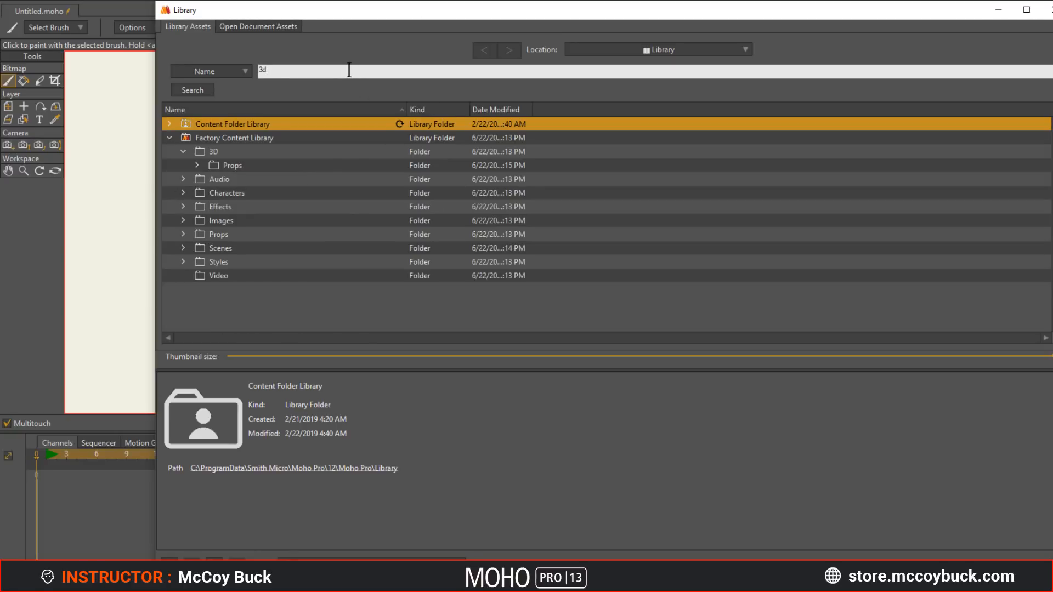
key(Return)
scroll(348, 235, down, 5)
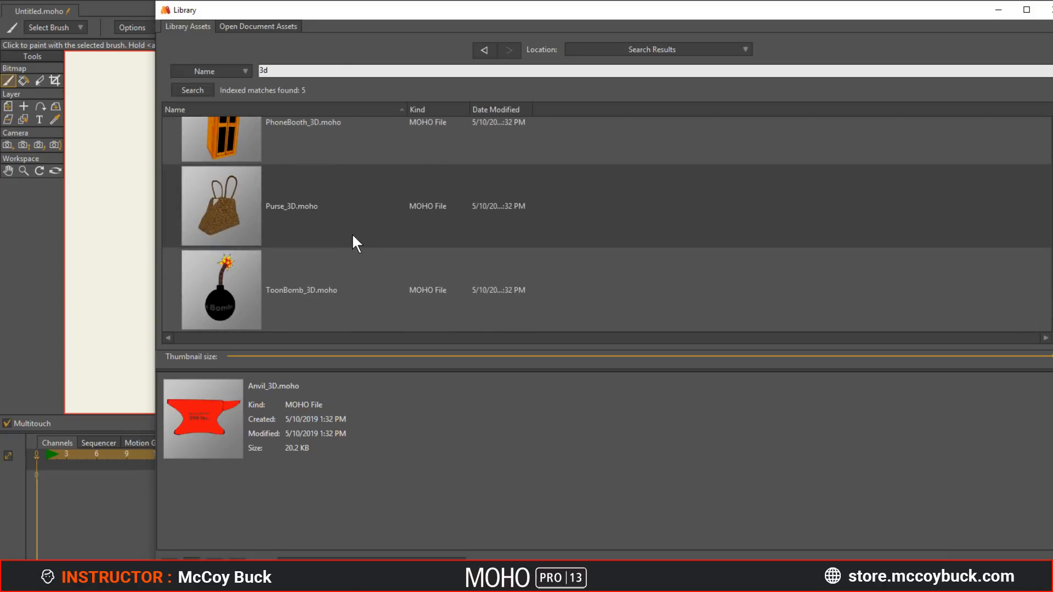
scroll(281, 202, up, 3)
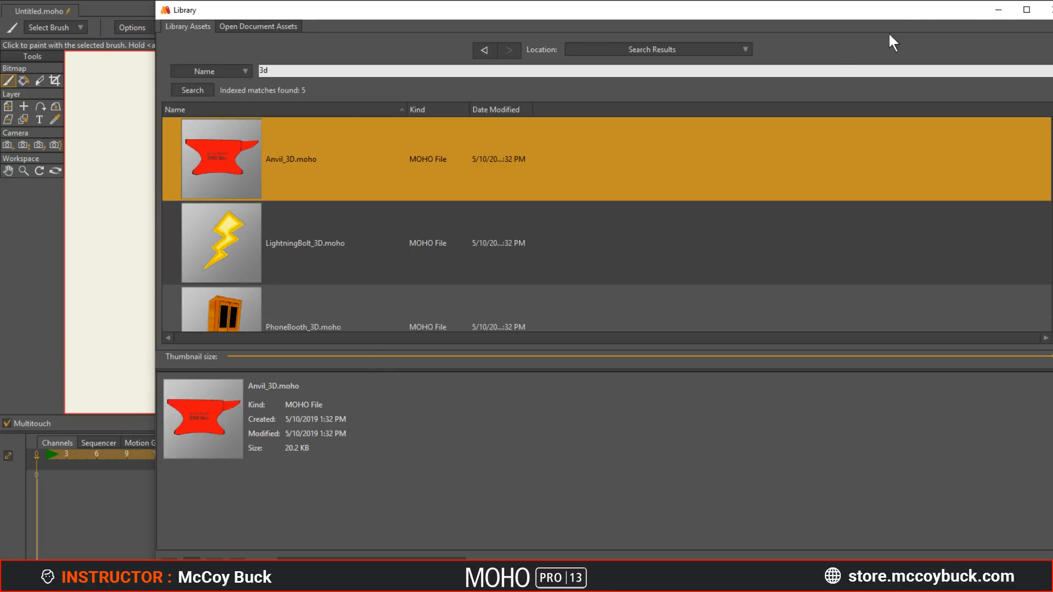
click(1042, 10)
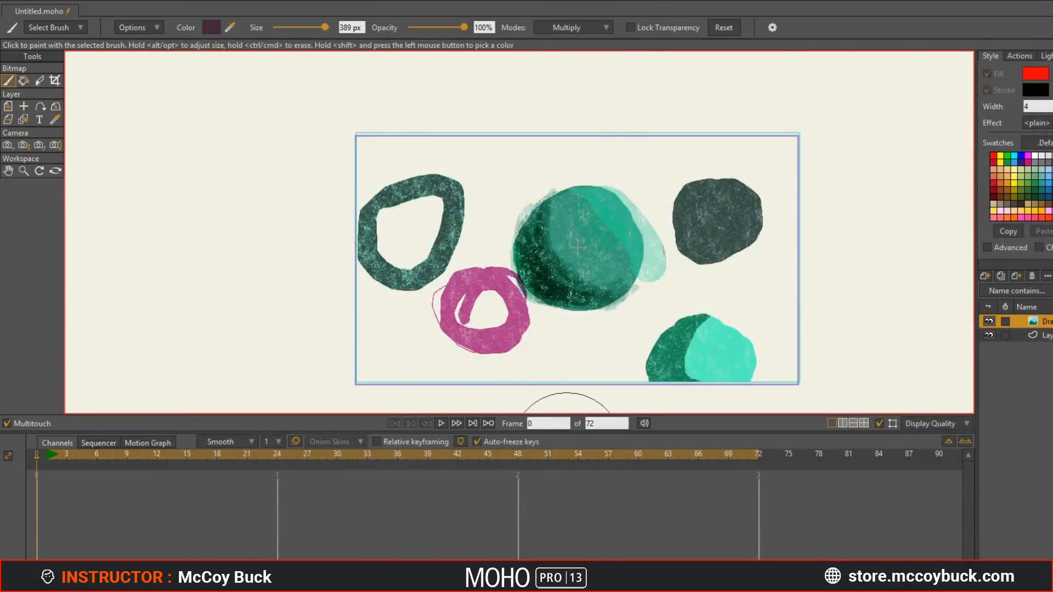
click(549, 583)
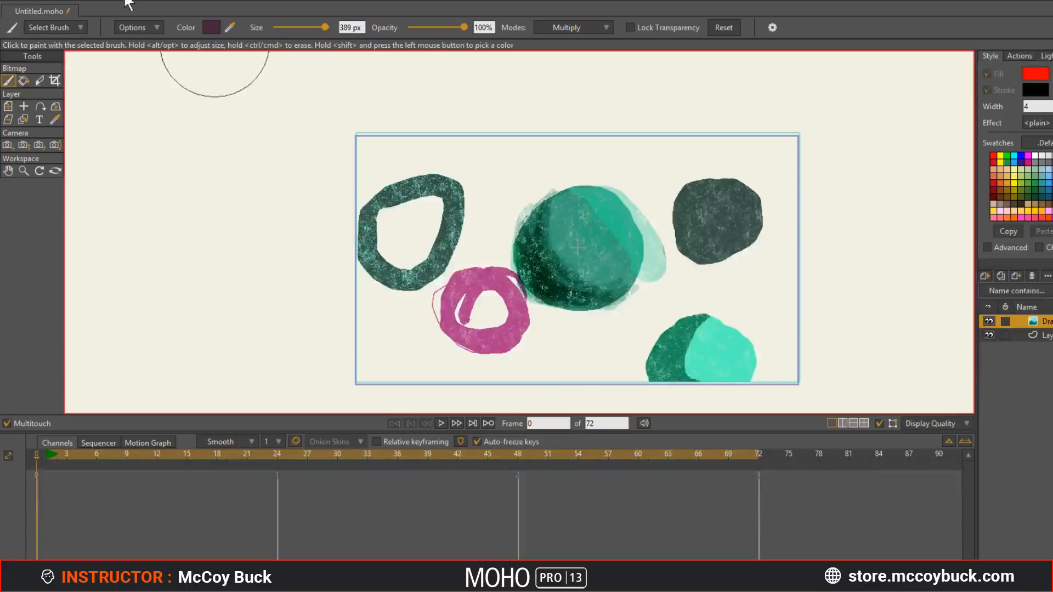
click(25, 2)
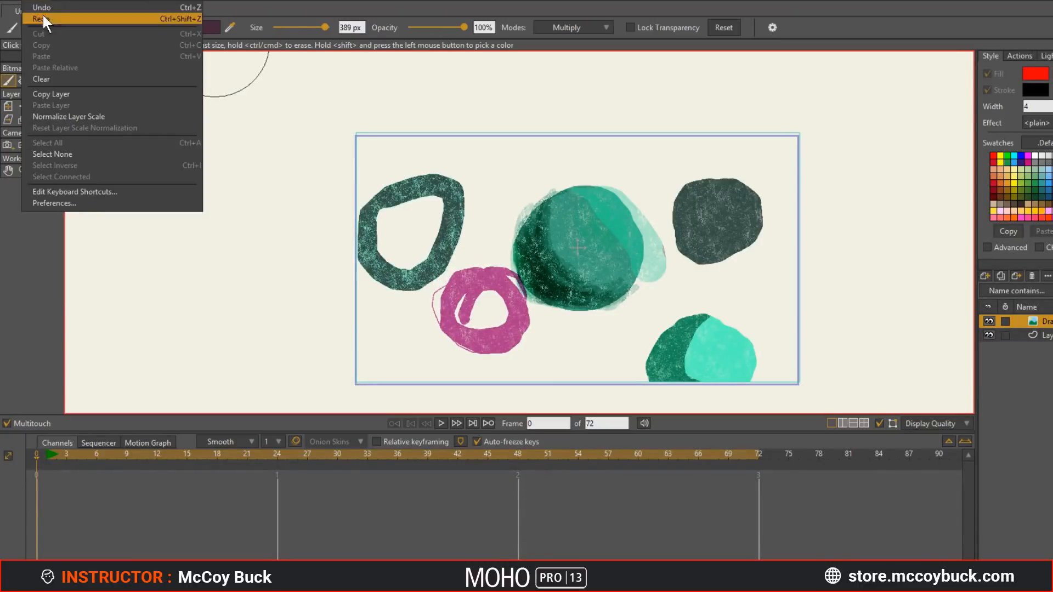
mouse_move(13, 1)
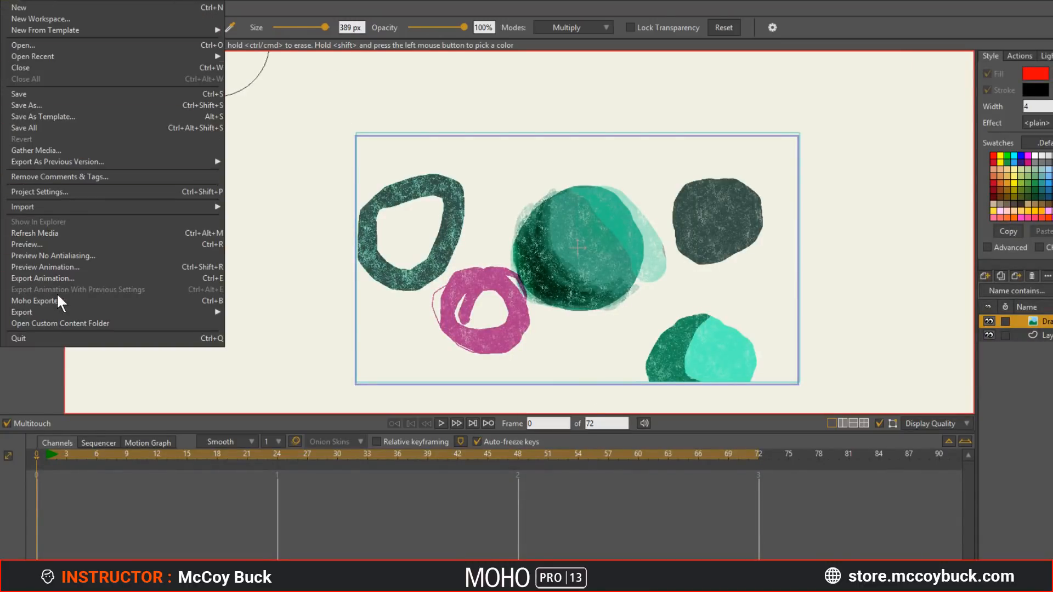
click(55, 191)
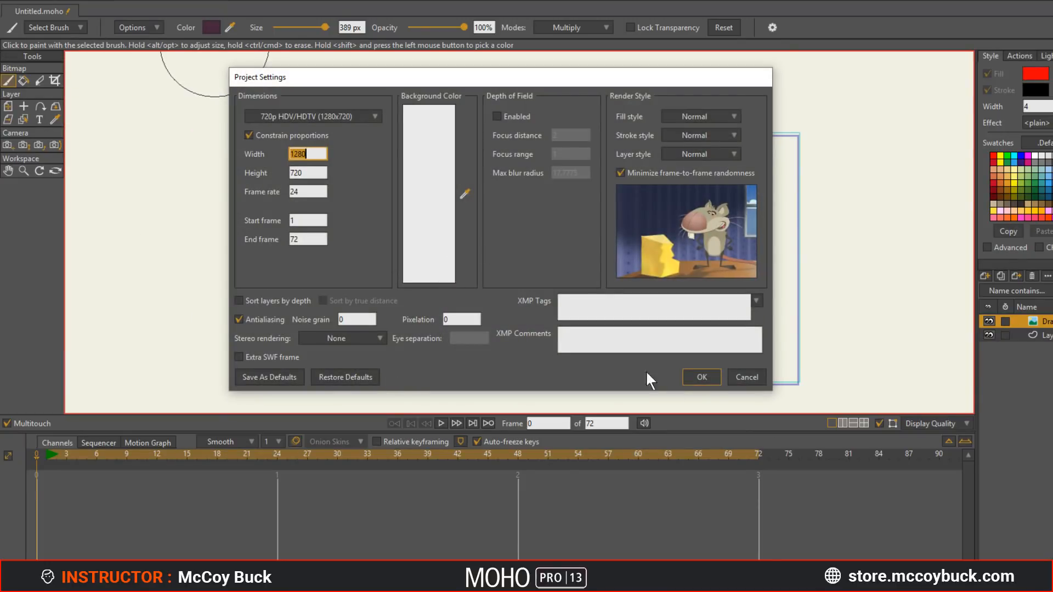
click(735, 377)
Step: Open the General preferences to check the custom content folder path, and bring up a File Explorer window, moving it out of the way
click(38, 3)
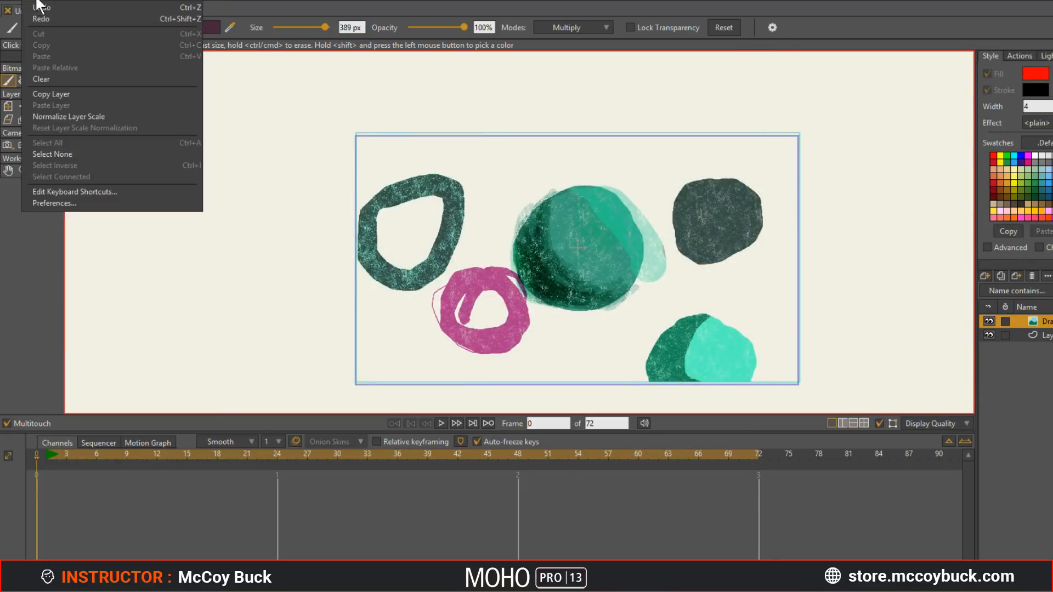
click(68, 204)
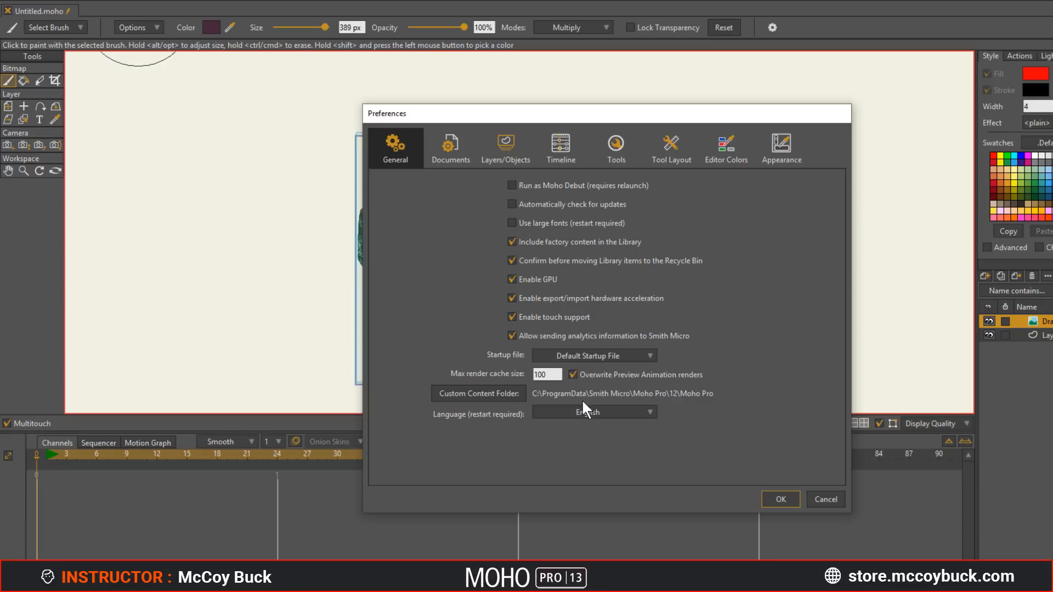
key(super+e)
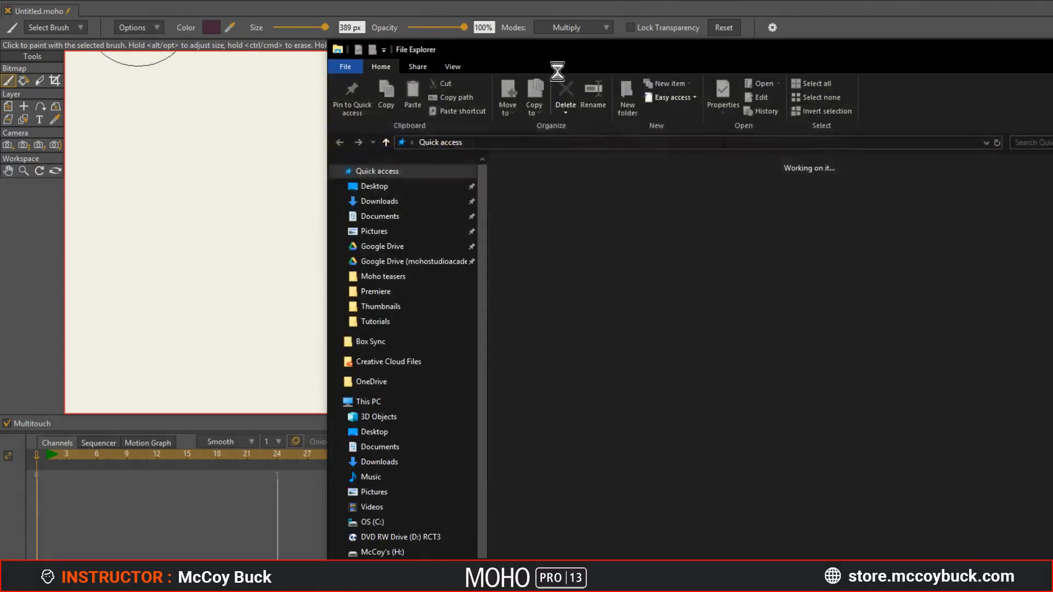
drag(558, 52, 565, 0)
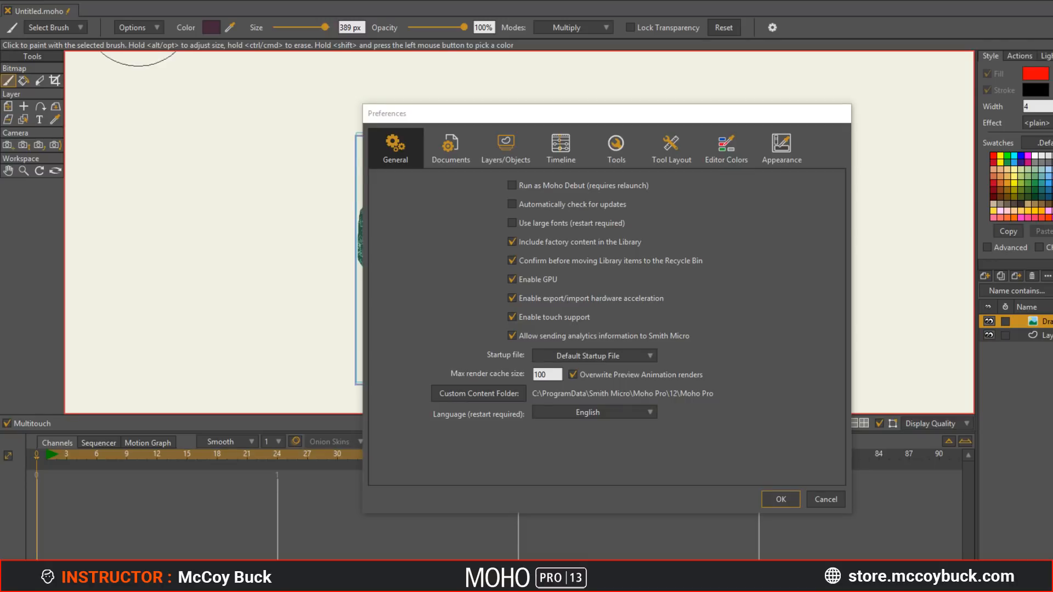
Step: Cancel the preferences, switch to the user manual in the browser, and look over the 3D Layers (Pro Only) section and the following pages
click(606, 394)
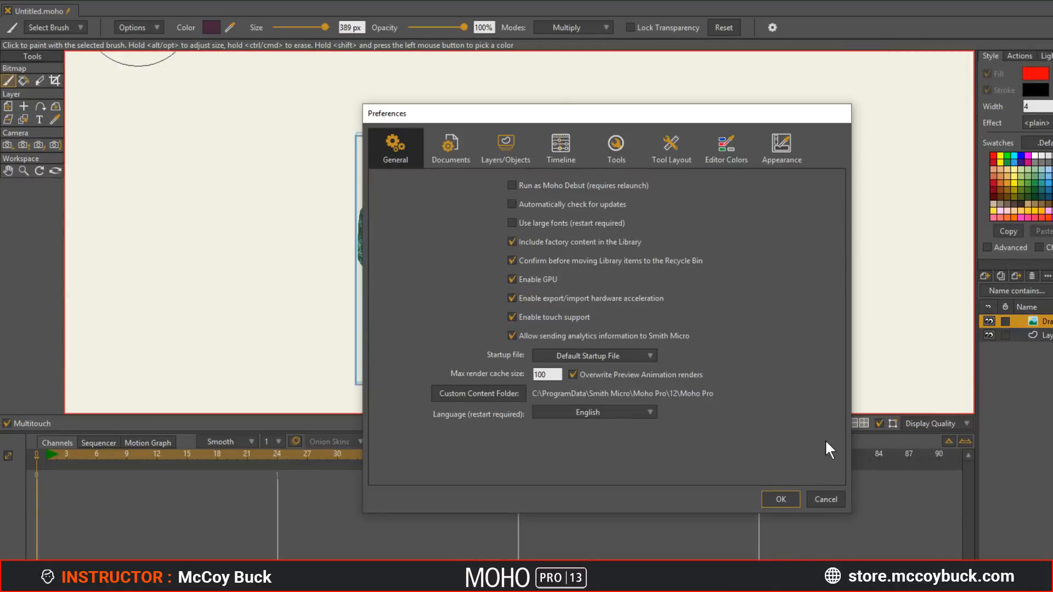
click(825, 494)
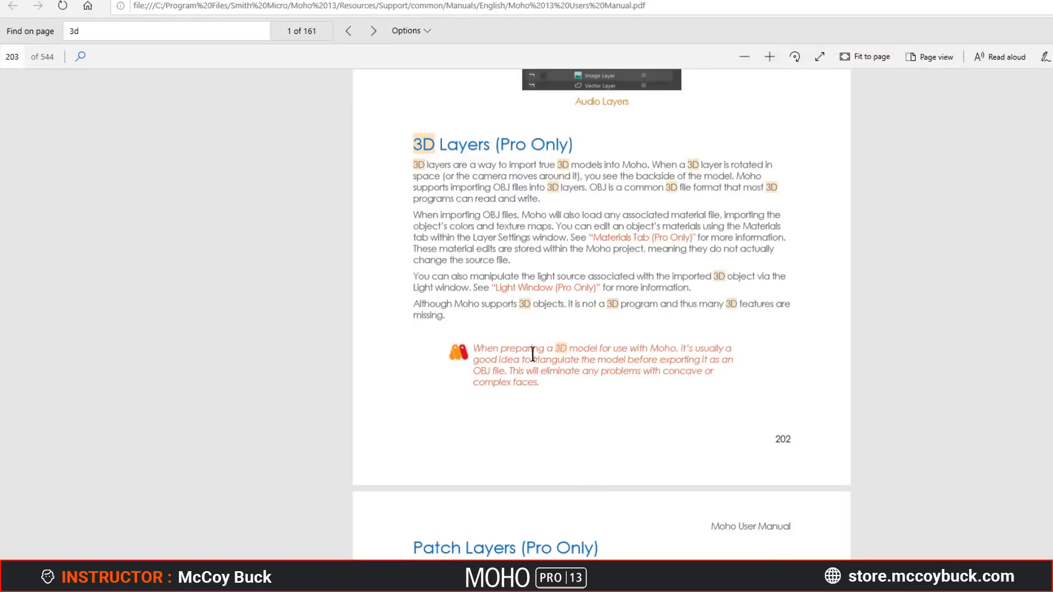
scroll(545, 331, down, 8)
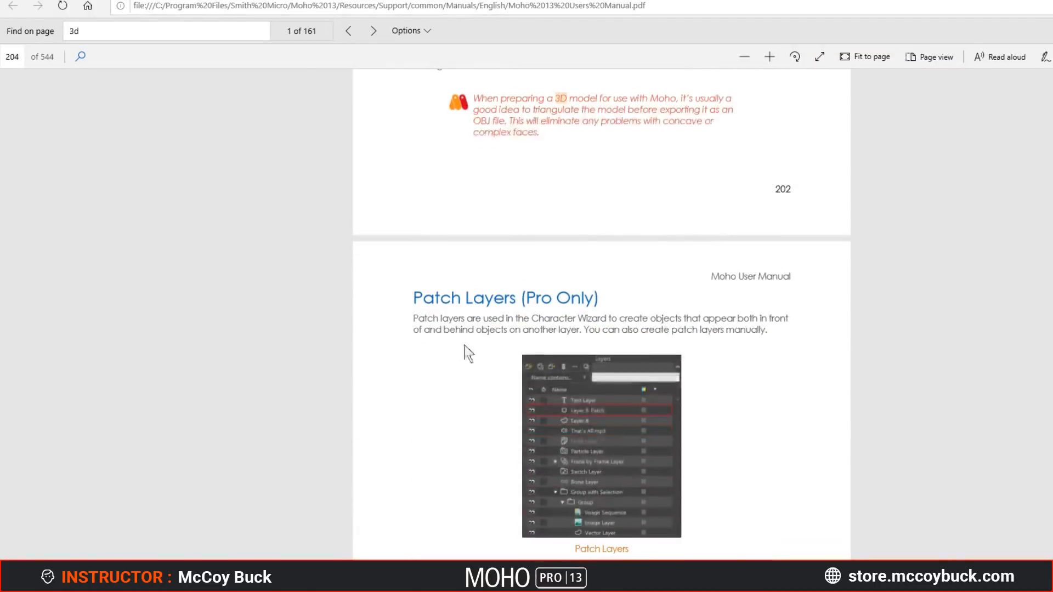
scroll(458, 393, down, 8)
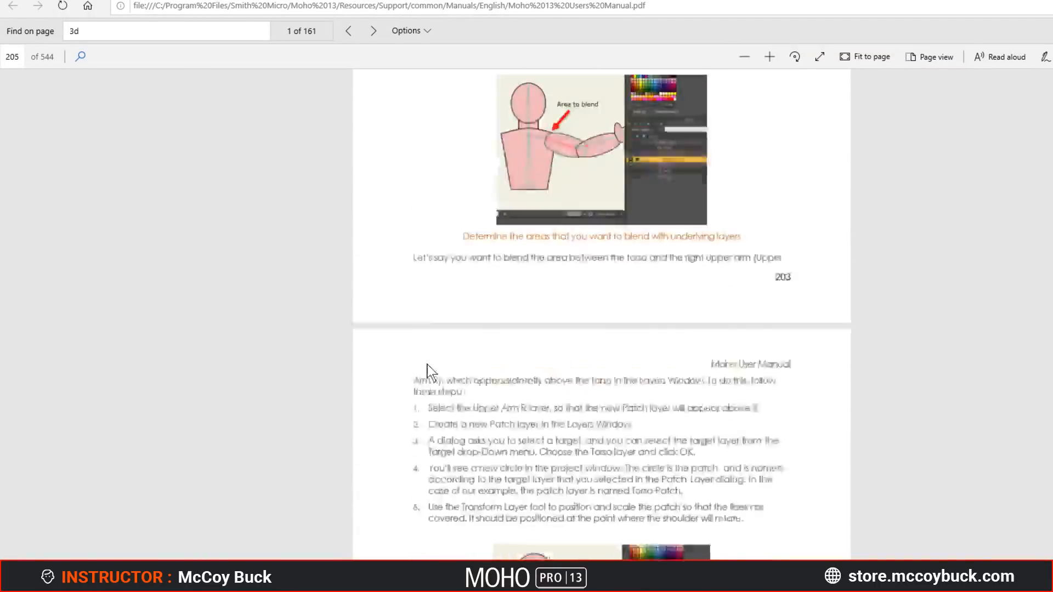
scroll(423, 377, up, 17)
scroll(424, 367, up, 5)
scroll(424, 362, down, 3)
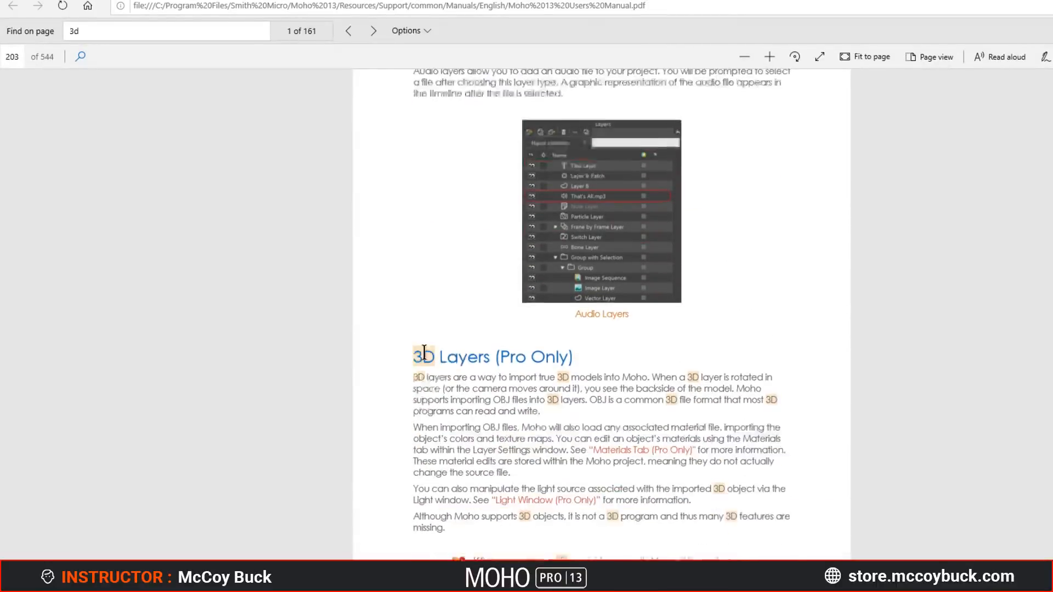
Step: Search the manual for "light" and follow the cross-reference to the Light Window (Pro Only) section
drag(146, 36, 2, 45)
text(light)
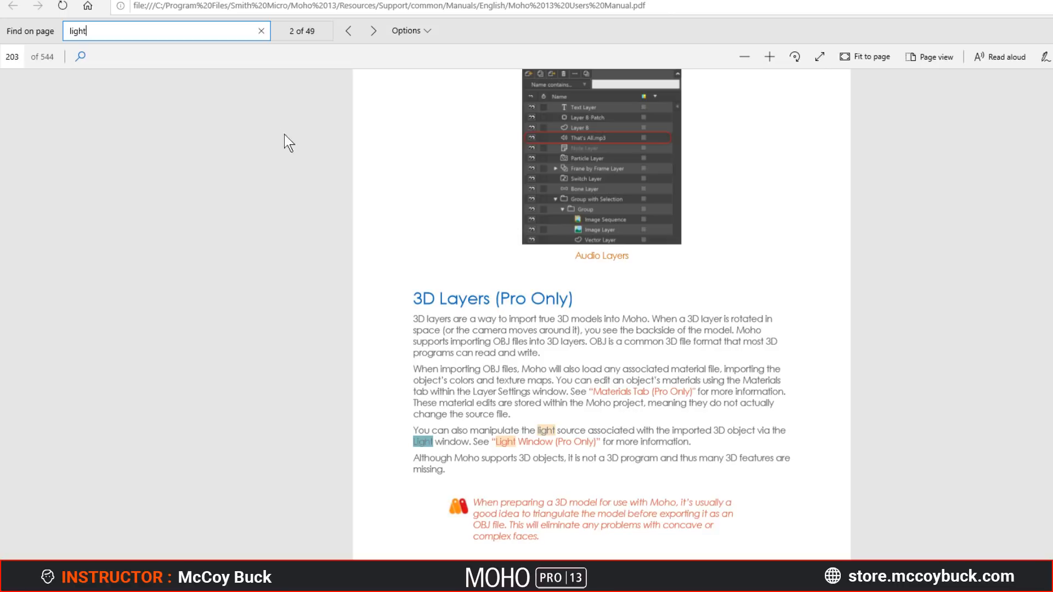
click(521, 440)
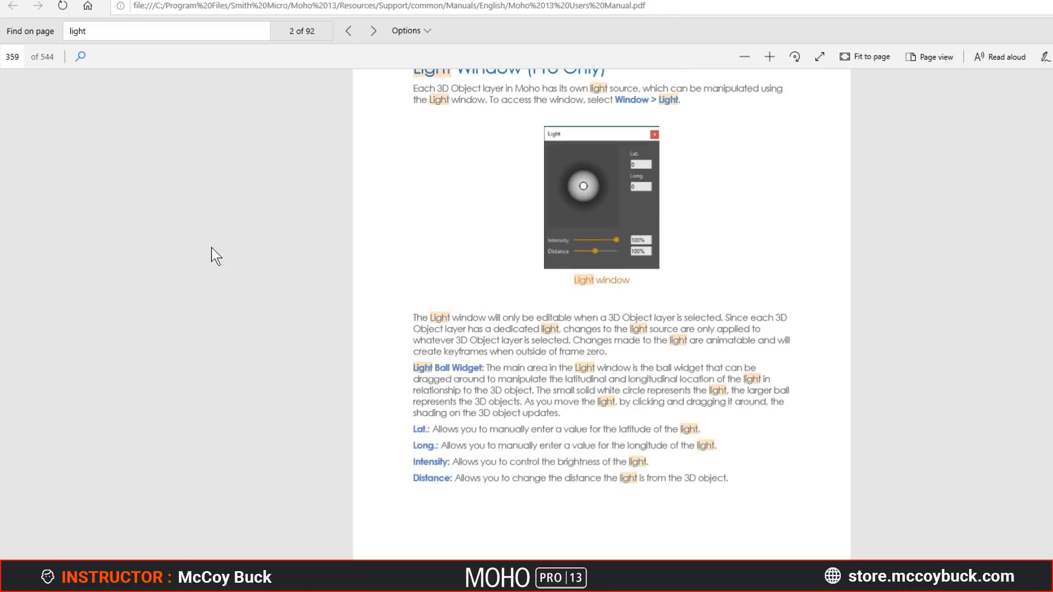
scroll(211, 248, up, 2)
scroll(211, 248, down, 1)
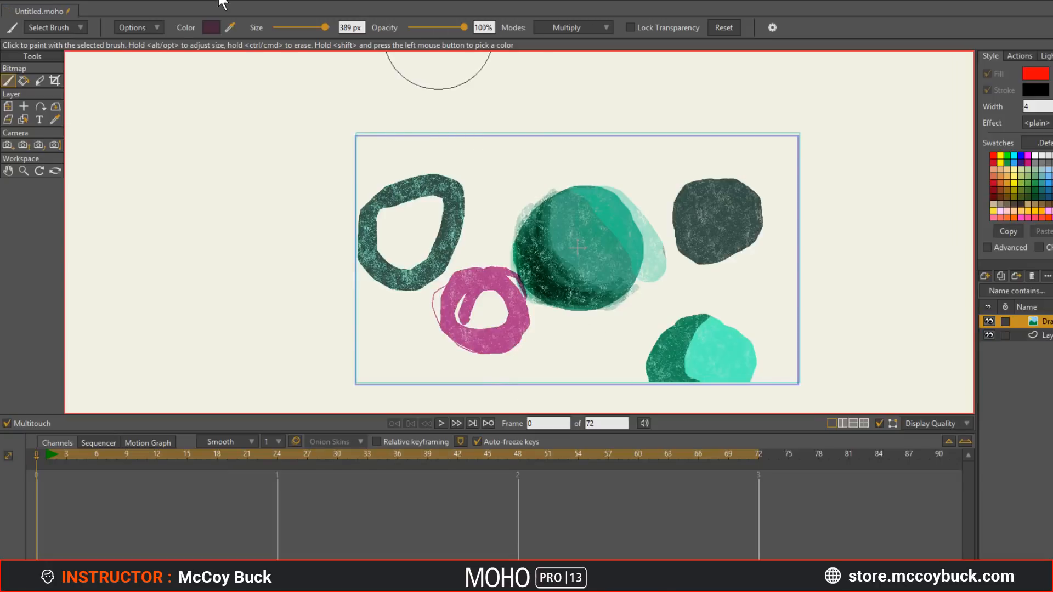
Step: Switch to Moho, bring up the Light window, and compare it with the docked Style and Actions windows, ending on Light
click(220, 2)
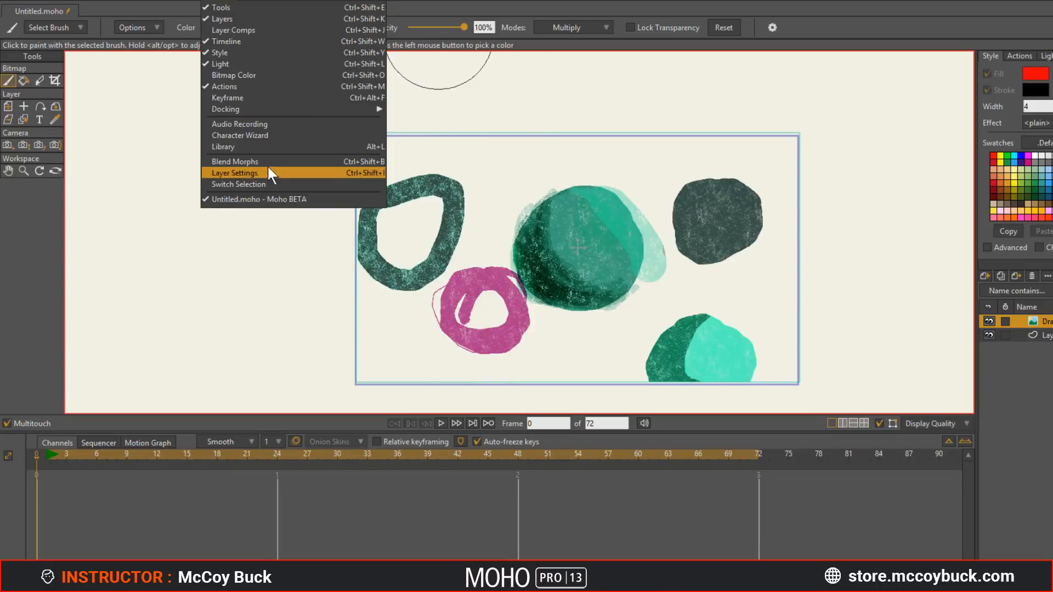
click(246, 66)
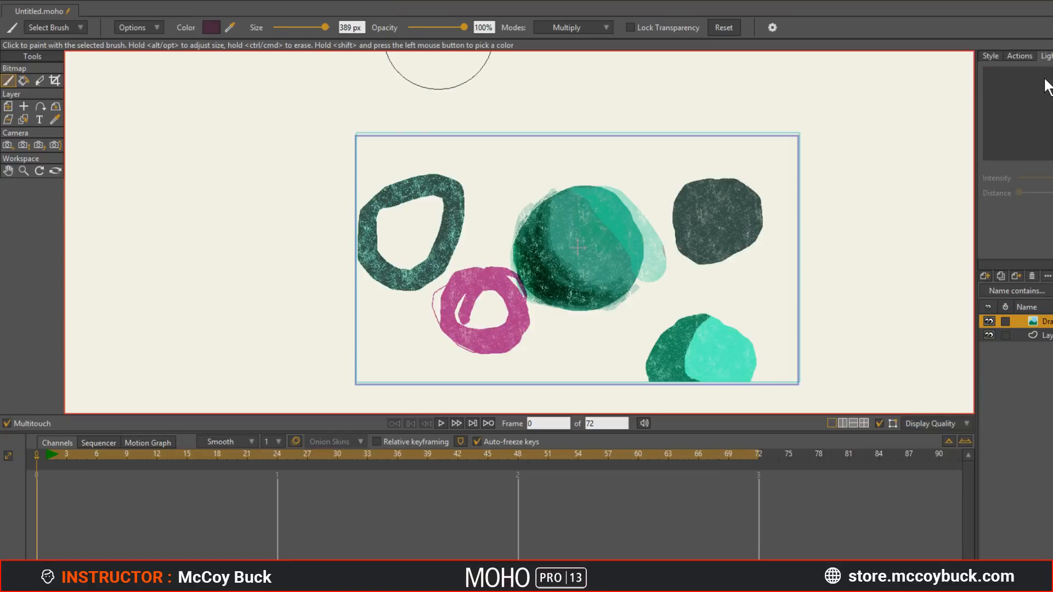
click(992, 56)
click(1022, 56)
click(1047, 56)
click(992, 56)
click(1022, 57)
click(1046, 56)
click(992, 57)
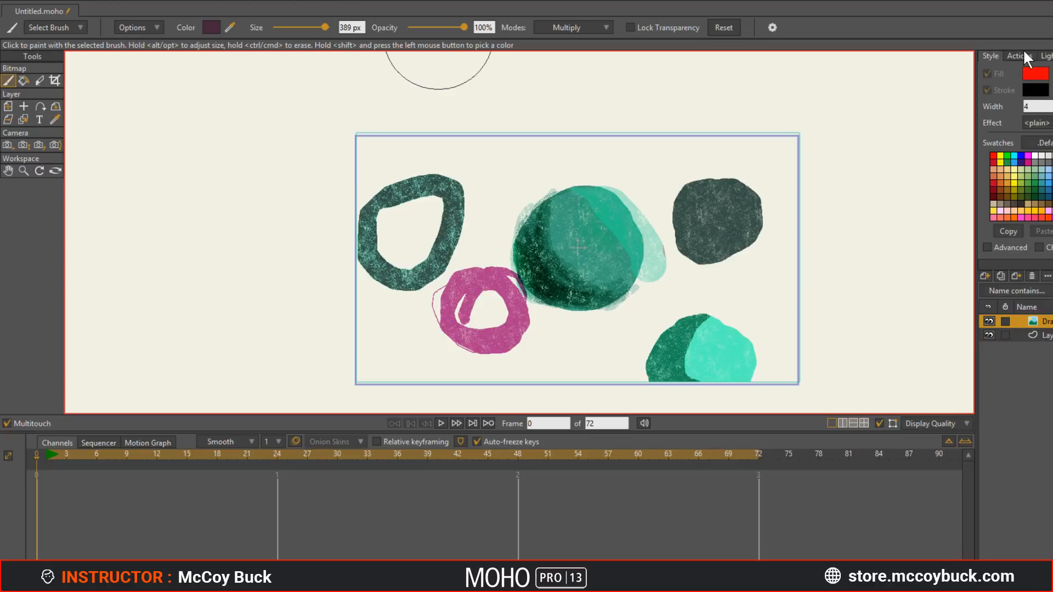
click(1021, 56)
click(994, 55)
click(1020, 56)
click(1047, 56)
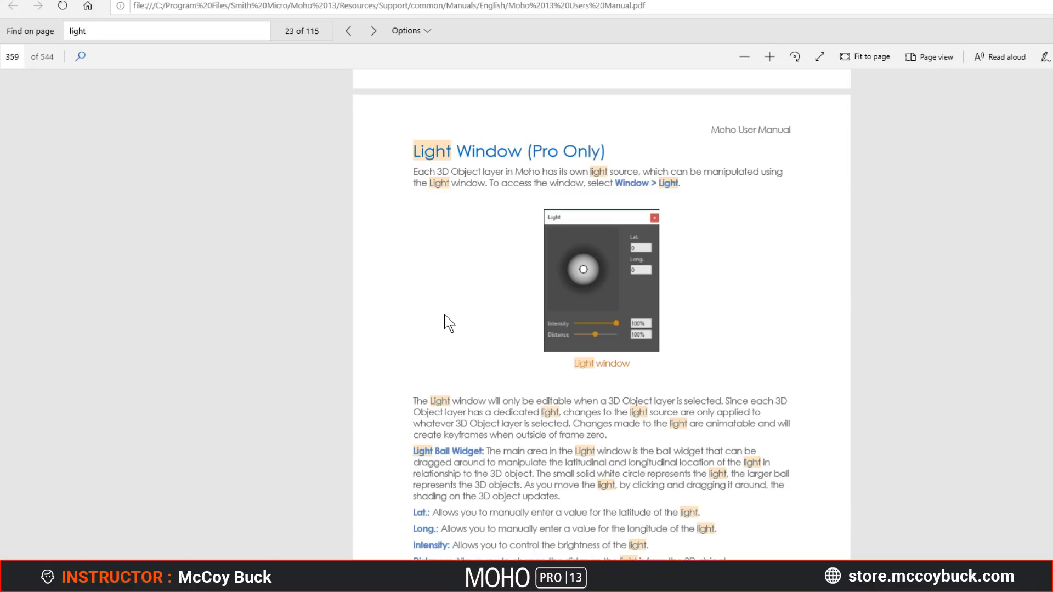
Step: Return to the manual and read the Light Window section's descriptions of the ball widget, Lat., Long., Intensity and Distance
scroll(444, 322, down, 1)
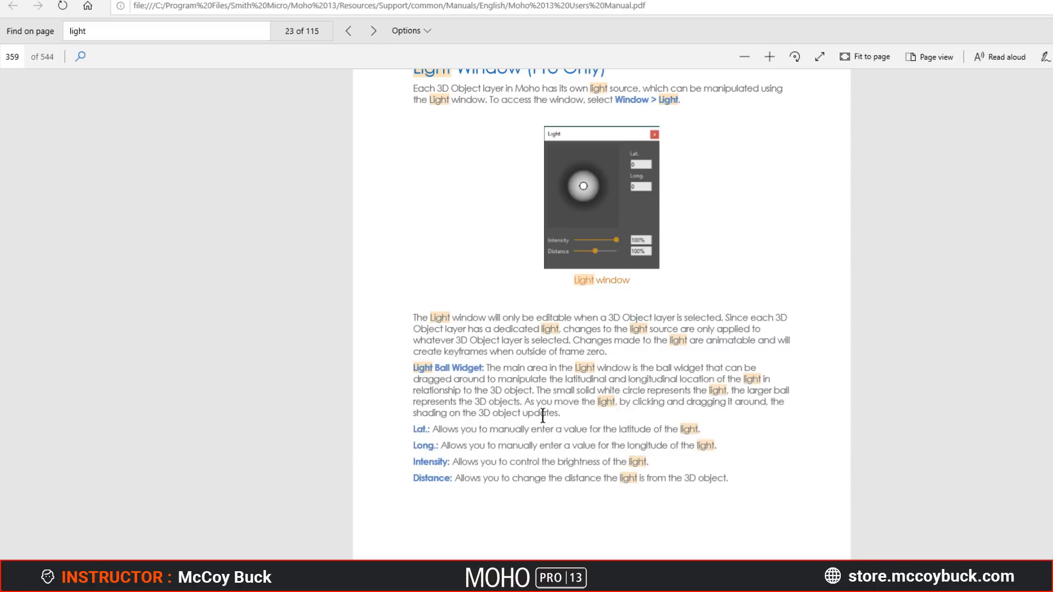
scroll(606, 316, down, 2)
scroll(606, 316, up, 3)
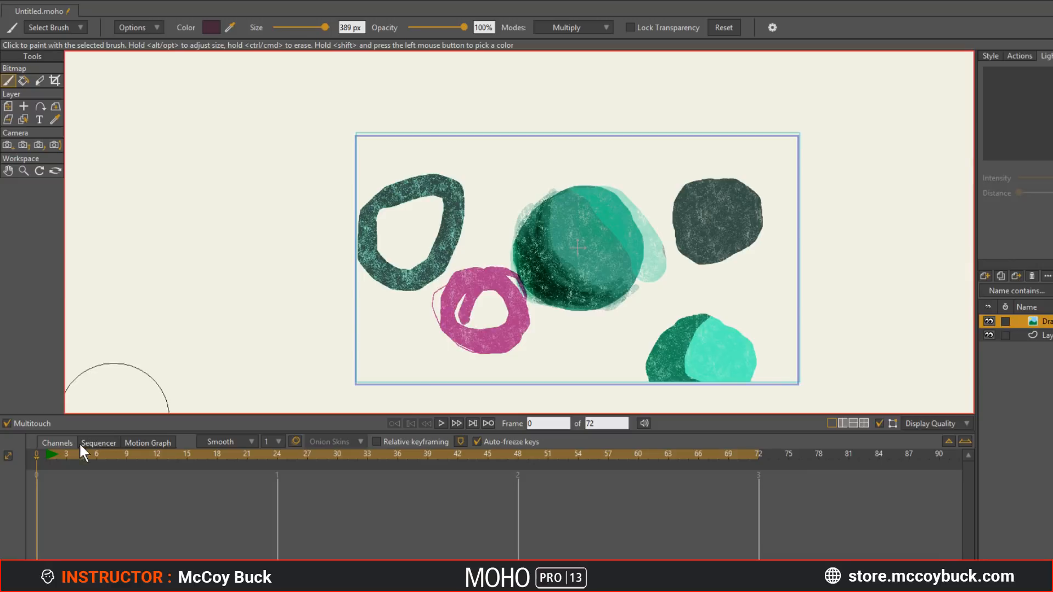
Step: Switch to Moho, try to add a new layer from an image file, and cancel the file selection
click(985, 276)
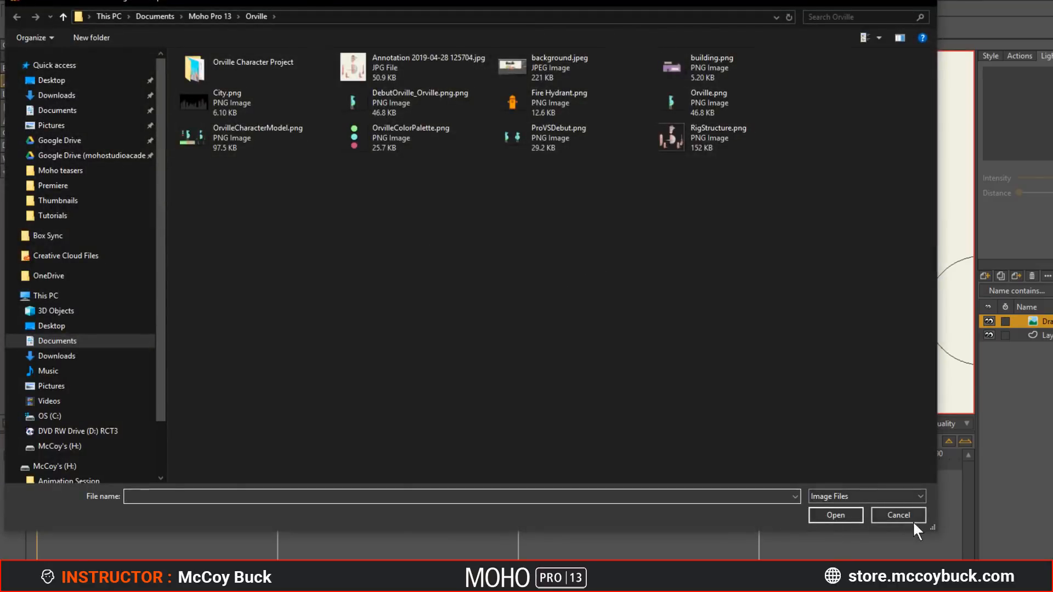
click(910, 518)
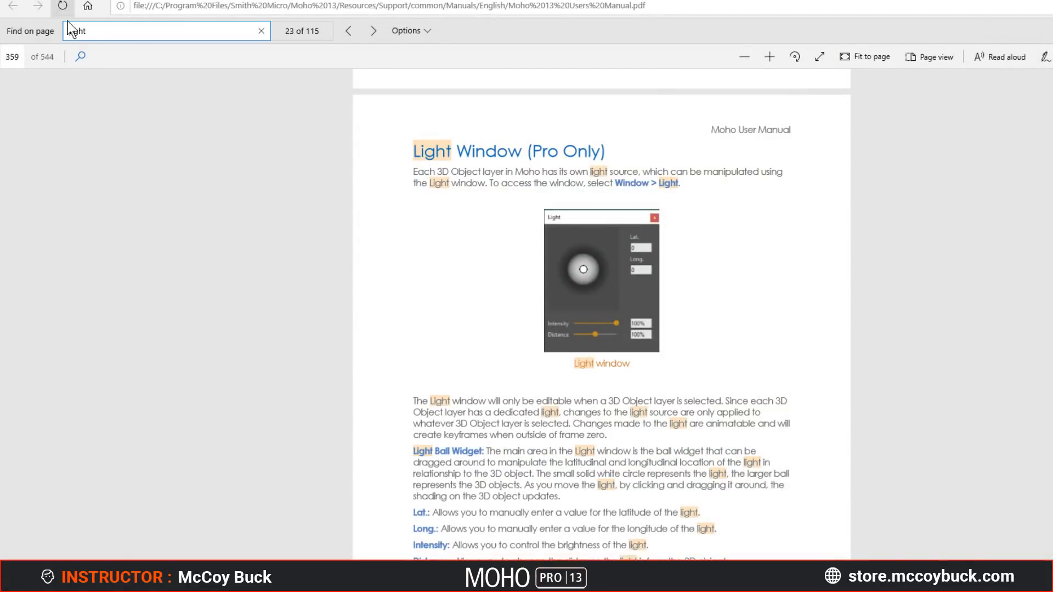
Step: Switch back to the manual, search it for "frame by frame", and close the search
key(ctrl+a)
text(frame be)
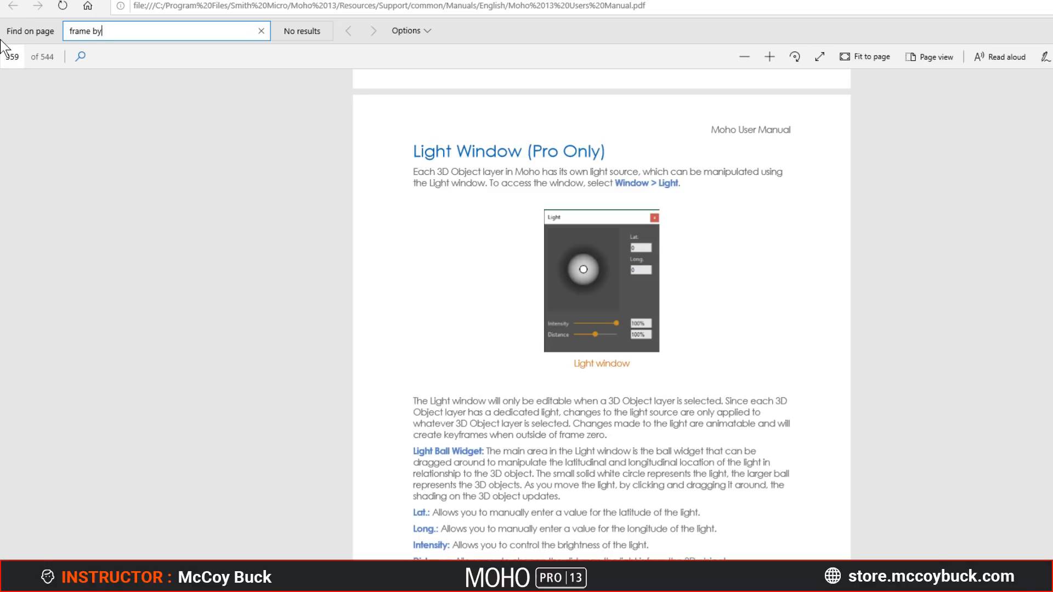
text( frame)
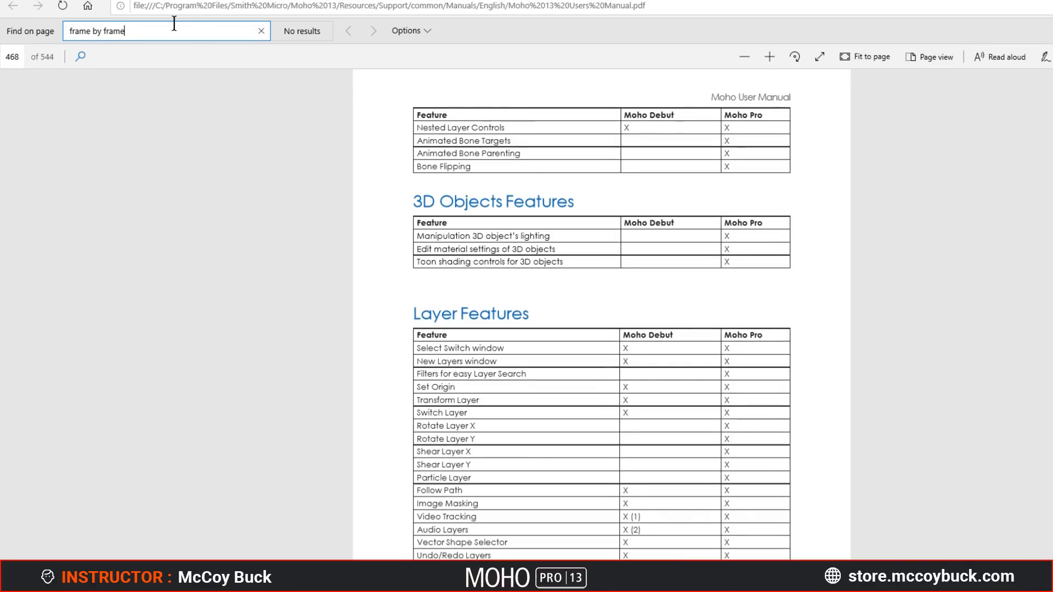
click(371, 32)
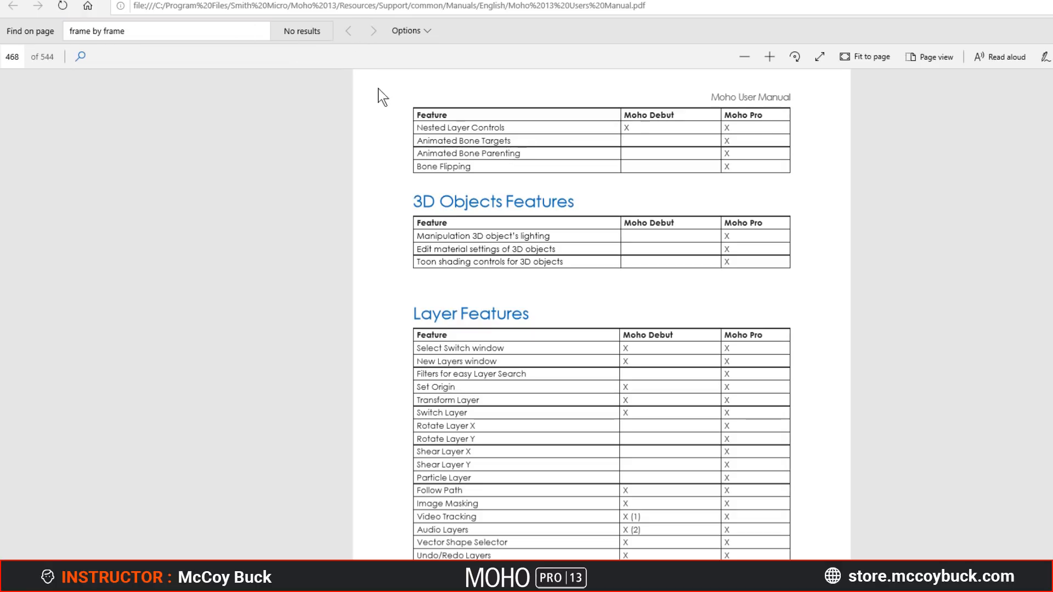
click(157, 31)
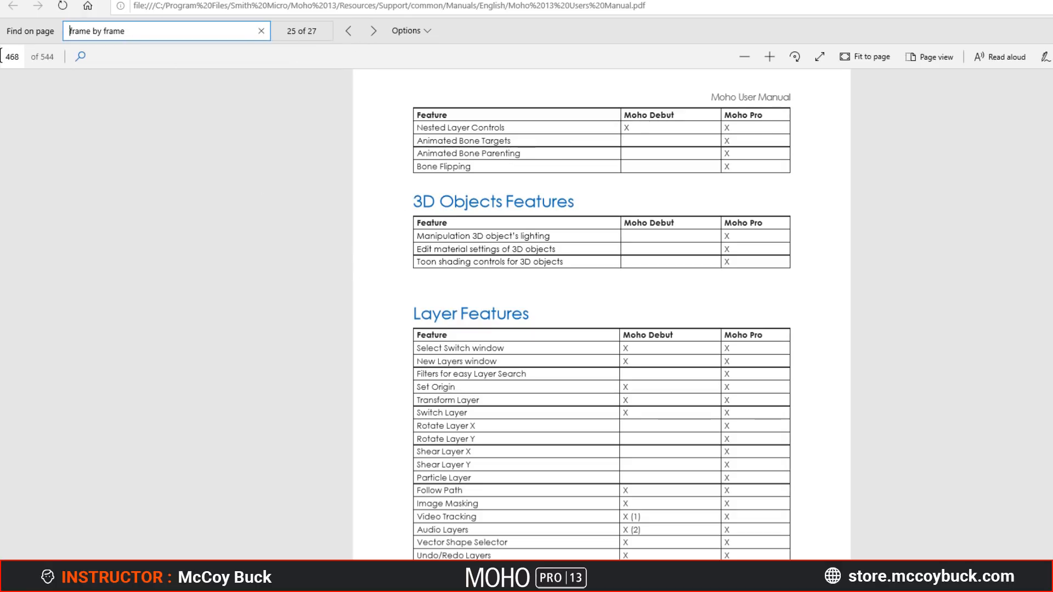
triple_click(143, 31)
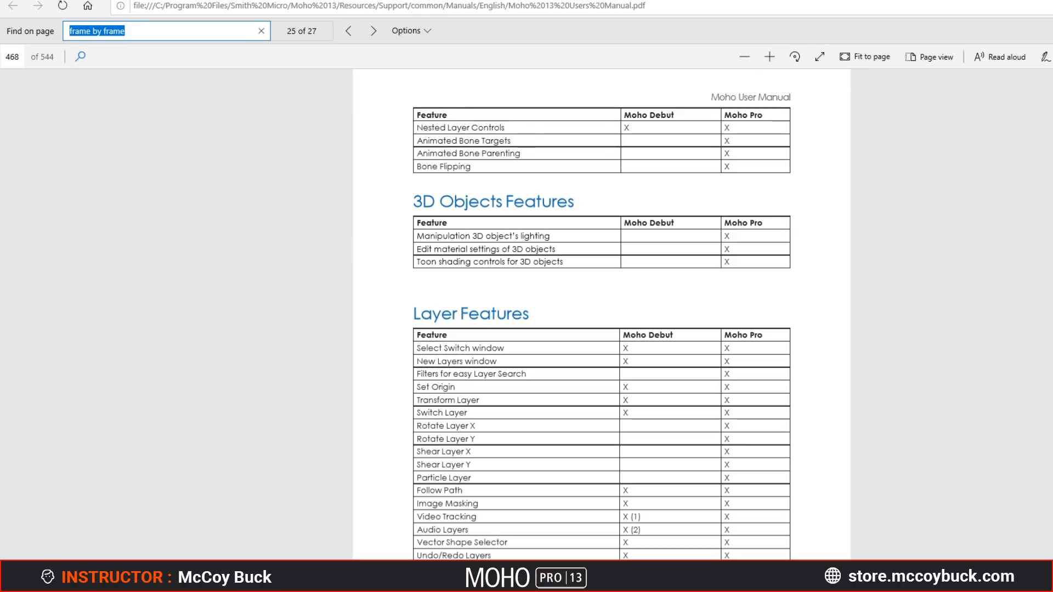
key(Escape)
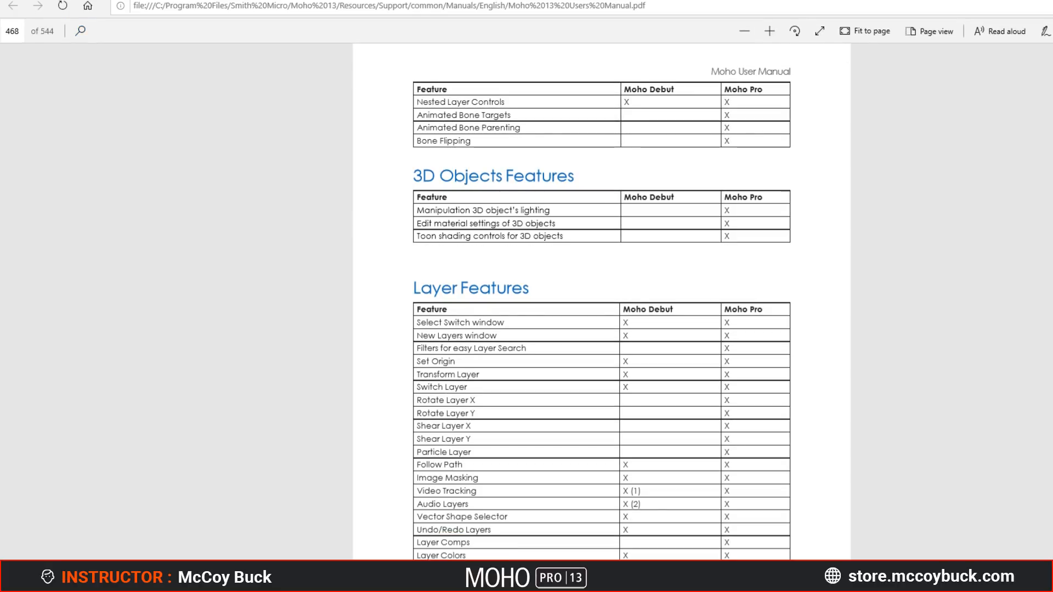
Step: Go back to the manual's cover and look through its table of contents down to Chapter 12: Layer Types
key(Home)
scroll(601, 302, down, 20)
scroll(601, 302, up, 20)
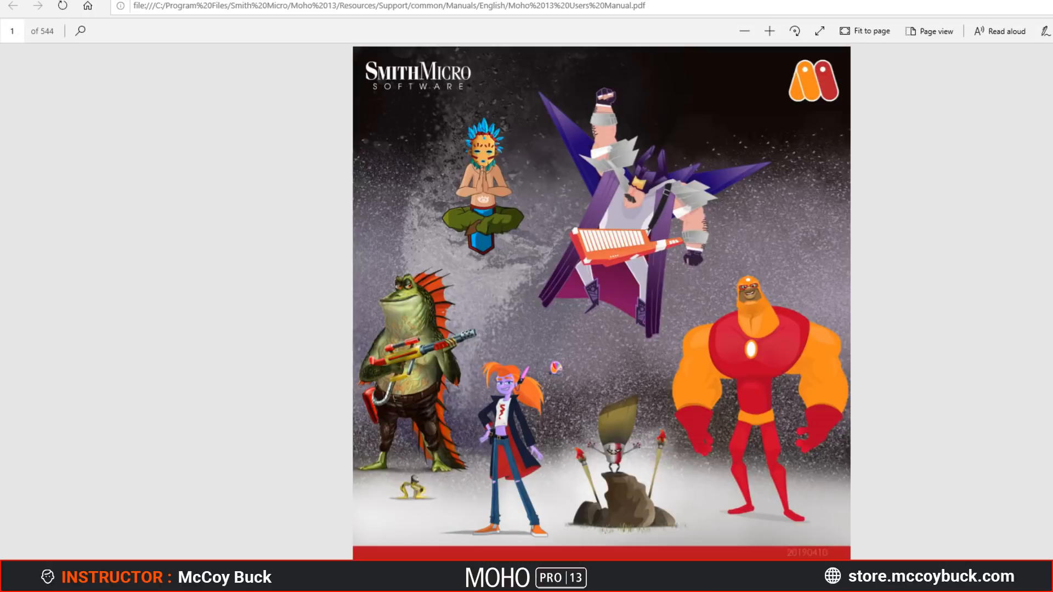
scroll(601, 302, down, 20)
key(Home)
scroll(850, 219, down, 20)
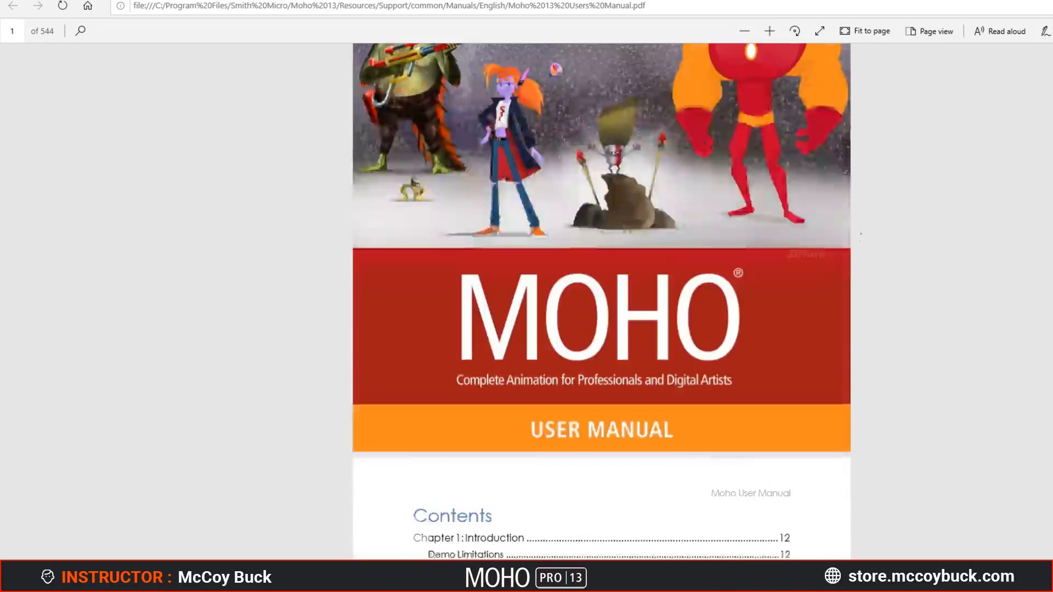
scroll(839, 219, up, 20)
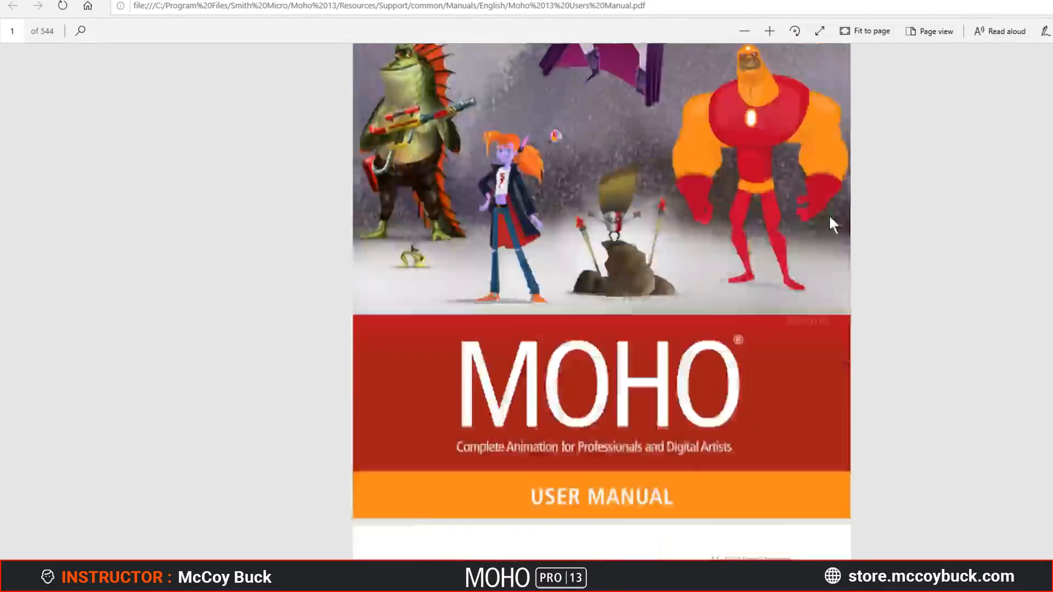
scroll(830, 215, down, 15)
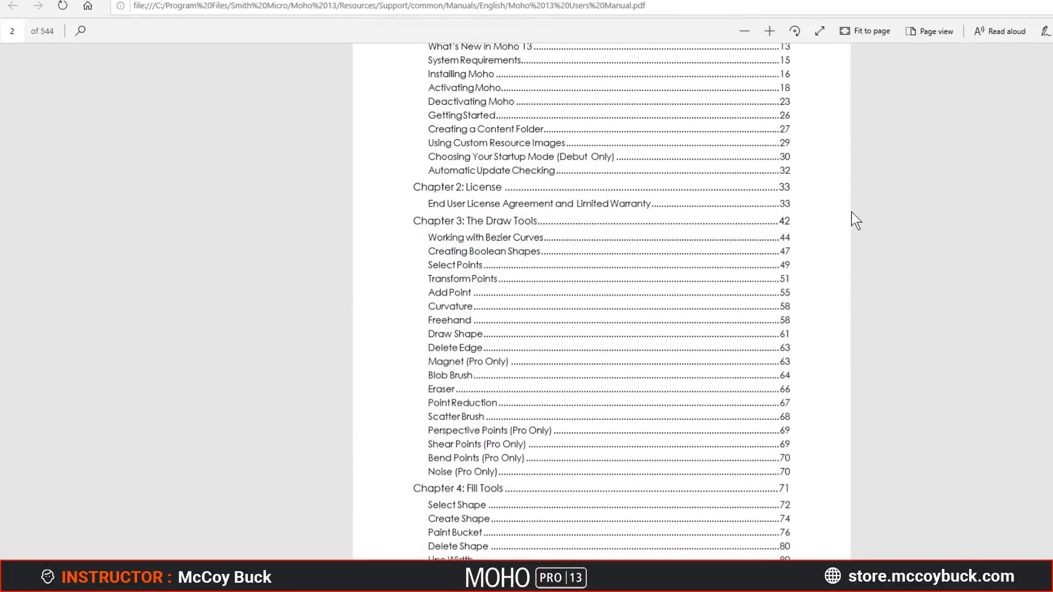
scroll(852, 212, down, 2)
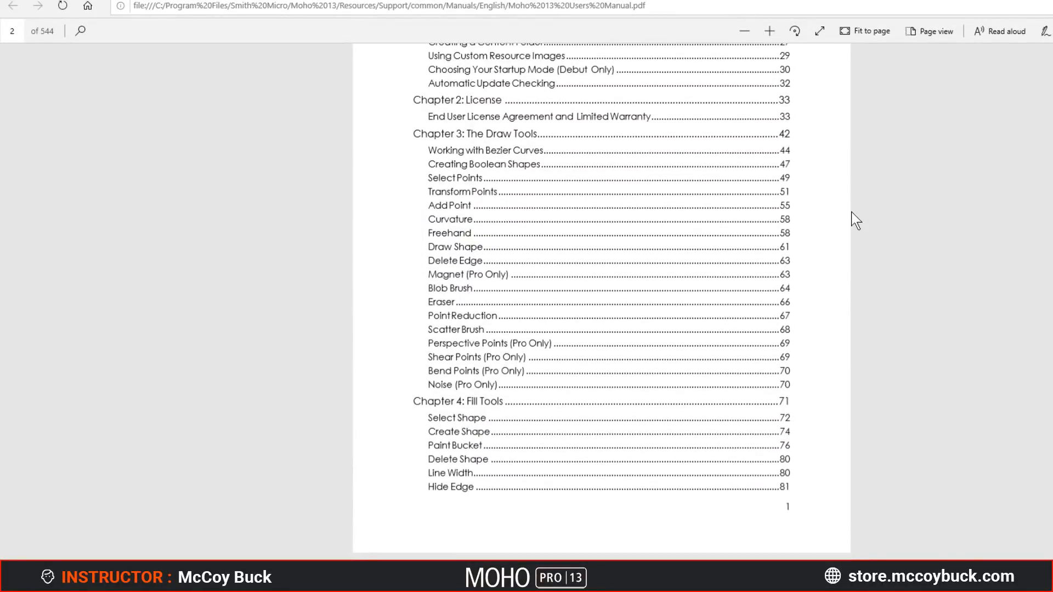
scroll(852, 213, down, 12)
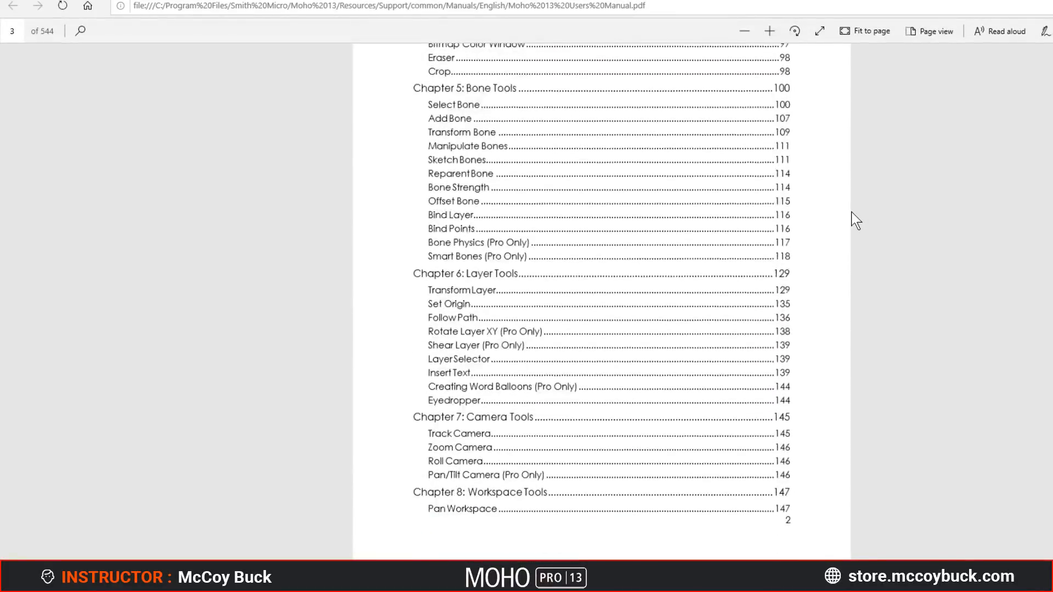
scroll(851, 212, down, 12)
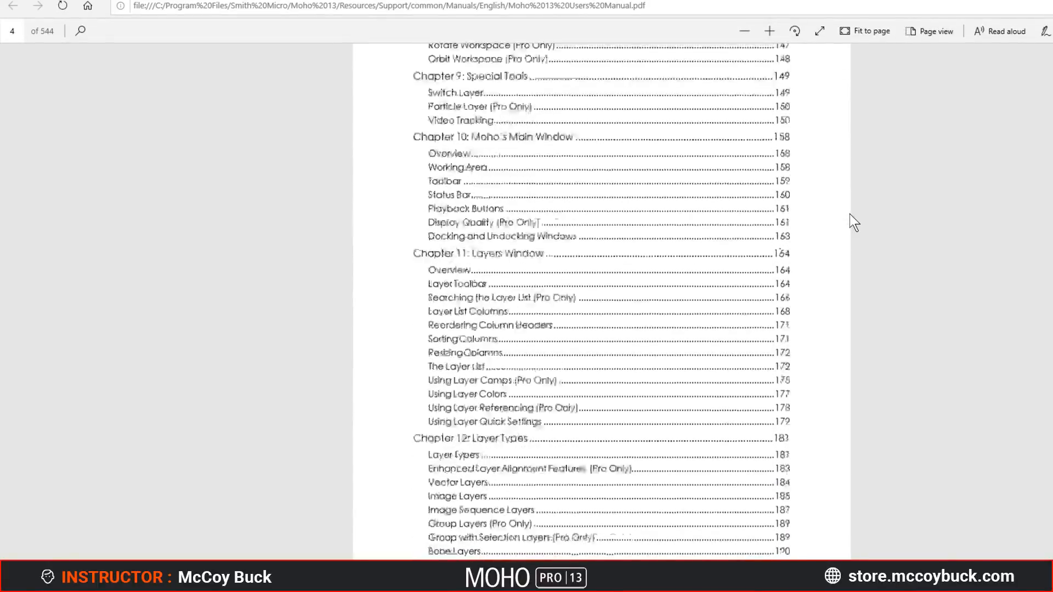
scroll(850, 214, down, 4)
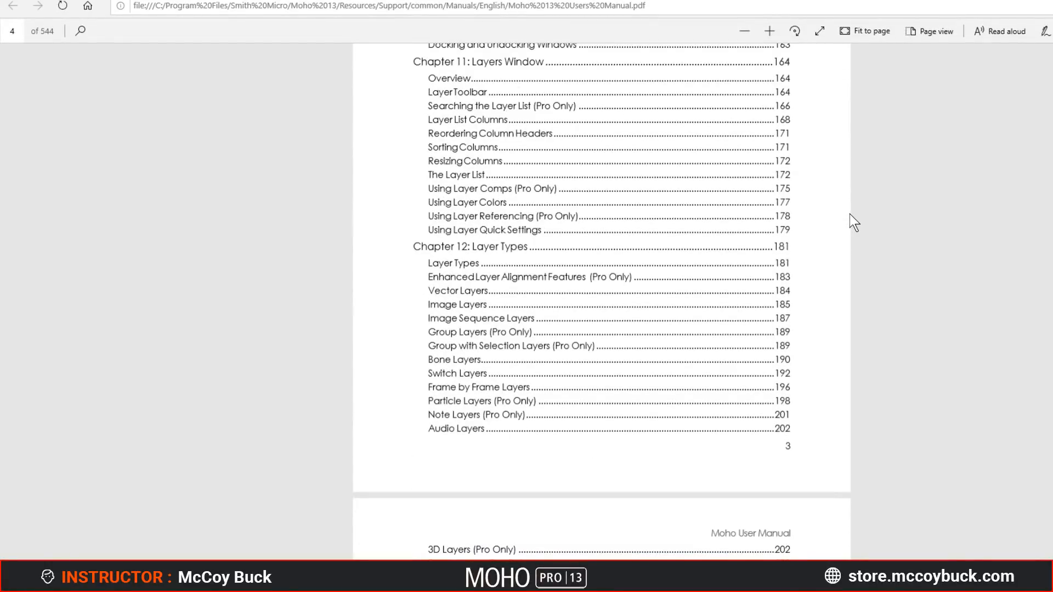
Step: Search the manual for "bitmap" and step through the matches, going back to the Bitmap Tools chapter in the table of contents
key(ctrl+f)
text(bitm)
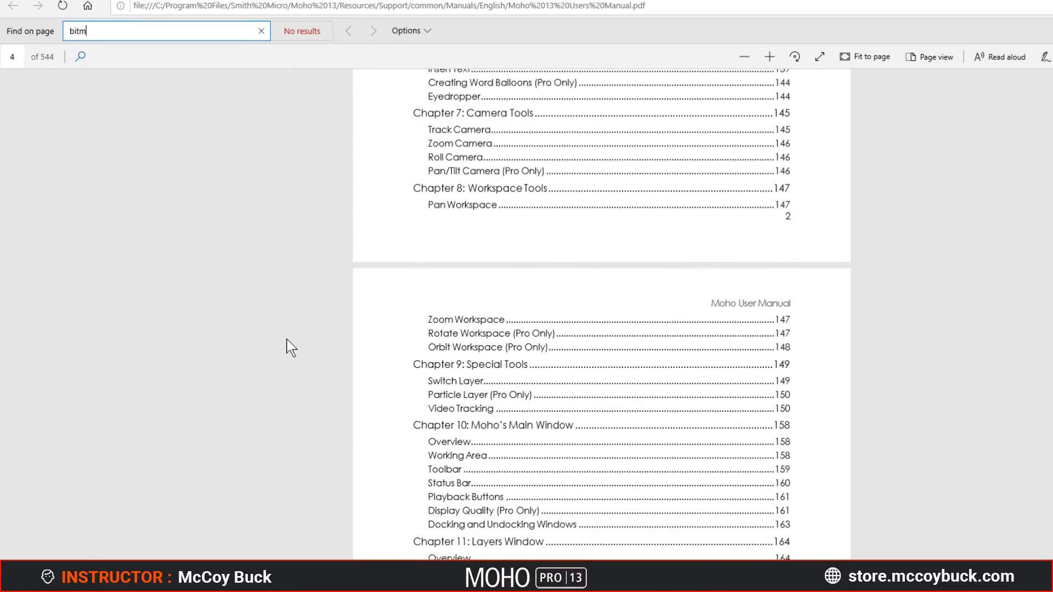
text(ap)
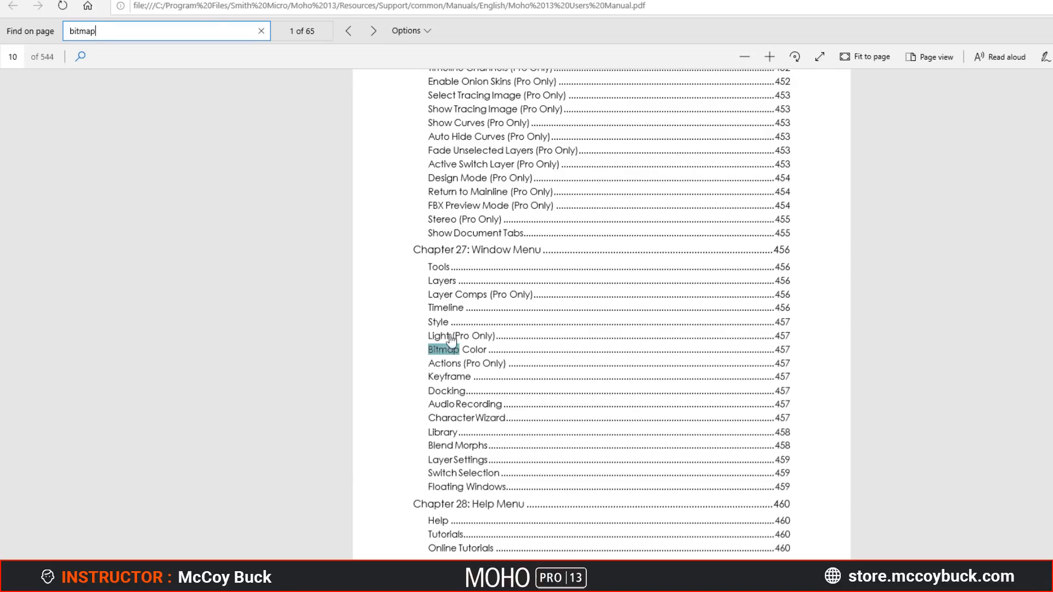
click(364, 31)
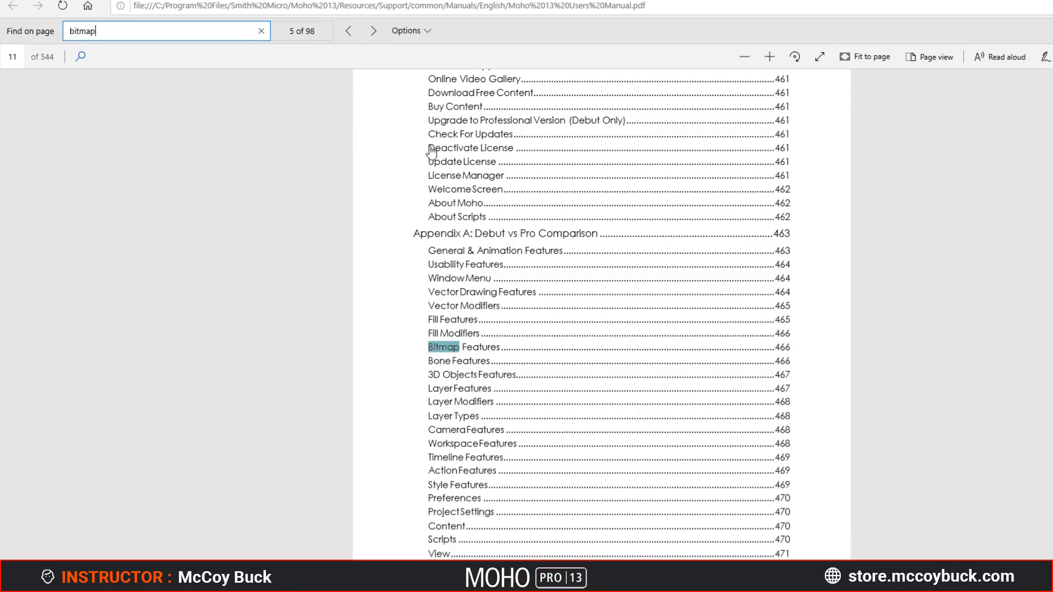
click(373, 32)
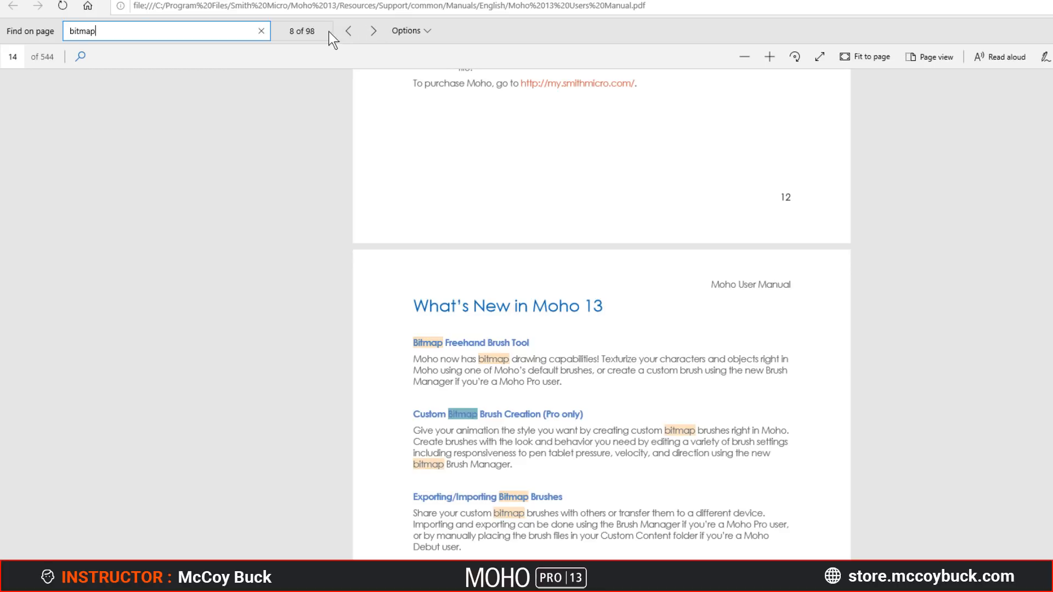
click(348, 32)
click(347, 32)
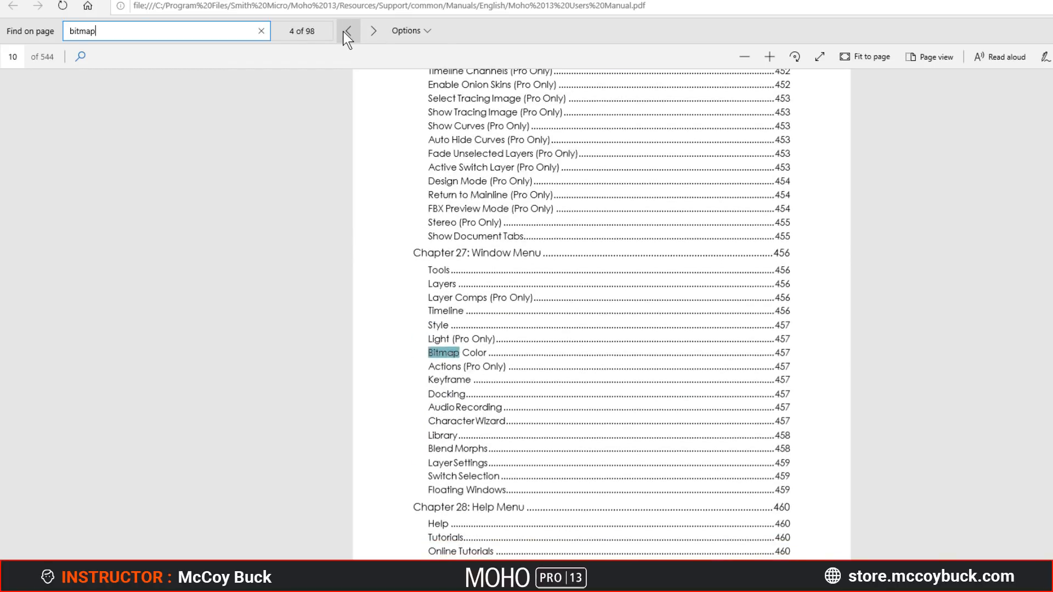
click(348, 32)
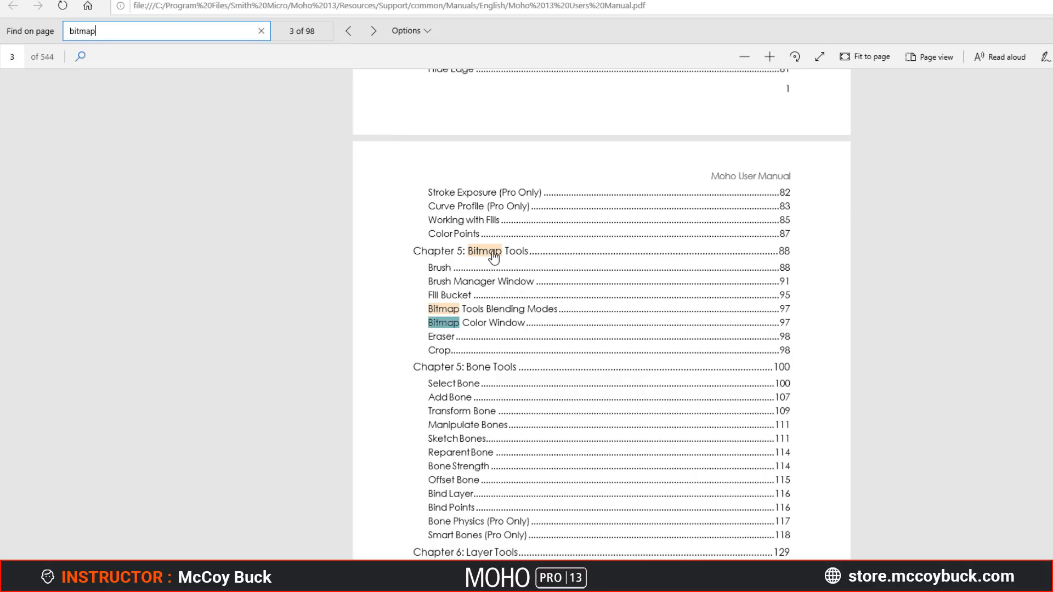
Step: Look through the remaining table of contents from the Bone Tools chapter to the File Menu chapter
scroll(543, 329, down, 15)
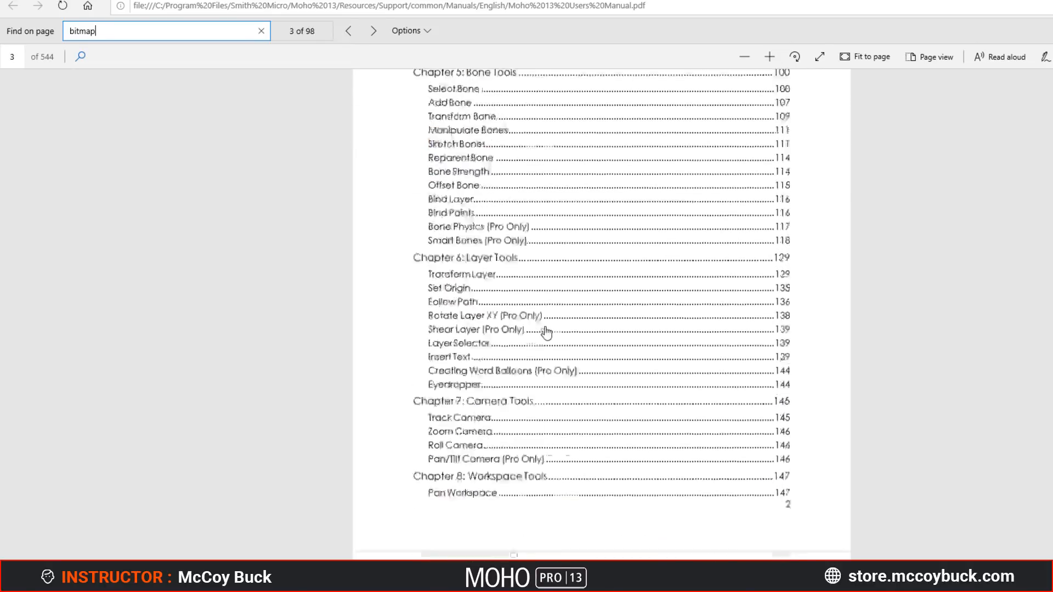
scroll(549, 329, down, 20)
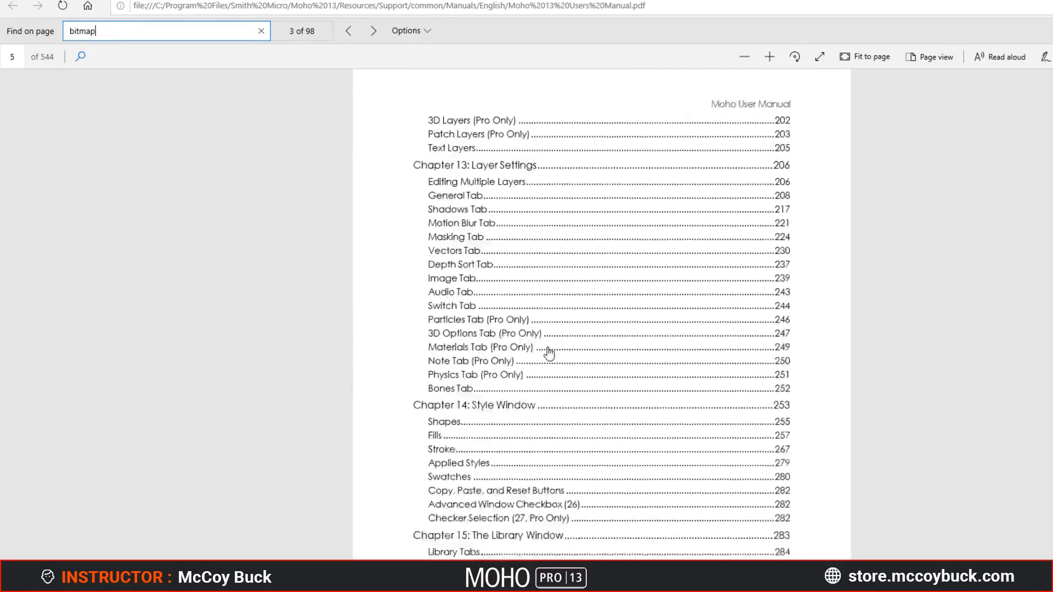
scroll(560, 327, down, 8)
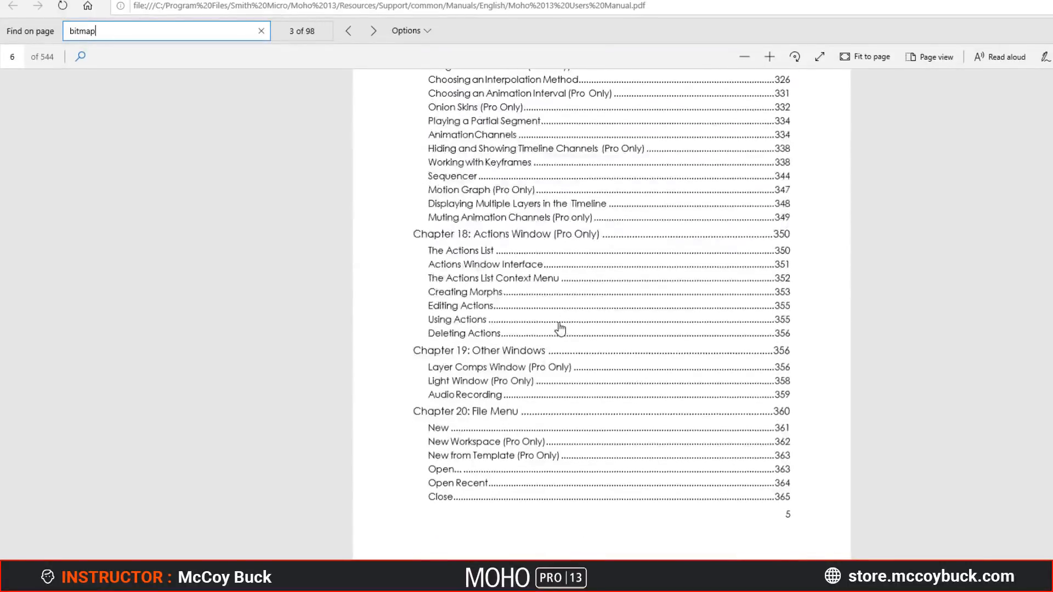
Step: Look through the Moho 13 user manual from its table of contents to the shape tool pages
scroll(560, 328, down, 15)
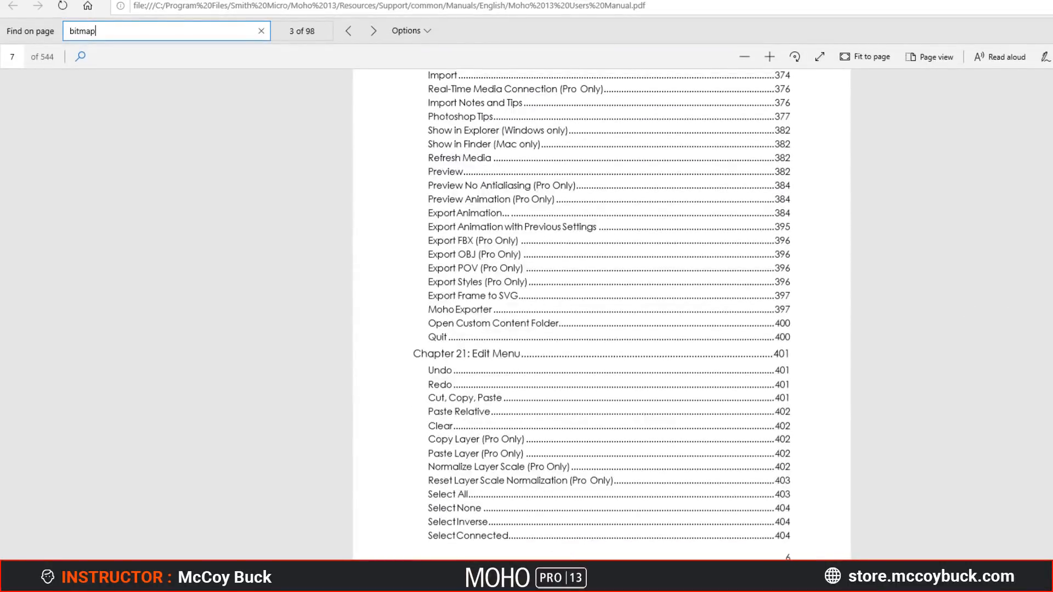
drag(1051, 82, 1052, 126)
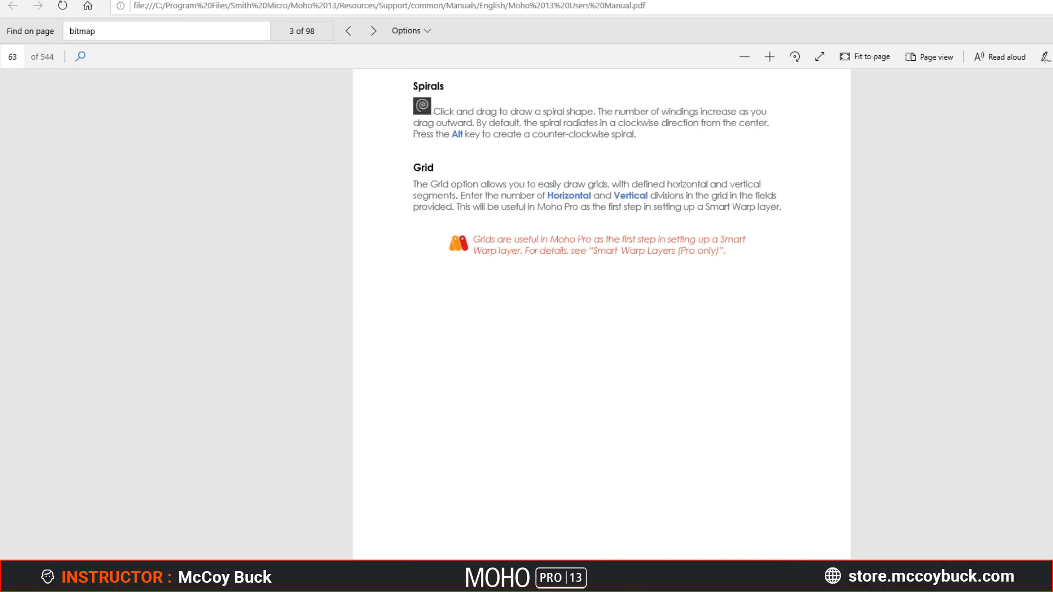
key(ctrl+f)
key(Home)
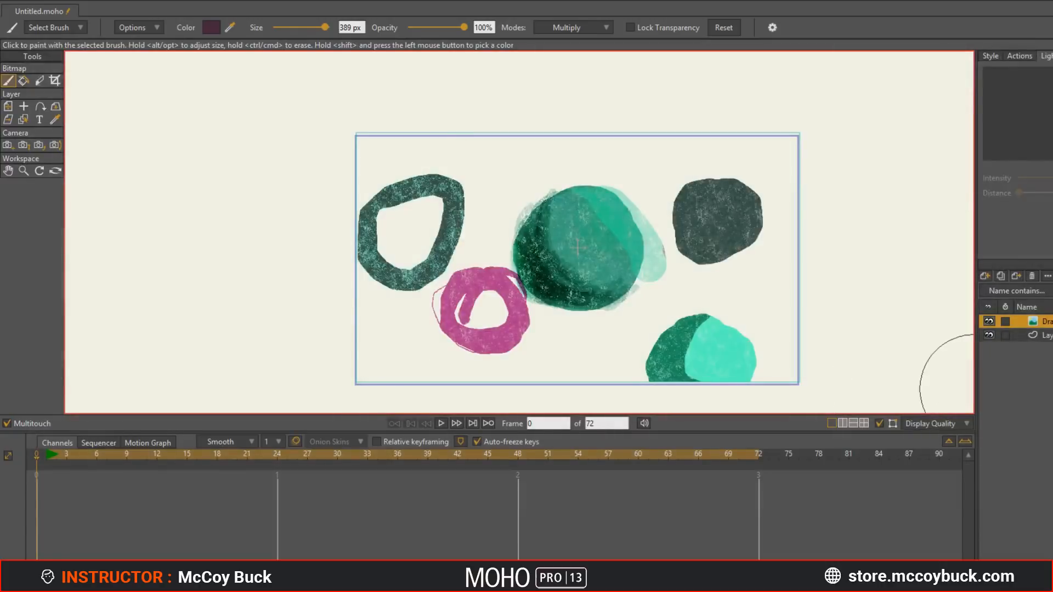
Step: Create an image-type frame-by-frame layer named "Ball bounce" at 1920 × 1080 and choose its images folder
click(987, 276)
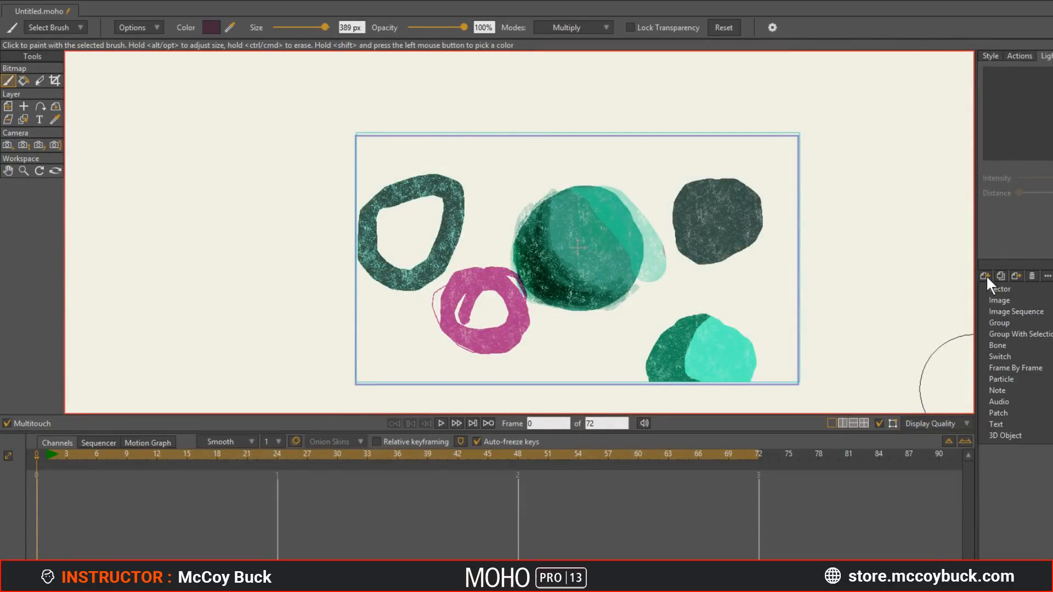
click(1019, 363)
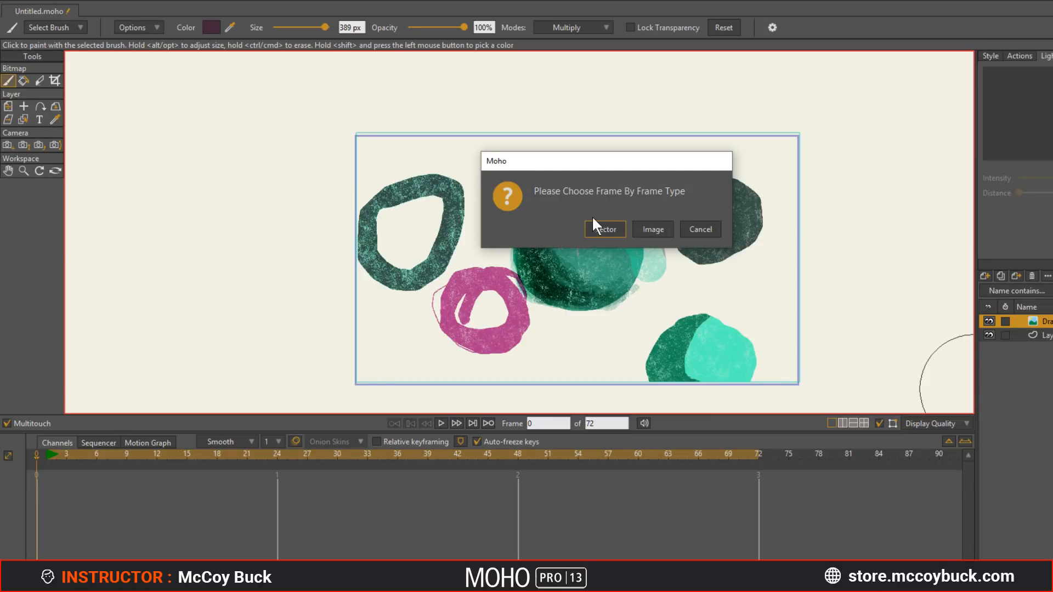
click(657, 228)
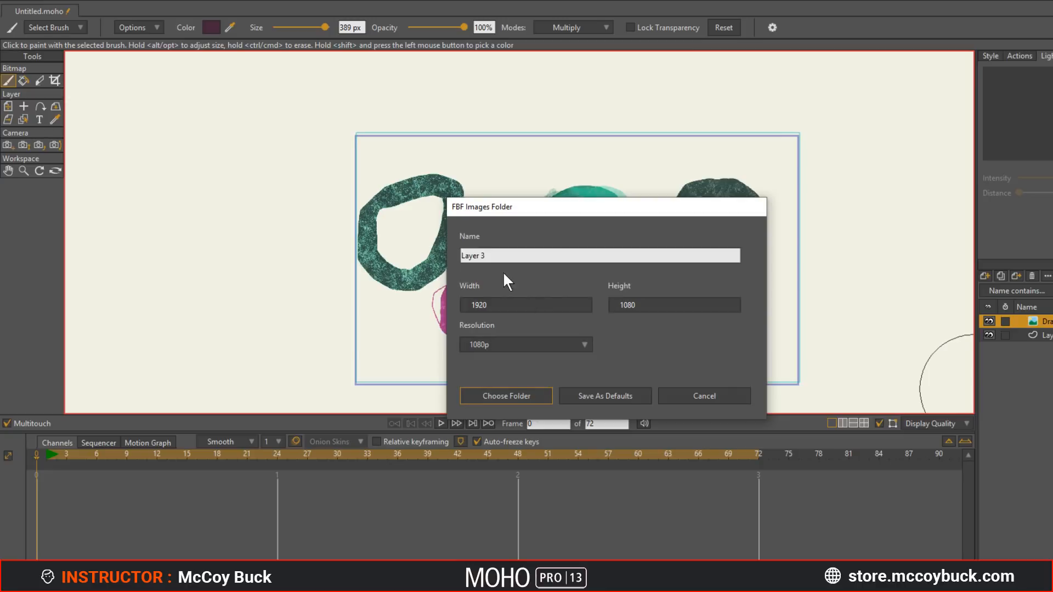
key(BackSpace)
text(Ba)
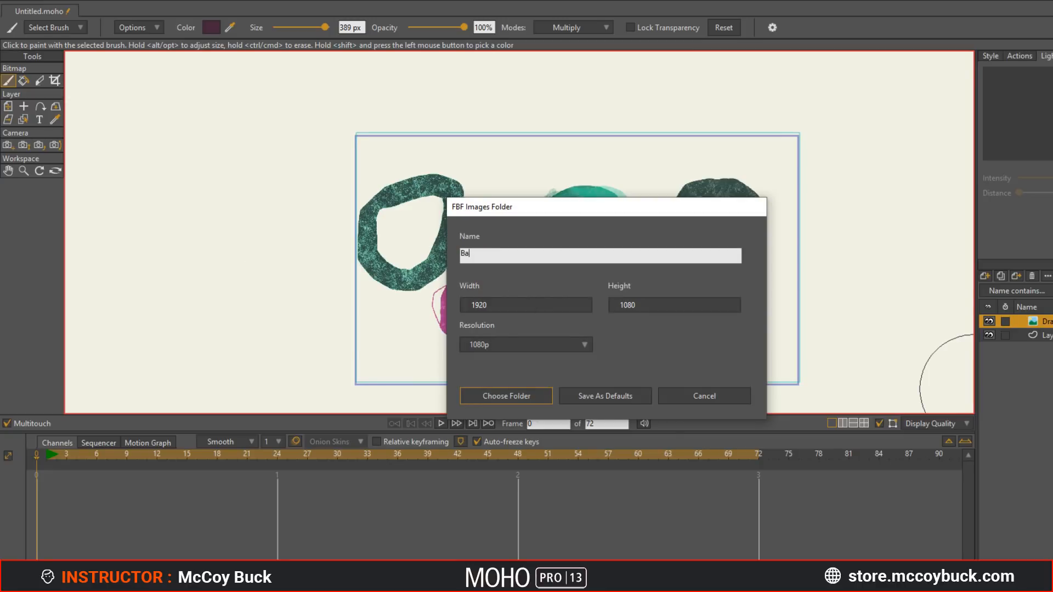
text(ll bounce)
click(521, 395)
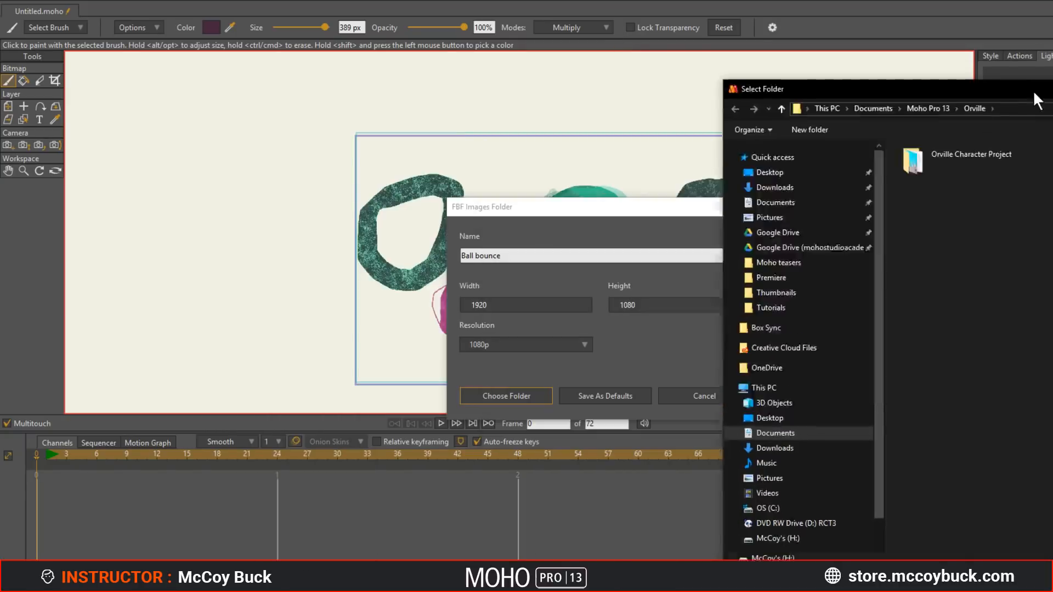
click(1036, 93)
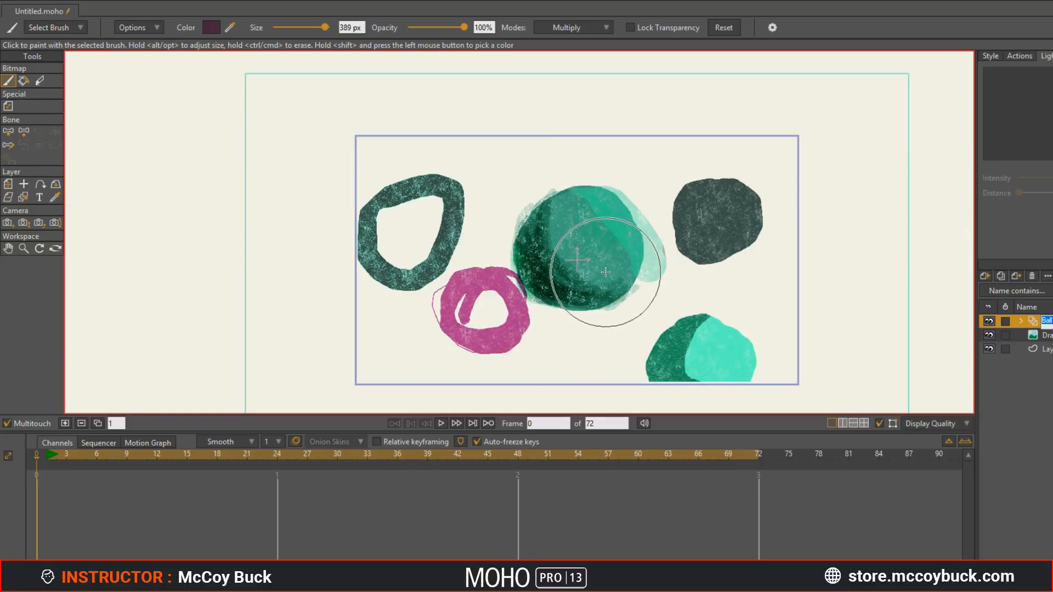
Step: Delete the image layer containing the painted test shapes and make the Ball bounce layer active
click(1032, 276)
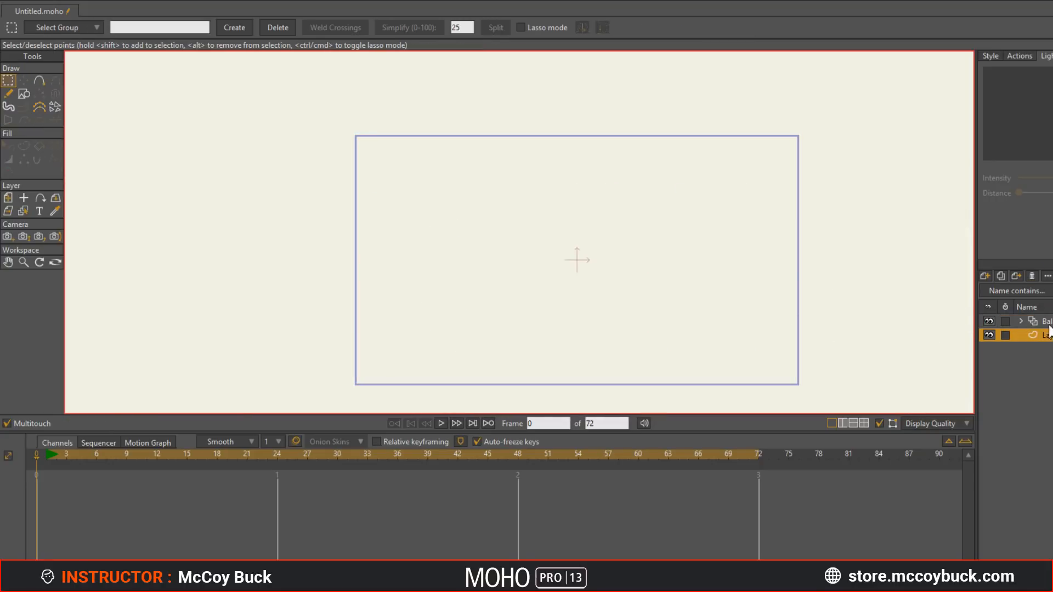
scroll(467, 199, down, 2)
scroll(544, 230, up, 1)
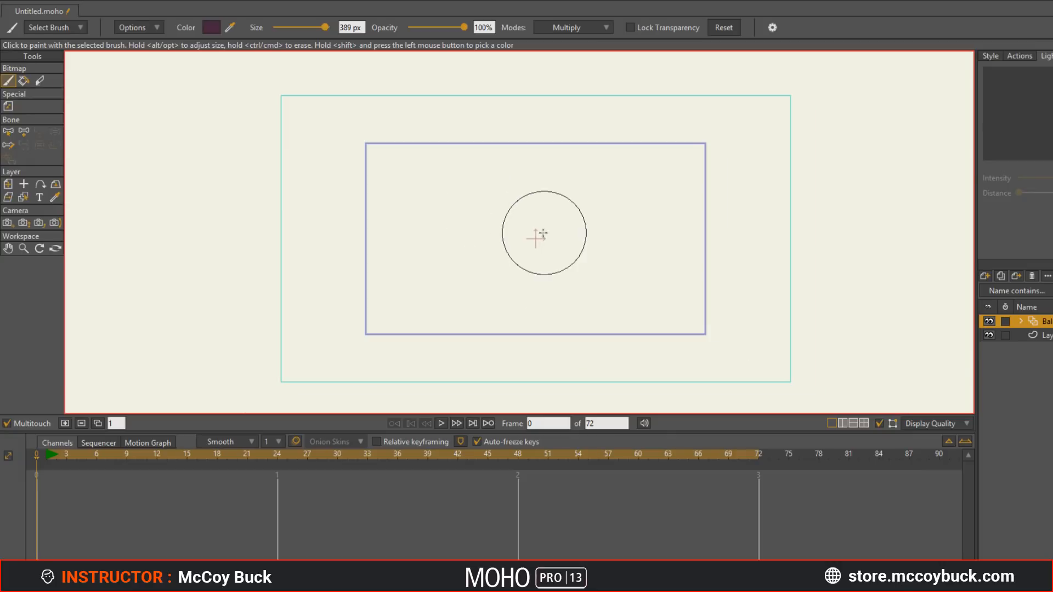
Step: Set the project dimensions to 1920 wide by 1080 high with Constrain proportions turned off
click(12, 3)
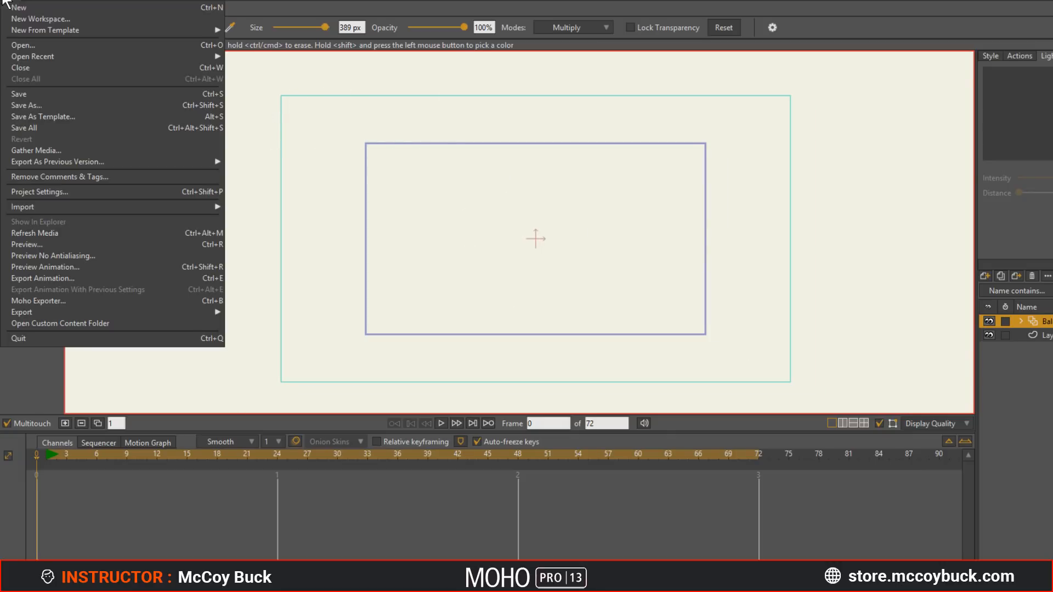
click(30, 192)
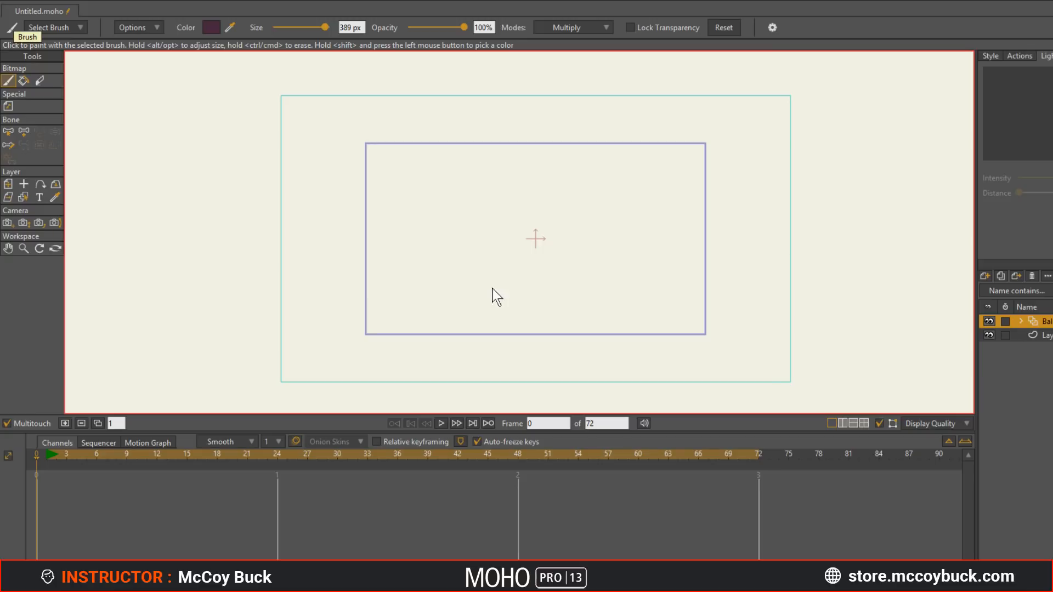
text(419)
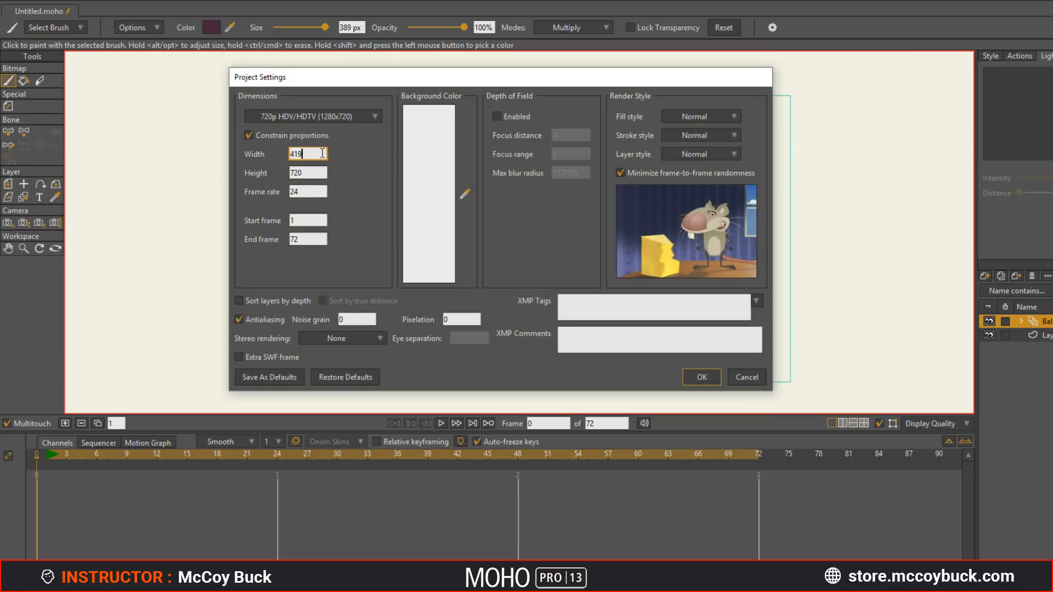
key(BackSpace)
key(BackSpace)
key(BackSpace)
text(1920)
click(247, 134)
click(249, 135)
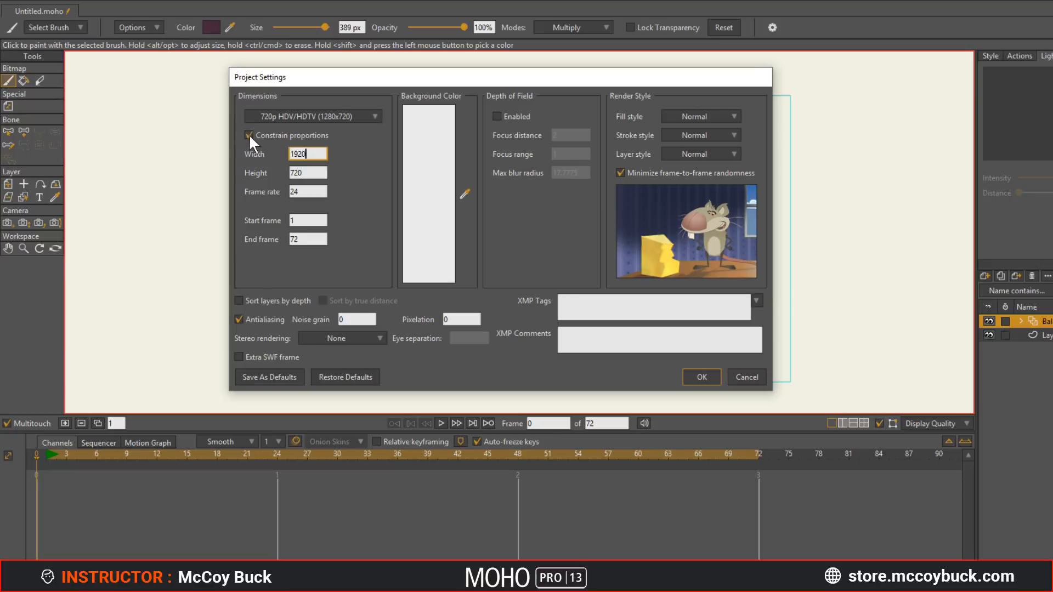
double_click(306, 172)
key(BackSpace)
text(1080)
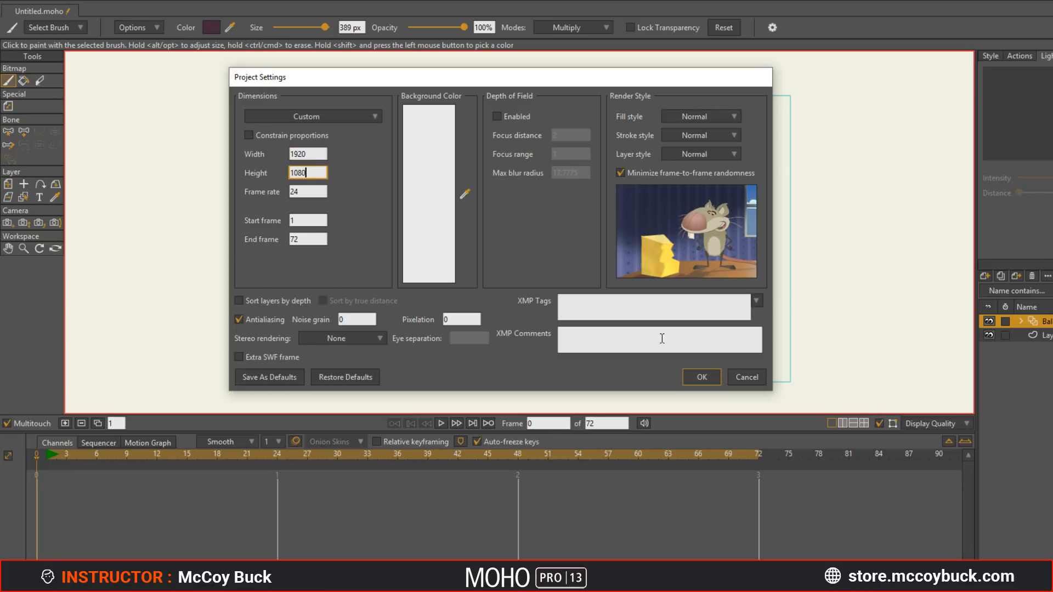
click(704, 377)
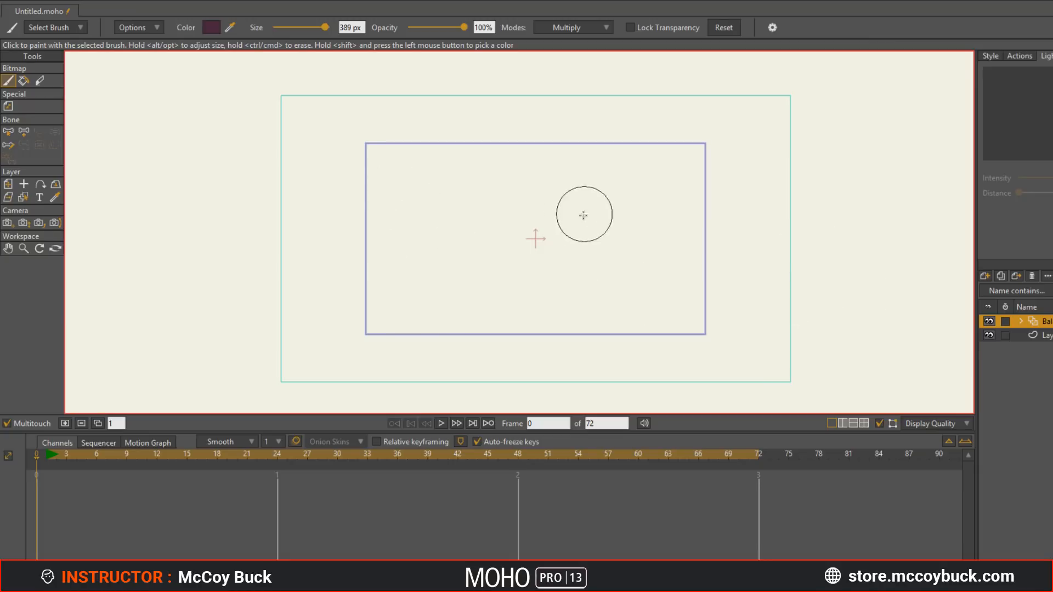
Step: Check the project's dimensions in the Project Settings without changing anything
click(14, 2)
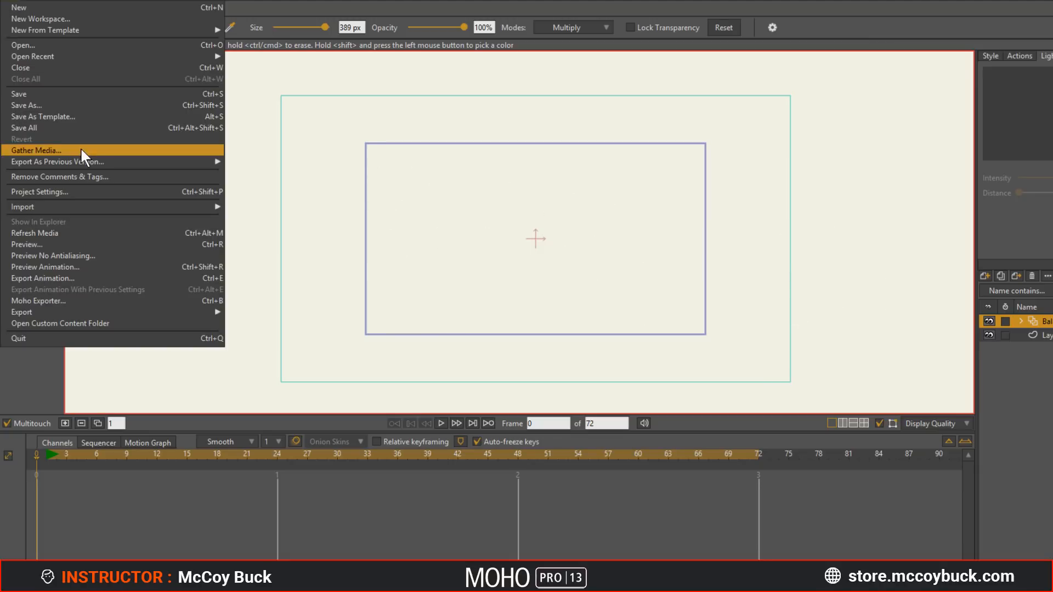
click(61, 188)
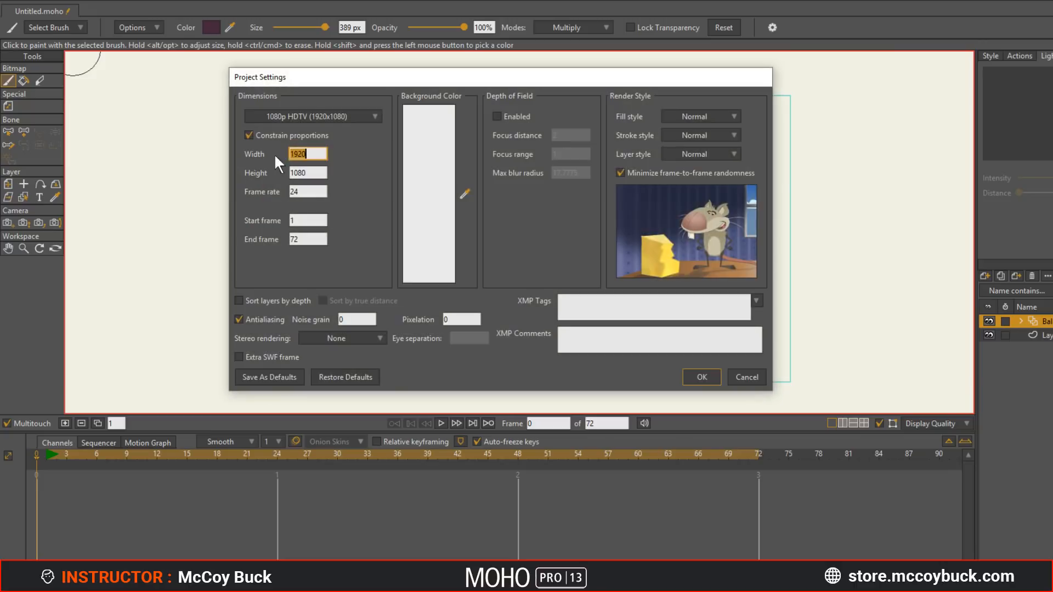
click(747, 378)
Step: Enlarge the canvas area by shrinking the timeline, and reduce the brush size to 125 px
scroll(536, 238, up, 3)
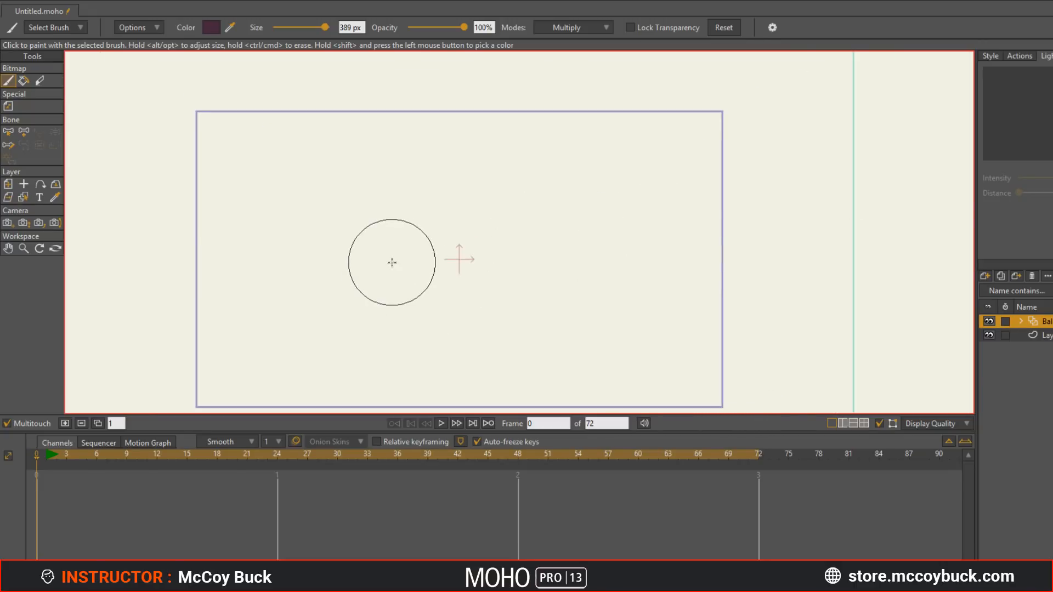
scroll(392, 262, up, 3)
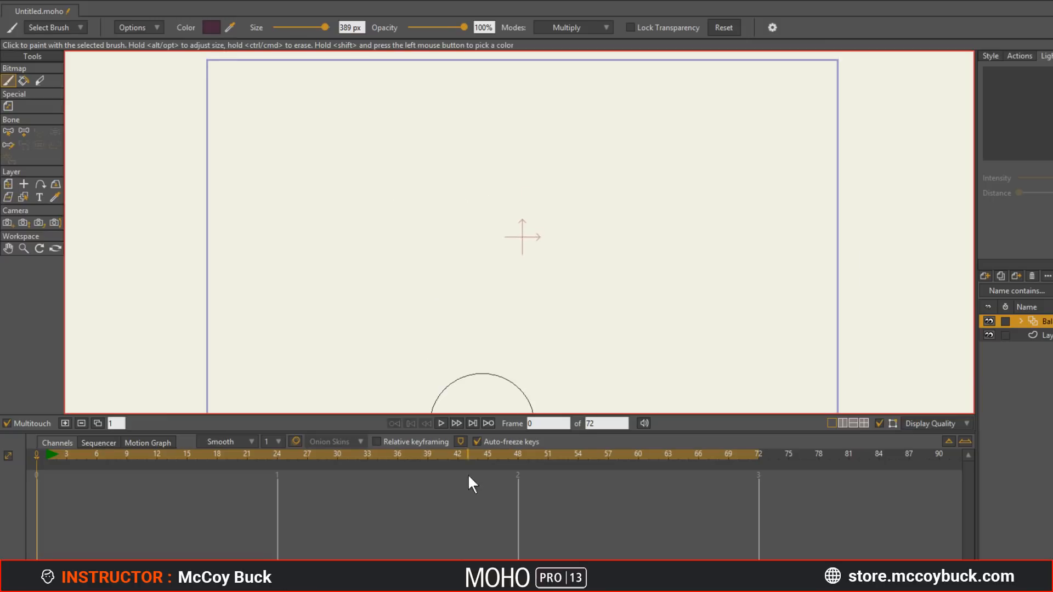
drag(476, 433, 475, 510)
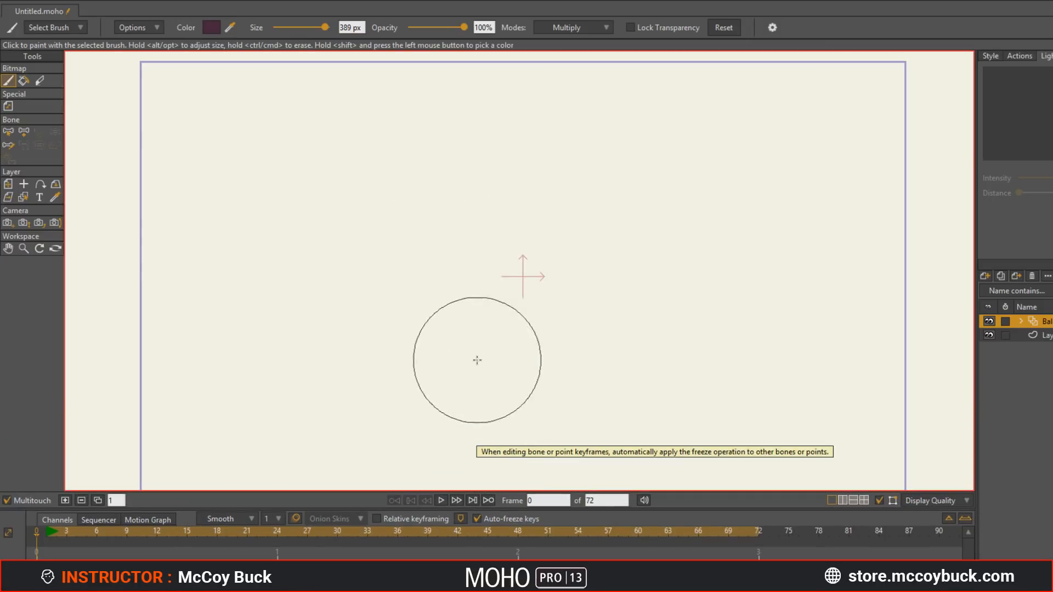
scroll(482, 361, down, 1)
scroll(486, 362, up, 1)
drag(469, 359, 474, 349)
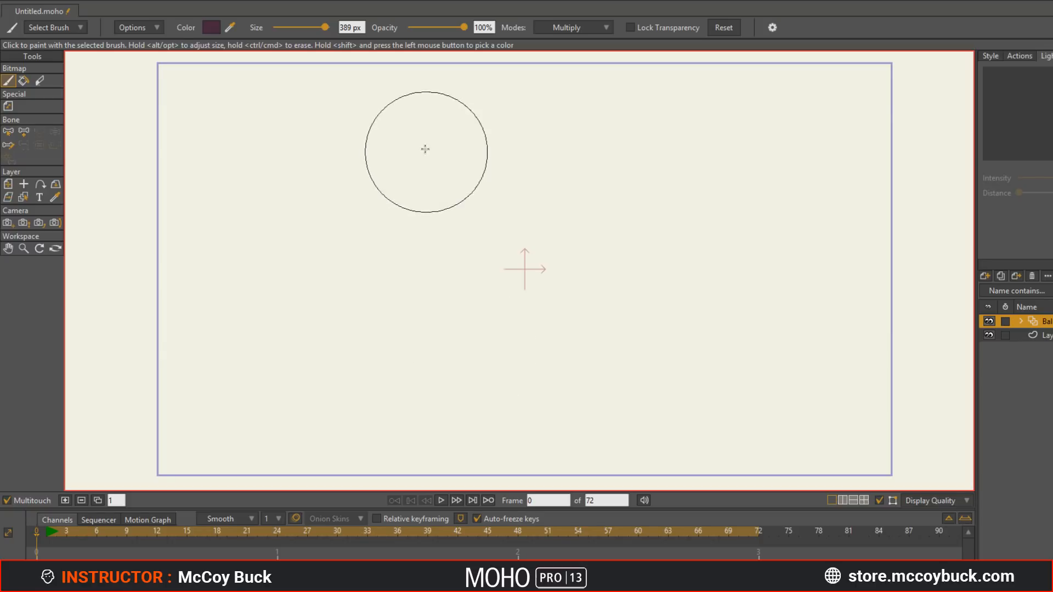
alt+drag(392, 250, 212, 252)
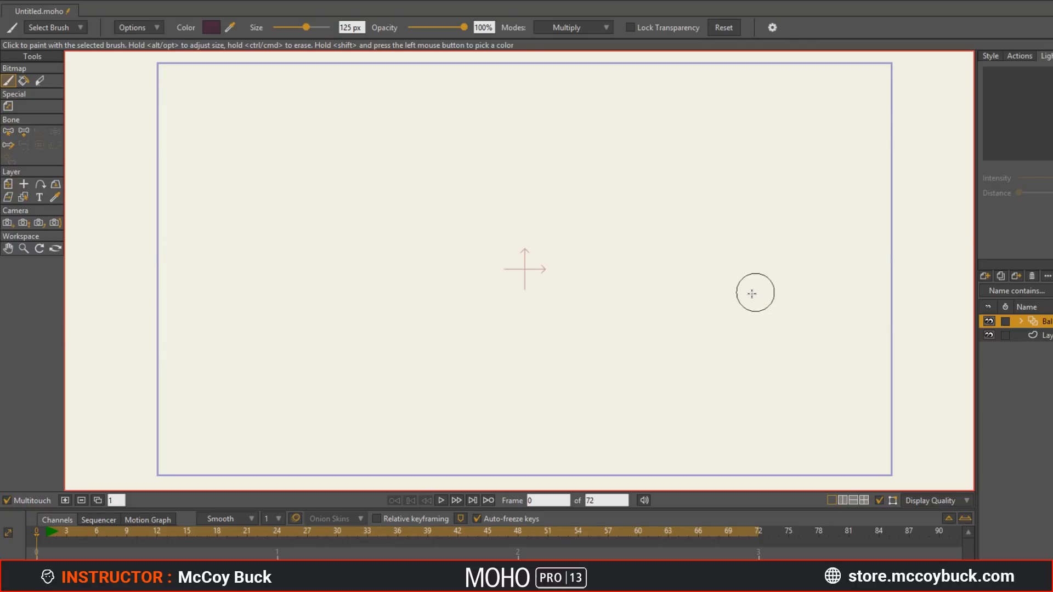
Step: Create a transparent 1920 × 1080 image layer named "BG" directly above the vector layer
click(1046, 335)
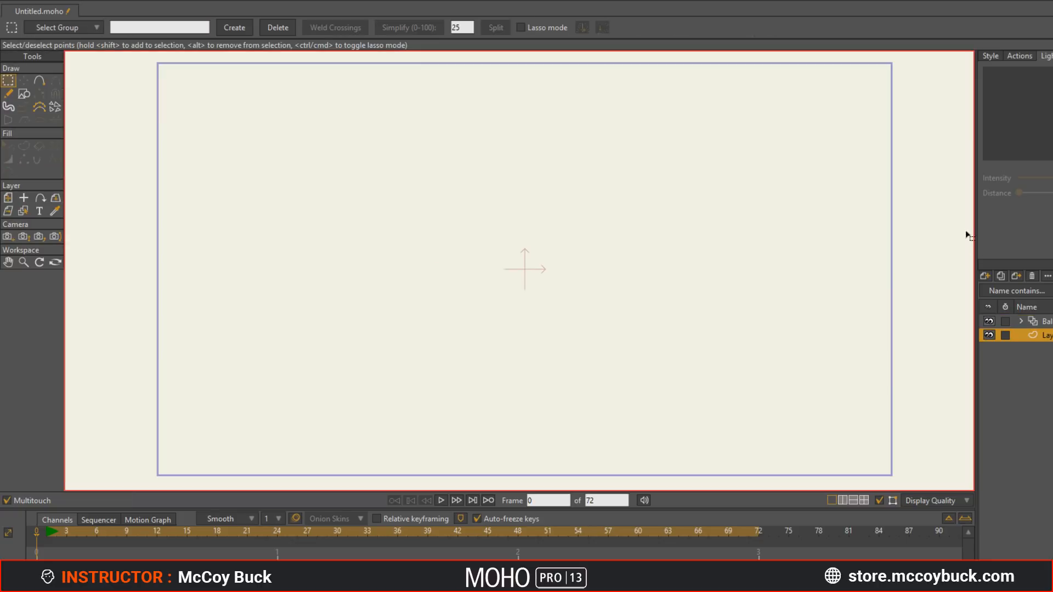
click(984, 274)
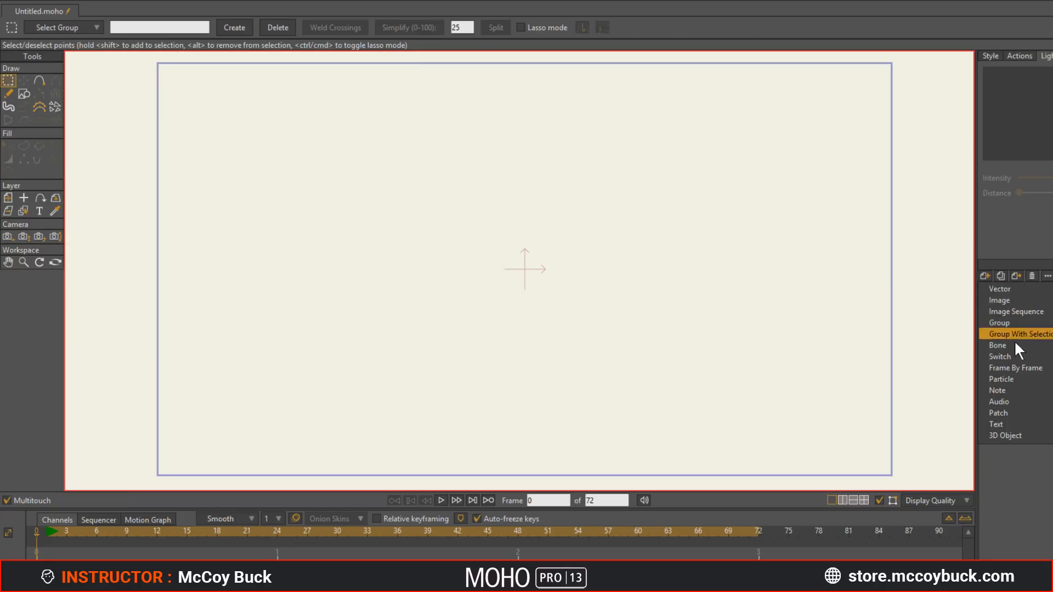
click(1019, 301)
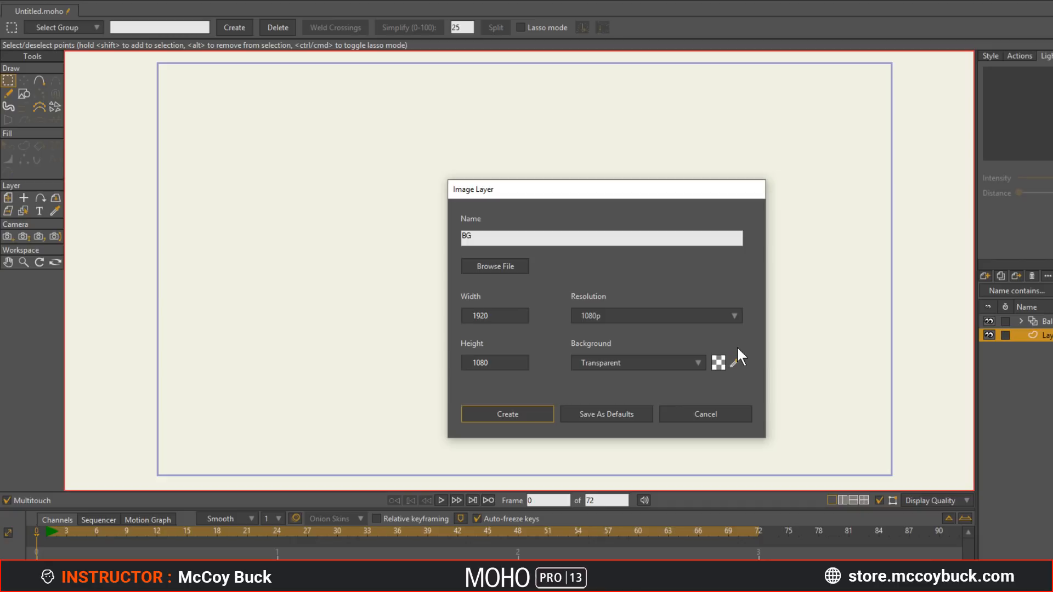
click(508, 414)
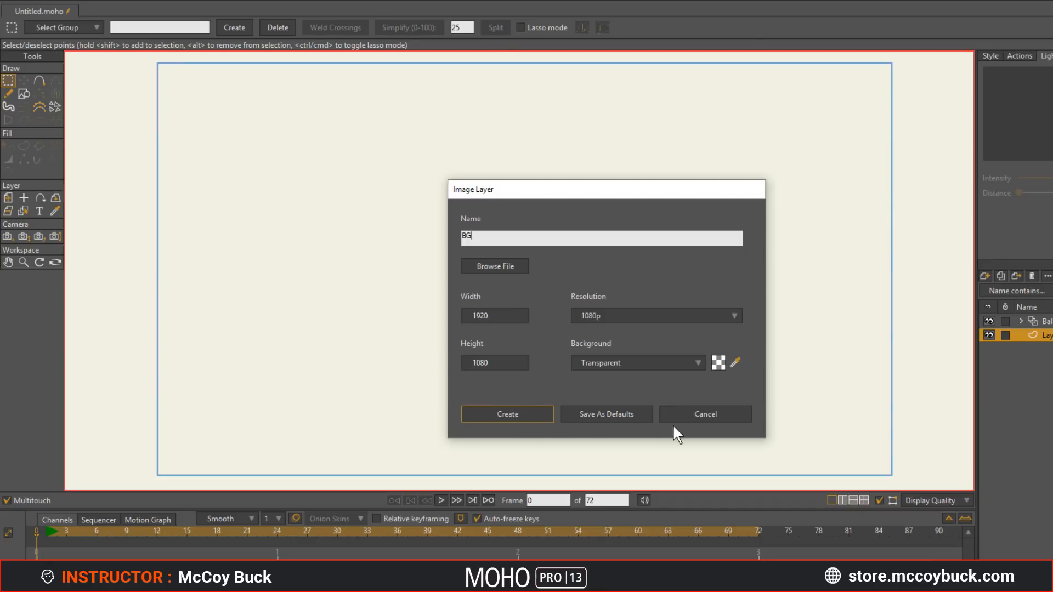
Step: Change the brush colour to a teal green
click(211, 28)
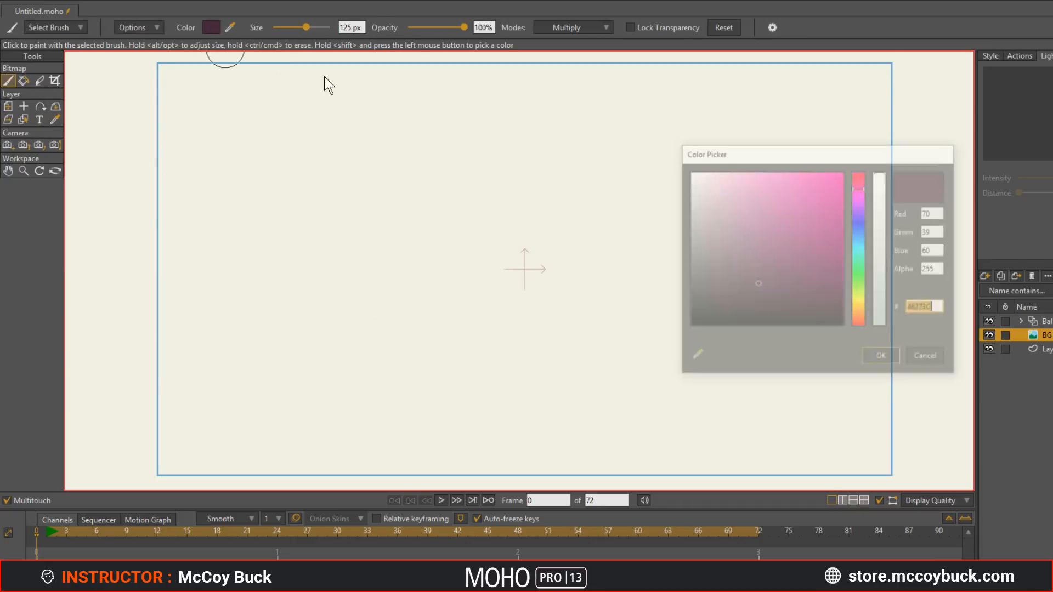
drag(864, 202, 859, 265)
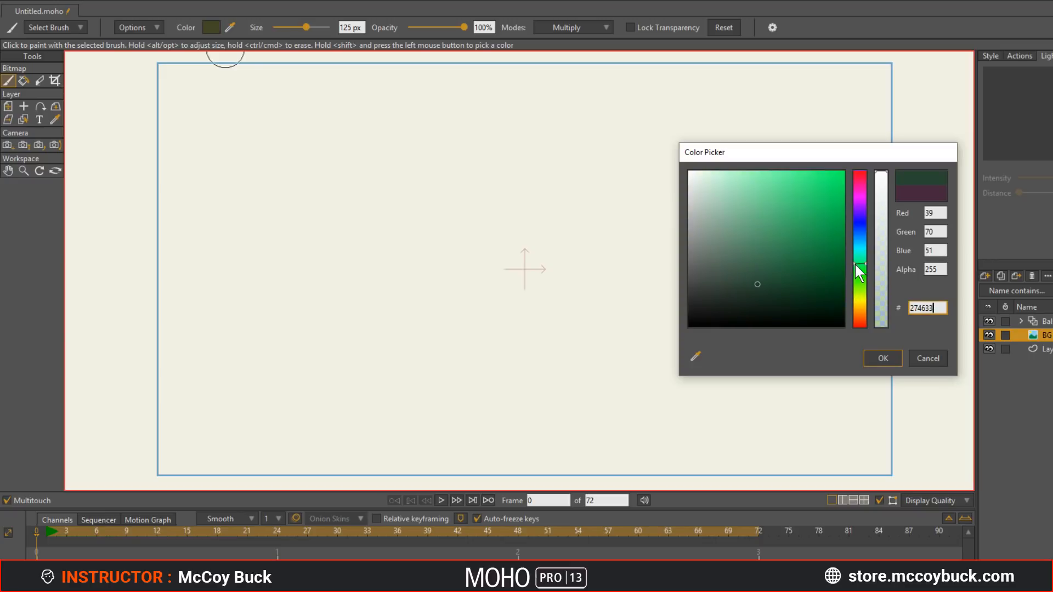
mouse_move(748, 268)
mouse_down()
mouse_move(787, 219)
mouse_move(812, 222)
mouse_move(813, 204)
mouse_move(830, 220)
mouse_move(819, 230)
mouse_up()
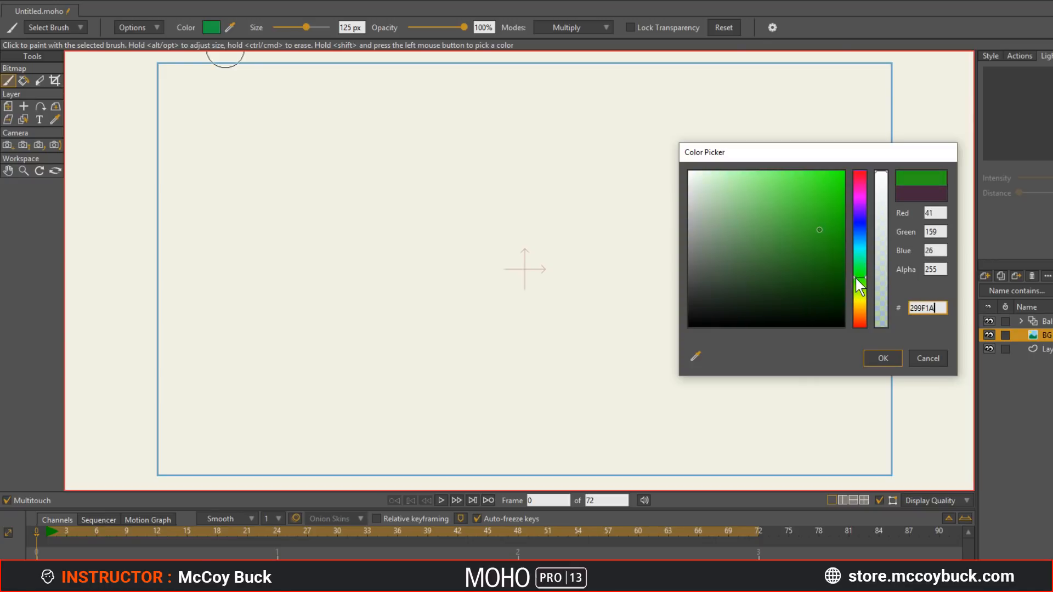
mouse_move(861, 262)
mouse_down()
mouse_move(861, 254)
mouse_move(790, 252)
mouse_move(823, 224)
mouse_up()
click(875, 350)
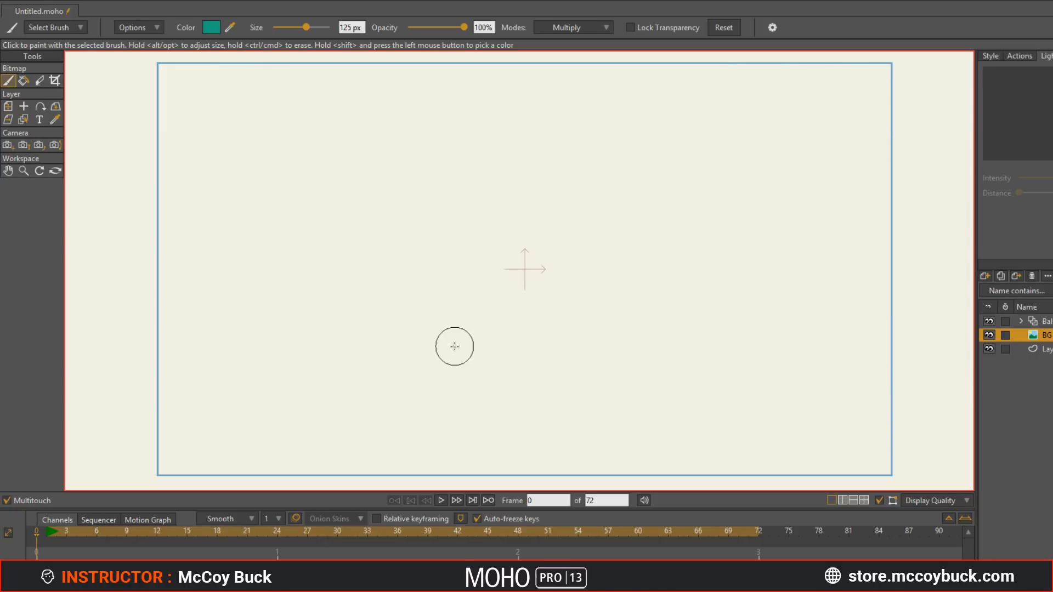
Step: Configure the brush with a 231 px size, an off-white colour sampled from the canvas and the Normal blending mode
drag(233, 407, 263, 406)
shift+click(123, 448)
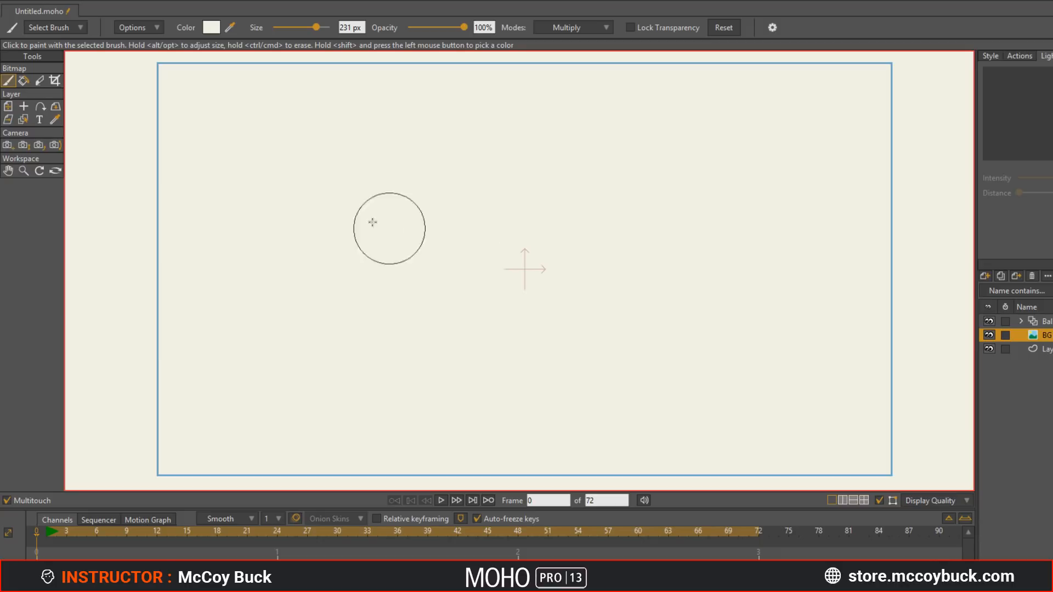
scroll(411, 235, down, 3)
click(602, 27)
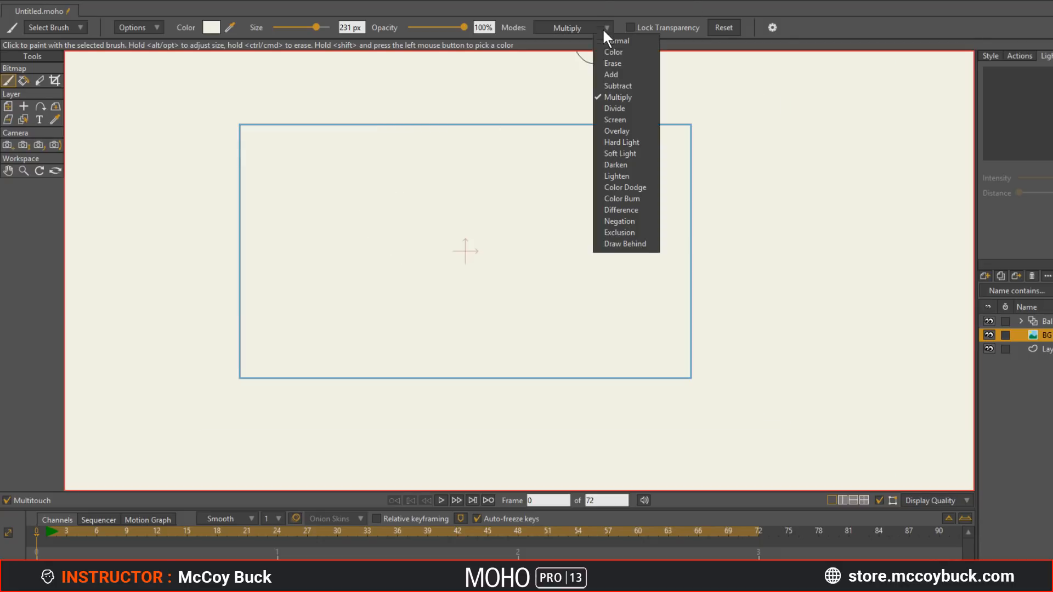
click(611, 42)
scroll(453, 284, up, 2)
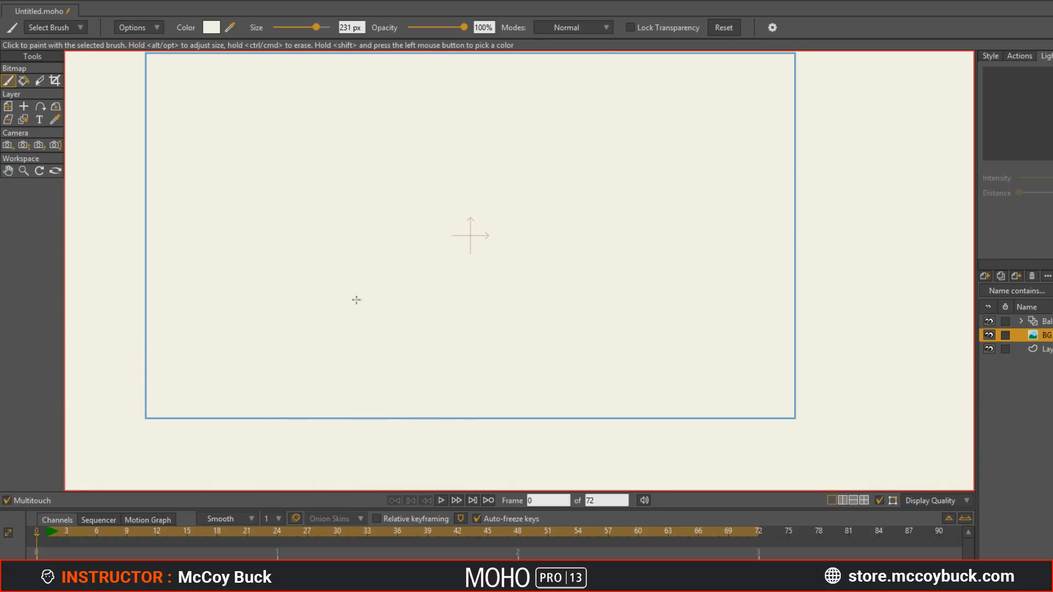
Step: Show the floating Bitmap Color window for choosing brush colours
click(990, 321)
click(990, 322)
click(212, 28)
click(927, 359)
click(246, 5)
click(243, 75)
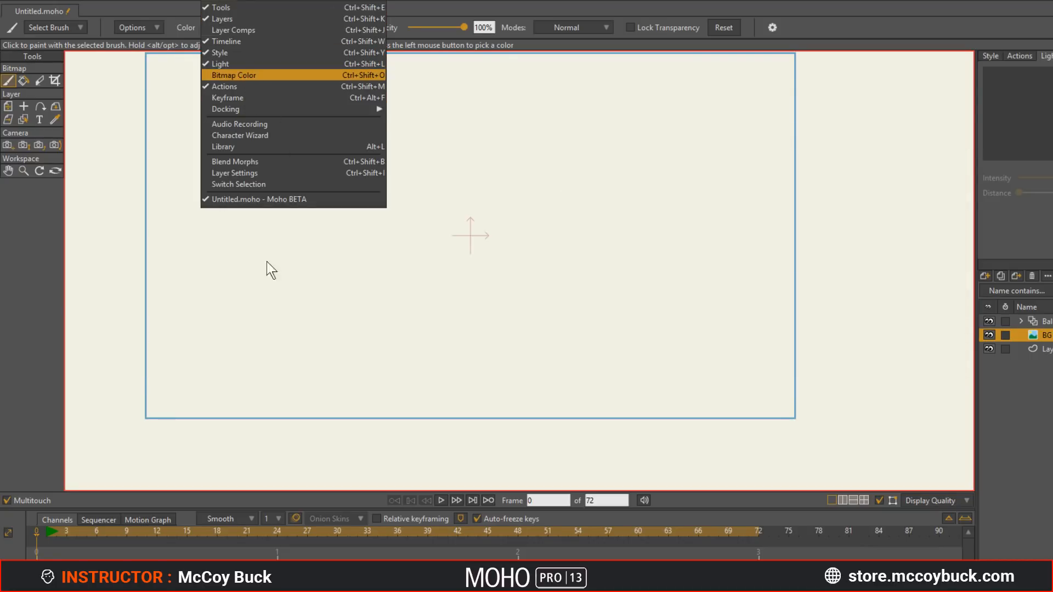
Step: Choose a medium green brush colour, then shrink the Bitmap Color window and move it clear of the canvas
click(204, 345)
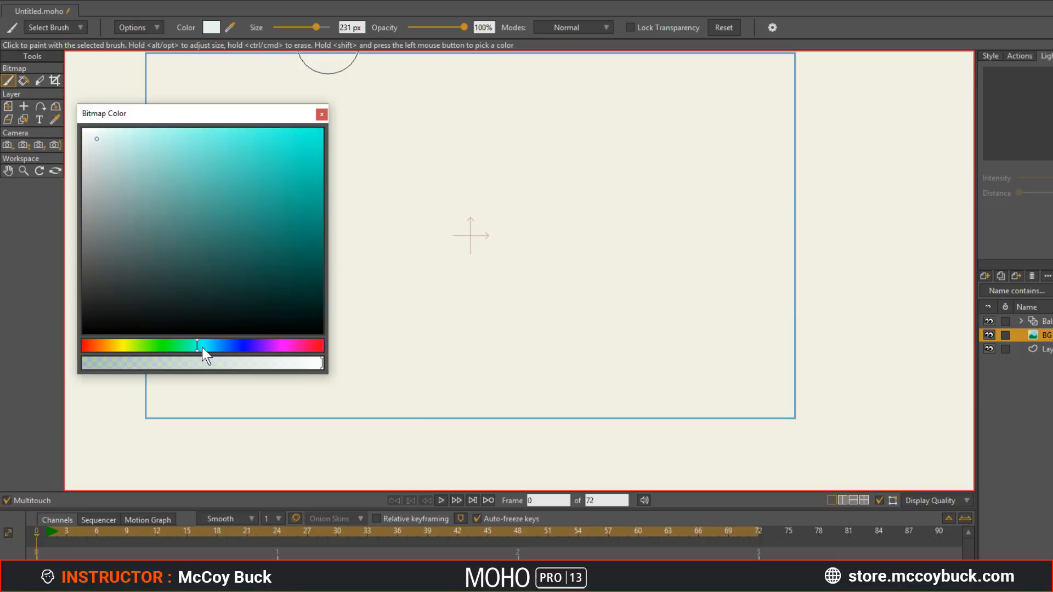
click(176, 264)
mouse_move(192, 342)
mouse_down()
mouse_move(171, 335)
mouse_move(181, 339)
mouse_up()
mouse_move(199, 233)
mouse_down()
mouse_move(200, 223)
mouse_move(204, 235)
mouse_up()
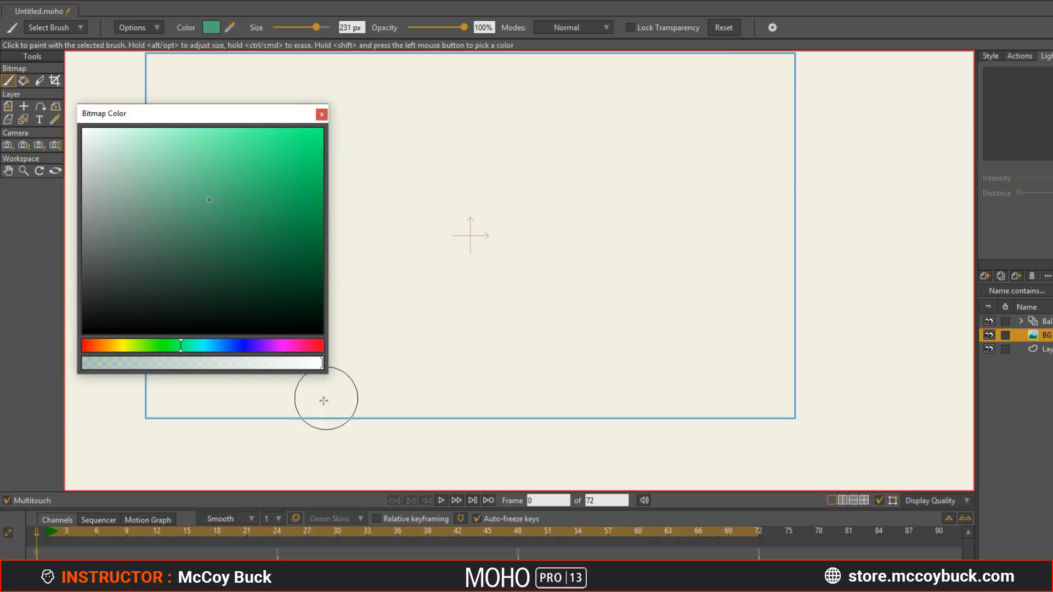
drag(327, 373, 240, 263)
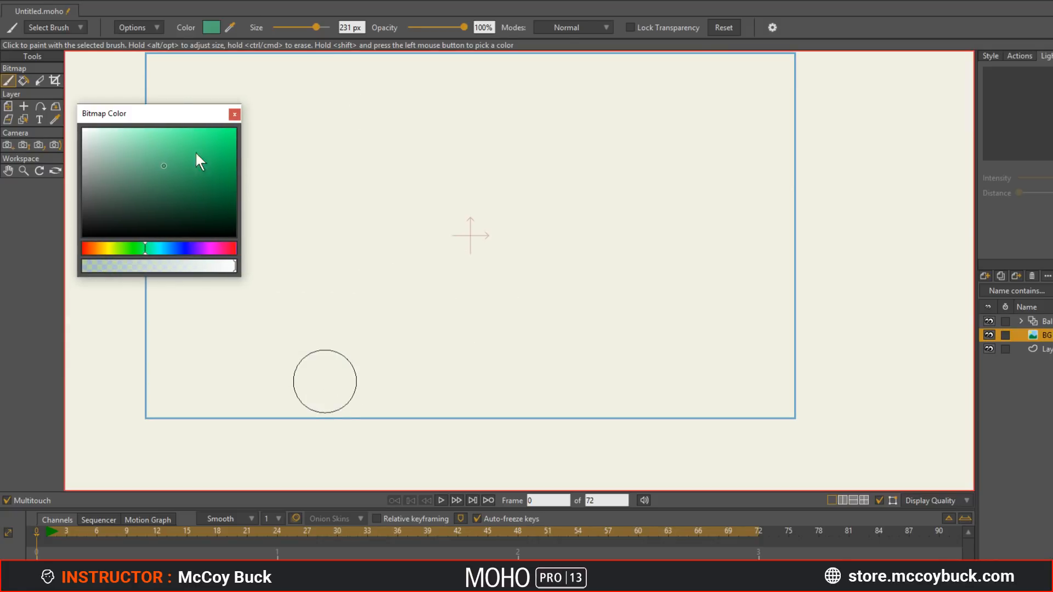
drag(160, 115, 85, 30)
Step: Set the brush colour to a dark teal (#3C776F) and try a stroke along the lower edge of the BG image
drag(124, 389, 638, 394)
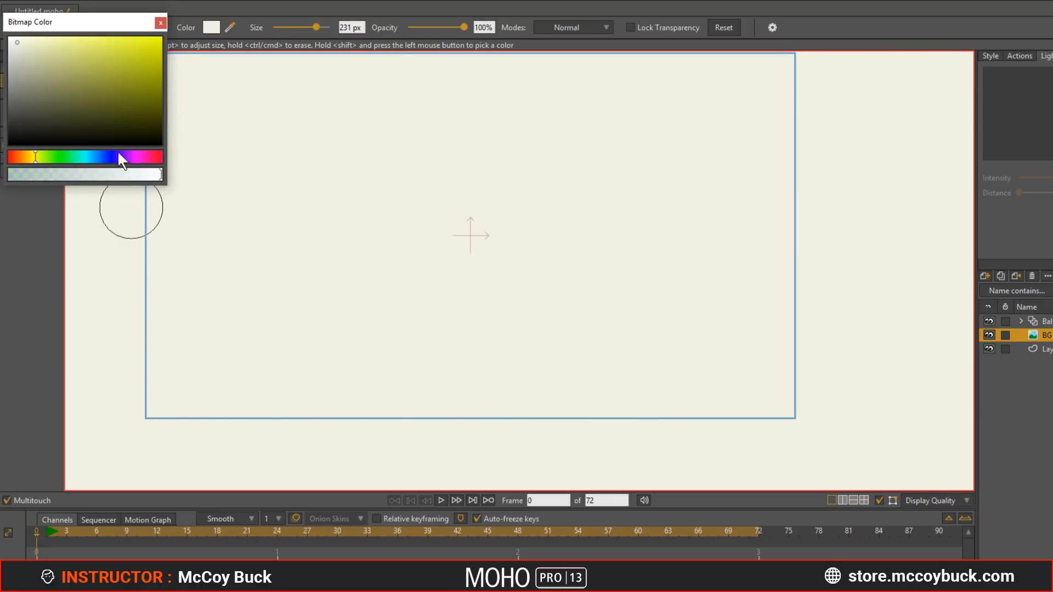
click(77, 159)
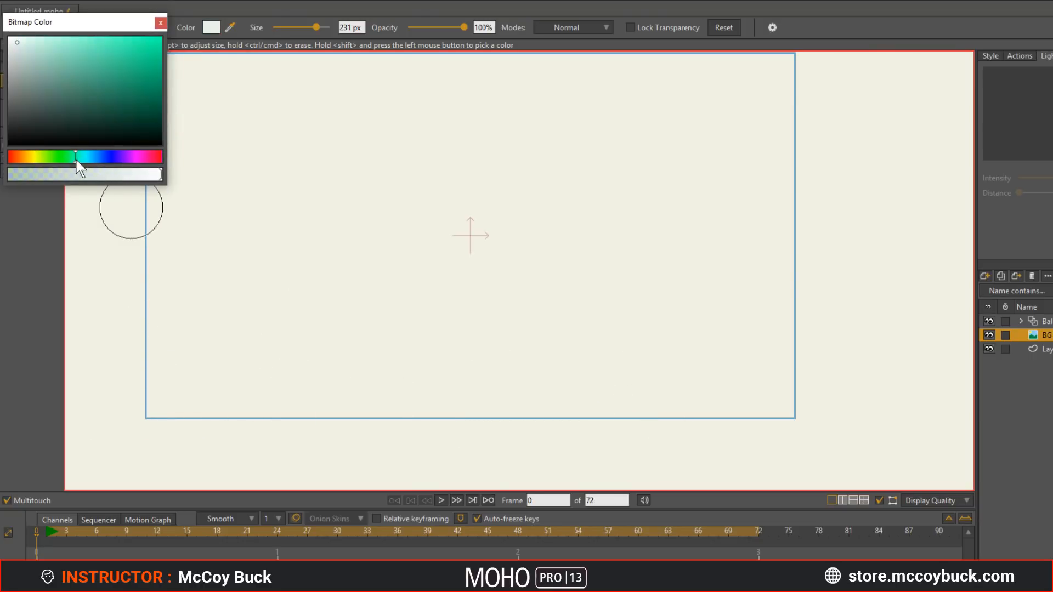
mouse_move(79, 156)
mouse_down()
mouse_move(90, 155)
mouse_move(65, 157)
mouse_up()
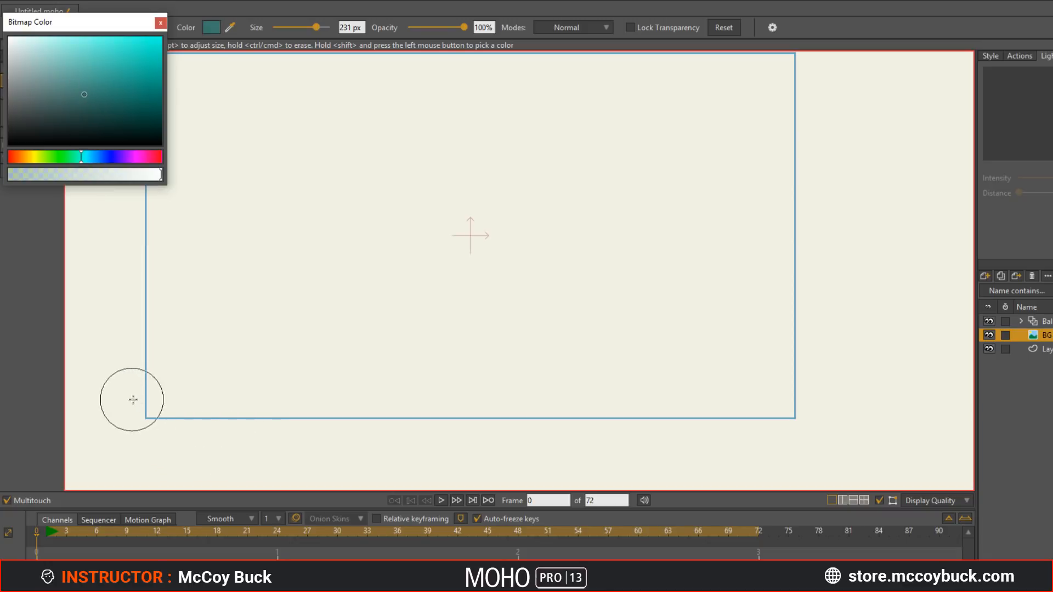
mouse_move(131, 400)
mouse_down()
mouse_move(255, 388)
mouse_move(460, 390)
mouse_move(785, 411)
mouse_up()
key(ctrl+z)
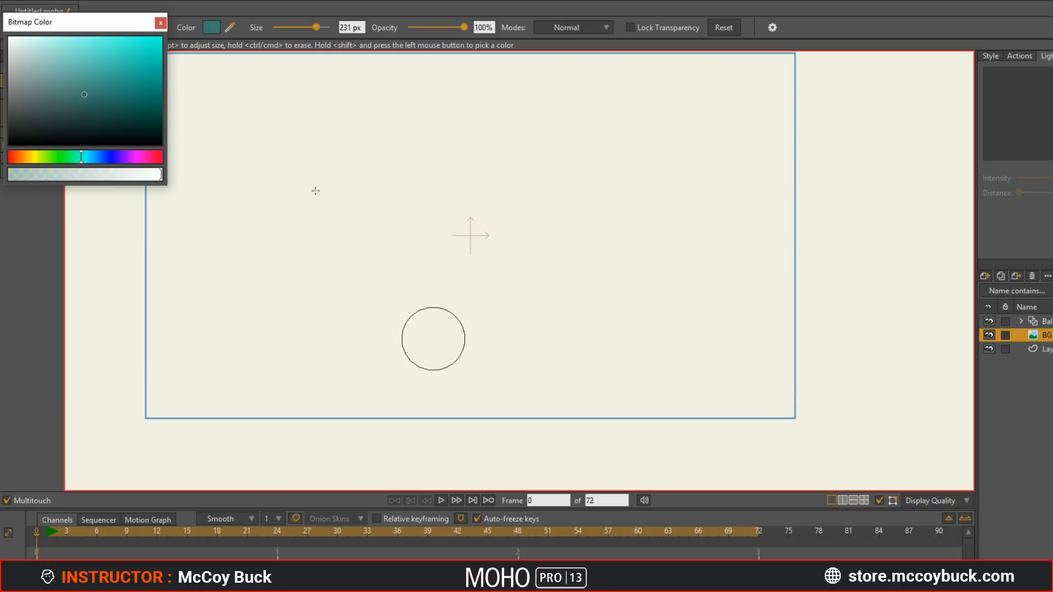
Step: Switch to the Soft Pencil brush from the Draw brushes
drag(104, 24, 147, 73)
click(76, 27)
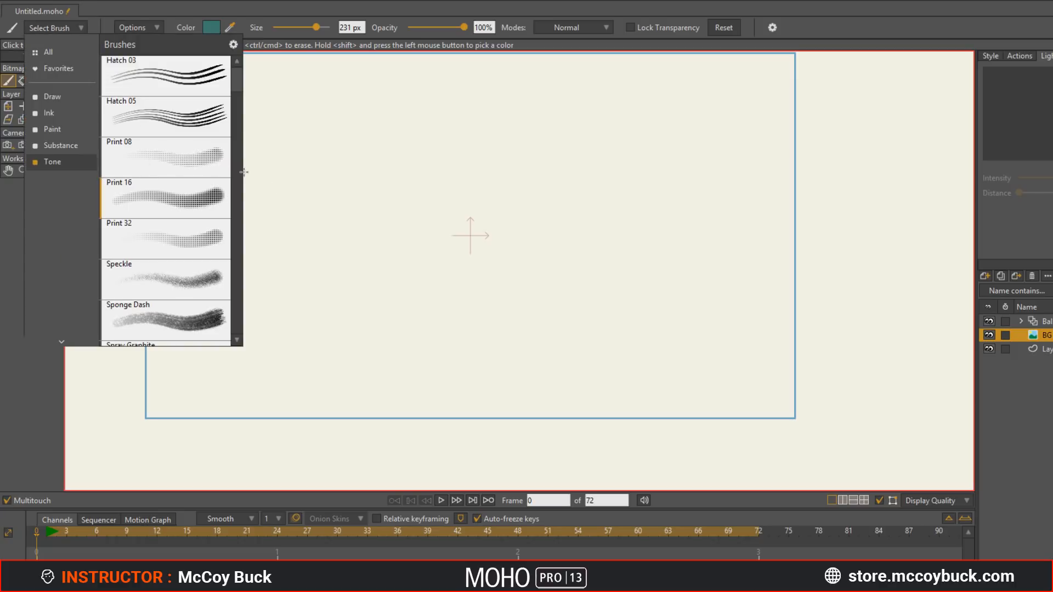
click(64, 96)
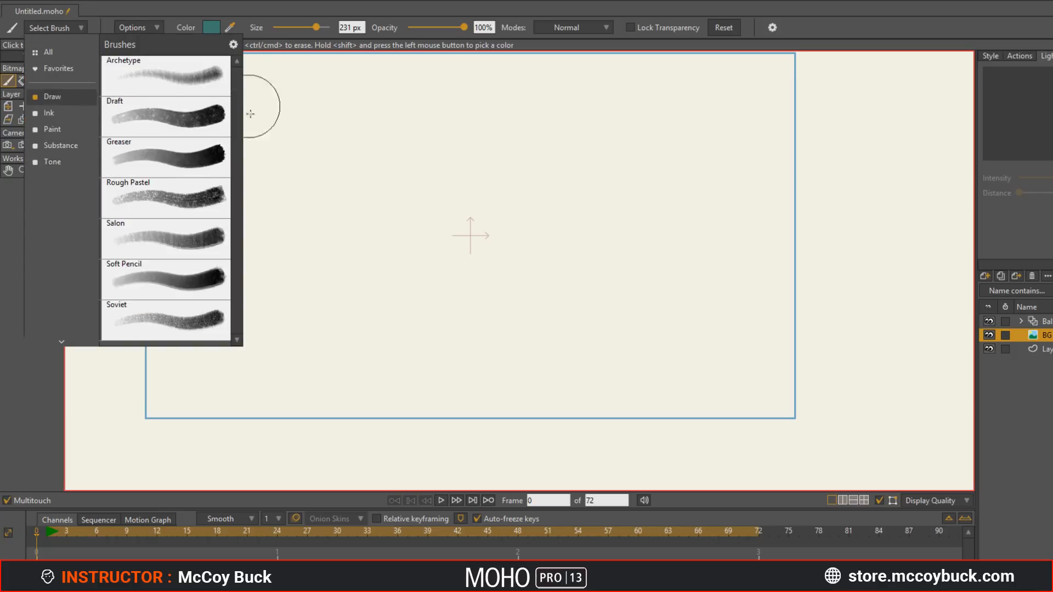
click(186, 271)
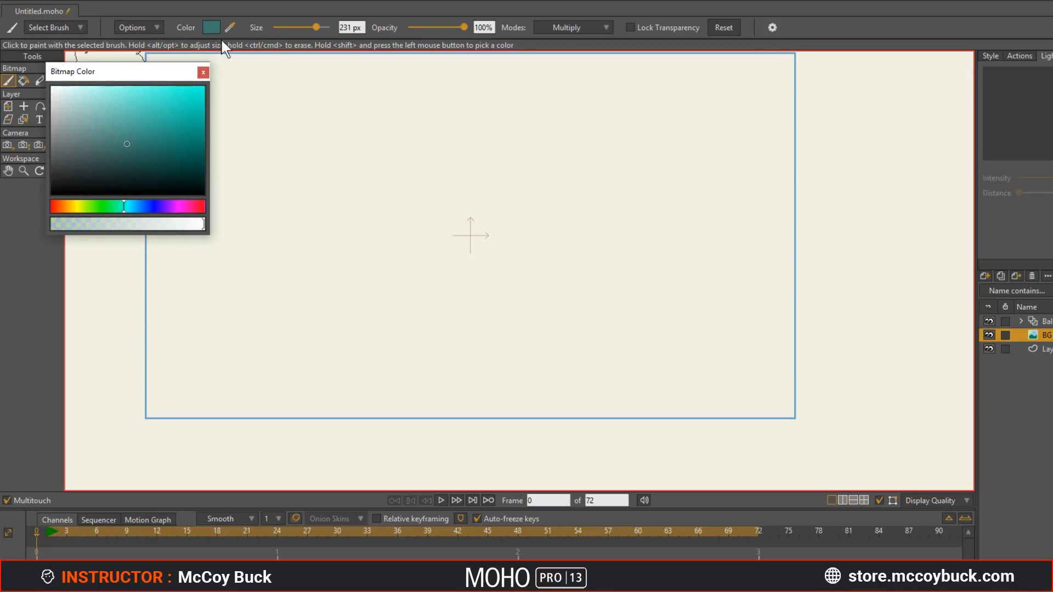
Step: Paint a teal ground across the full width of the lower BG image and close the Bitmap Color window
click(155, 28)
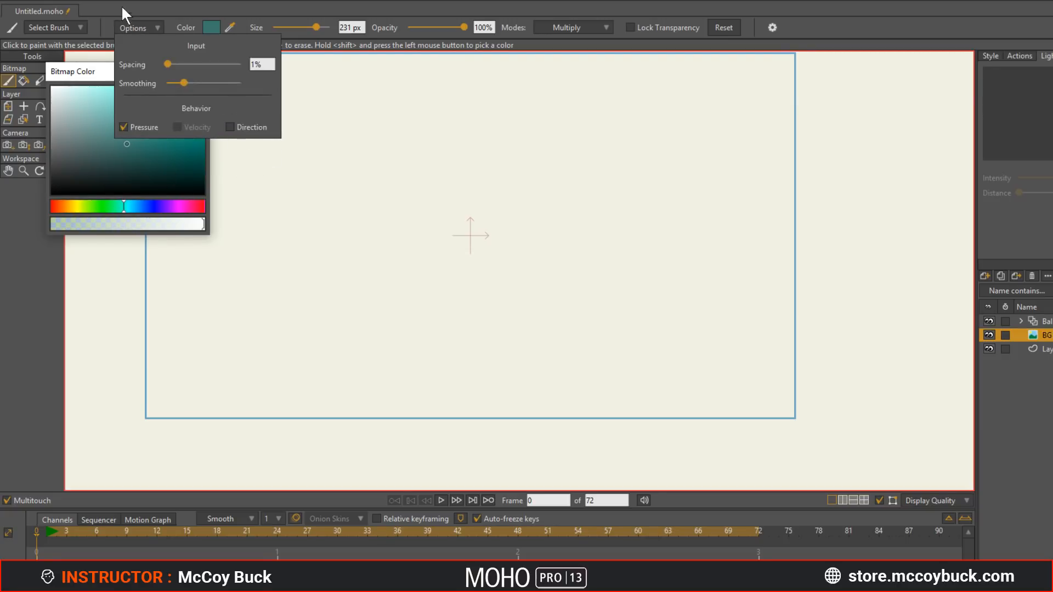
mouse_move(96, 420)
mouse_down()
mouse_move(670, 409)
mouse_move(920, 422)
mouse_move(490, 363)
mouse_move(85, 381)
mouse_move(161, 371)
mouse_move(699, 368)
mouse_move(849, 379)
mouse_move(328, 353)
mouse_move(77, 390)
mouse_move(360, 379)
mouse_move(207, 401)
mouse_move(886, 374)
mouse_move(458, 354)
mouse_move(120, 370)
mouse_up()
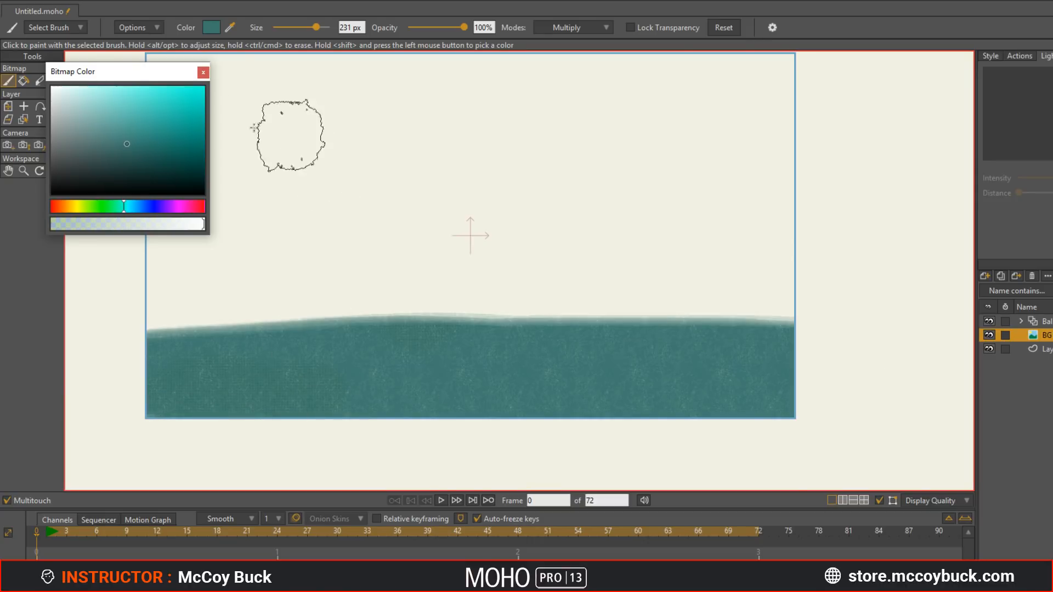
click(203, 72)
Step: Select the ball layer and switch to a smooth round Ink brush with a size of 133 px
click(992, 322)
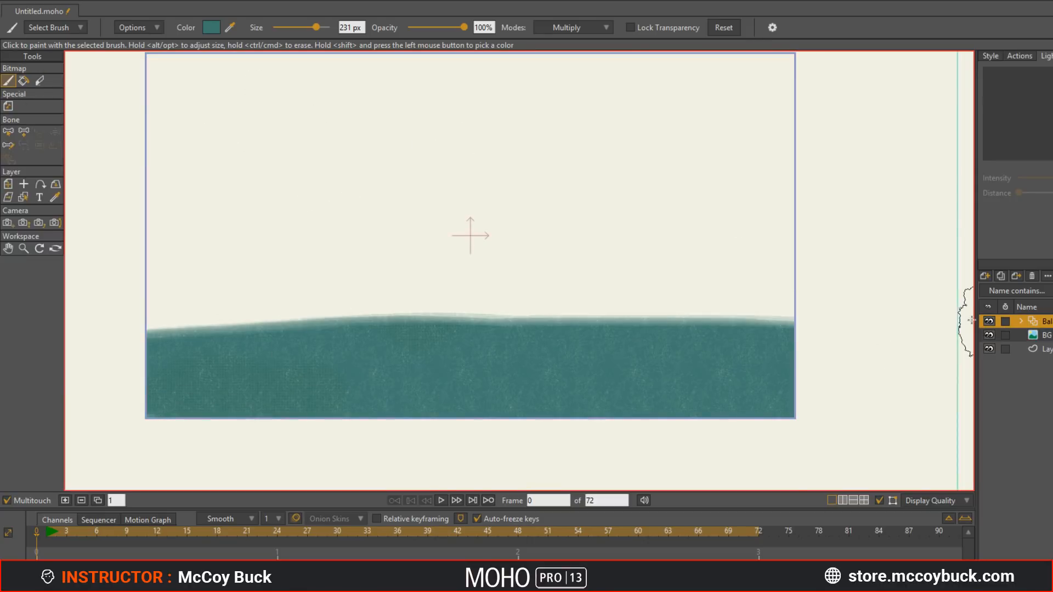
click(68, 27)
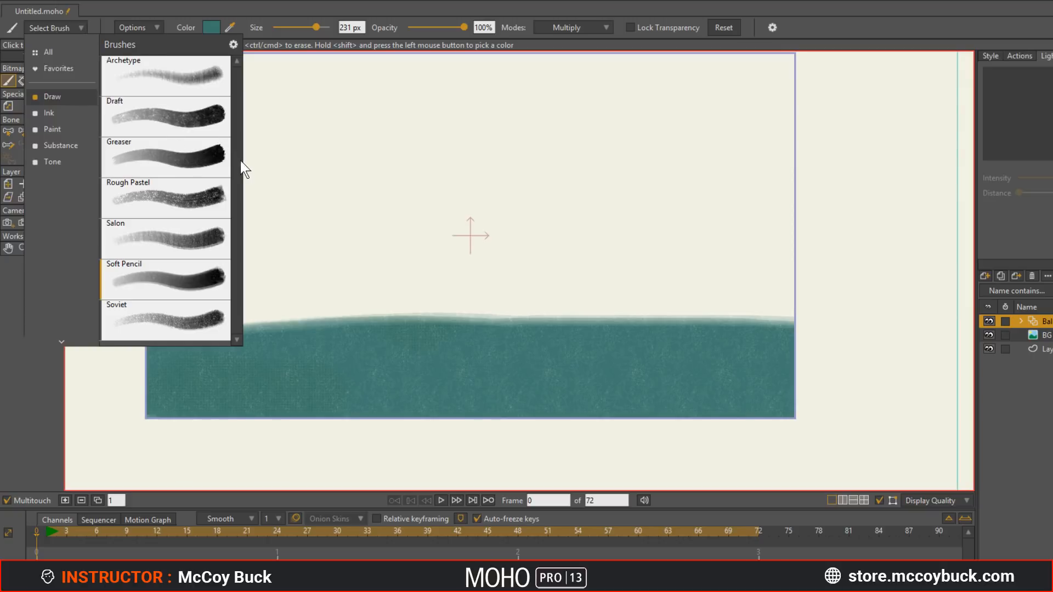
click(48, 114)
click(52, 129)
click(57, 160)
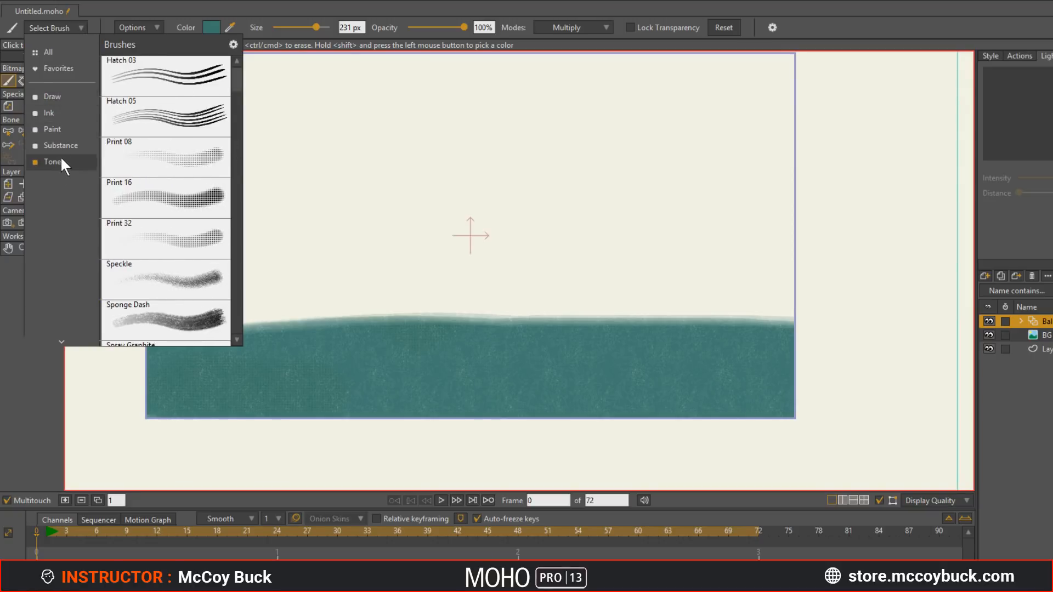
click(57, 145)
click(52, 129)
click(50, 113)
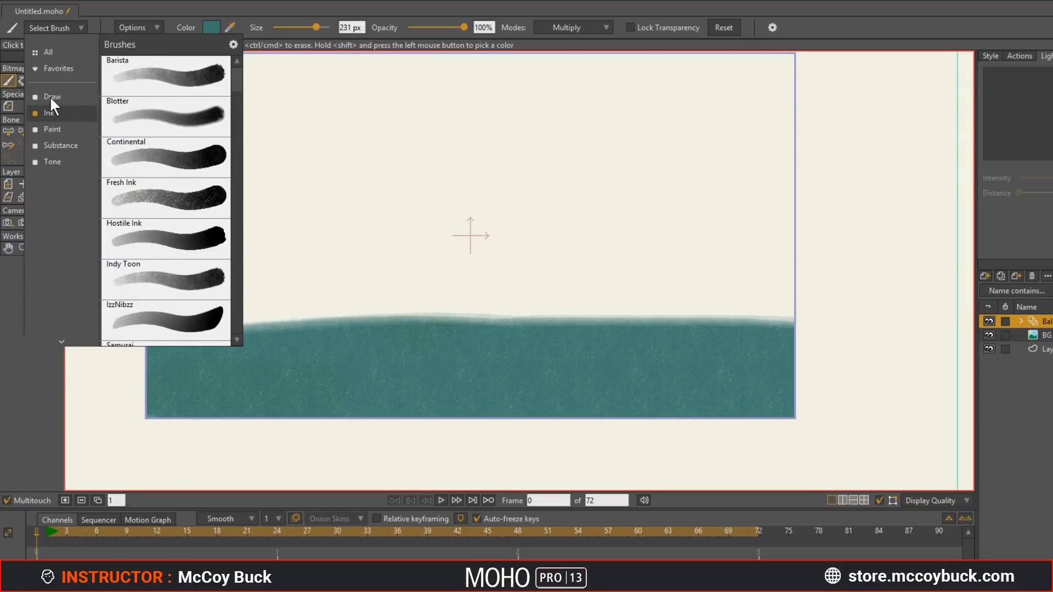
click(49, 96)
click(50, 113)
scroll(165, 219, down, 2)
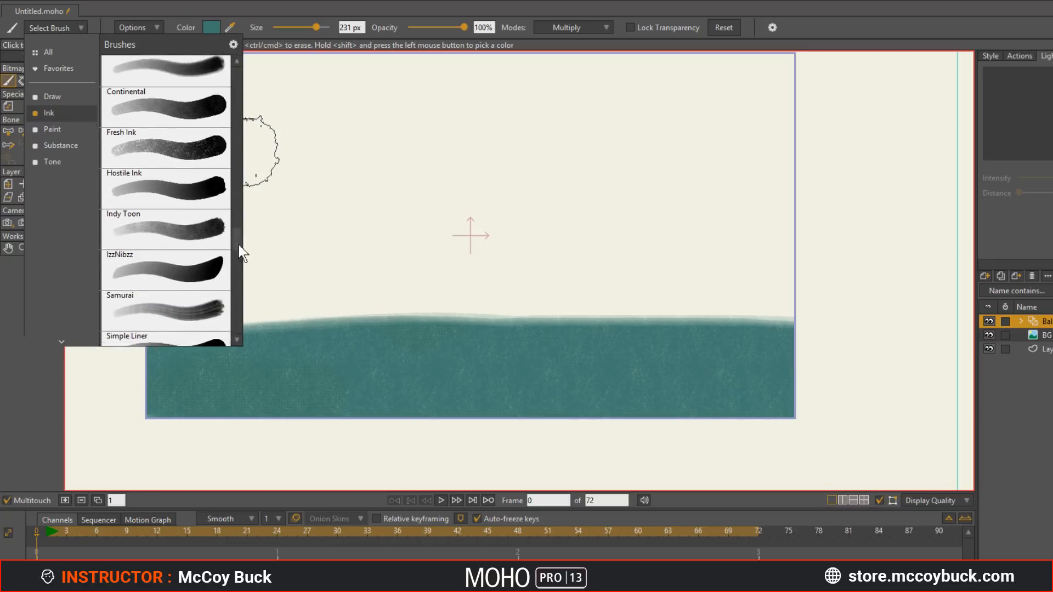
click(210, 326)
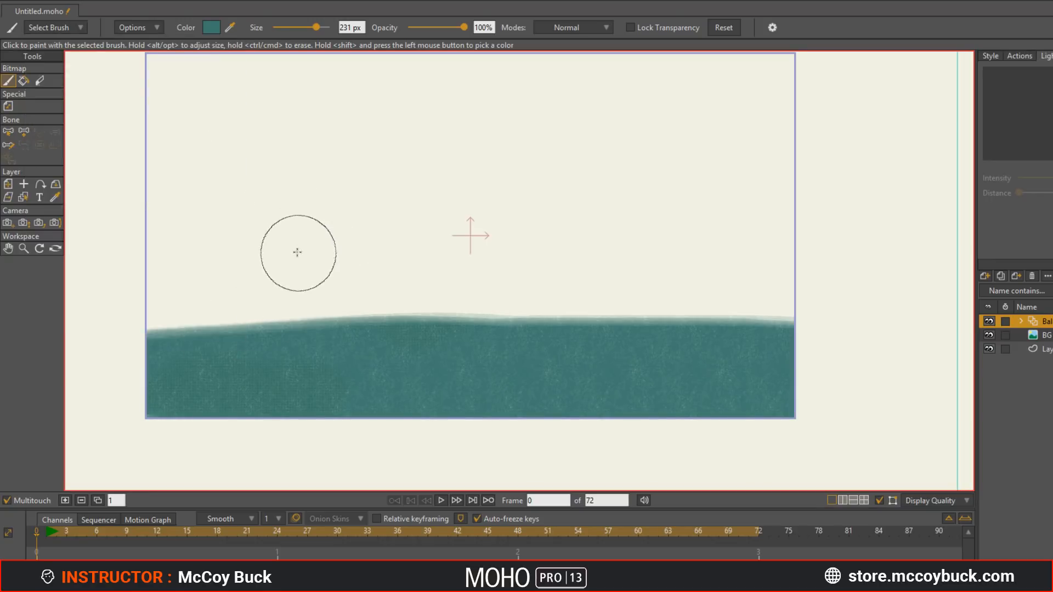
mouse_move(310, 253)
mouse_down()
mouse_move(215, 260)
mouse_move(251, 269)
mouse_up()
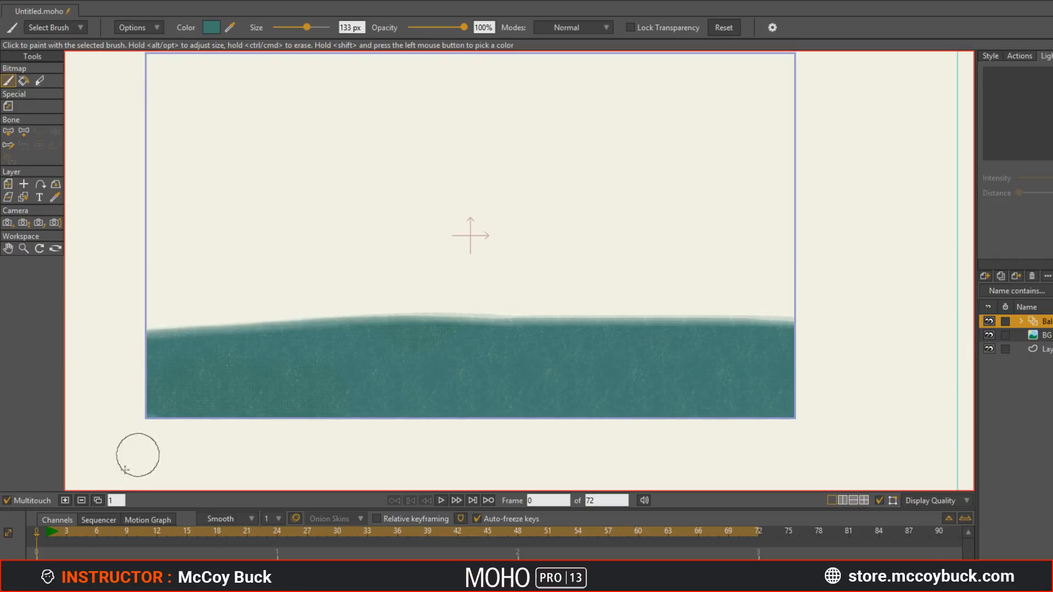
Step: Add a new drawing at frame 1 of the ball layer and try a brush stroke on it
click(47, 531)
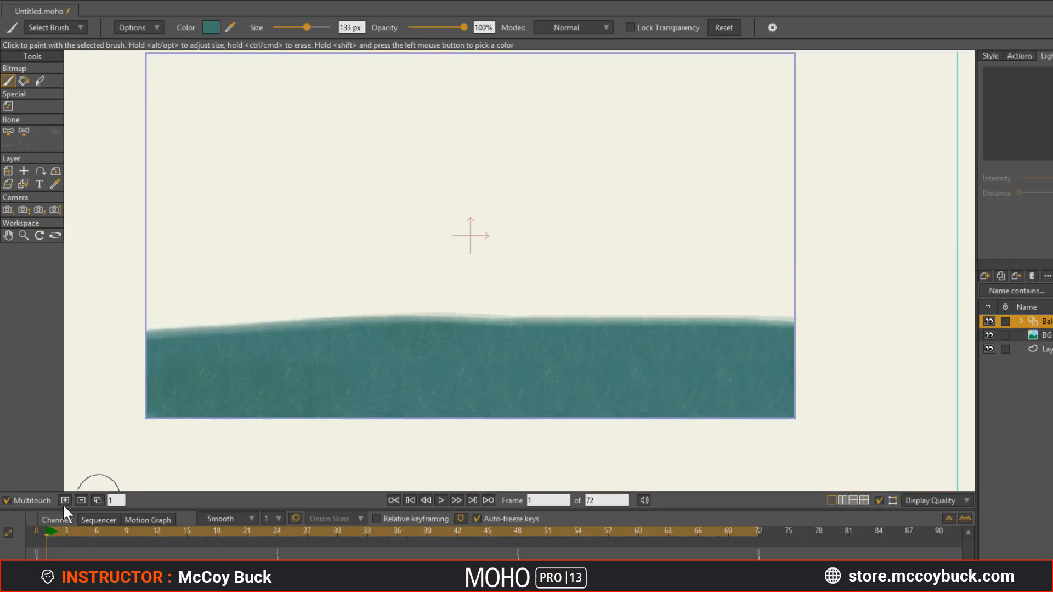
click(65, 500)
drag(209, 312, 216, 305)
key(ctrl+z)
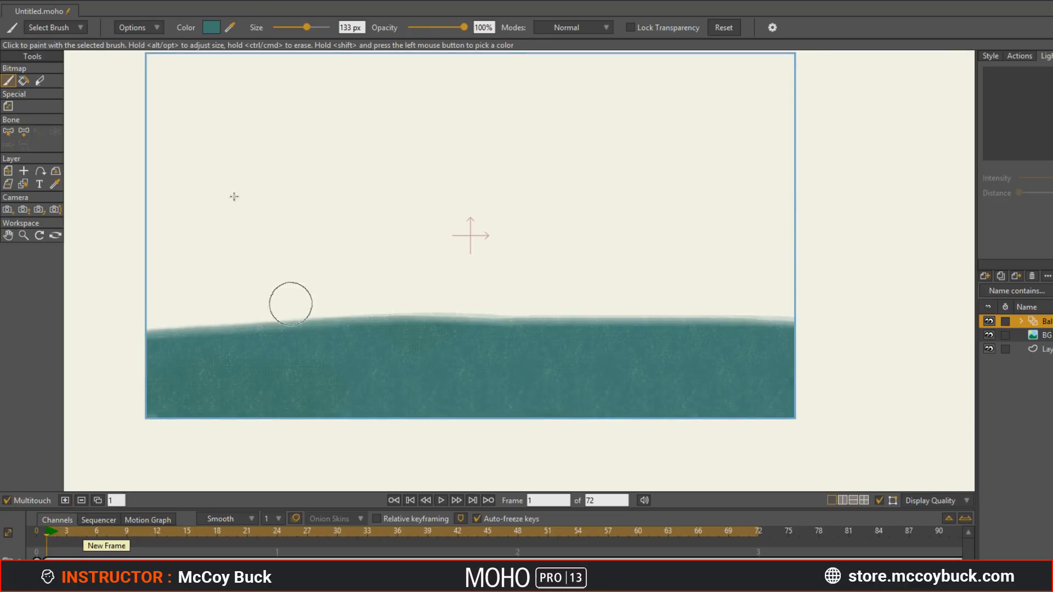
Step: Set the brush colour to bright red and paint a filled ball at the left end of the ground on frame 1
click(212, 28)
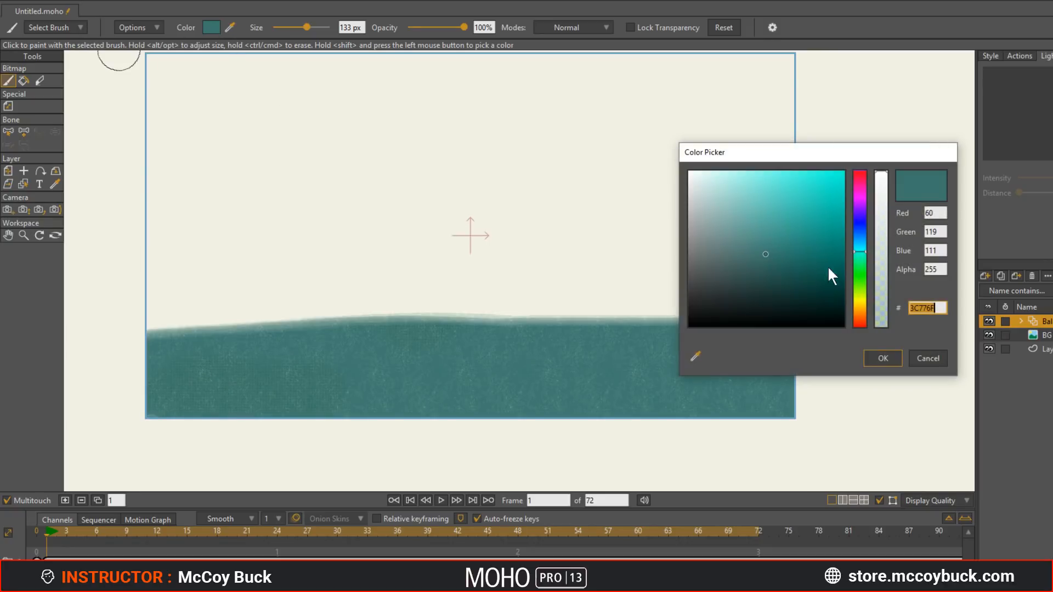
drag(857, 238, 854, 171)
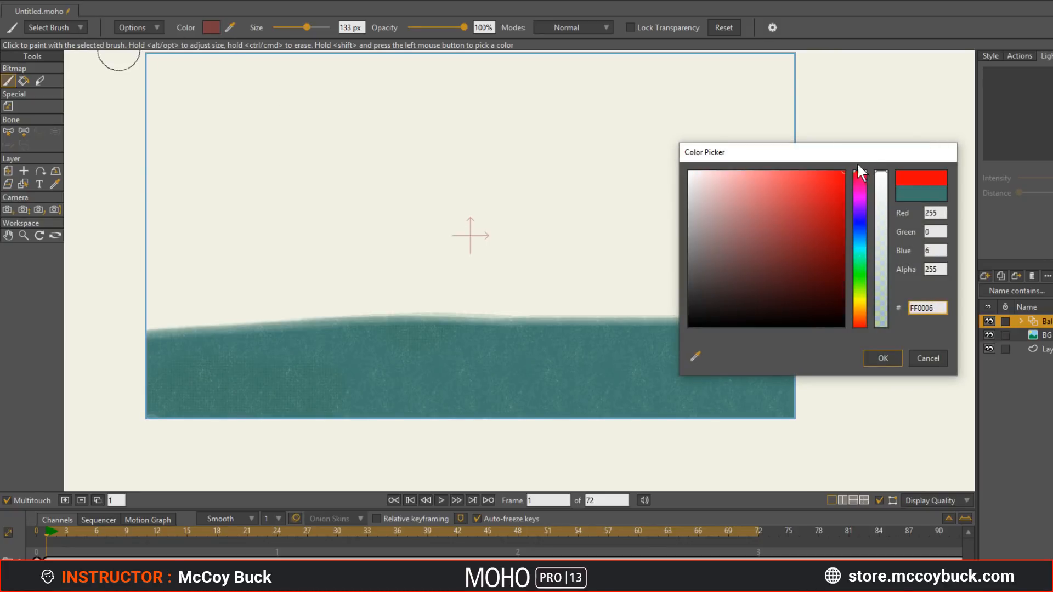
click(880, 359)
click(215, 318)
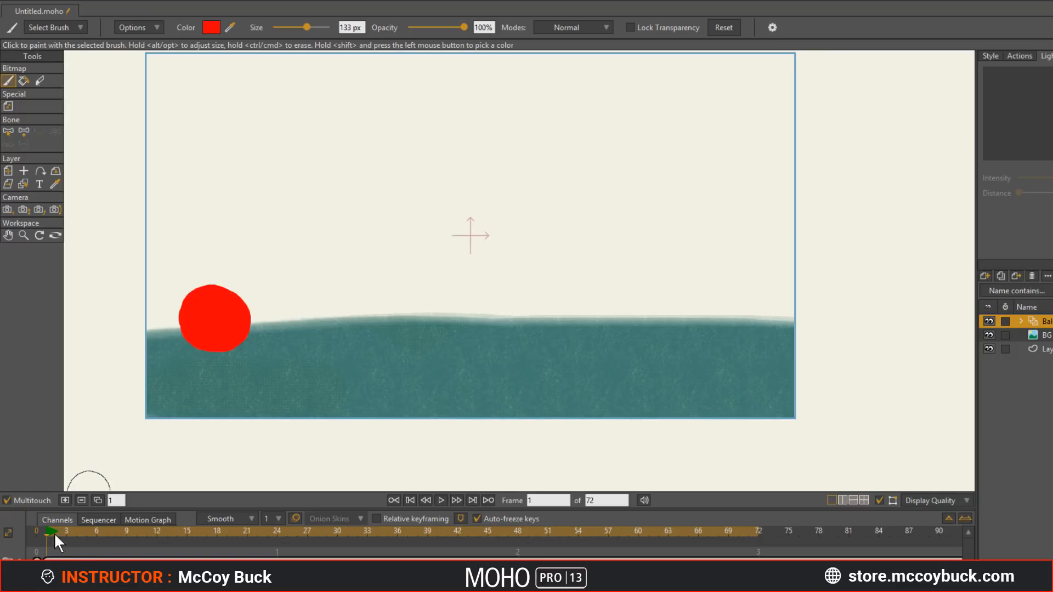
Step: Add a new drawing at frame 2 of the ball layer and turn on onion skins
drag(48, 534, 55, 533)
click(64, 501)
drag(49, 533, 61, 533)
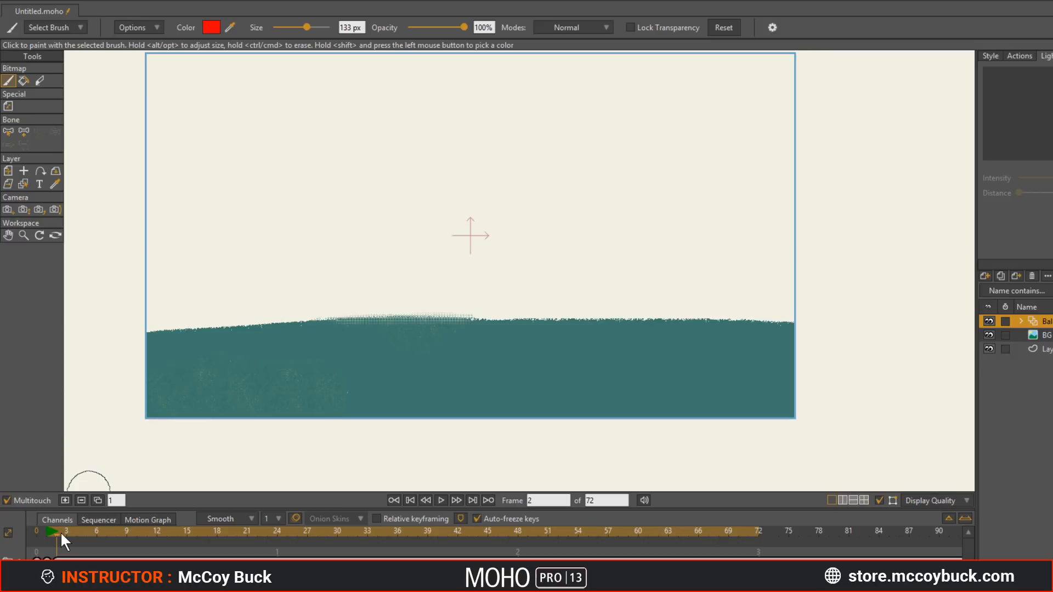
click(296, 518)
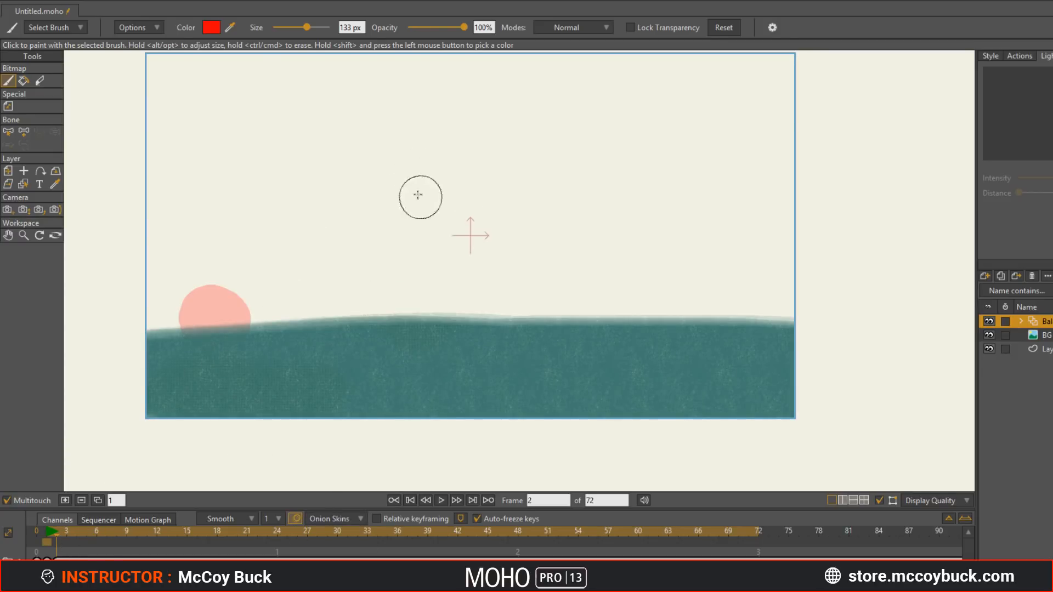
Step: Paint the red ball high in the air near the middle of the canvas on frame 2
mouse_move(423, 183)
mouse_down()
mouse_move(439, 237)
mouse_move(427, 189)
mouse_move(462, 221)
mouse_up()
key(ctrl+z)
key(ctrl+z)
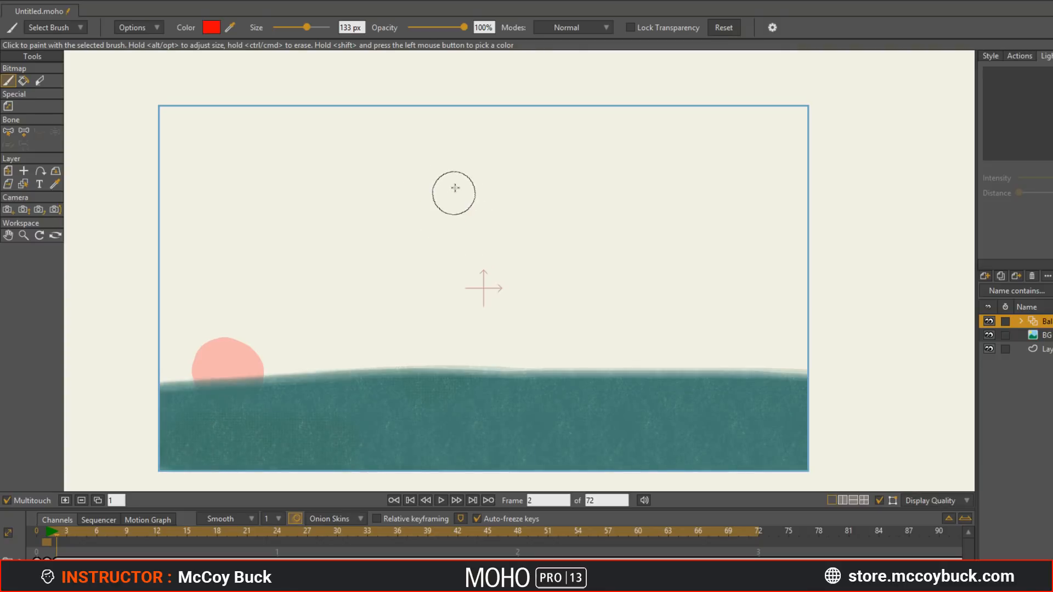
mouse_move(454, 179)
mouse_down()
mouse_move(457, 208)
mouse_move(466, 189)
mouse_move(442, 183)
mouse_up()
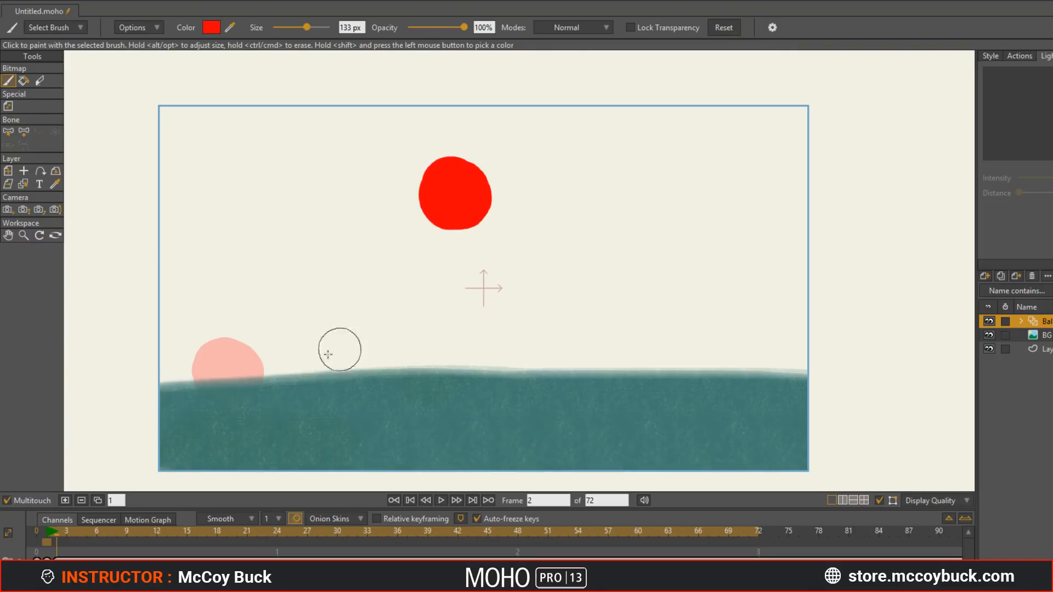
Step: Add a new drawing at frame 3 and paint the red ball landing on the right side of the ground, using a 71 px brush
drag(57, 532, 57, 532)
click(63, 501)
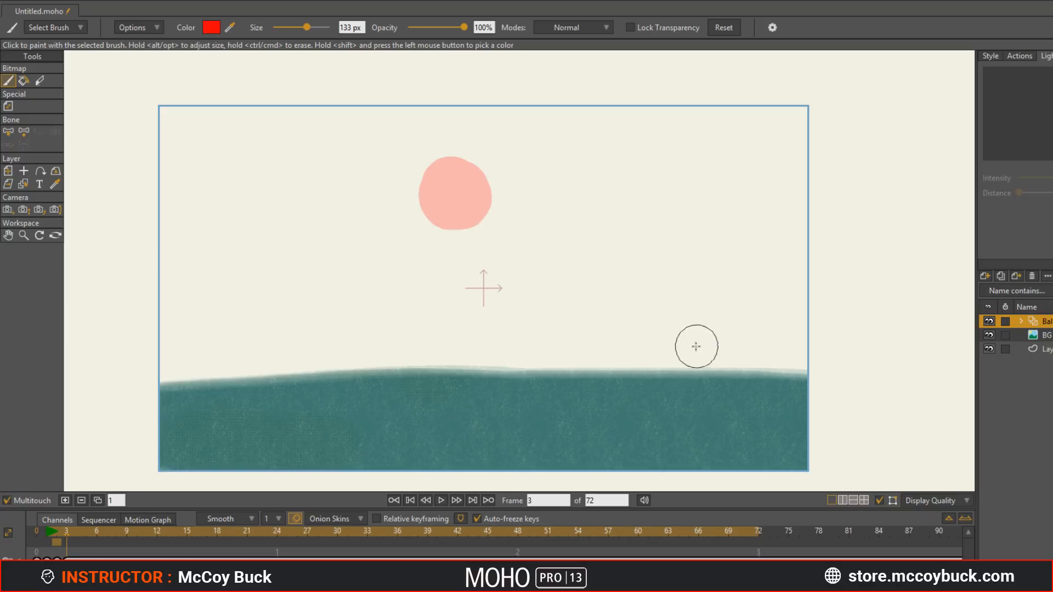
mouse_move(697, 325)
mouse_down()
mouse_move(671, 323)
mouse_move(668, 350)
mouse_move(705, 347)
mouse_move(690, 324)
mouse_move(689, 360)
mouse_up()
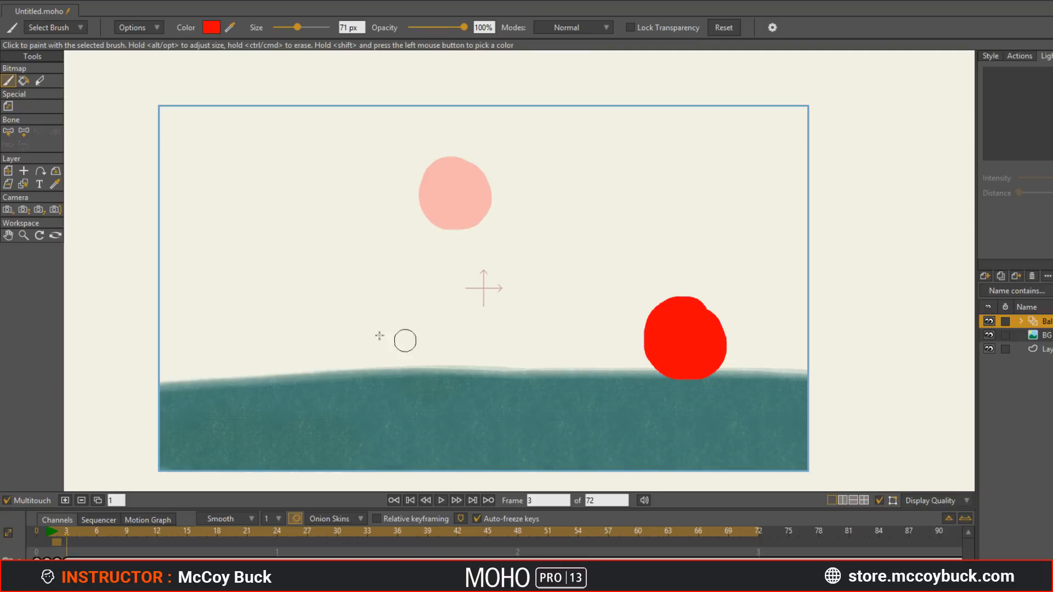
drag(47, 530, 70, 534)
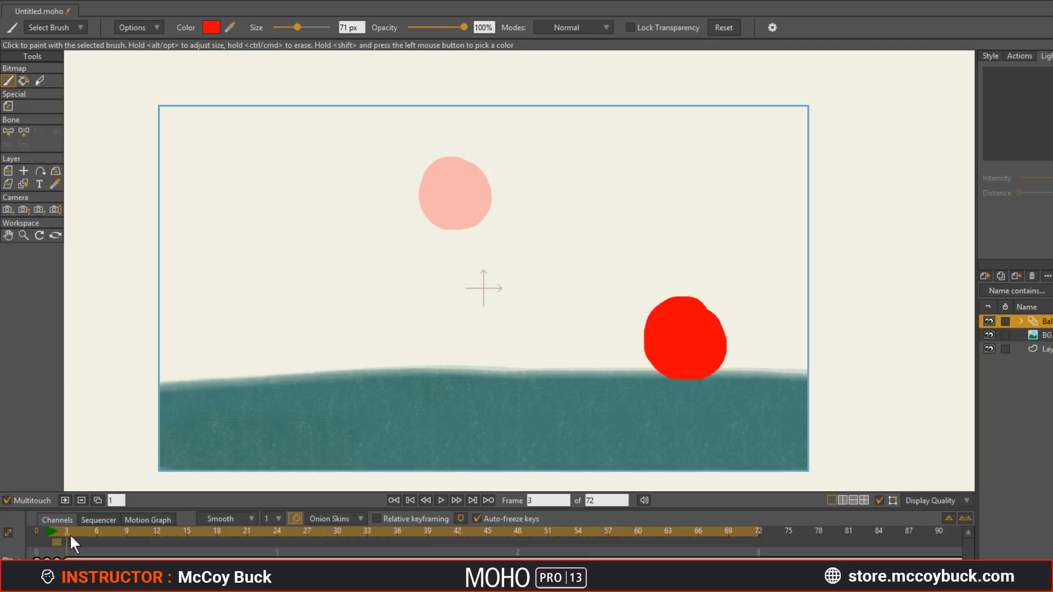
Step: Add a new drawing at frame 4 and space out the ball keyframes so the third ball drawing falls on frame 5
click(65, 500)
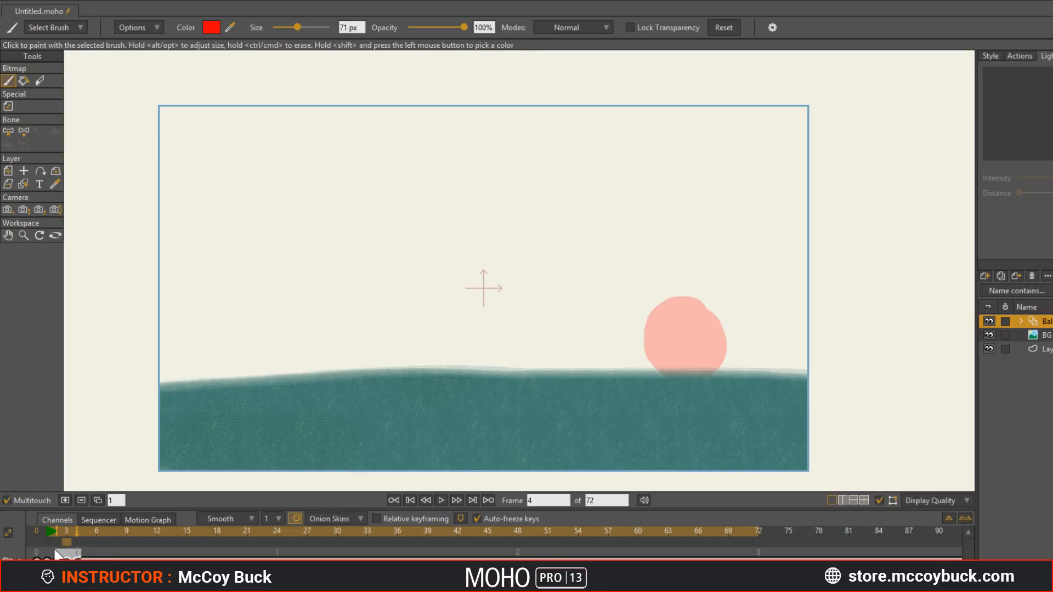
click(66, 559)
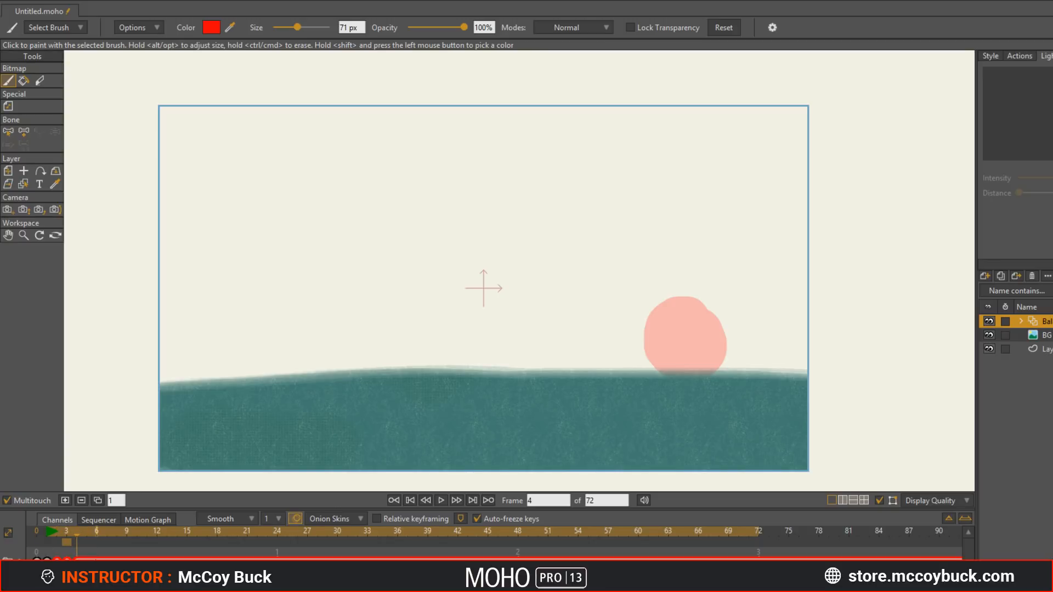
click(95, 558)
drag(61, 559, 87, 534)
click(46, 532)
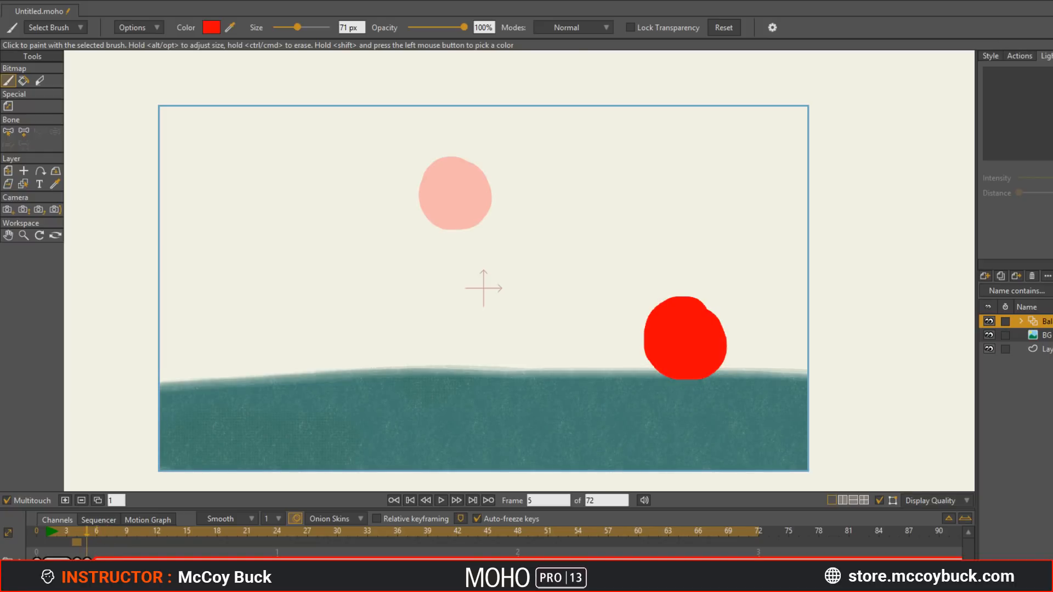
Step: Paint a stretched red ball on frame 2, rising between the ground ball and the high ball, with both shown as onion skins
drag(87, 560, 57, 540)
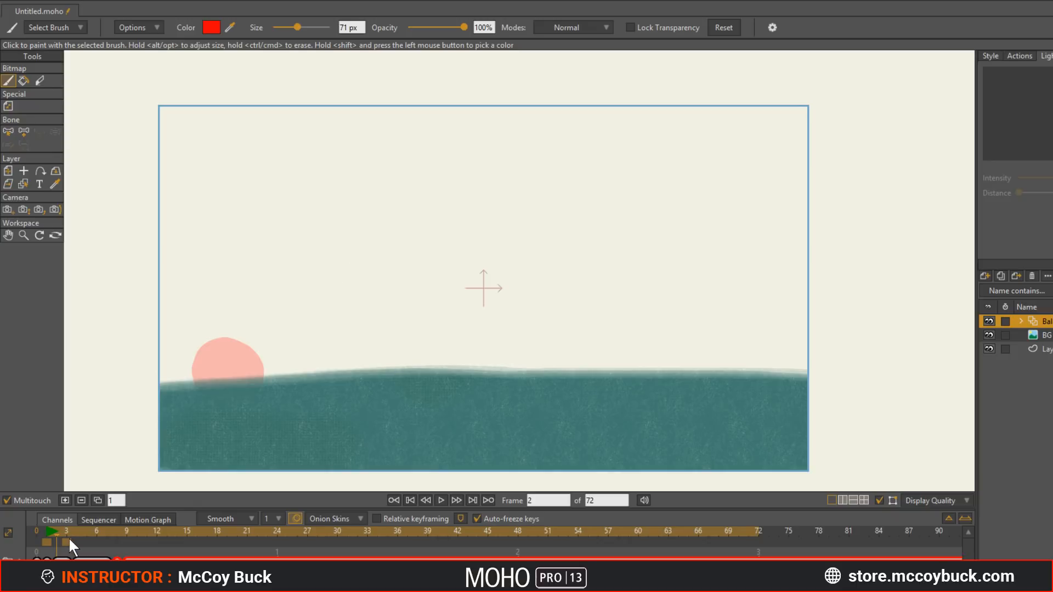
drag(68, 542, 78, 542)
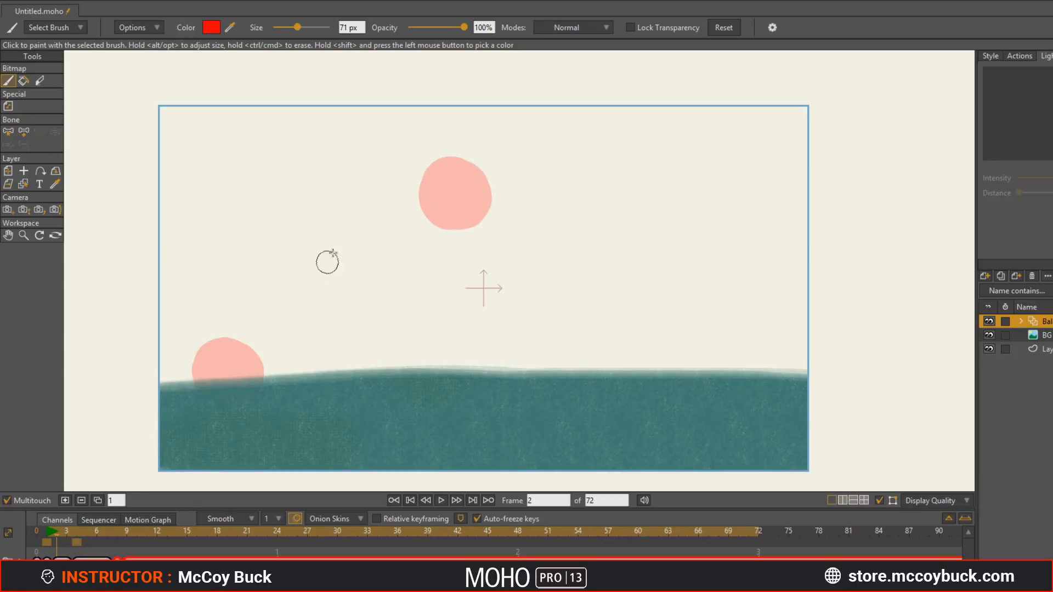
drag(332, 245, 306, 281)
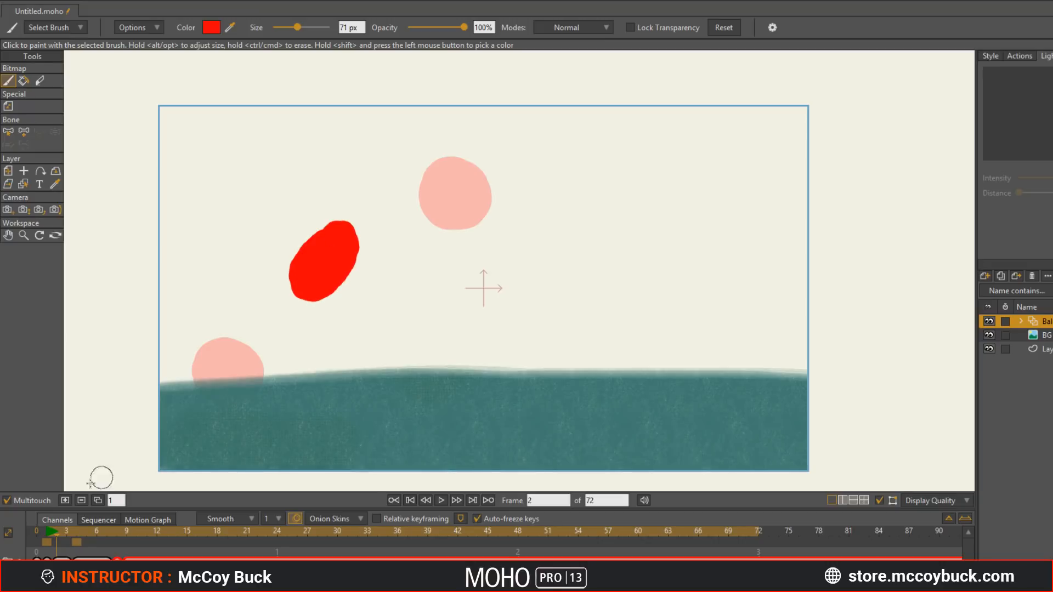
drag(57, 531, 94, 543)
mouse_move(60, 536)
mouse_down()
mouse_move(95, 535)
mouse_move(78, 536)
mouse_up()
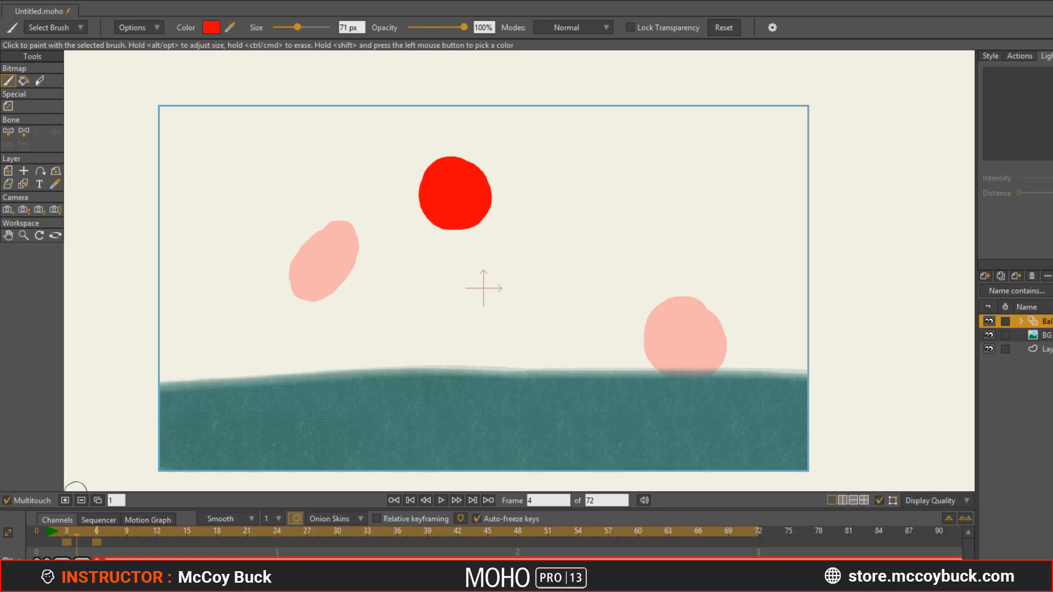
Step: Add an empty drawing at frame 5, between the high ball and the landing ball
click(84, 533)
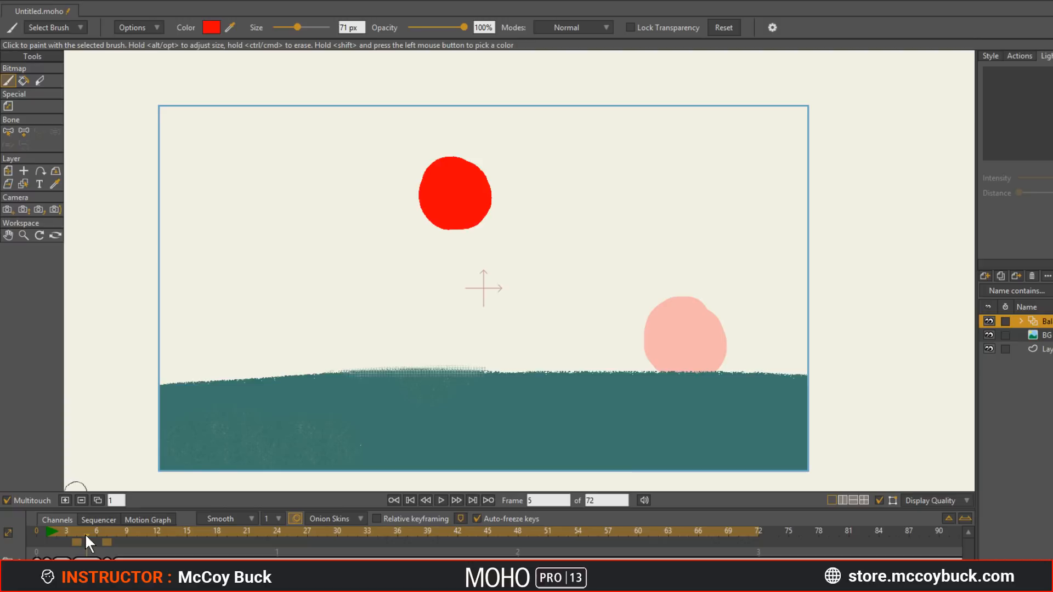
mouse_move(83, 530)
mouse_down()
mouse_move(51, 535)
mouse_move(86, 534)
mouse_up()
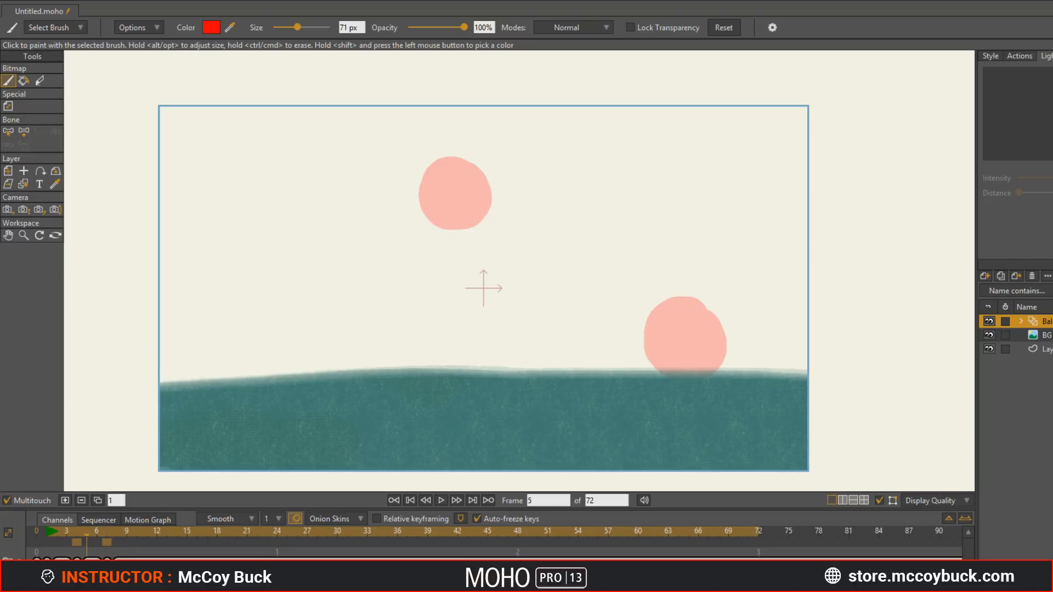
click(64, 500)
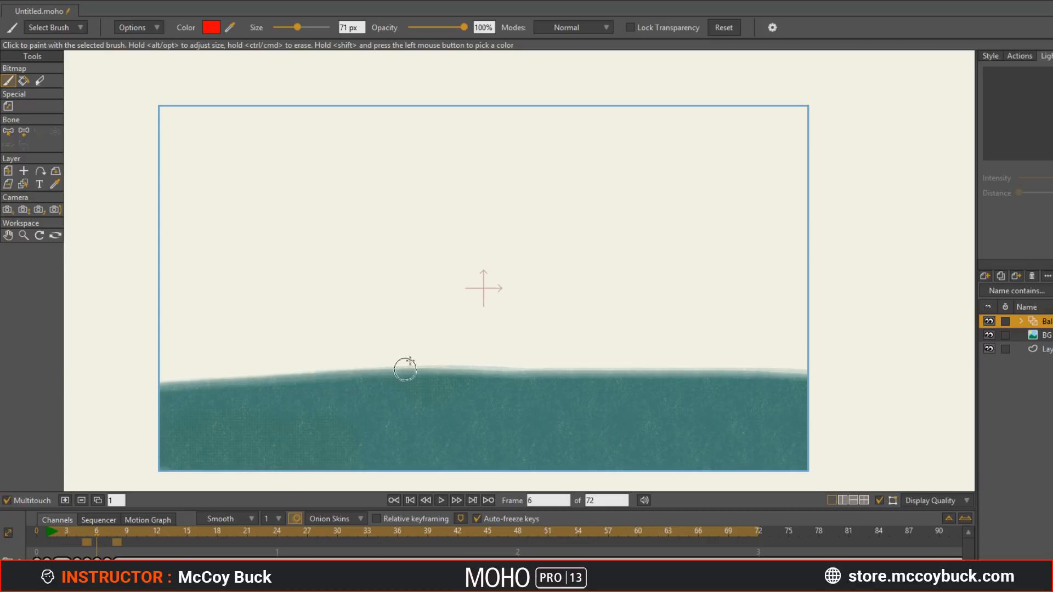
Step: Color the ball layer's keyframes green at frames 1 and 7 and orange at frame 4
drag(105, 530, 74, 536)
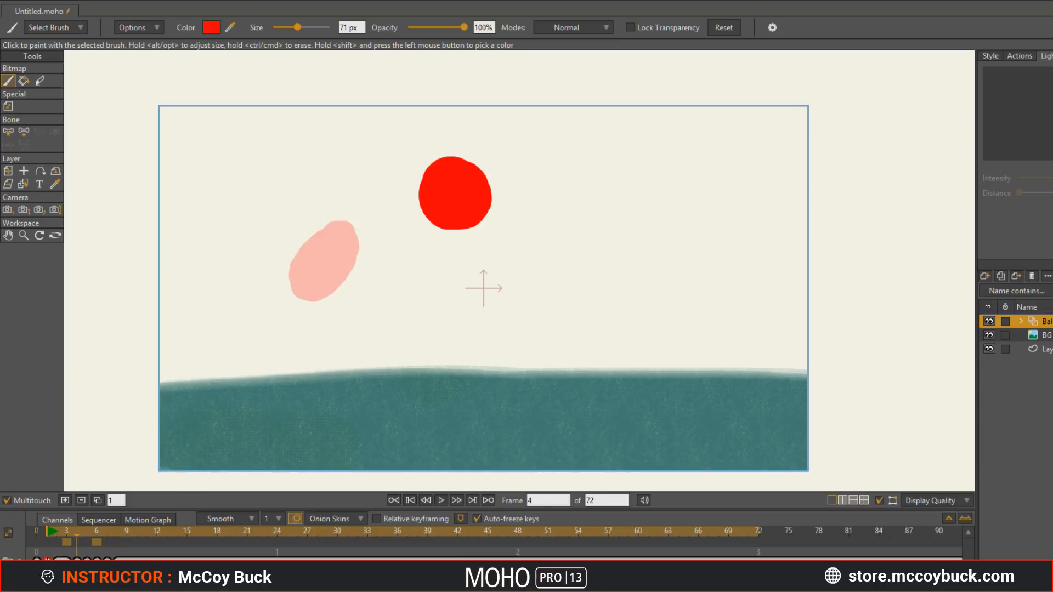
right_click(47, 562)
mouse_move(83, 579)
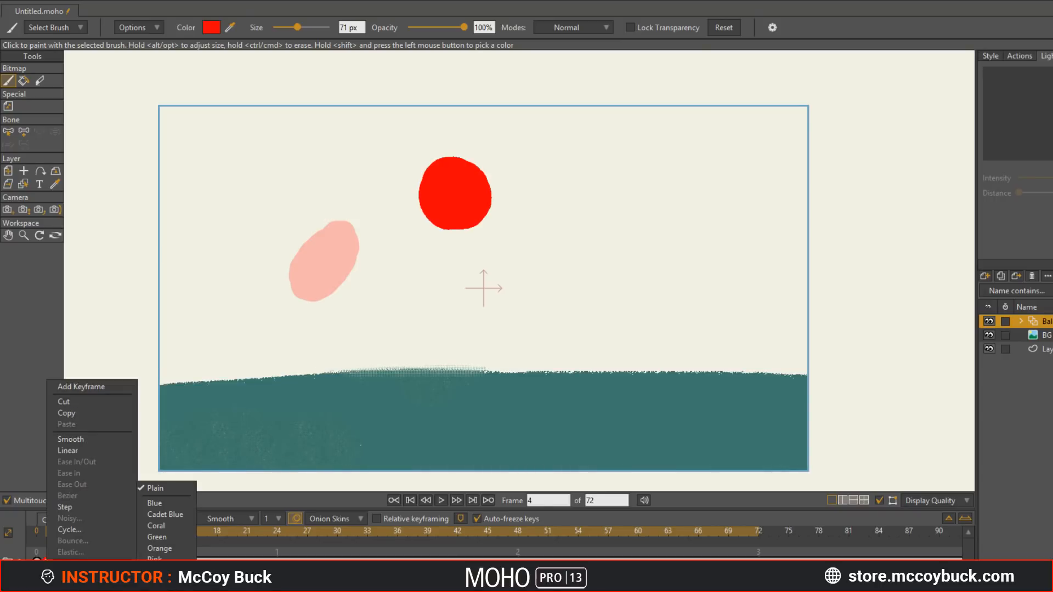
click(159, 537)
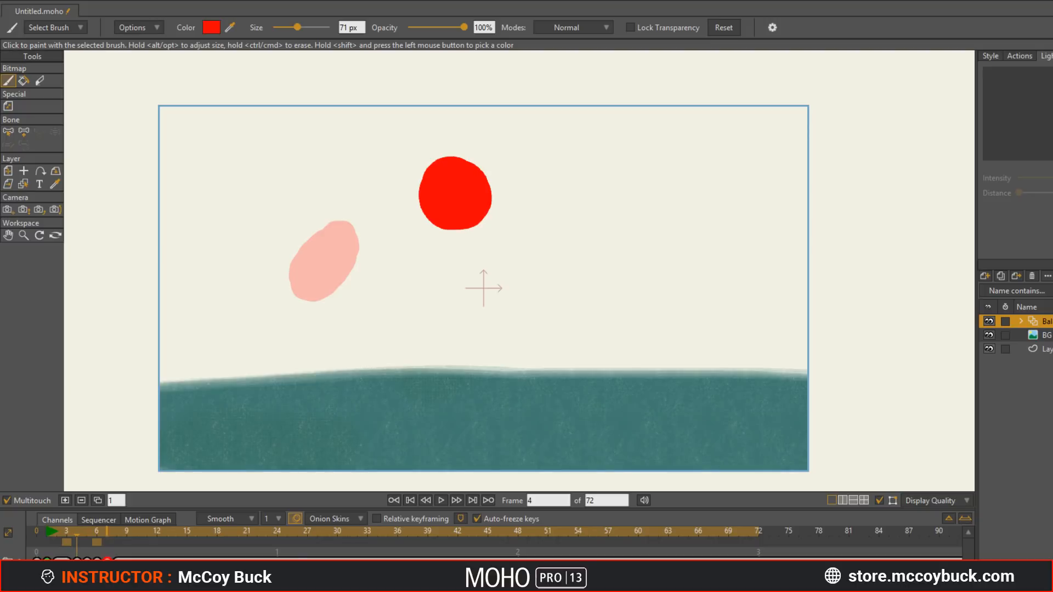
right_click(107, 559)
mouse_move(153, 570)
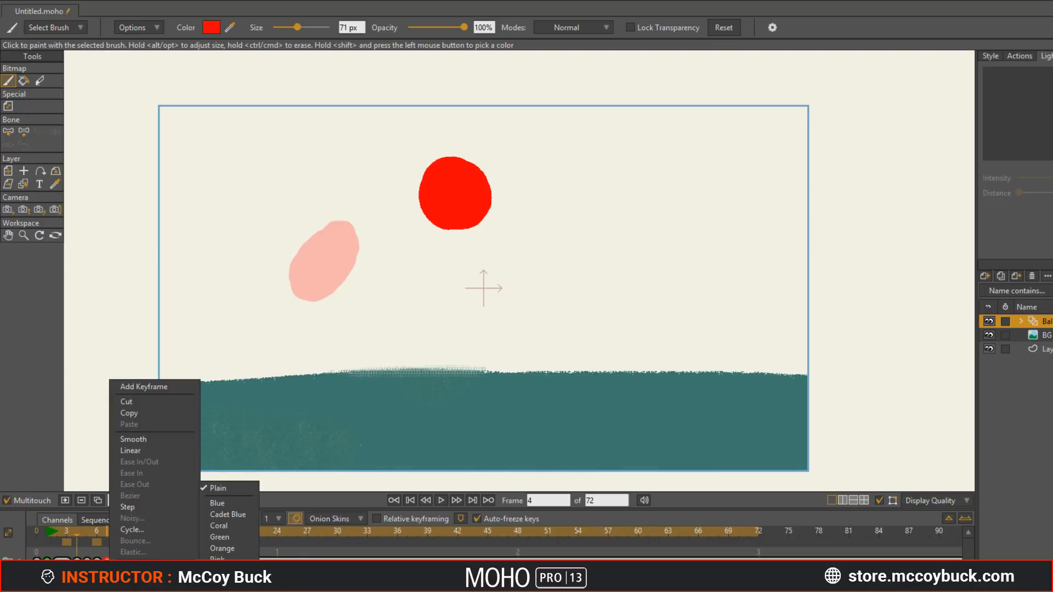
click(222, 535)
mouse_move(77, 533)
mouse_down()
mouse_move(49, 533)
mouse_move(114, 535)
mouse_move(76, 541)
mouse_up()
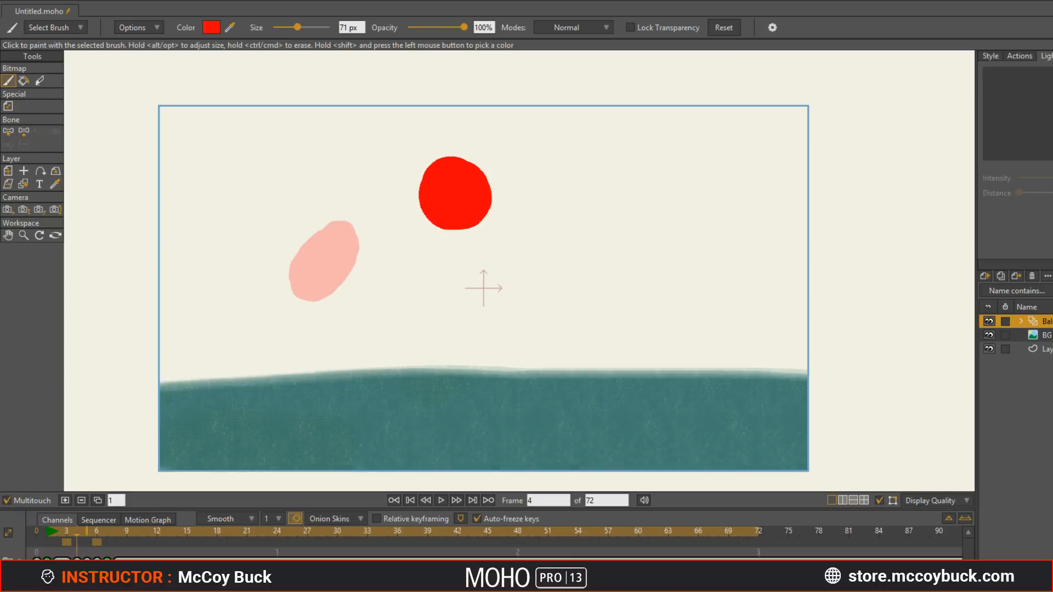
right_click(76, 541)
mouse_move(154, 571)
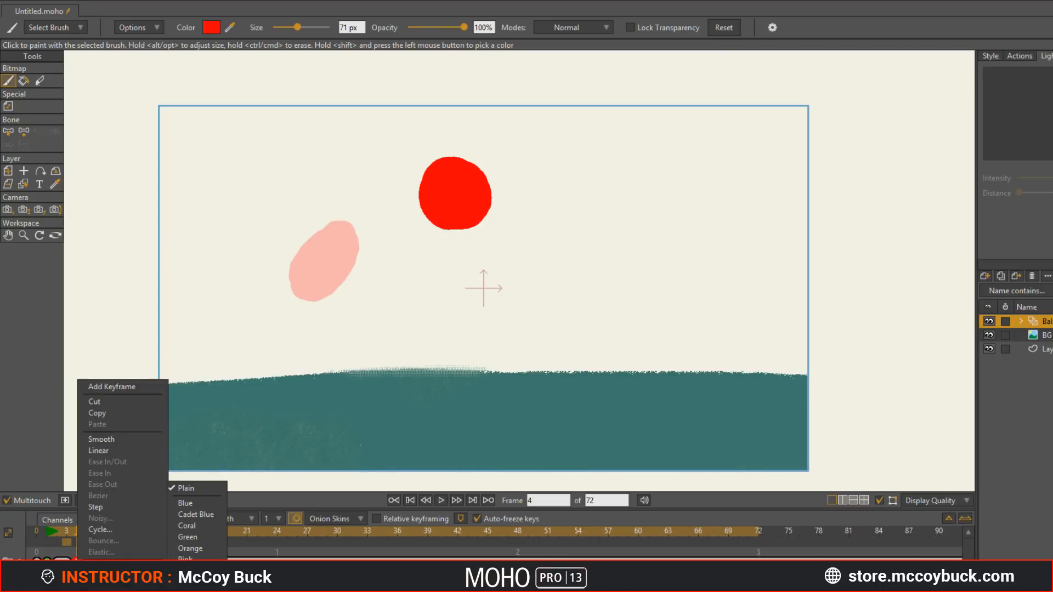
click(190, 549)
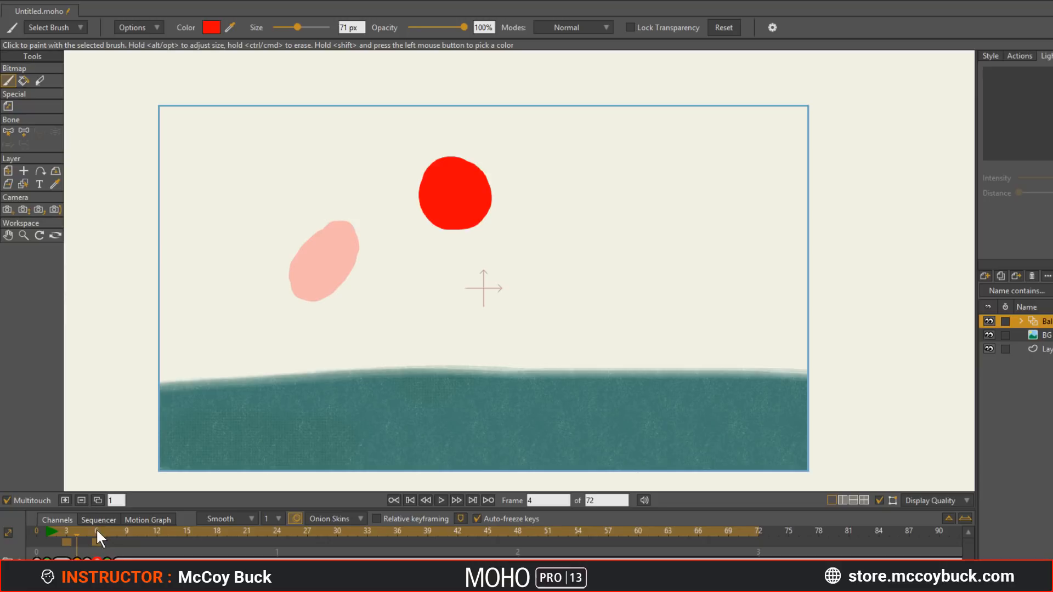
Step: Delete the extra empty drawing at frame 6 of the ball layer
click(81, 501)
key(ctrl+z)
click(98, 531)
click(81, 501)
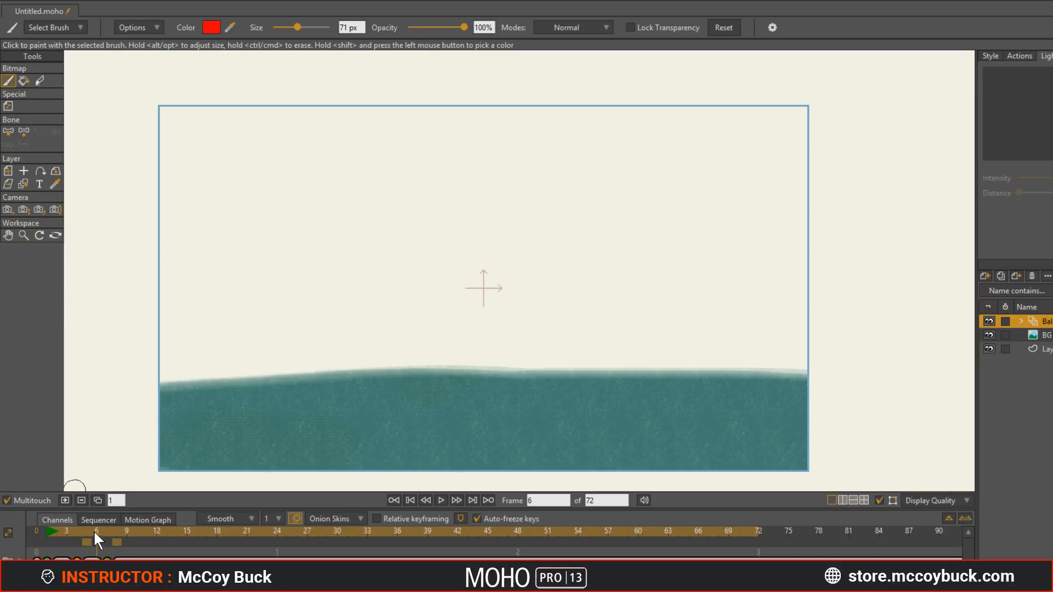
Step: Paint a stretched red ball on frame 5, falling between the high ball and the landing ball
drag(96, 533, 78, 532)
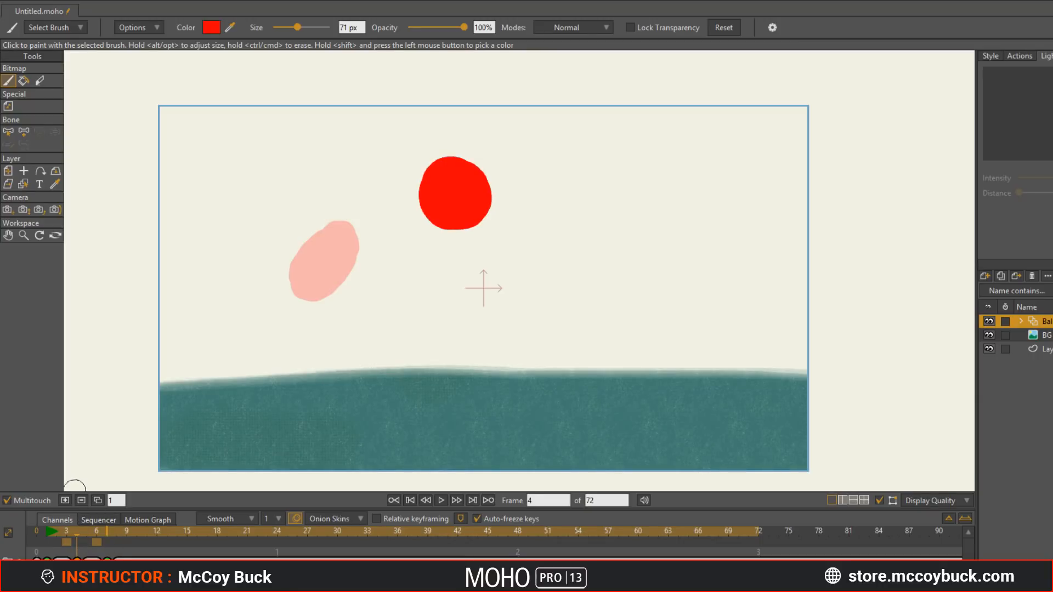
key(Left)
key(Right)
drag(52, 532, 88, 532)
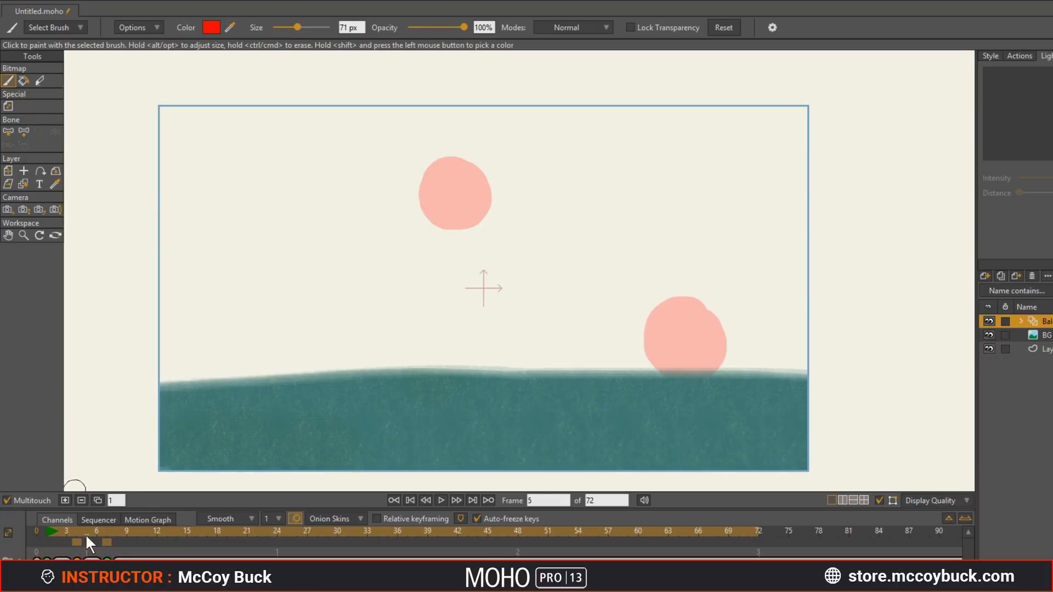
mouse_move(551, 250)
mouse_down()
mouse_move(588, 280)
mouse_move(581, 257)
mouse_up()
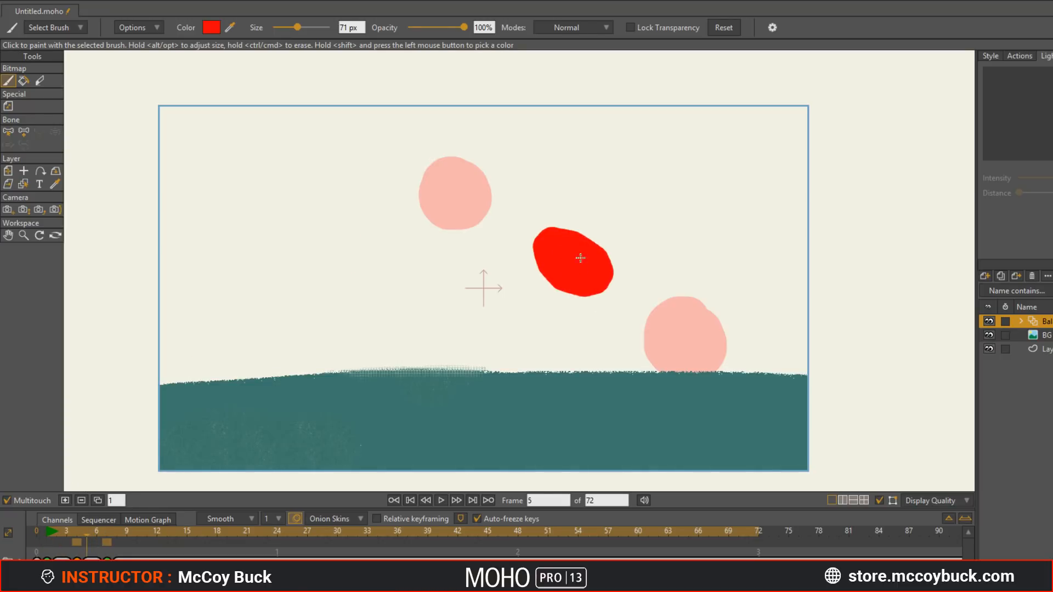
drag(80, 536, 57, 538)
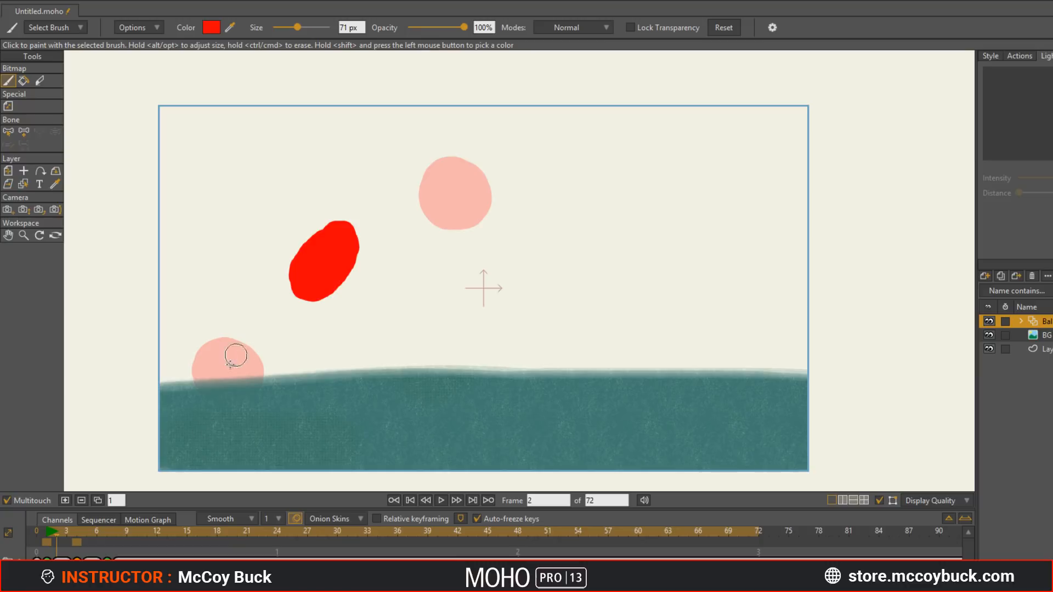
mouse_move(237, 342)
mouse_down()
mouse_move(263, 340)
mouse_move(258, 327)
mouse_move(234, 325)
mouse_move(254, 352)
mouse_up()
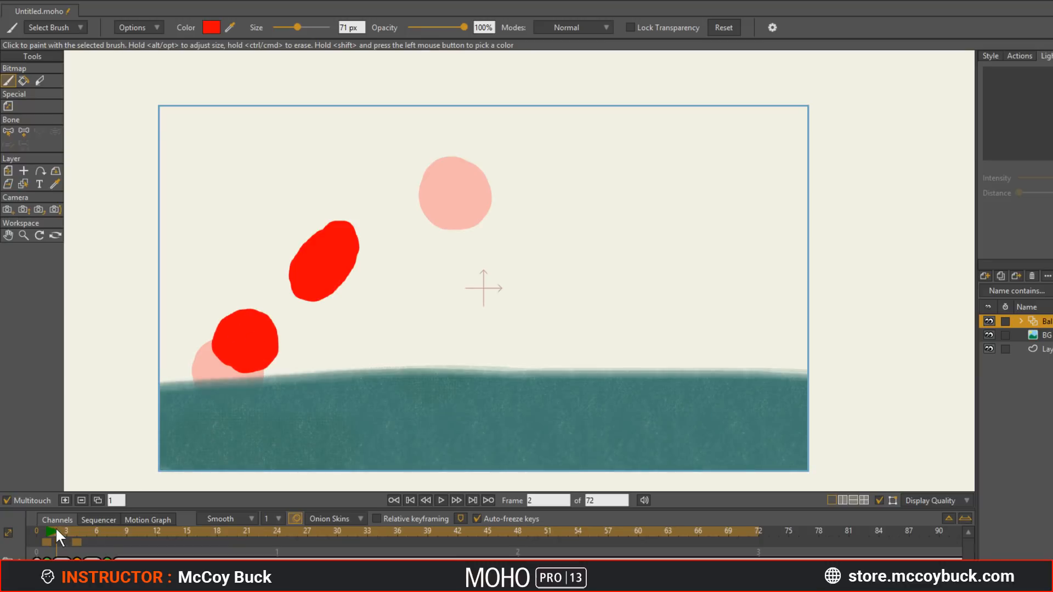
mouse_move(55, 528)
mouse_down()
mouse_move(76, 527)
mouse_move(56, 531)
mouse_up()
key(ctrl+z)
Step: Add a drawing at frame 3, show frames 1, 2 and 4 as onion skins, and paint a small red ball just above the starting ball
click(64, 501)
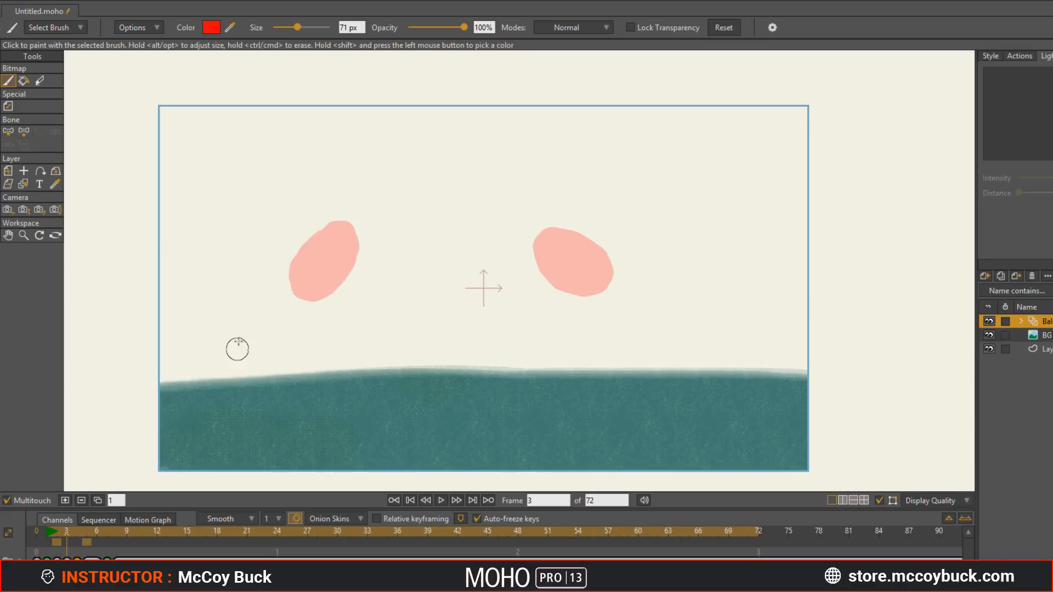
click(87, 543)
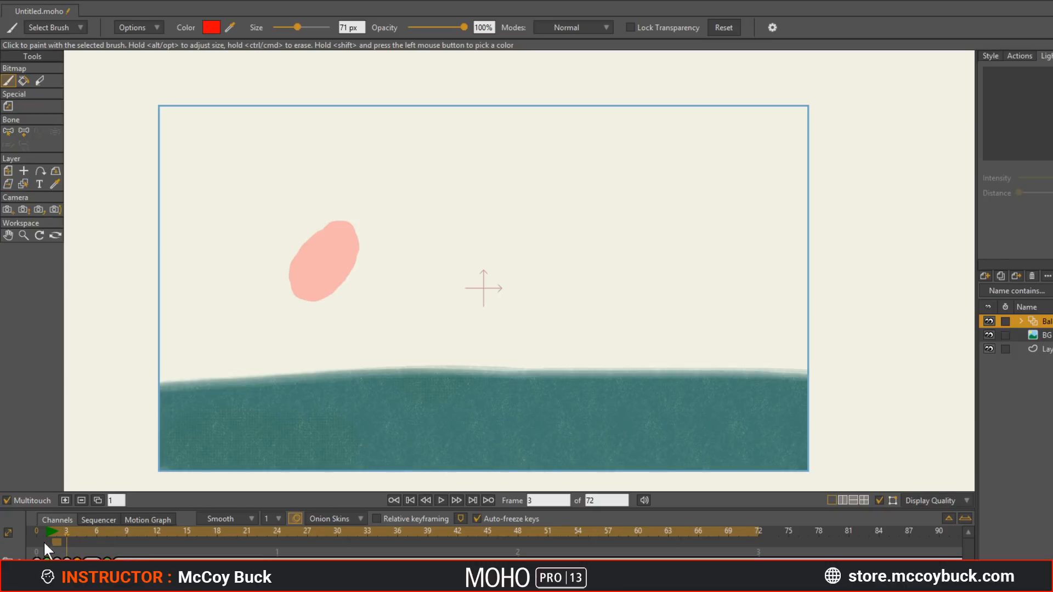
click(45, 542)
click(80, 542)
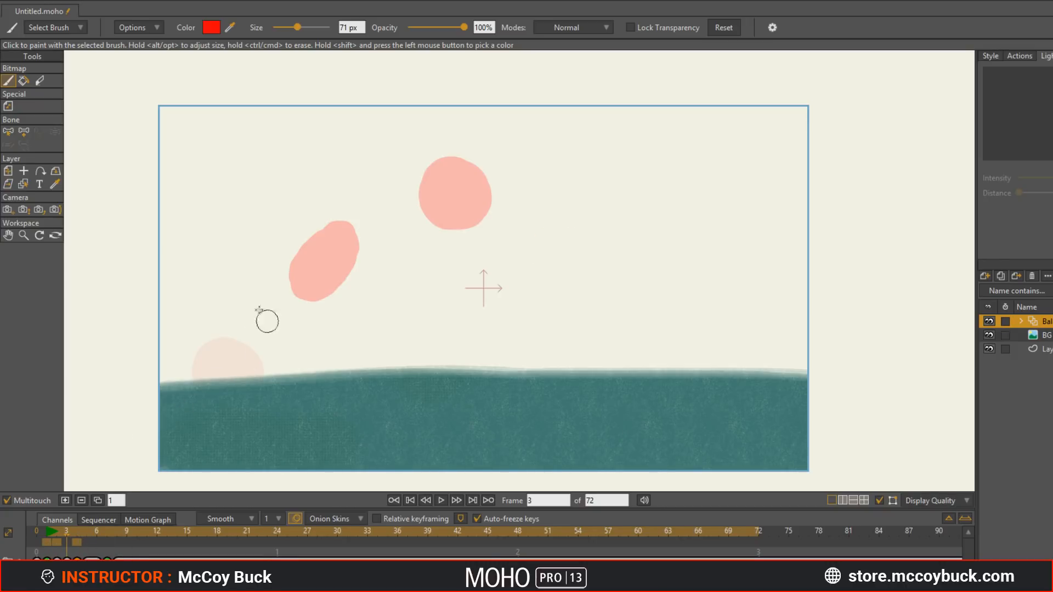
mouse_move(266, 320)
mouse_down()
mouse_move(245, 331)
mouse_move(257, 337)
mouse_move(245, 320)
mouse_move(239, 334)
mouse_move(253, 352)
mouse_move(264, 323)
mouse_move(243, 323)
mouse_move(260, 340)
mouse_up()
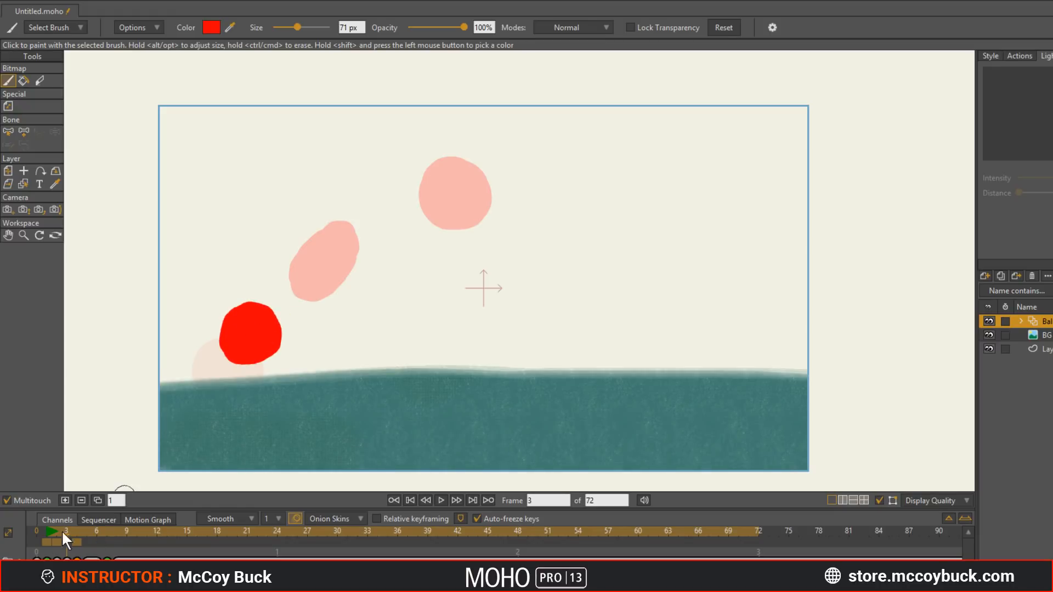
mouse_move(61, 531)
mouse_down()
mouse_move(45, 531)
mouse_move(71, 538)
mouse_up()
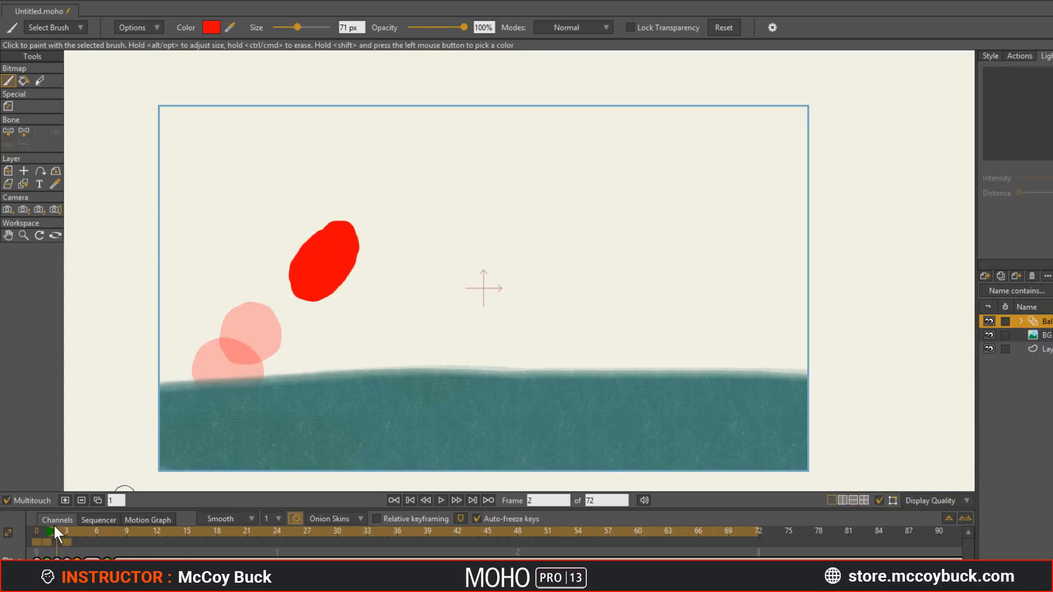
Step: Turn off onion skins and swap the drawings on frames 2 and 3 so the small ball precedes the stretched one
drag(67, 531, 48, 533)
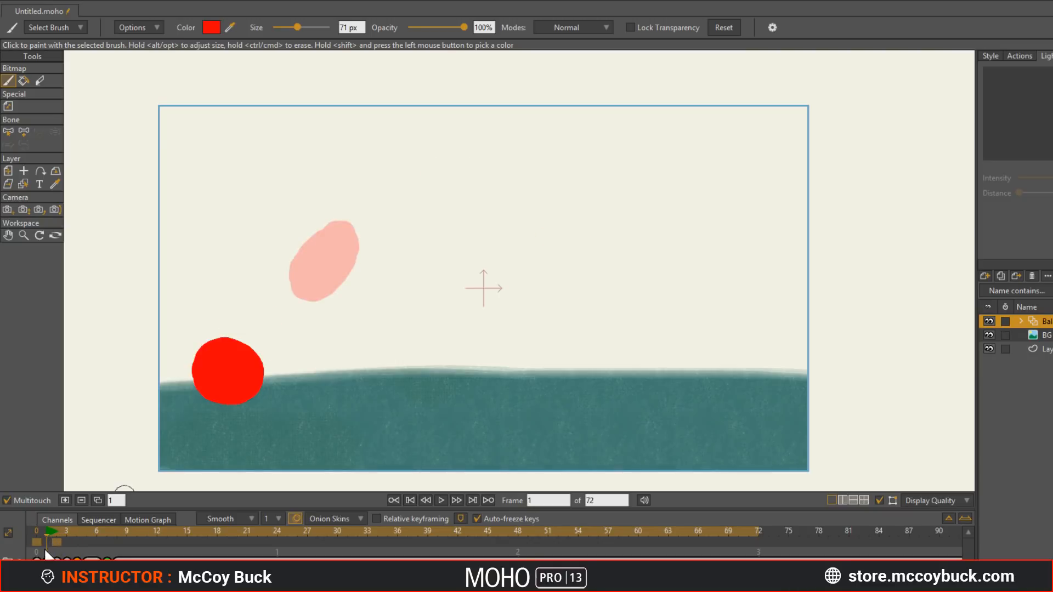
click(296, 515)
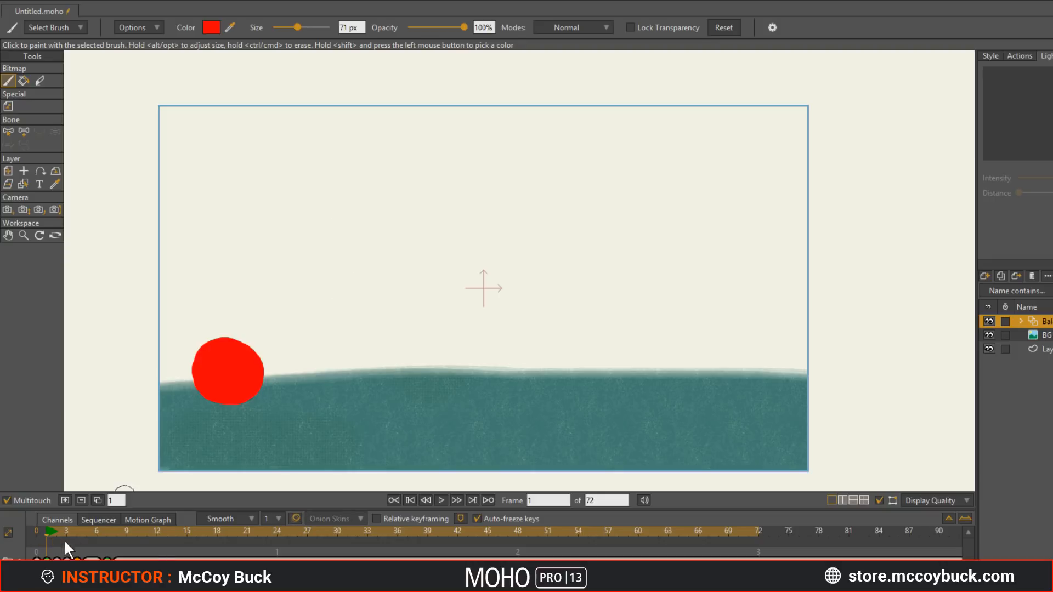
drag(48, 531, 62, 535)
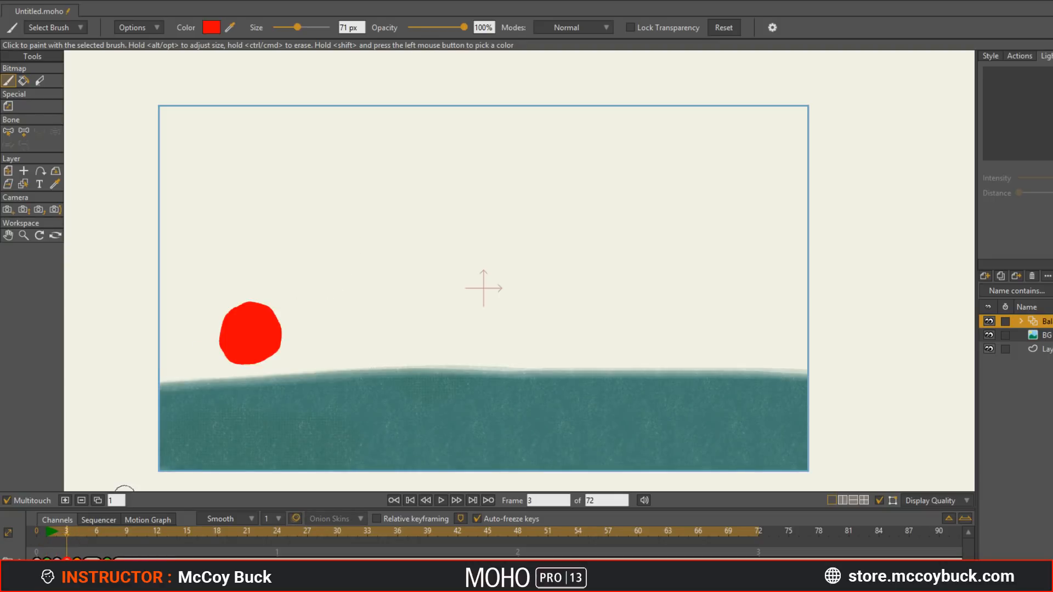
key(Left)
key(Right)
key(Right)
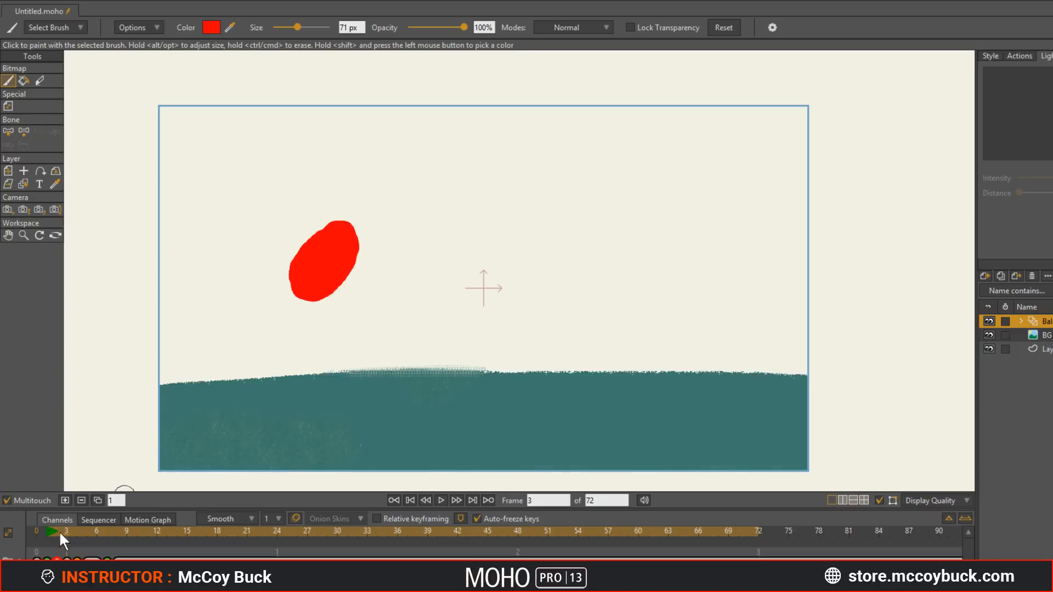
drag(58, 531, 87, 536)
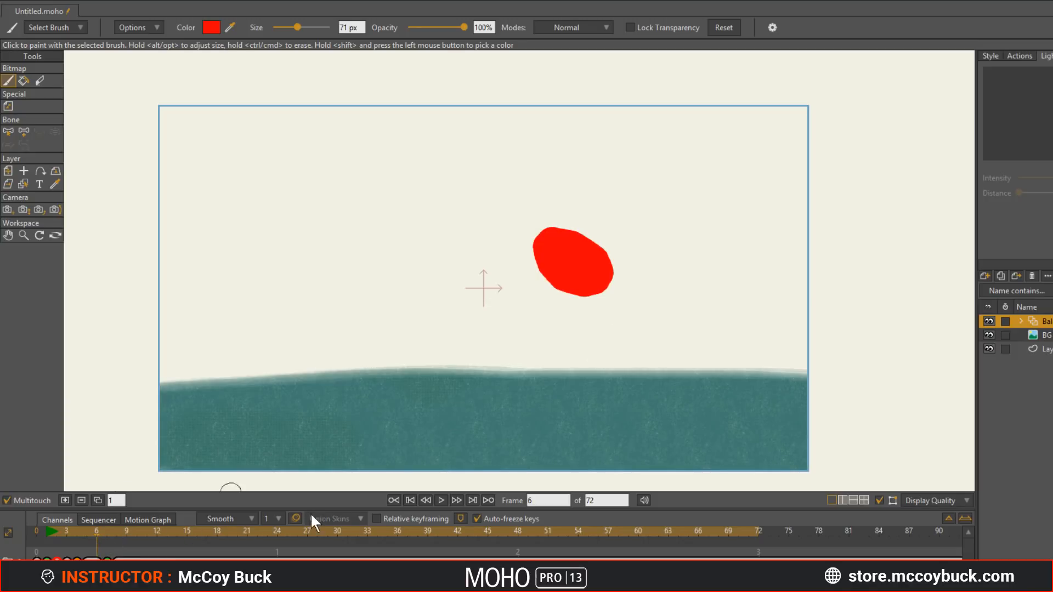
Step: Turn onion skins back on at frame 6, keeping only the landing ball from frame 7 as reference
click(296, 518)
click(77, 543)
click(88, 544)
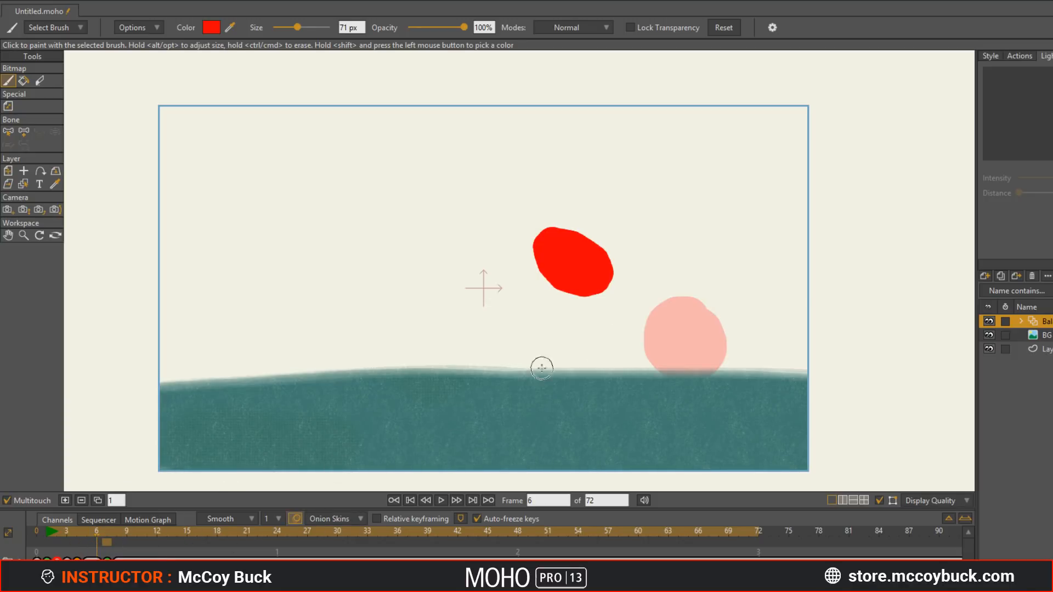
click(641, 331)
mouse_move(641, 331)
mouse_down()
mouse_move(680, 351)
mouse_move(683, 331)
mouse_move(689, 341)
mouse_move(681, 326)
mouse_up()
key(ctrl+z)
key(ctrl+z)
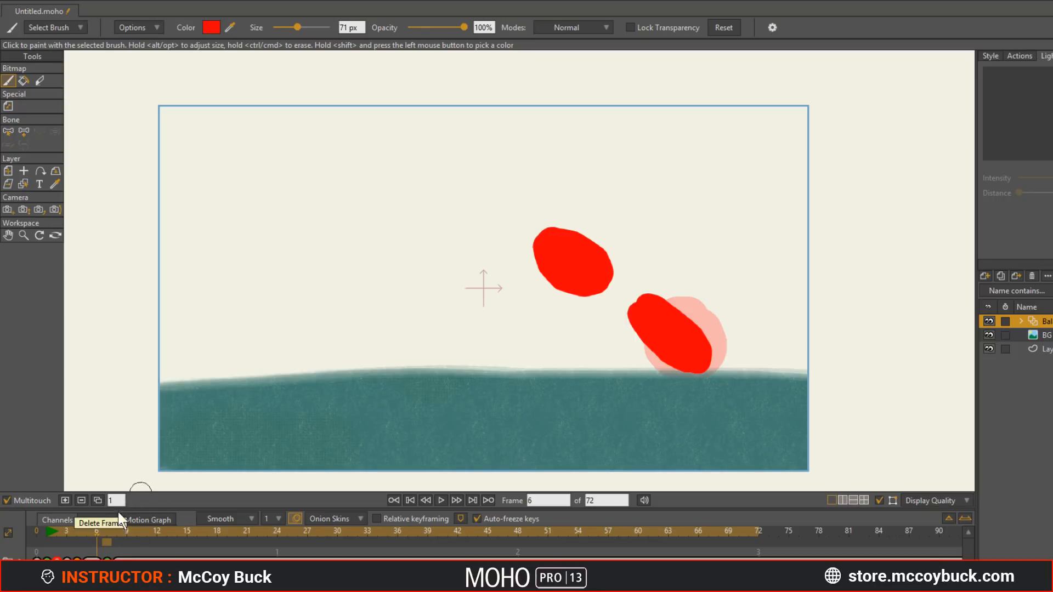
key(ctrl+z)
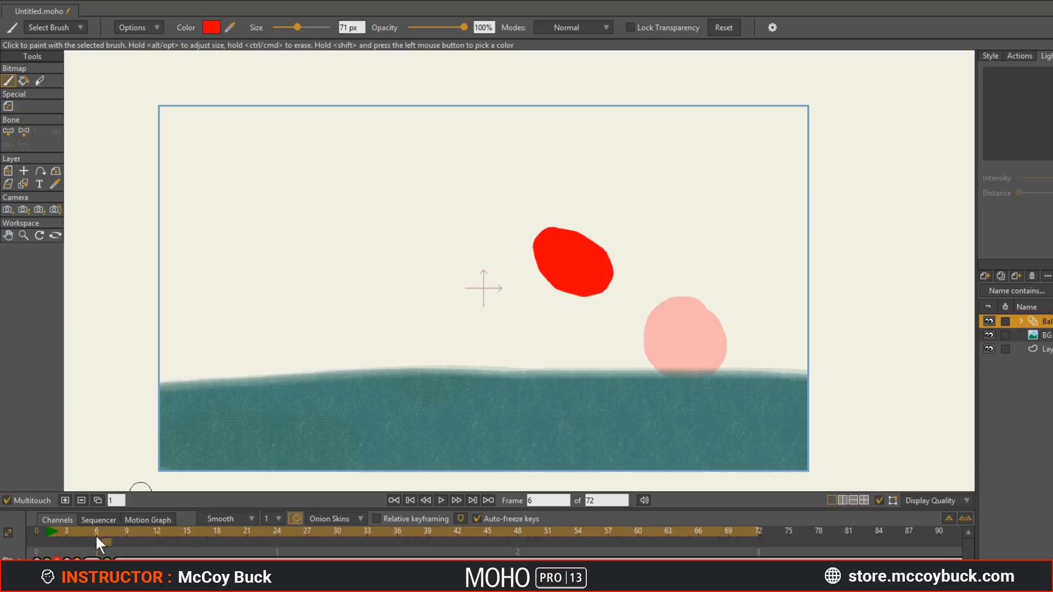
Step: Add a new drawing at frame 6 and paint the red ball just before it lands on the ground
click(64, 500)
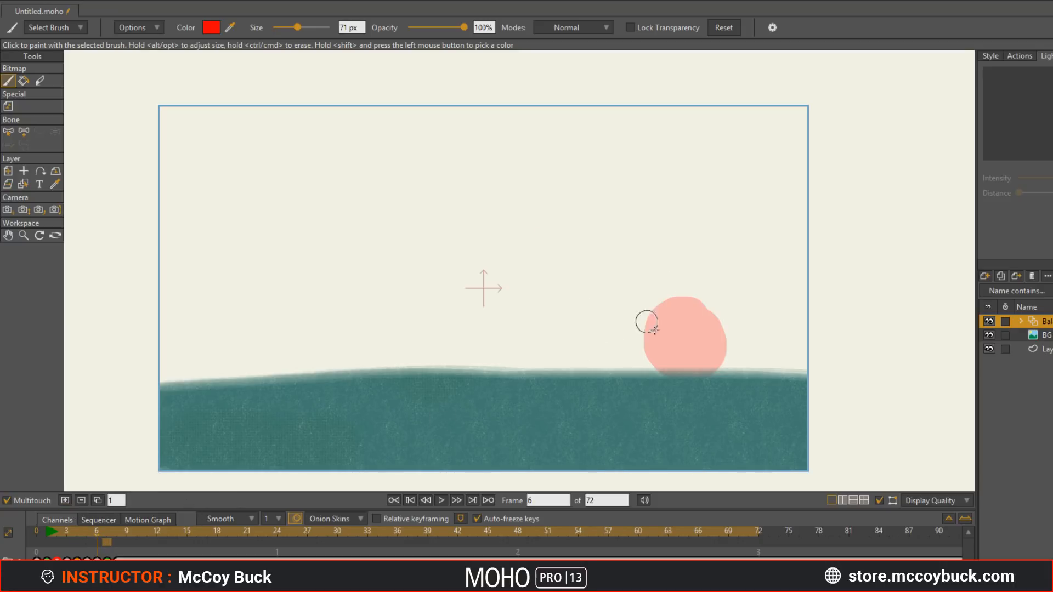
mouse_move(674, 300)
mouse_down()
mouse_move(677, 348)
mouse_move(663, 337)
mouse_move(681, 332)
mouse_up()
drag(98, 537, 76, 540)
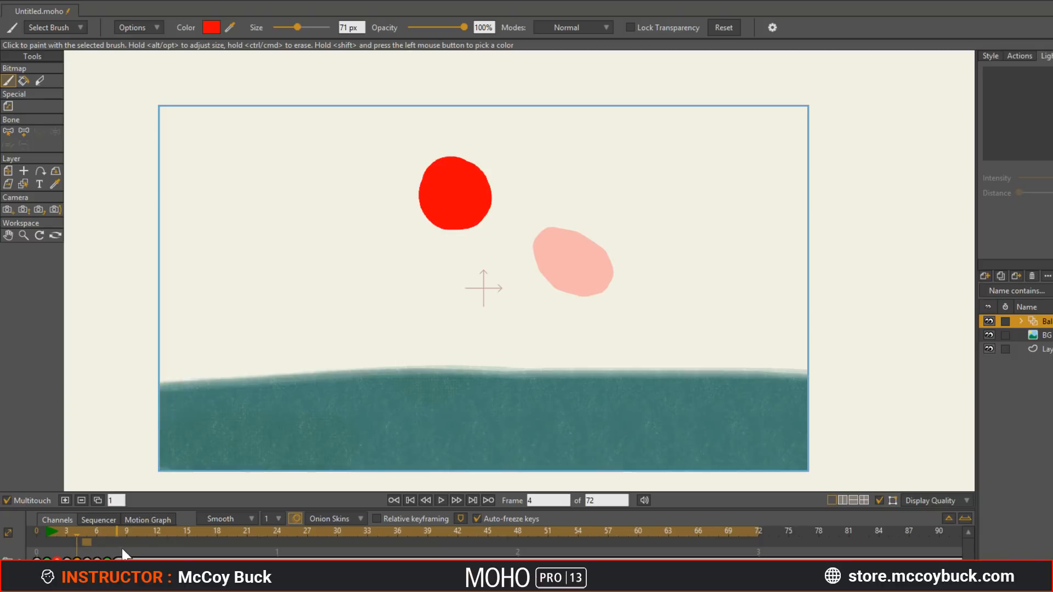
Step: Clear the onion skin at frame 5 and shift the drawings from frame 4 onward later to make room for an in-between
click(86, 542)
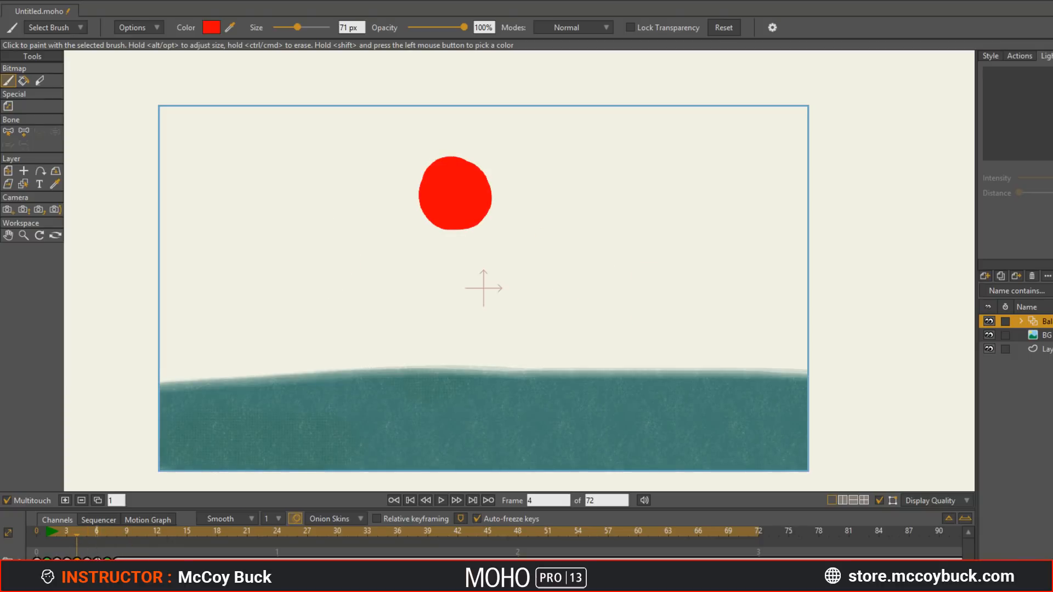
mouse_move(120, 551)
mouse_down()
mouse_move(74, 566)
mouse_move(87, 562)
mouse_up()
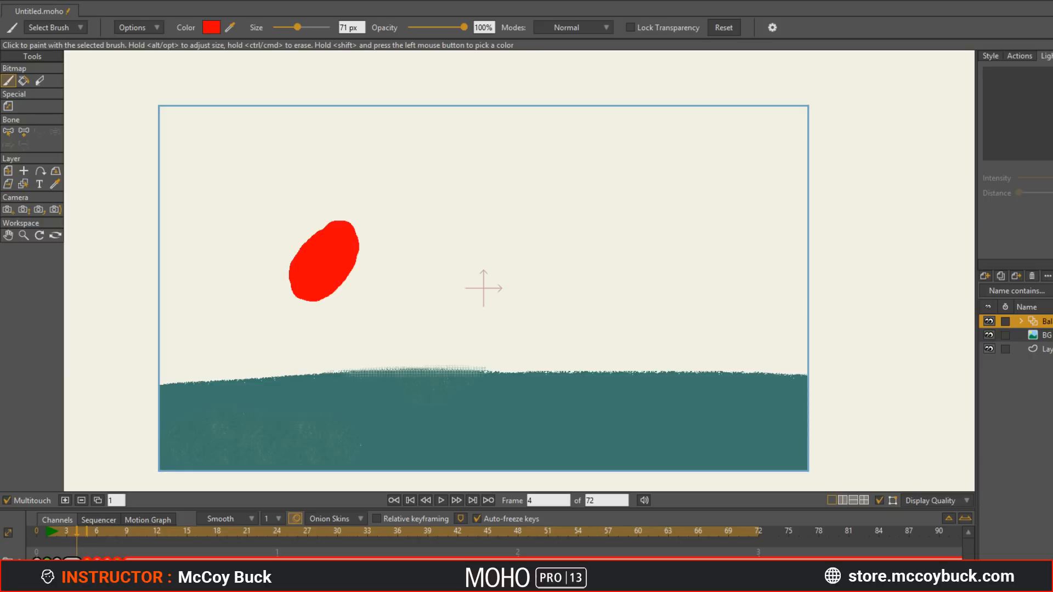
click(96, 543)
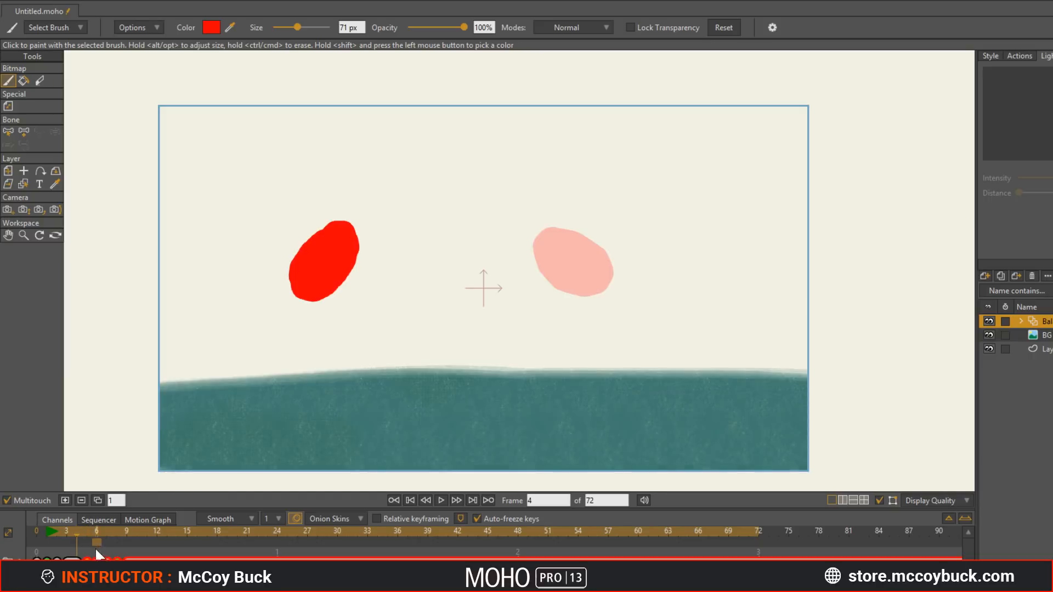
click(97, 542)
click(97, 553)
mouse_move(137, 552)
mouse_down()
mouse_move(95, 564)
mouse_move(106, 561)
mouse_up()
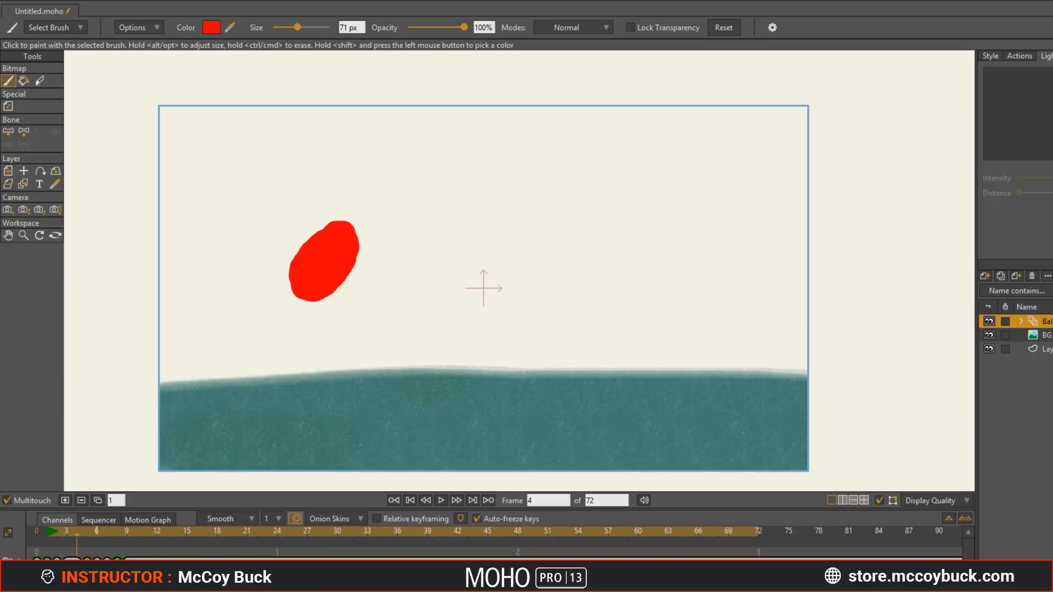
drag(144, 549, 98, 560)
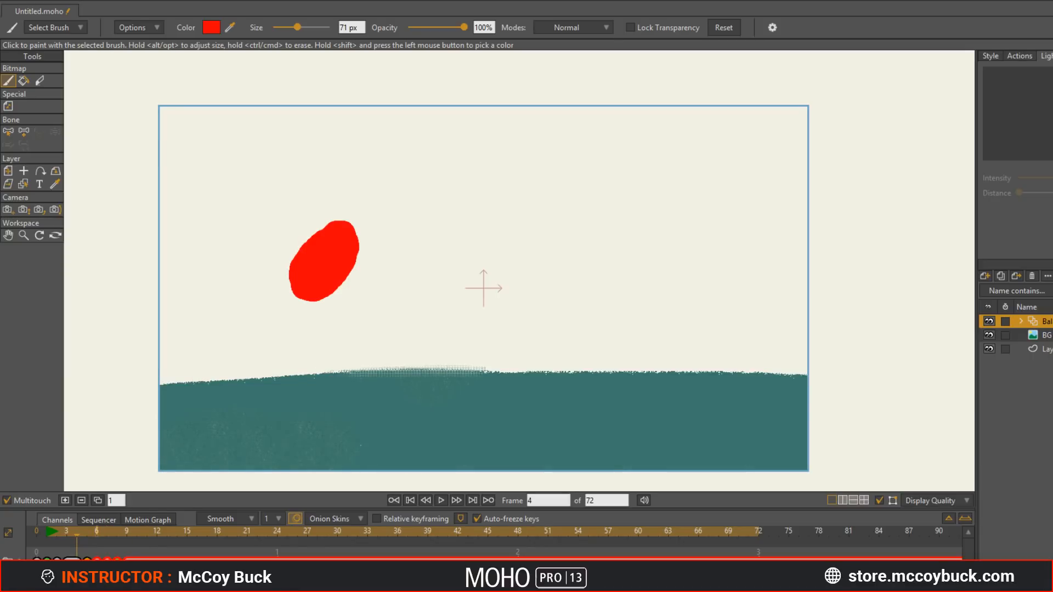
click(116, 552)
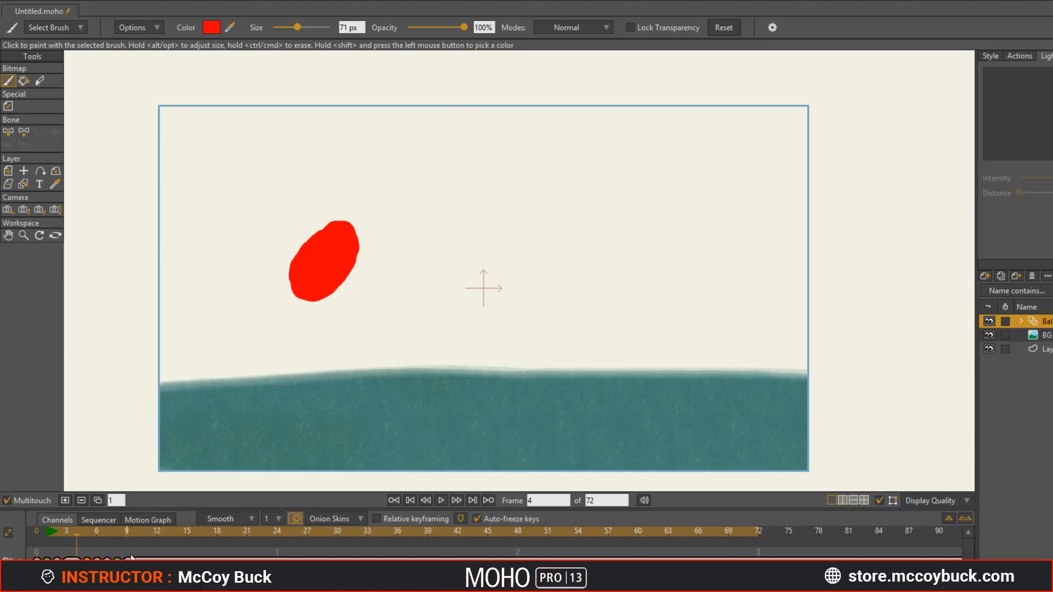
drag(139, 553, 76, 536)
Step: Add a new drawing at frame 4 and paint a red ball just before the apex ball, slightly lower and overlapping it
click(75, 532)
click(66, 502)
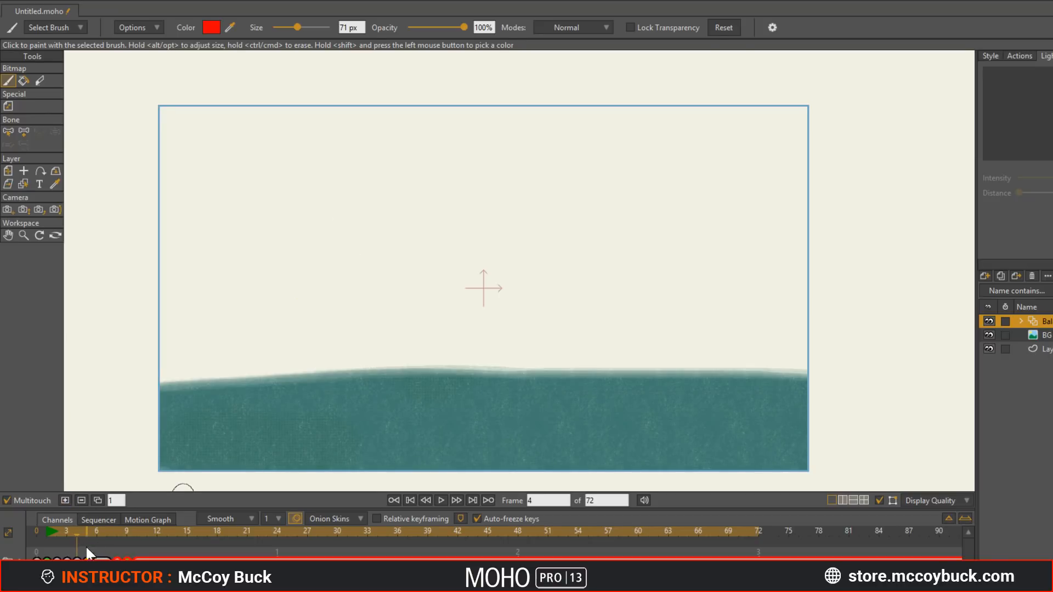
mouse_move(407, 217)
mouse_down()
mouse_move(402, 196)
mouse_move(386, 208)
mouse_move(402, 227)
mouse_move(417, 225)
mouse_move(436, 195)
mouse_up()
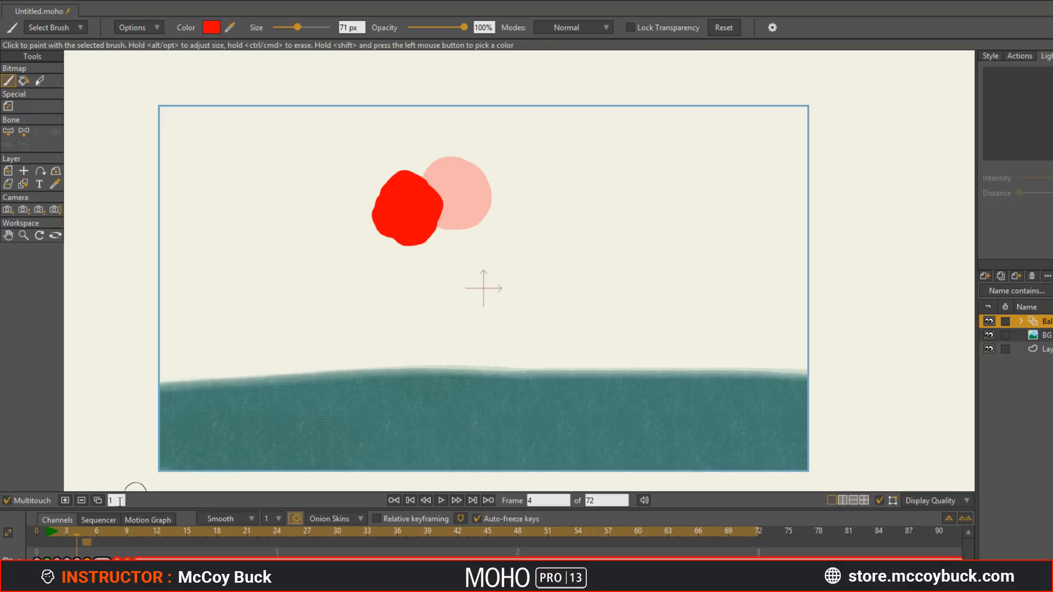
drag(86, 534, 96, 531)
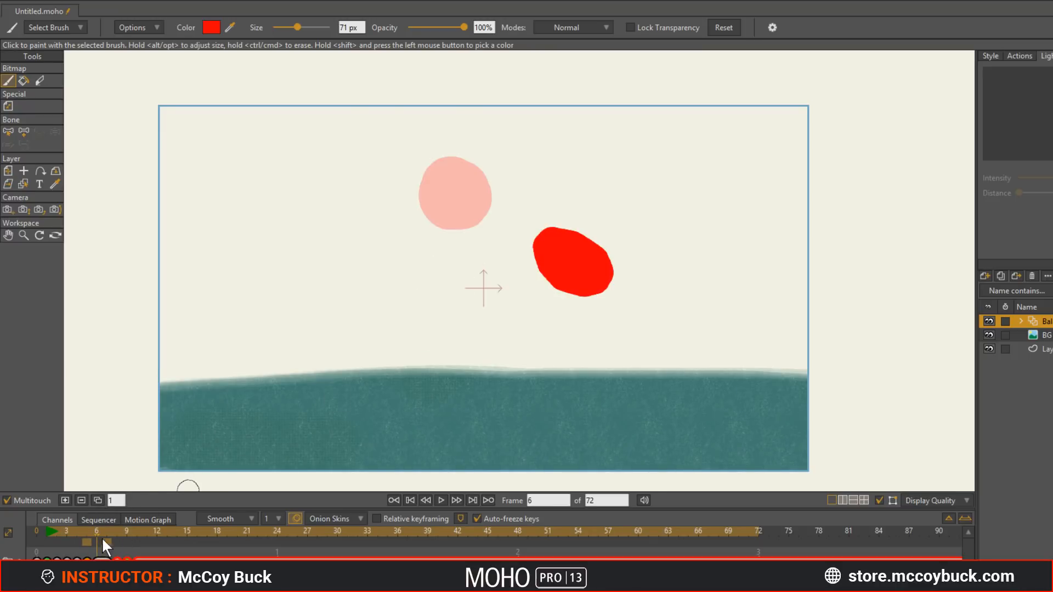
mouse_move(476, 218)
mouse_down()
mouse_move(514, 210)
mouse_move(478, 204)
mouse_move(481, 227)
mouse_up()
key(ctrl+z)
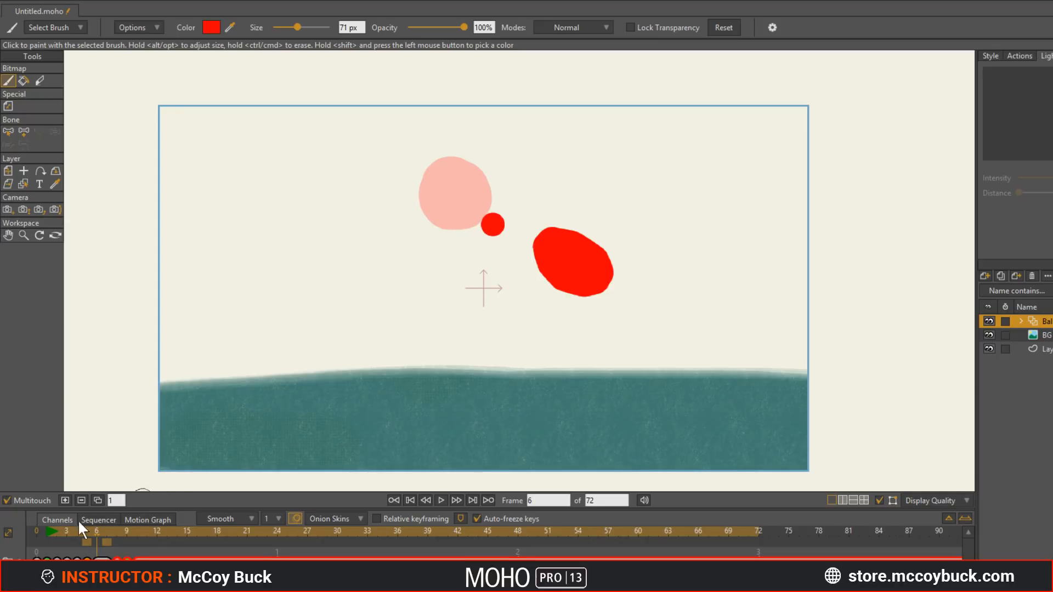
Step: Add a new drawing after the descending ball at frame 6 and show only frames 1, 5 and 9 as onion skins
click(64, 501)
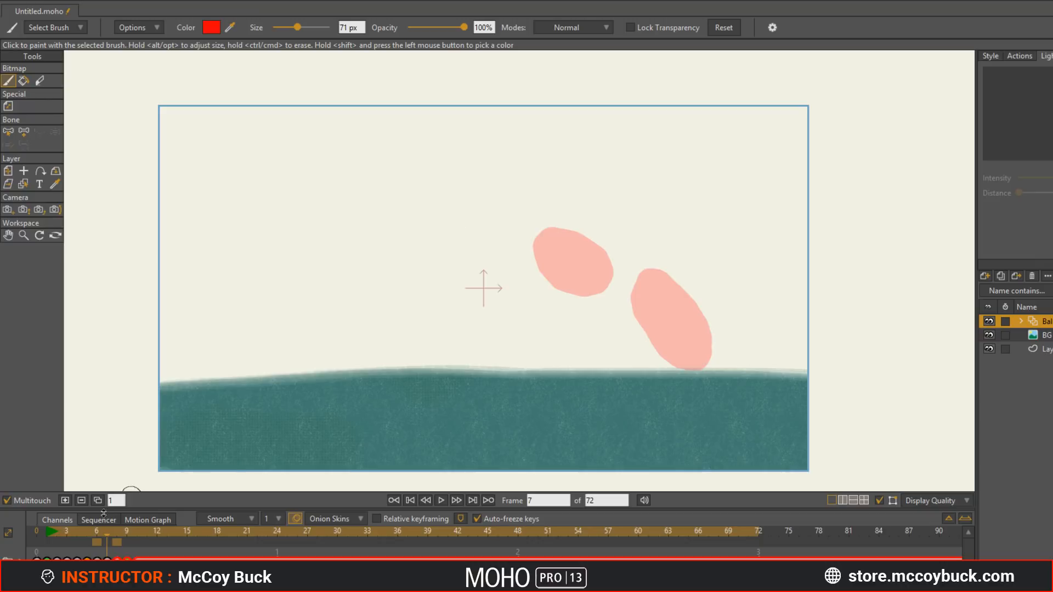
click(87, 540)
click(98, 540)
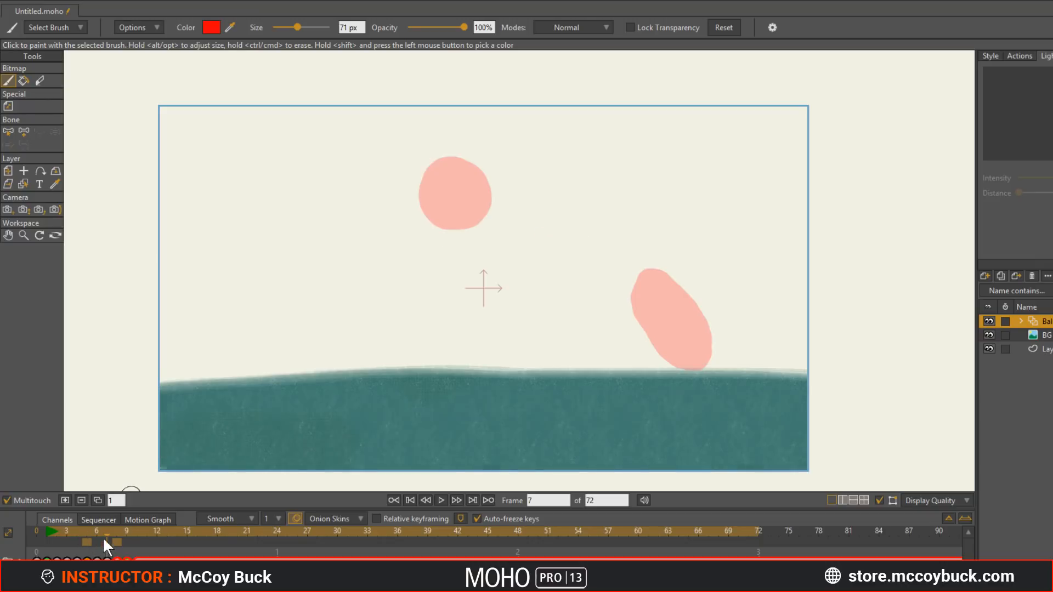
click(297, 519)
click(297, 519)
click(330, 519)
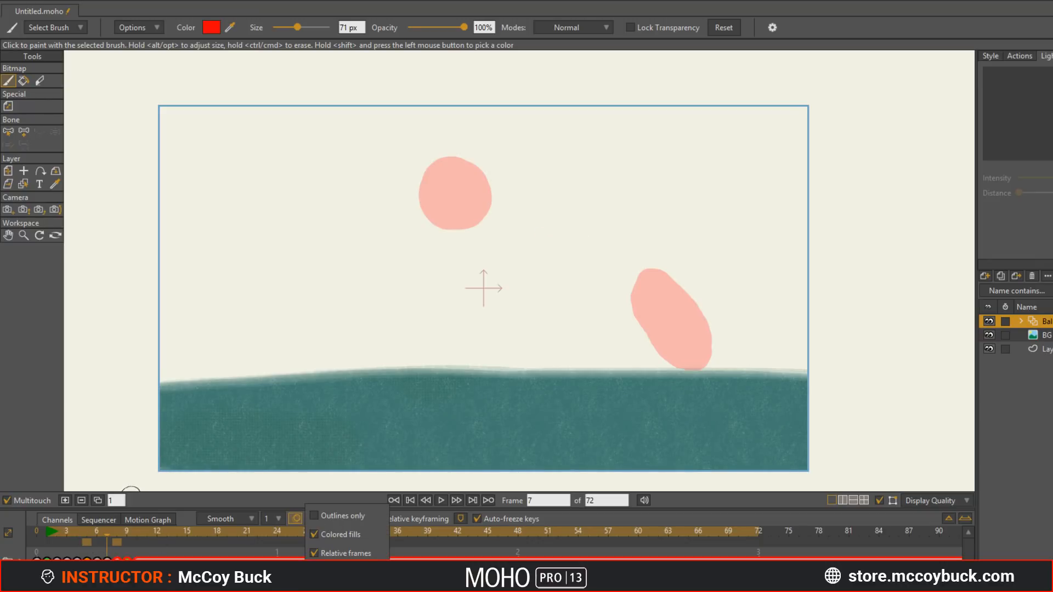
click(234, 517)
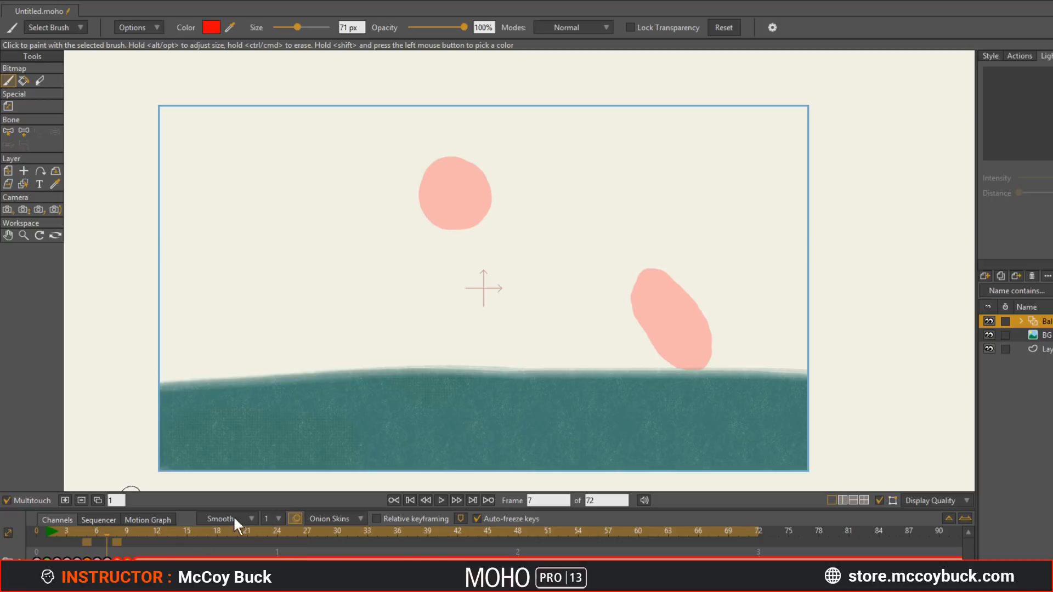
click(116, 542)
click(126, 542)
click(47, 543)
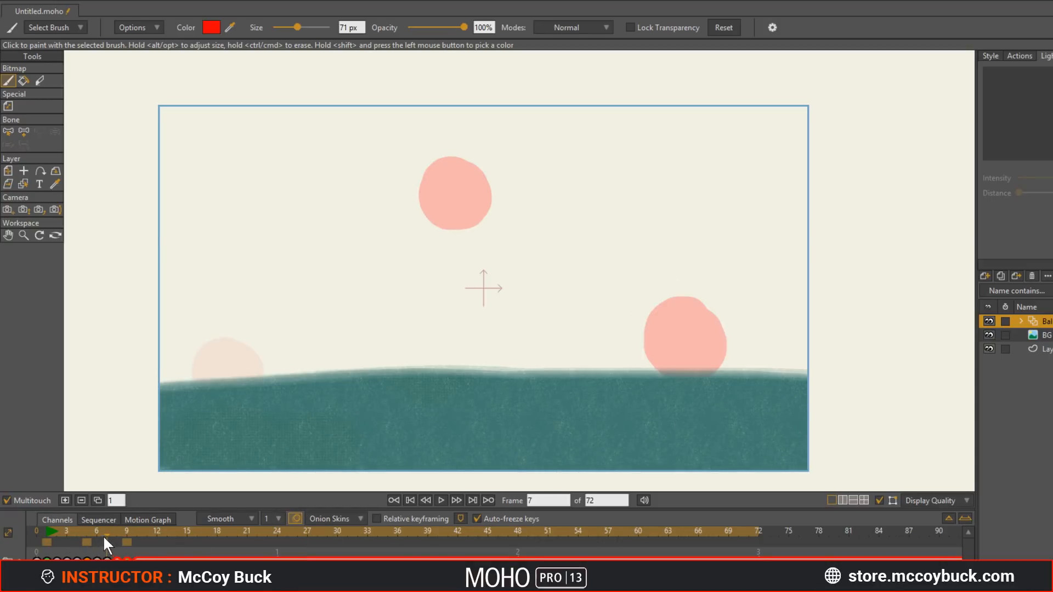
Step: Move the blank drawing to frame 6, paint a red ball just past the apex ball, and turn off onion skins
drag(103, 536, 95, 536)
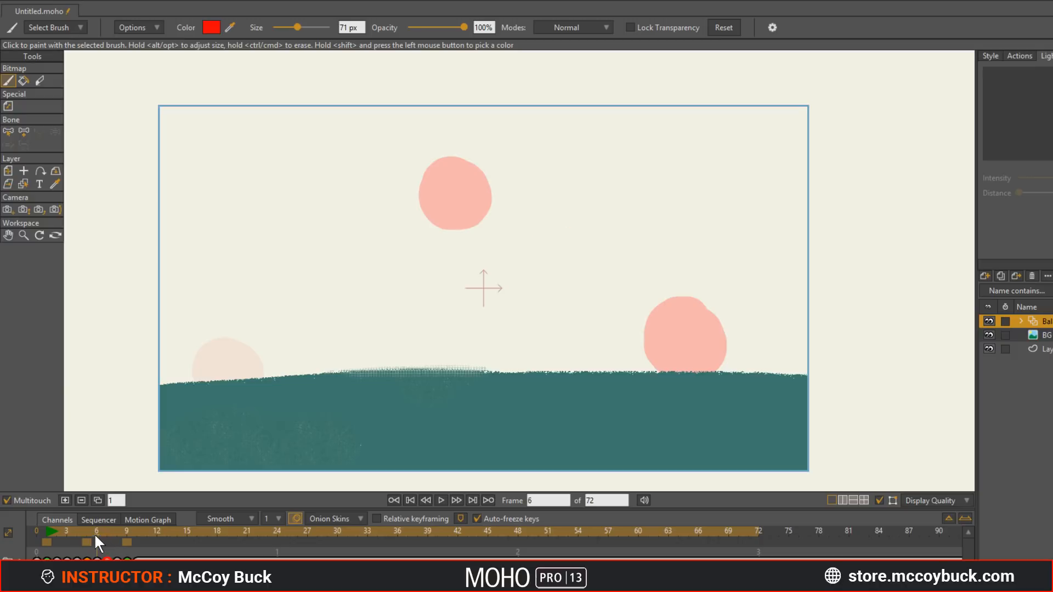
mouse_move(518, 207)
mouse_down()
mouse_move(532, 188)
mouse_move(500, 174)
mouse_move(513, 193)
mouse_up()
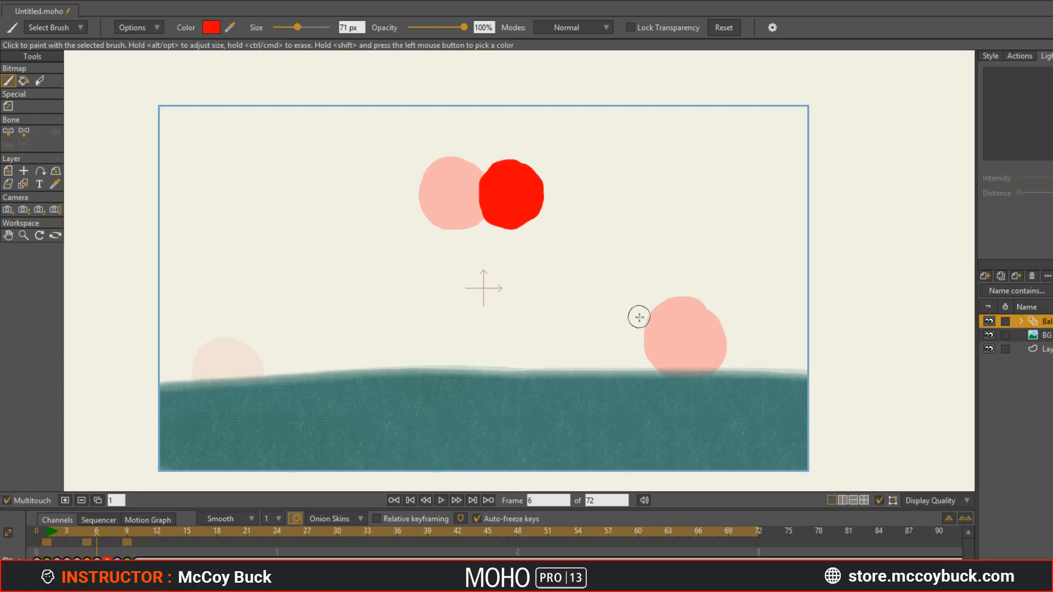
click(296, 518)
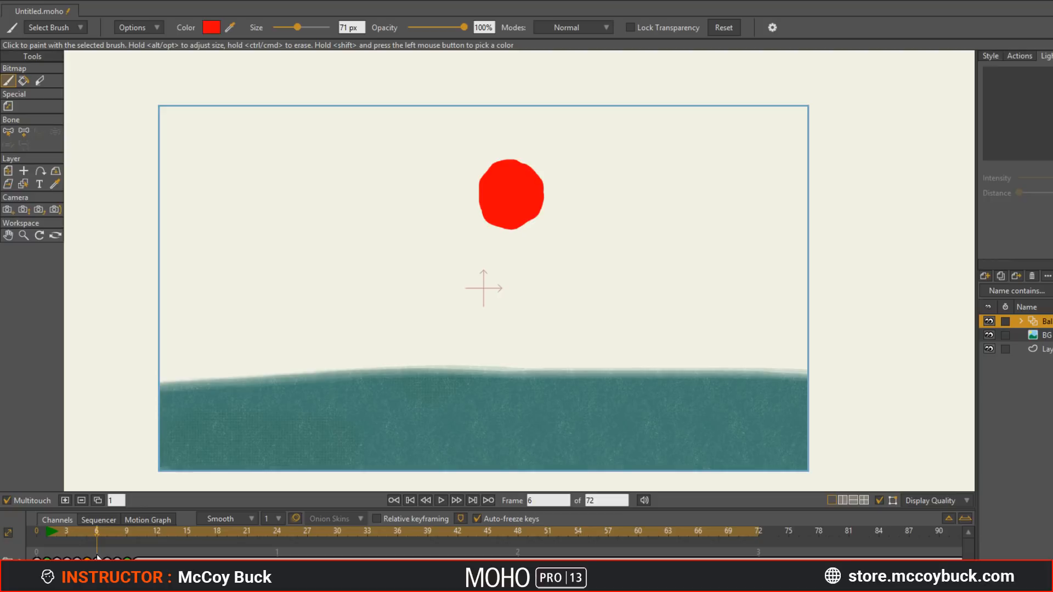
Step: Set the playback range to end at frame 10 and play the bounce from frame 1
click(49, 533)
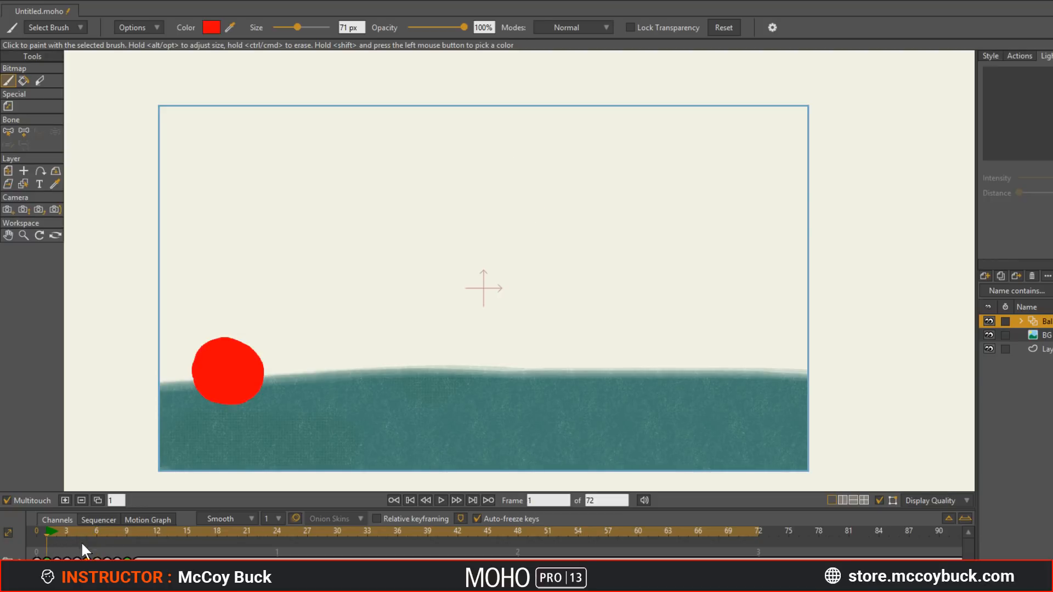
alt+right_click(137, 533)
key(space)
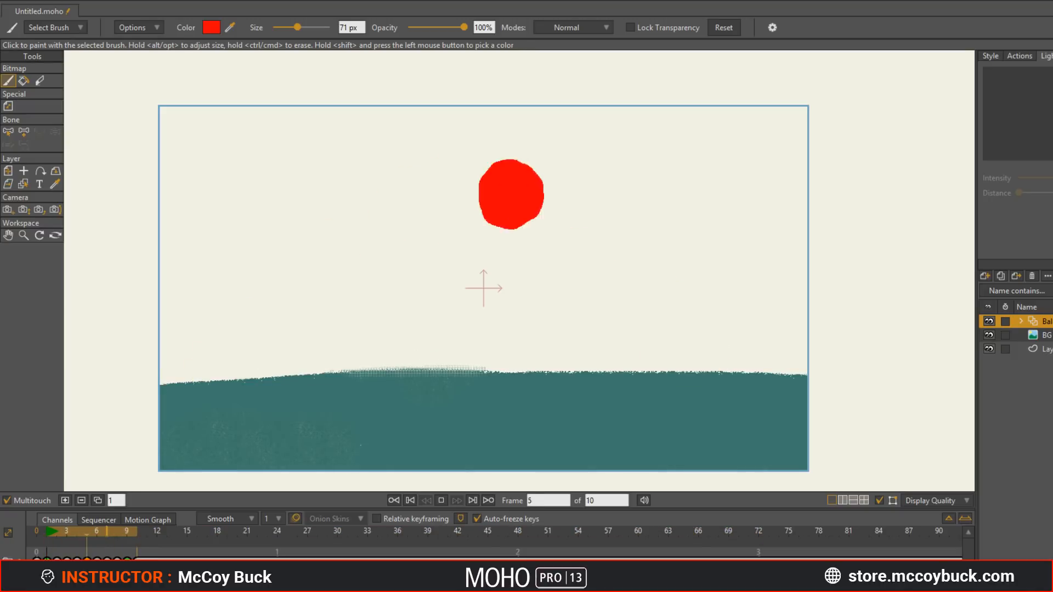
click(51, 532)
Step: Shift the drawings from frame 3 onward one frame later to hold the small rising ball longer
drag(51, 532, 140, 565)
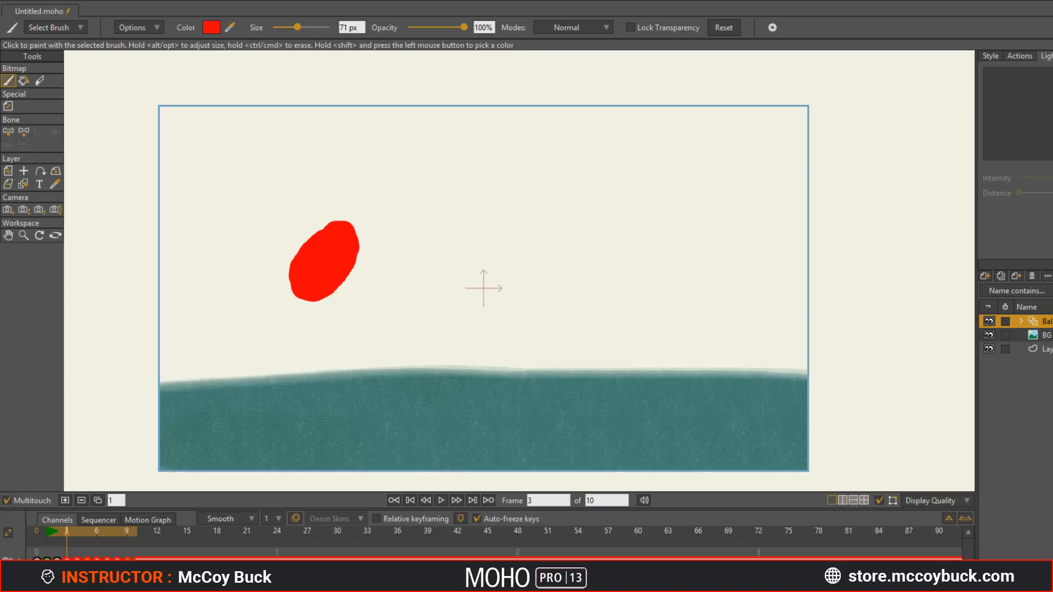
drag(67, 562, 77, 562)
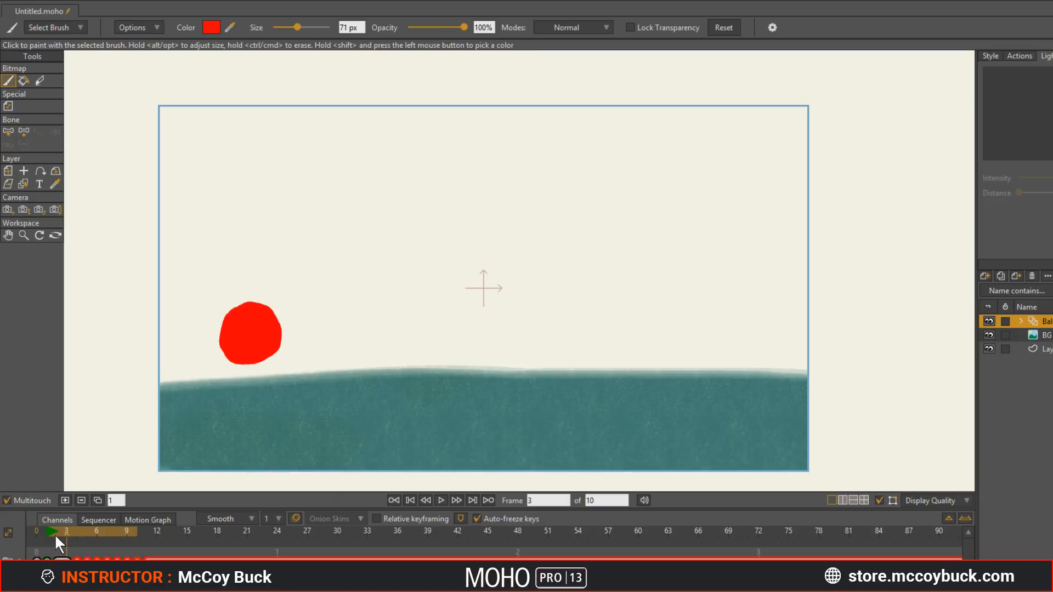
click(74, 535)
click(87, 535)
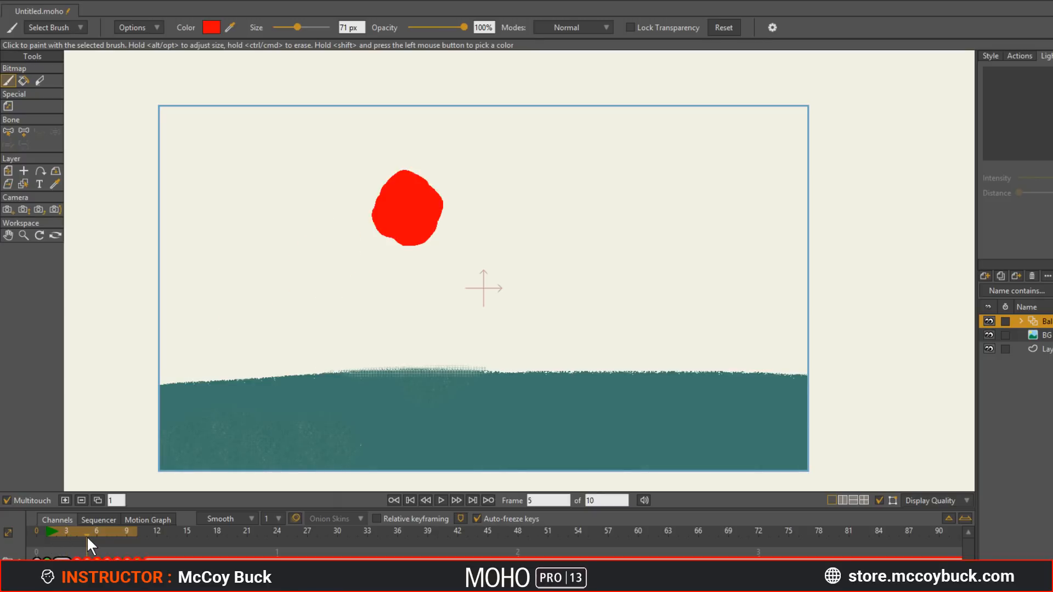
Step: Shift the remaining drawings later to hold the stretched rising ball and the ball just past the apex longer
drag(79, 565, 77, 561)
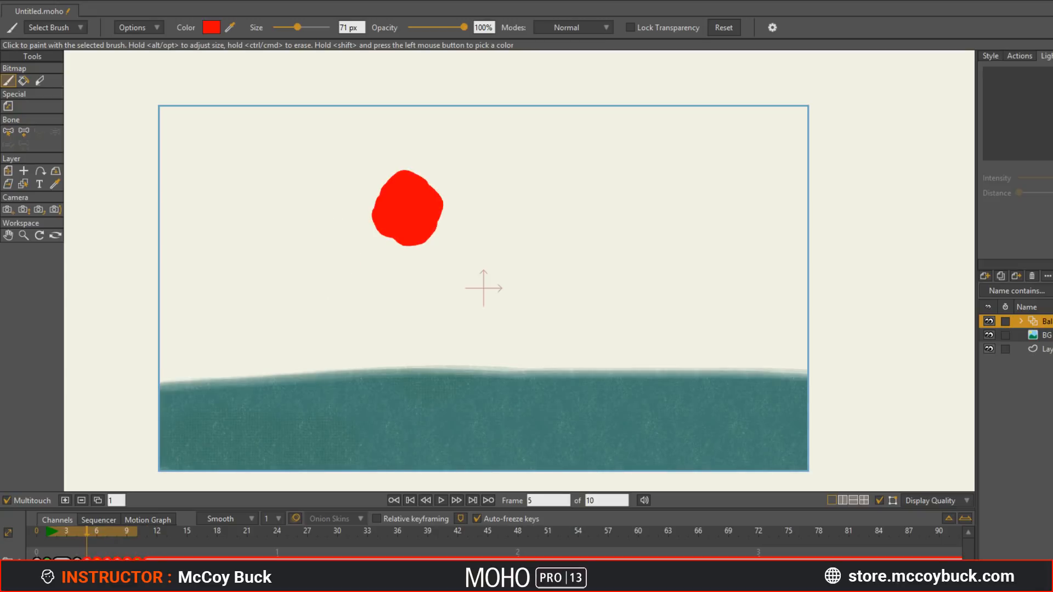
drag(86, 562, 116, 555)
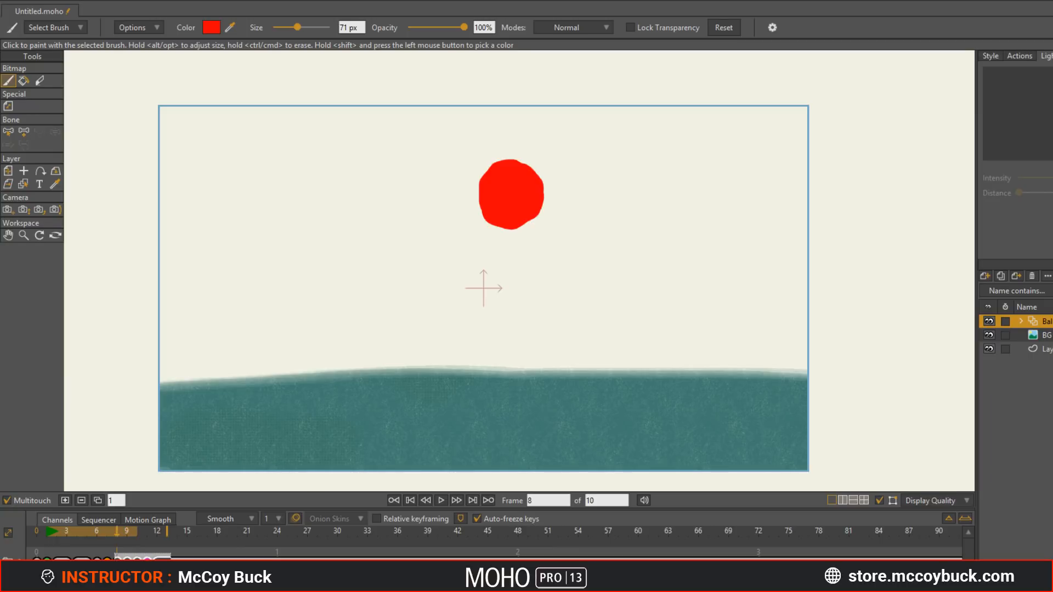
drag(171, 554, 171, 555)
drag(108, 548, 124, 559)
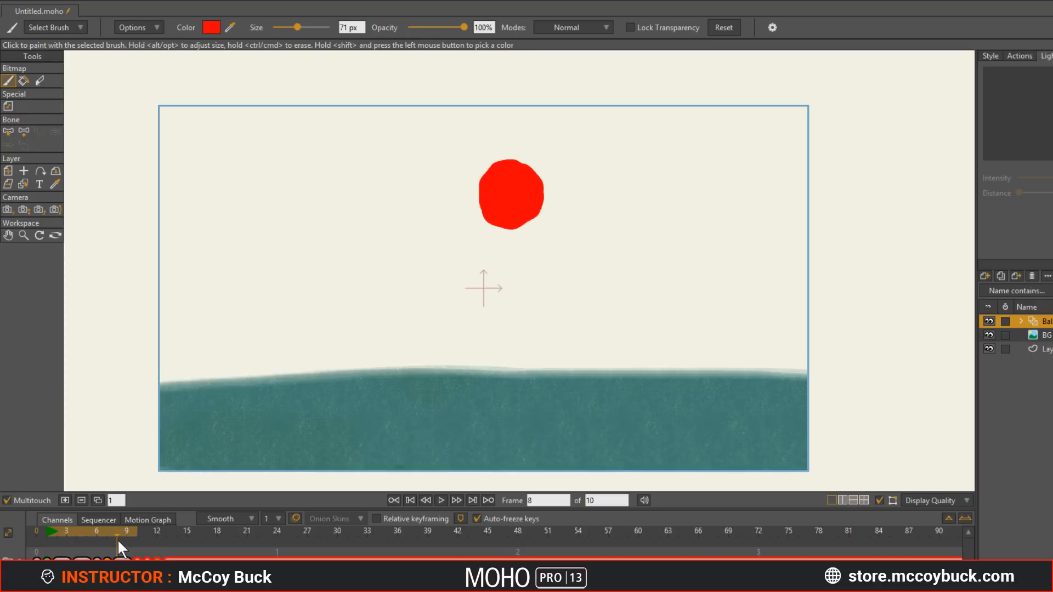
Step: Extend the playback range to frame 13 and play the retimed bounce
click(137, 537)
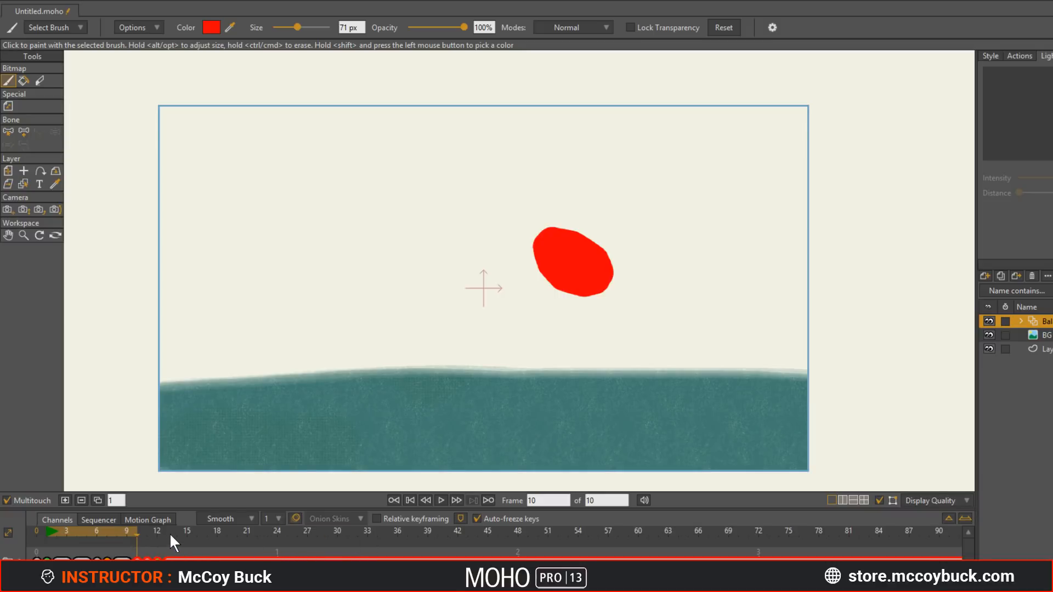
key(space)
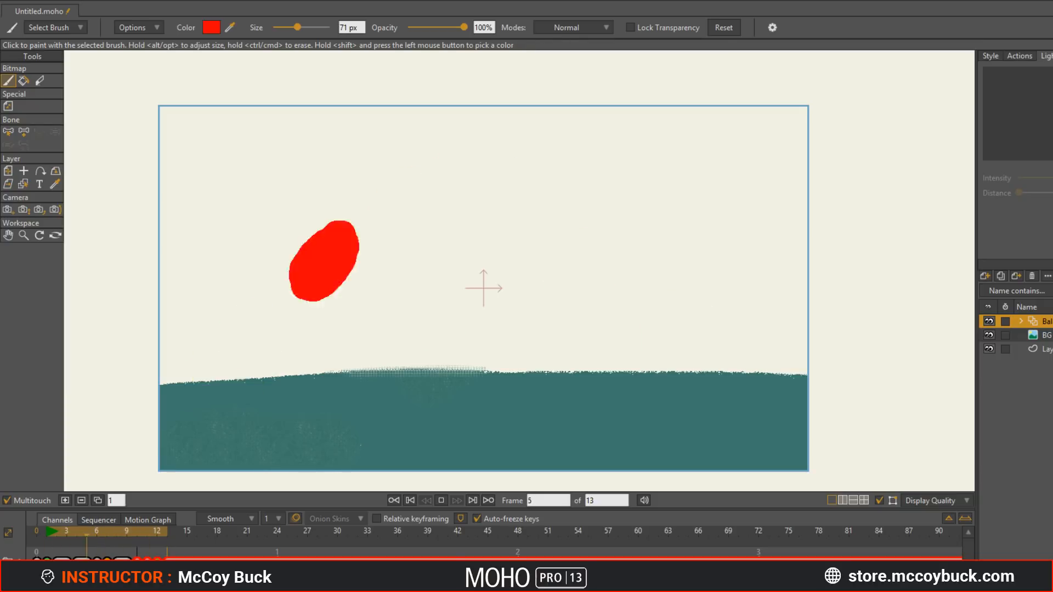
key(space)
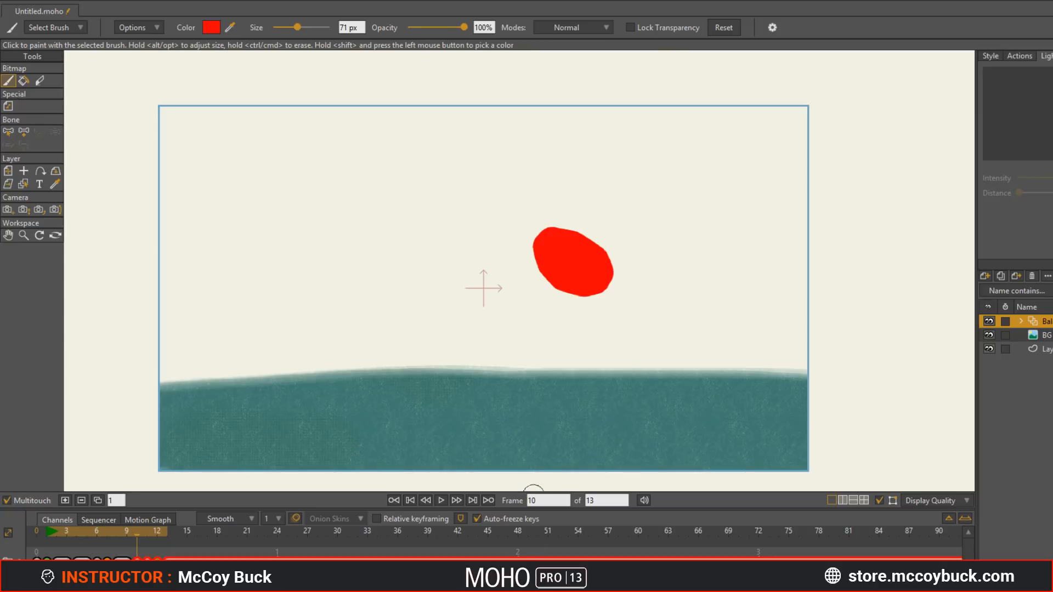
Step: Display the list of actions and widen its area so the full layer names fit
click(991, 55)
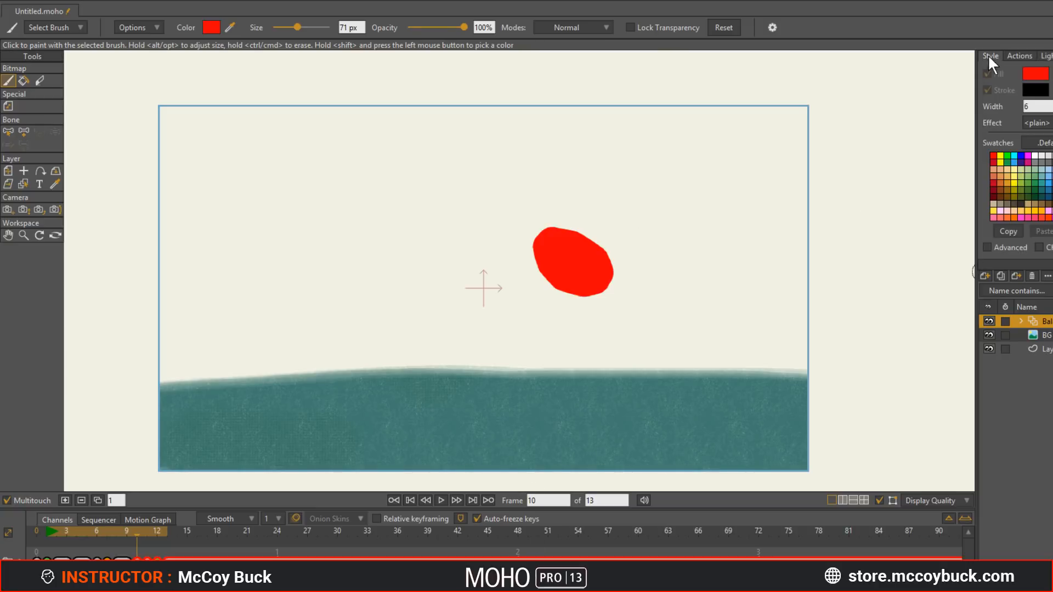
click(1020, 56)
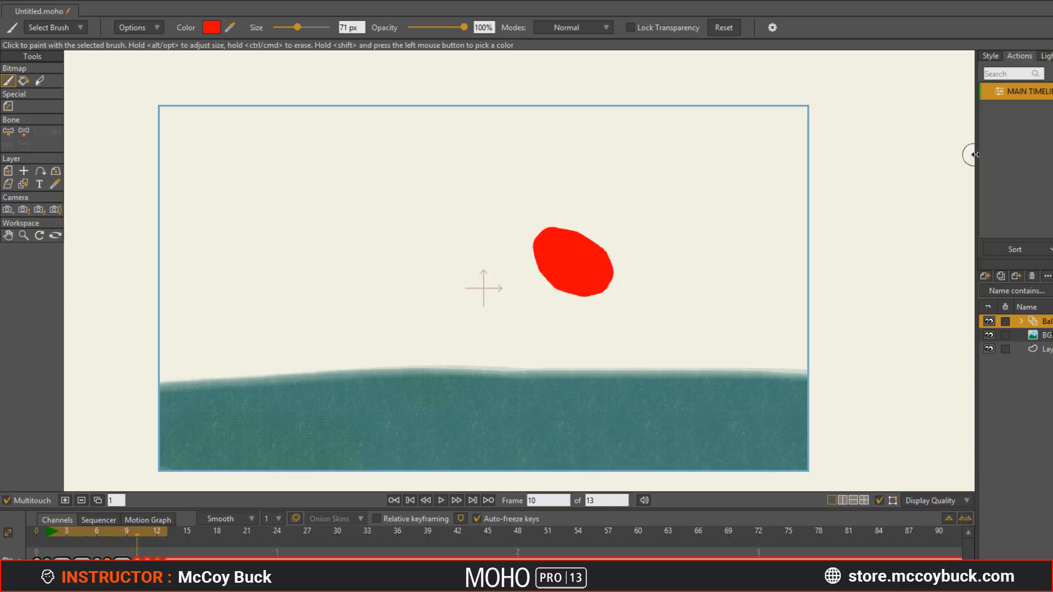
drag(975, 160, 931, 166)
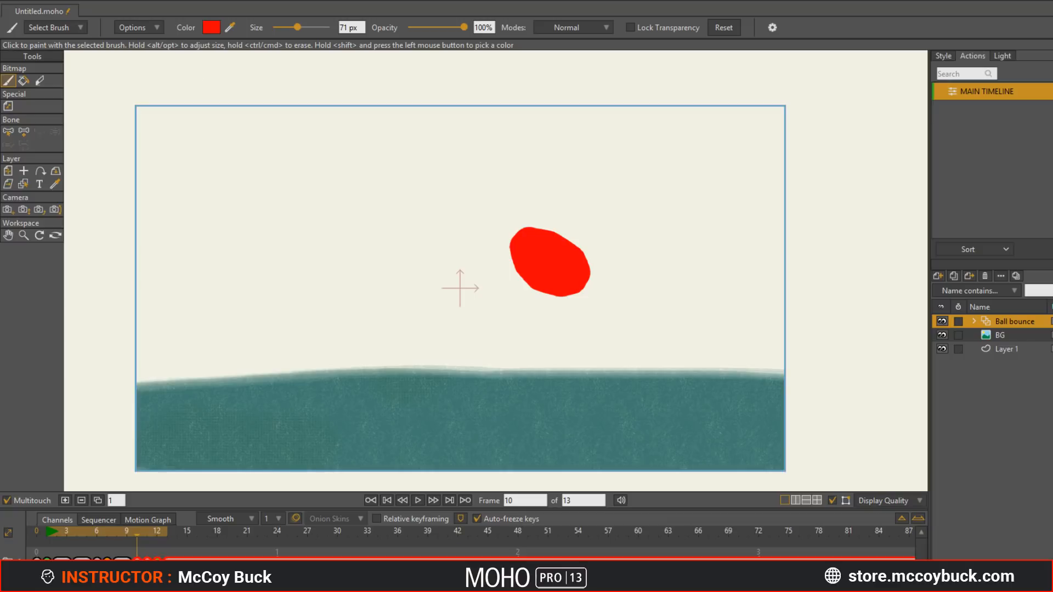
Step: Open the Moho 13 user manual and look through its table of contents
click(257, 7)
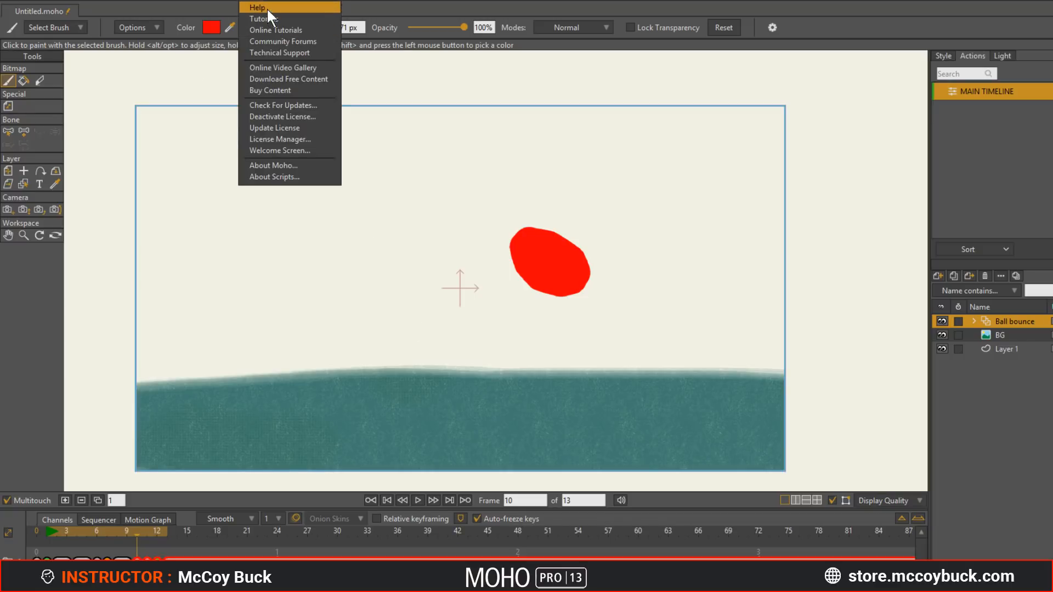
click(267, 8)
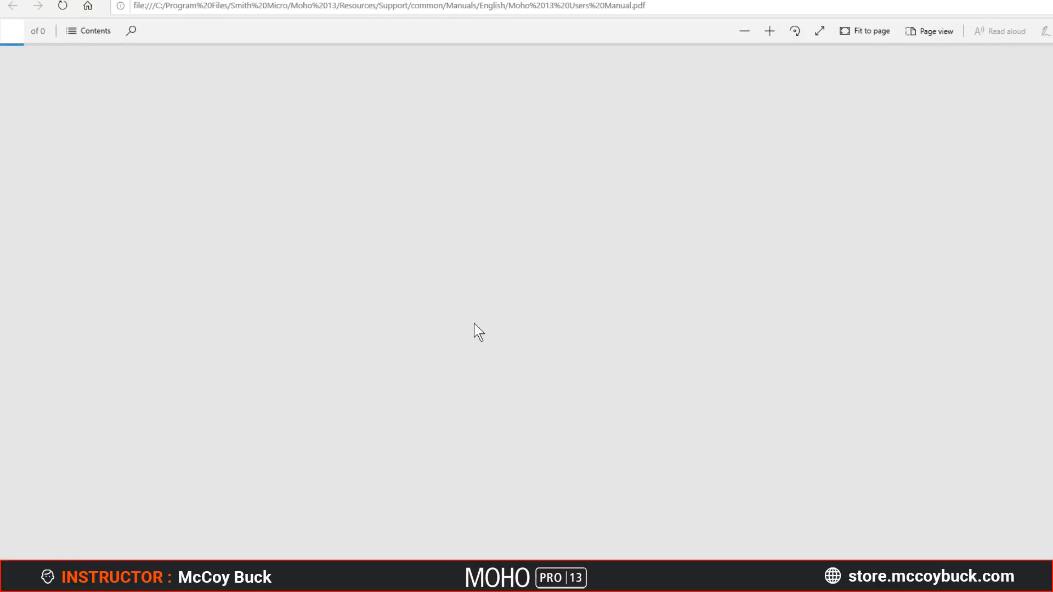
scroll(531, 320, down, 15)
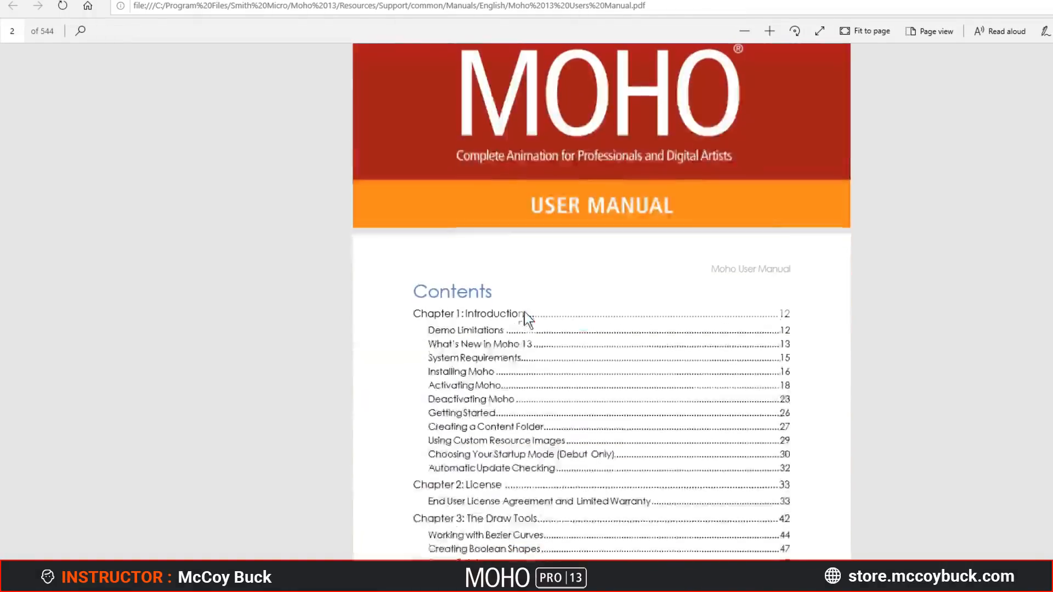
Step: Return to the start of the manual's contents, read through the ReadMe's new features and bug fixes, and minimize it
scroll(522, 323, up, 6)
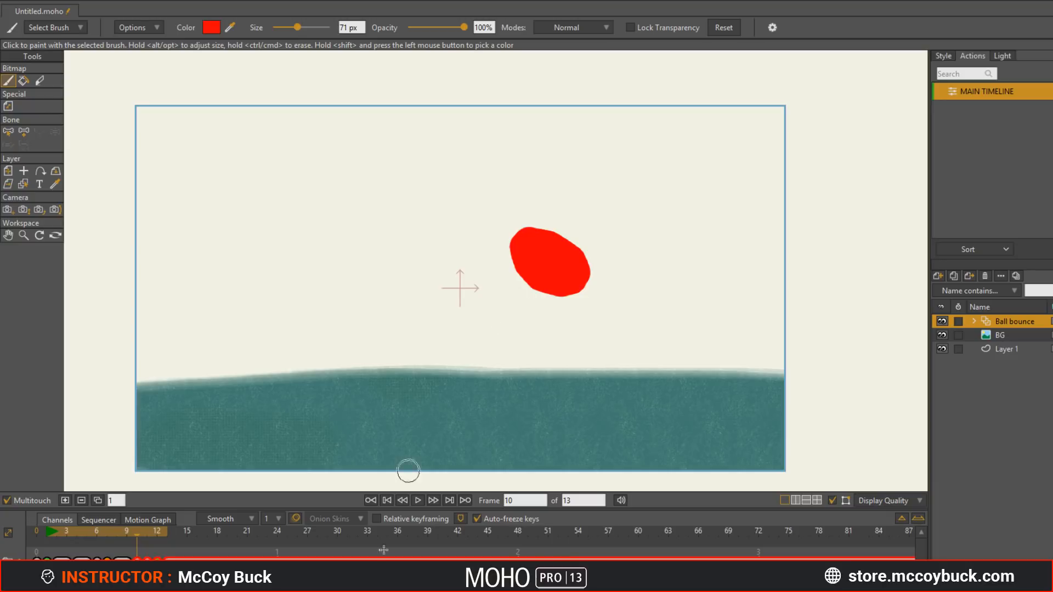
key(alt+Tab)
scroll(689, 293, down, 9)
scroll(689, 293, down, 10)
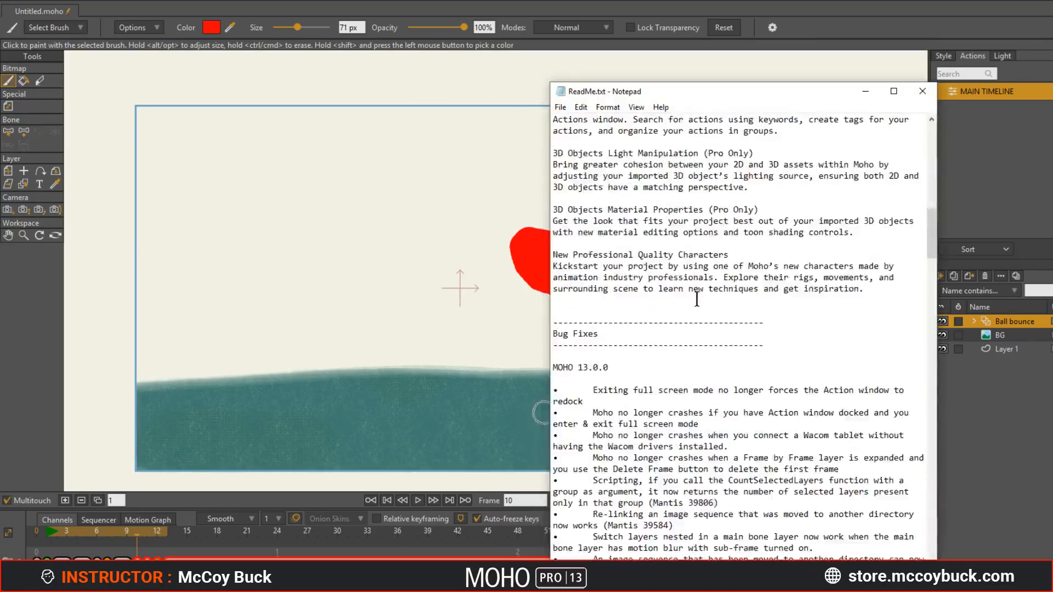
click(866, 91)
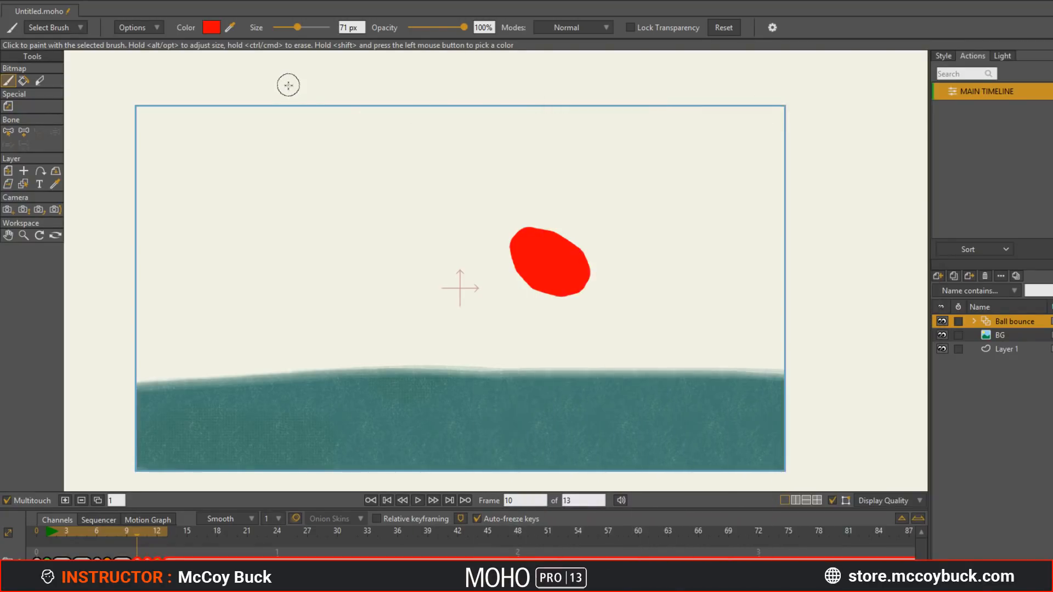
Step: Select Layer 1 and toggle the surrounding panels off so the canvas fills the window
click(1015, 349)
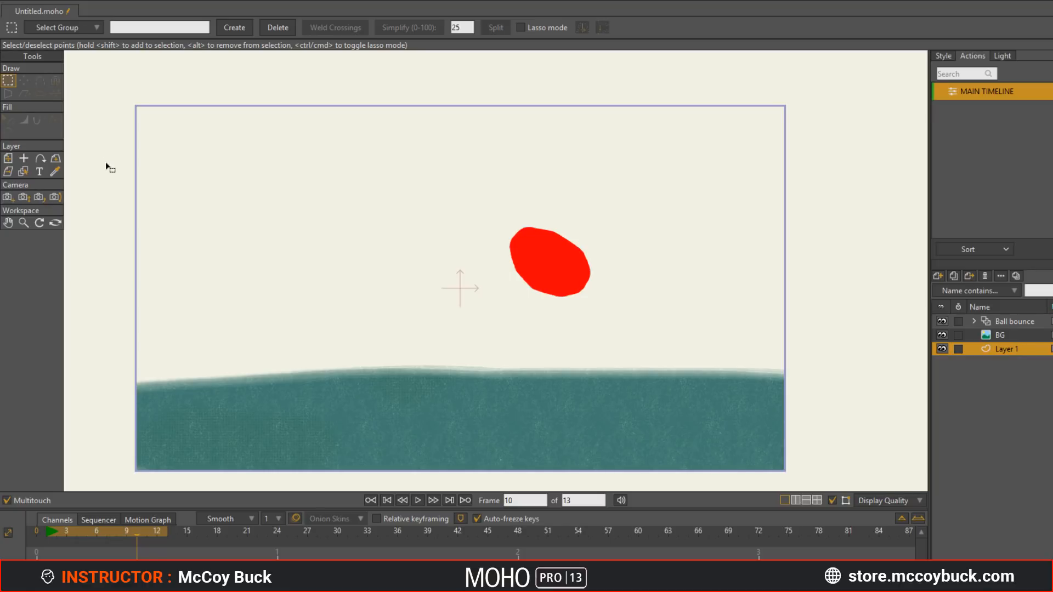
key(Tab)
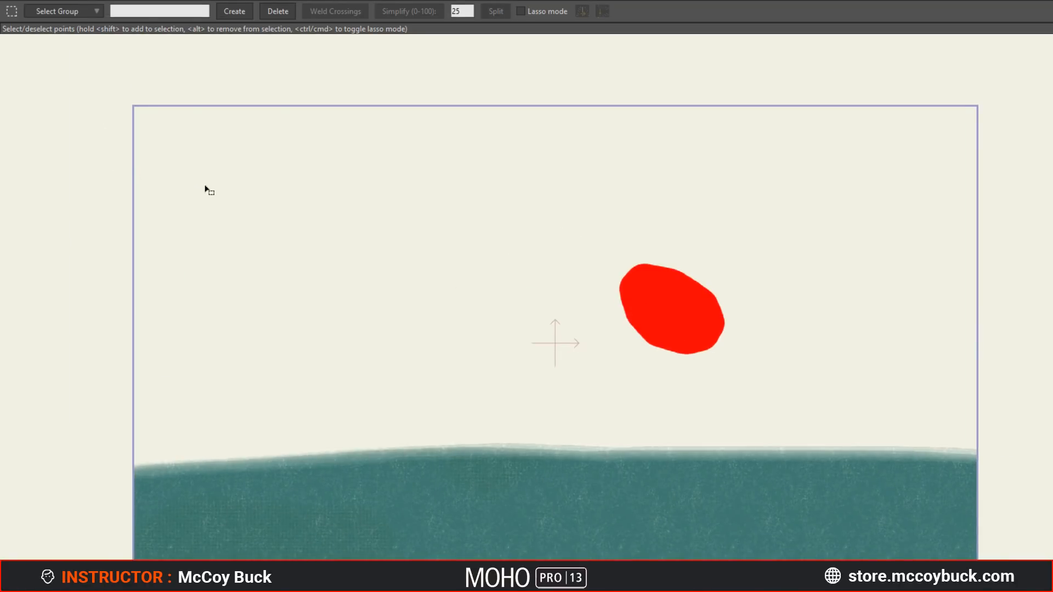
key(Tab)
key(Tab)
key(Tab)
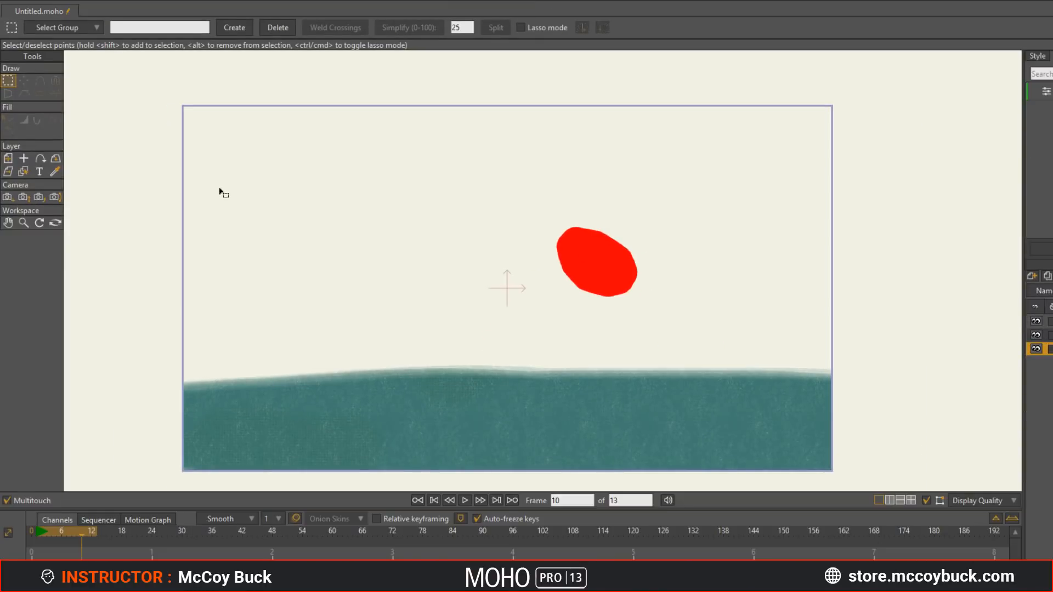
key(Tab)
key(Tab)
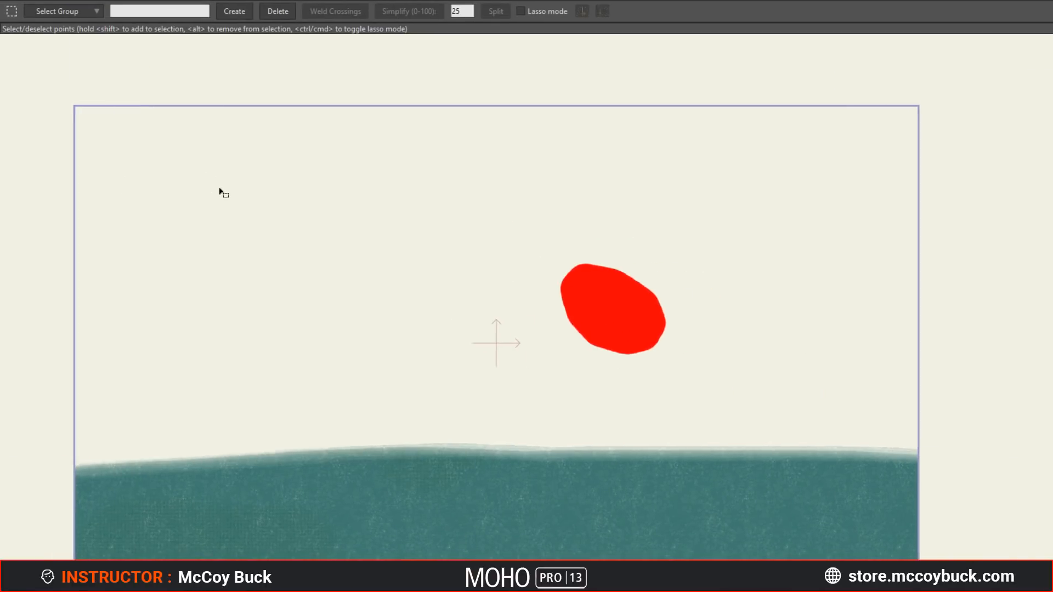
Step: Play and stop the bounce with the area outside the frame blacked out, and bring the panels back
key(Tab)
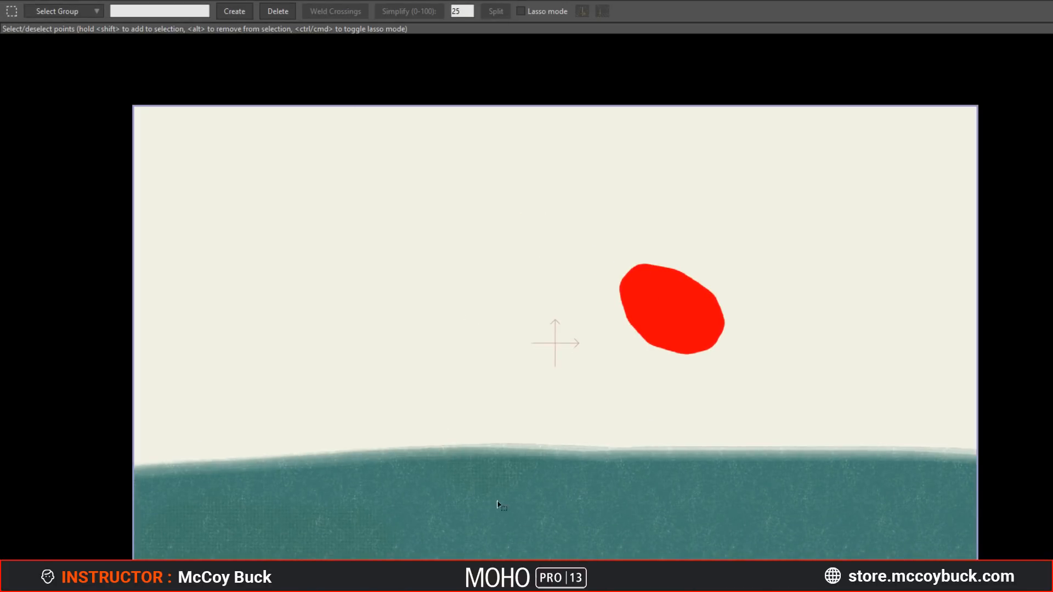
key(space)
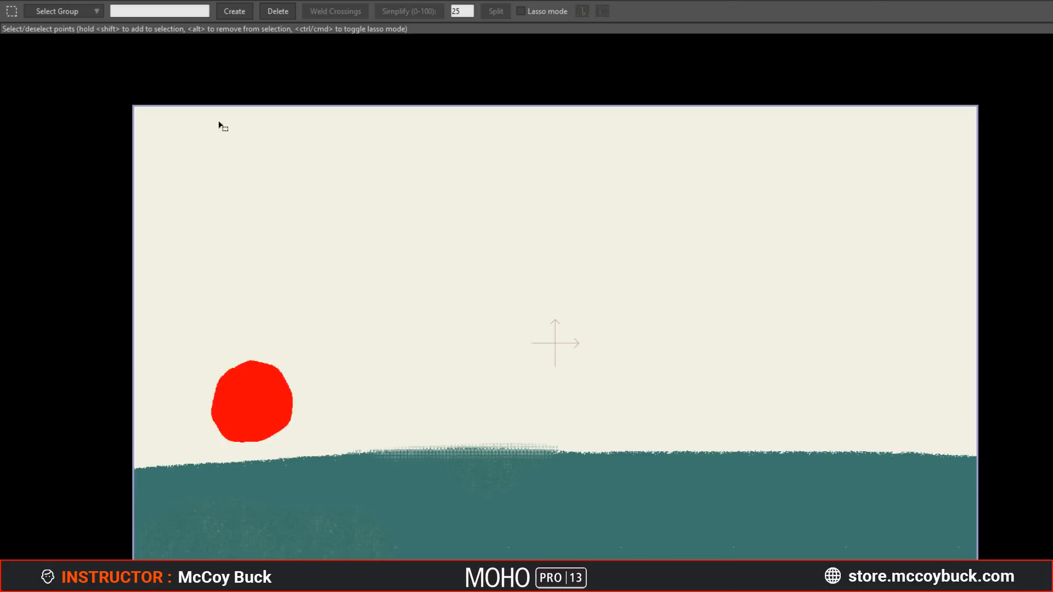
key(space)
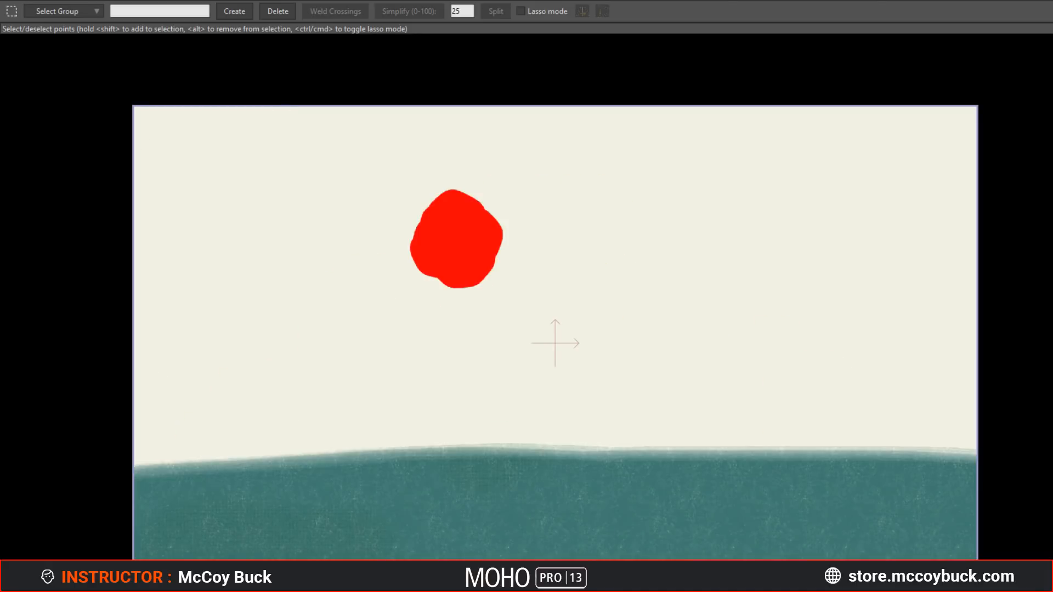
key(Tab)
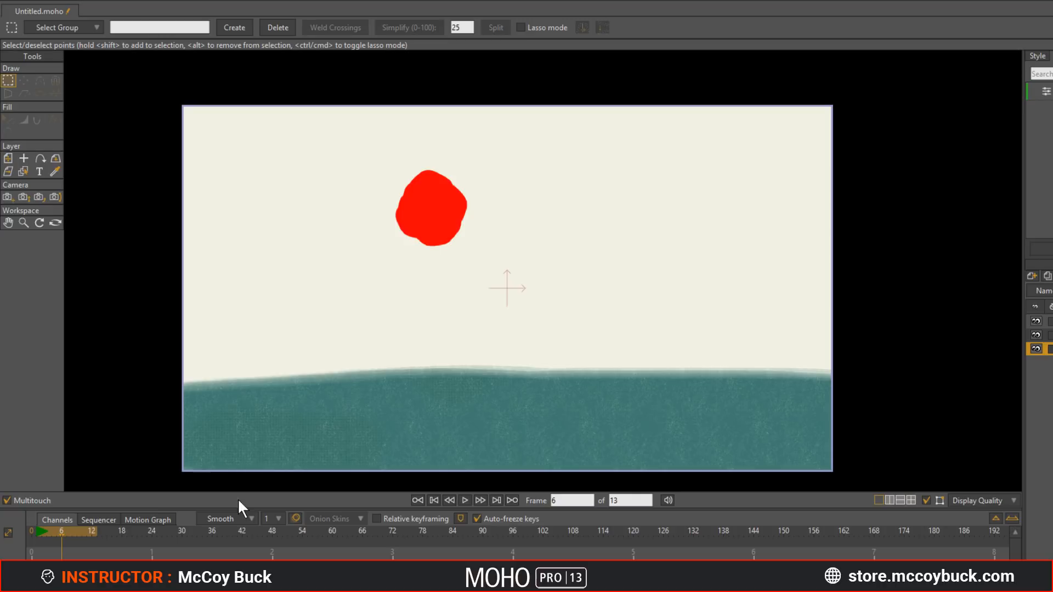
Step: Select the Ball bounce layer, scrub to frame 1 and turn off the black masking around the frame
mouse_move(60, 532)
mouse_down()
mouse_move(37, 534)
mouse_move(102, 526)
mouse_up()
click(1049, 322)
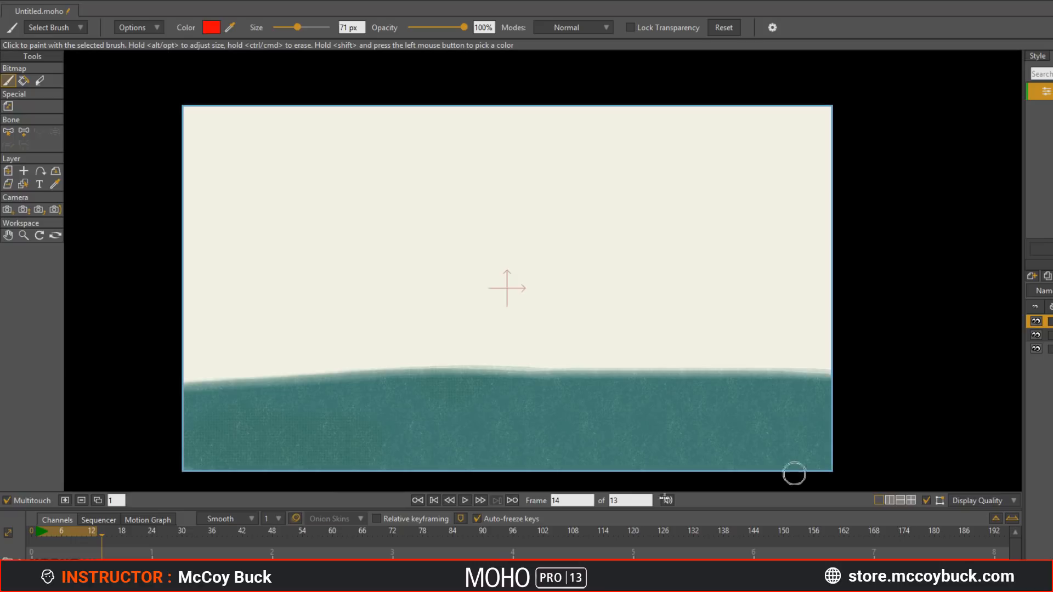
drag(68, 528, 37, 559)
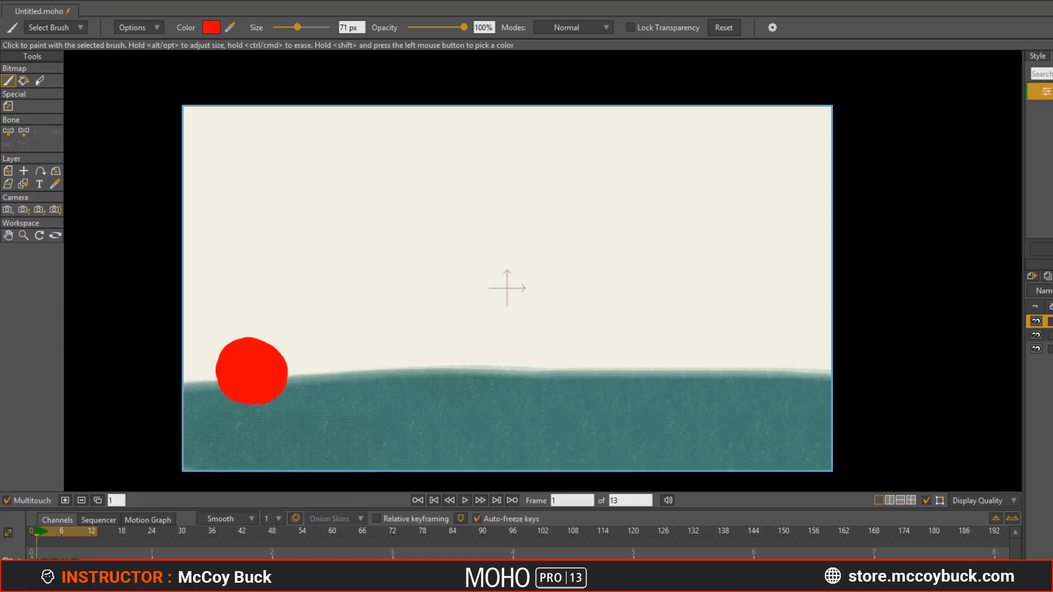
key(ctrl+j)
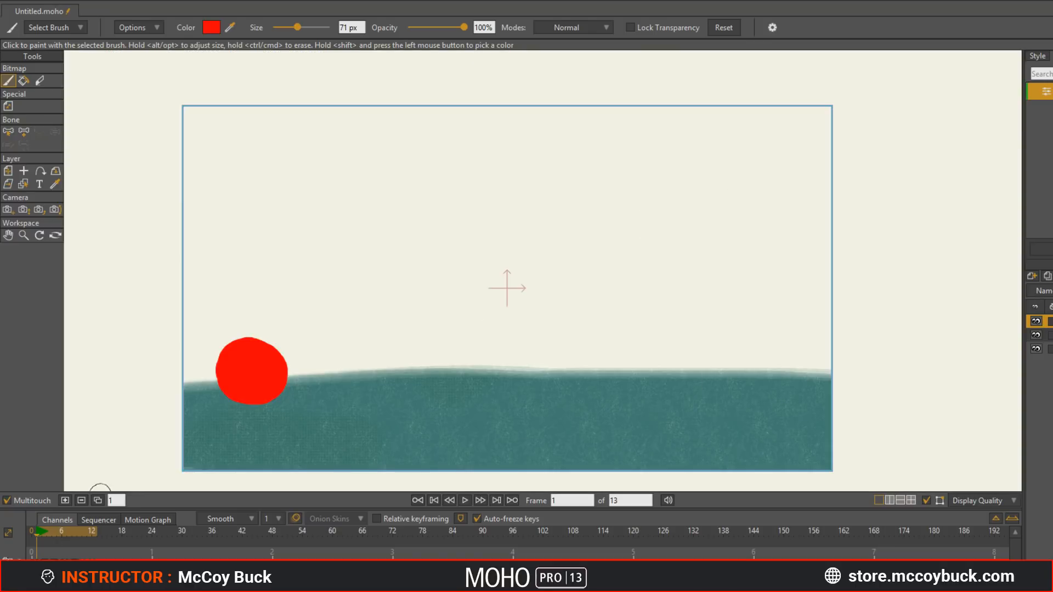
Step: Go to frame 0, add a vector layer above Ball bounce and activate the Freehand tool
click(34, 535)
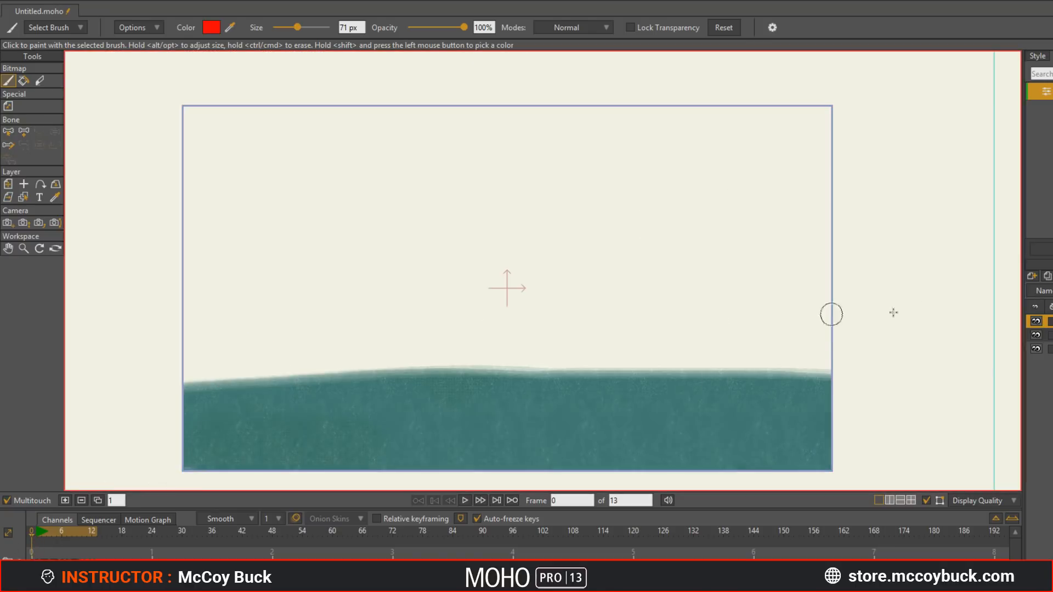
click(1034, 277)
click(1042, 289)
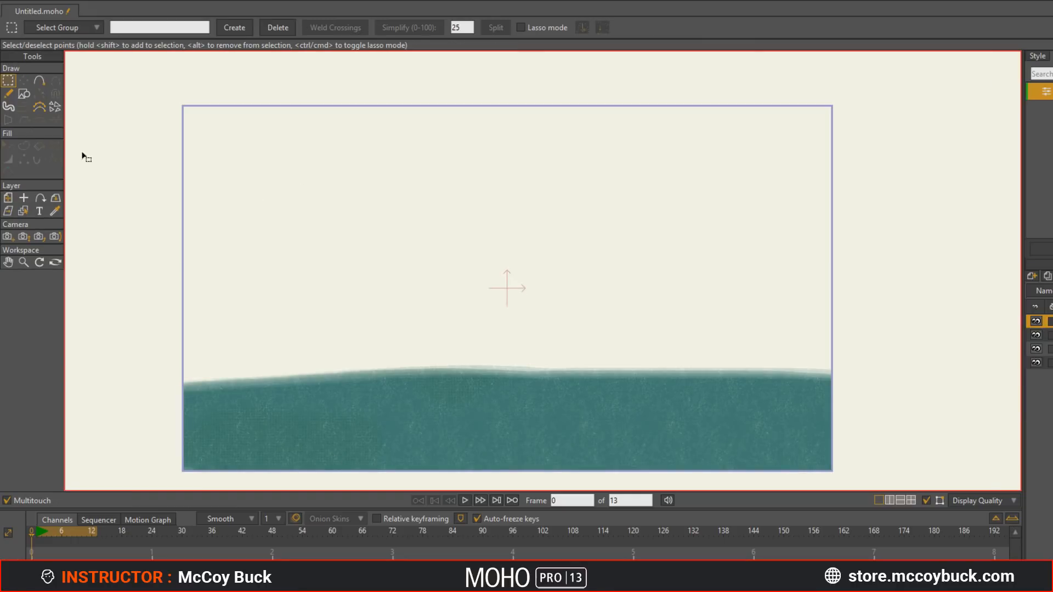
click(9, 94)
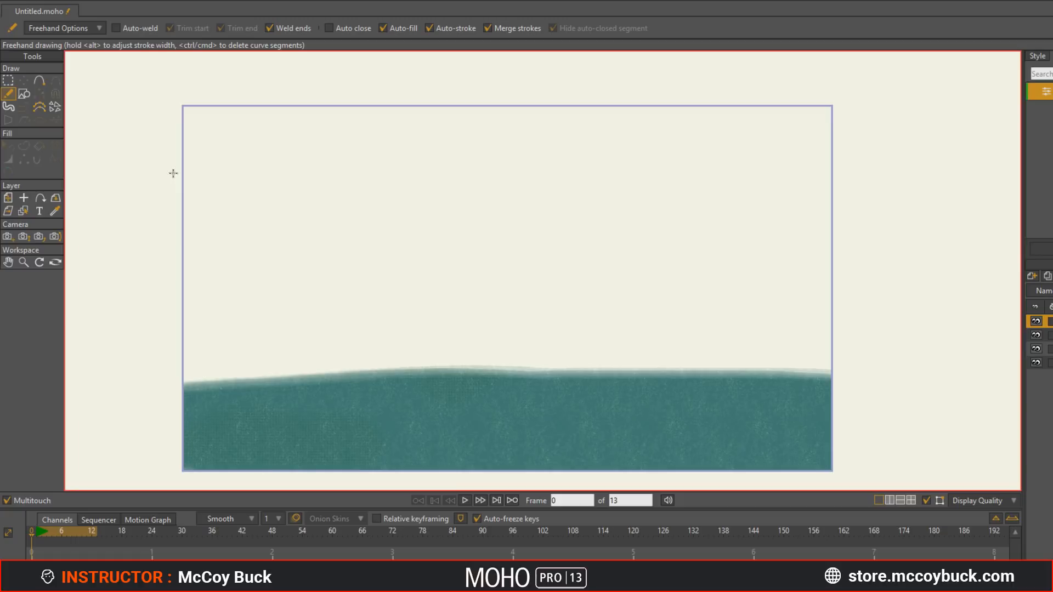
Step: Handwrite "Let's check 'em" in black across the upper part of the canvas
mouse_move(263, 161)
mouse_down()
mouse_move(266, 250)
mouse_move(320, 237)
mouse_up()
drag(314, 228, 346, 218)
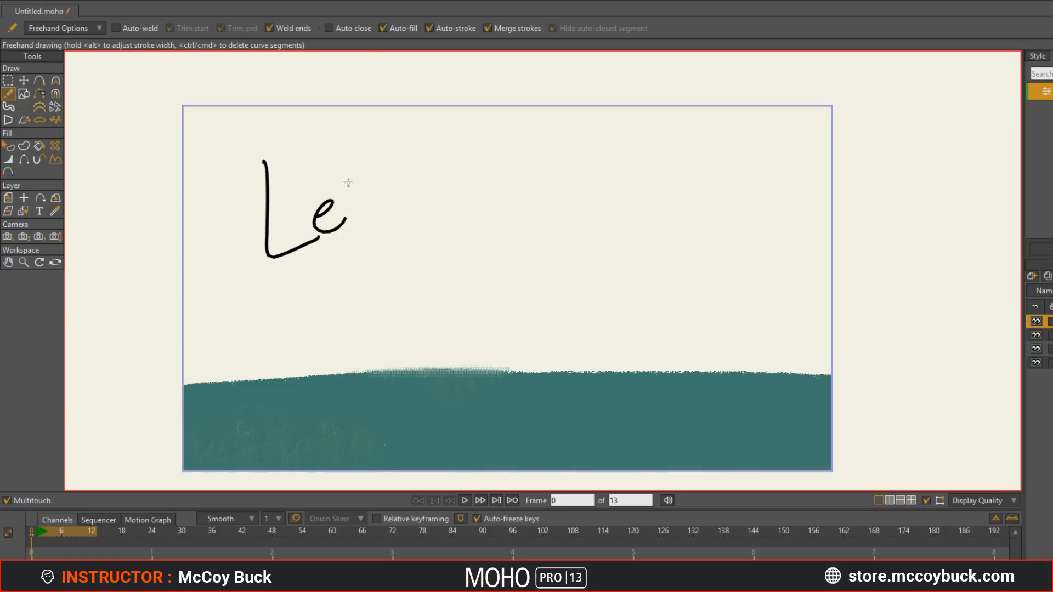
drag(354, 154, 370, 230)
mouse_move(330, 235)
mouse_down()
mouse_move(389, 190)
mouse_move(387, 220)
mouse_up()
drag(498, 174, 512, 190)
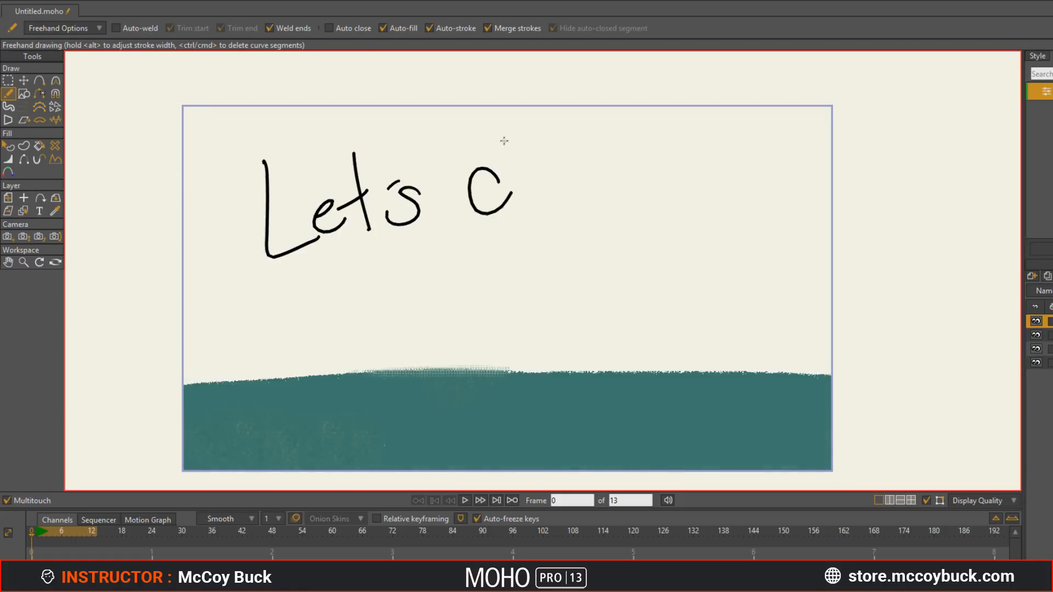
mouse_move(508, 130)
mouse_down()
mouse_move(548, 204)
mouse_move(583, 202)
mouse_up()
drag(618, 178, 623, 200)
drag(625, 132, 626, 199)
drag(664, 156, 665, 196)
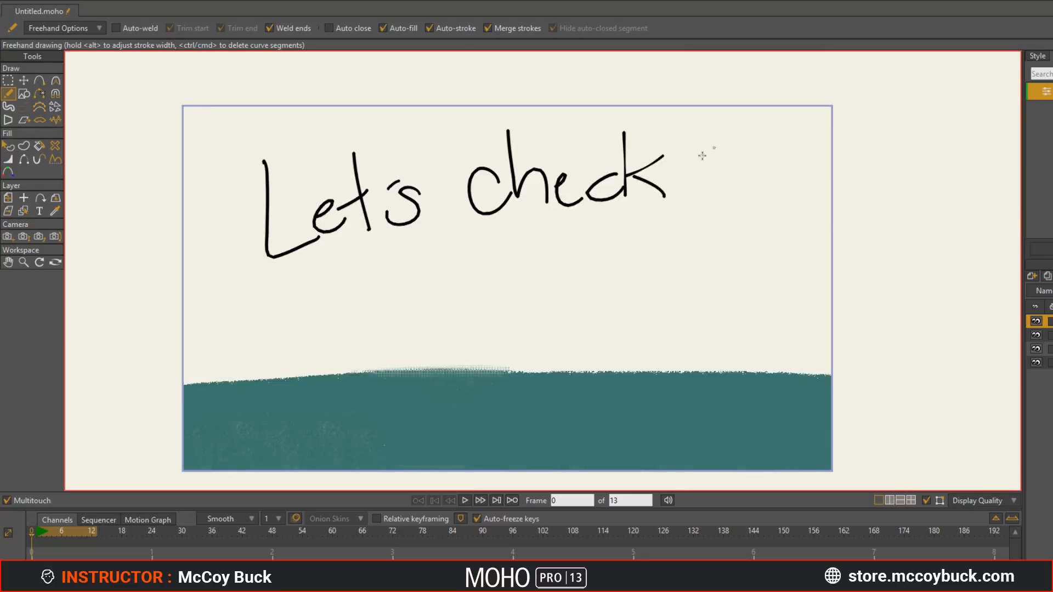
drag(714, 147, 693, 166)
mouse_move(716, 181)
mouse_down()
mouse_move(732, 165)
mouse_move(744, 195)
mouse_up()
mouse_move(747, 189)
mouse_down()
mouse_move(811, 169)
mouse_move(813, 192)
mouse_up()
drag(412, 235, 425, 255)
mouse_move(443, 248)
mouse_down()
mouse_move(443, 264)
mouse_move(475, 242)
mouse_up()
mouse_move(482, 218)
mouse_down()
mouse_move(509, 277)
mouse_move(525, 231)
mouse_up()
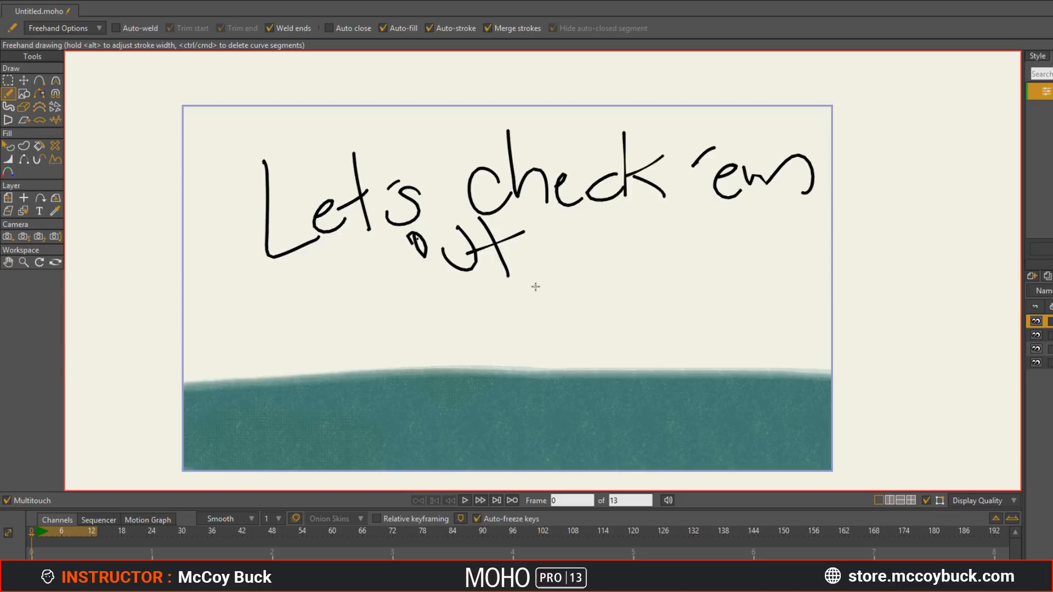
key(ctrl+z)
key(ctrl+z)
key(ctrl+z)
key(ctrl+z)
Step: Handwrite "out, yo!" as a second line below the first words
mouse_move(430, 249)
mouse_down()
mouse_move(472, 241)
mouse_move(512, 287)
mouse_up()
mouse_move(475, 262)
mouse_down()
mouse_move(511, 240)
mouse_move(534, 296)
mouse_up()
mouse_move(568, 240)
mouse_down()
mouse_move(562, 268)
mouse_move(593, 261)
mouse_up()
drag(597, 240, 604, 294)
mouse_move(620, 241)
mouse_down()
mouse_move(611, 268)
mouse_move(619, 242)
mouse_up()
drag(660, 210, 669, 264)
click(665, 297)
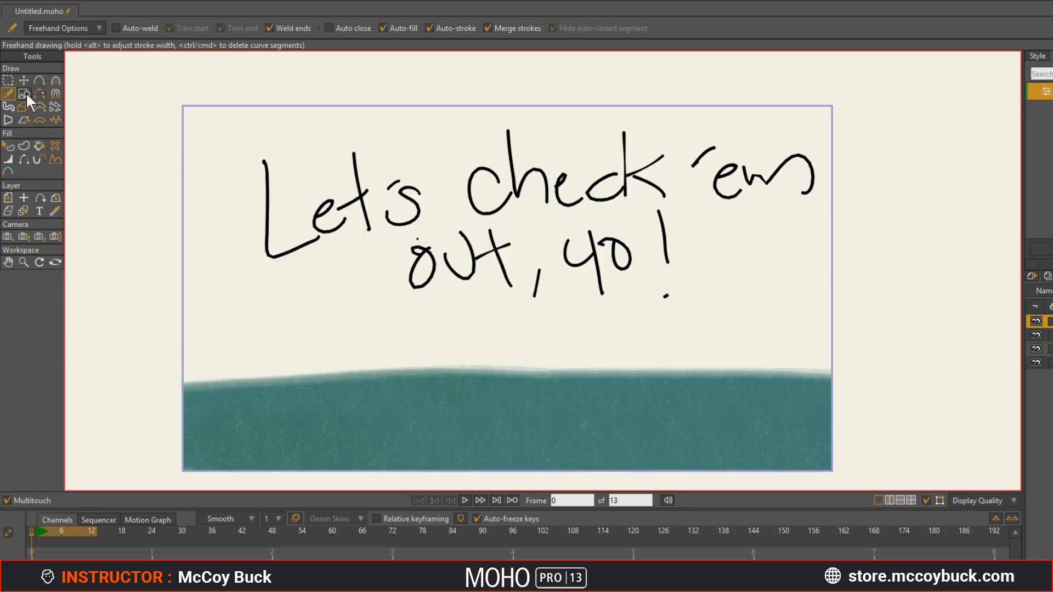
Step: Check the Freehand options and scribble looping test curves below and beside the handwritten text
click(98, 29)
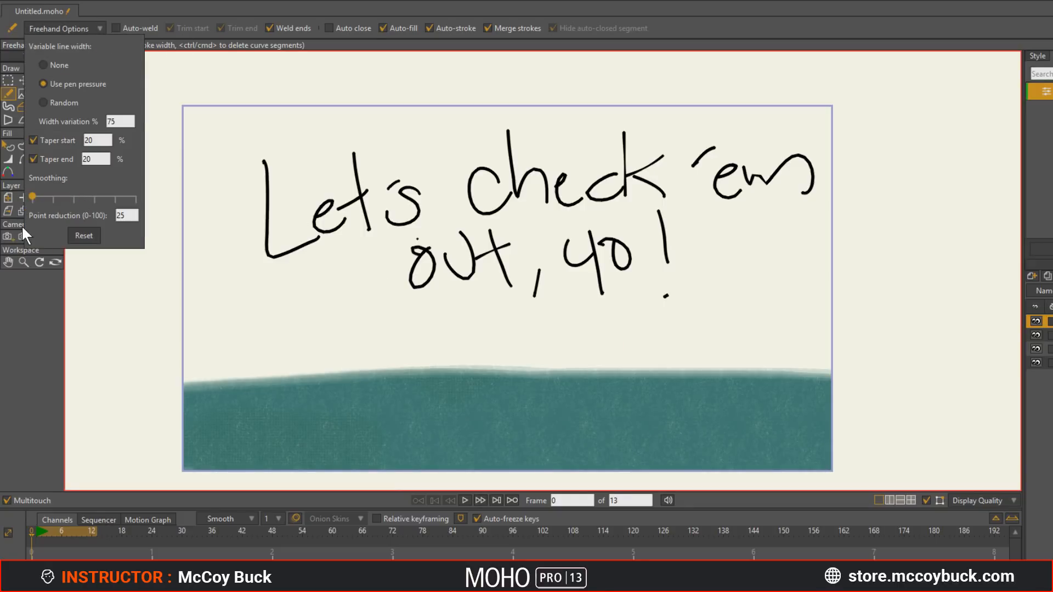
mouse_move(273, 349)
mouse_down()
mouse_move(366, 364)
mouse_move(469, 365)
mouse_move(439, 416)
mouse_up()
mouse_move(613, 360)
mouse_down()
mouse_move(582, 393)
mouse_move(598, 435)
mouse_move(654, 408)
mouse_up()
mouse_move(693, 341)
mouse_down()
mouse_move(757, 363)
mouse_move(667, 404)
mouse_up()
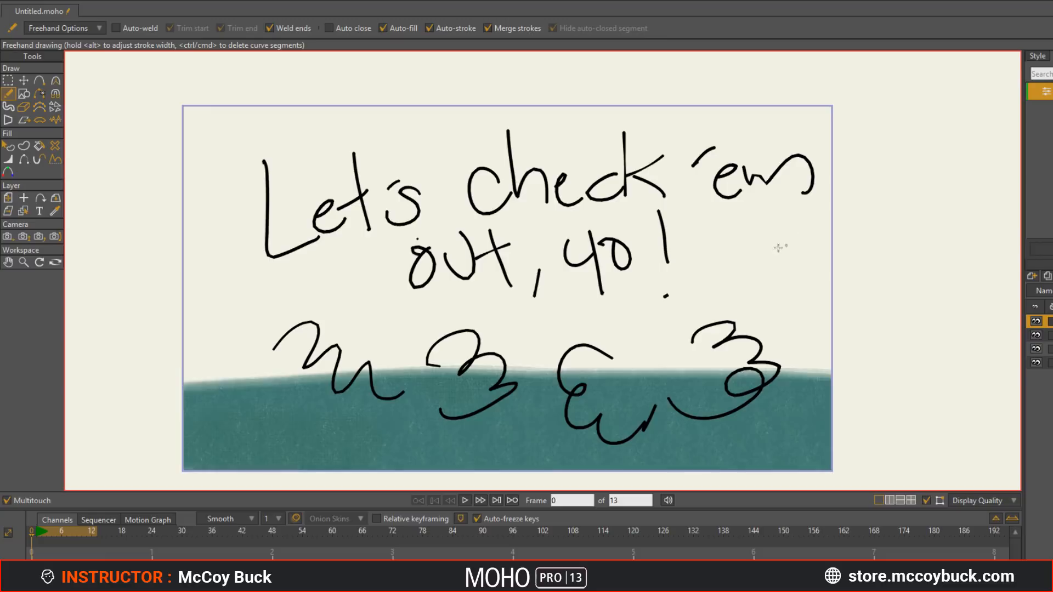
mouse_move(774, 247)
mouse_down()
mouse_move(861, 304)
mouse_move(771, 307)
mouse_move(723, 244)
mouse_move(743, 289)
mouse_up()
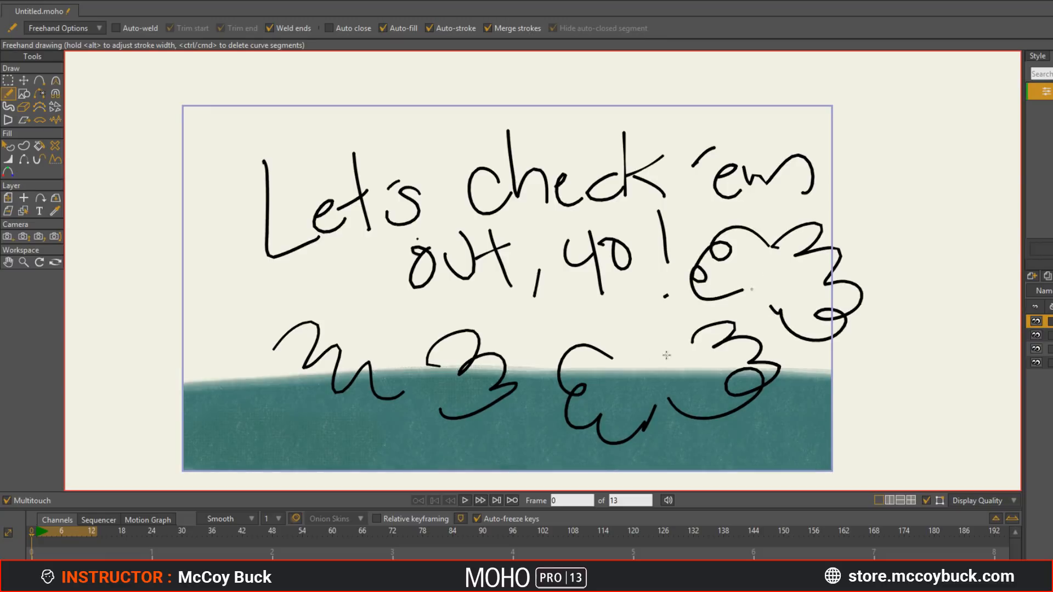
mouse_move(252, 303)
mouse_down()
mouse_move(212, 406)
mouse_move(341, 427)
mouse_up()
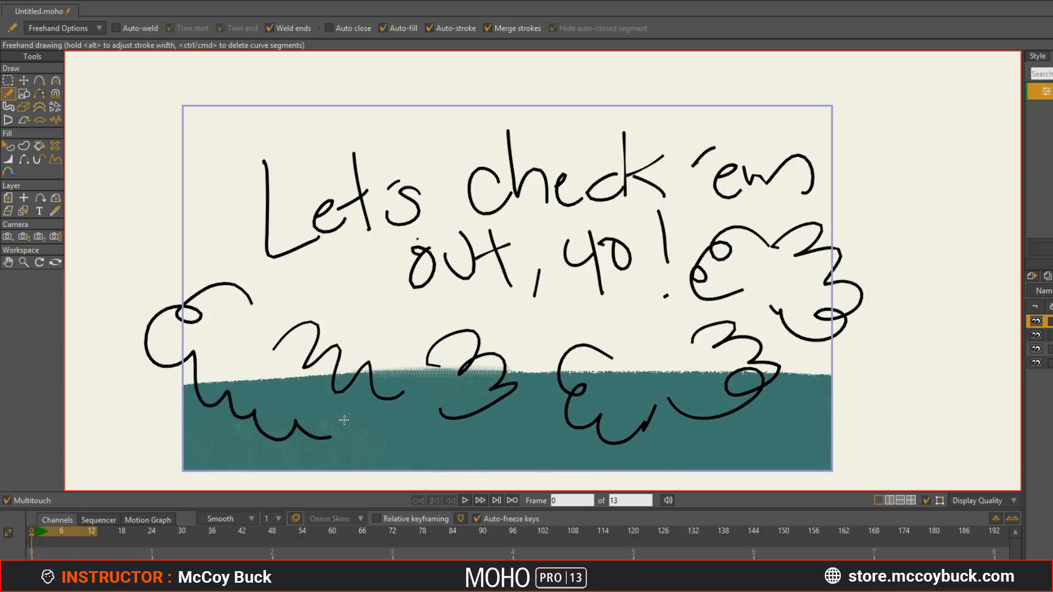
mouse_move(411, 442)
mouse_down()
mouse_move(438, 459)
mouse_move(455, 438)
mouse_up()
Step: Undo the looping test curves and the exclamation mark
key(ctrl+z)
key(ctrl+z)
key(ctrl+z)
key(ctrl+z)
key(ctrl+z)
key(ctrl+z)
key(ctrl+z)
key(ctrl+z)
key(ctrl+z)
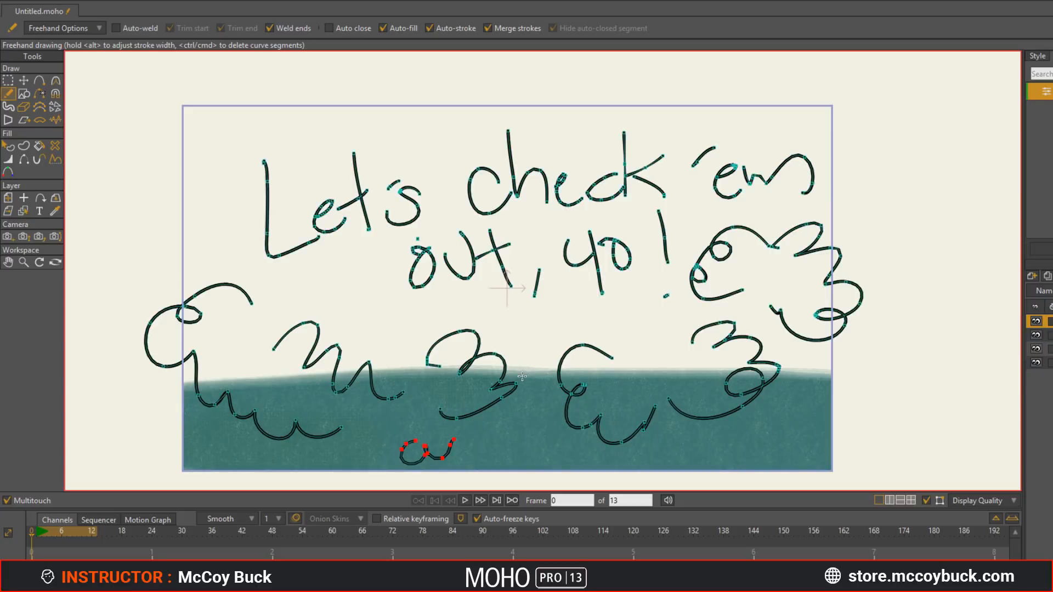
key(ctrl+z)
key(ctrl+z)
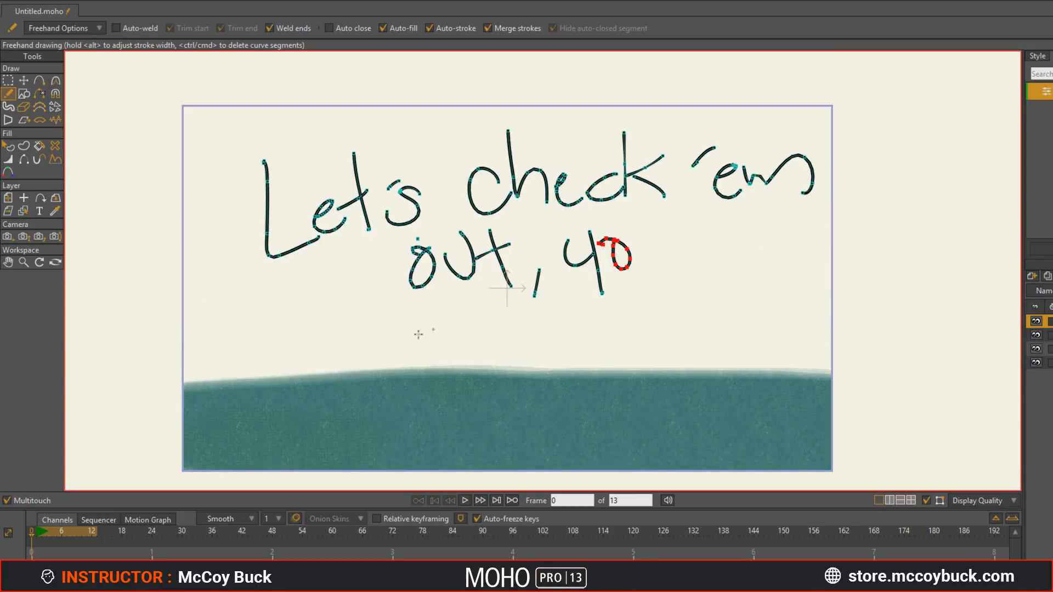
Step: Try more freehand squiggles below the text at minimum smoothing and undo them
mouse_move(380, 359)
mouse_down()
mouse_move(502, 316)
mouse_move(562, 345)
mouse_move(548, 363)
mouse_up()
mouse_move(638, 324)
mouse_down()
mouse_move(676, 327)
mouse_move(705, 361)
mouse_move(583, 384)
mouse_up()
mouse_move(715, 266)
mouse_down()
mouse_move(714, 310)
mouse_move(758, 309)
mouse_move(754, 354)
mouse_move(812, 362)
mouse_up()
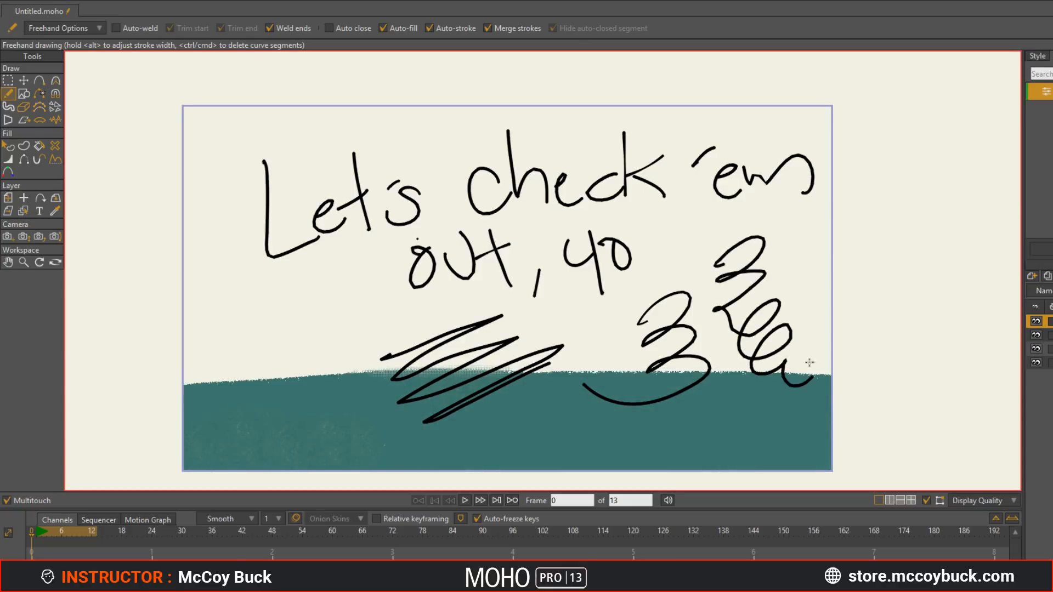
key(ctrl+z)
key(ctrl+z)
key(ctrl+z)
key(ctrl+z)
mouse_move(243, 315)
mouse_down()
mouse_move(318, 322)
mouse_move(283, 407)
mouse_up()
key(ctrl+z)
mouse_move(374, 351)
mouse_down()
mouse_move(446, 380)
mouse_move(524, 379)
mouse_up()
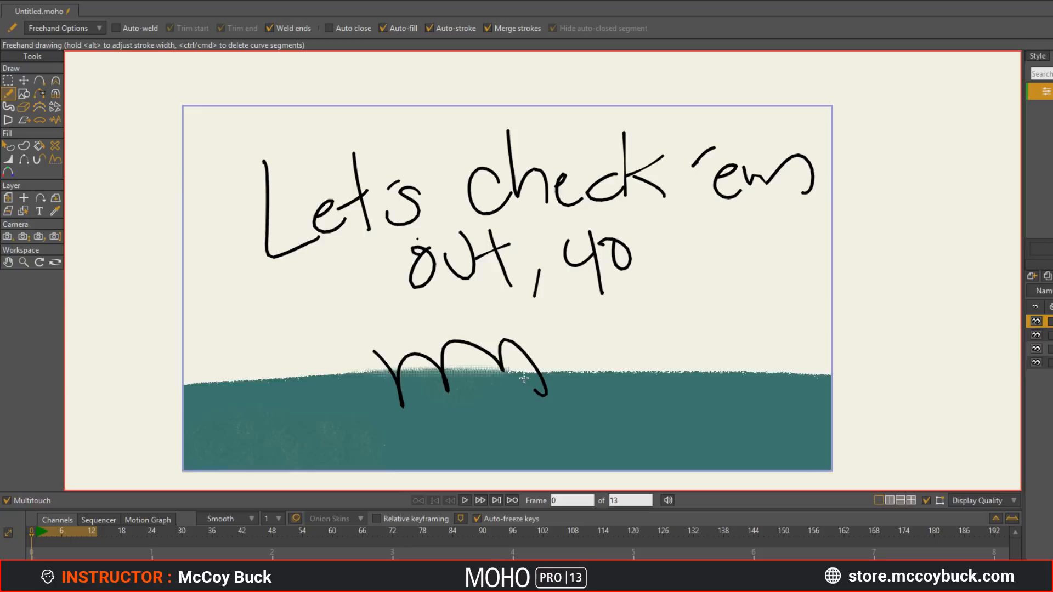
key(ctrl+z)
Step: Try the Freehand tool's smoothing at its maximum with long looping strokes below the text, and undo them
click(75, 30)
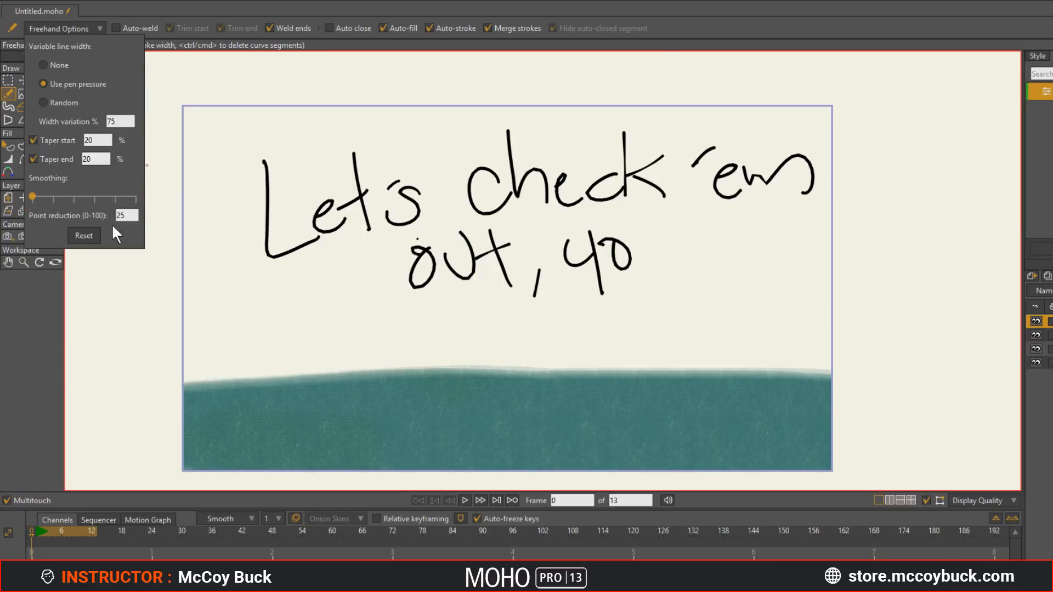
drag(32, 196, 137, 196)
mouse_move(273, 343)
mouse_down()
mouse_move(636, 384)
mouse_move(403, 428)
mouse_up()
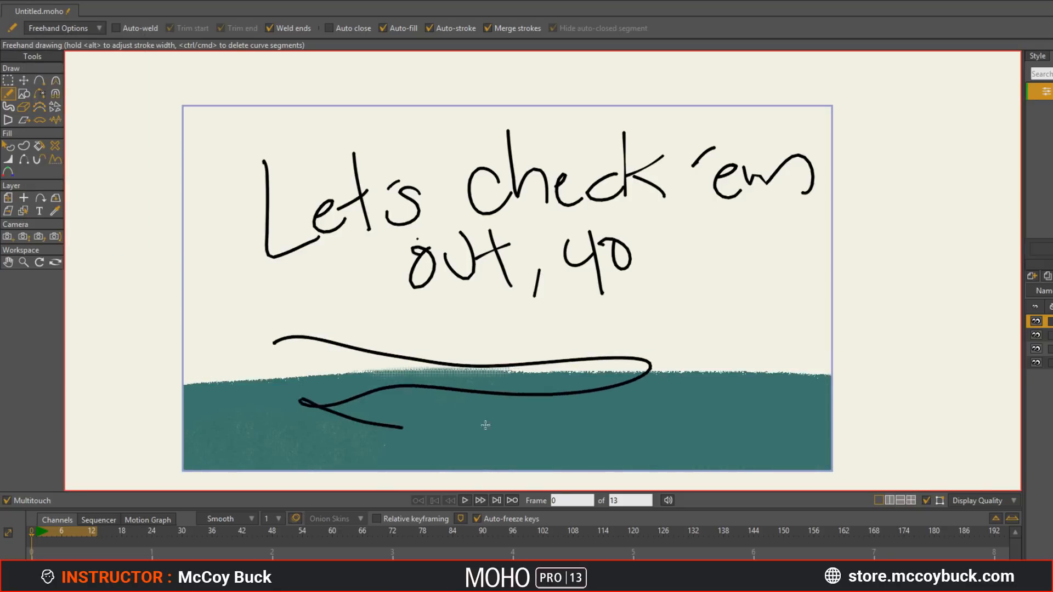
mouse_move(486, 425)
mouse_down()
mouse_move(768, 387)
mouse_move(241, 376)
mouse_move(806, 409)
mouse_move(357, 403)
mouse_up()
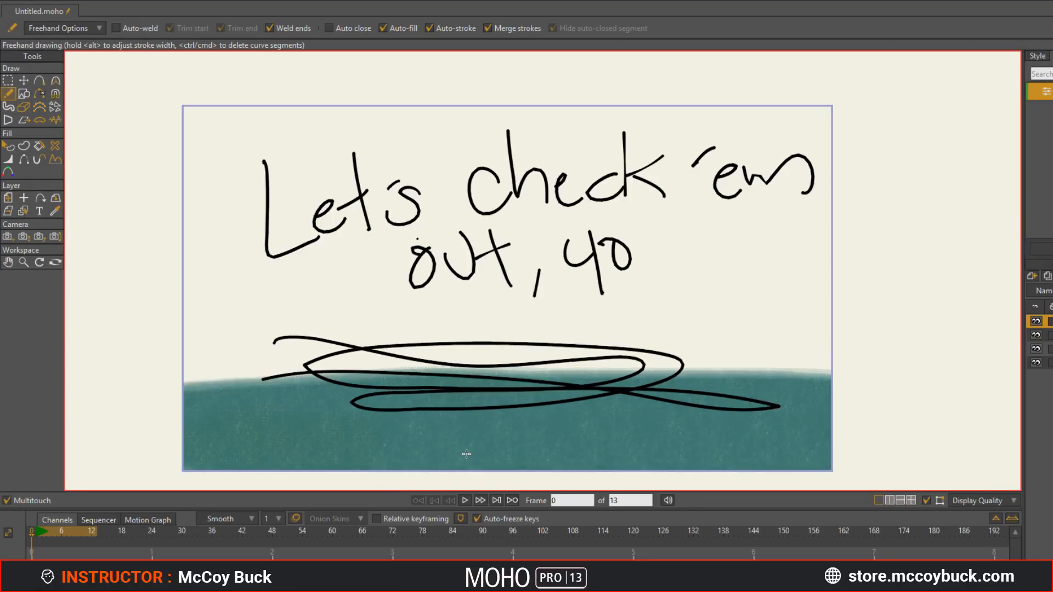
key(ctrl+z)
Step: Reduce the Freehand tool's smoothing to a low level, test it with a stroke below the text and undo the stroke
click(61, 32)
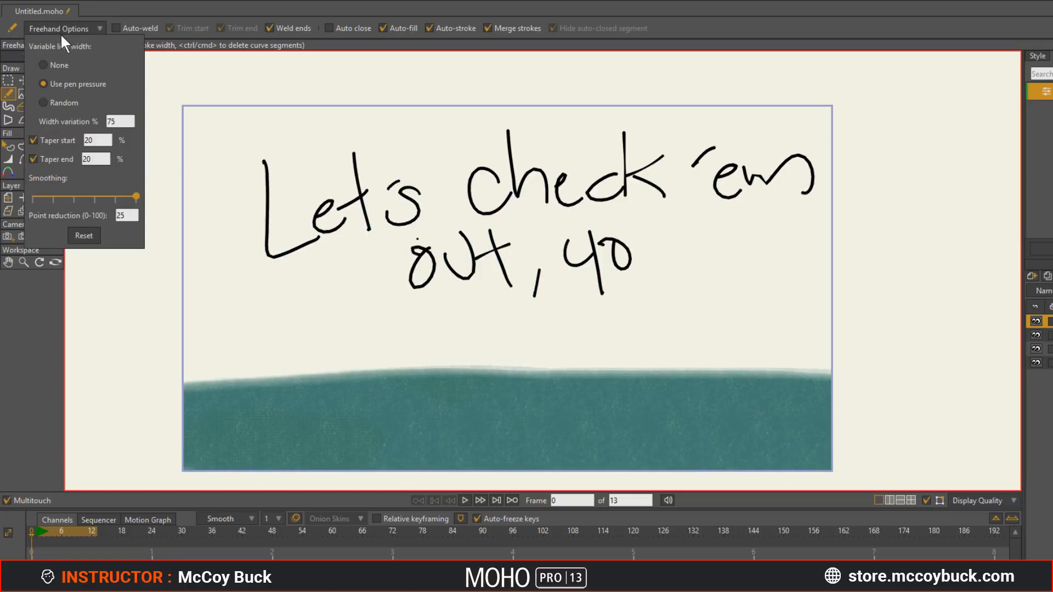
click(48, 197)
mouse_move(356, 348)
mouse_down()
mouse_move(459, 364)
mouse_move(812, 302)
mouse_up()
key(ctrl+z)
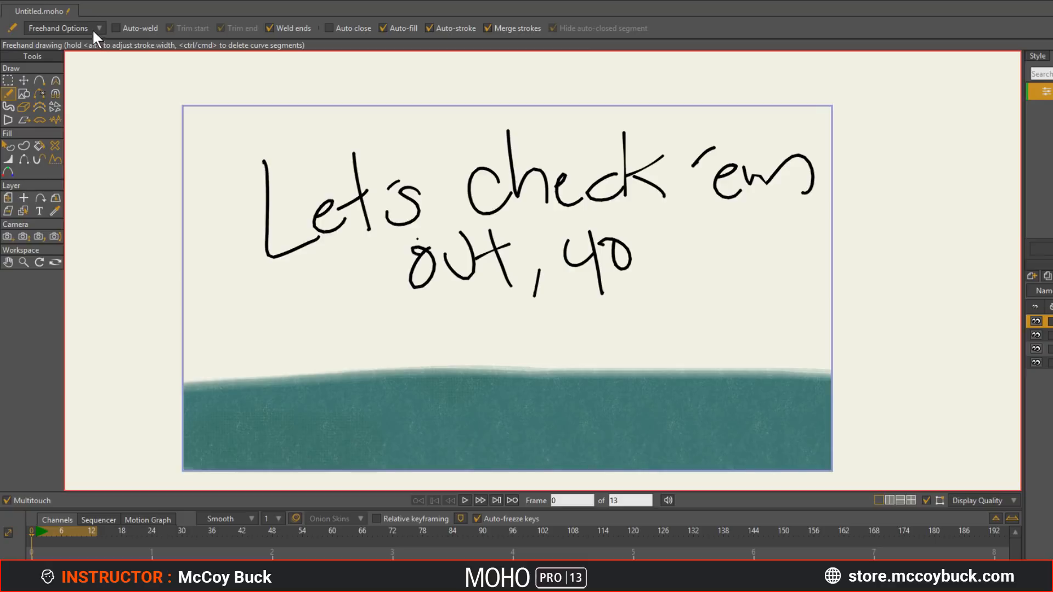
Step: Draw a long wavy freehand stroke below the text and inspect its points with the Transform Points tool
click(96, 30)
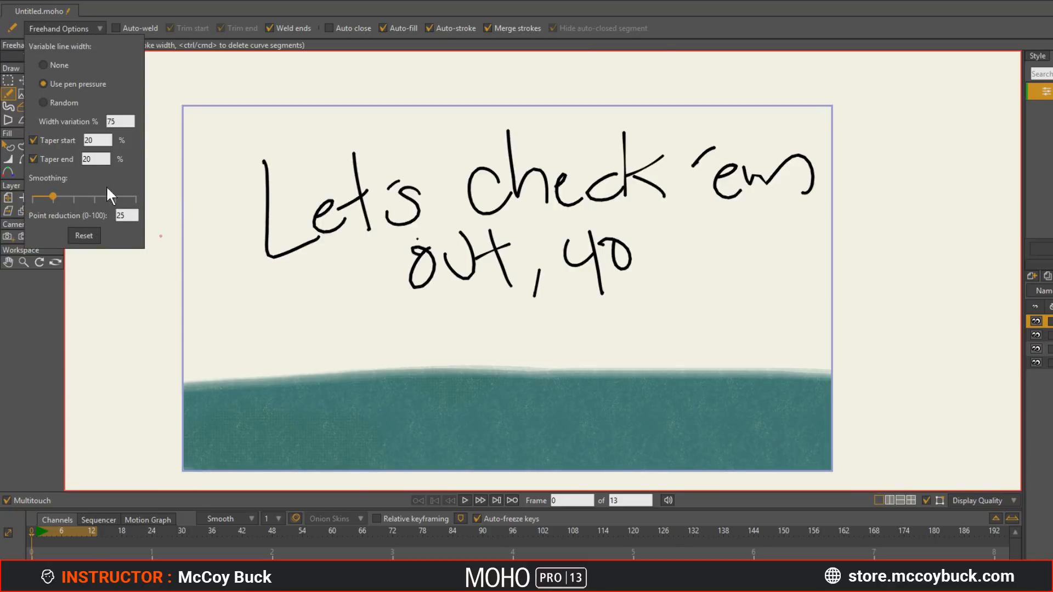
mouse_move(293, 354)
mouse_down()
mouse_move(379, 322)
mouse_move(480, 383)
mouse_move(573, 365)
mouse_move(684, 366)
mouse_up()
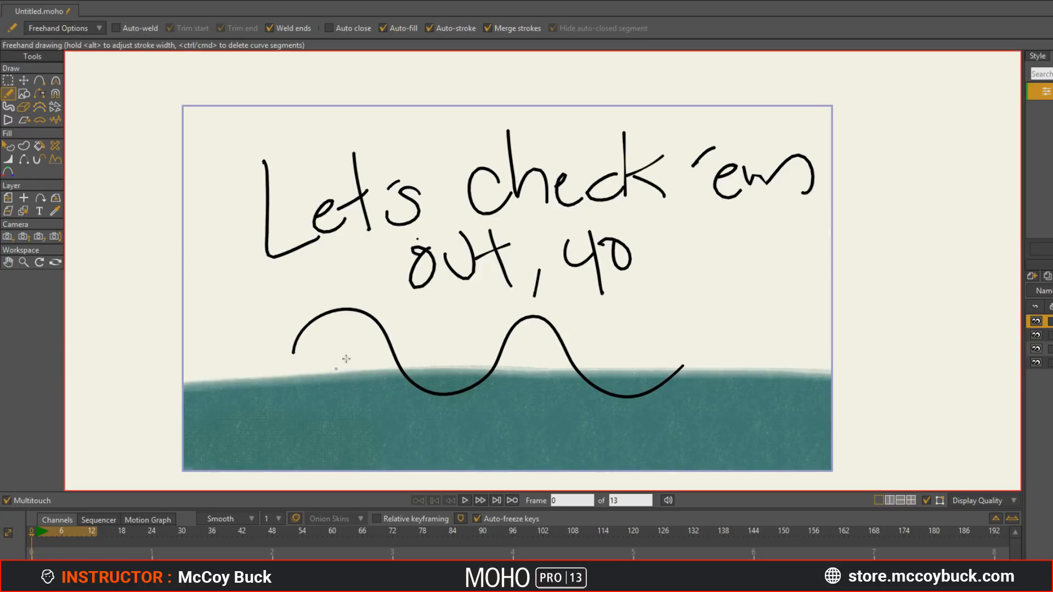
key(t)
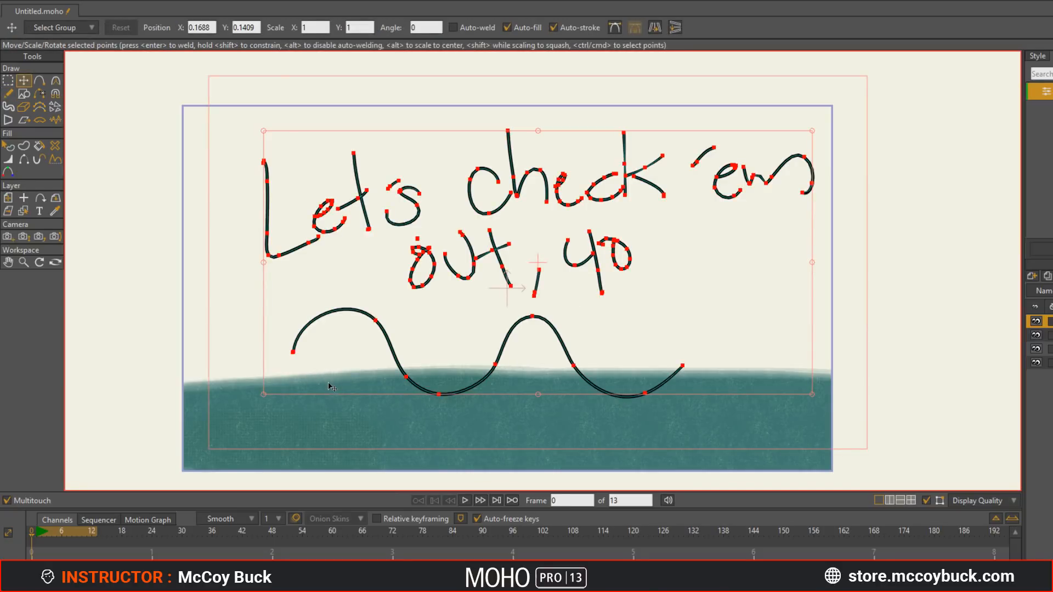
drag(332, 395, 334, 391)
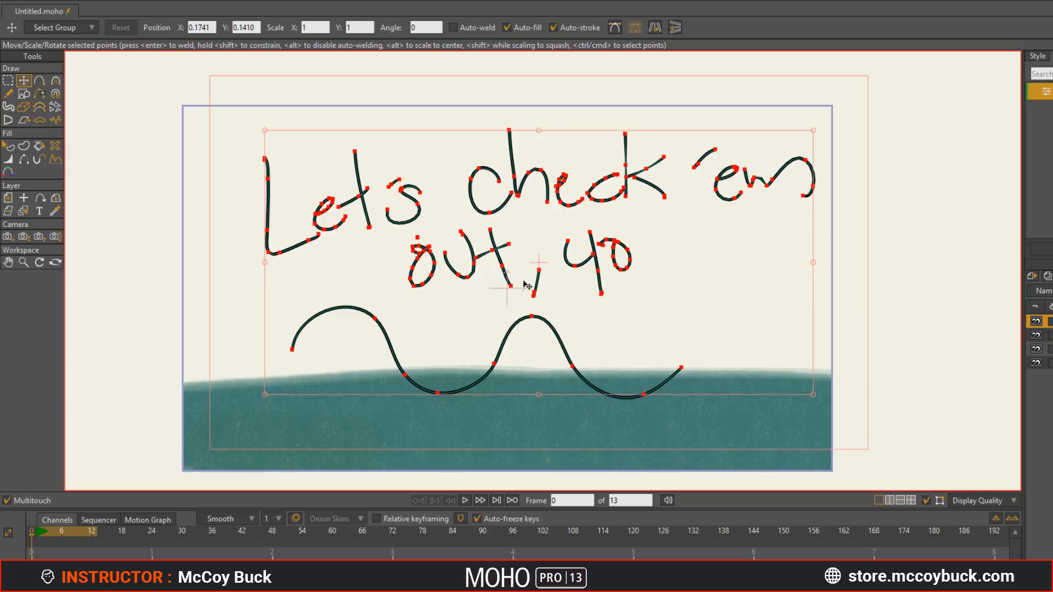
drag(528, 282, 526, 283)
click(9, 94)
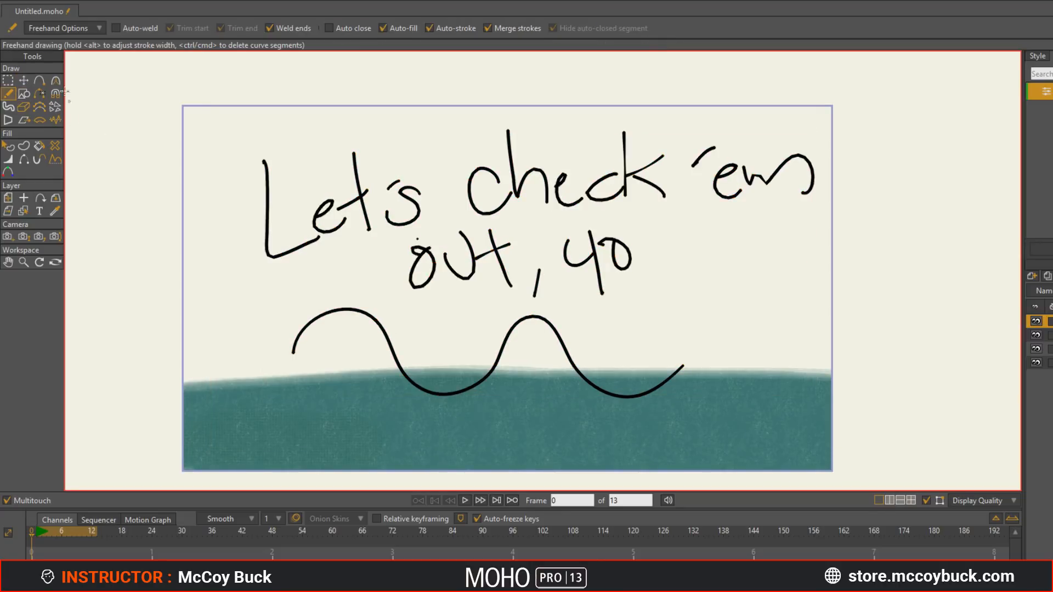
Step: Draw a small looping squiggle over the ground and a scalloped stroke beside the text with Freehand, and inspect the scalloped stroke's points
click(71, 30)
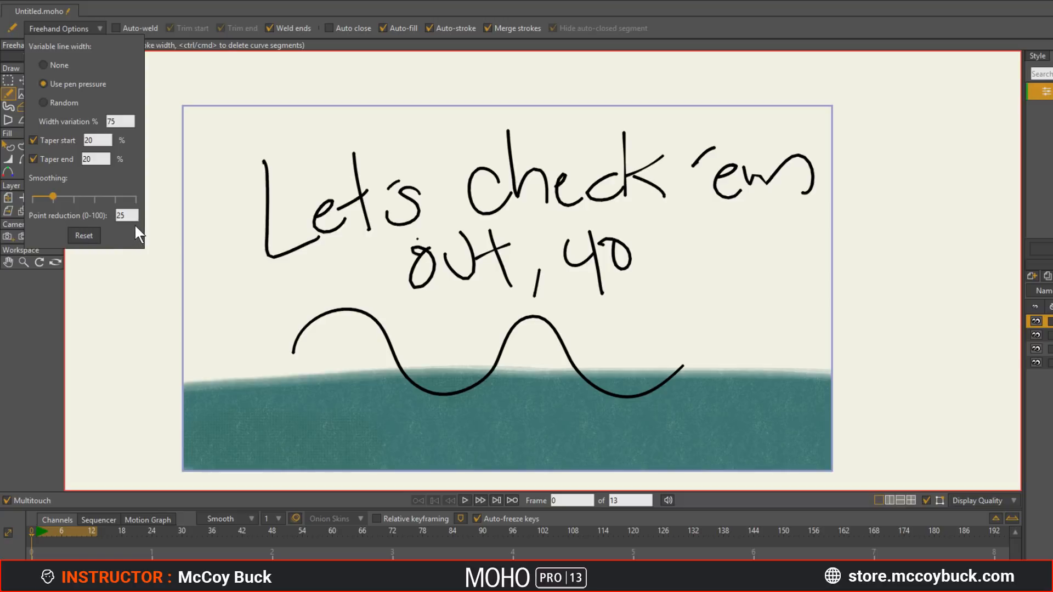
click(253, 417)
mouse_move(254, 384)
mouse_down()
mouse_move(266, 419)
mouse_move(321, 423)
mouse_up()
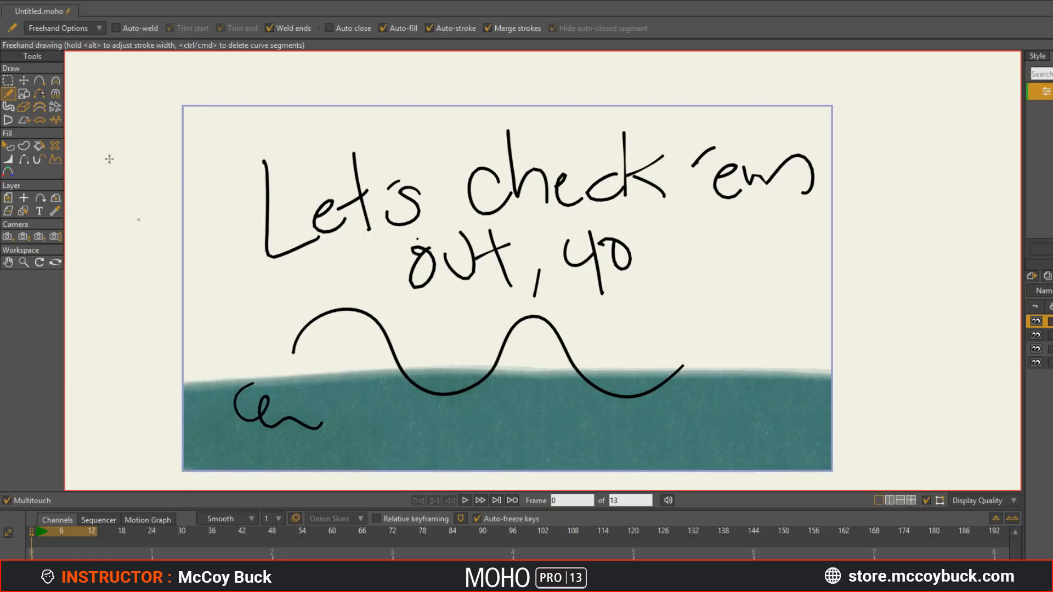
click(71, 30)
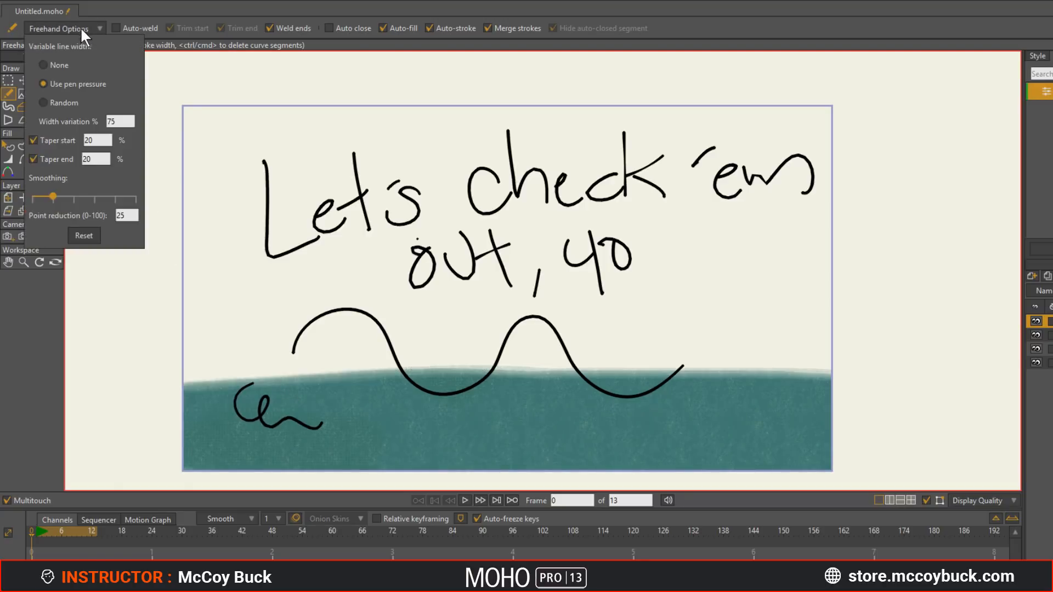
click(655, 290)
mouse_move(655, 290)
mouse_down()
mouse_move(670, 291)
mouse_move(724, 348)
mouse_move(665, 351)
mouse_up()
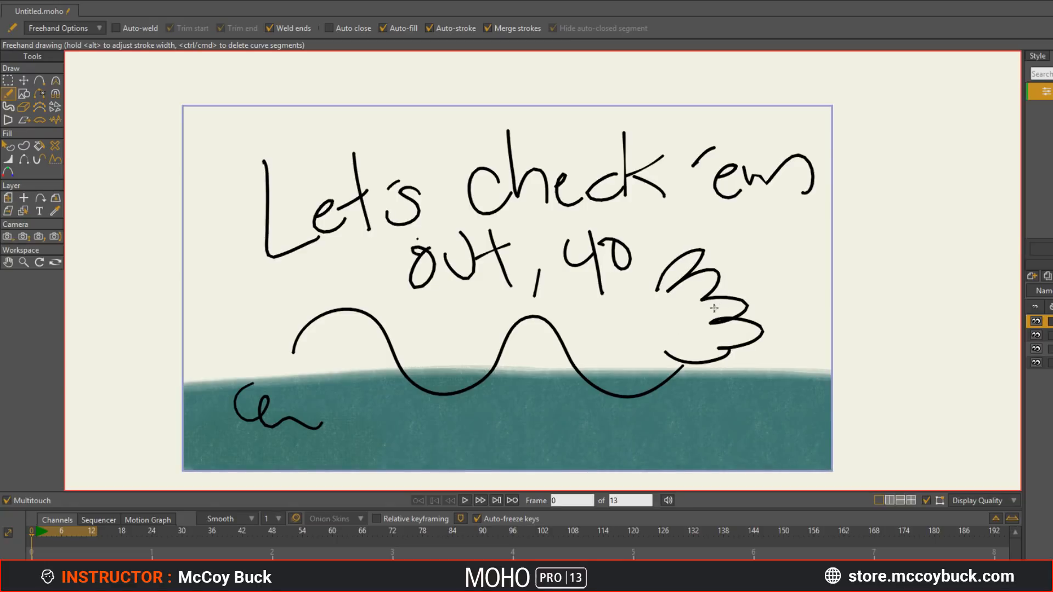
key(t)
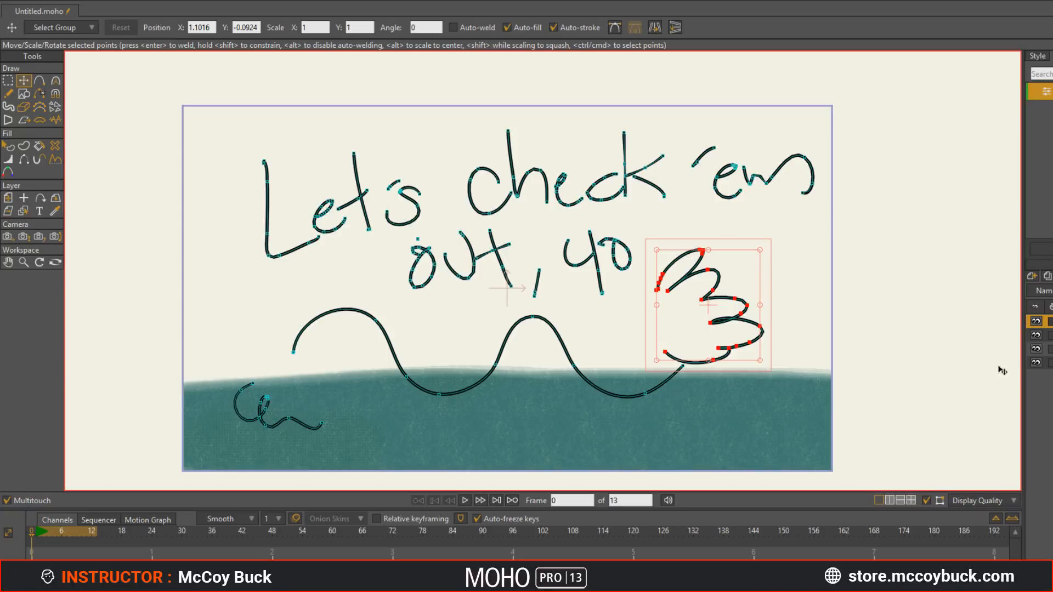
Step: Draw a red square on the lowest vector layer at frame 0, move it up behind the text and go to frame 1
click(1049, 363)
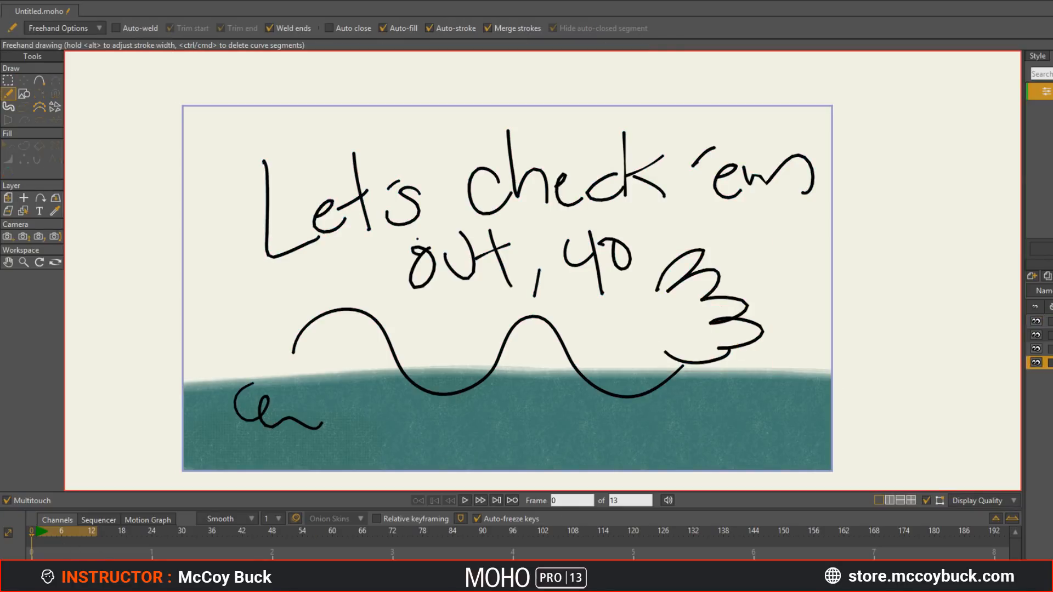
click(38, 535)
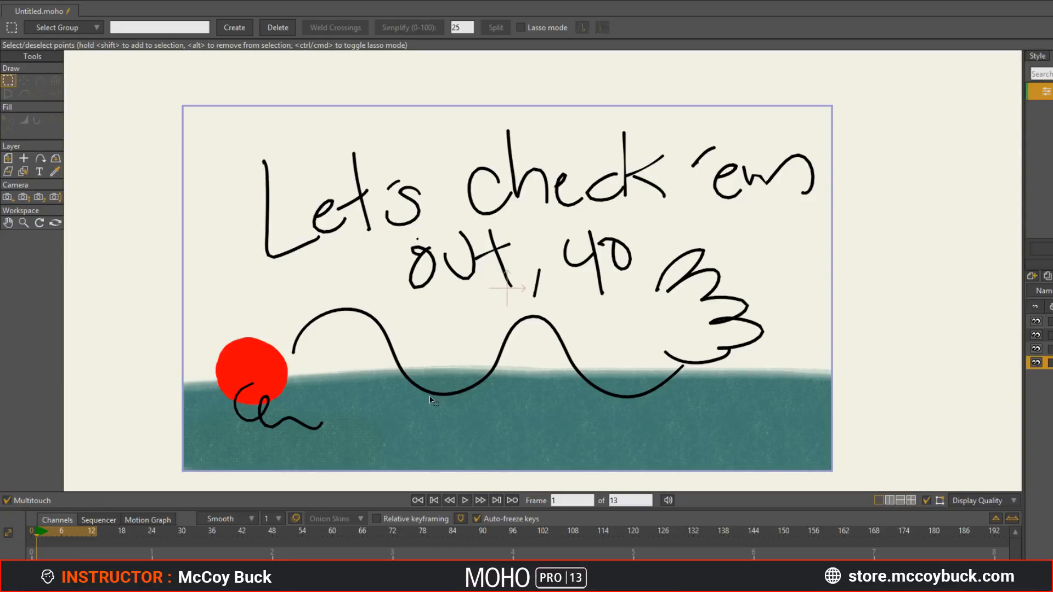
click(32, 535)
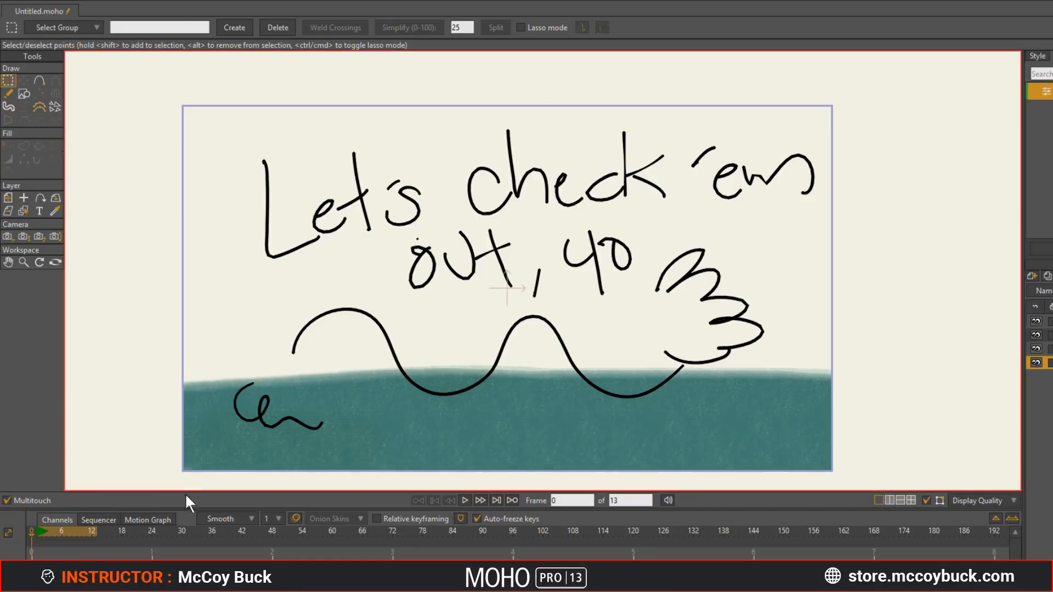
key(r)
drag(444, 295, 624, 473)
key(t)
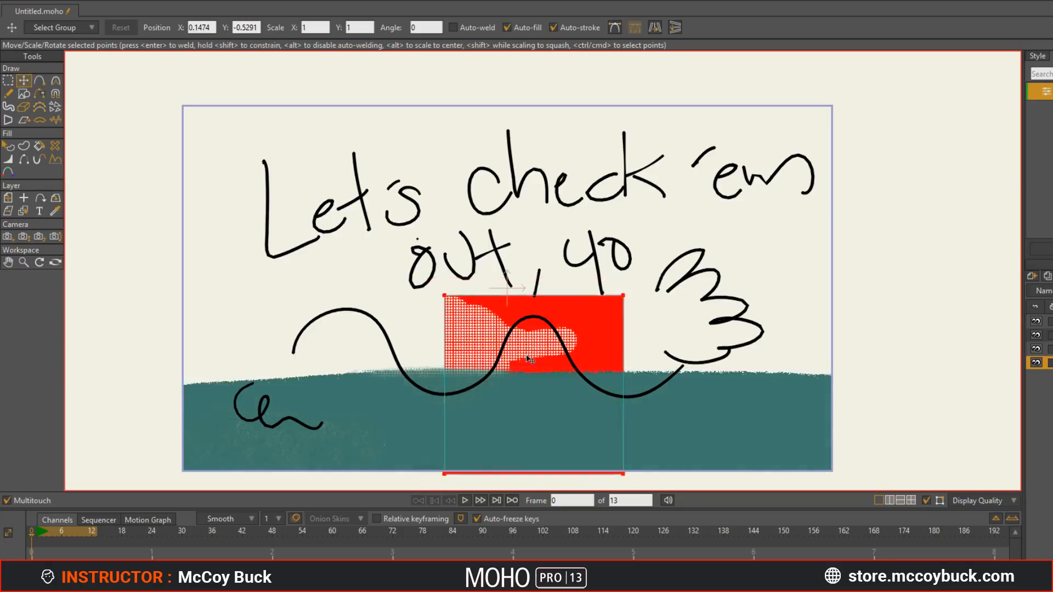
drag(526, 360, 485, 214)
drag(432, 302, 530, 243)
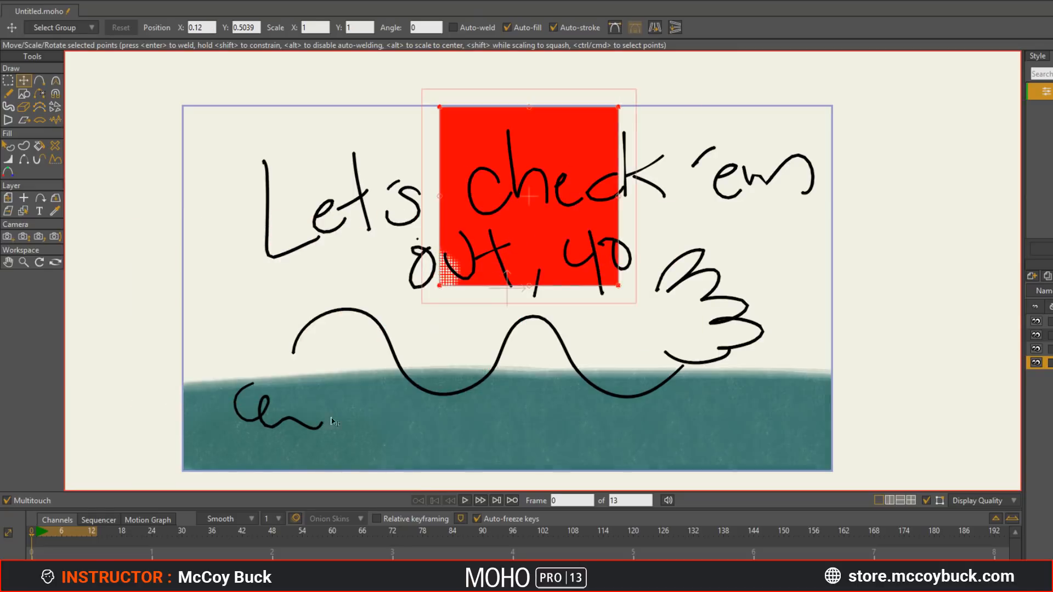
click(37, 531)
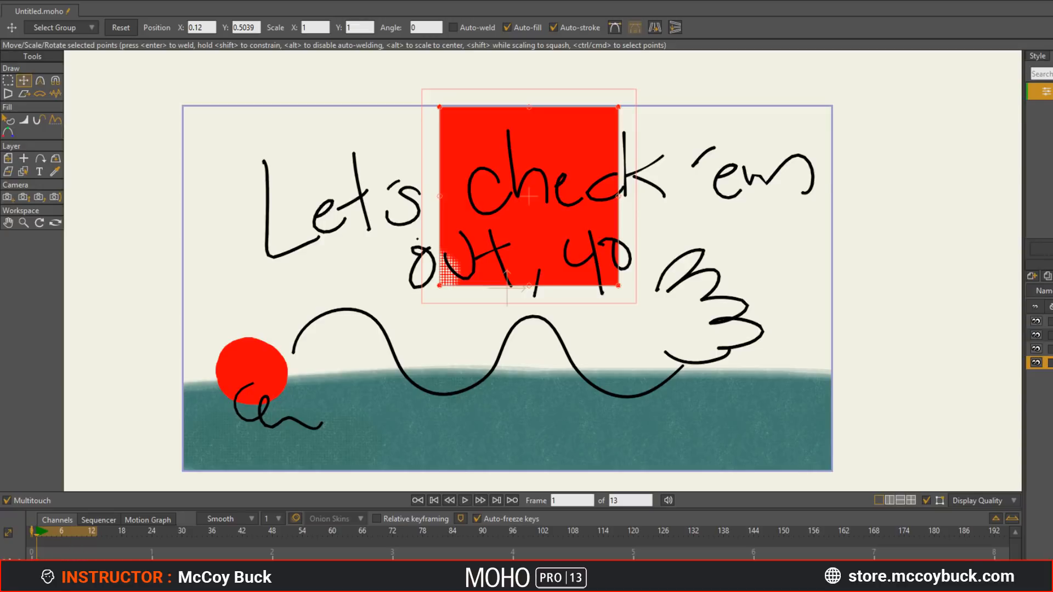
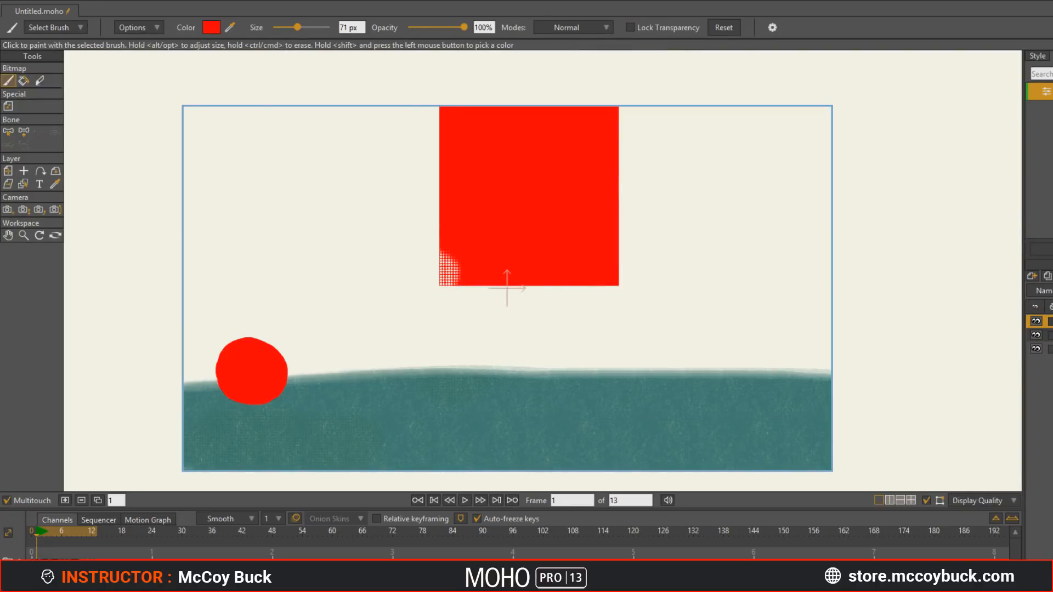
Step: Delete the vector layer containing the red square
click(1043, 349)
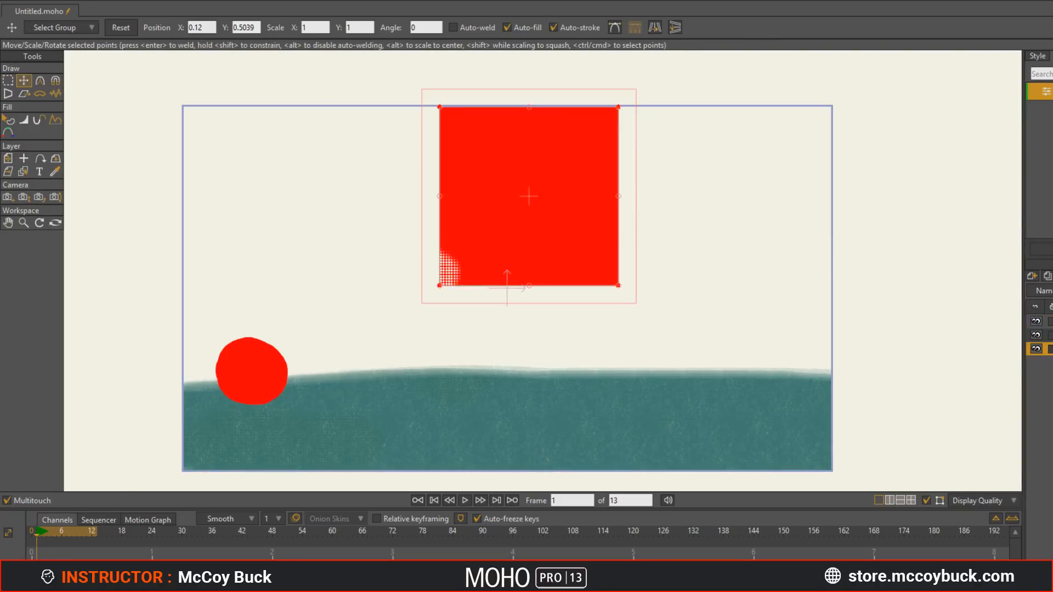
key(Delete)
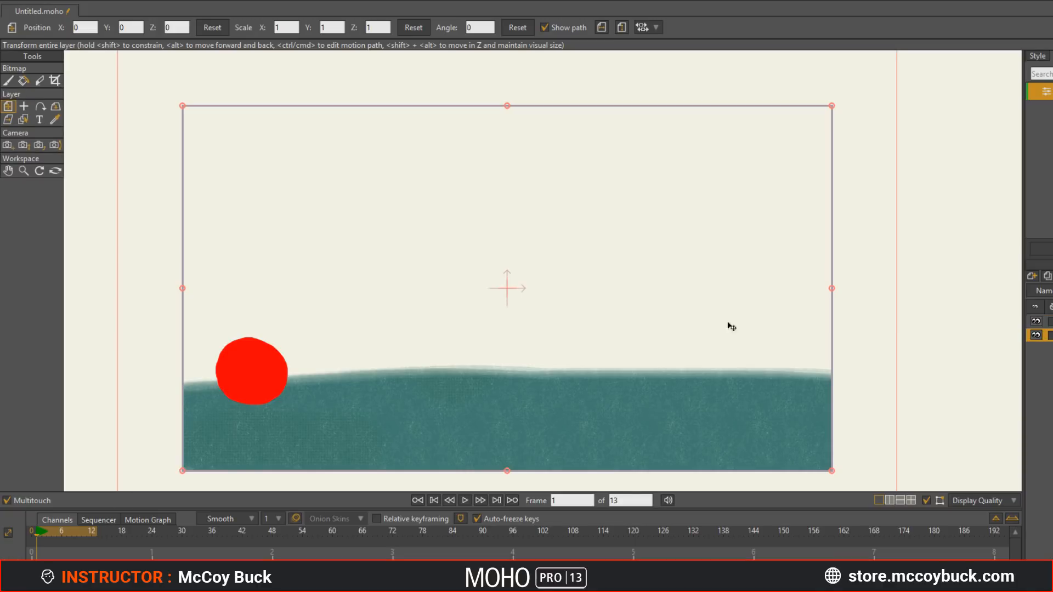
Step: Select the Ball bounce layer, play the animation and stop on frame 2
click(1047, 322)
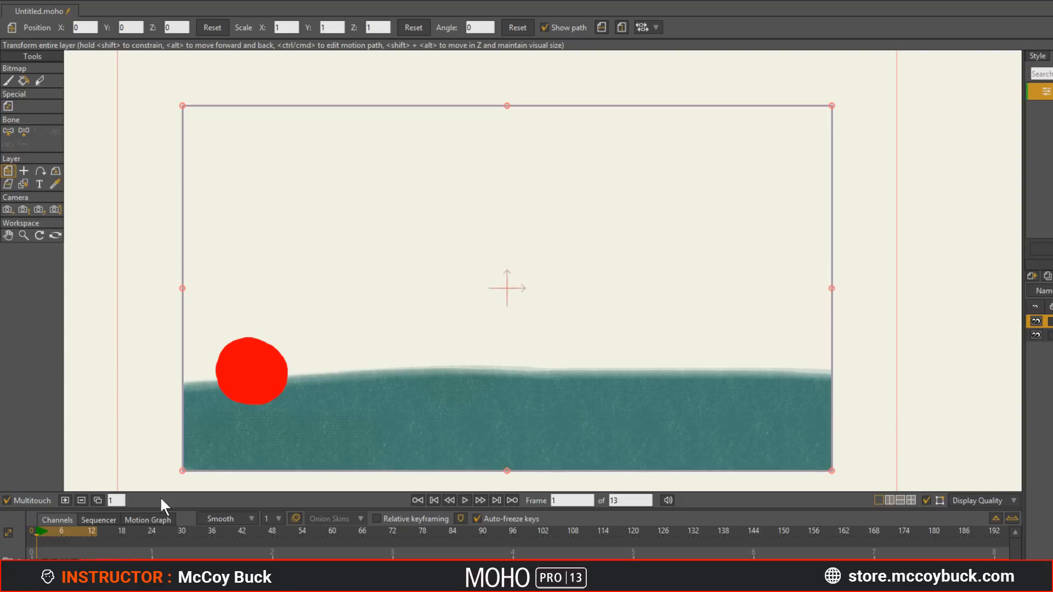
click(465, 501)
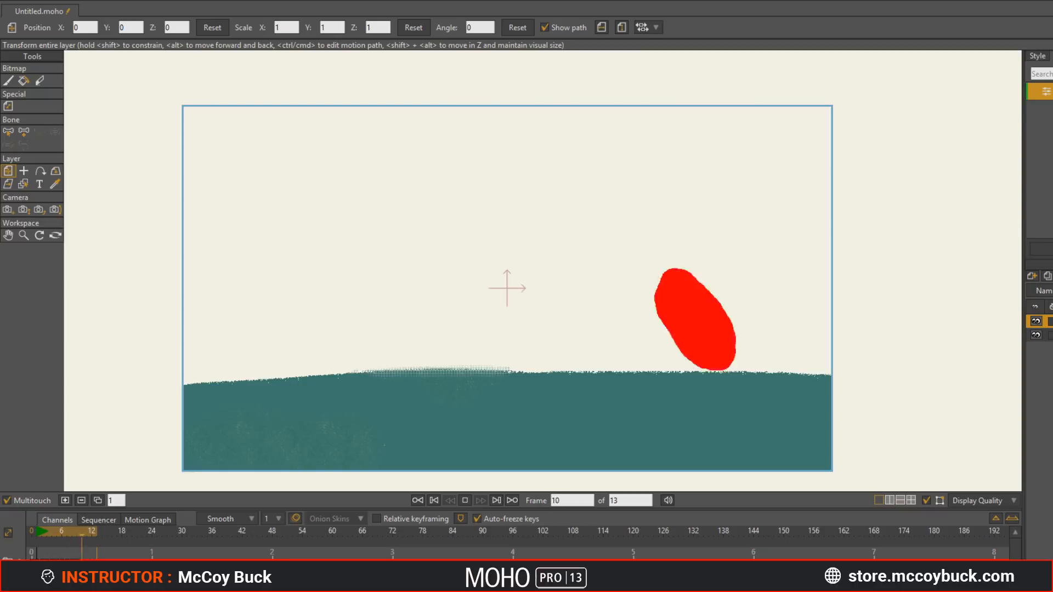
click(42, 537)
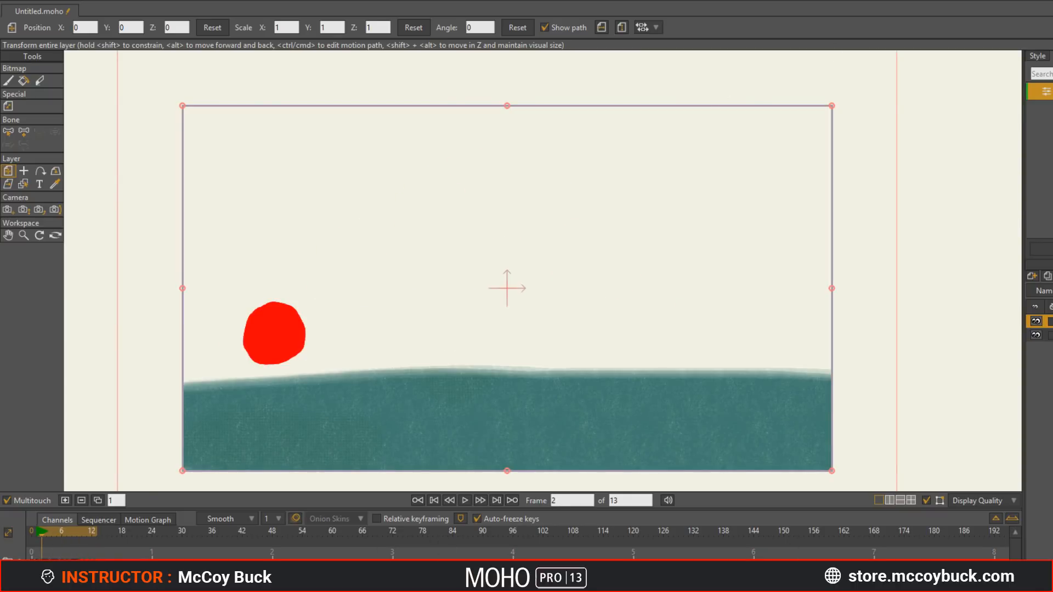
Step: Widen the side panel area and create a new action named "An action" for the Ball bounce layer
drag(1024, 209, 898, 230)
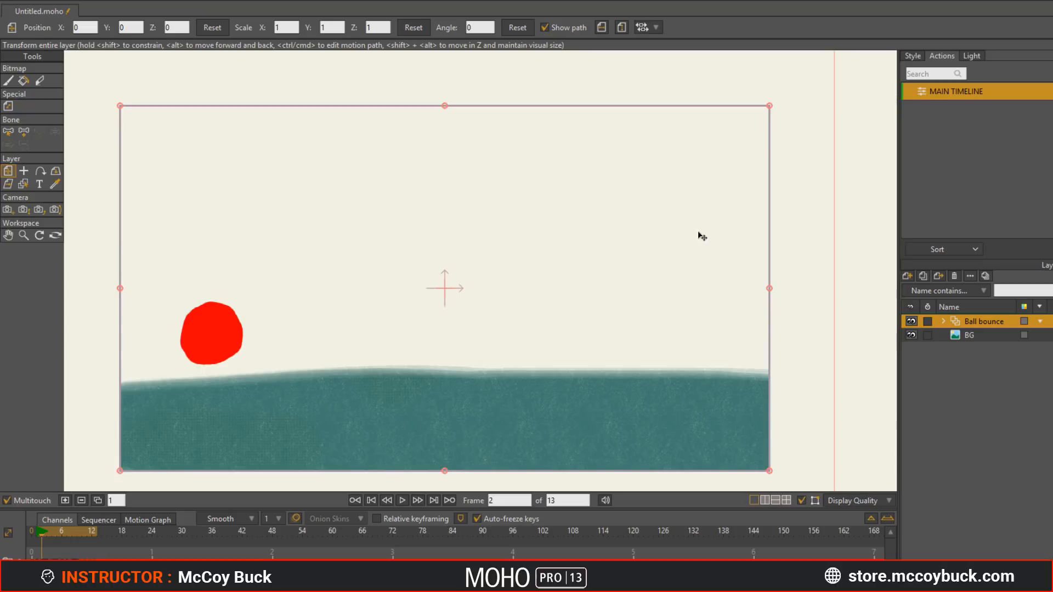
click(914, 56)
click(943, 56)
click(1052, 74)
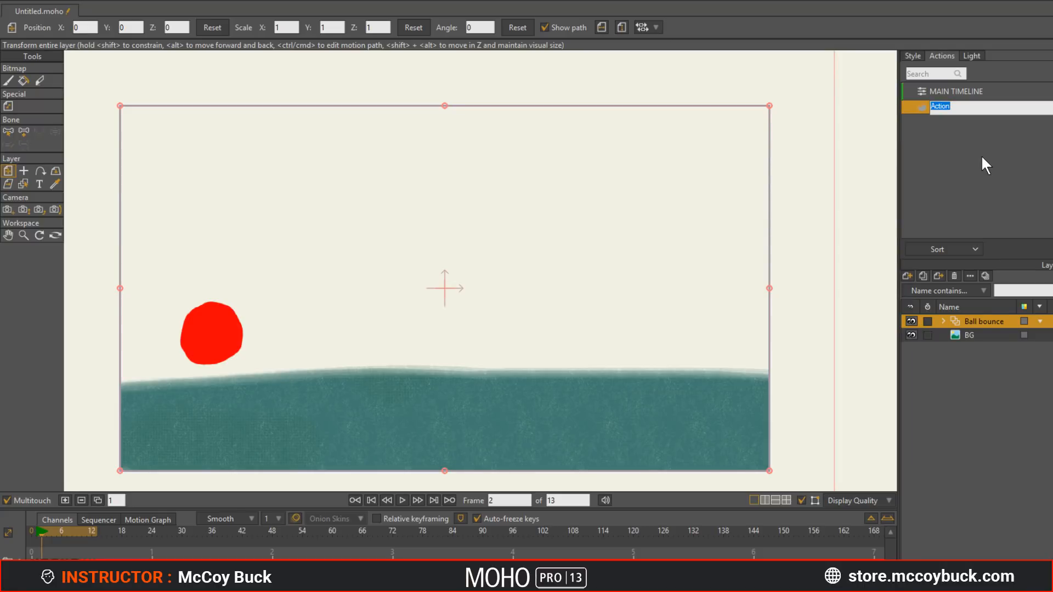
text(An action)
key(Return)
Step: Add two more actions named "Running" and "Dancing"
click(1052, 74)
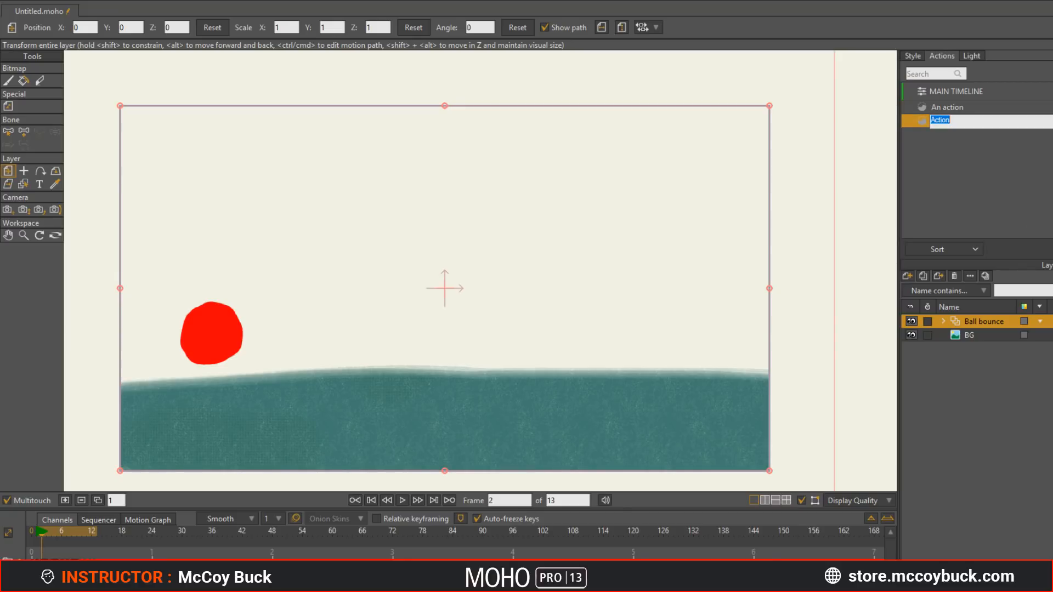
text(Aar)
key(BackSpace)
key(BackSpace)
text(E)
key(BackSpace)
text(Running)
key(Return)
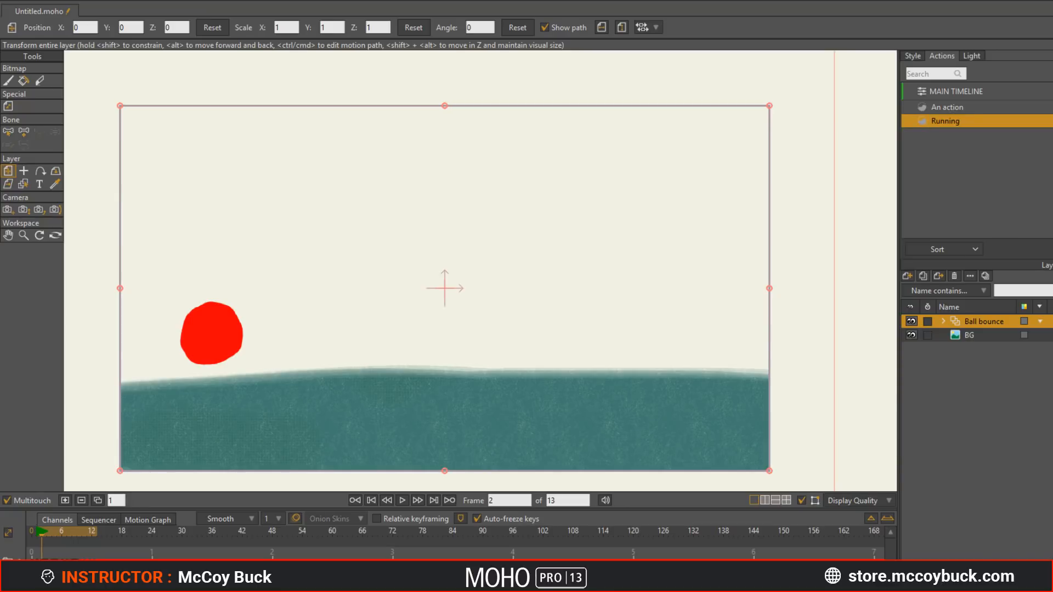
text(Dancing)
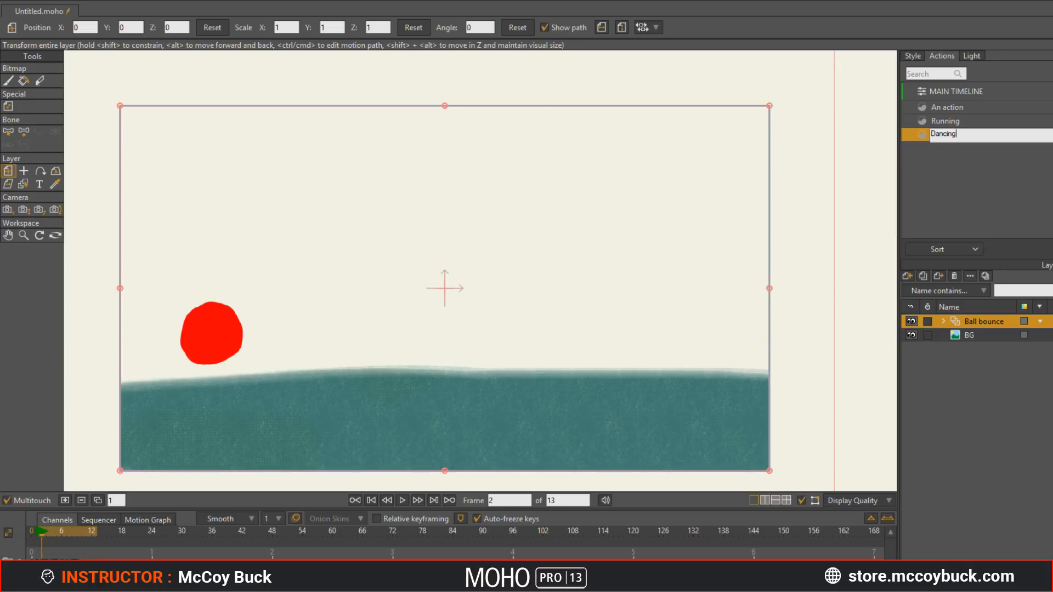
key(Return)
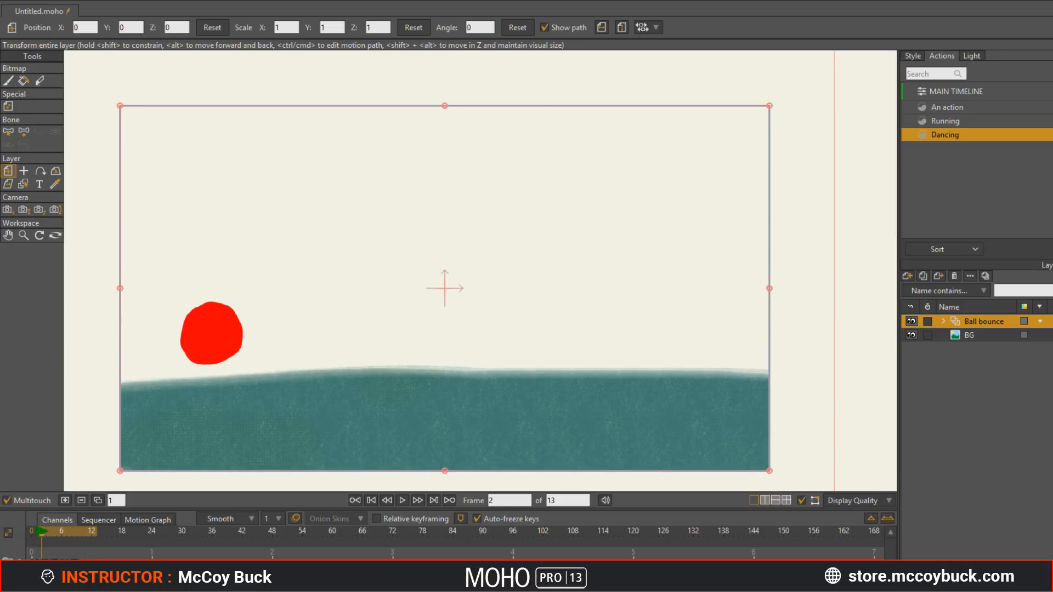
Step: Create an action group and name it "Movement"
click(1052, 74)
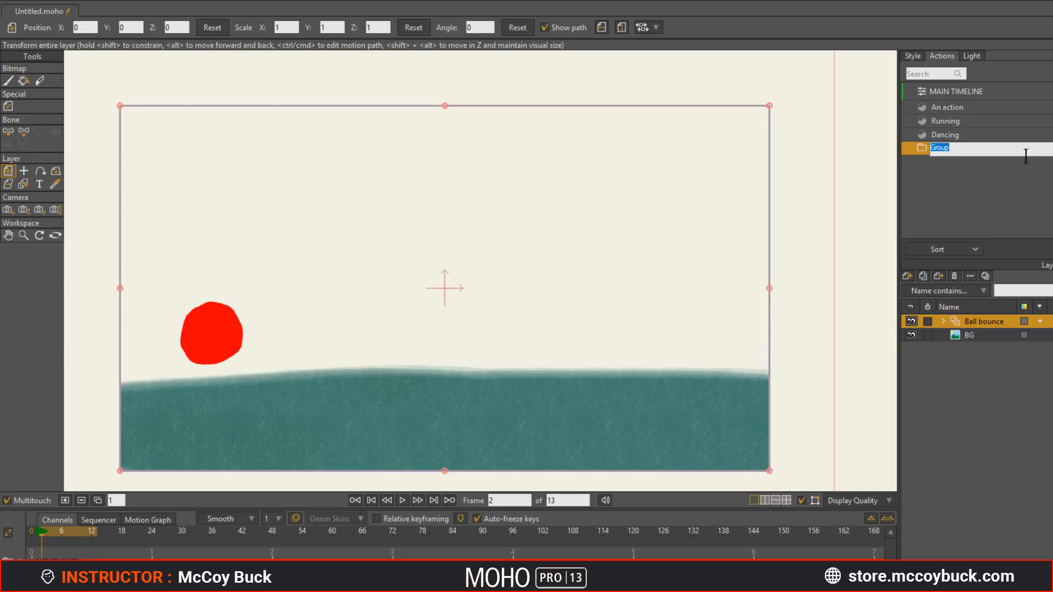
click(934, 177)
click(954, 149)
double_click(948, 147)
text(Movement)
key(Return)
Step: Select the Running and Dancing actions together
click(946, 135)
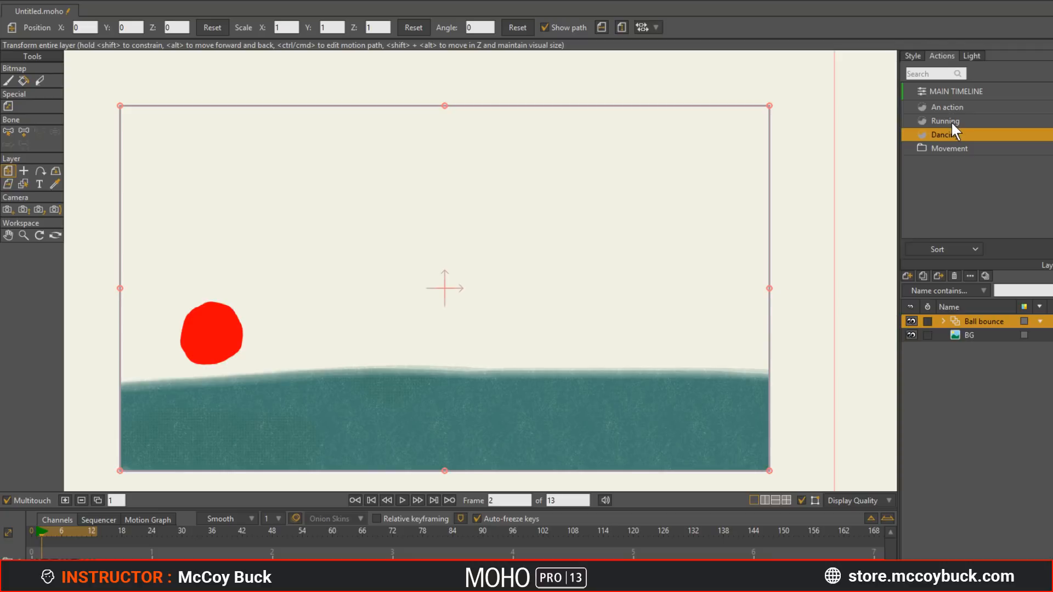
shift+click(953, 122)
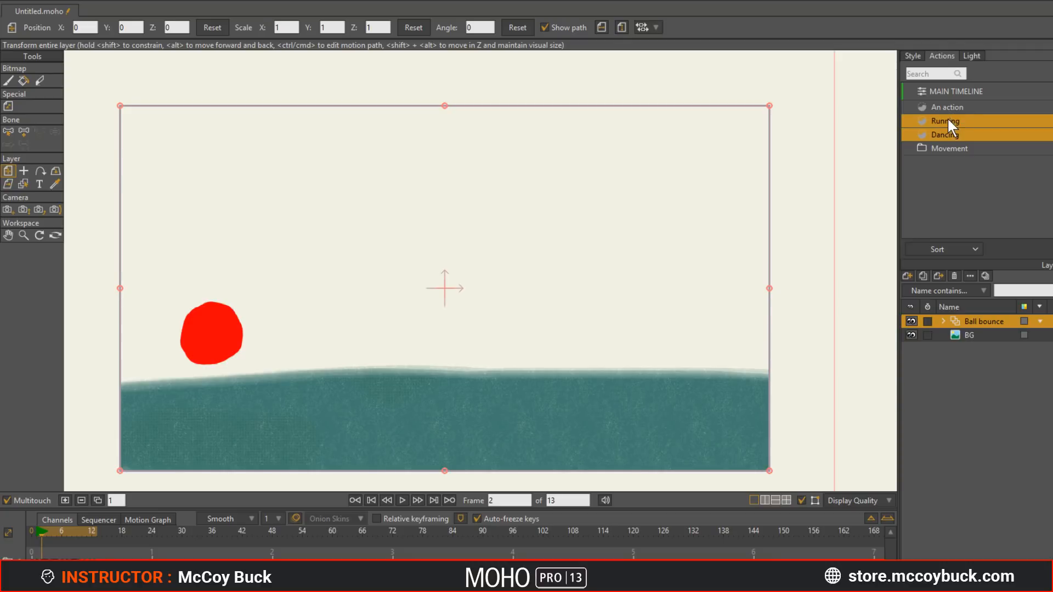
click(950, 108)
click(945, 123)
shift+click(943, 133)
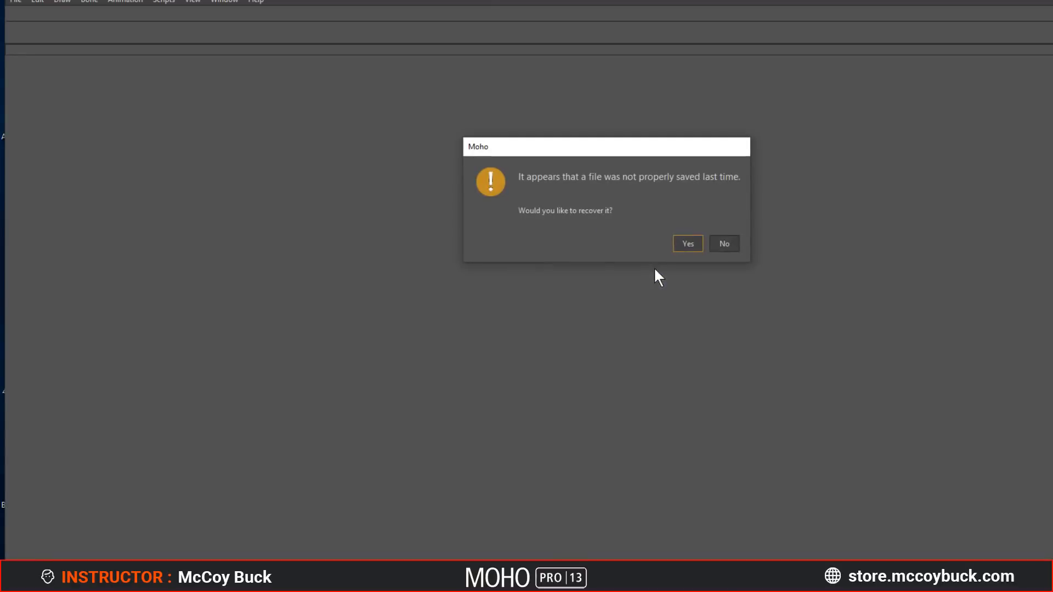
Step: Recover the improperly saved file, scrub the bouncing ball to frame 6 and show the list of actions
click(692, 244)
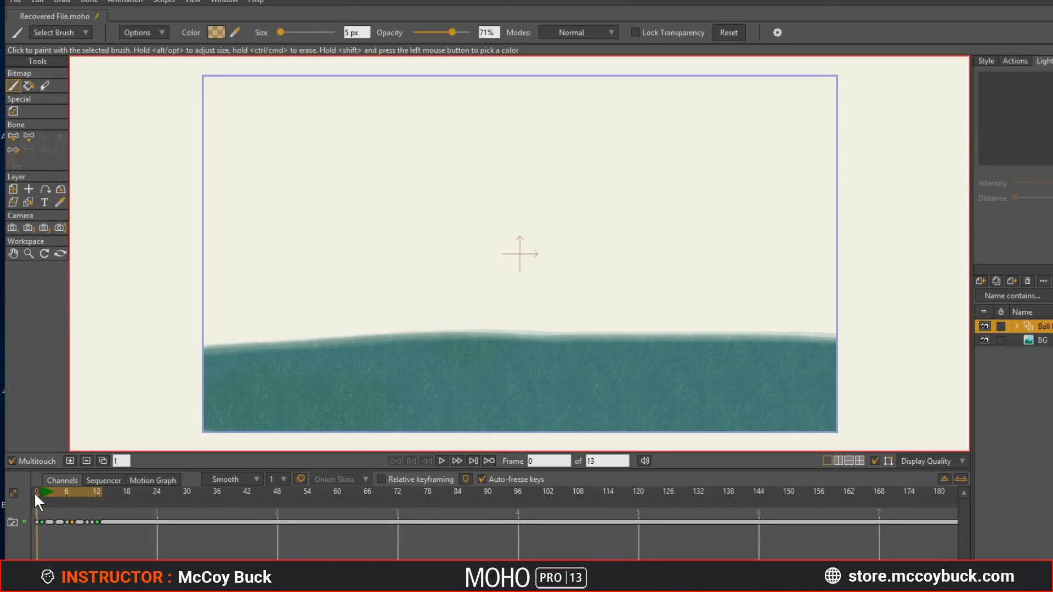
drag(34, 492, 67, 492)
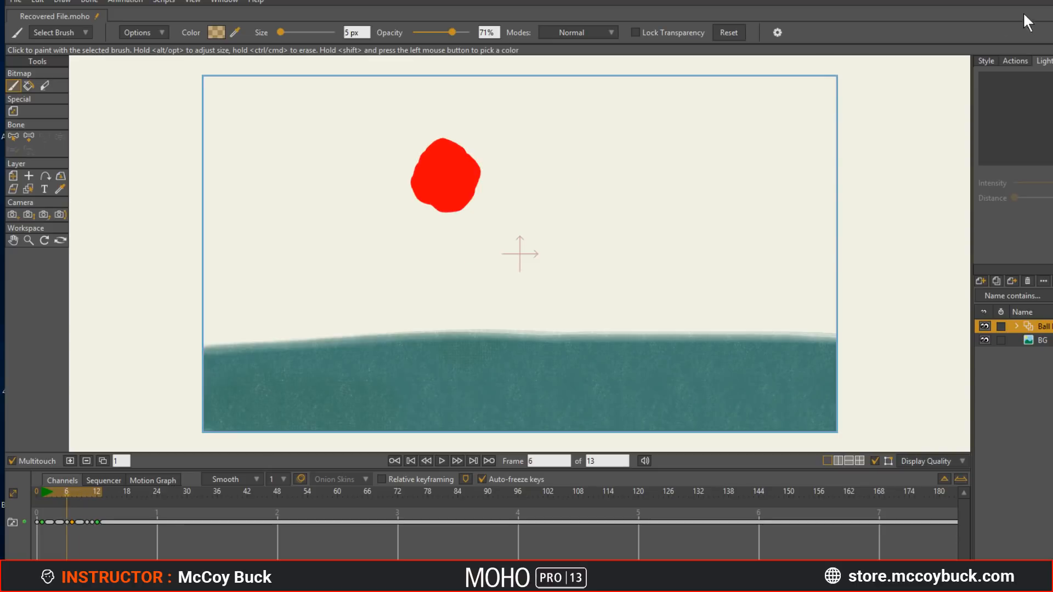
click(1015, 61)
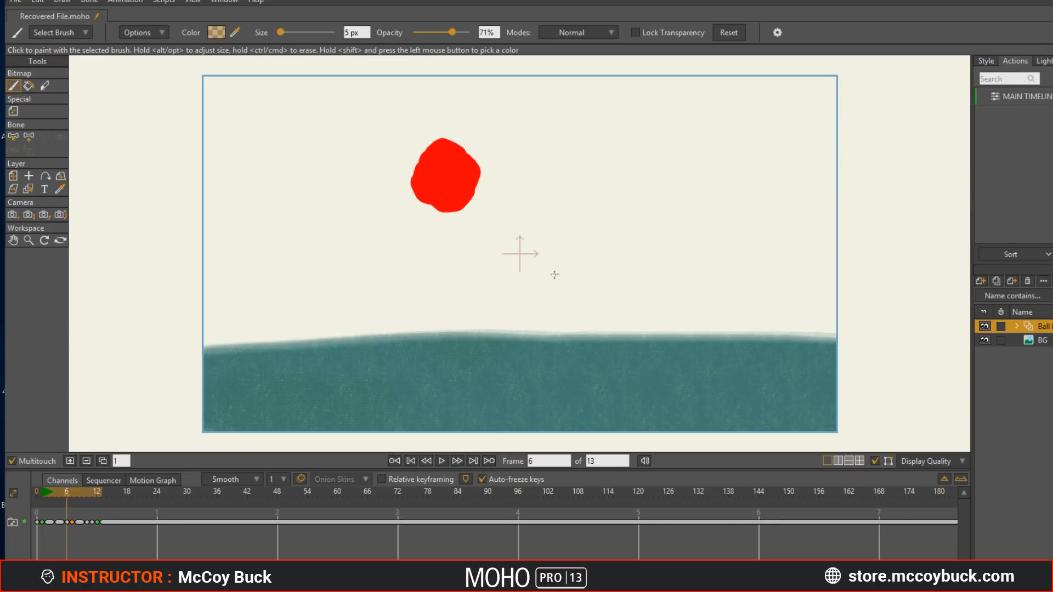
Step: Add three new actions to the actions list, keeping their default names
click(1052, 79)
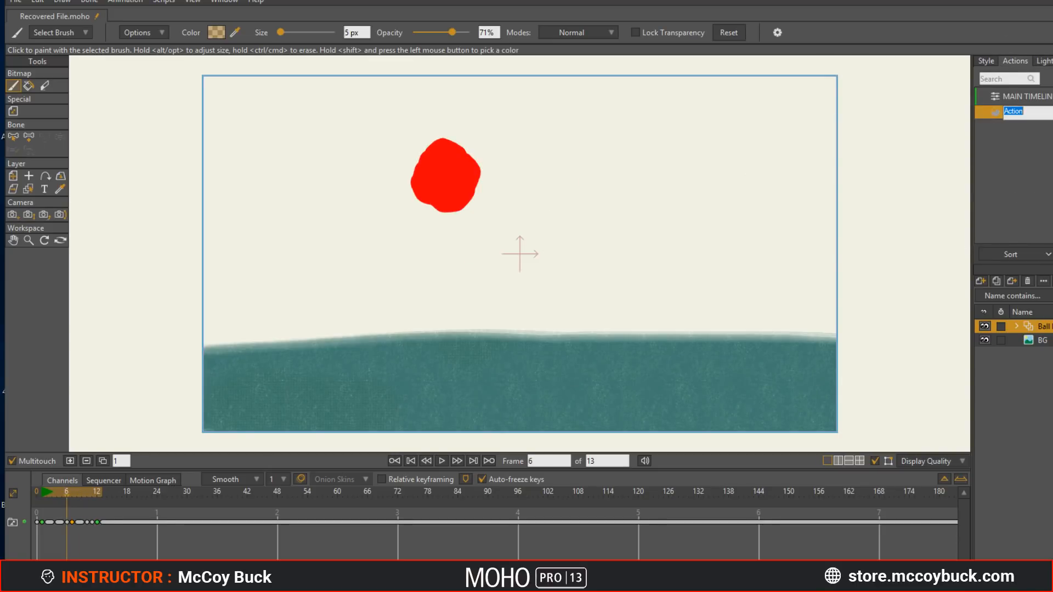
click(1052, 79)
click(1052, 79)
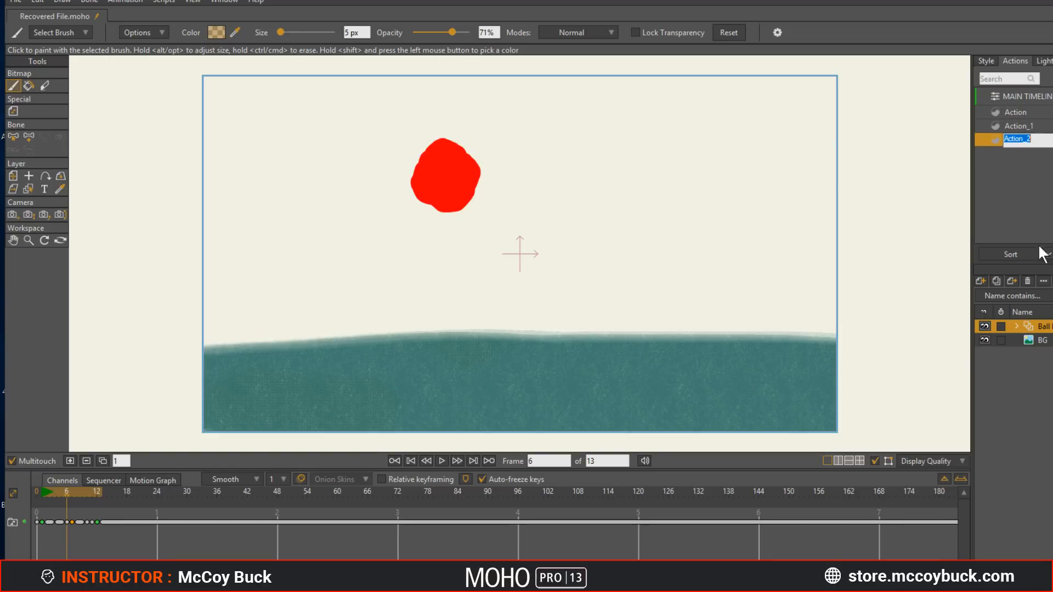
key(Return)
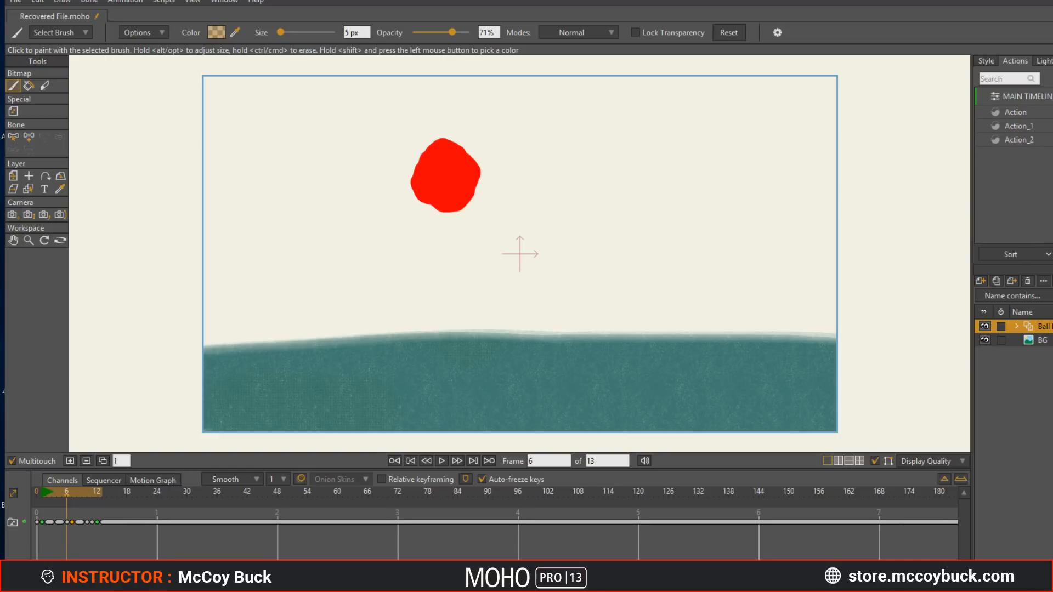
Step: Create an action group named "Movement" and place Action_1 and Action_2 inside it
click(1022, 137)
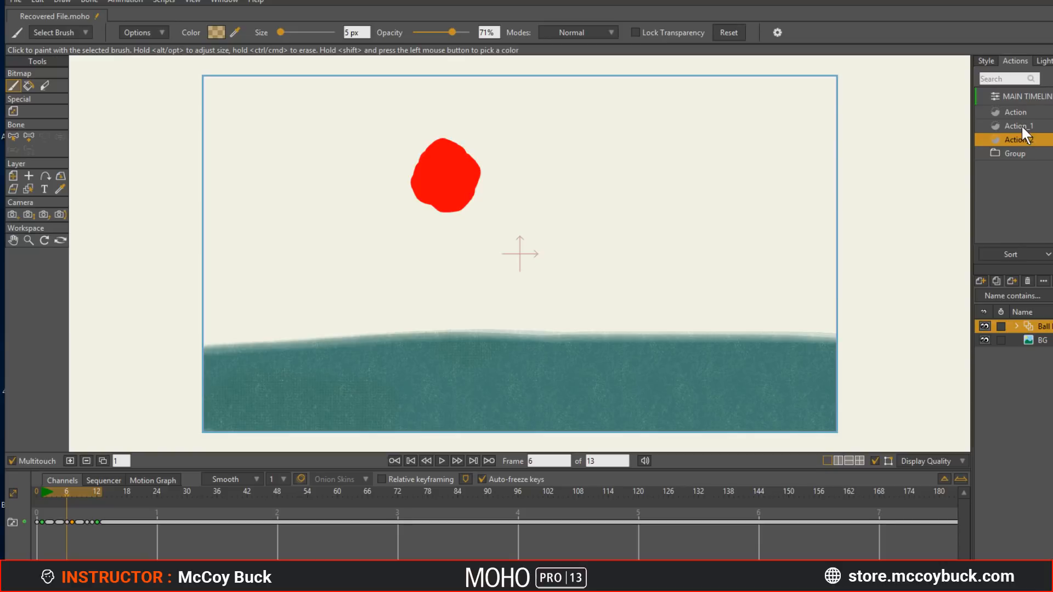
shift+click(1021, 125)
drag(1012, 123, 1016, 151)
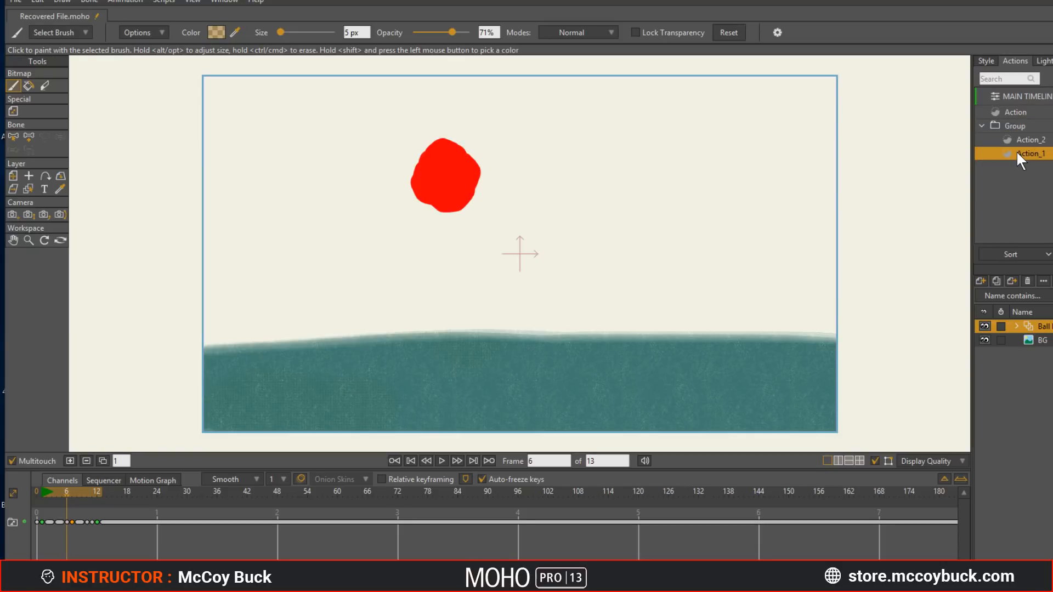
click(995, 125)
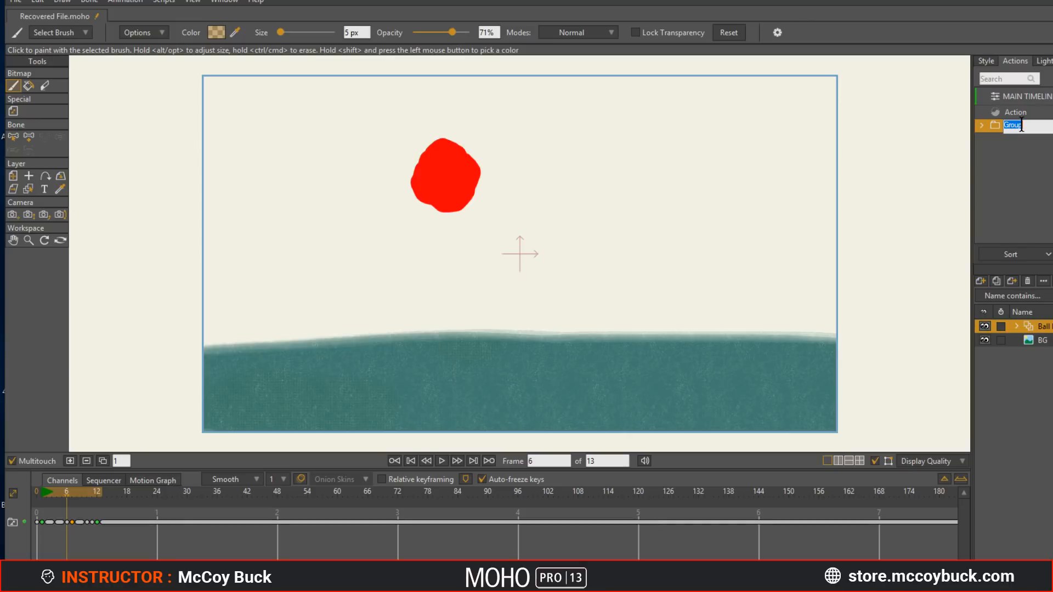
text(Movement)
key(Return)
Step: Sort the actions by First Created and give the Movement group the tag "dance"
click(1046, 255)
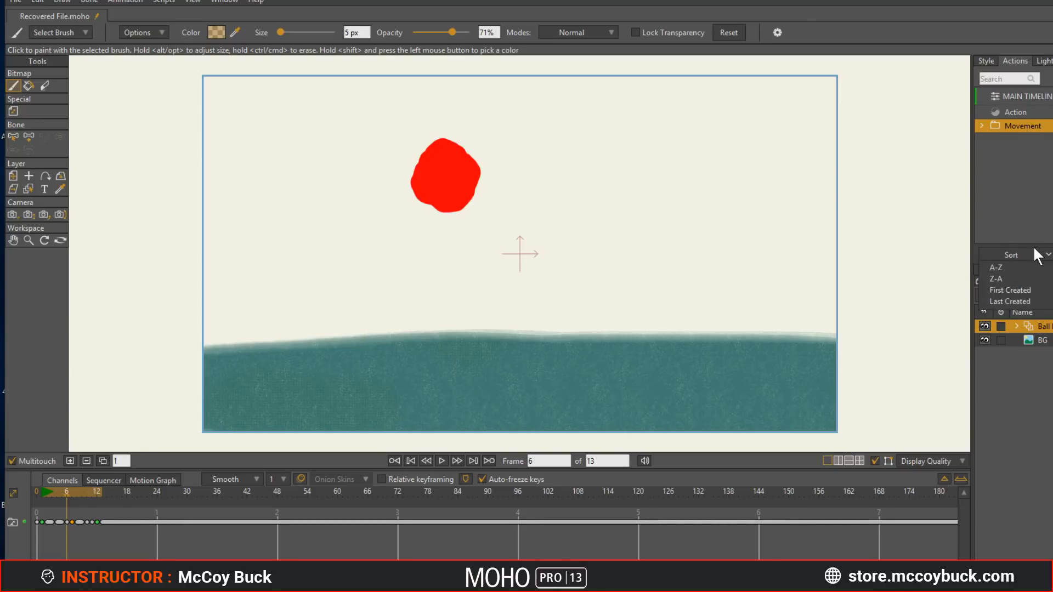
click(1026, 289)
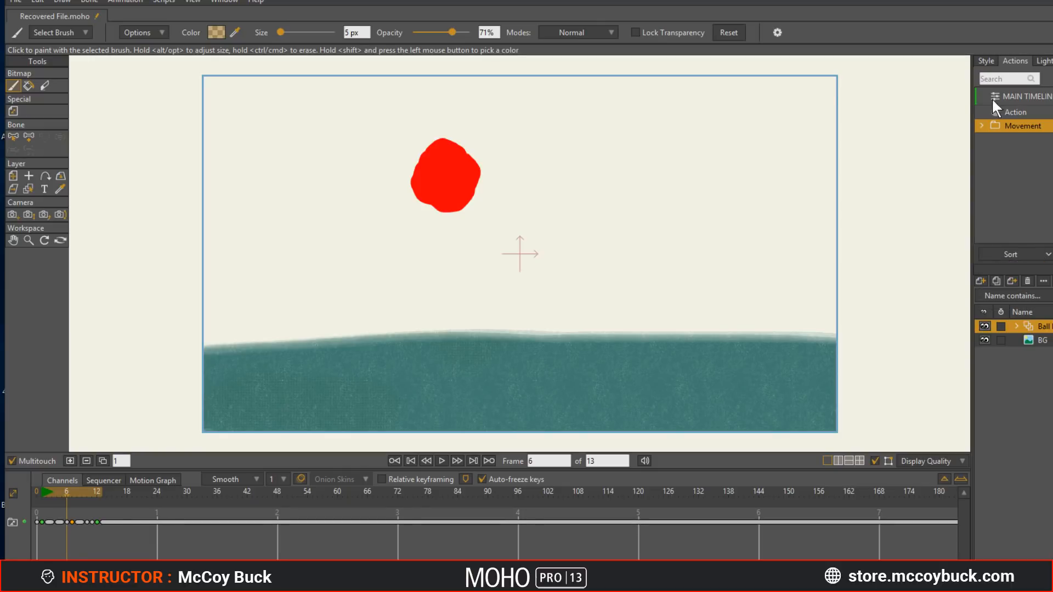
right_click(1011, 133)
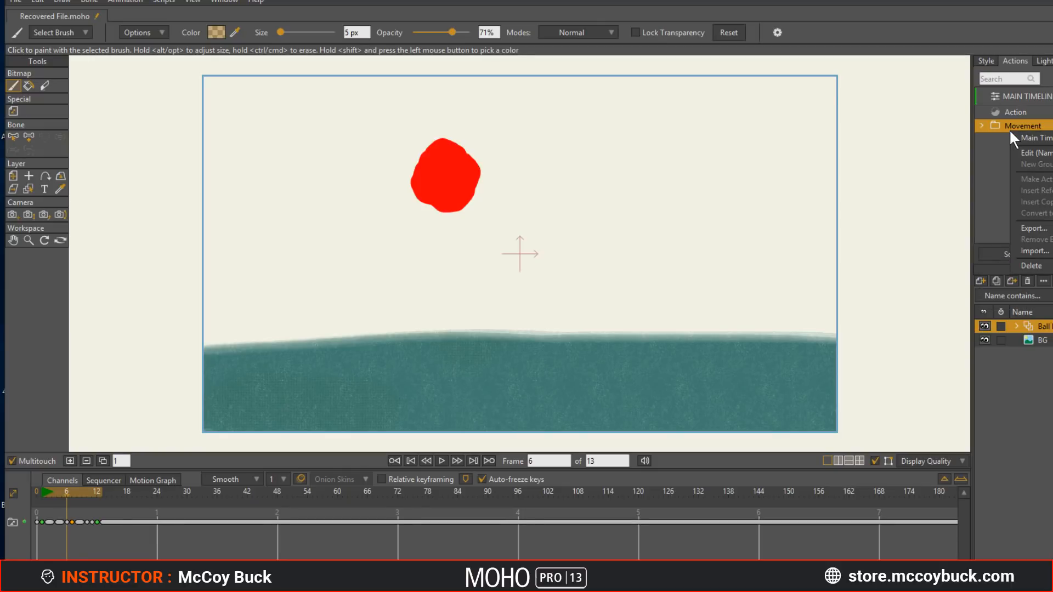
click(1028, 154)
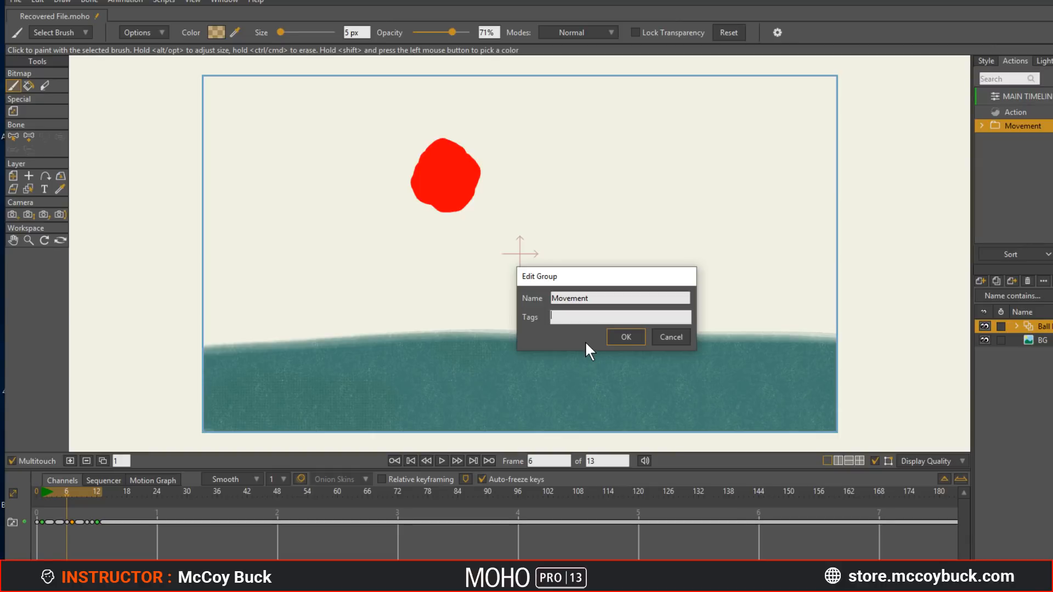
text(dance)
click(628, 338)
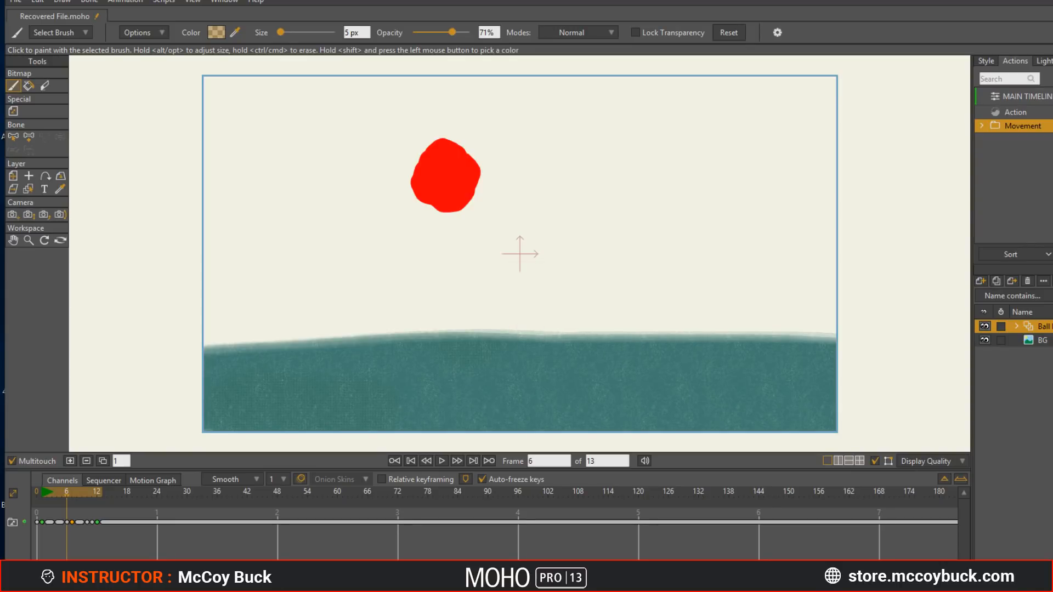
Step: Search the actions list for "dance"
click(1016, 78)
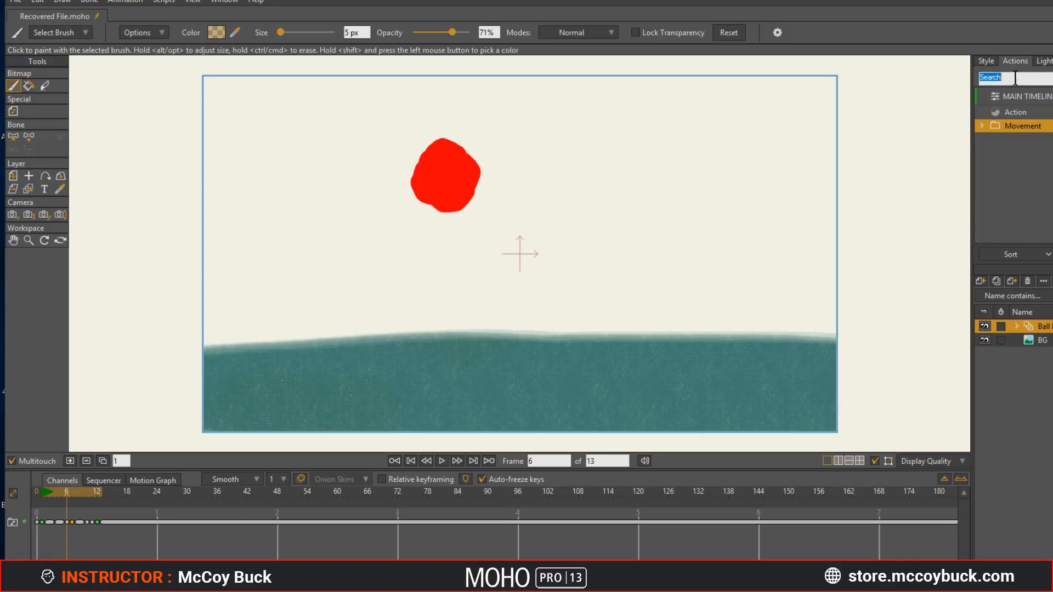
text(dance)
key(Return)
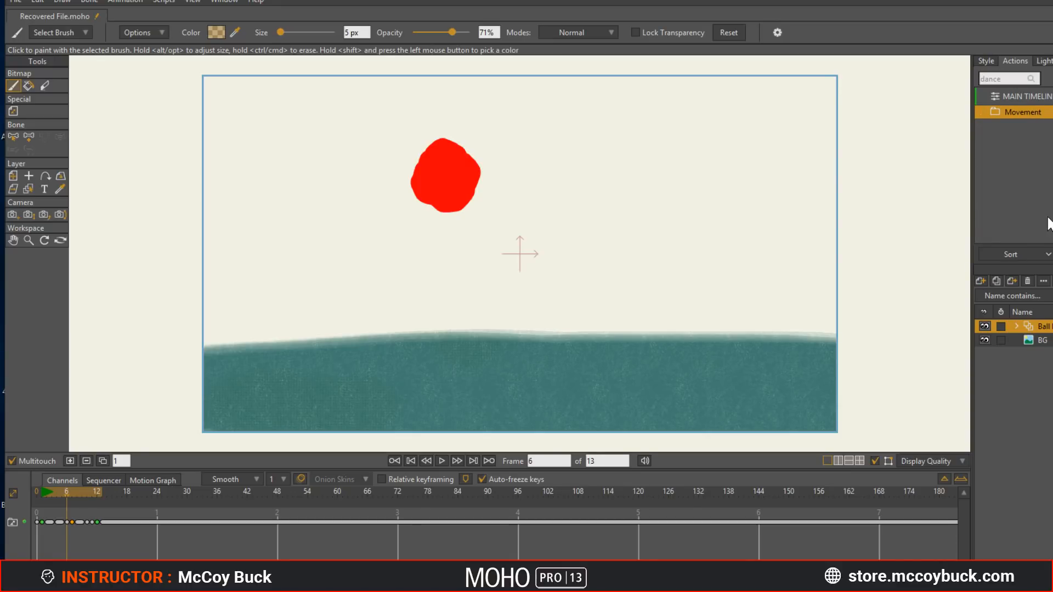
click(1016, 78)
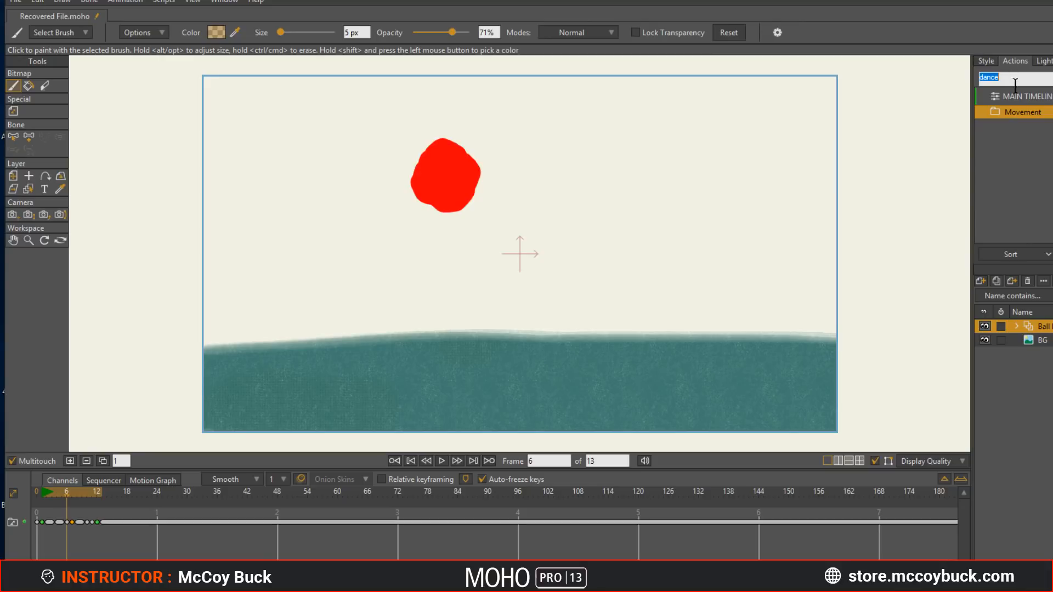
click(1019, 113)
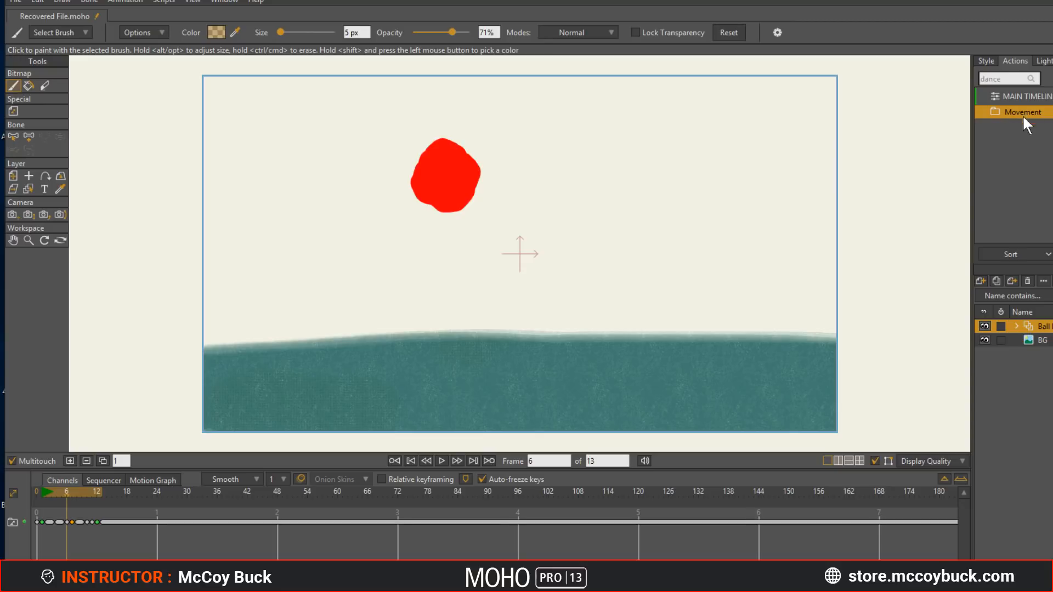
right_click(1002, 114)
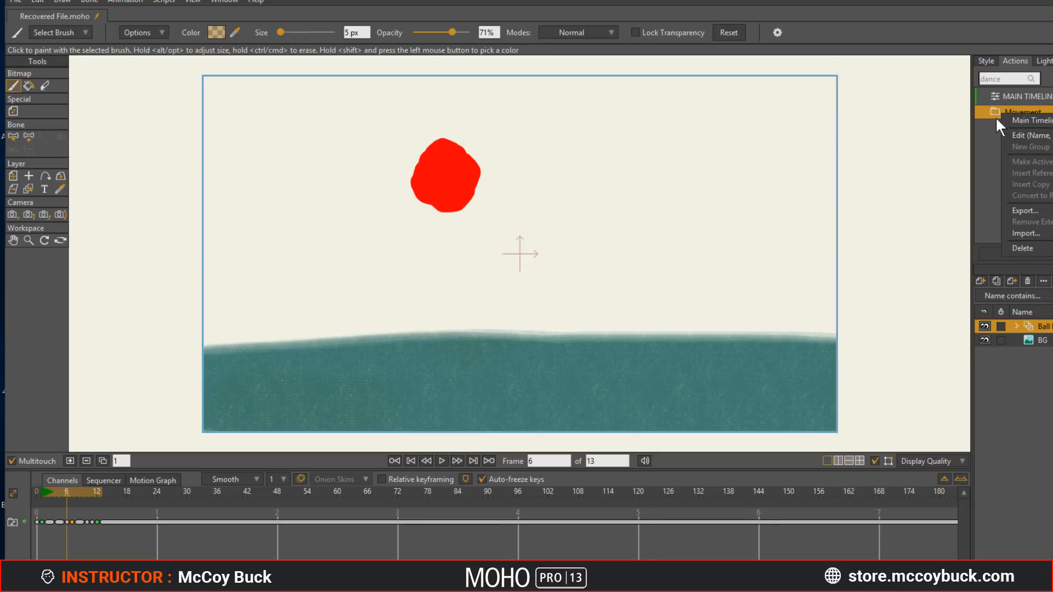
click(986, 144)
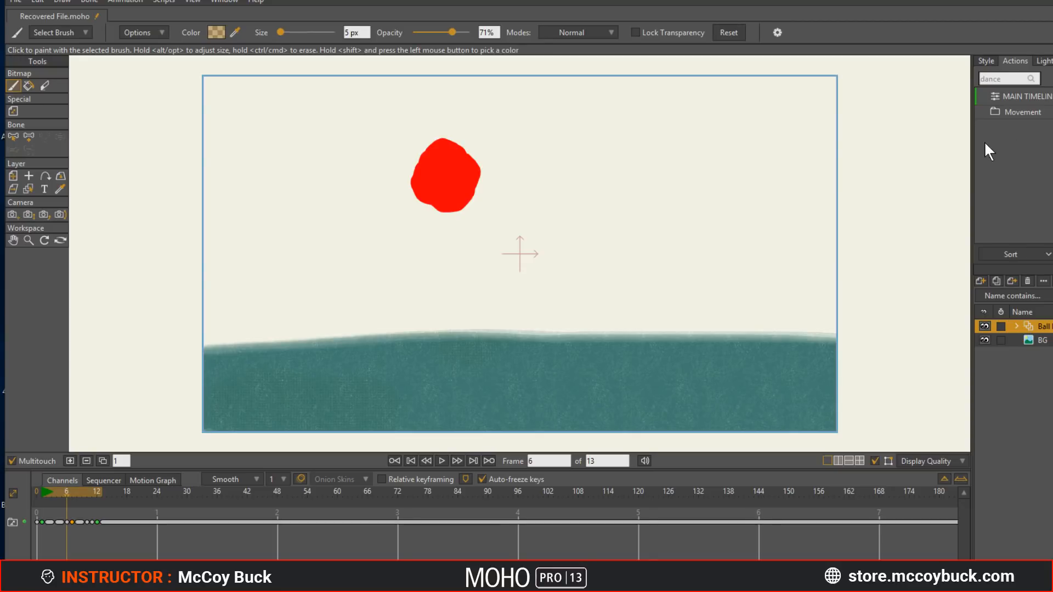
click(1009, 112)
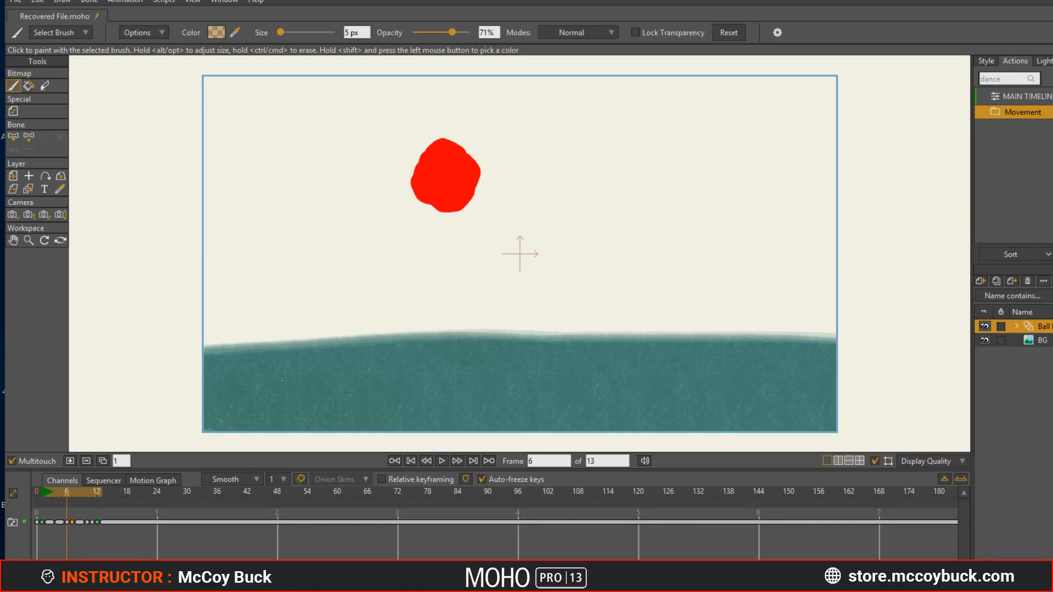
right_click(999, 115)
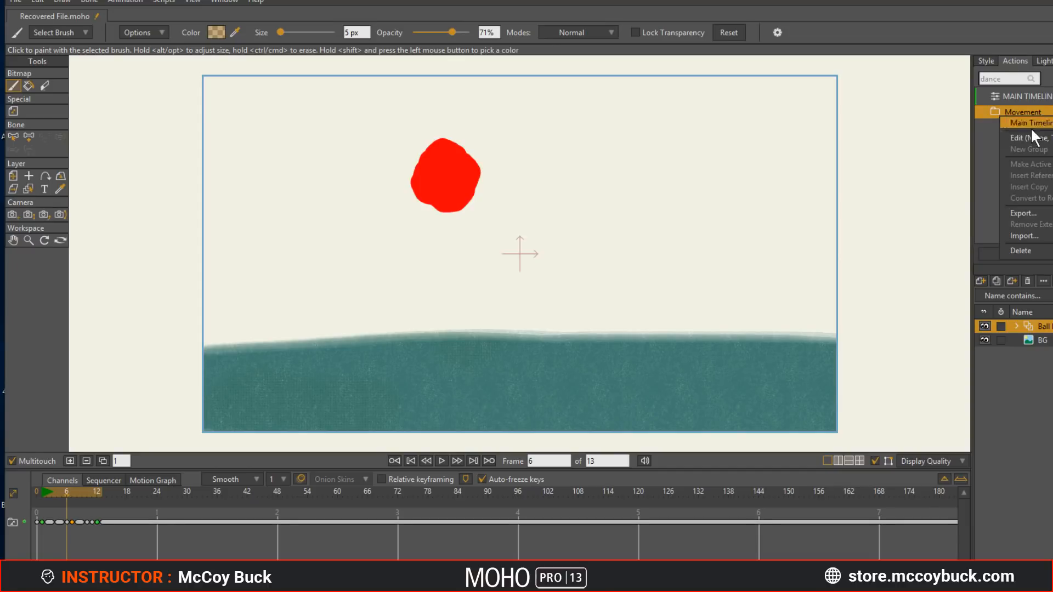
click(986, 186)
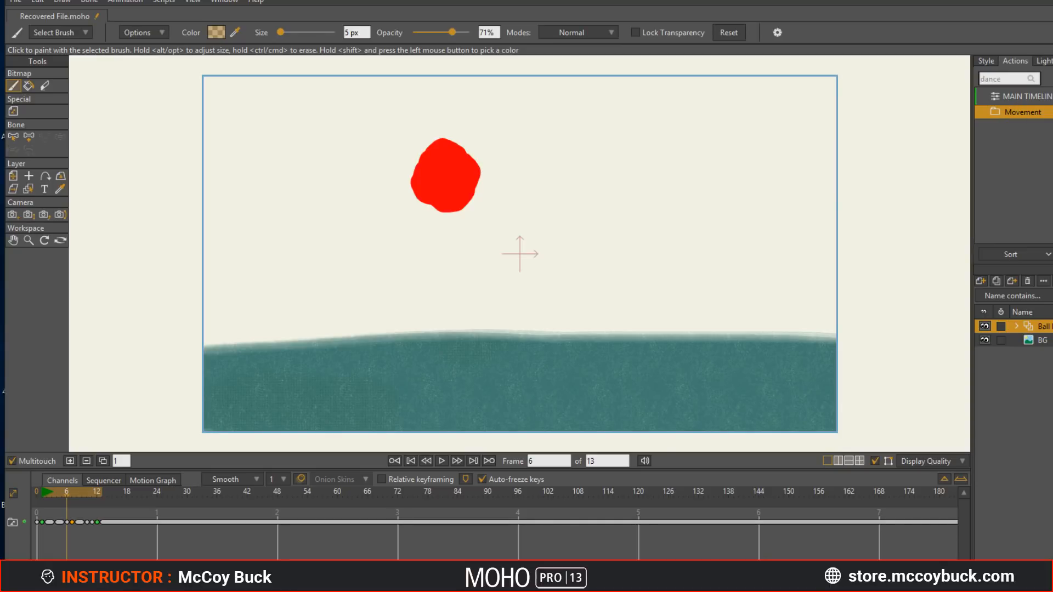
Step: Clear the search text from the actions list and check the contents of the Movement group
key(BackSpace)
key(BackSpace)
key(BackSpace)
key(BackSpace)
key(BackSpace)
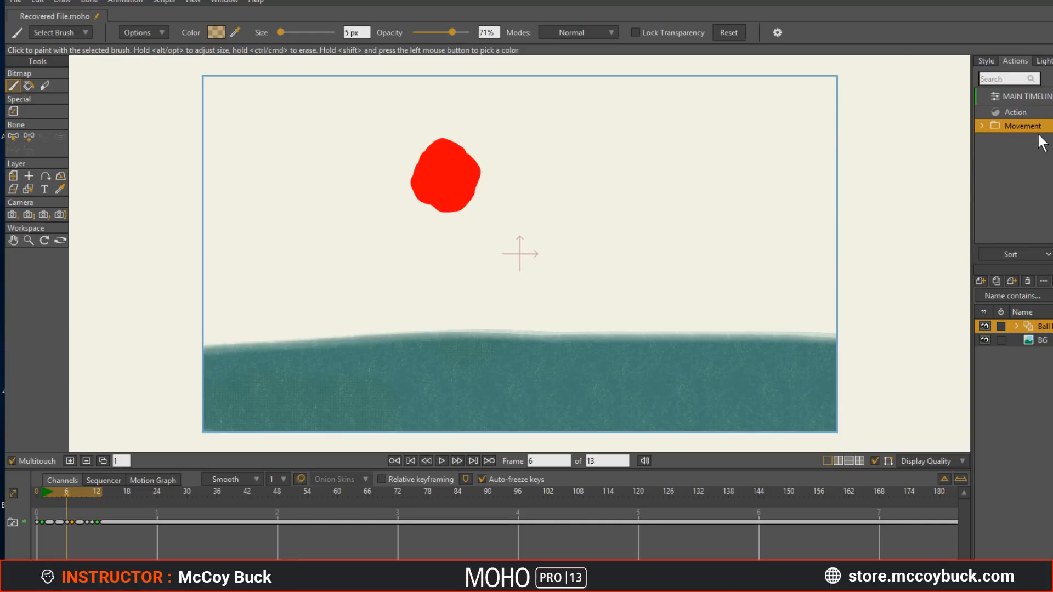
click(983, 125)
click(983, 126)
click(1012, 79)
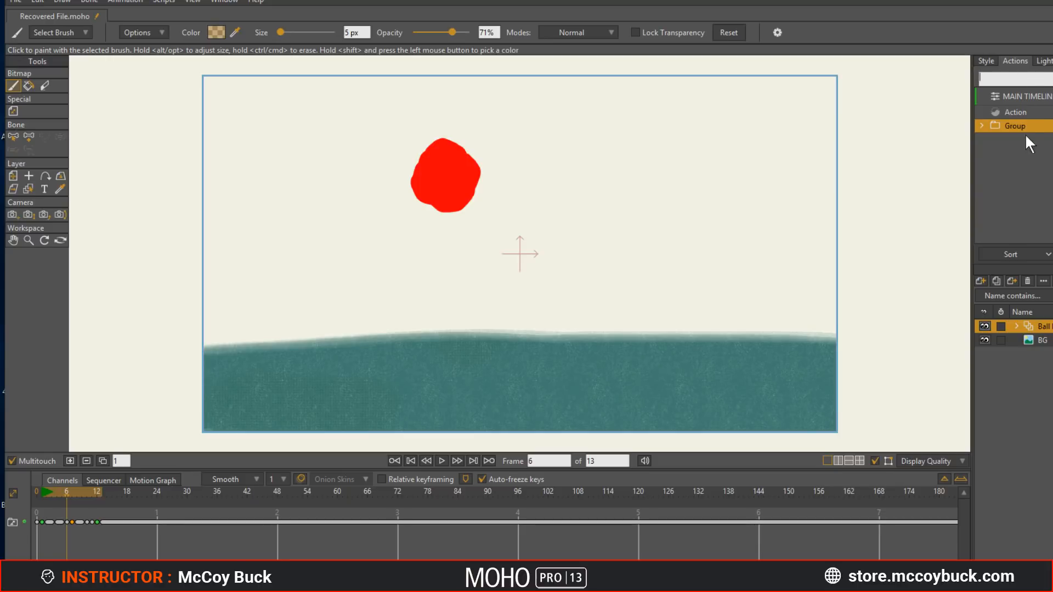
right_click(1011, 125)
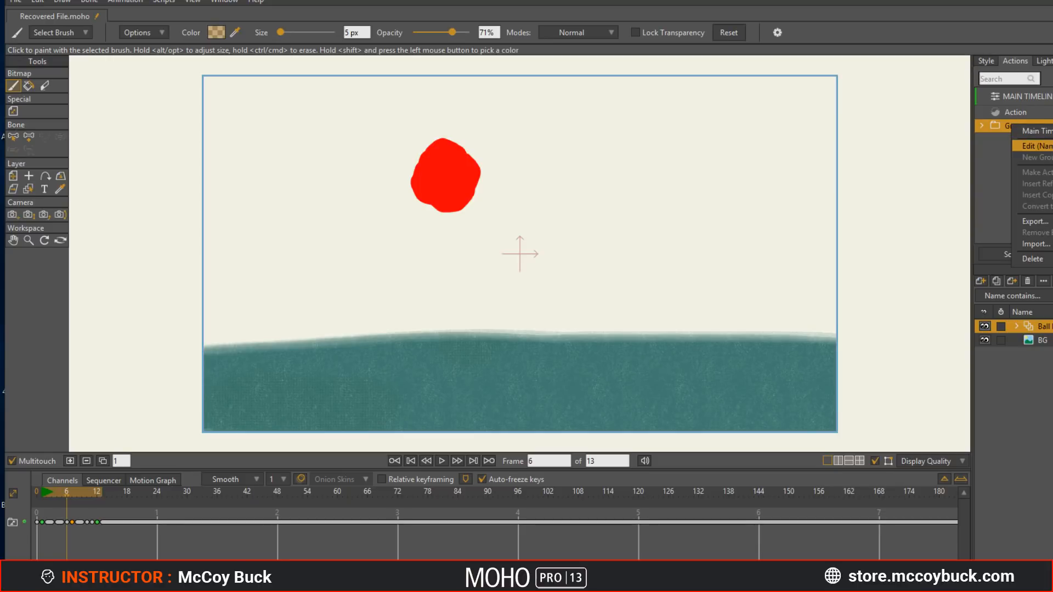
click(997, 157)
right_click(1007, 125)
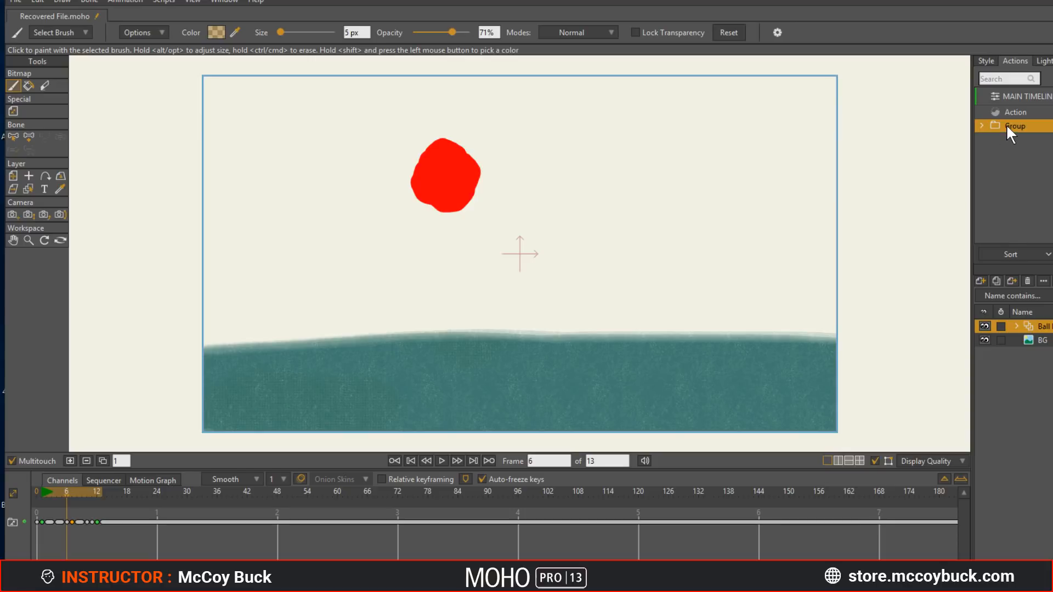
click(987, 202)
click(1012, 112)
click(1009, 126)
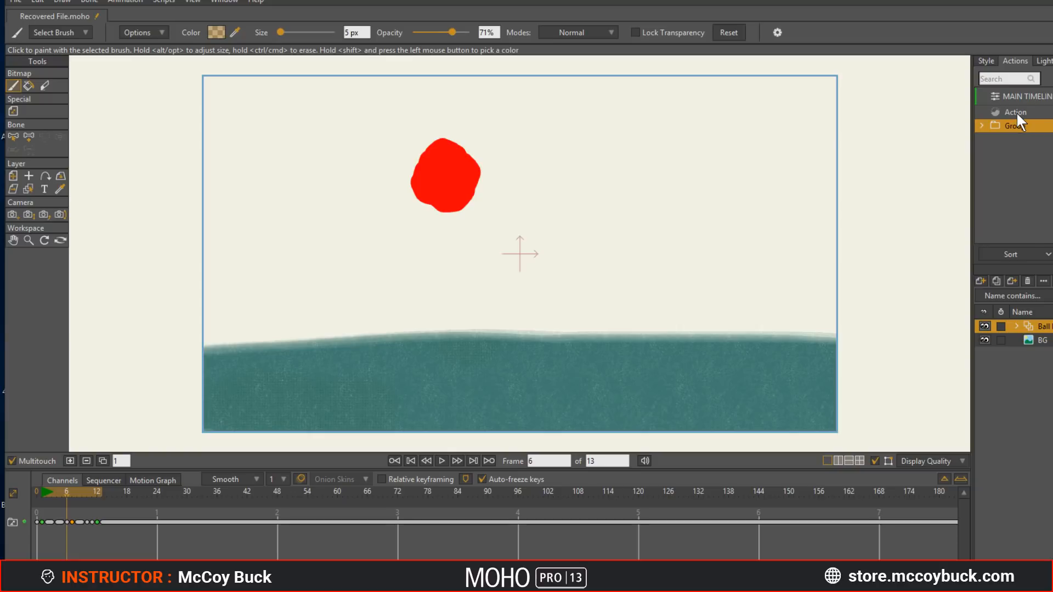
Step: Rename the action group holding Action_1 and Action_2 to "Eye"
click(982, 126)
double_click(1009, 124)
text(Eye)
key(Return)
click(982, 126)
Step: Add a second action group above the Eye group and name it "Arm"
click(1052, 79)
click(1007, 181)
drag(1008, 168, 1022, 114)
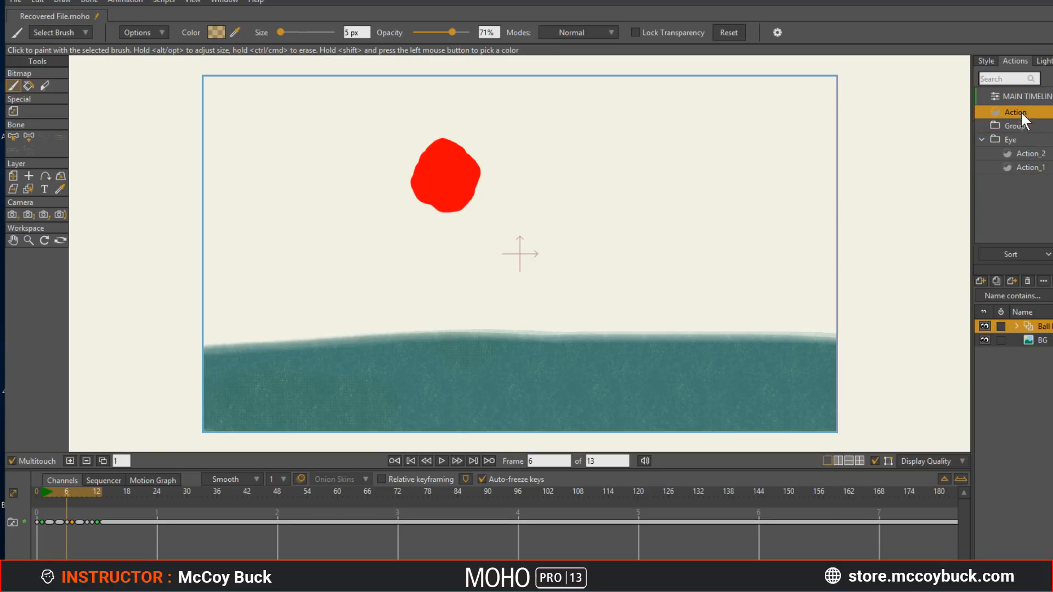
click(1016, 126)
double_click(1015, 126)
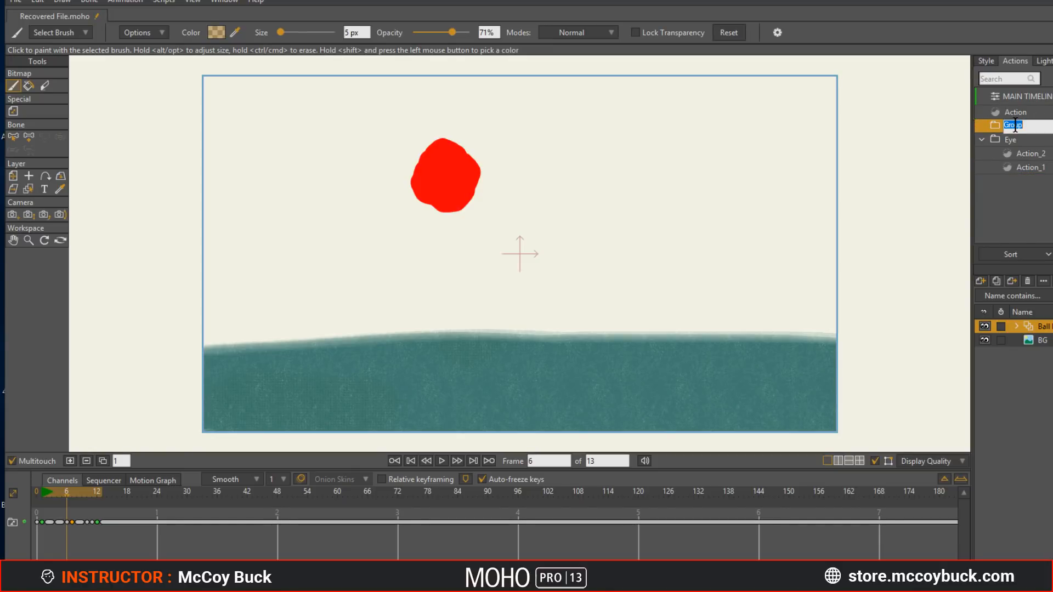
text(Arm)
key(Return)
Step: Move the remaining ungrouped action into the Arm group, then collapse and expand both groups to check them
drag(1011, 110, 1021, 127)
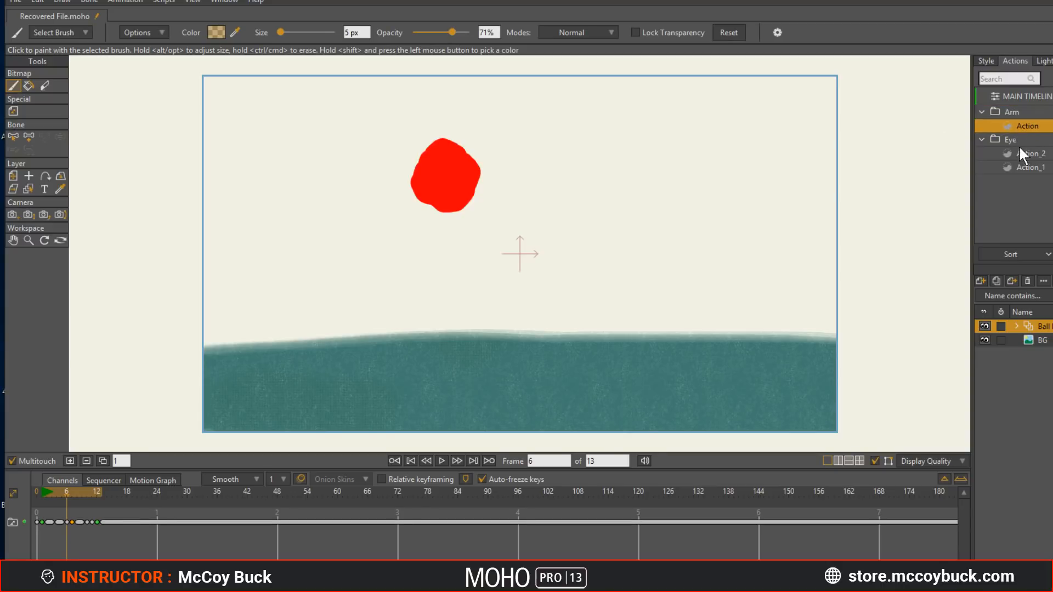
click(982, 112)
click(982, 126)
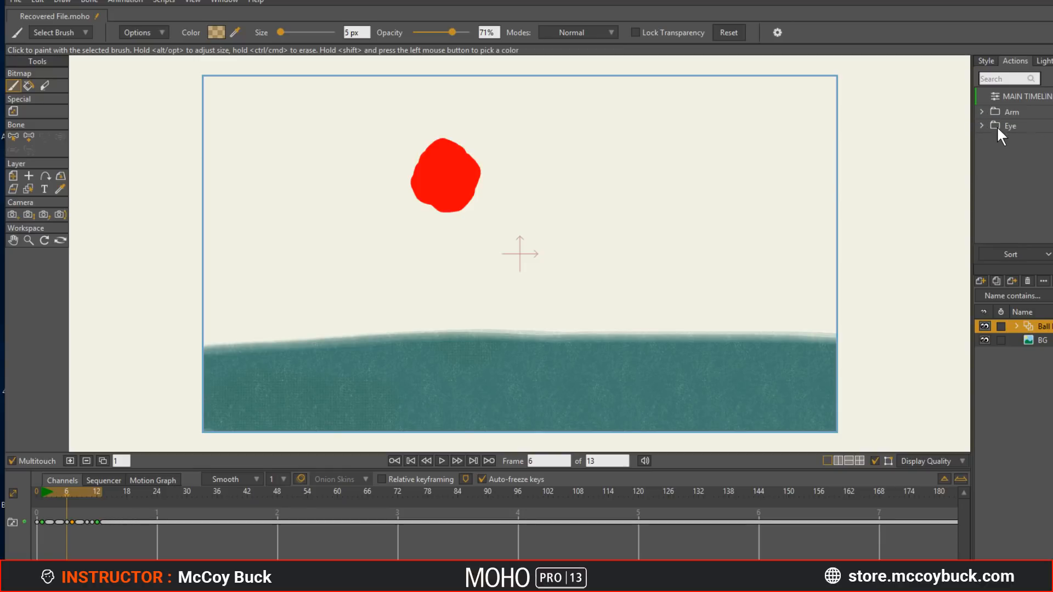
click(982, 126)
click(982, 112)
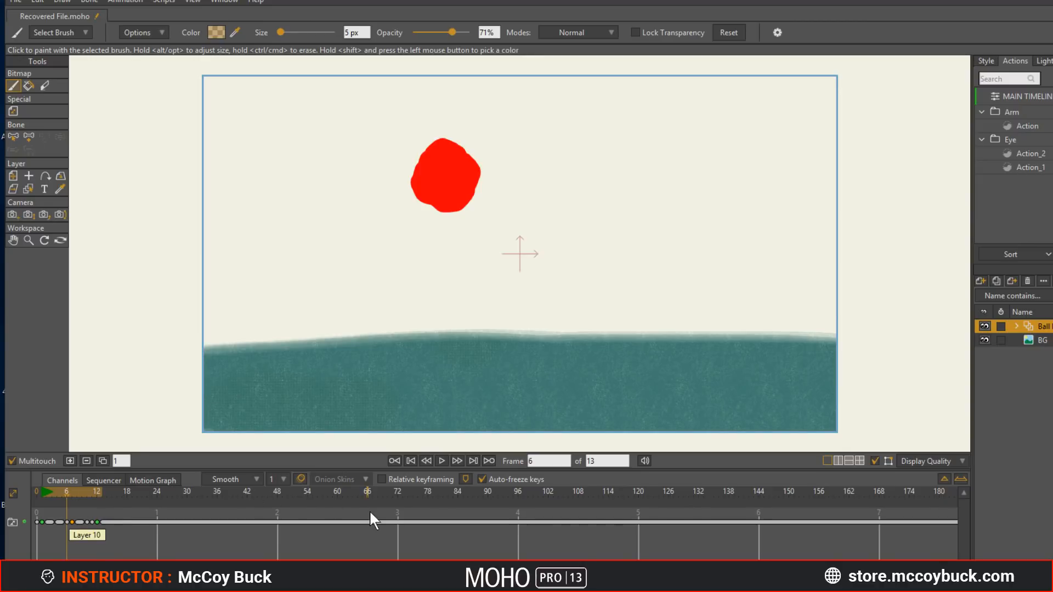
Step: Go to frame 83 and extend the animation's end to frame 97
click(454, 501)
key(super)
key(super)
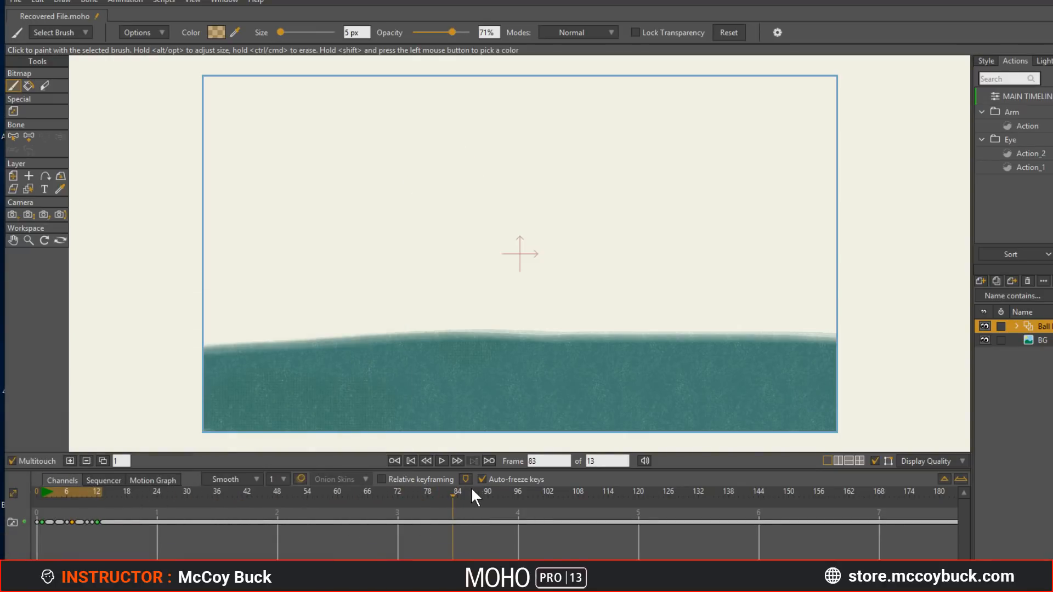
ctrl+click(522, 492)
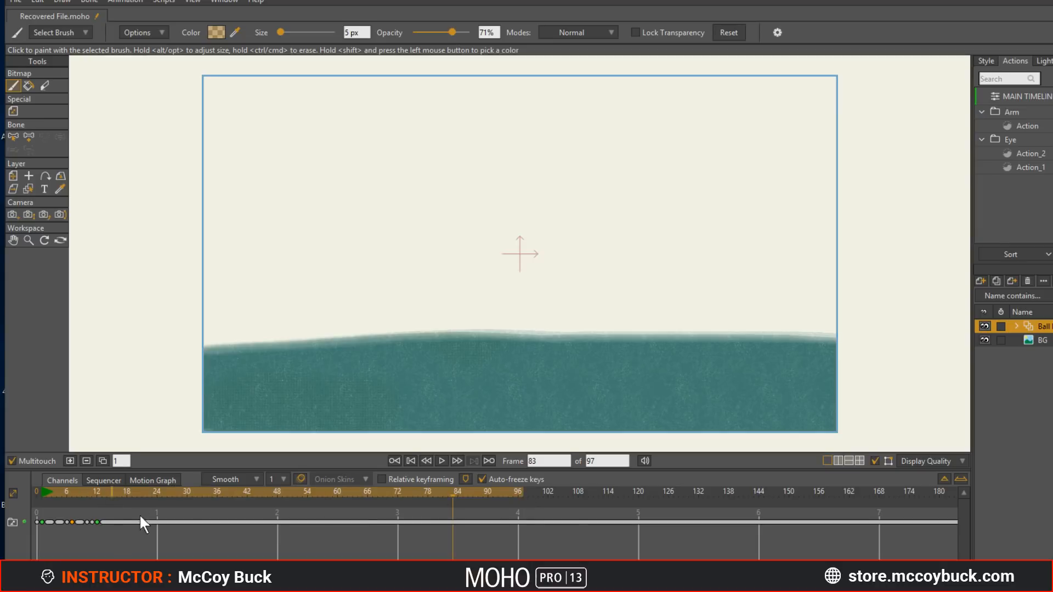
Step: Add a vector layer above the ball layer at frame 0 and move the playhead to frame 2
right_click(1010, 297)
key(Escape)
drag(42, 492, 36, 493)
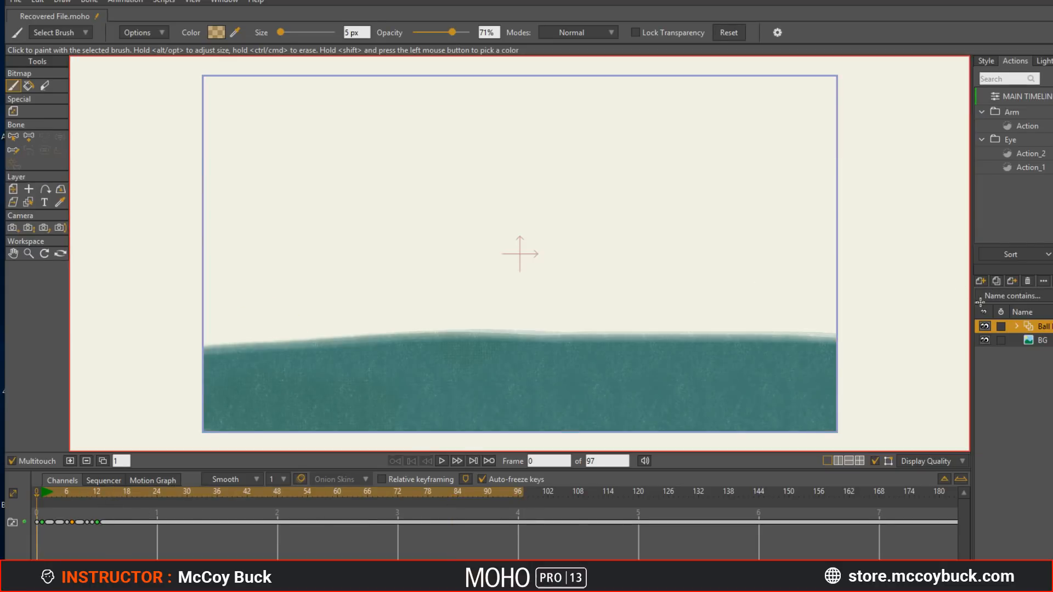
click(981, 281)
click(985, 299)
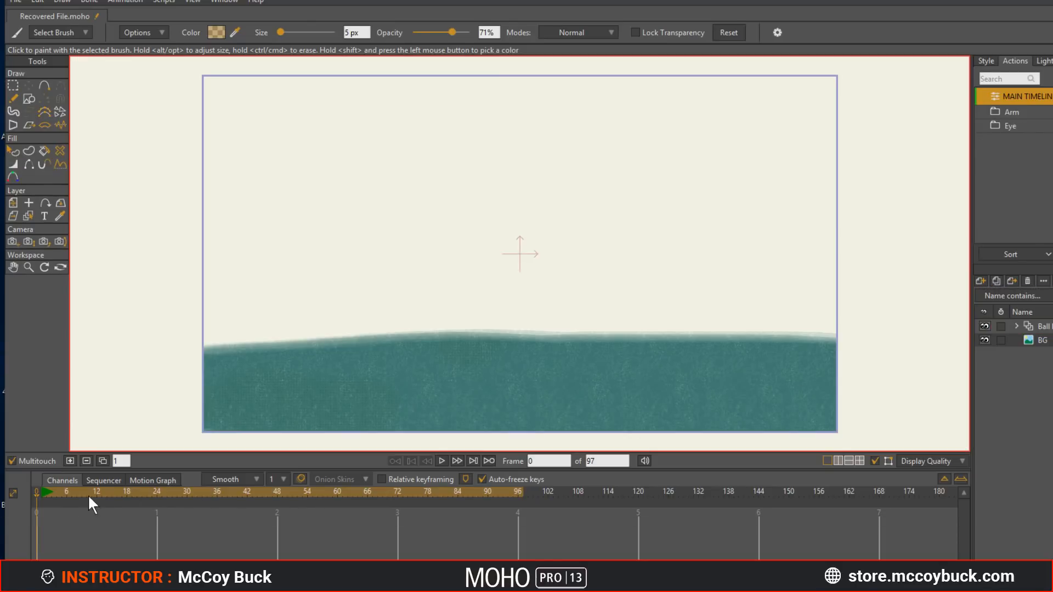
click(46, 493)
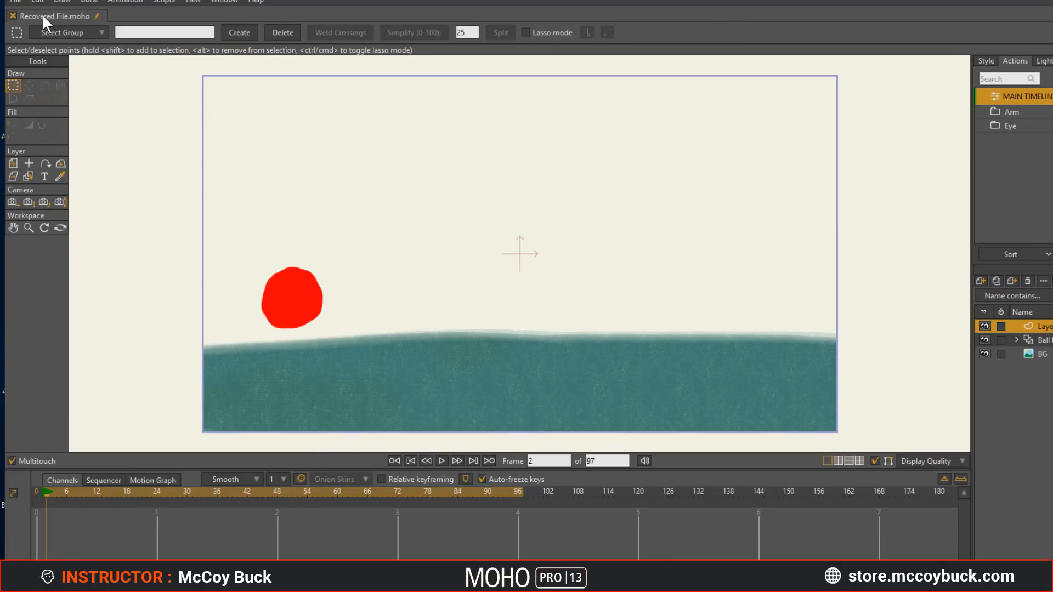
Step: Open the recent project BillionDollarStrut.moho without locating its missing images, and close the Recovered File project
click(16, 2)
mouse_move(44, 63)
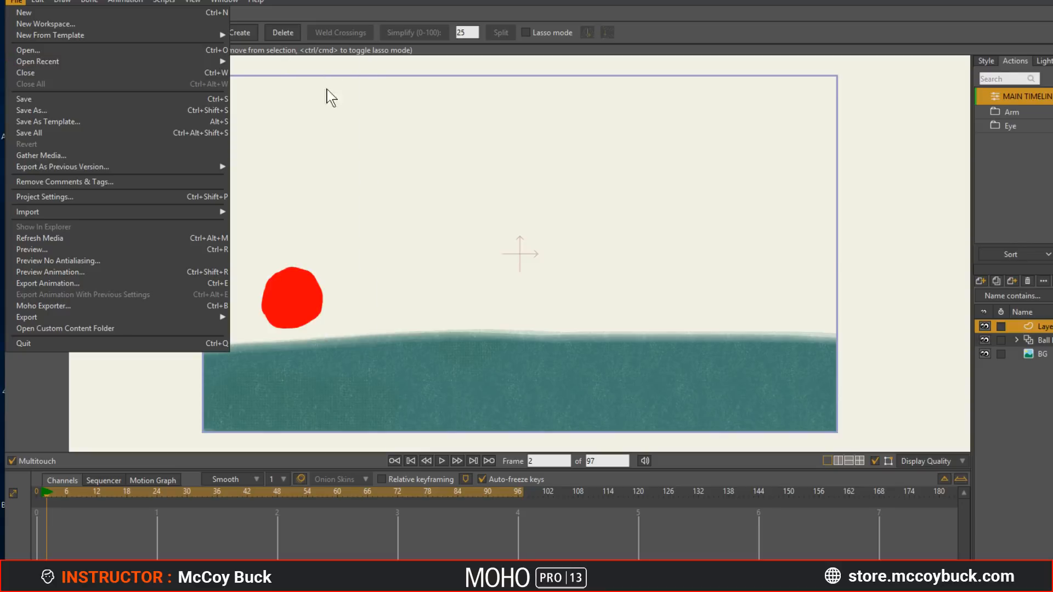
mouse_move(211, 62)
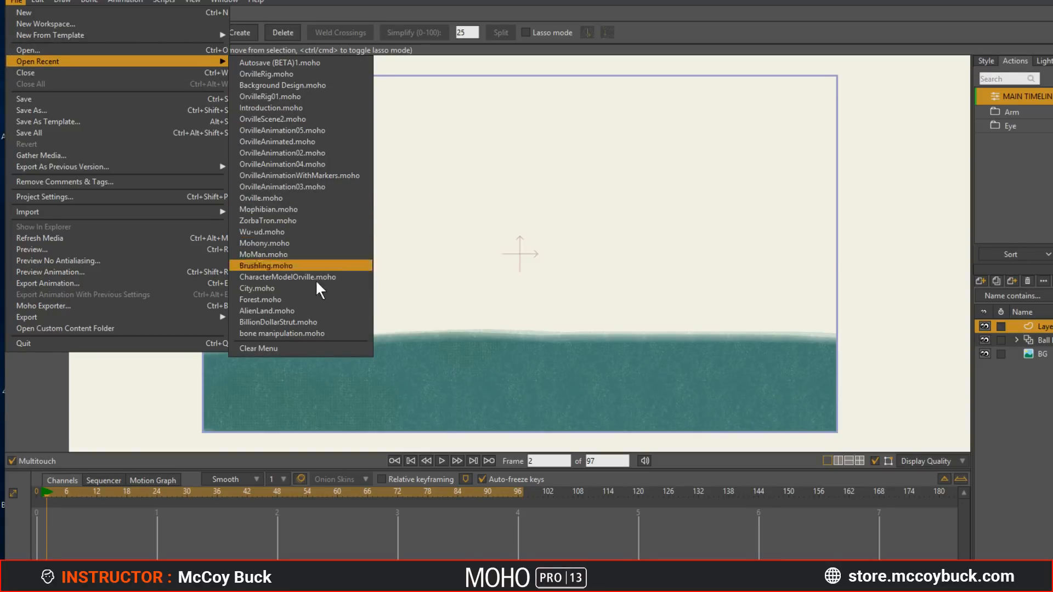
click(312, 320)
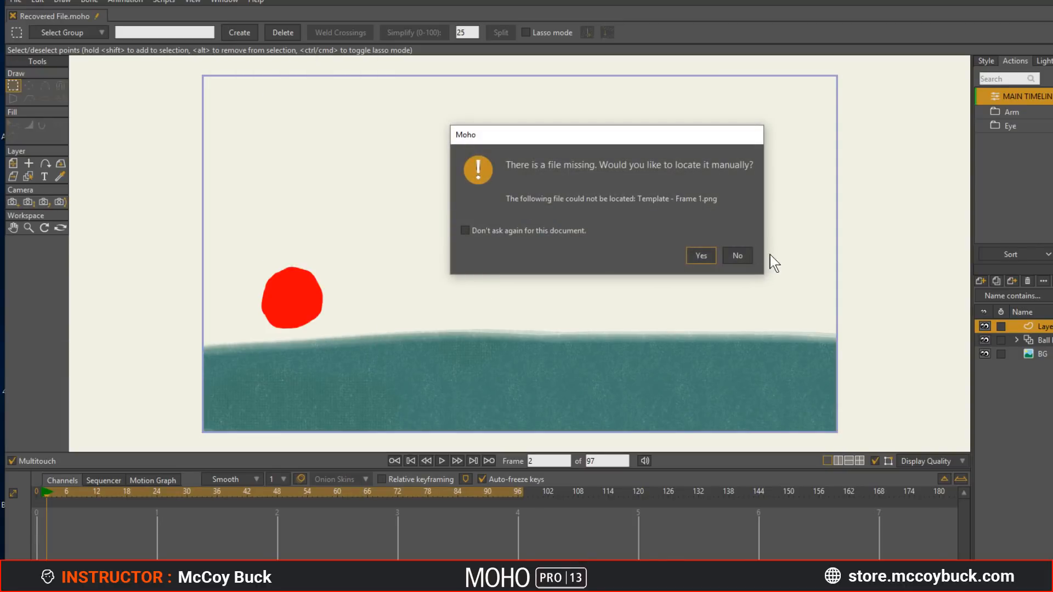
click(738, 255)
click(739, 256)
click(738, 255)
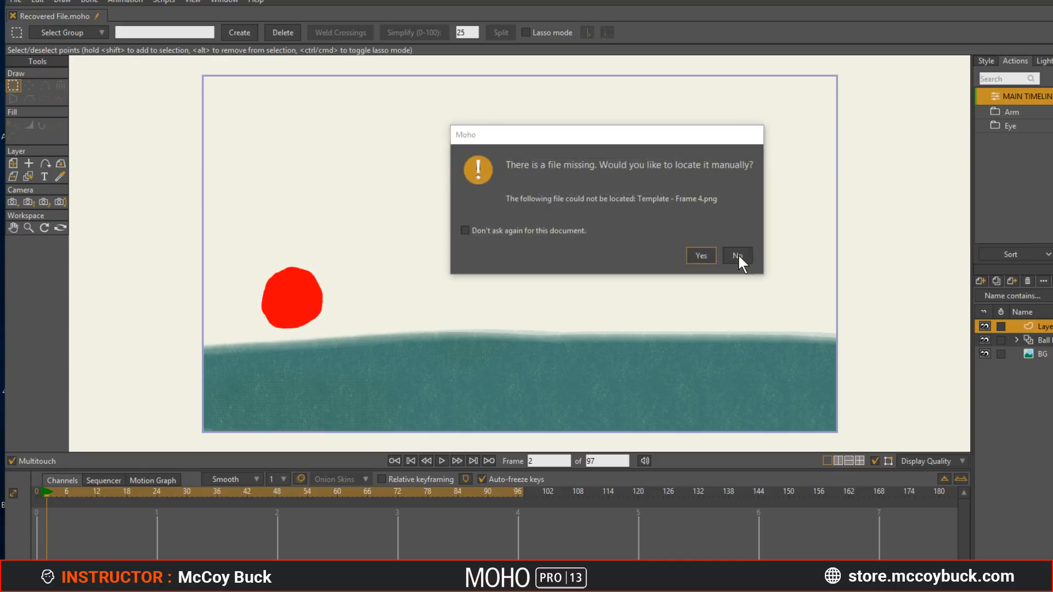
click(738, 255)
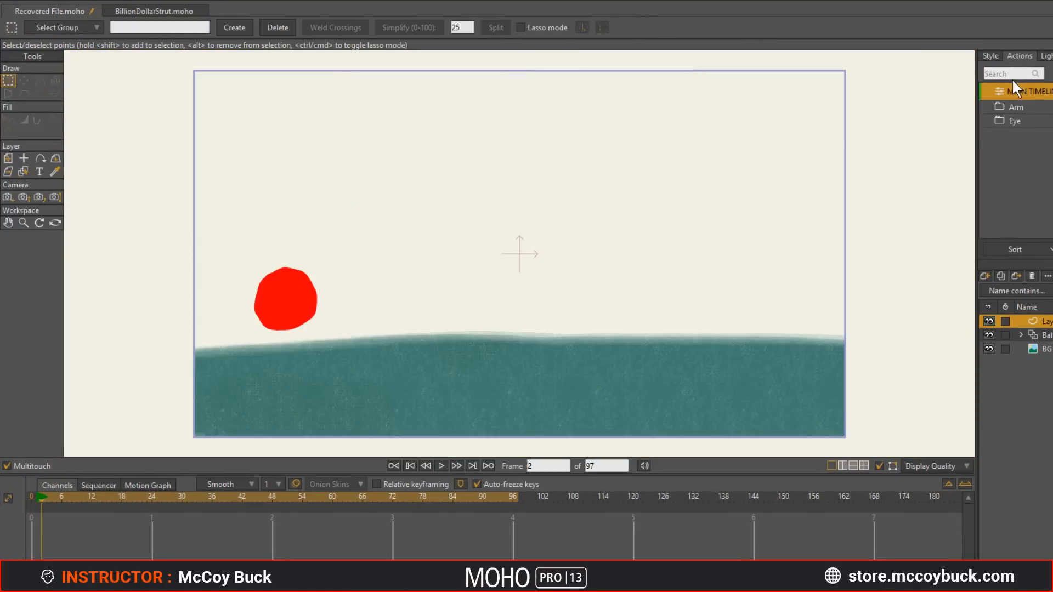
click(8, 10)
click(654, 228)
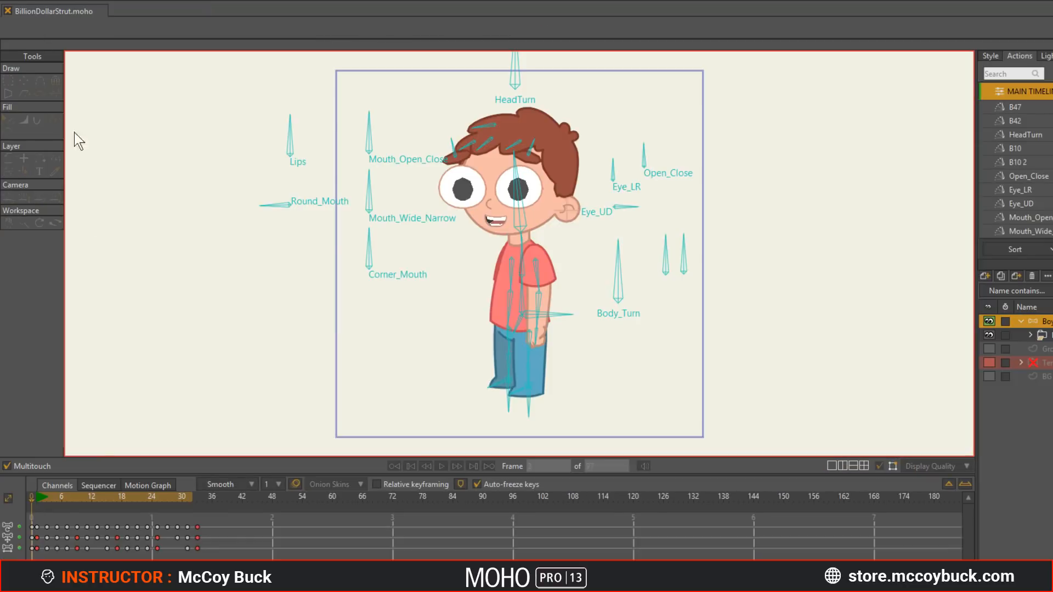
Step: Scrub and play the strut animation, and look through the rig's full list of actions, including Run_Animation
drag(40, 497, 117, 508)
scroll(1020, 164, down, 4)
scroll(1020, 164, up, 3)
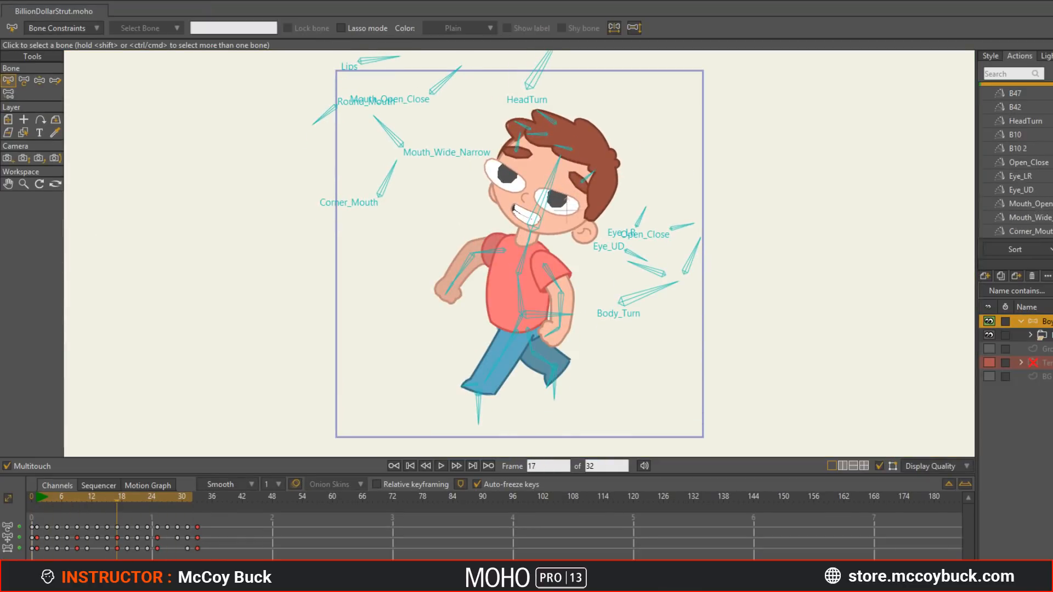
scroll(1021, 164, down, 5)
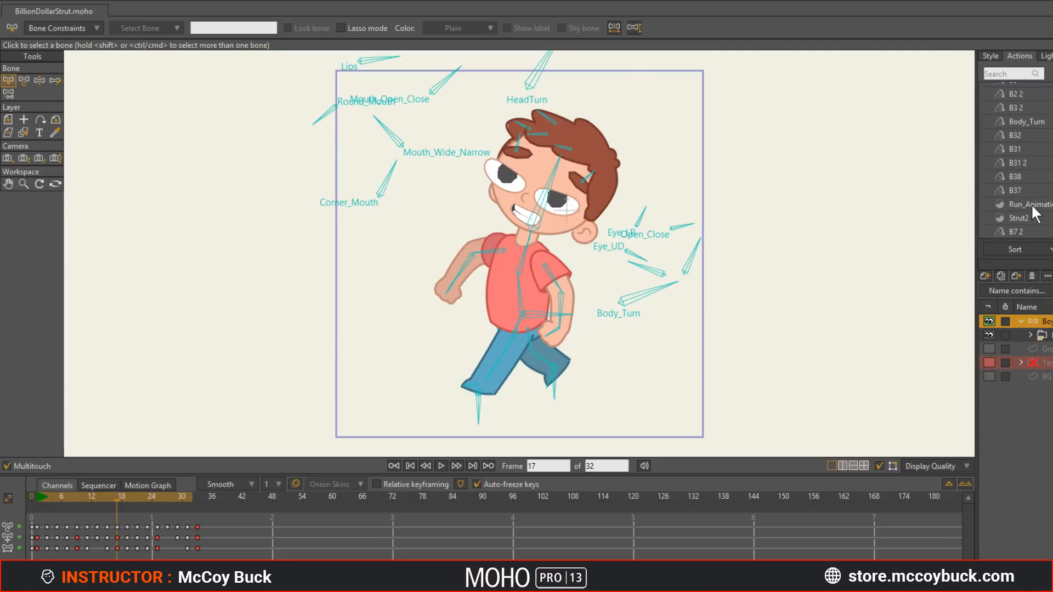
click(1031, 204)
click(38, 498)
key(space)
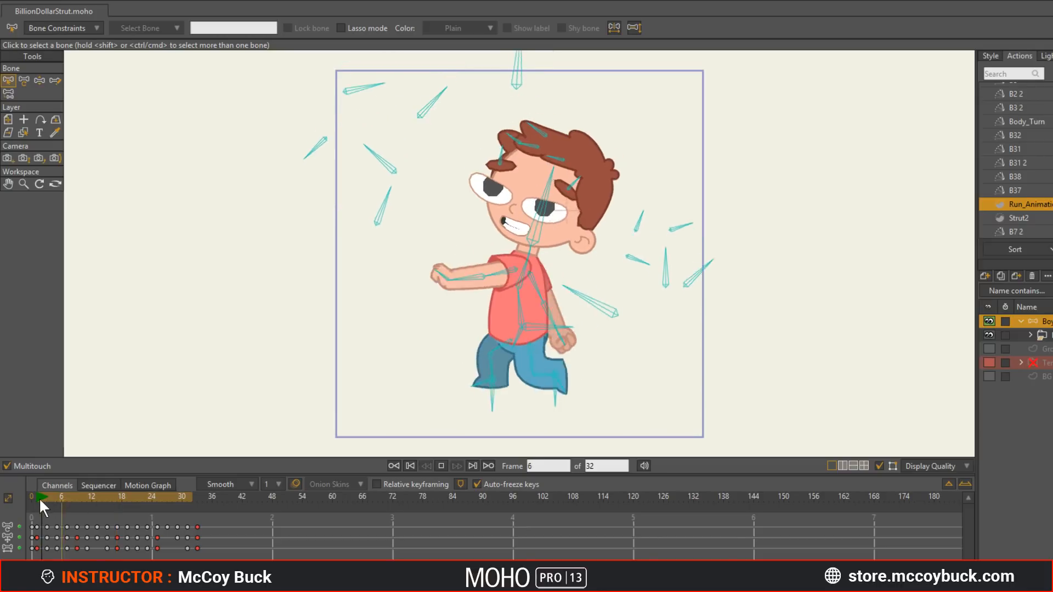
click(34, 504)
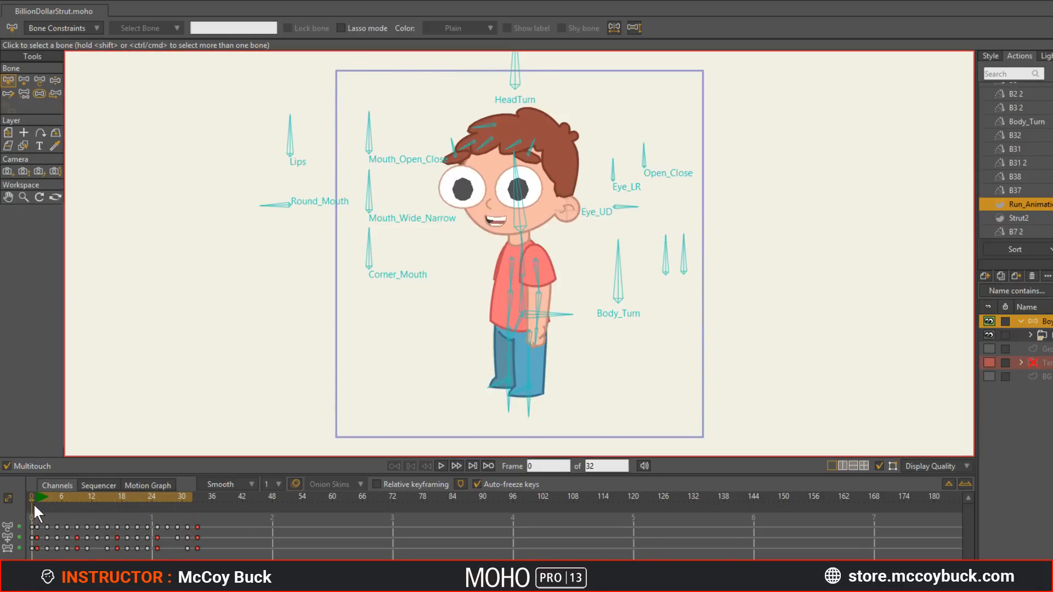
click(38, 501)
scroll(1029, 132, up, 5)
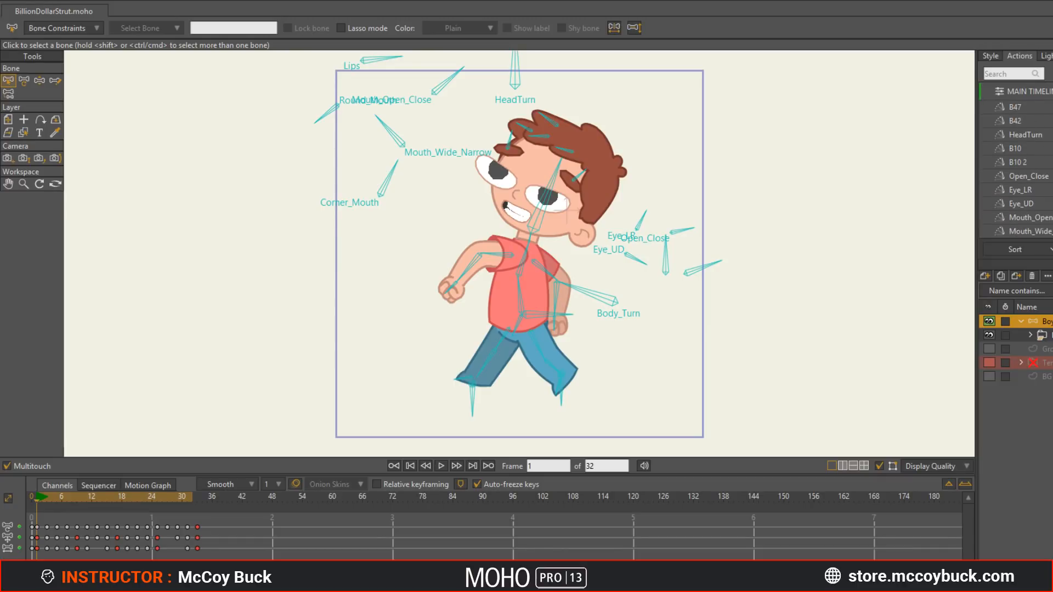
click(1052, 73)
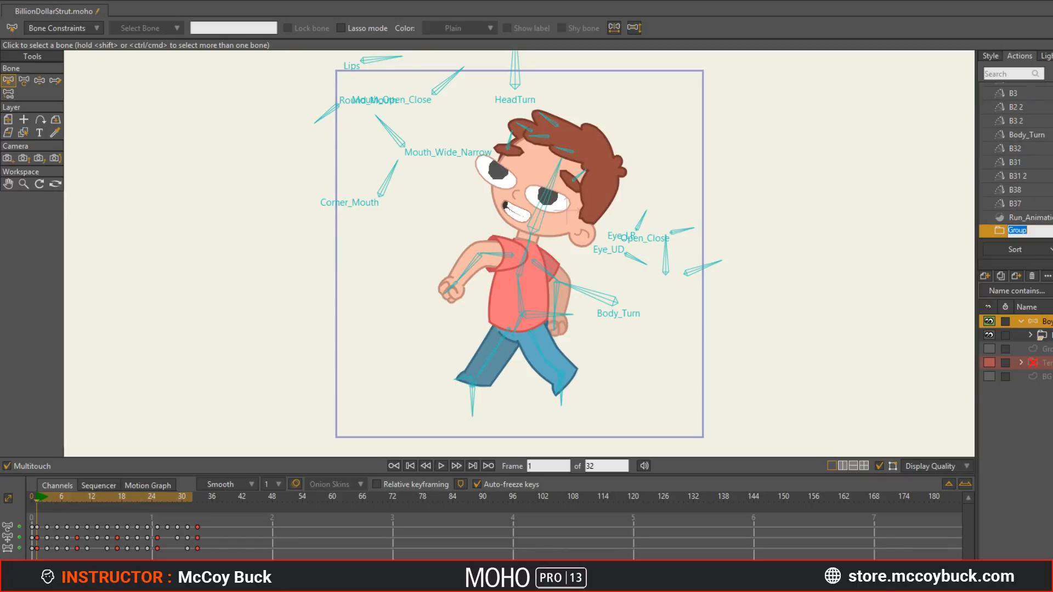
text(Smart Bon)
click(1044, 215)
click(1025, 233)
right_click(1005, 232)
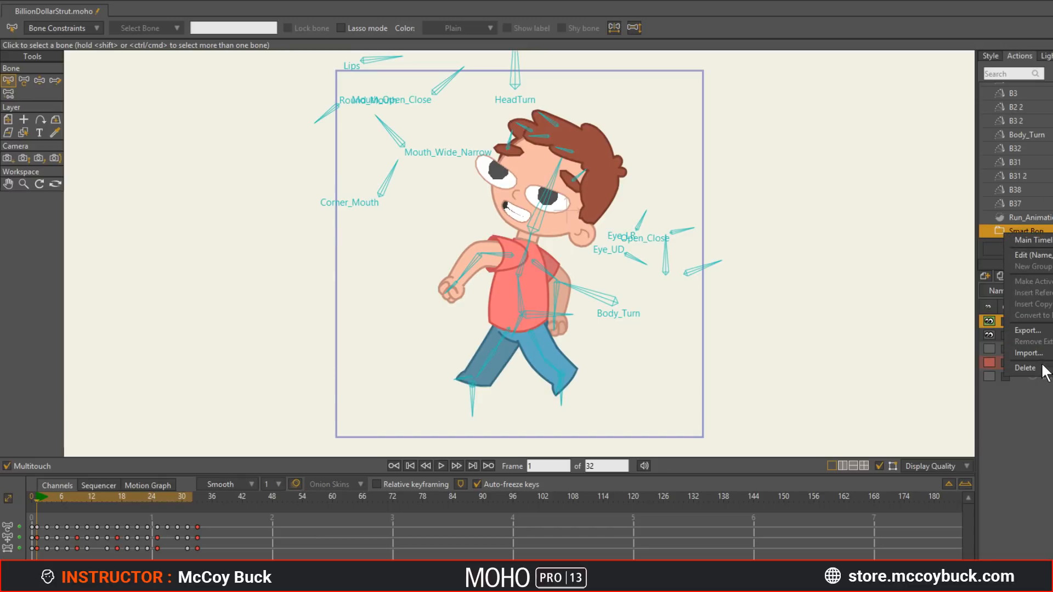
click(1025, 367)
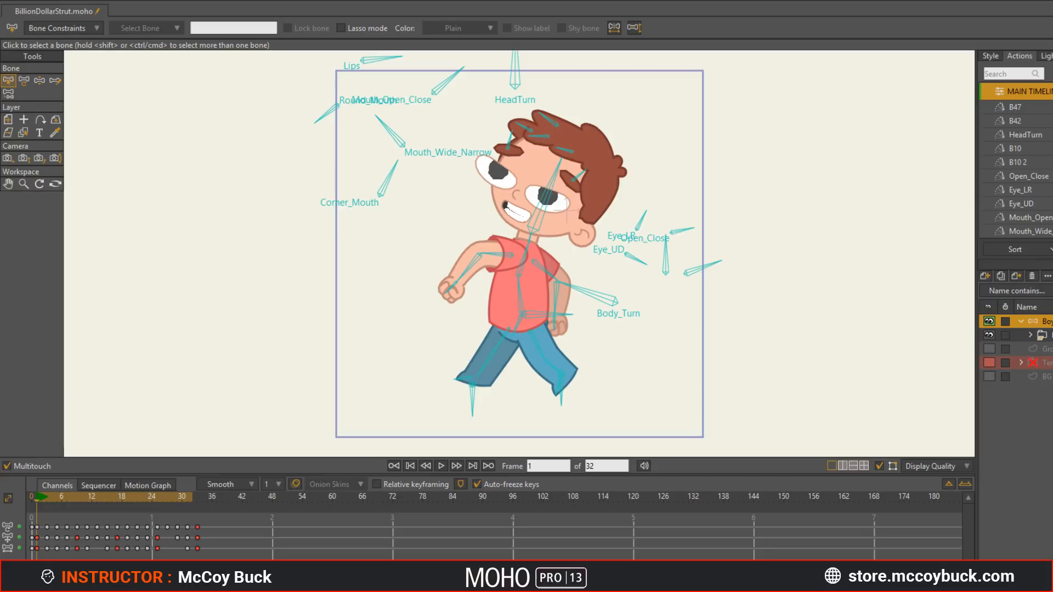
Step: Activate and play the Run_Animation and Strut2 actions in turn to compare them, and stop playback on Run_Animation
click(1040, 108)
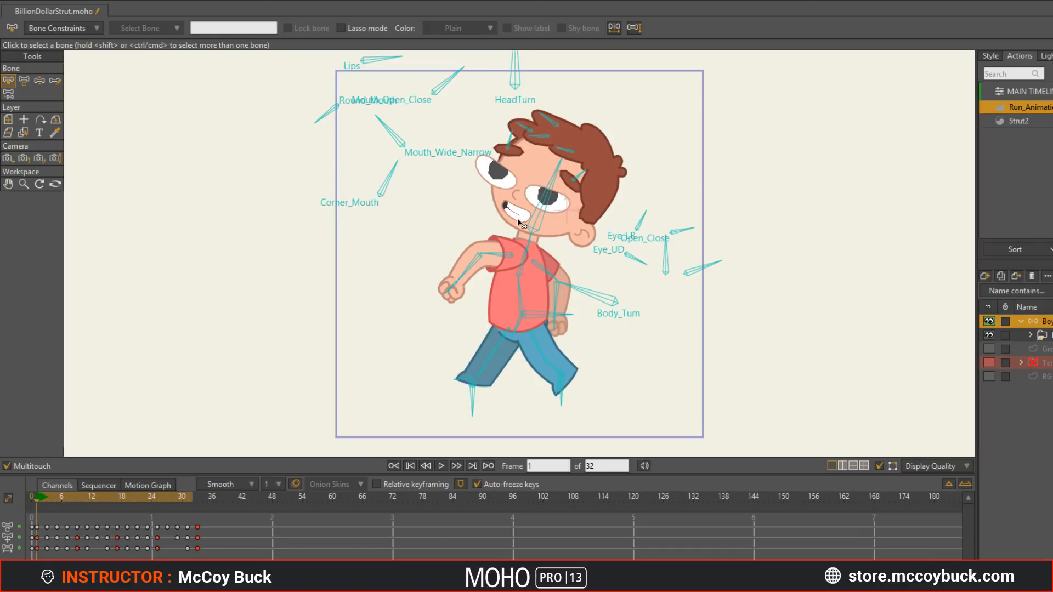
double_click(1023, 108)
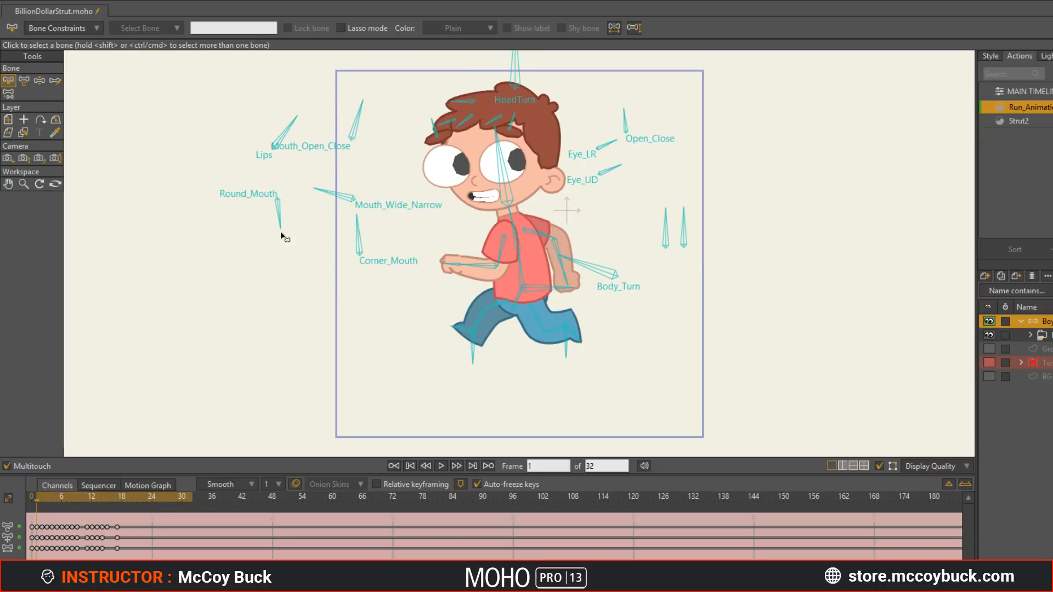
click(441, 466)
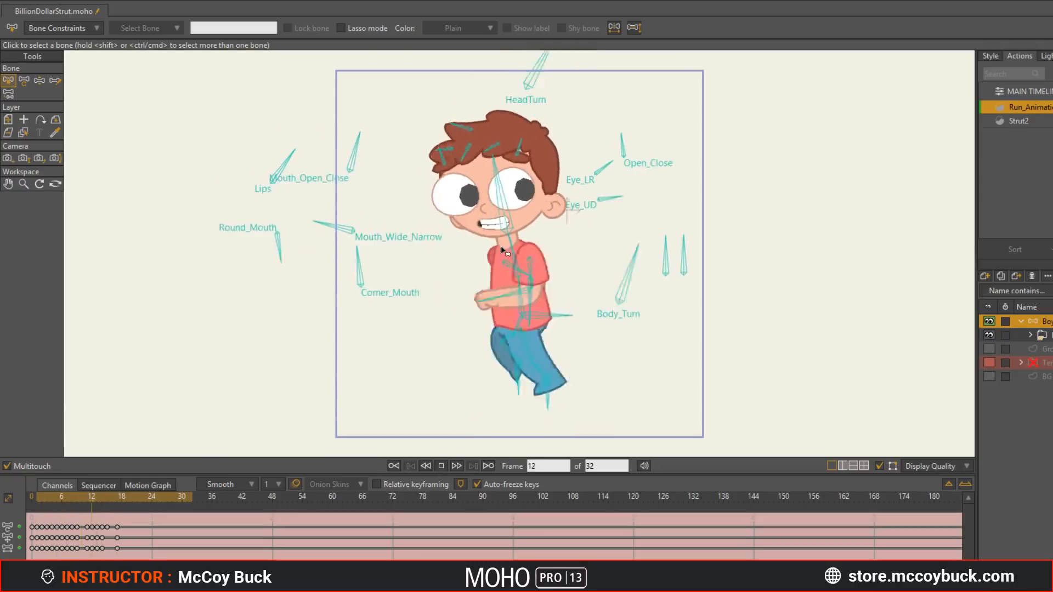
click(1016, 122)
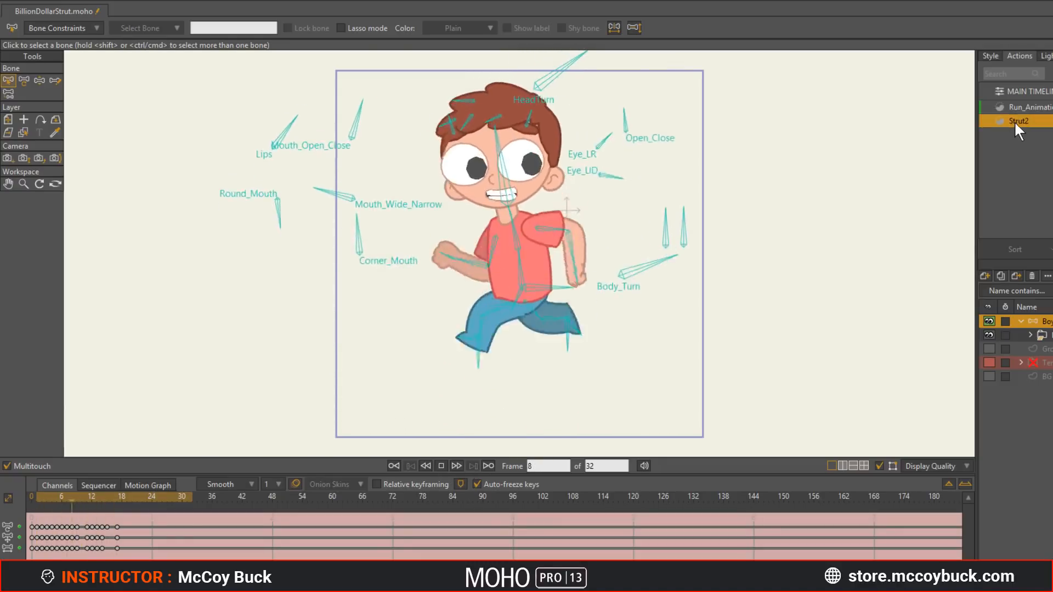
double_click(1016, 121)
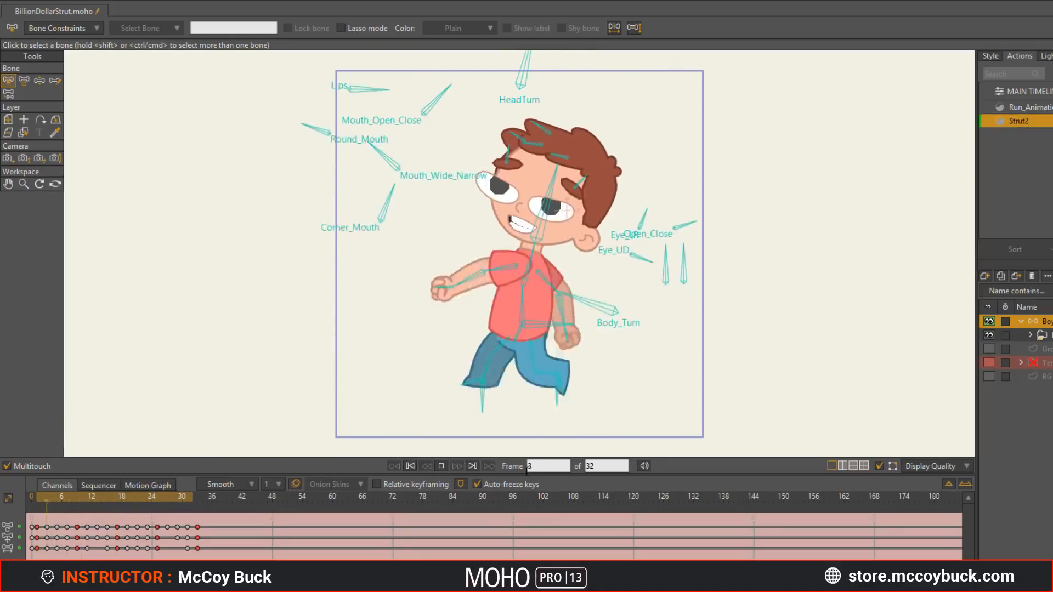
double_click(1035, 107)
click(1024, 119)
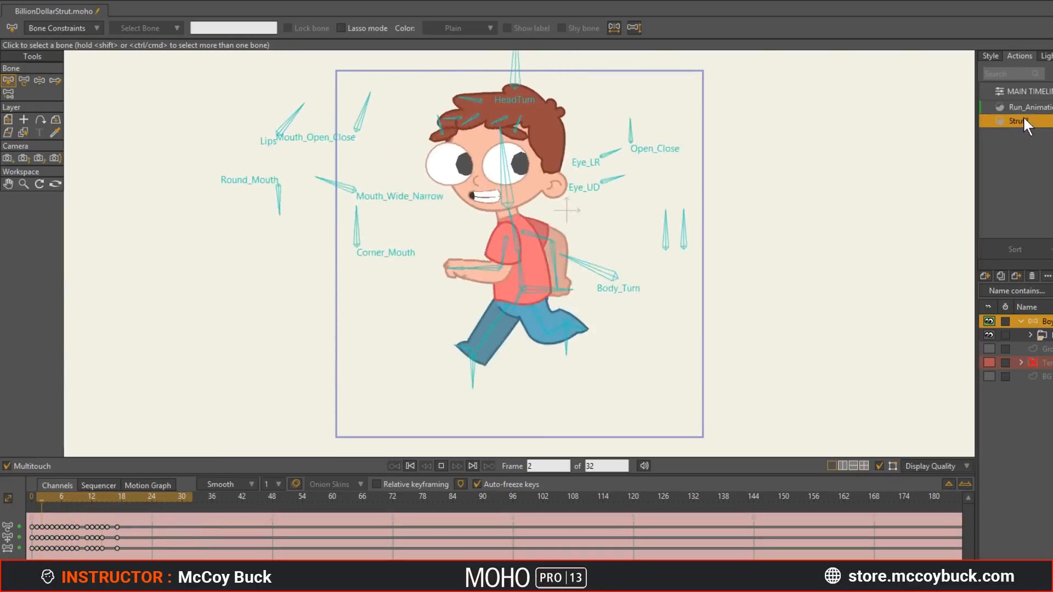
click(1024, 108)
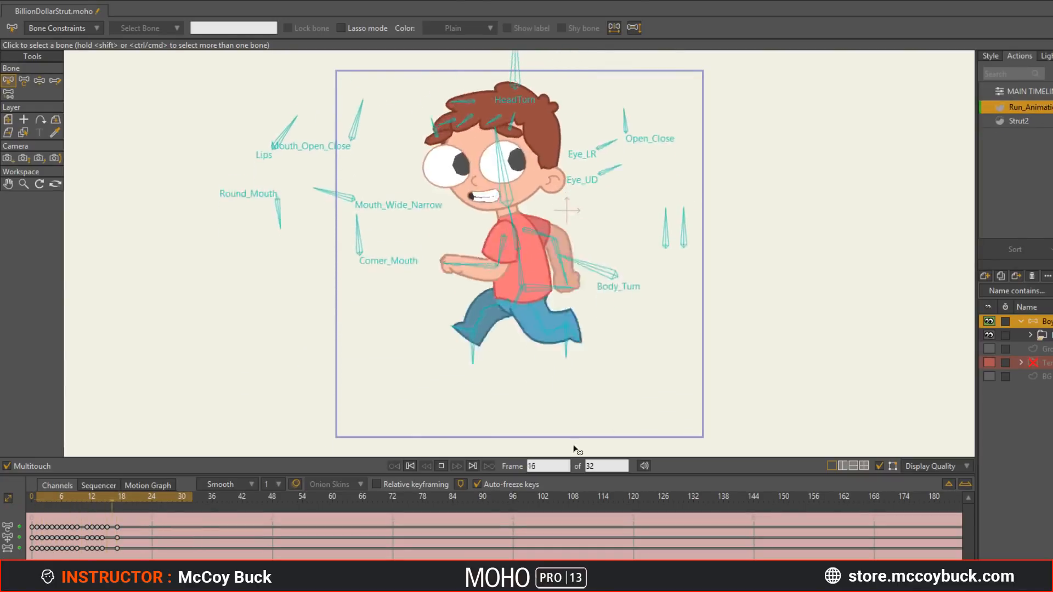
click(442, 465)
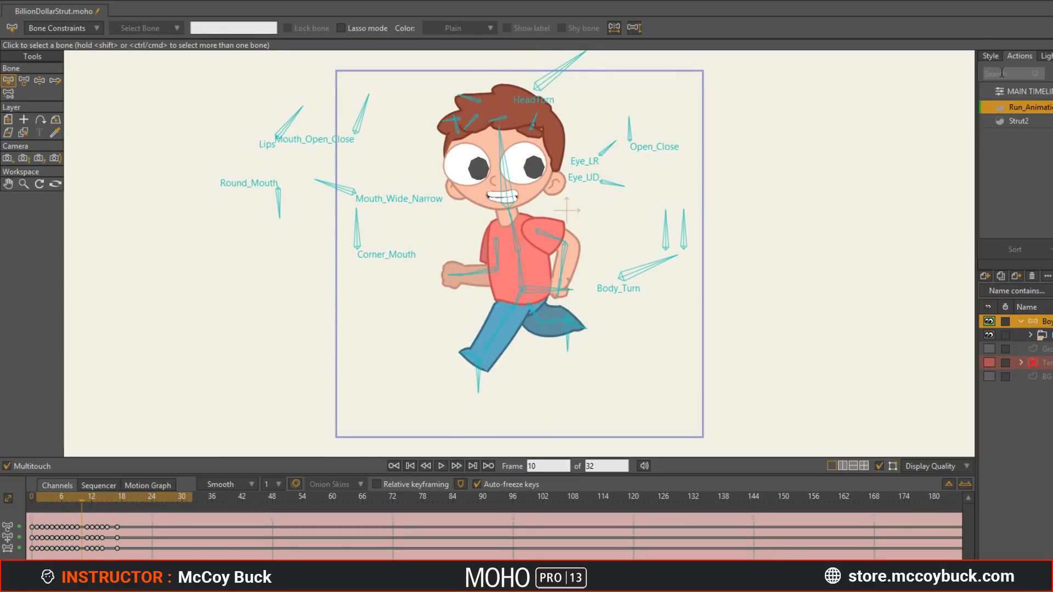
Step: Widen the actions and layers area, and switch between Run_Animation and the main timeline, ending on the main timeline
click(1003, 148)
drag(979, 153, 799, 174)
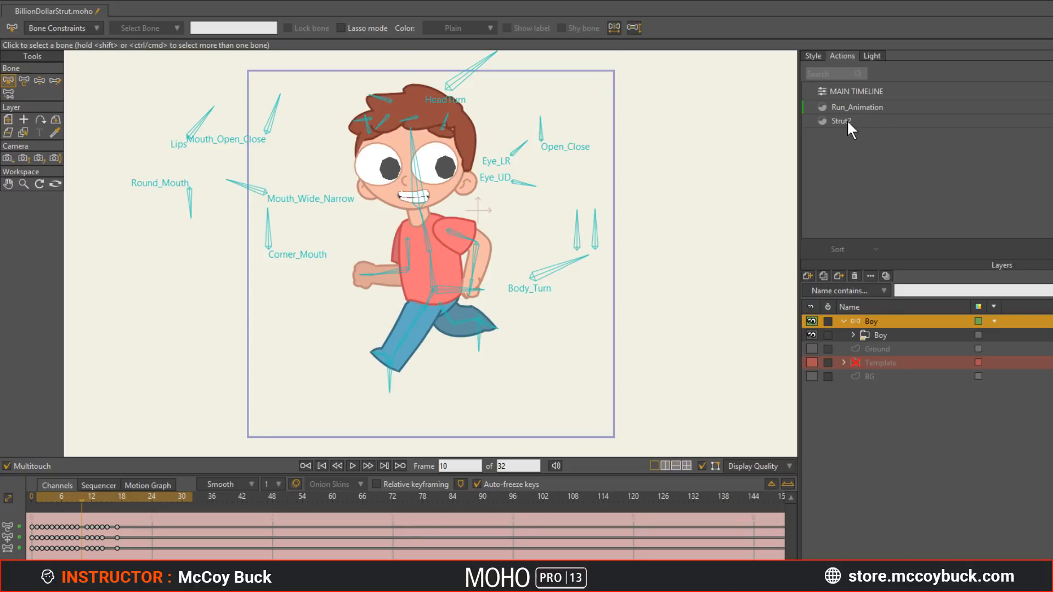
double_click(853, 91)
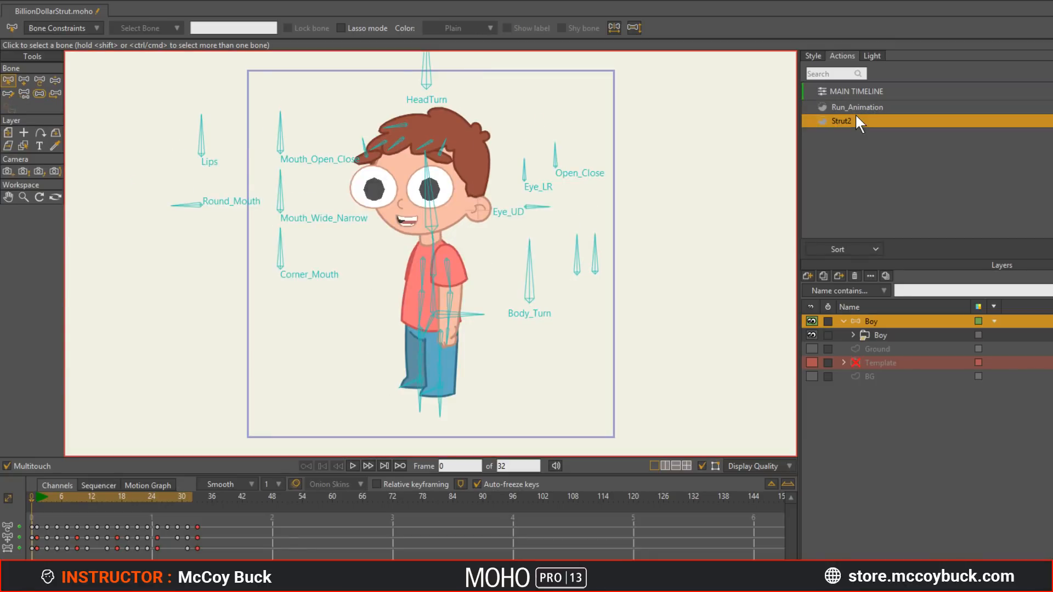
double_click(856, 108)
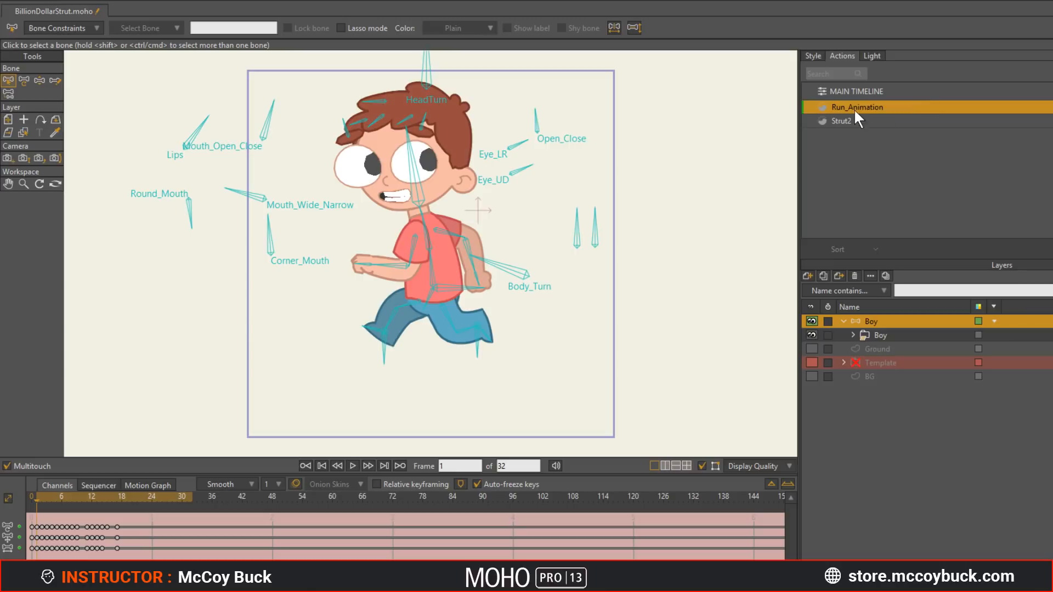
double_click(856, 94)
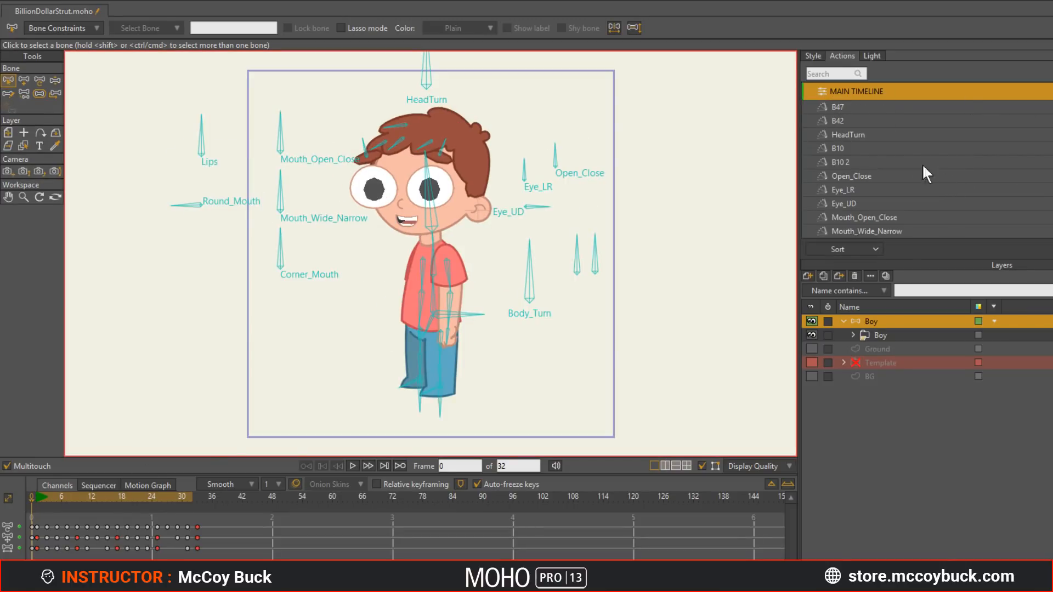
Step: Group the smart bone actions from B47 to B37 as "Smart Bones" and move the B7 2 action into that group
scroll(909, 157, down, 5)
scroll(910, 147, up, 6)
scroll(894, 163, down, 6)
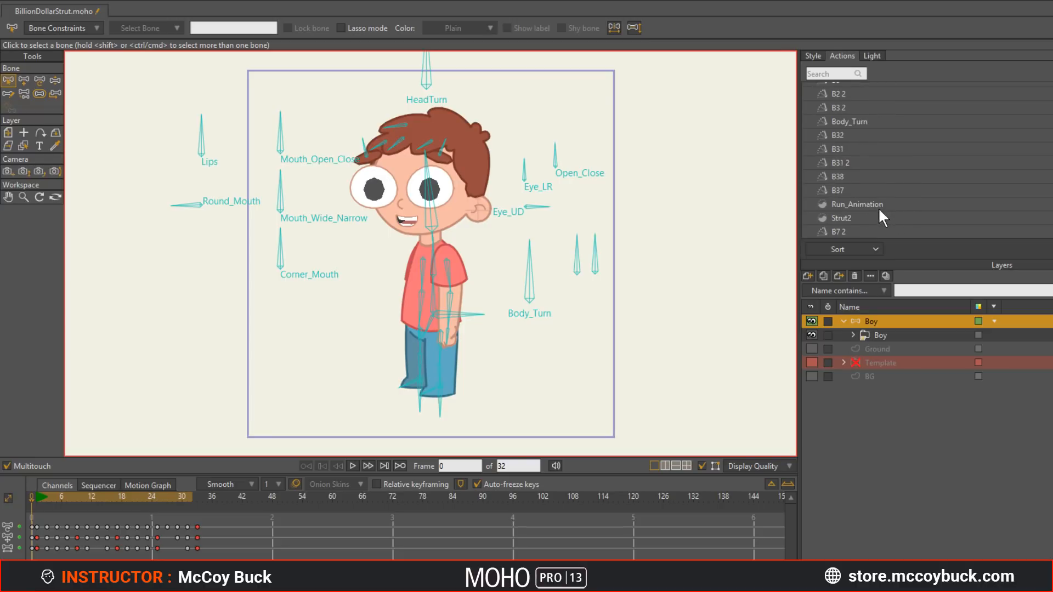
shift+click(840, 189)
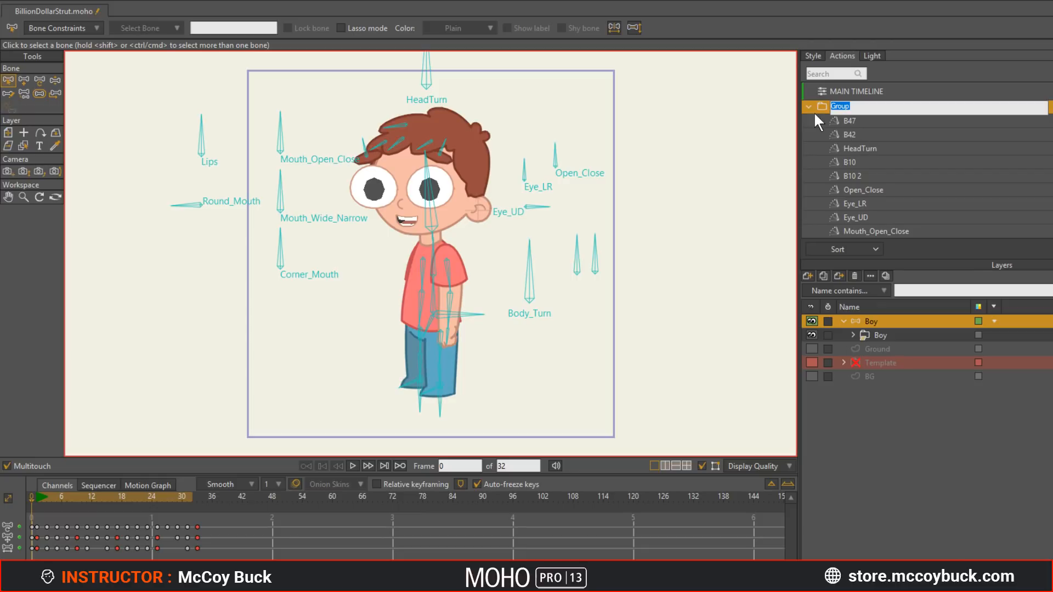
click(812, 109)
double_click(844, 106)
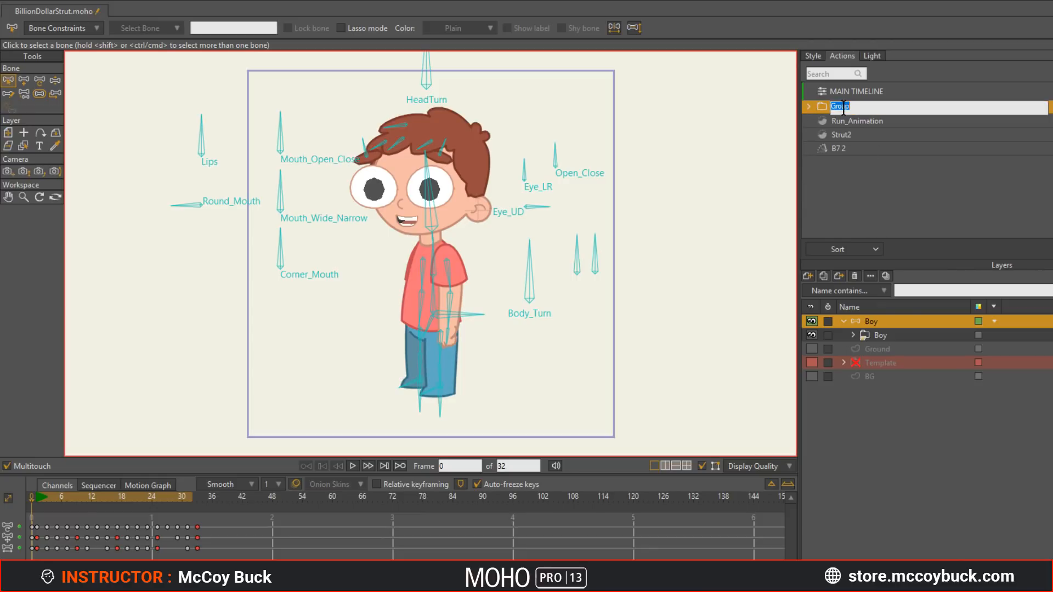
text(Smart Bones)
key(Return)
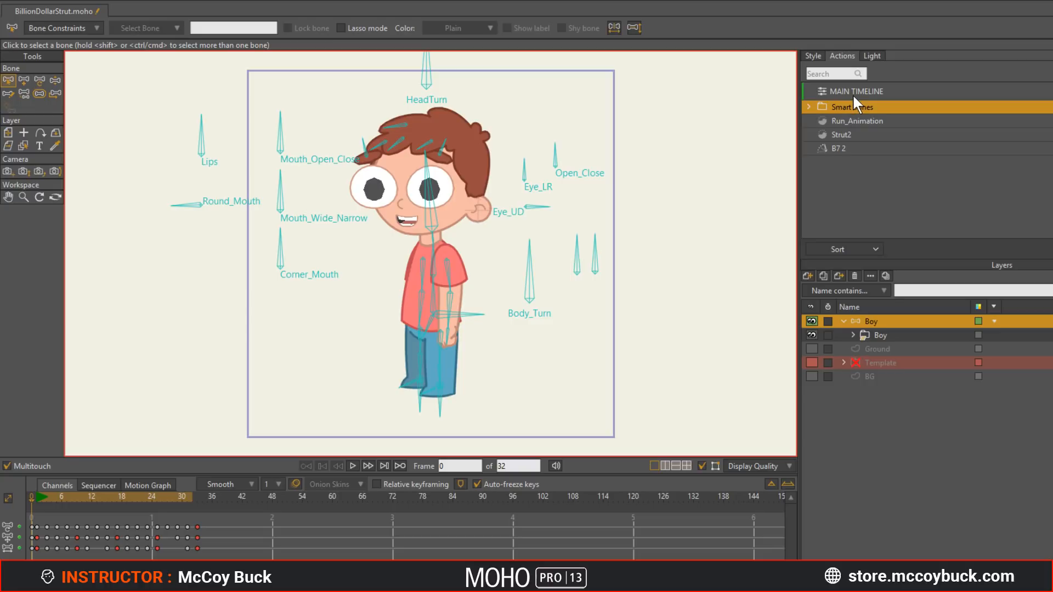
drag(831, 150, 864, 106)
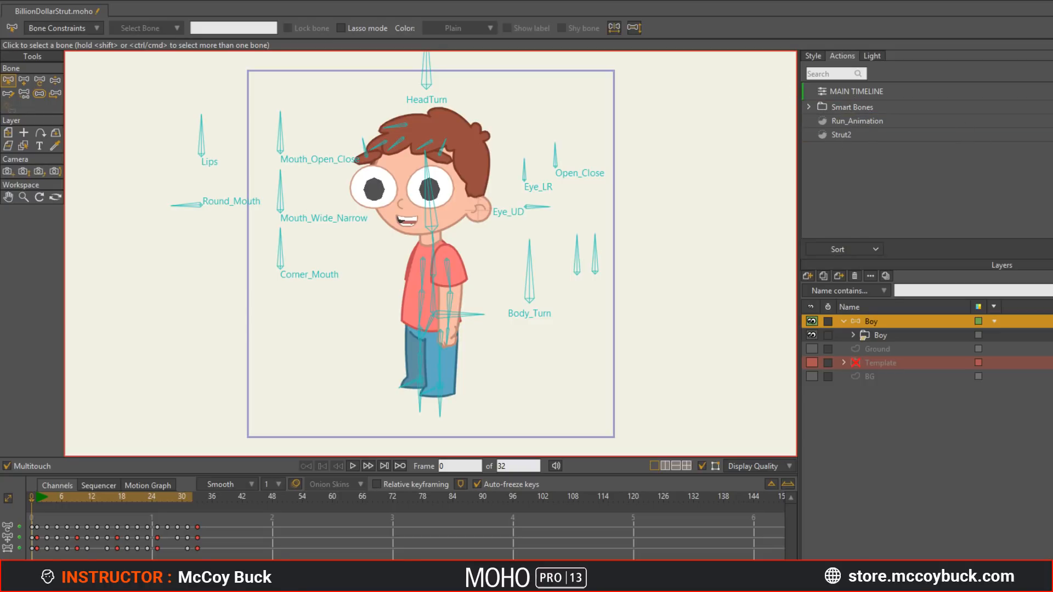
Step: Add a new action group named "Actions" below the Strut2 action
click(868, 164)
text(Actions)
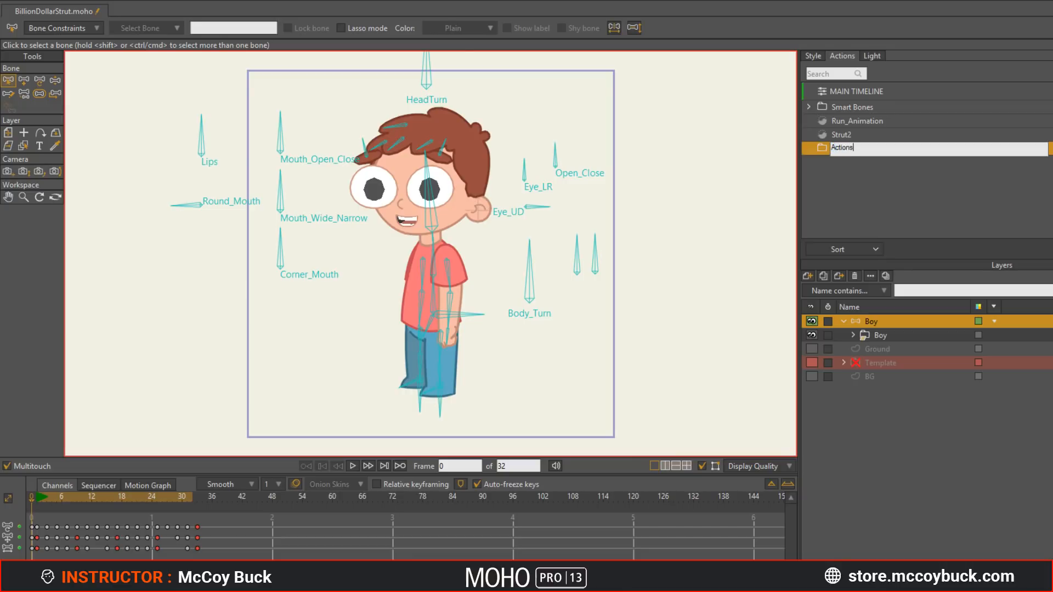
key(Return)
Step: Move Run_Animation and Strut2 together into the Actions group and collapse it
click(859, 121)
shift+click(830, 134)
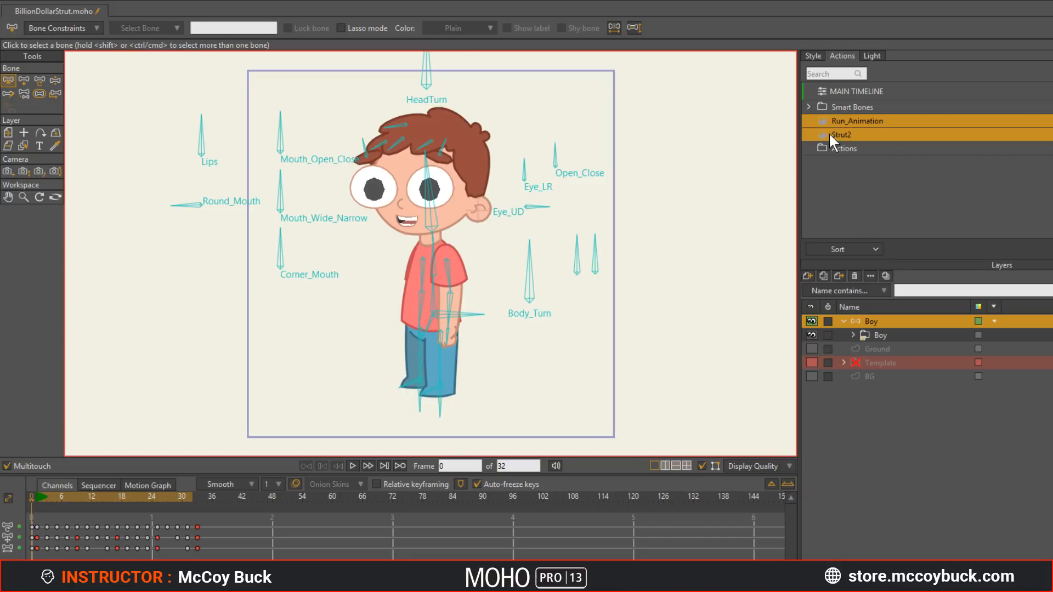
drag(848, 138, 950, 164)
click(848, 173)
click(809, 121)
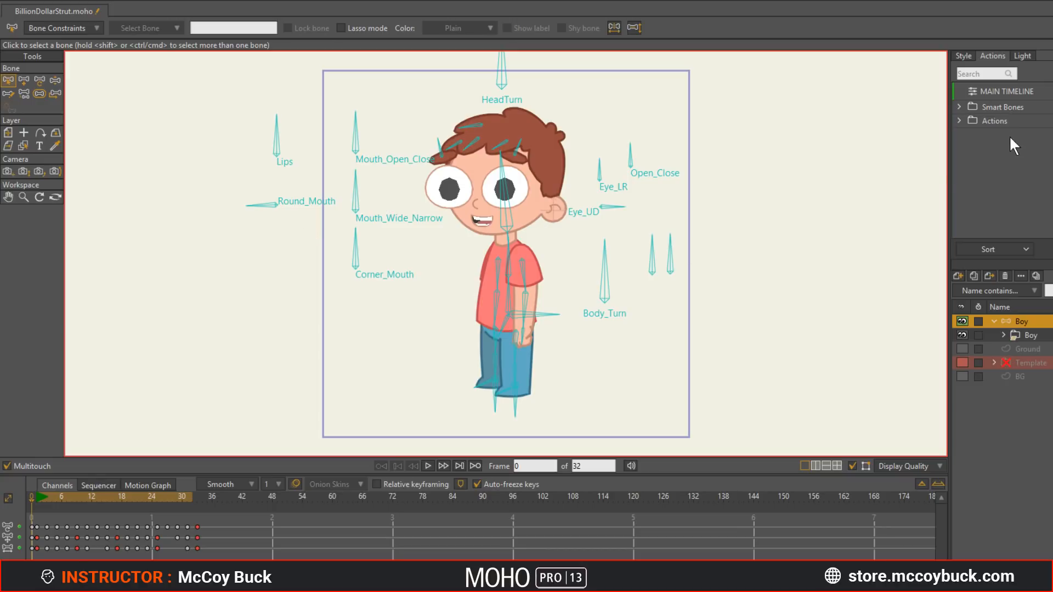
Step: Clear all of the Boy layer's keyframes from the main timeline
click(1002, 97)
drag(209, 530, 34, 524)
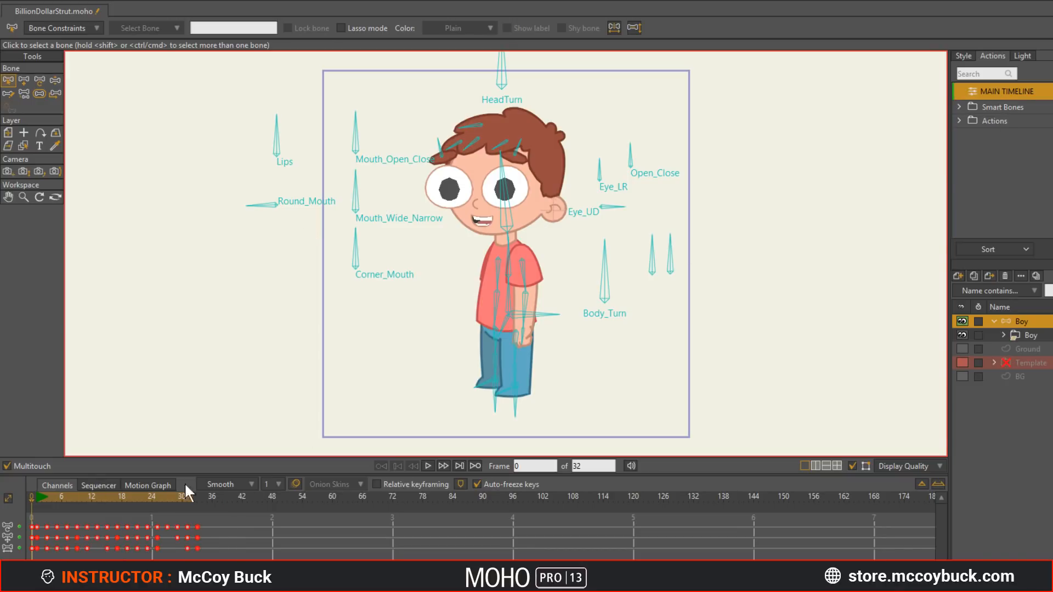
key(Delete)
Step: Insert the Strut2 action as a reference at frame 1 and play it back
click(34, 497)
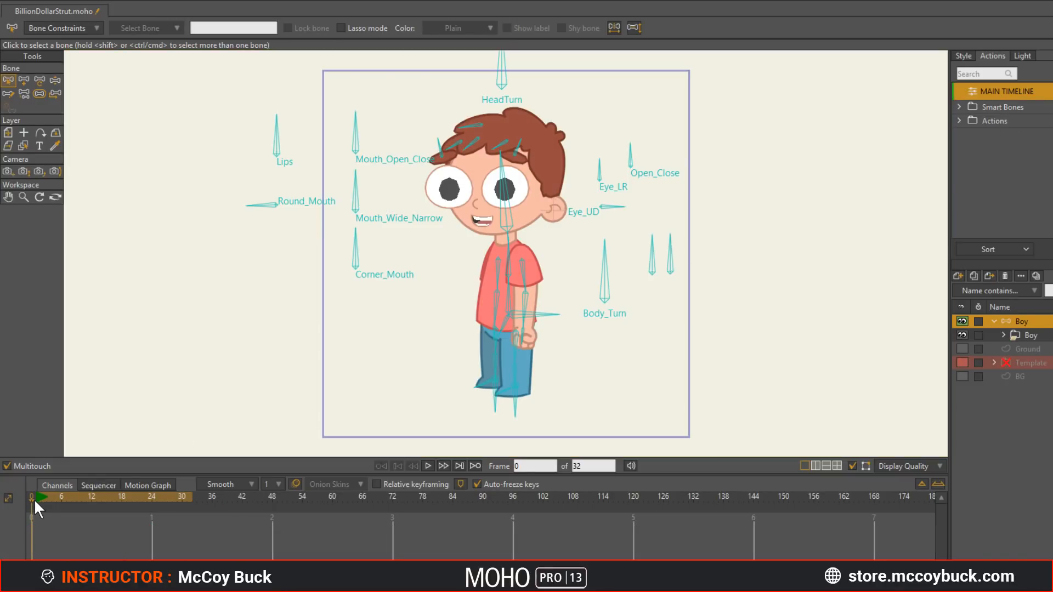
click(961, 121)
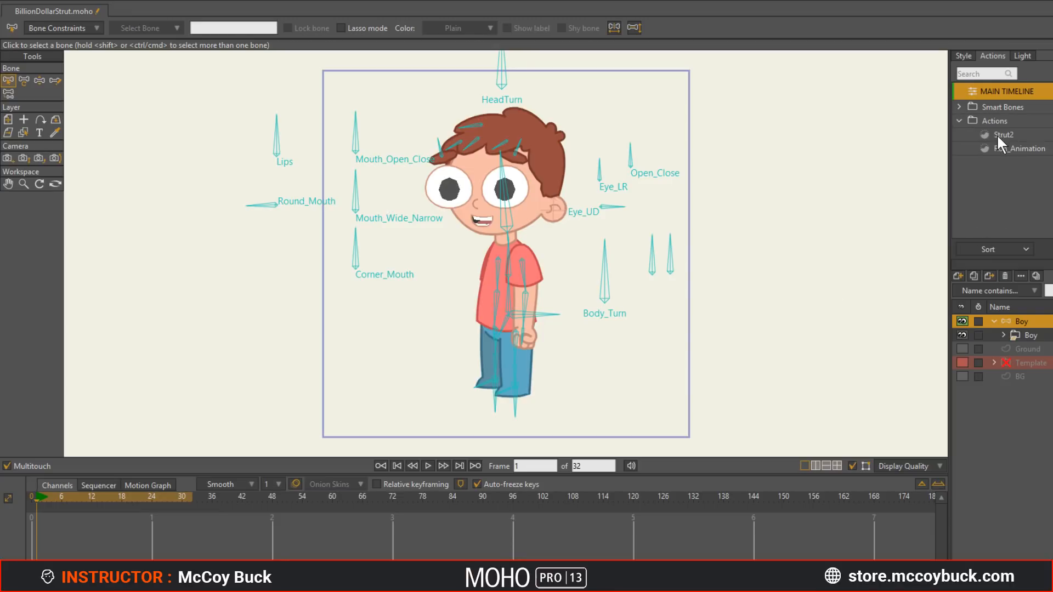
right_click(1002, 133)
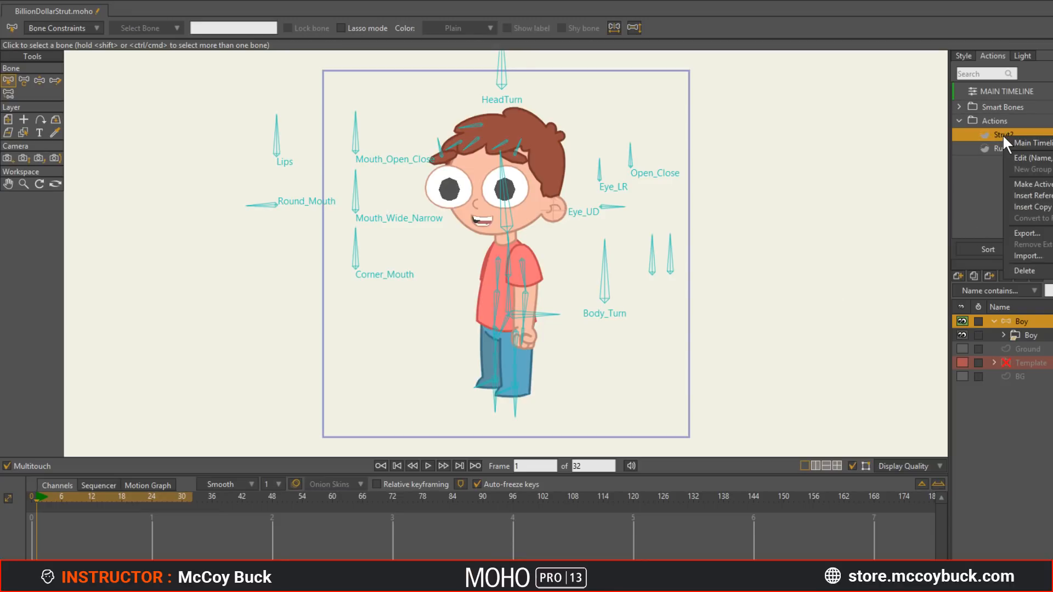
click(1027, 196)
key(space)
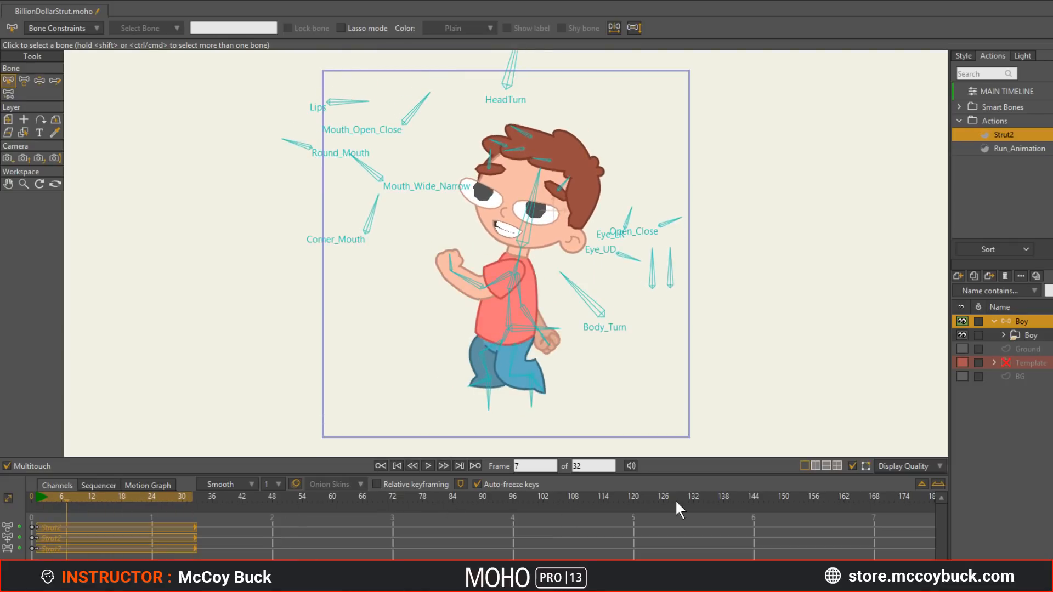
Step: Extend the playback range to frame 168 and insert Run_Animation as a reference at frame 46
ctrl+right_click(875, 496)
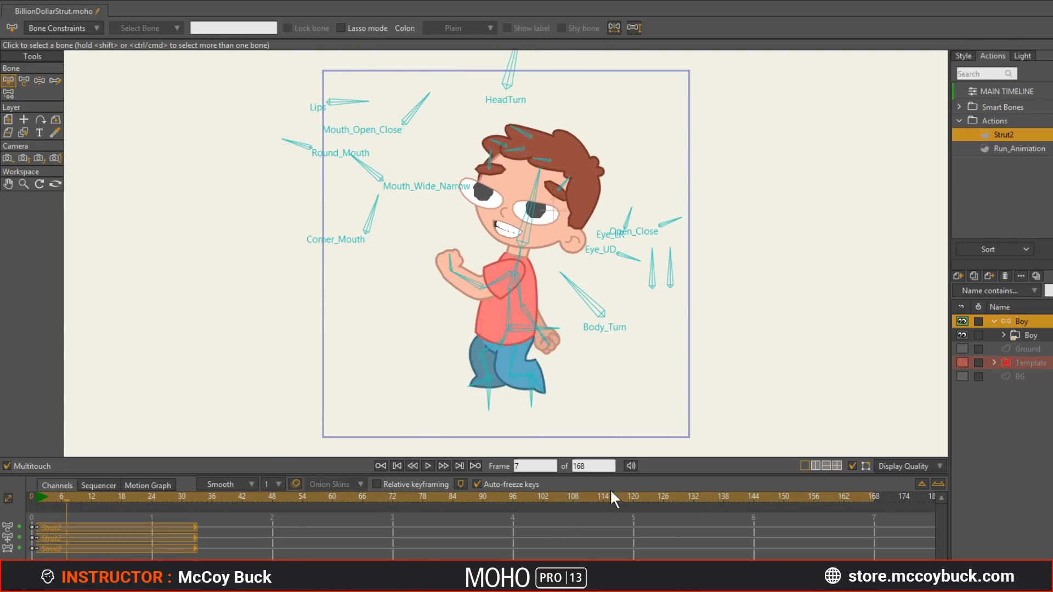
mouse_move(277, 499)
mouse_down()
mouse_move(229, 498)
mouse_move(274, 493)
mouse_up()
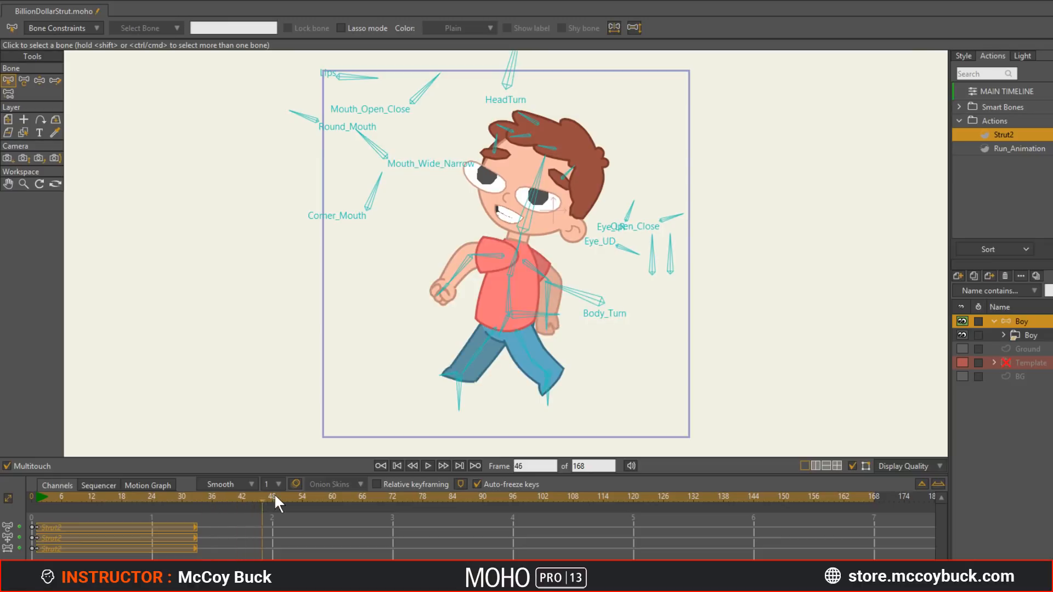
right_click(1002, 146)
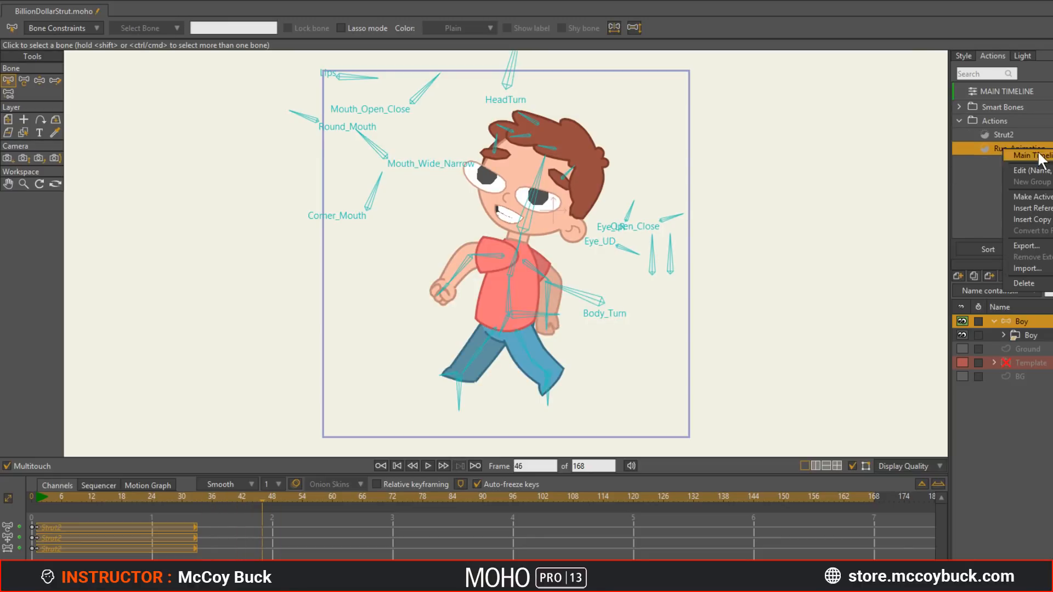
click(1032, 208)
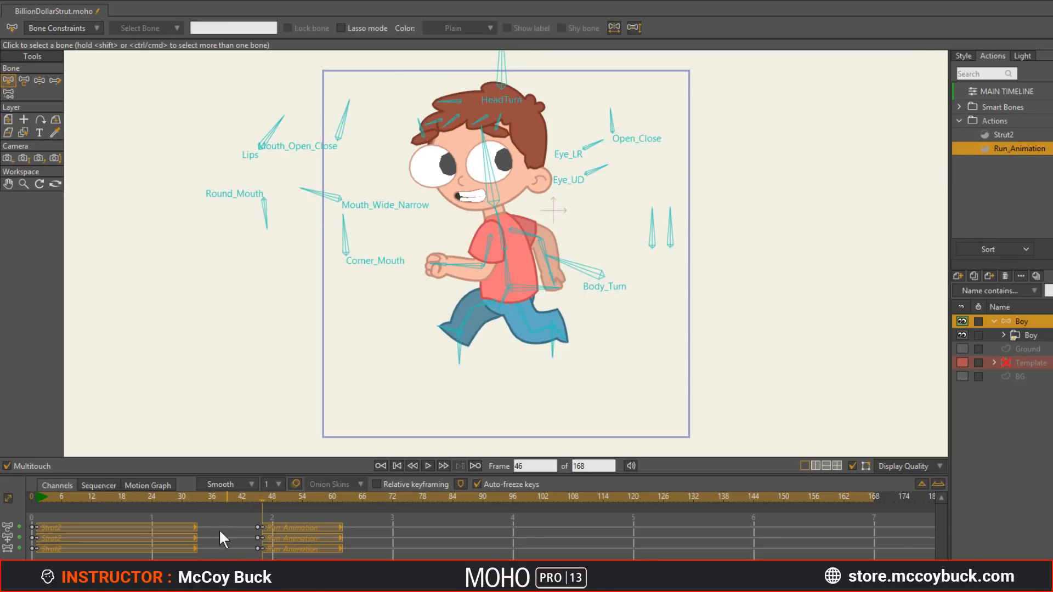
Step: Play the sequence from the start and examine the change from Strut2 to Run_Animation, including the keyframes at frame 45
click(147, 498)
click(31, 497)
key(space)
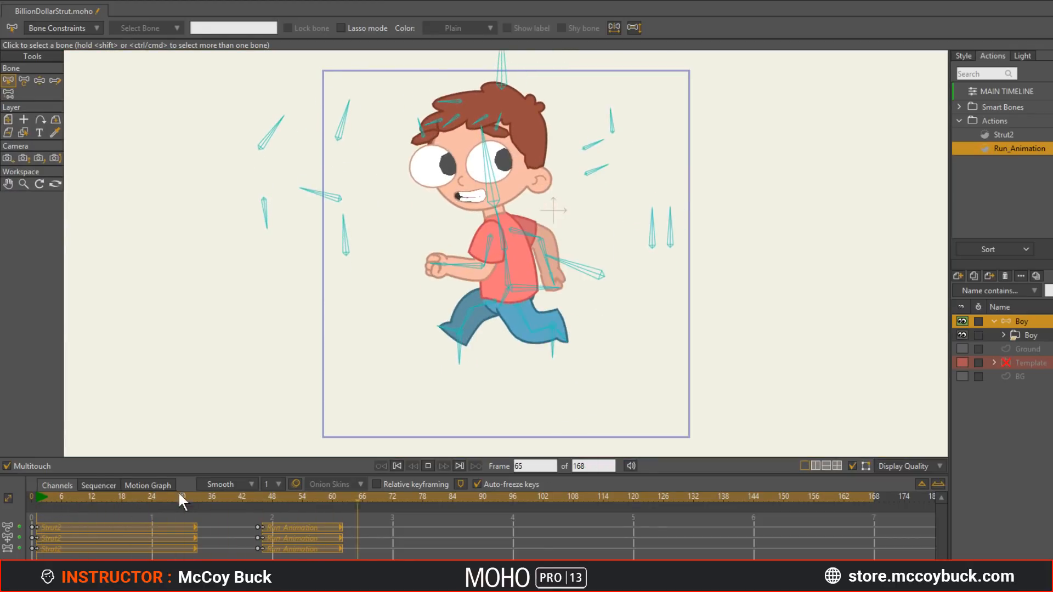
key(space)
drag(183, 498, 157, 514)
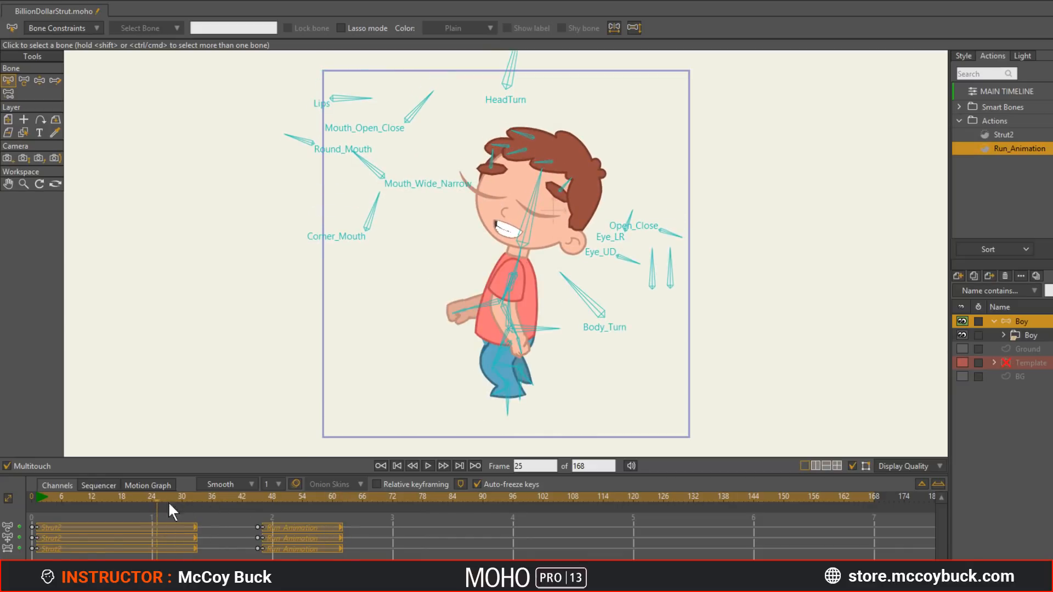
click(261, 501)
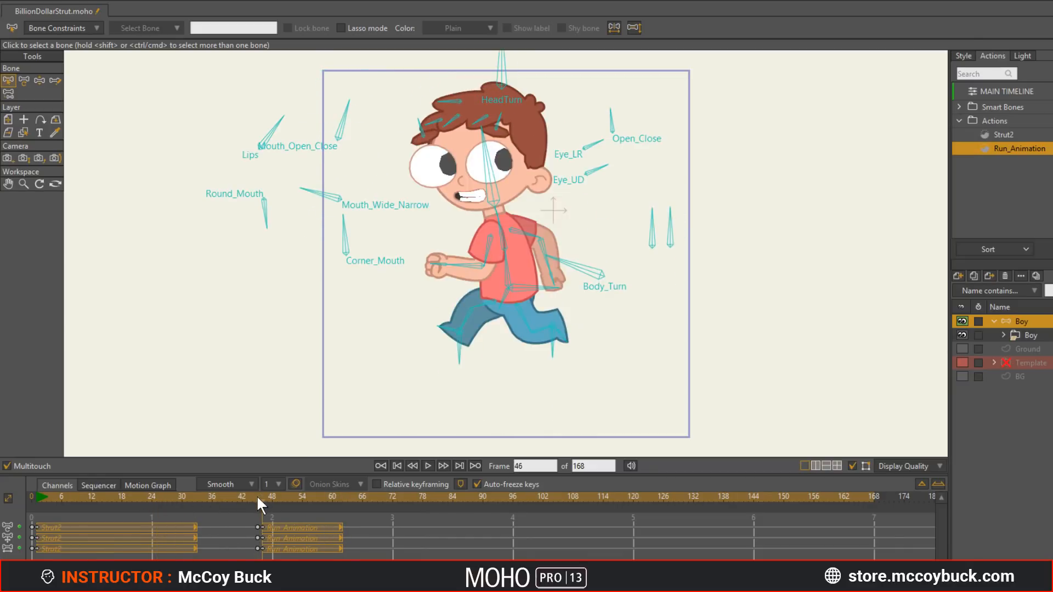
click(256, 497)
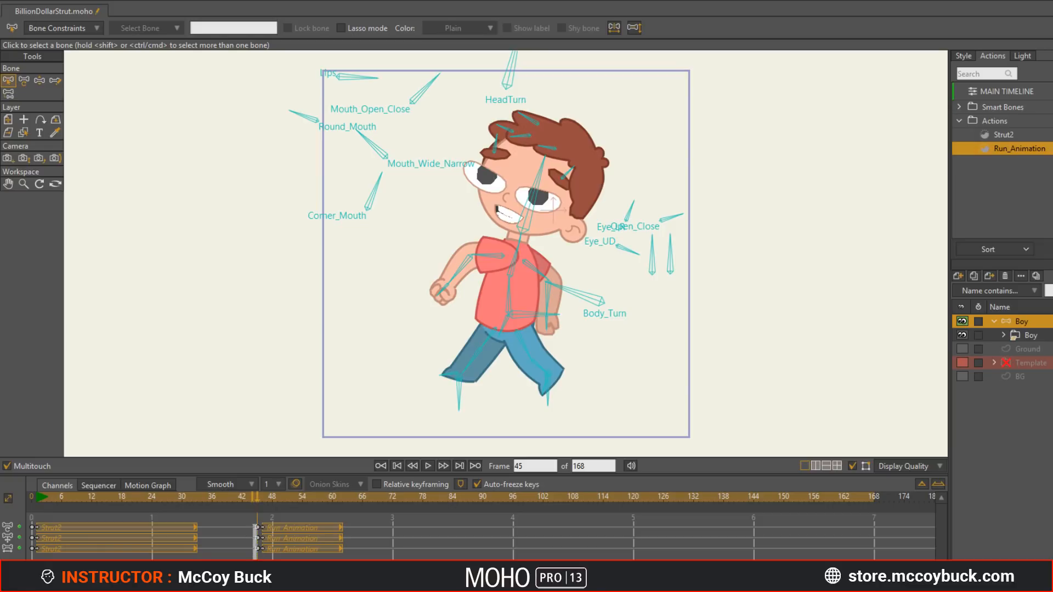
drag(256, 561, 257, 558)
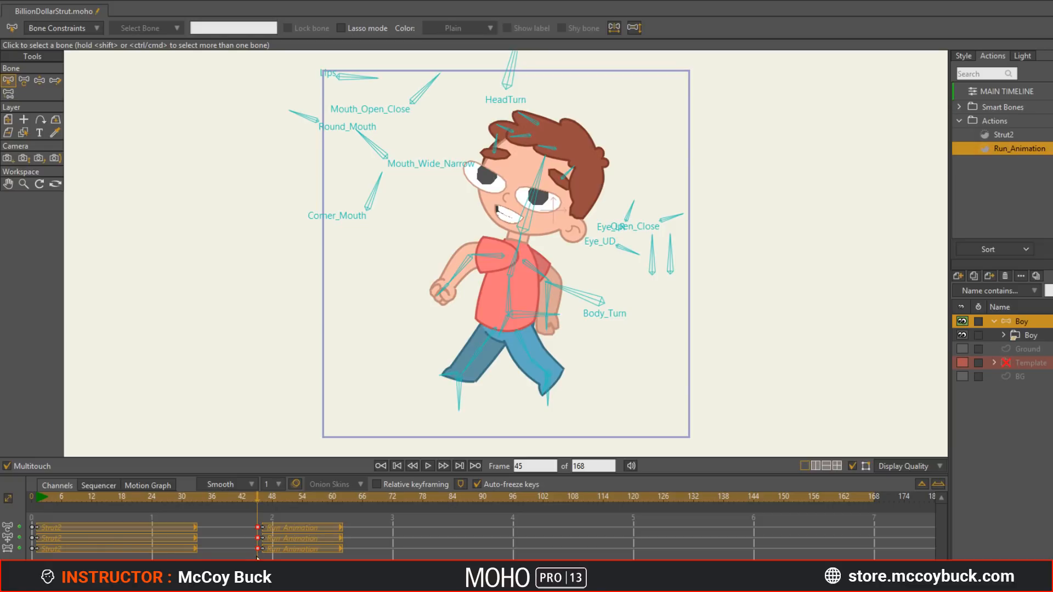
click(939, 484)
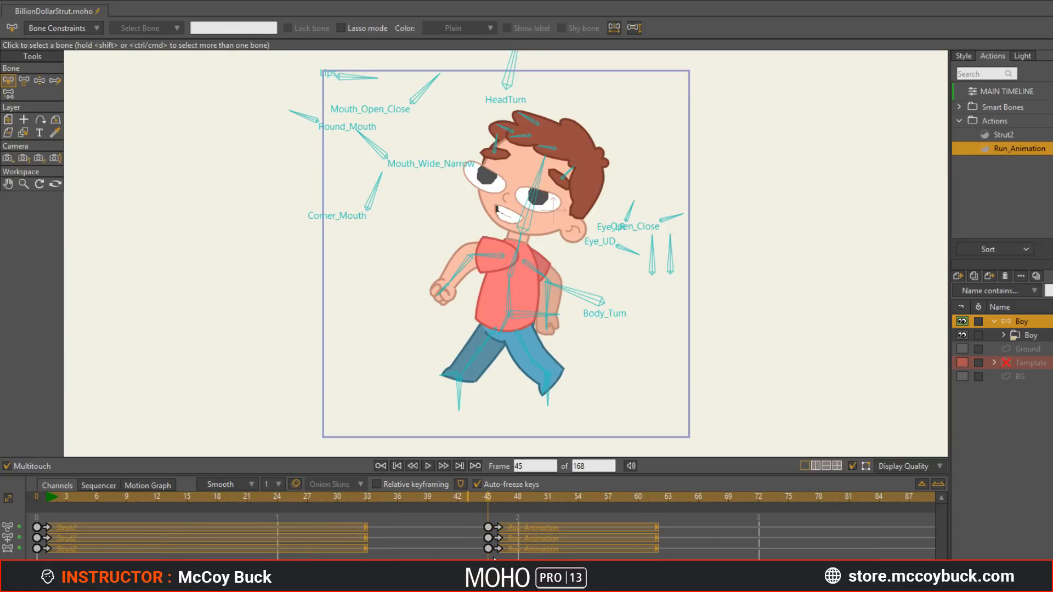
Step: Insert a second reference to Run_Animation at frame 72 and scrub through the sequence
drag(480, 494, 764, 537)
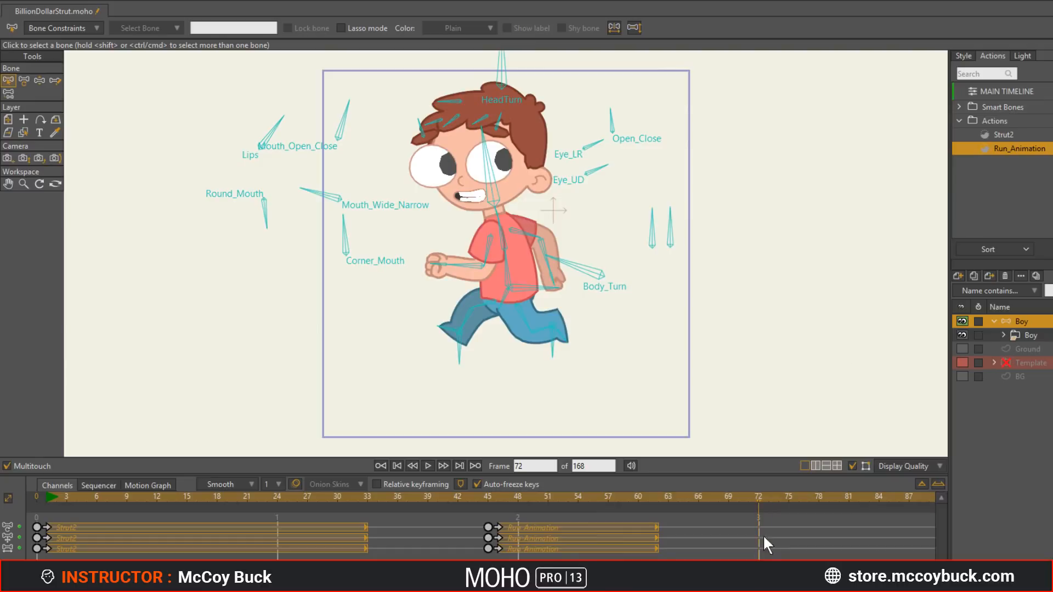
right_click(1016, 154)
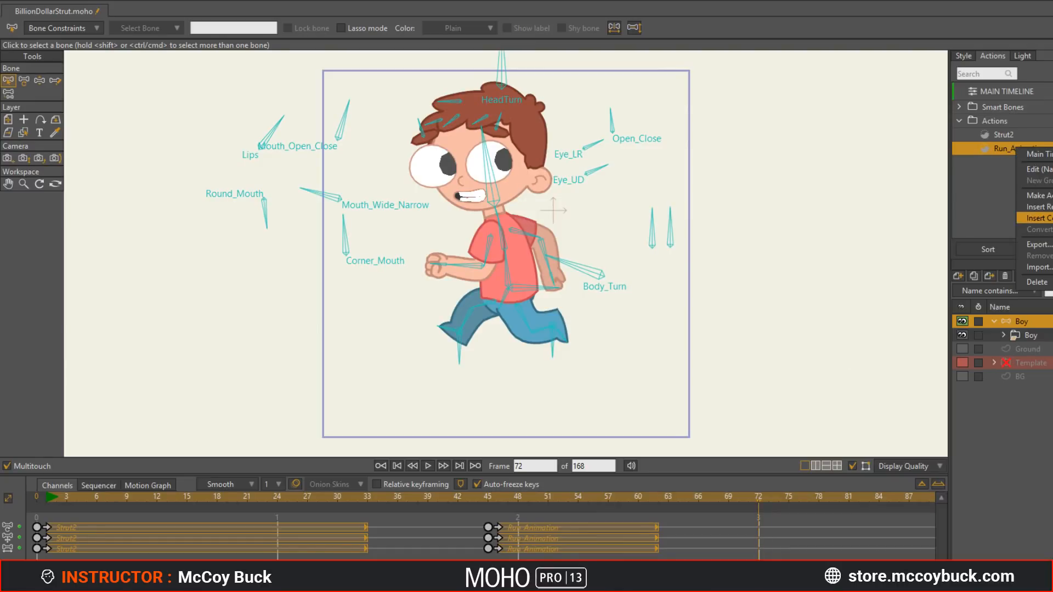
click(1037, 207)
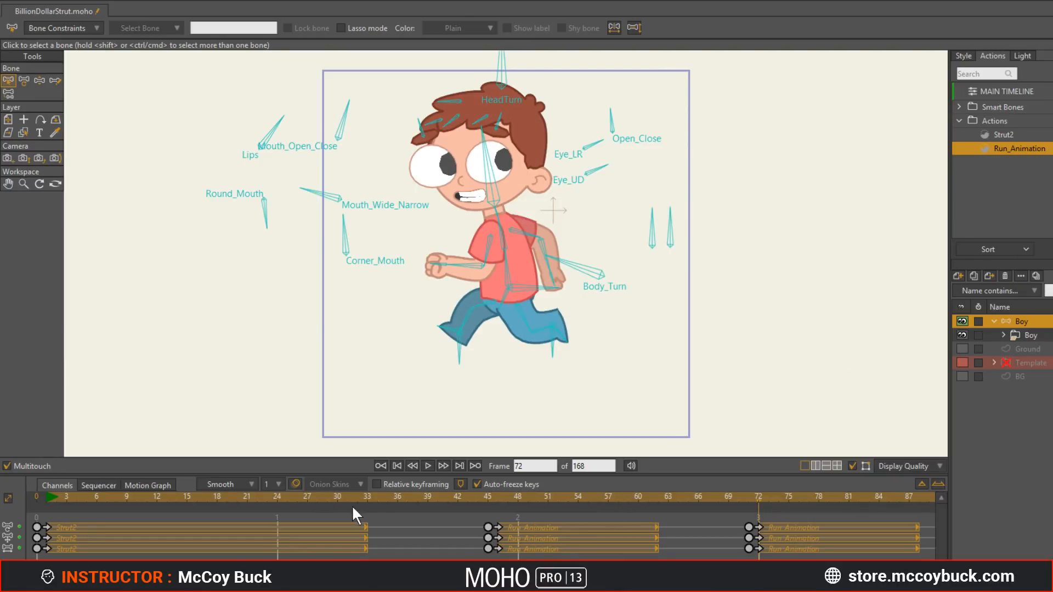
drag(352, 506, 828, 518)
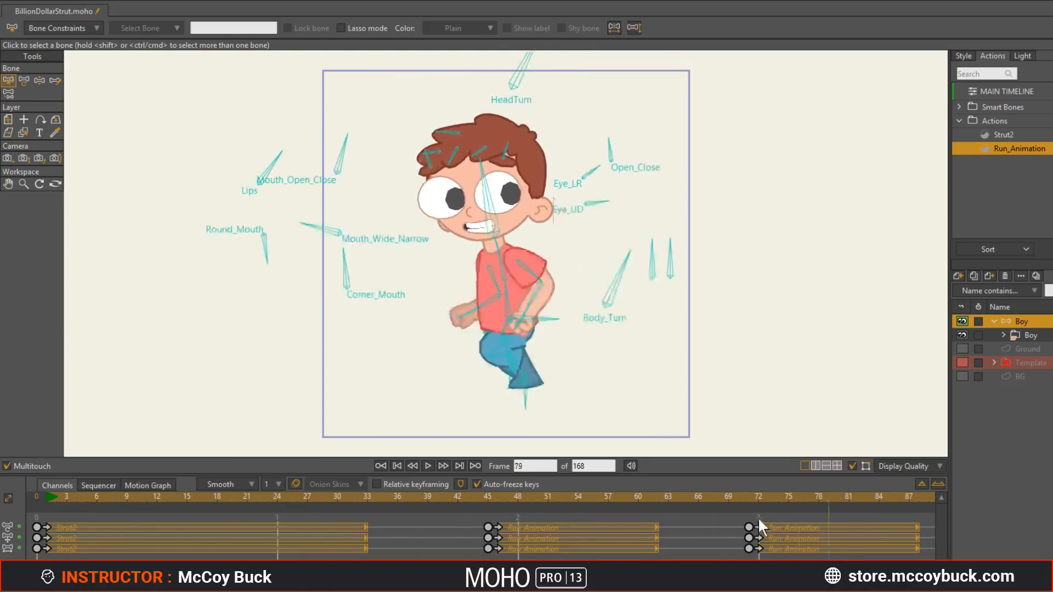
drag(760, 518, 265, 547)
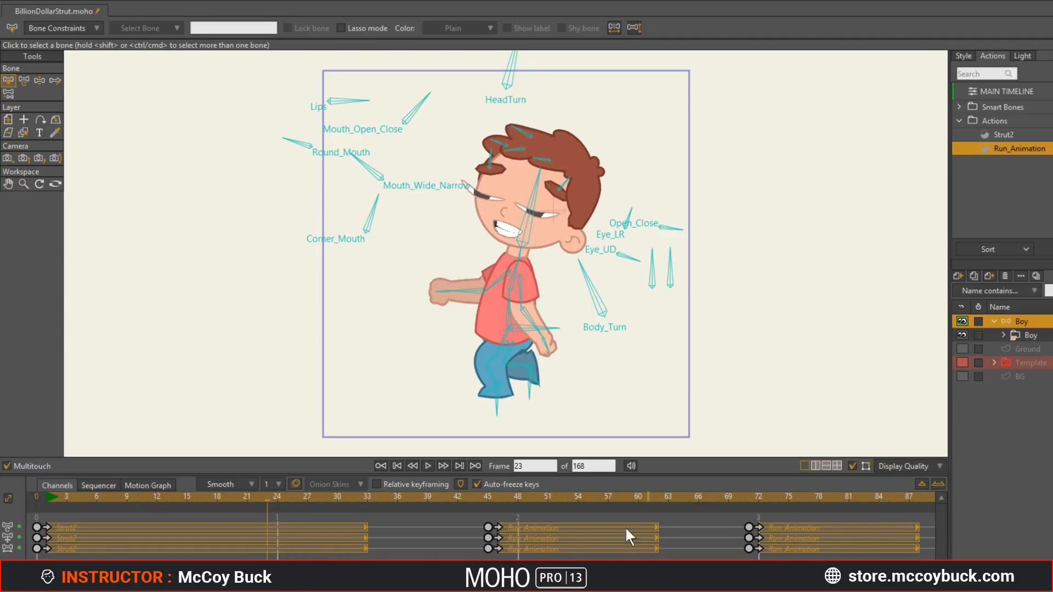
Step: Delete the extra keyframes ahead of the Run_Animation block at frame 46 and scrub across the transition
drag(469, 505, 433, 503)
drag(485, 533, 491, 555)
click(447, 497)
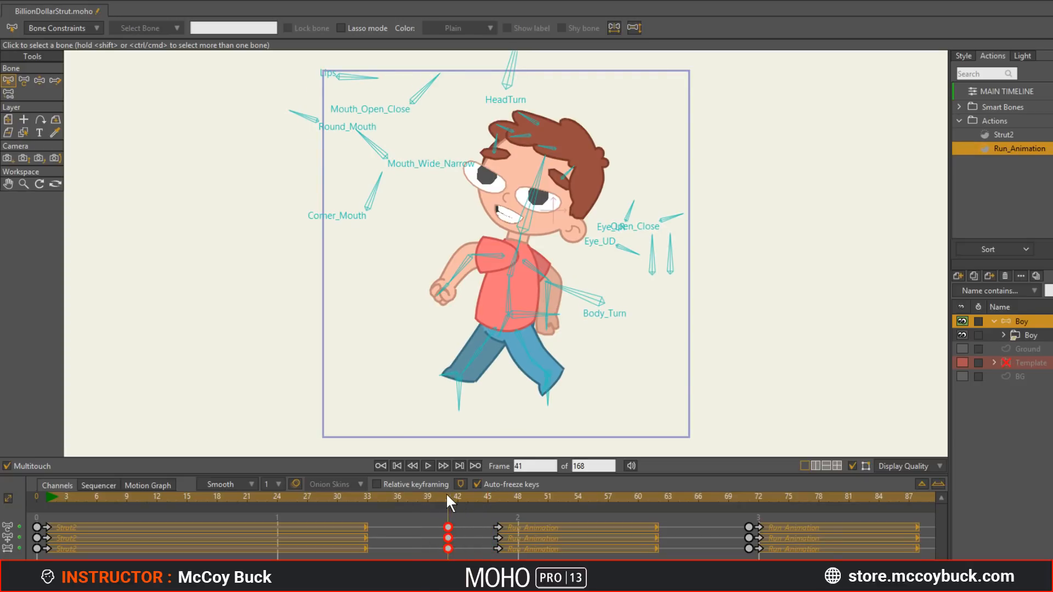
drag(448, 528, 437, 555)
key(Delete)
drag(443, 499, 367, 509)
drag(271, 514, 496, 515)
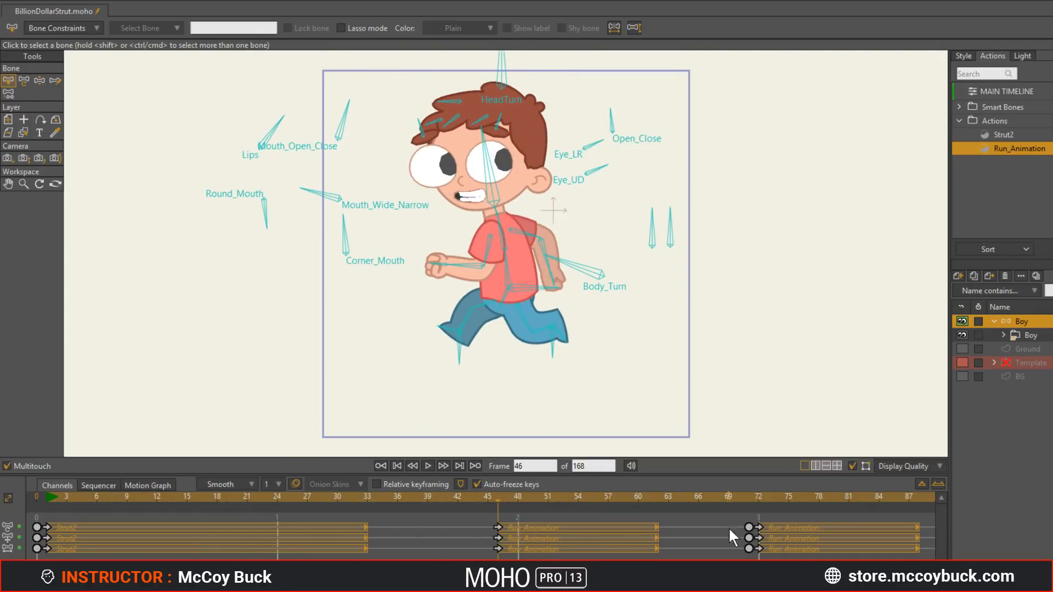
Step: Delete the extra keyframes ahead of the second Run_Animation block and play the whole sequence
drag(731, 516, 754, 560)
key(Delete)
drag(700, 502, 21, 532)
key(space)
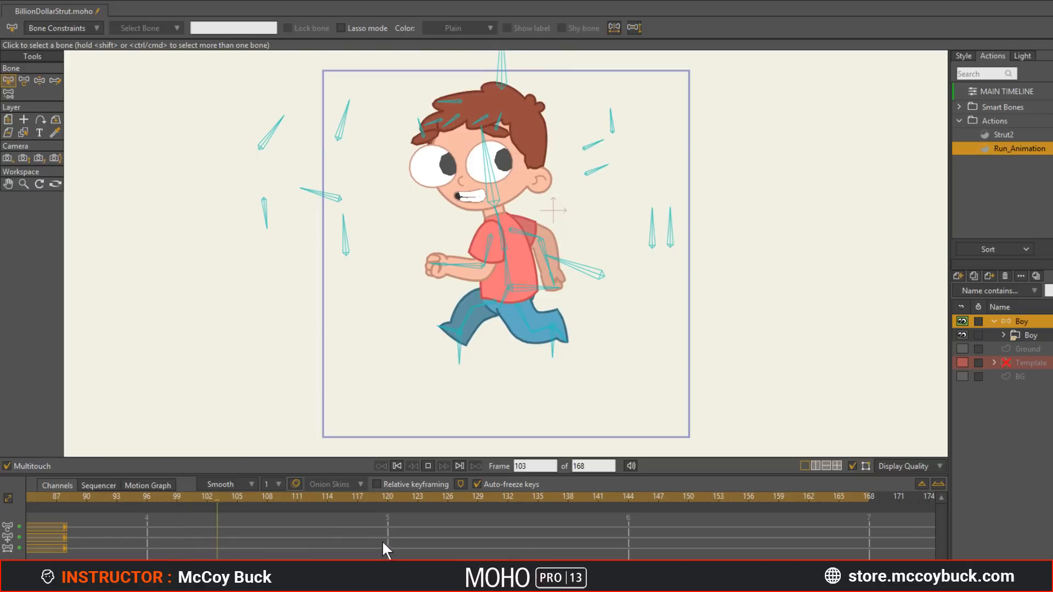
key(space)
Step: Return to the start and remove the second Run_Animation block from the timeline
click(397, 465)
drag(788, 504, 933, 555)
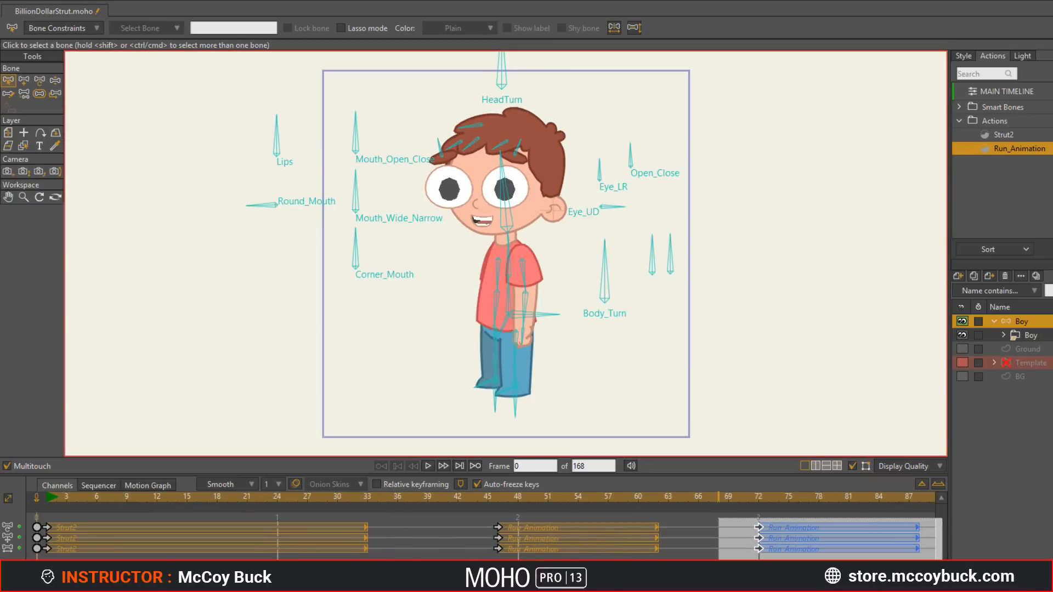
key(Delete)
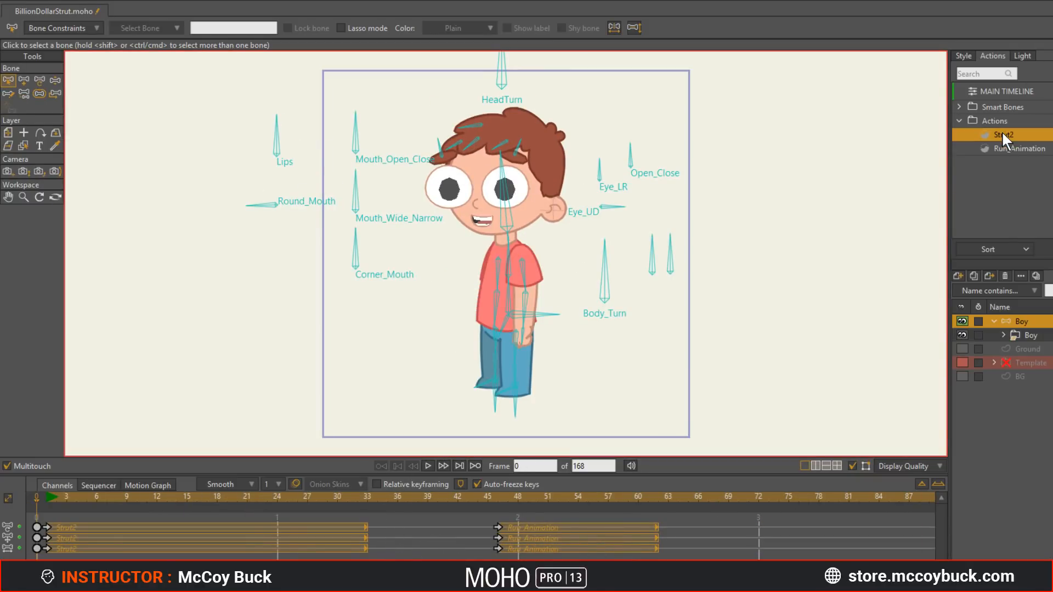
Step: Insert another reference to Strut2 at frame 73, behind the Run_Animation block
right_click(1001, 131)
click(764, 494)
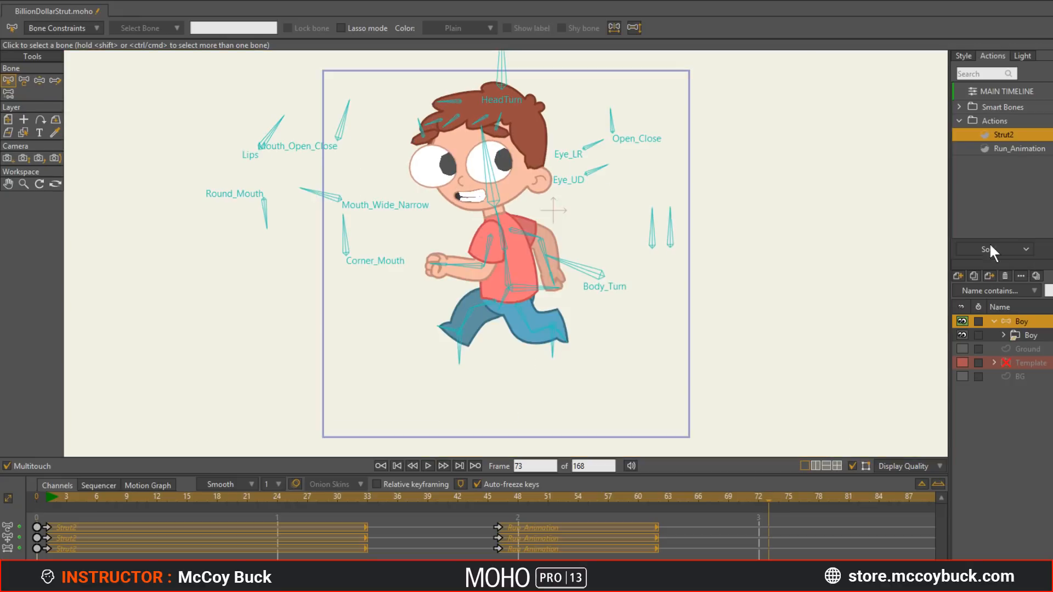
right_click(1006, 132)
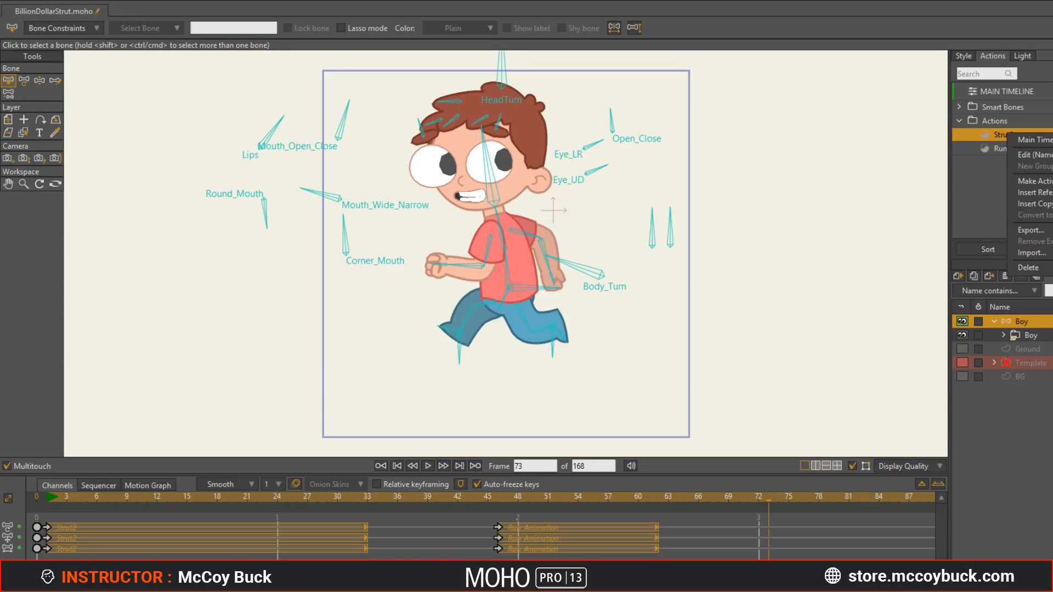
click(1037, 193)
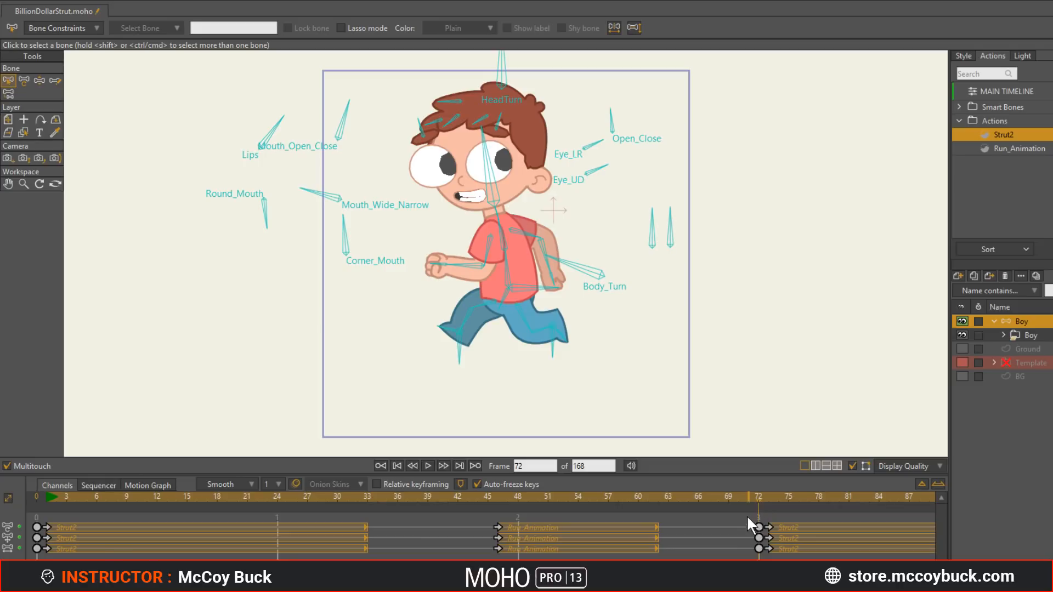
Step: Delete the extra keyframes at frame 72 ahead of the second Strut2 block and play the sequence from the start
drag(745, 522, 764, 563)
key(Delete)
drag(50, 498, 42, 501)
key(space)
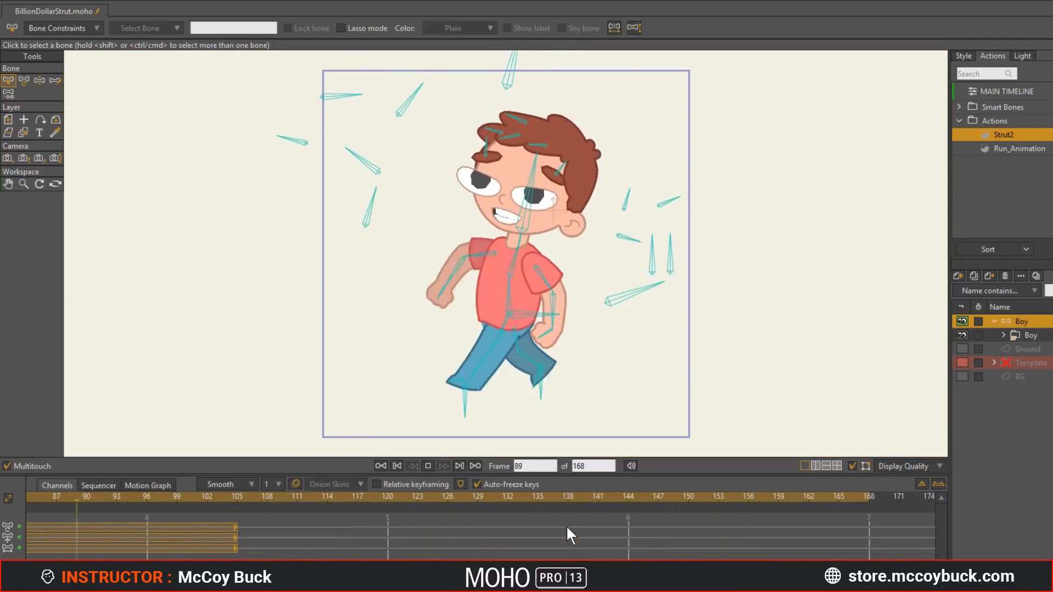
key(space)
Step: Scrub around the end of Run_Animation and play the transition into the second Strut2 block
scroll(480, 526, left, 3)
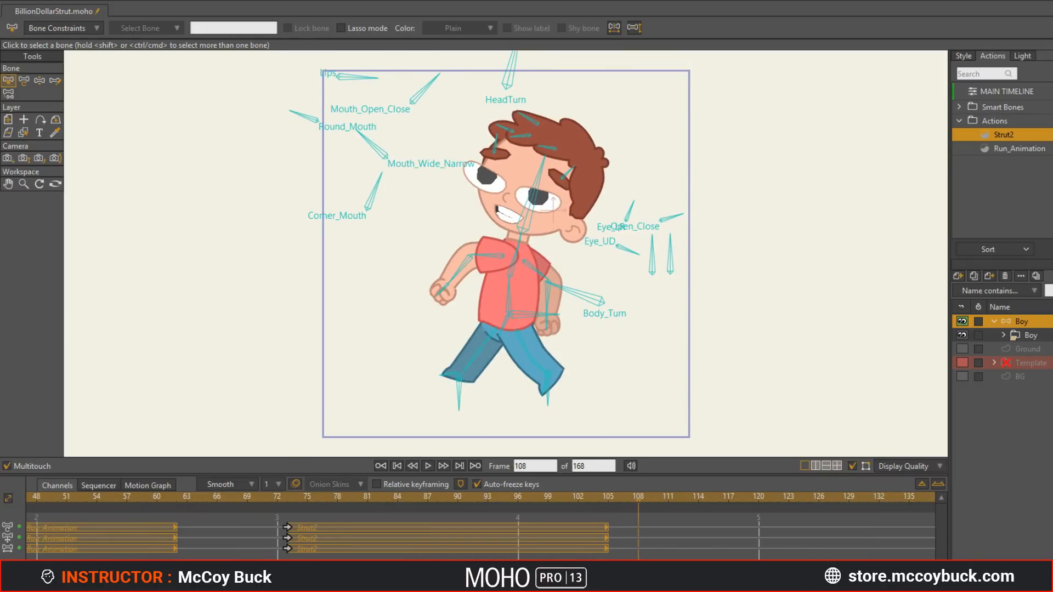
drag(192, 498, 179, 521)
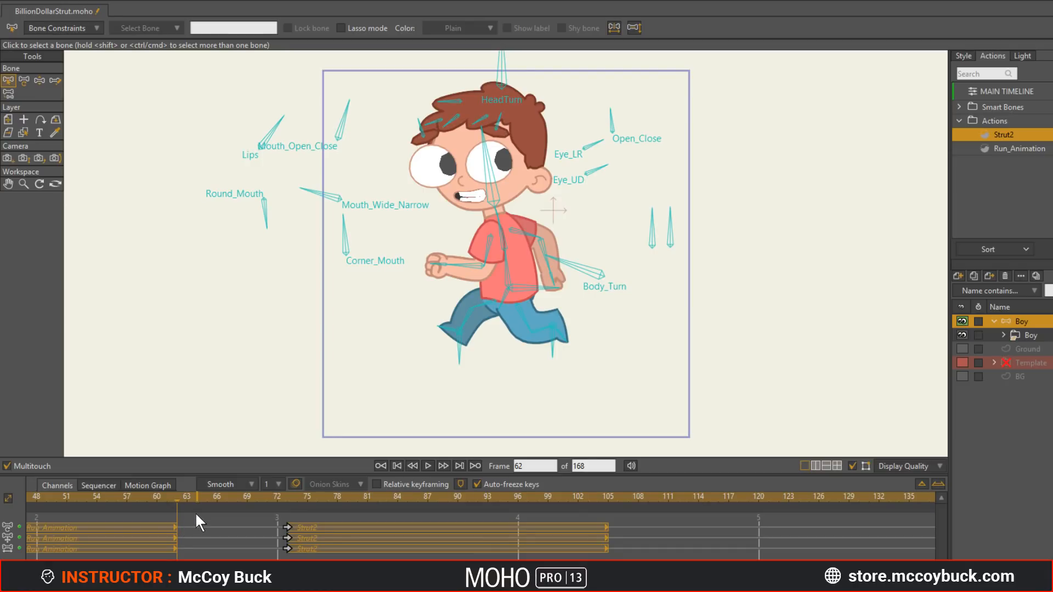
drag(183, 501, 123, 508)
key(space)
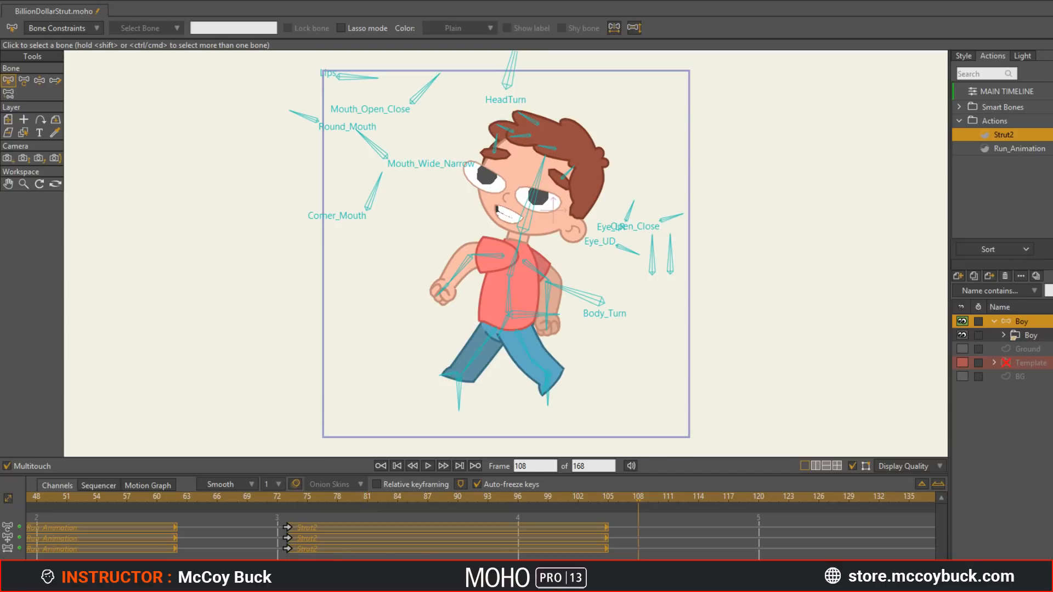
scroll(483, 526, left, 8)
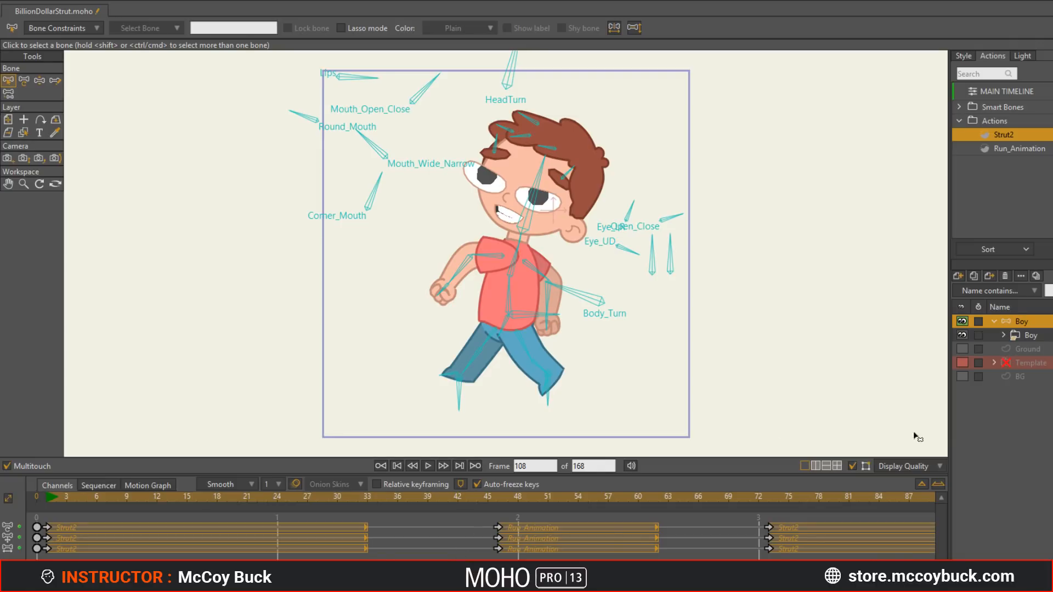
Step: Expand and collapse the Smart Bones and Actions groups to review them, leaving both collapsed
click(959, 121)
click(959, 121)
click(958, 121)
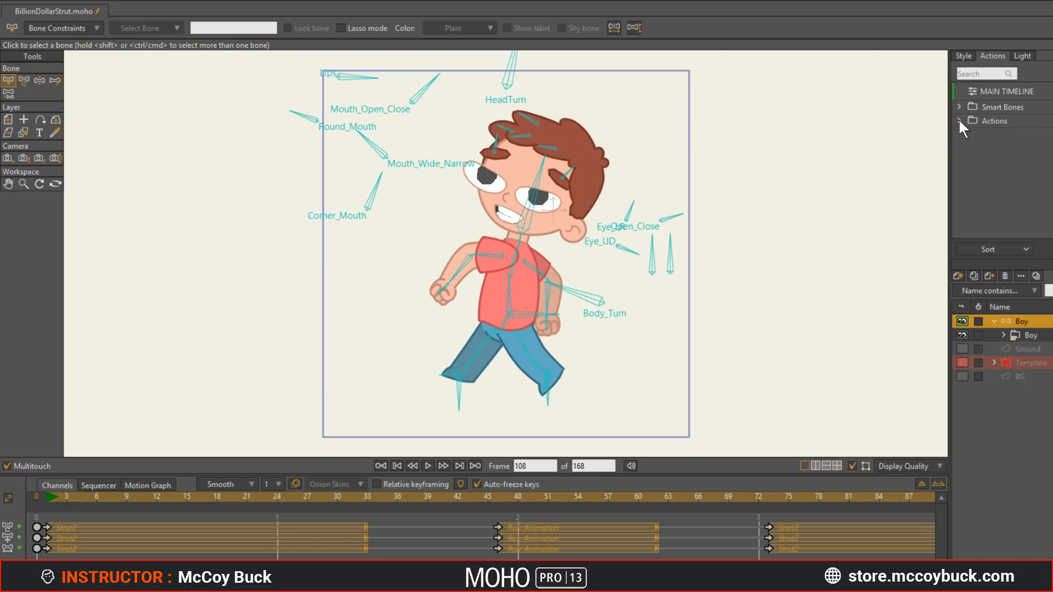
click(959, 118)
click(958, 118)
click(959, 106)
click(959, 106)
click(961, 120)
click(960, 120)
Step: Expand the inner Boy layer and look through its sublayers
click(1009, 334)
click(1005, 334)
scroll(1006, 335, down, 2)
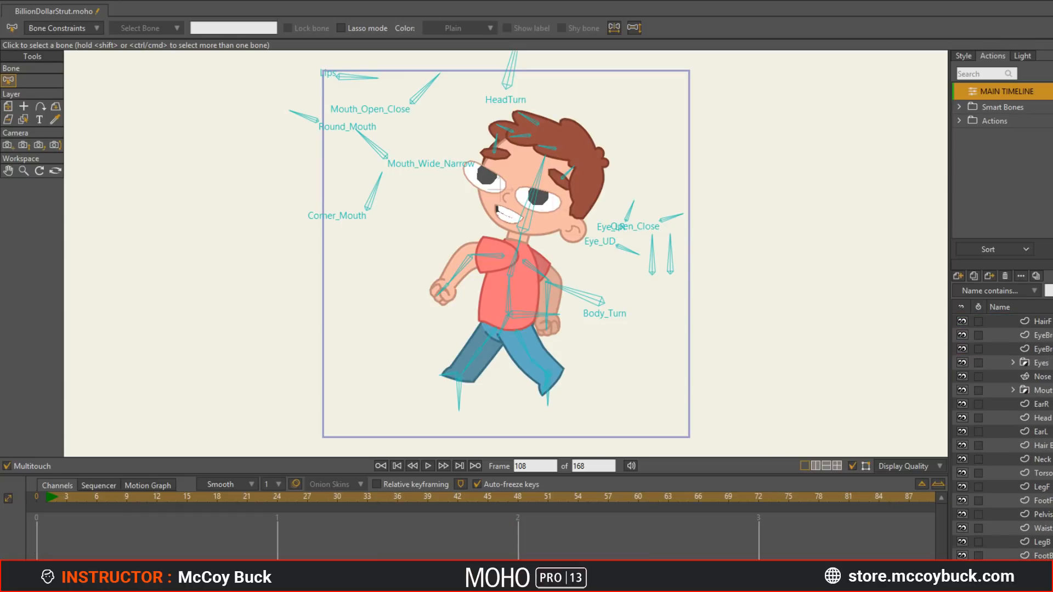
Step: Open the Mouth layer's settings, inspect its masking options and close them unchanged
click(1047, 390)
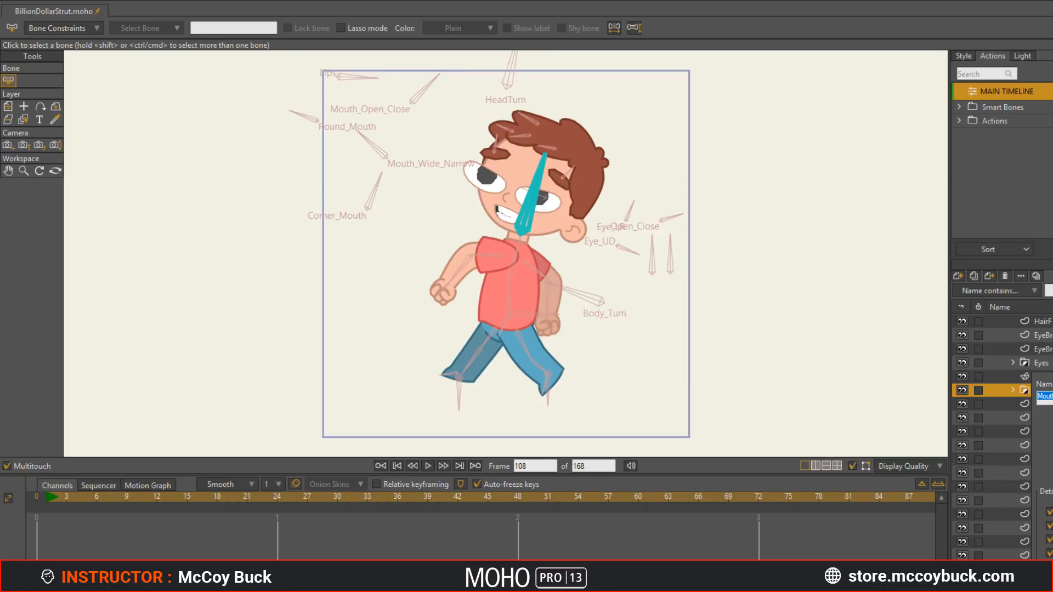
click(1031, 353)
click(1020, 275)
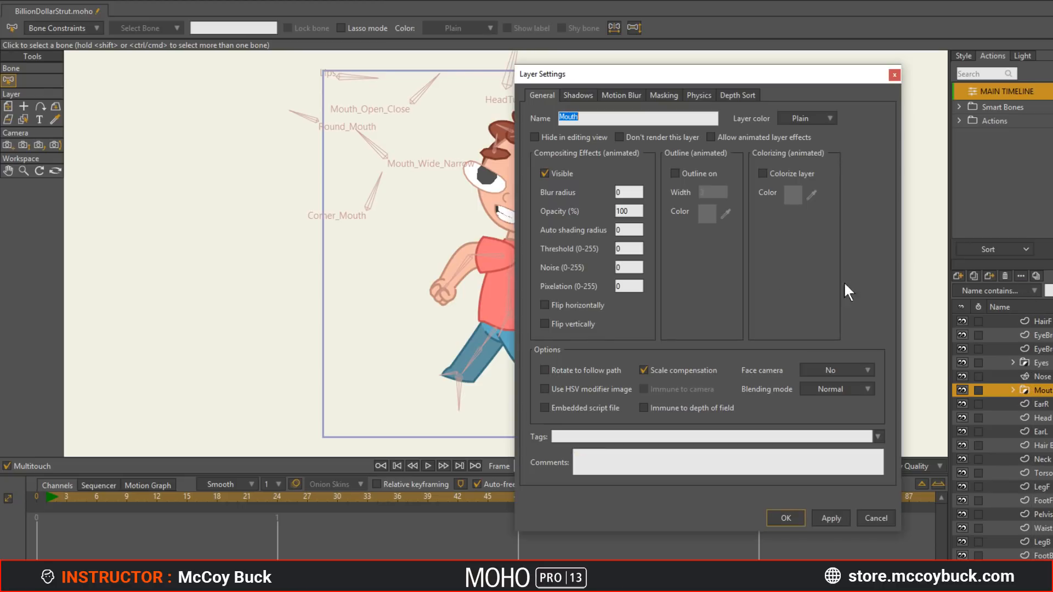
click(664, 95)
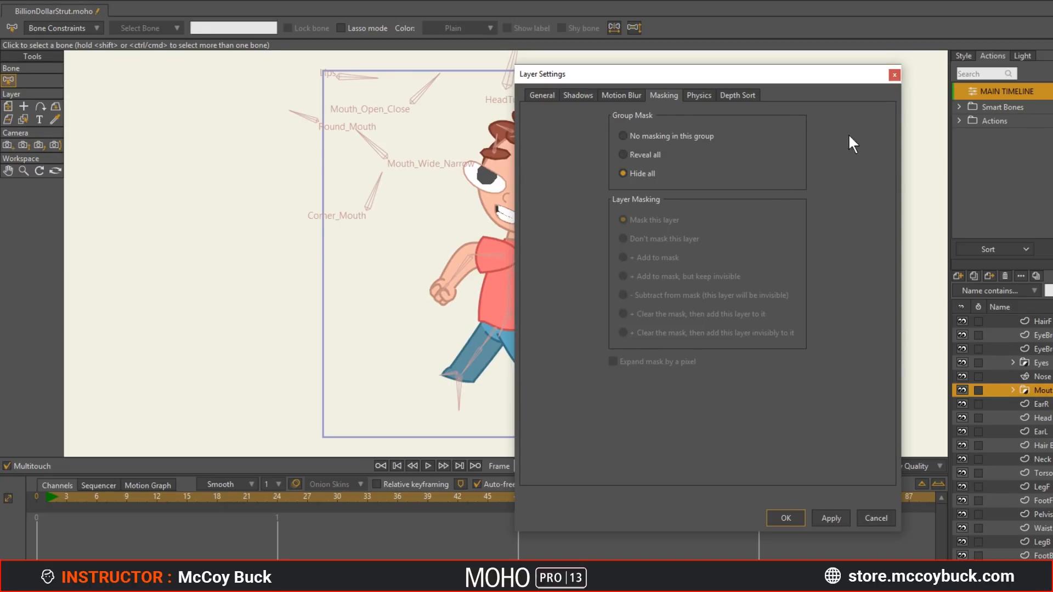
click(896, 75)
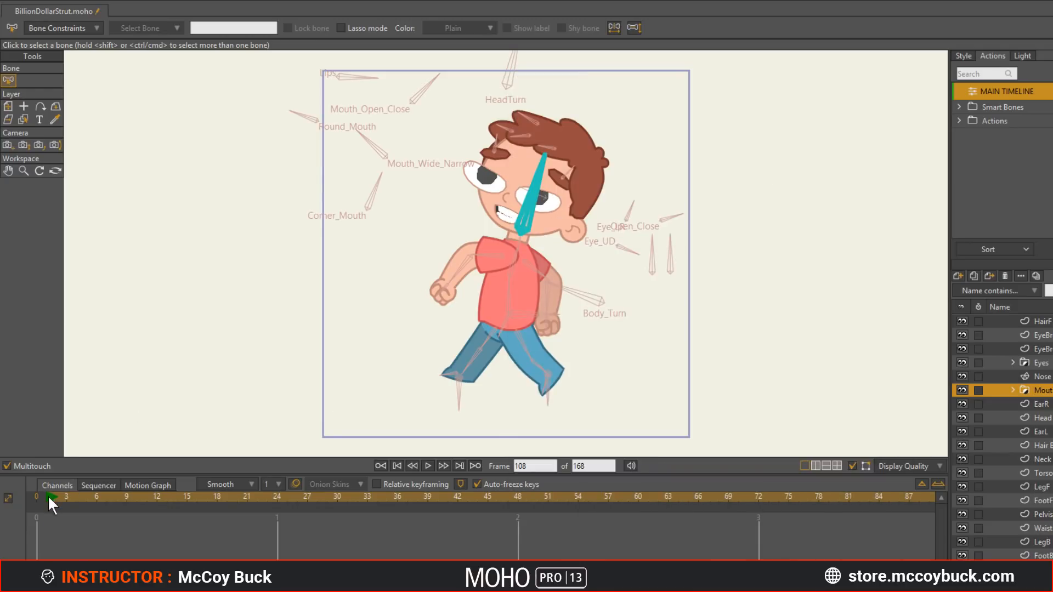
Step: Move to frame 7 on the main timeline, render a still of that frame and close the render
drag(48, 496, 106, 500)
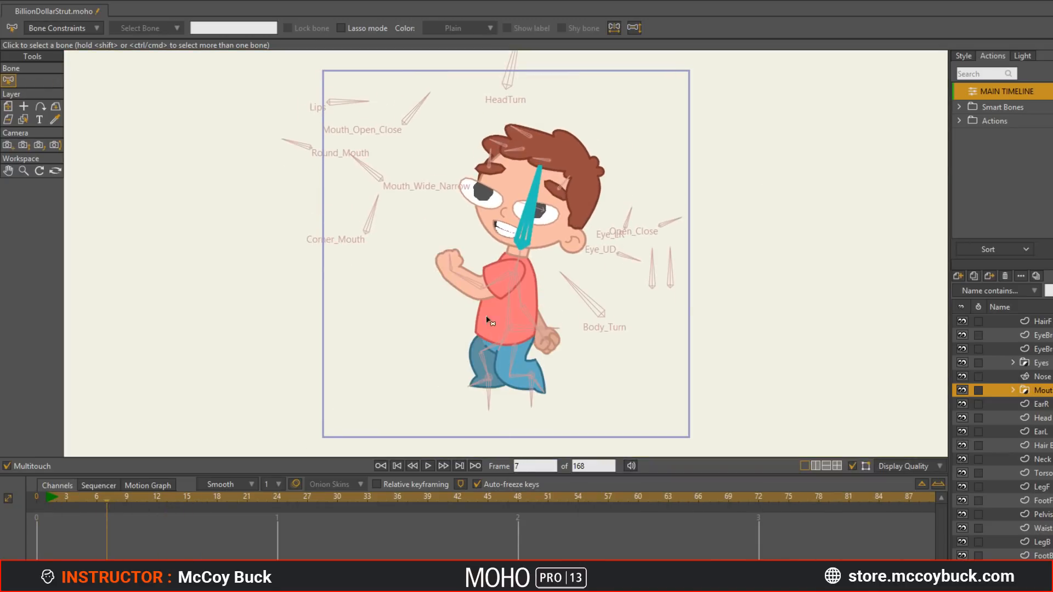
scroll(493, 247, up, 5)
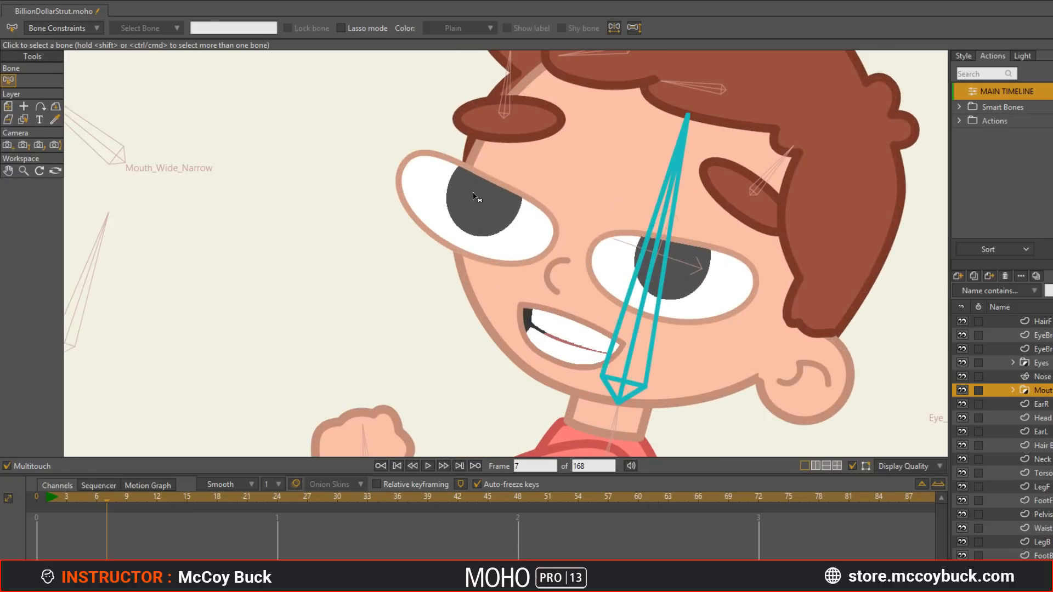
key(ctrl+r)
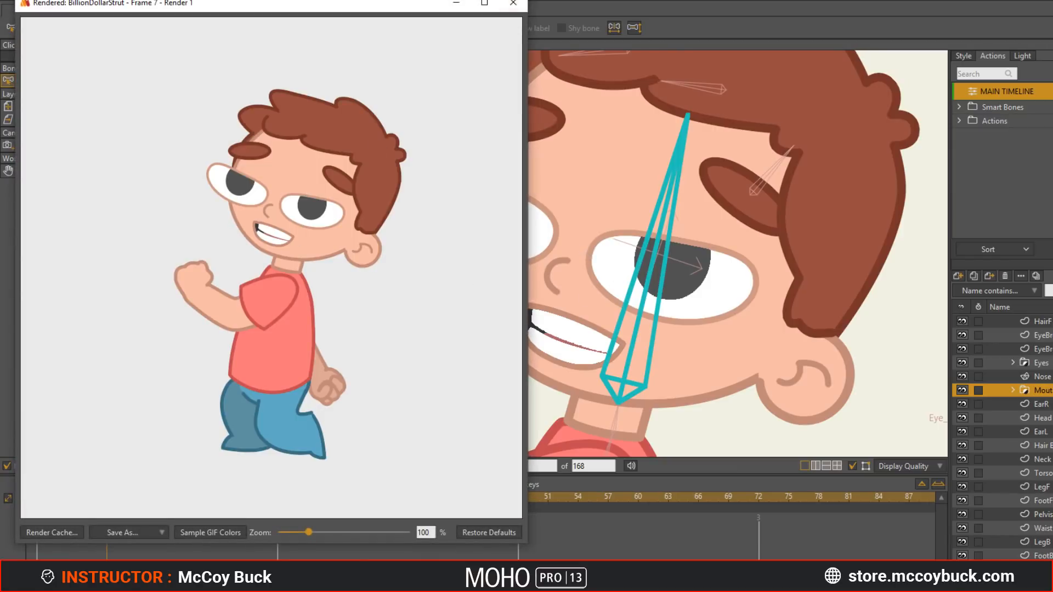
click(513, 2)
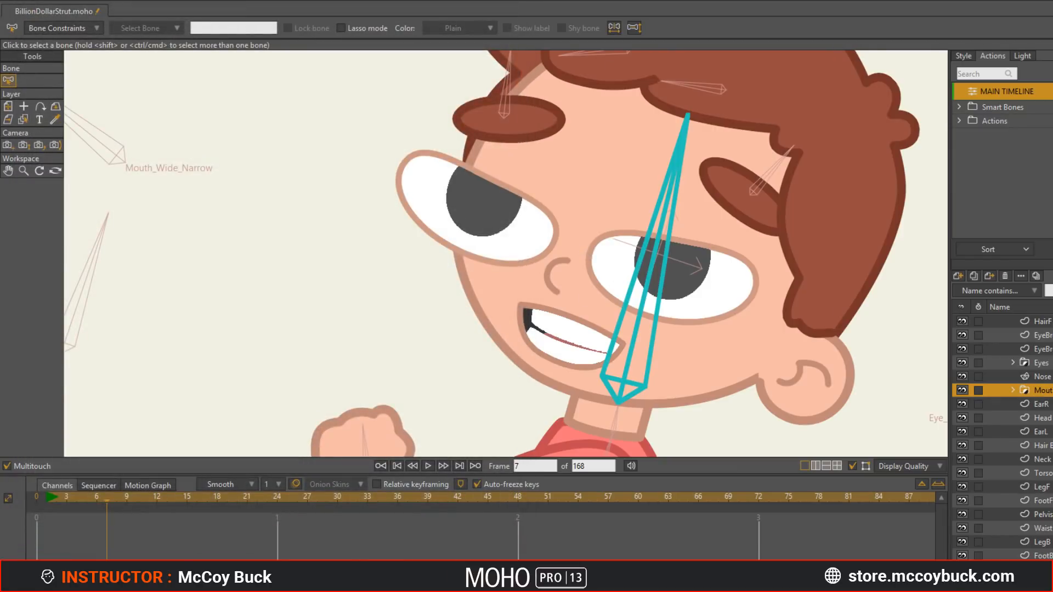
Step: Set the inner Boy layer's group mask to Hide all and apply it
scroll(1042, 384, up, 1)
click(1043, 349)
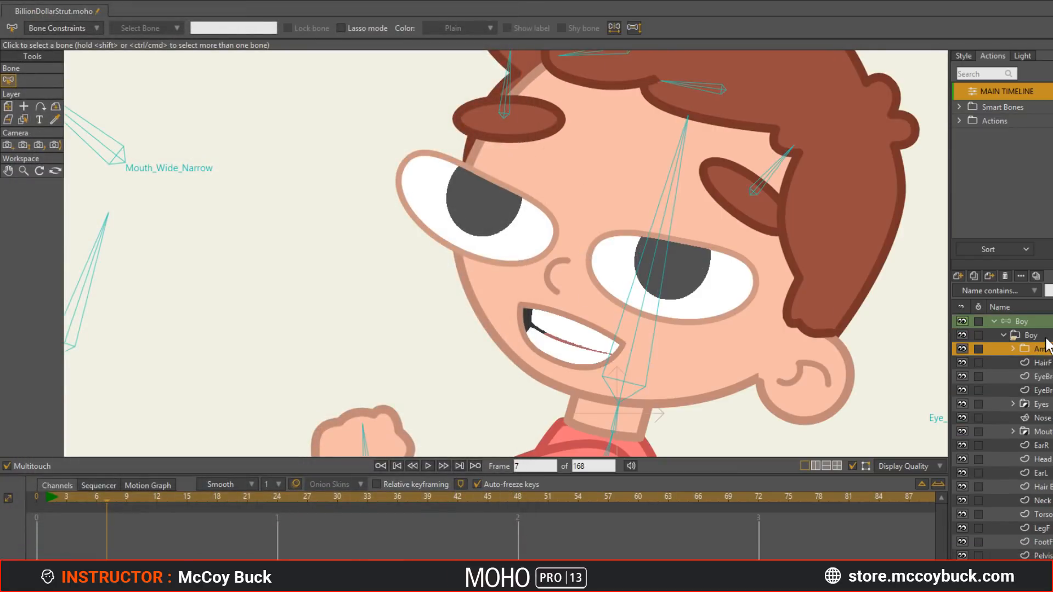
click(1045, 338)
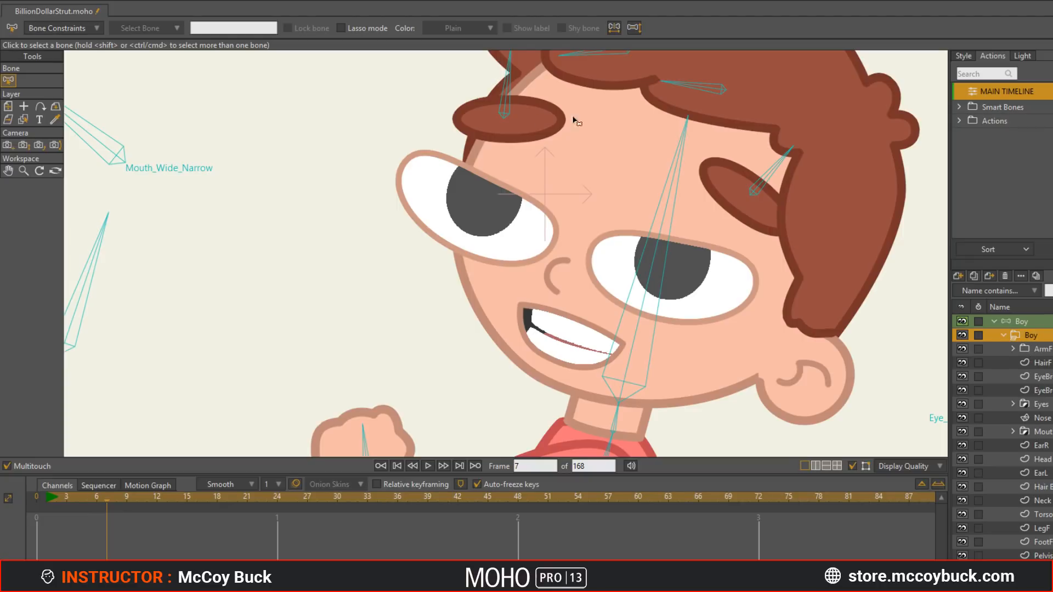
double_click(1036, 336)
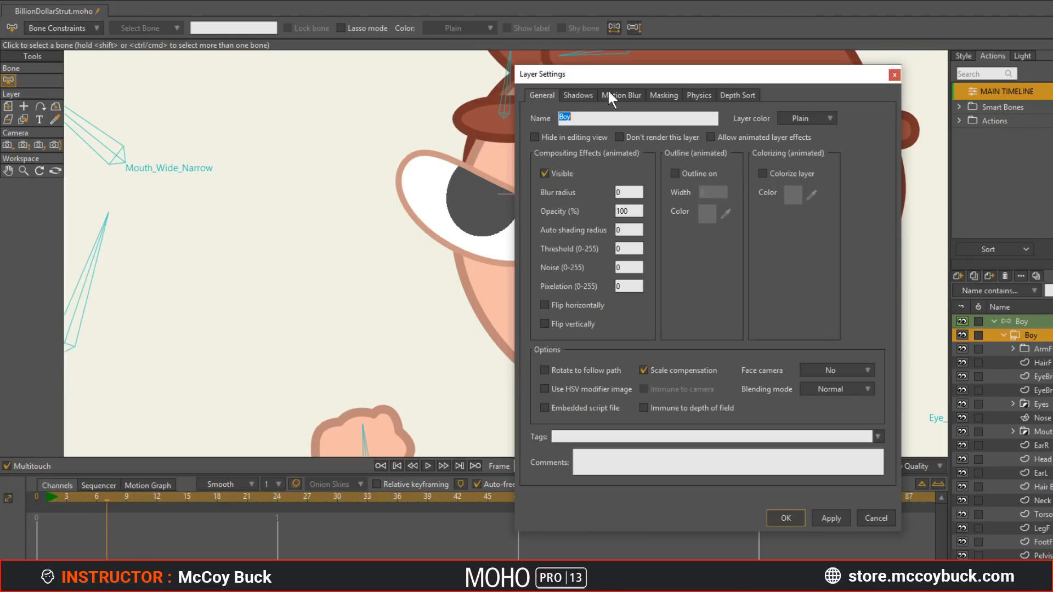
click(664, 97)
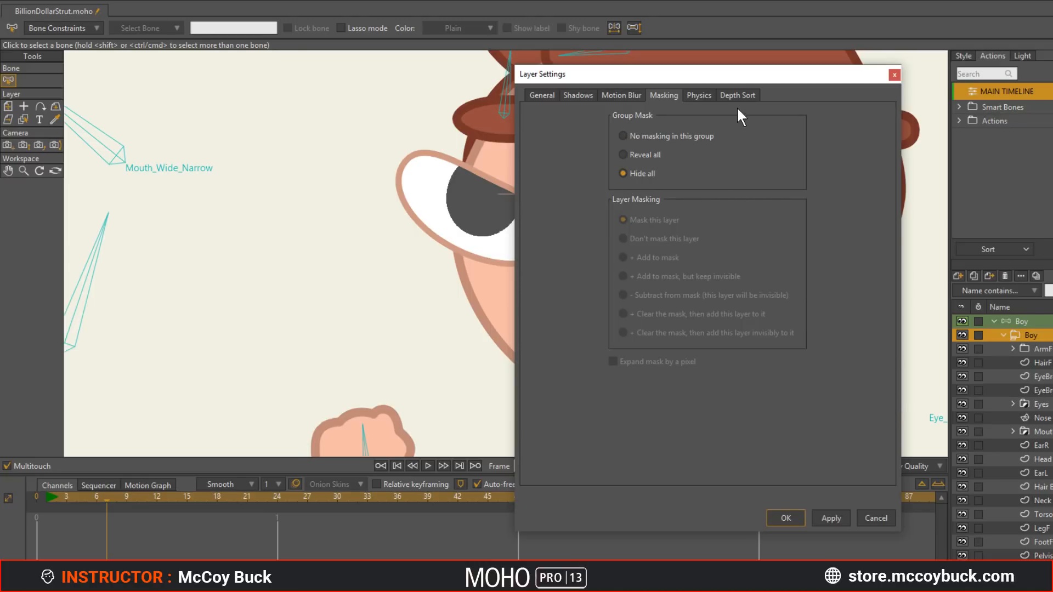
drag(741, 83, 211, 124)
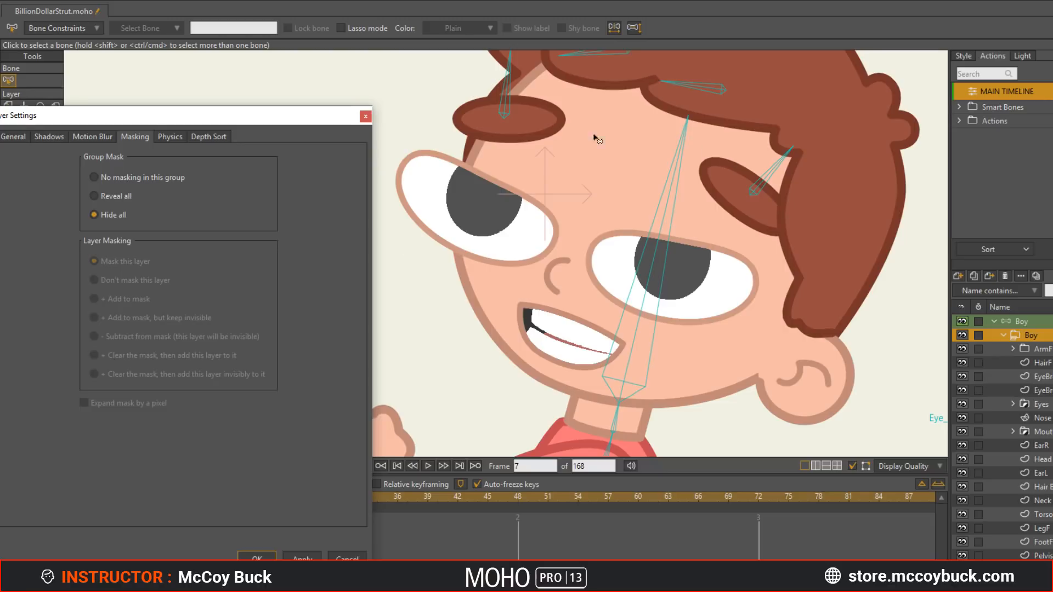
click(304, 558)
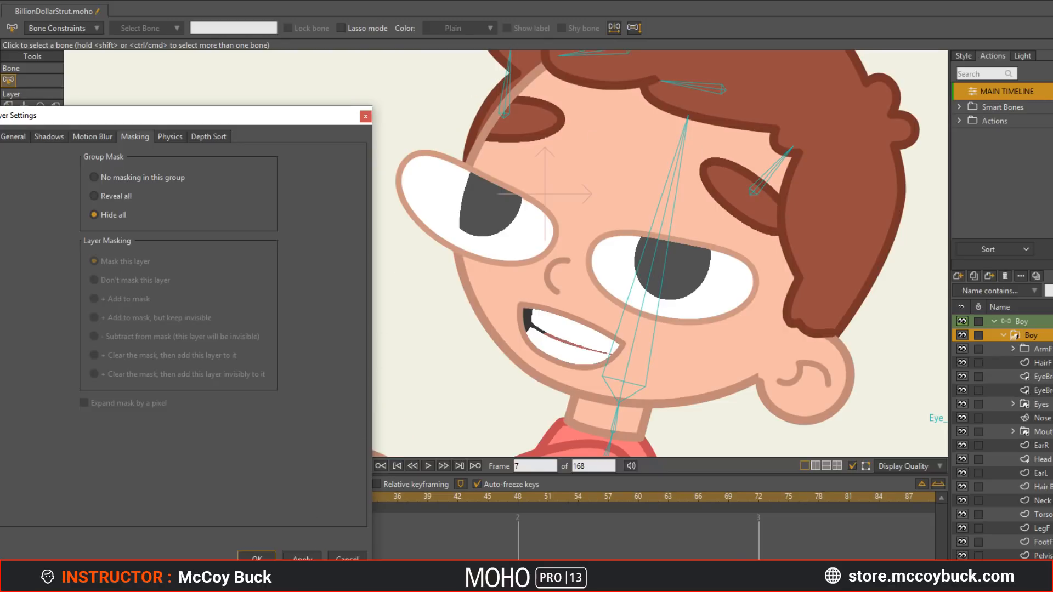
click(257, 557)
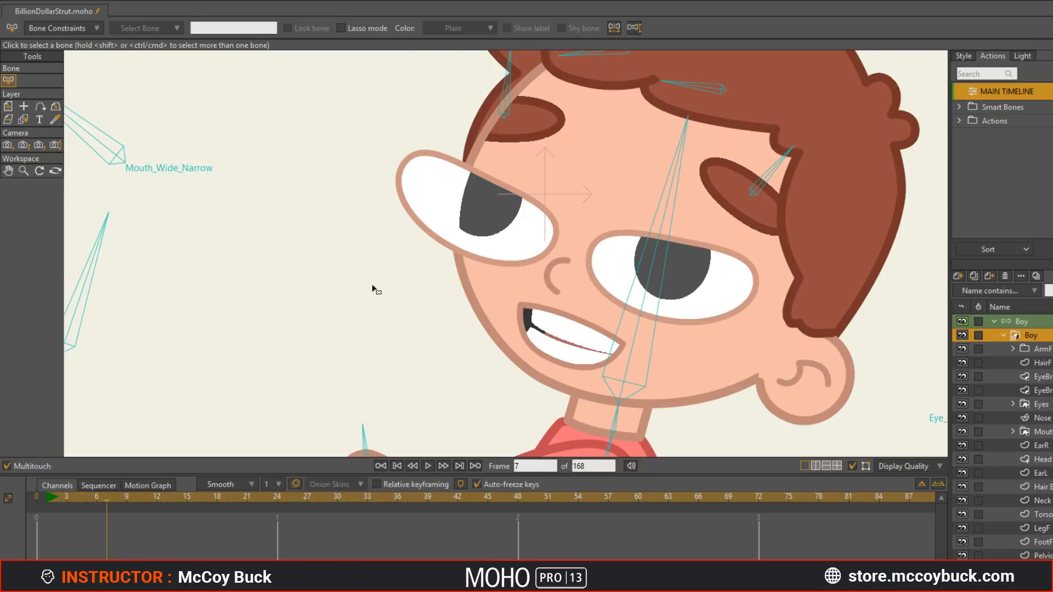
Step: Render frame 7 twice to check how the masked Boy group appears, closing each render
key(ctrl+r)
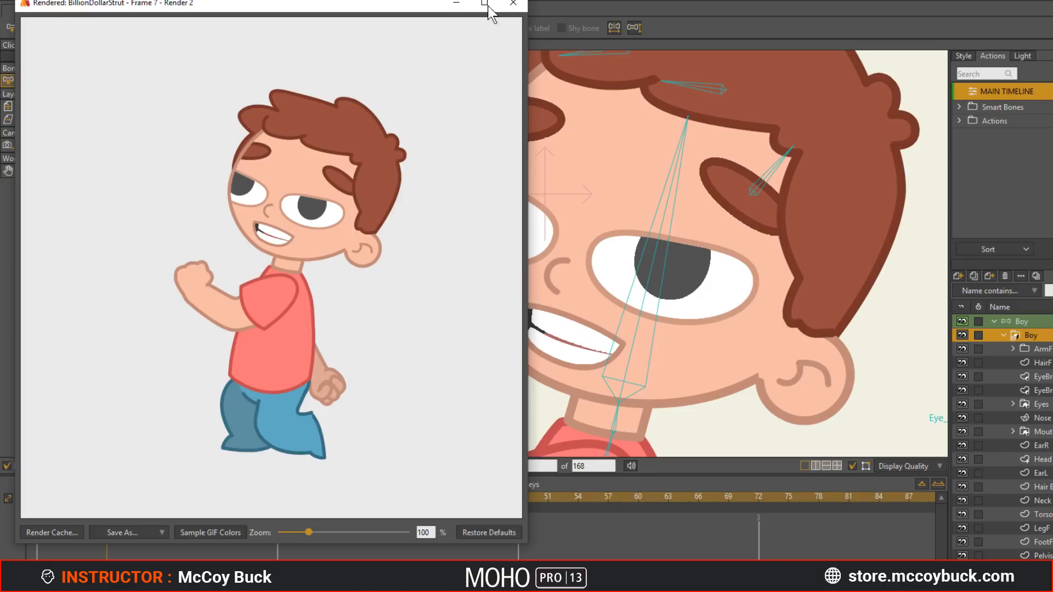
click(514, 2)
scroll(405, 292, down, 7)
scroll(437, 324, up, 1)
drag(437, 323, 493, 262)
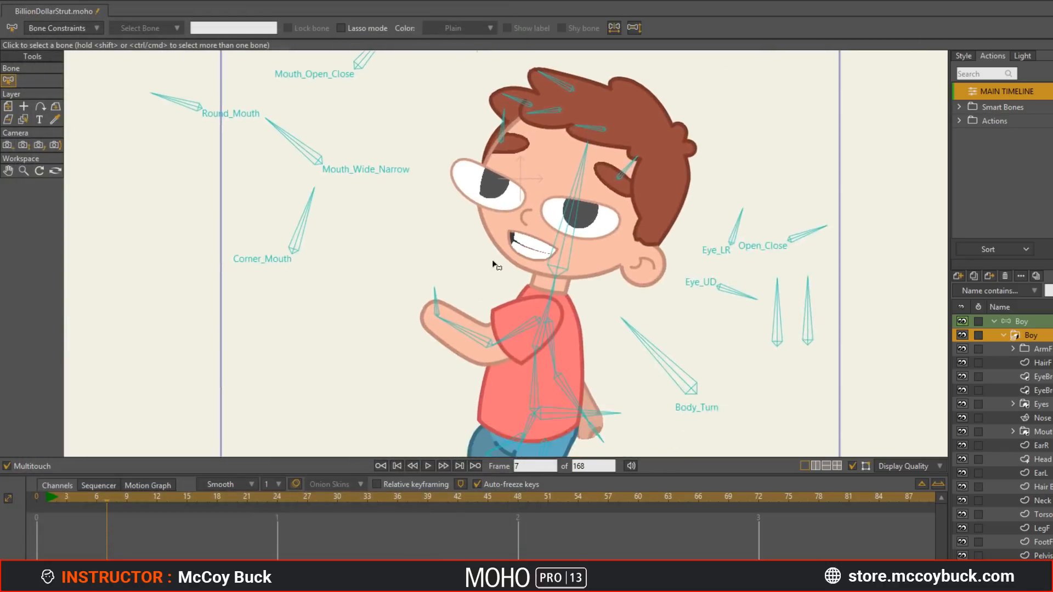
scroll(492, 261, down, 3)
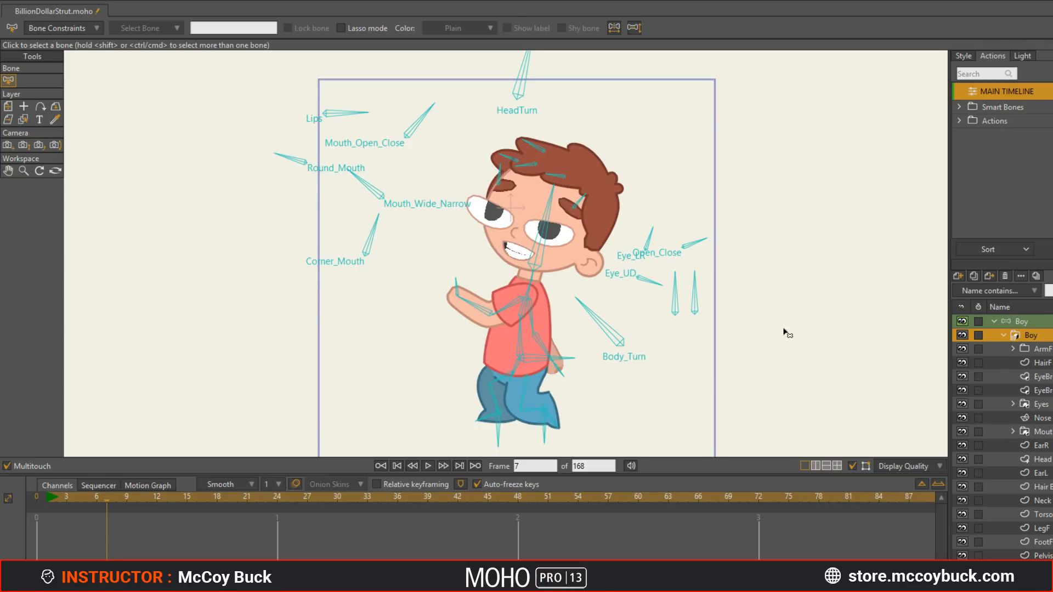
key(ctrl+r)
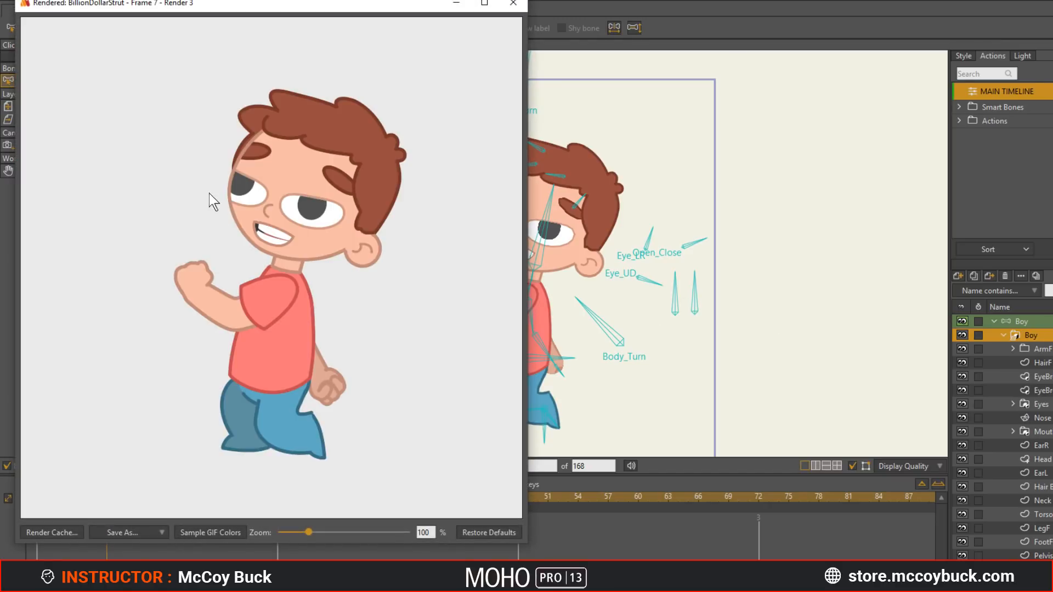
click(514, 4)
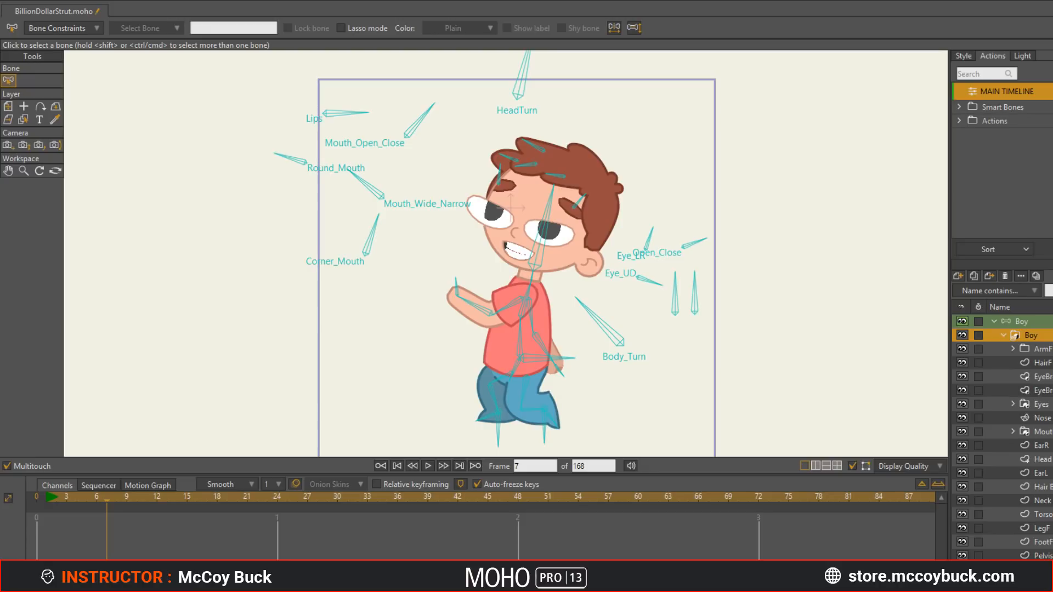
Step: Set the viewport's display quality to Preview
click(892, 468)
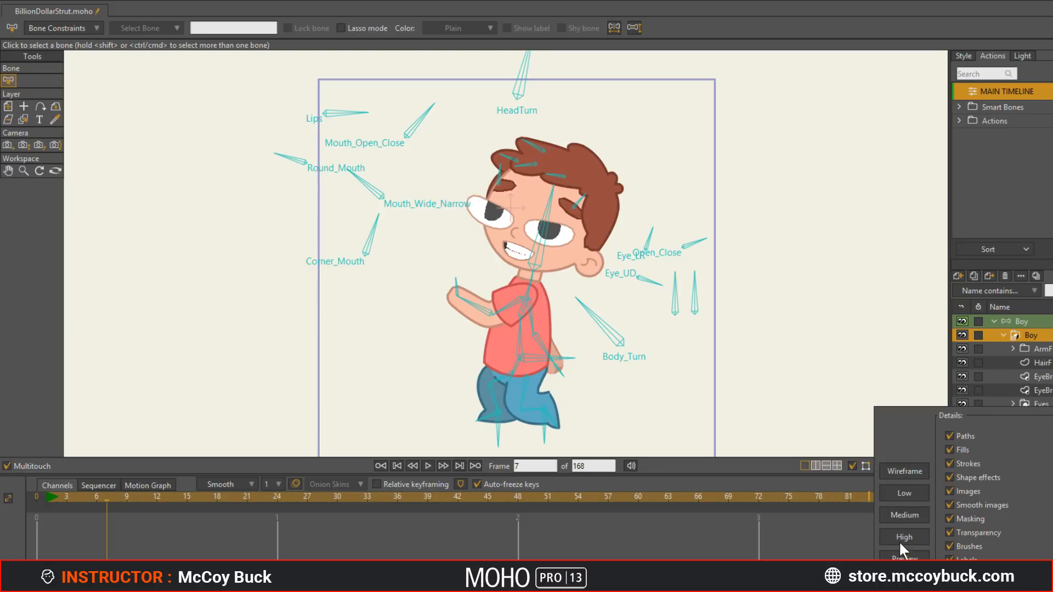
click(903, 561)
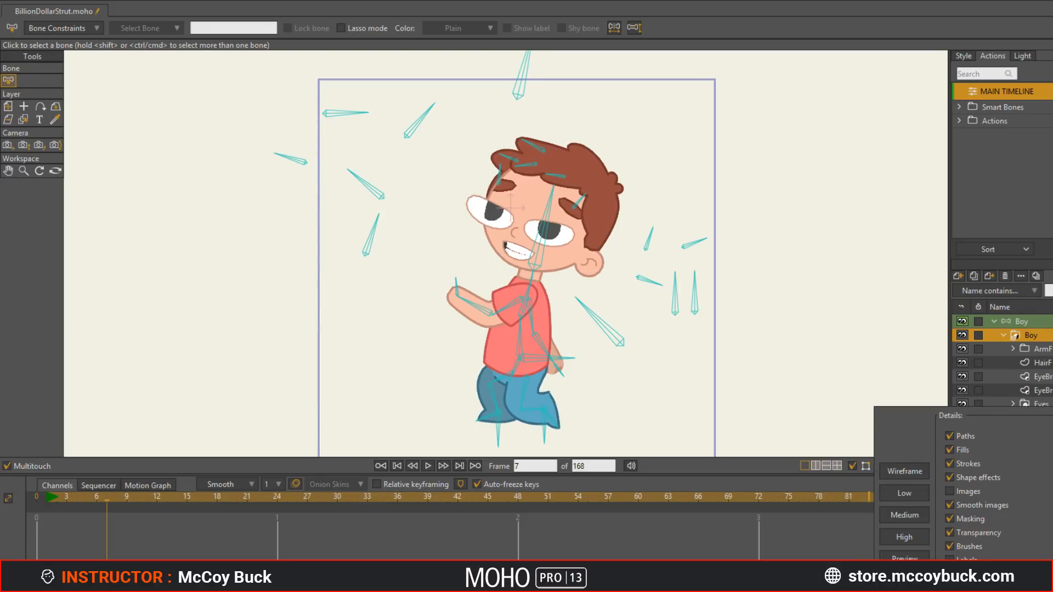
click(784, 470)
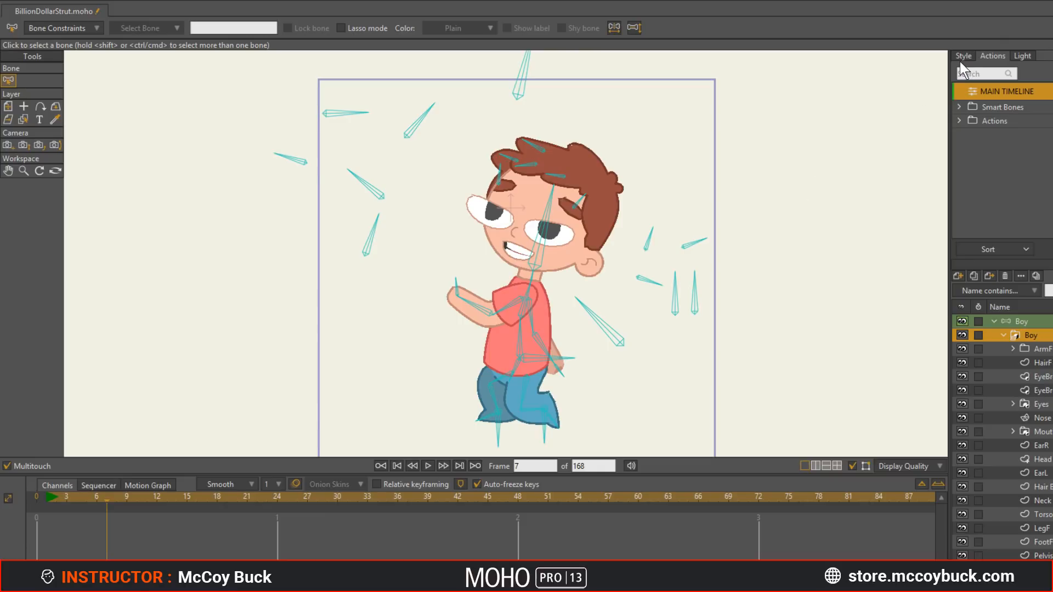
Step: Select the Body_Turn bone in the outer Boy bone layer and rotate it to about 149° at frame 7
click(600, 323)
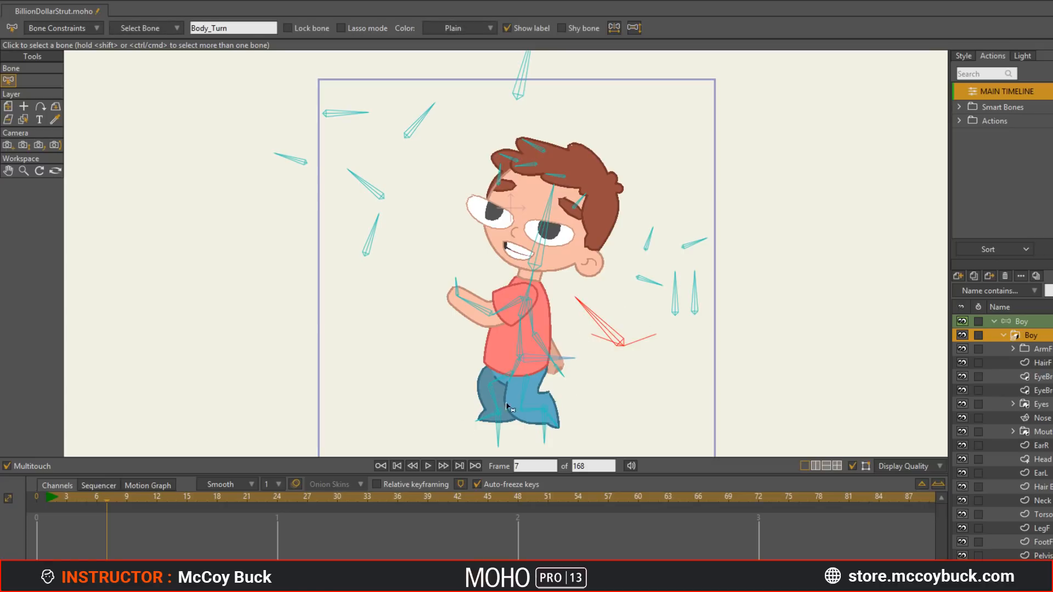
click(1025, 322)
key(t)
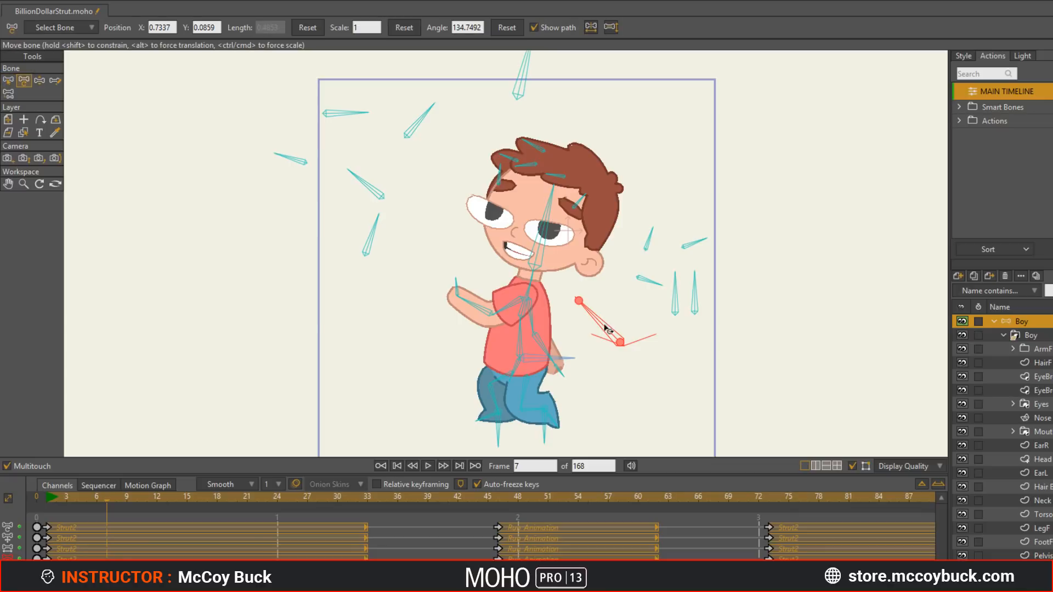
drag(609, 329, 566, 345)
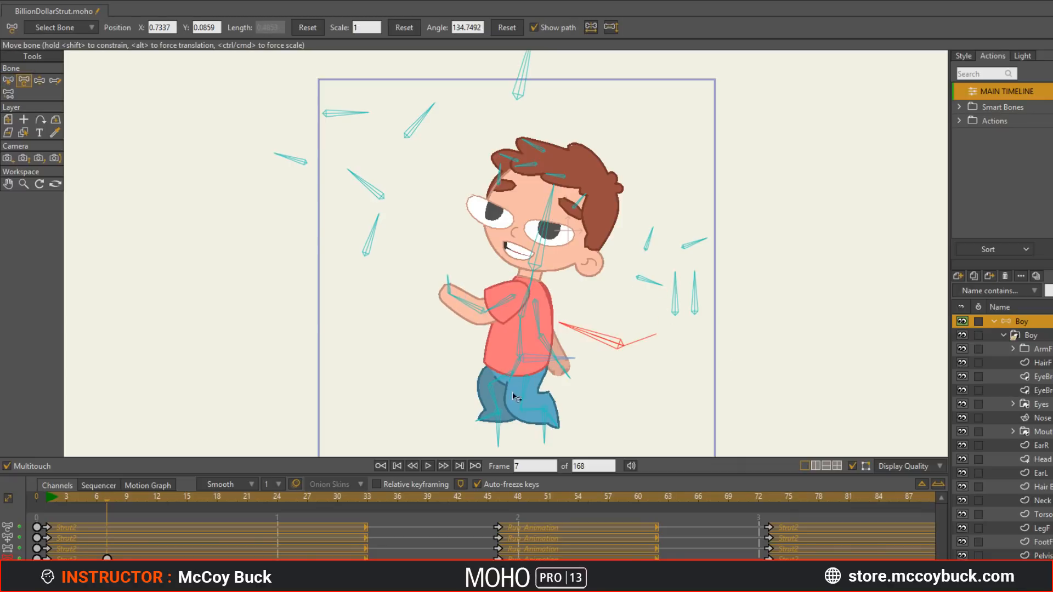
drag(518, 387, 606, 339)
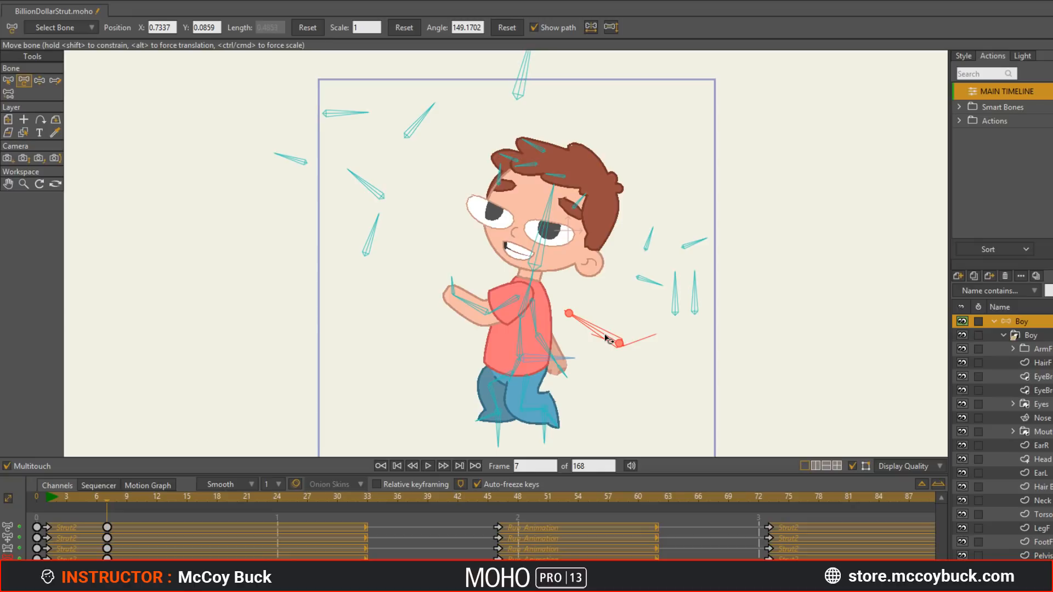
Step: Expand the Smart Bones group, search the actions for b47 and clear the search
click(694, 294)
click(994, 75)
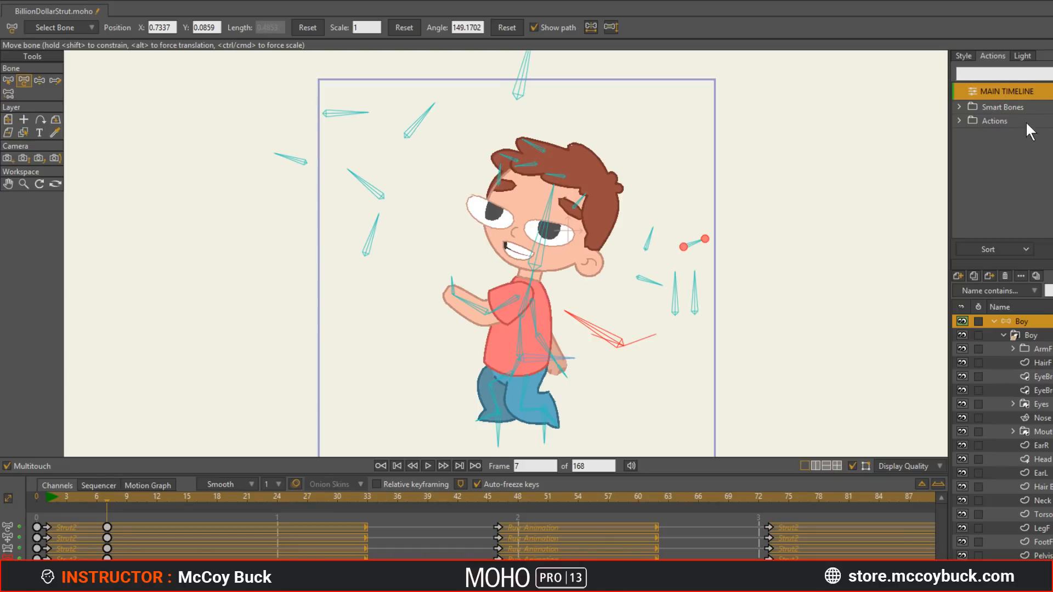
click(961, 107)
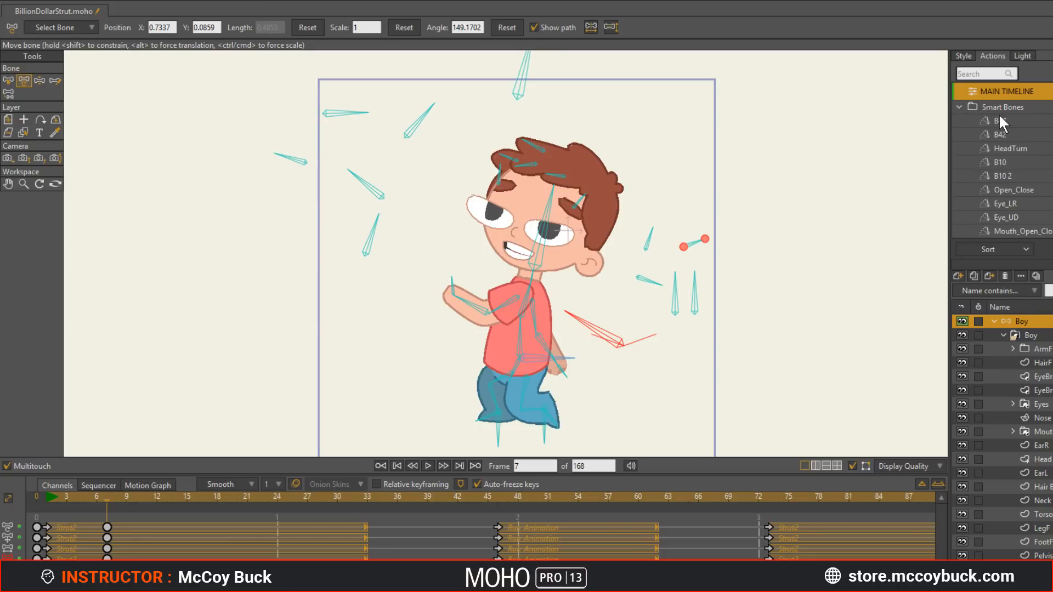
click(982, 74)
text(b47)
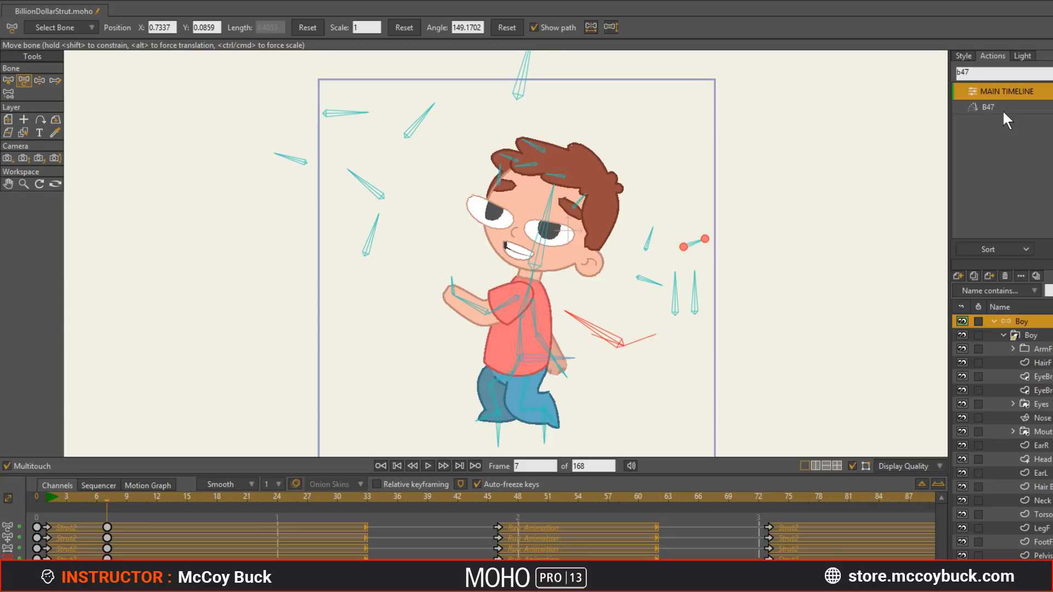
key(BackSpace)
key(BackSpace)
key(BackSpace)
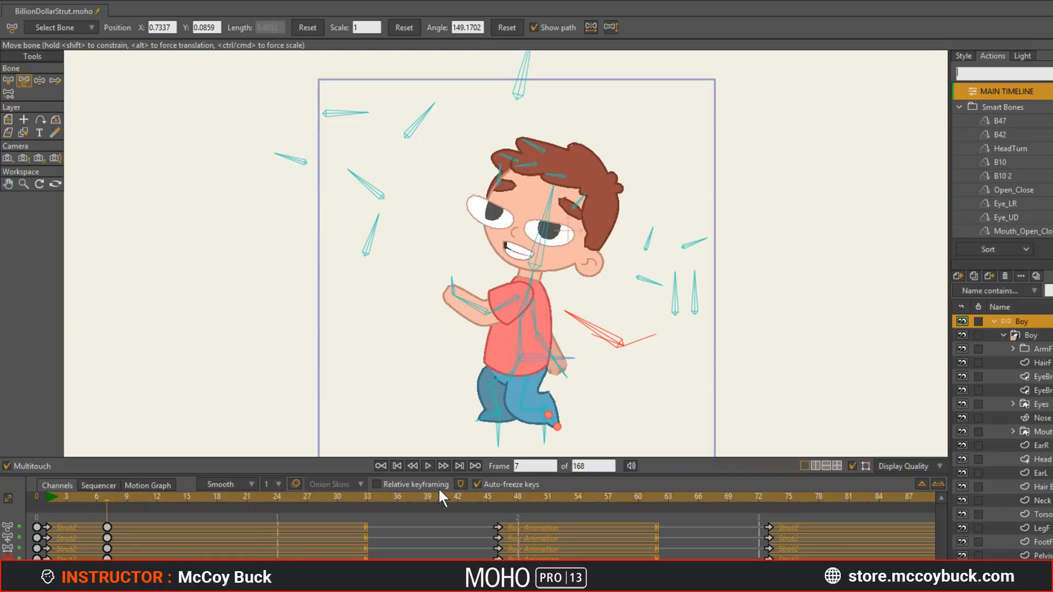
Step: Turn off group masking on the inner Boy layer and play the animation from frame 1, stopping it after a while
click(384, 466)
click(438, 469)
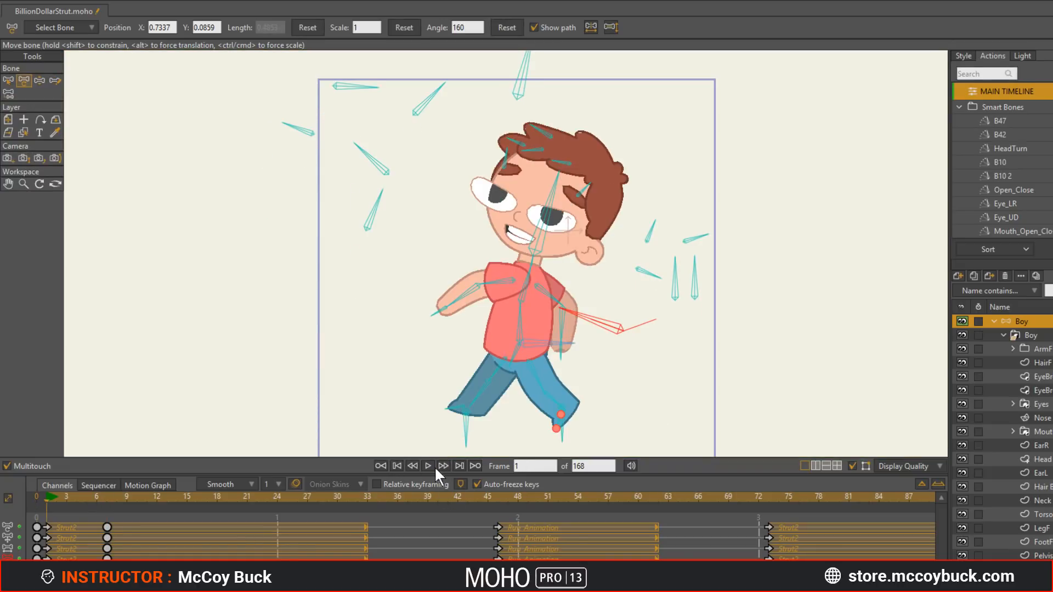
click(1034, 335)
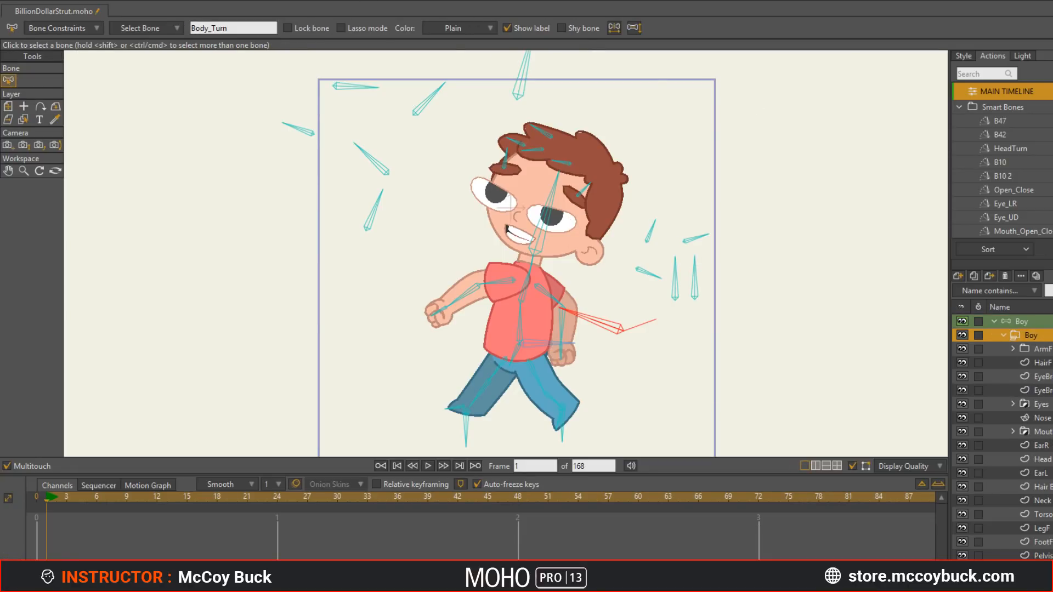
key(space)
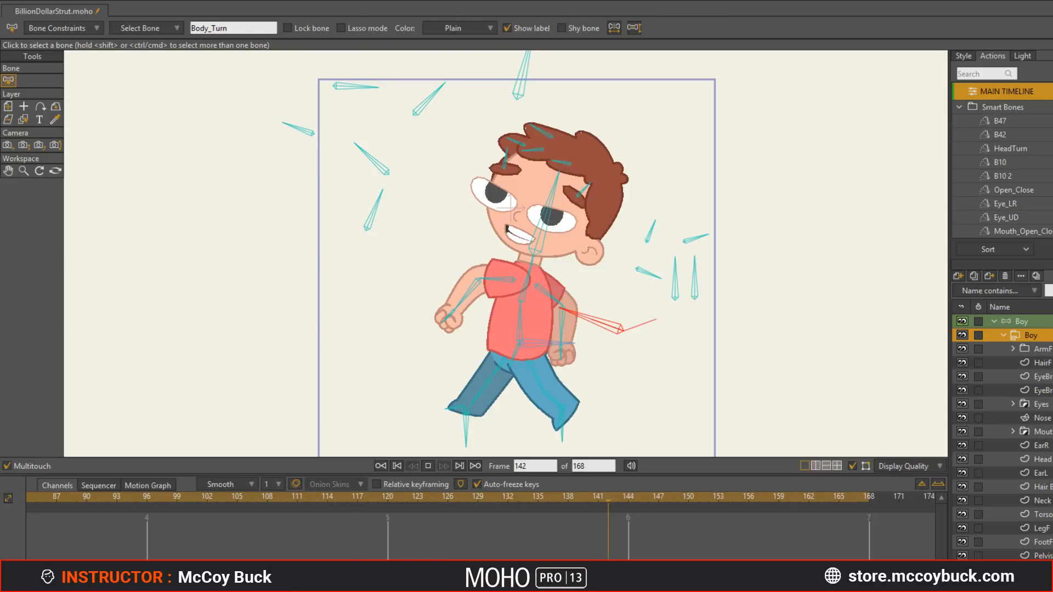
click(429, 465)
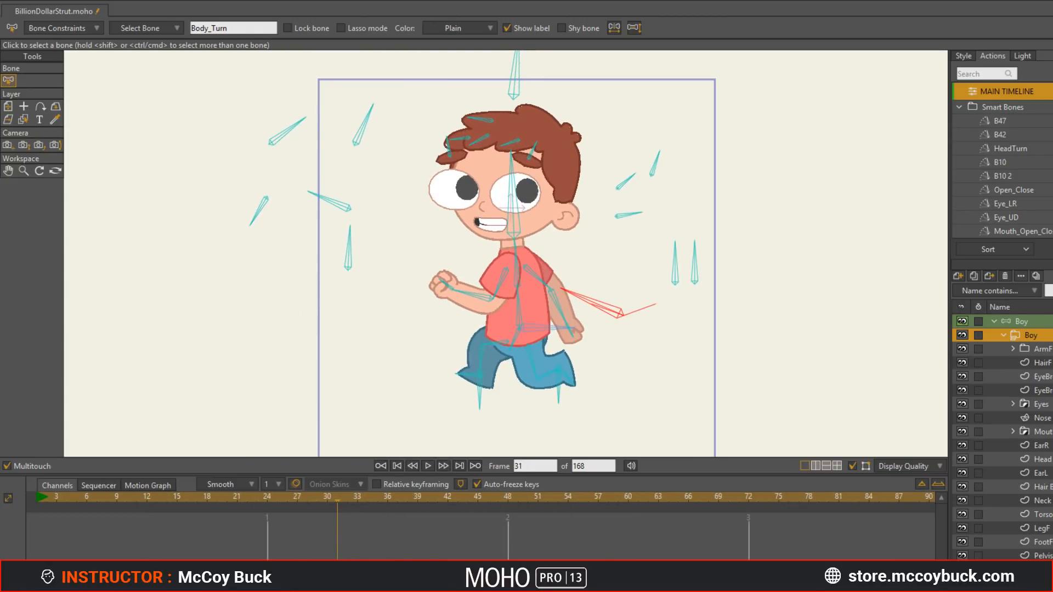
Step: Delete the Run Animation clip and the second Strut2 clip from the outer Boy bone layer's timeline
click(1040, 322)
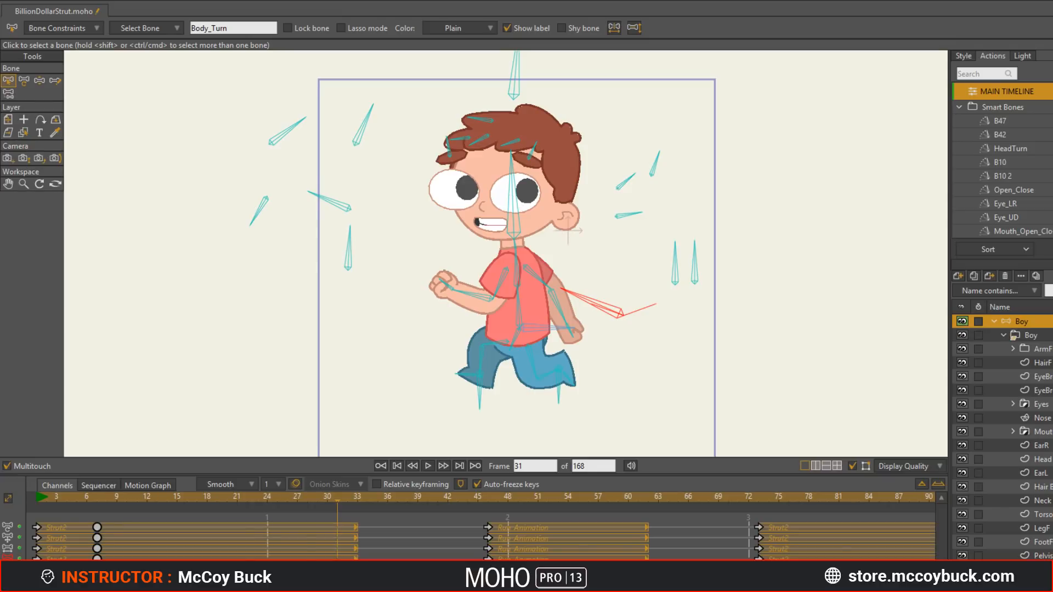
scroll(520, 505, right, 3)
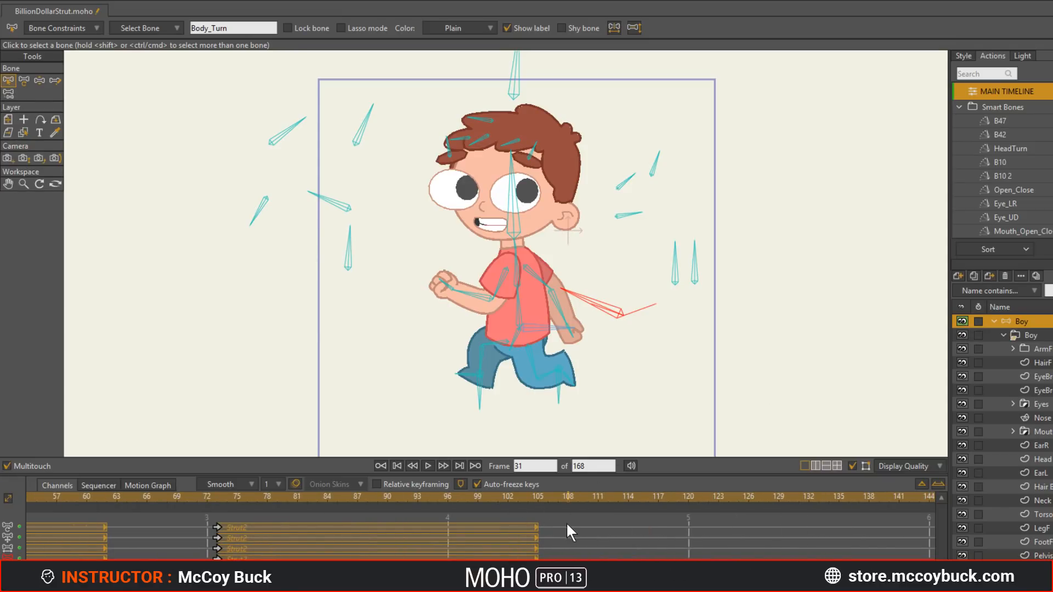
drag(568, 522, 4, 578)
scroll(433, 521, left, 6)
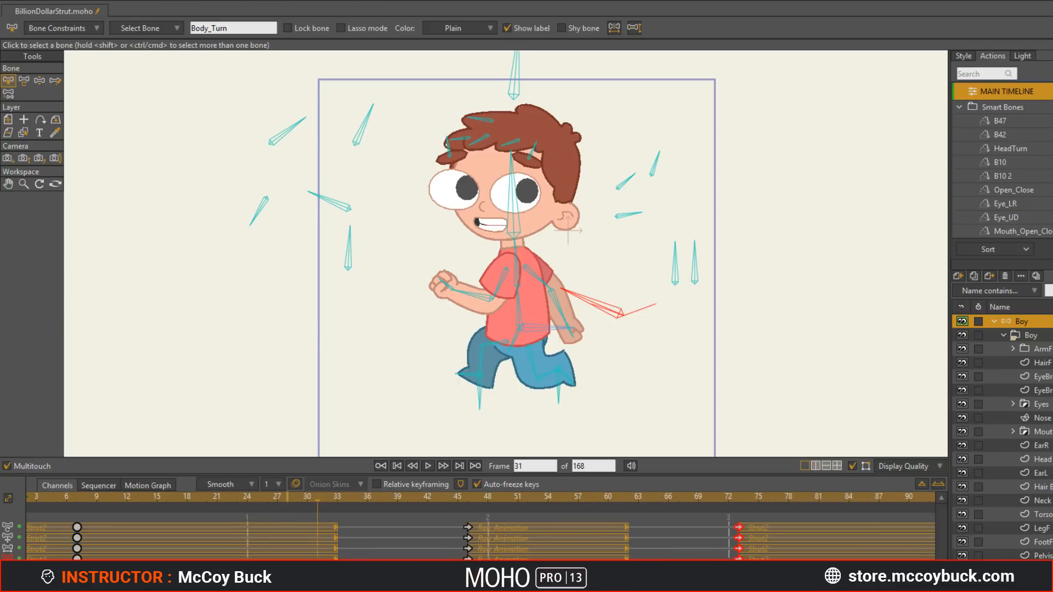
drag(434, 522, 668, 574)
key(Delete)
drag(710, 516, 789, 570)
key(Delete)
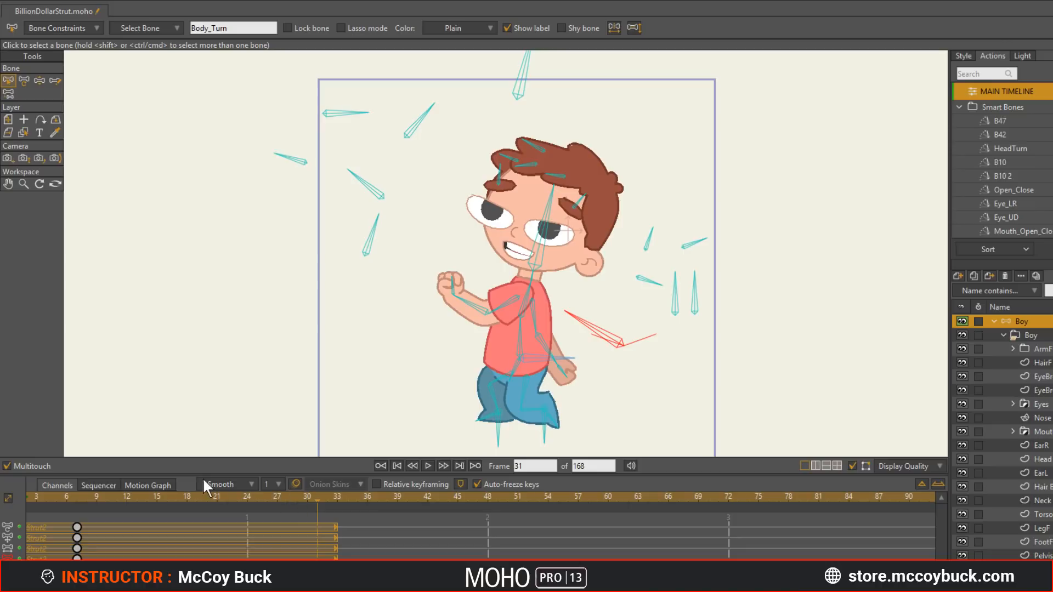
Step: Delete the outer Boy bone layer's keyframes at frame 7
scroll(100, 530, left, 1)
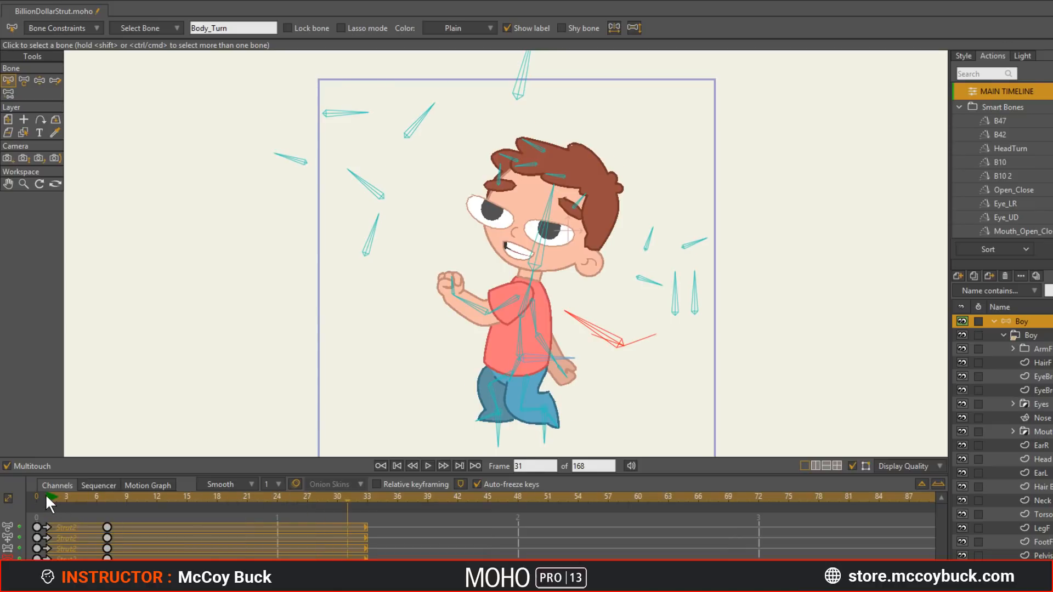
drag(48, 497, 125, 496)
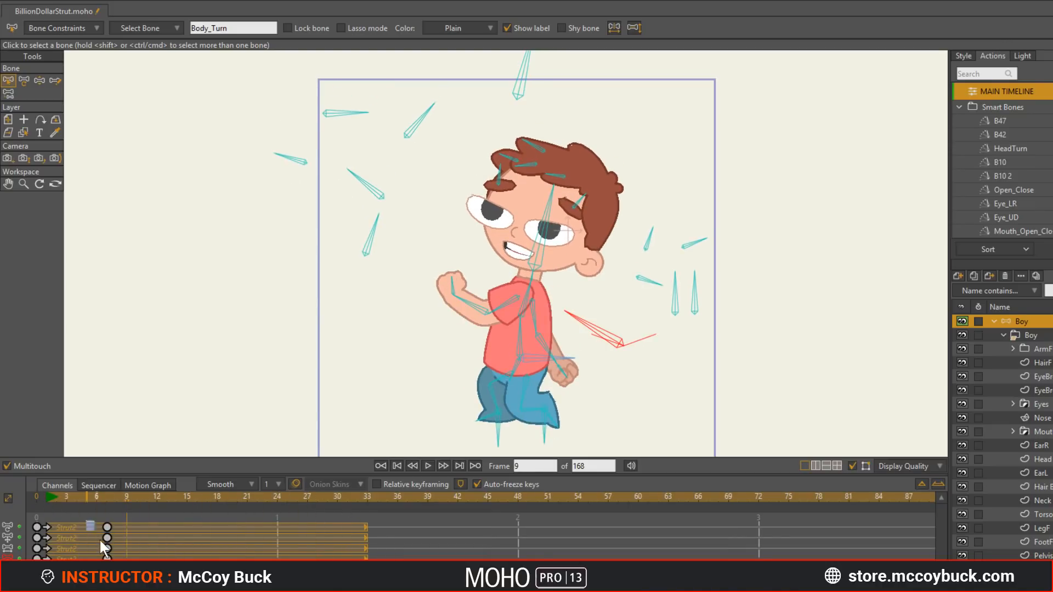
key(Delete)
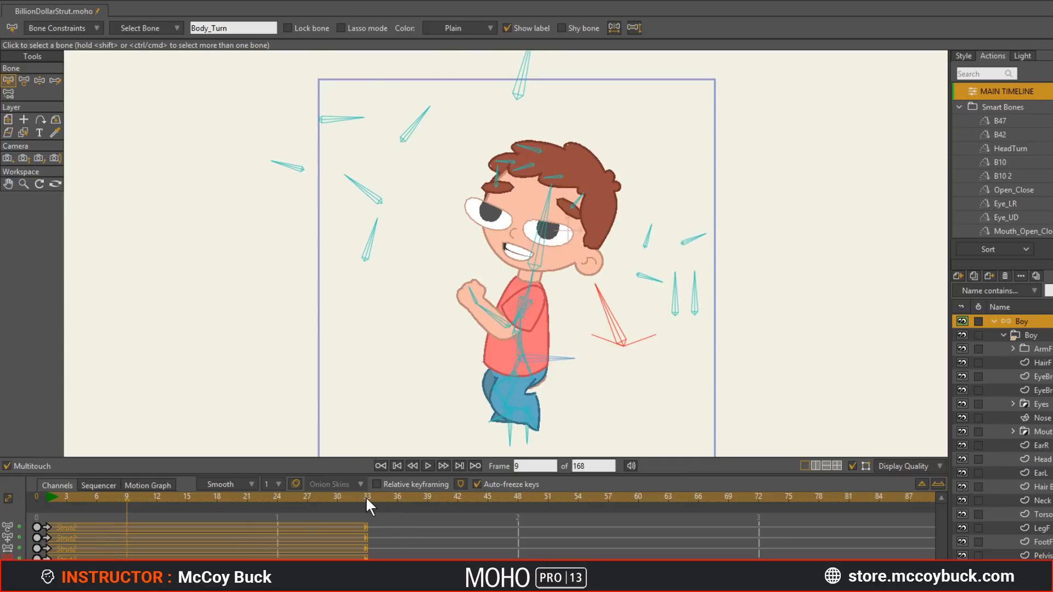
Step: Set the end of the playback range to frame 33 and play the remaining Strut2 animation
click(366, 496)
ctrl+right_click(366, 497)
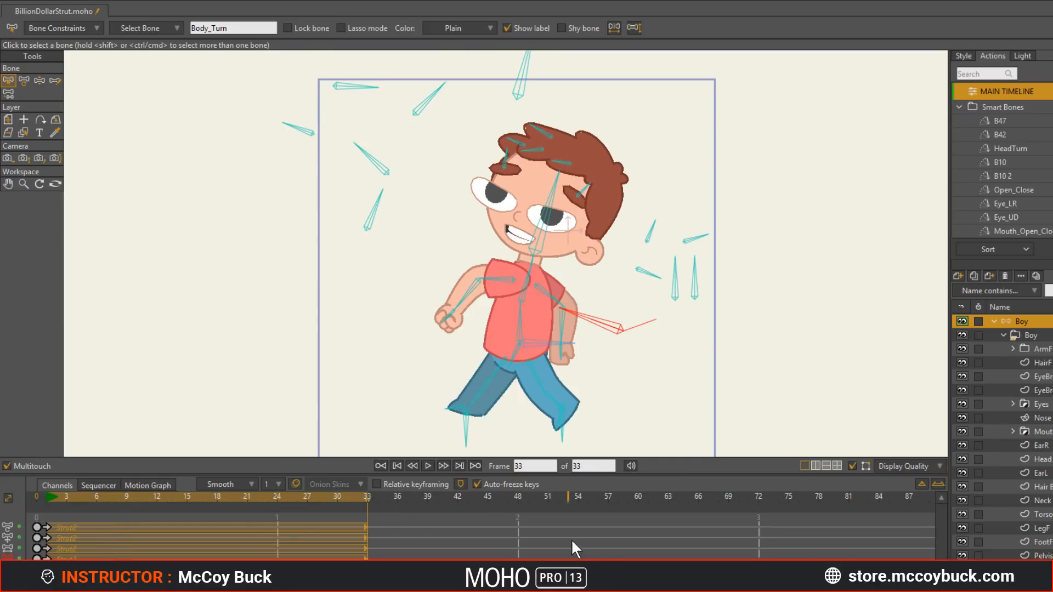
click(432, 466)
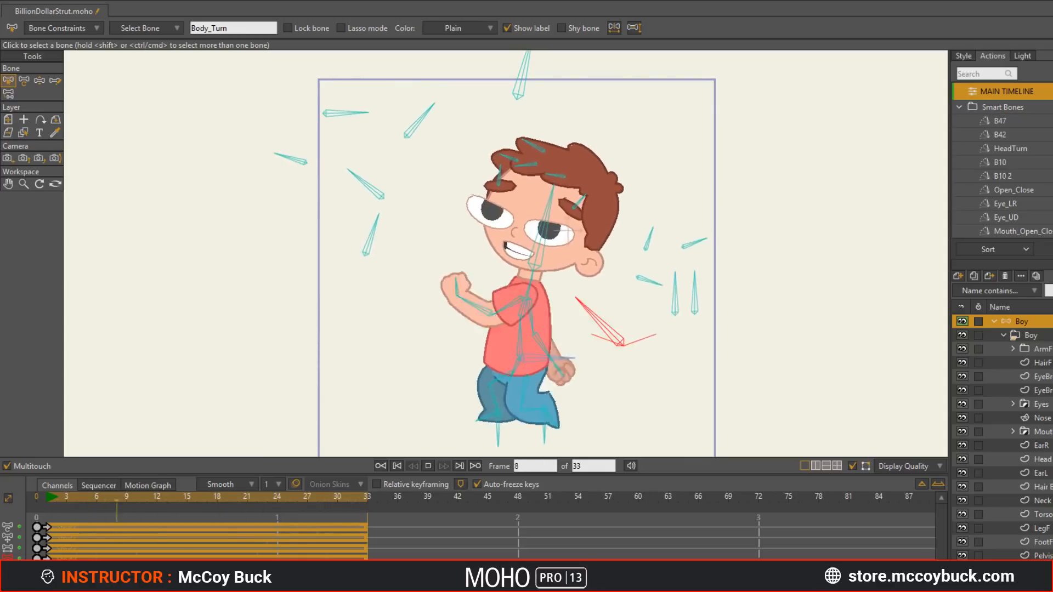
click(1020, 54)
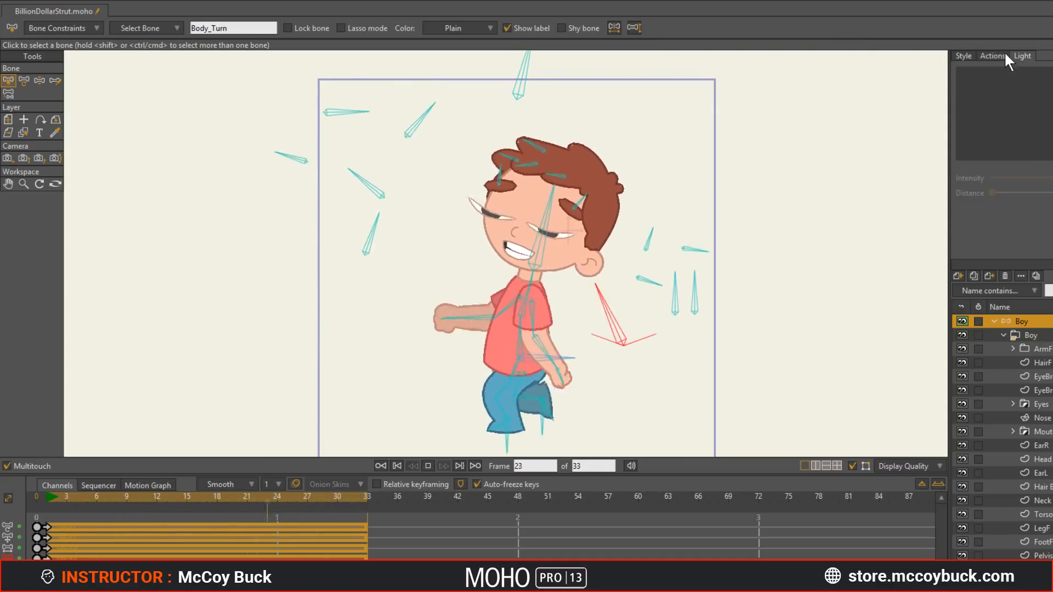
click(993, 56)
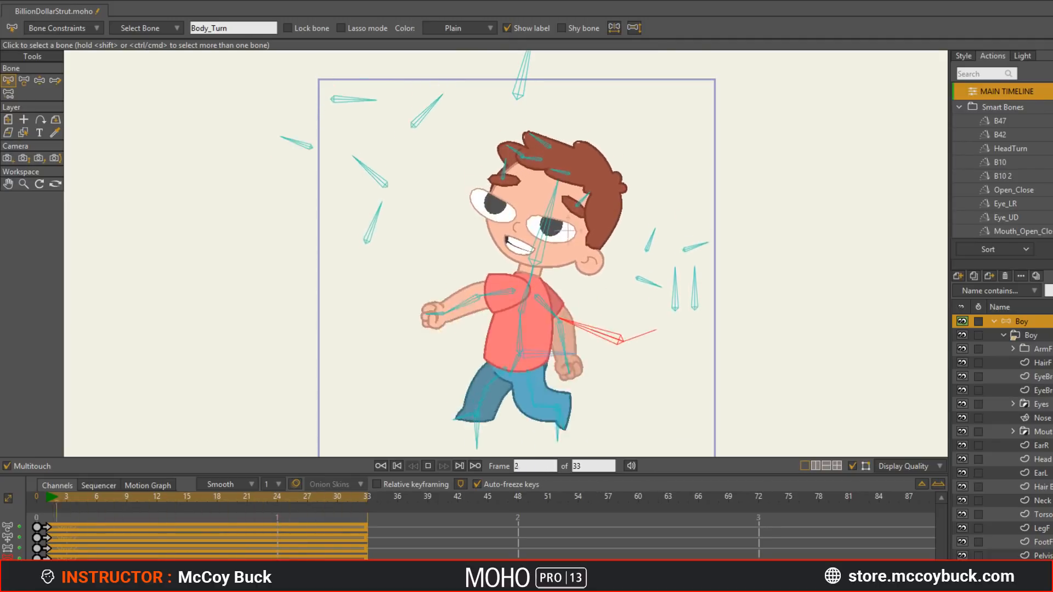
Step: Open the Moho 13 user's manual and examine its table of contents and the list of new features
click(250, 1)
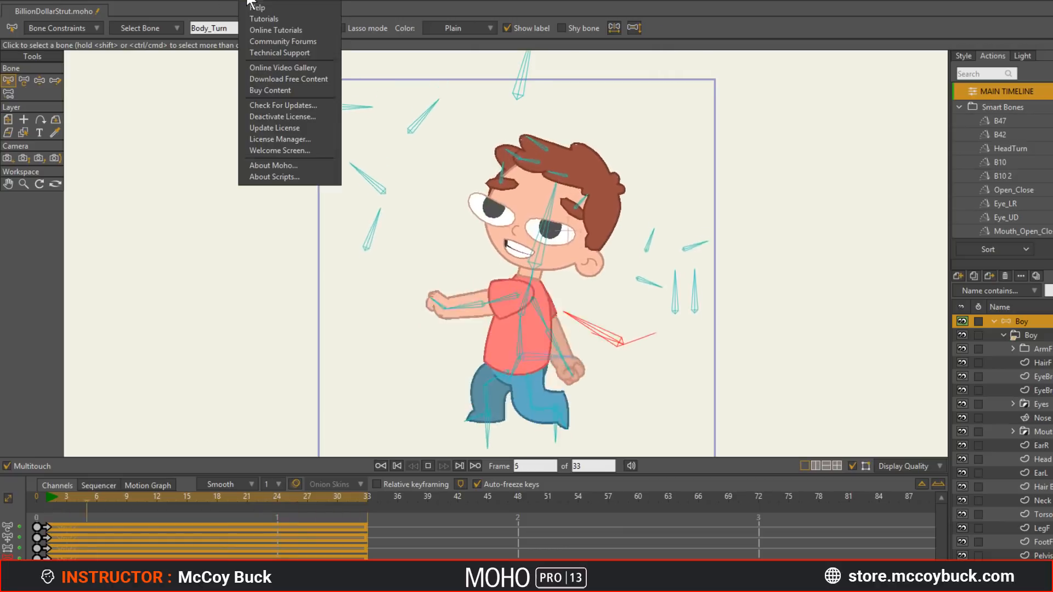
click(276, 7)
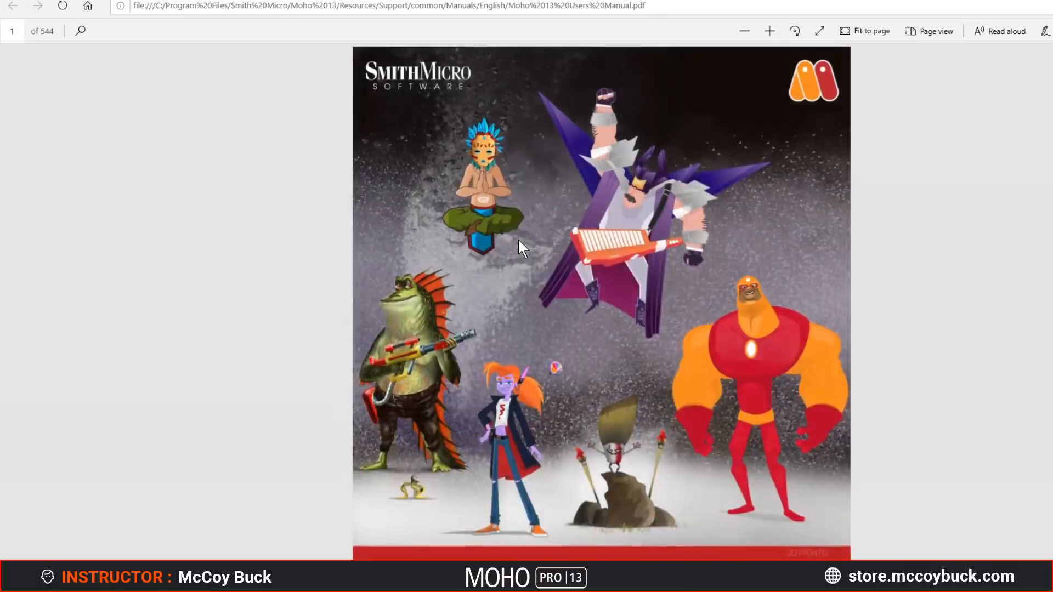
scroll(518, 238, down, 15)
scroll(328, 282, down, 20)
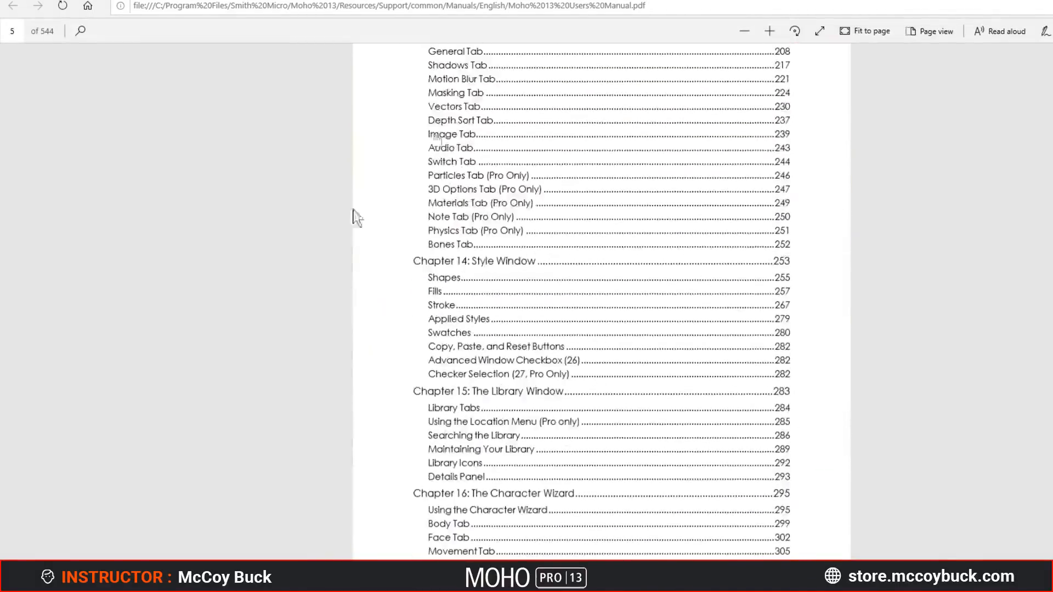
scroll(354, 303, down, 20)
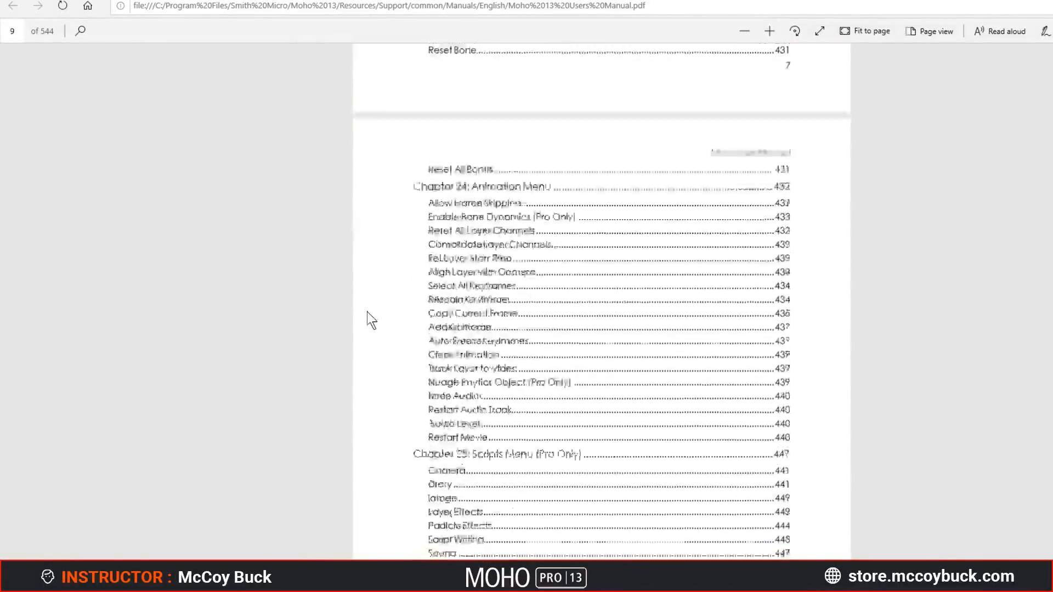
scroll(376, 310, down, 10)
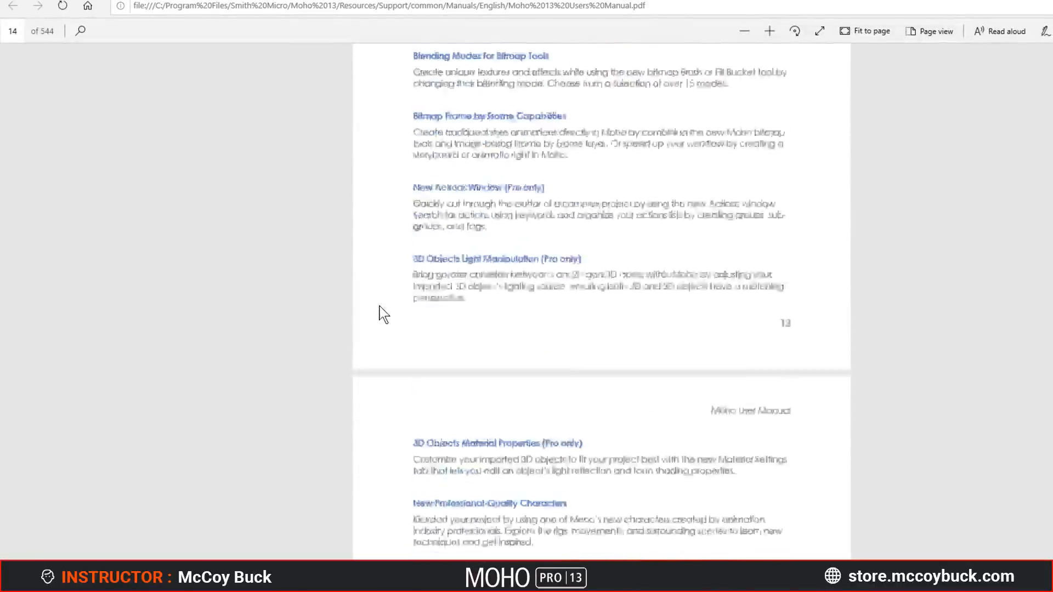
scroll(382, 311, up, 5)
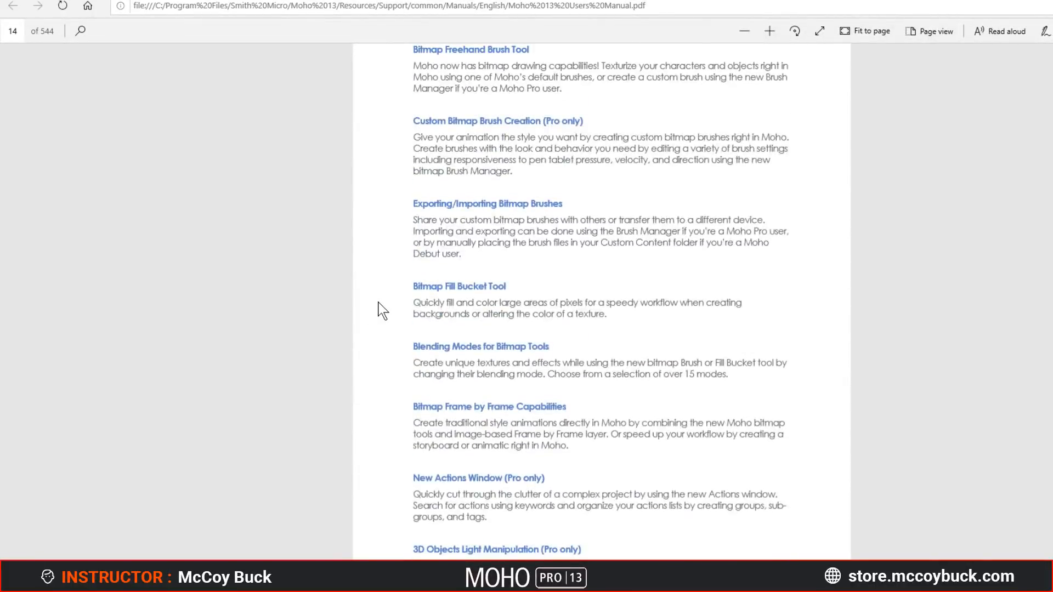
scroll(383, 311, down, 10)
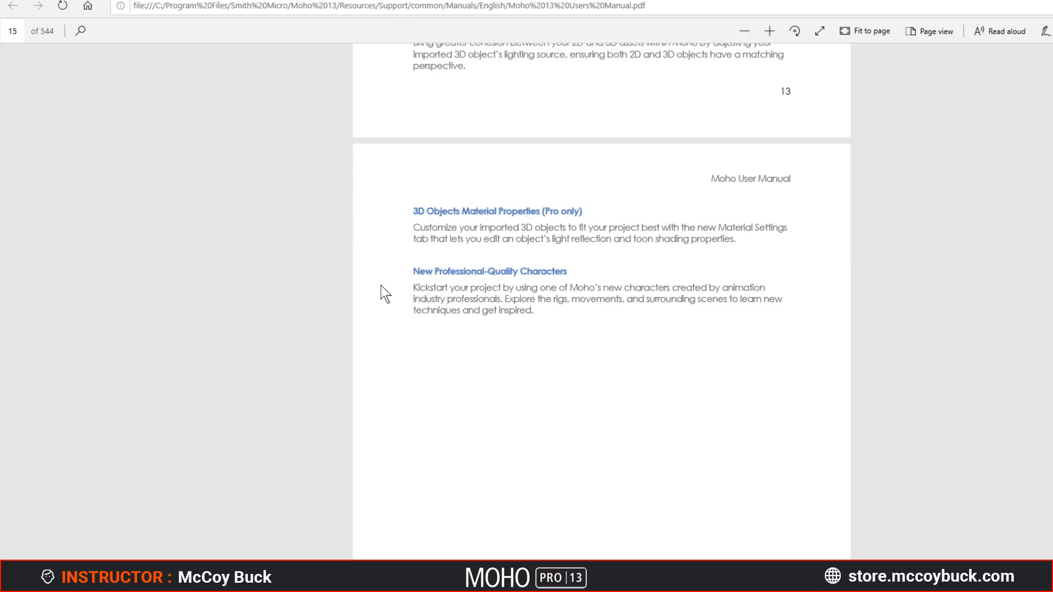
scroll(362, 325, up, 2)
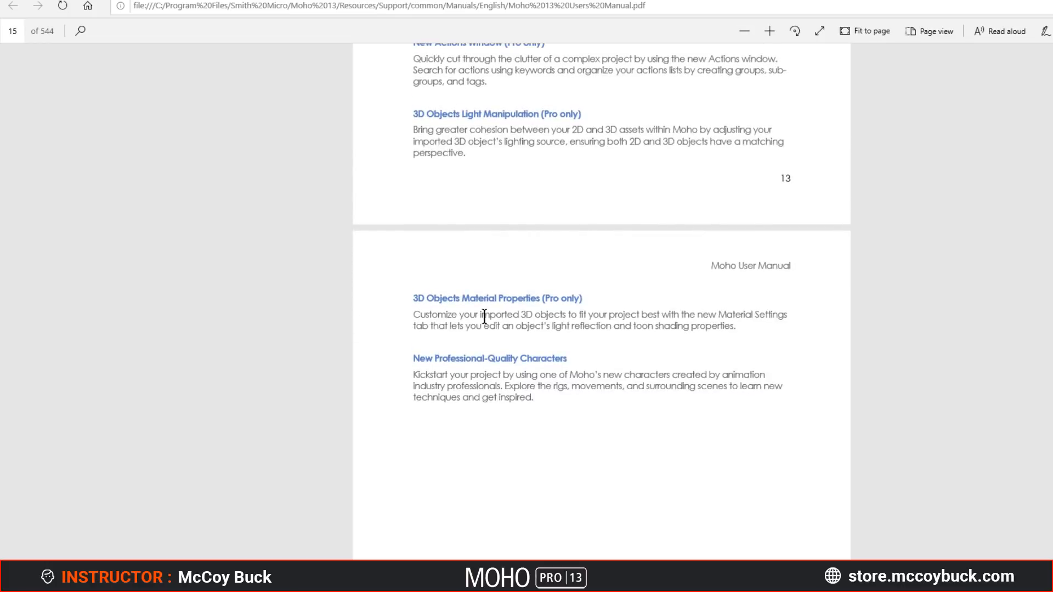
scroll(503, 321, up, 5)
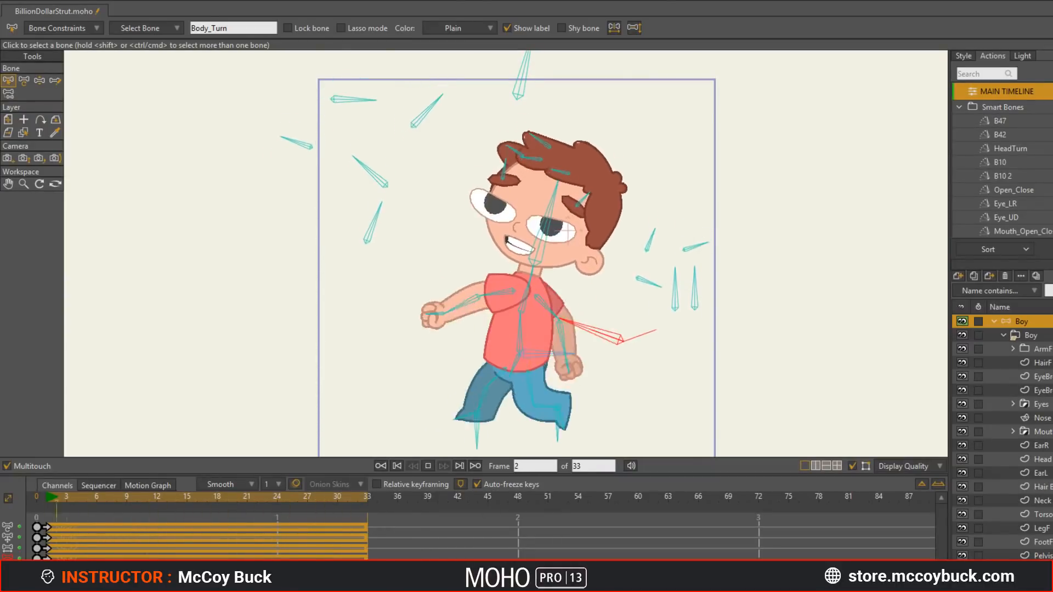
Step: Switch to ReadMe.txt in Notepad and examine the new features and the bug fixes for Moho 13.0.0
key(alt+Tab)
scroll(752, 305, down, 12)
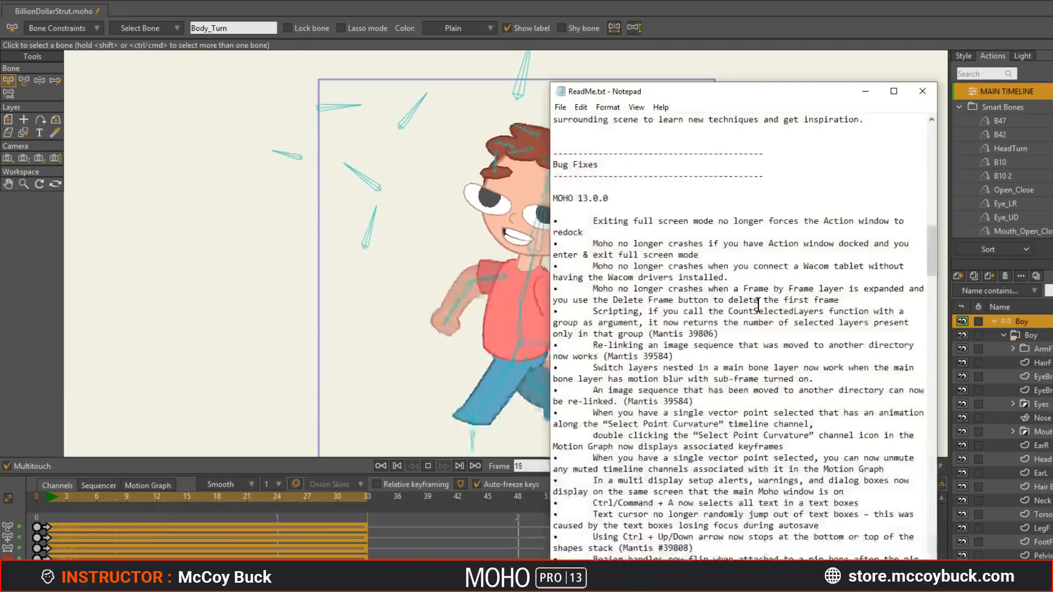
scroll(750, 310, up, 6)
scroll(749, 310, down, 7)
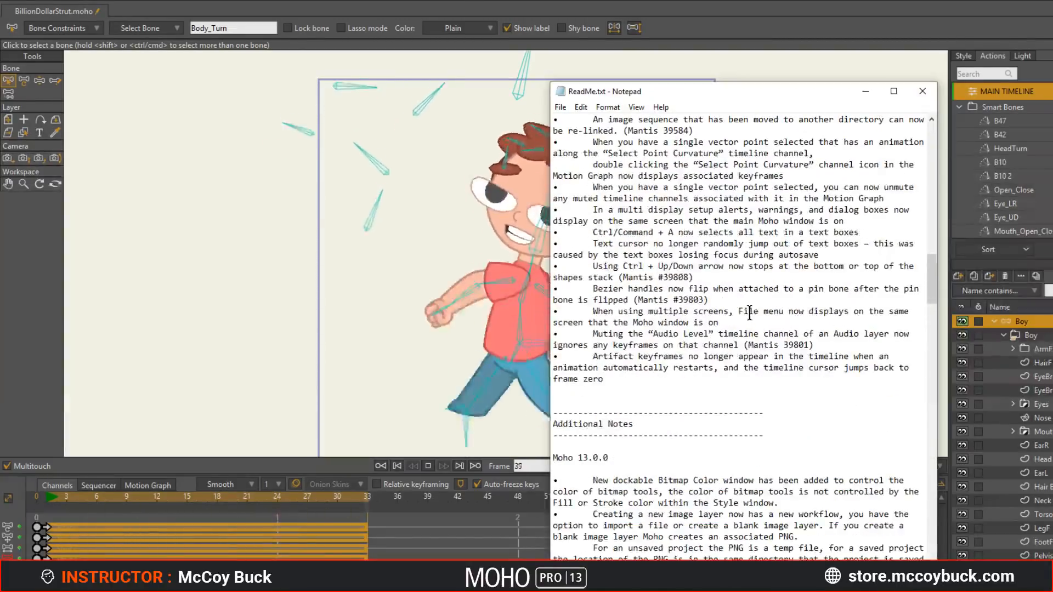
scroll(749, 313, up, 7)
scroll(749, 313, up, 7)
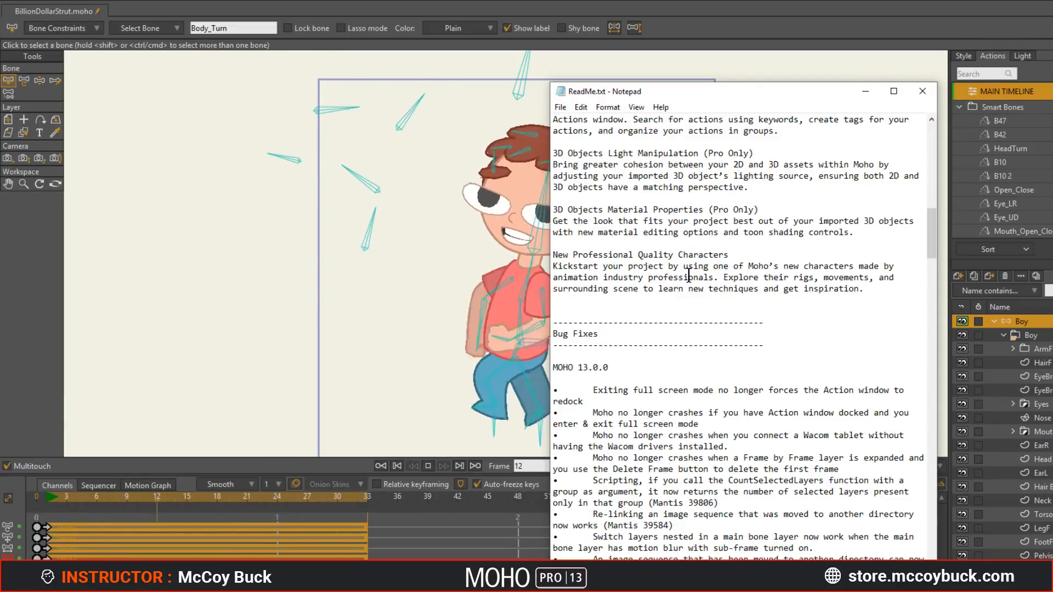
scroll(692, 278, down, 7)
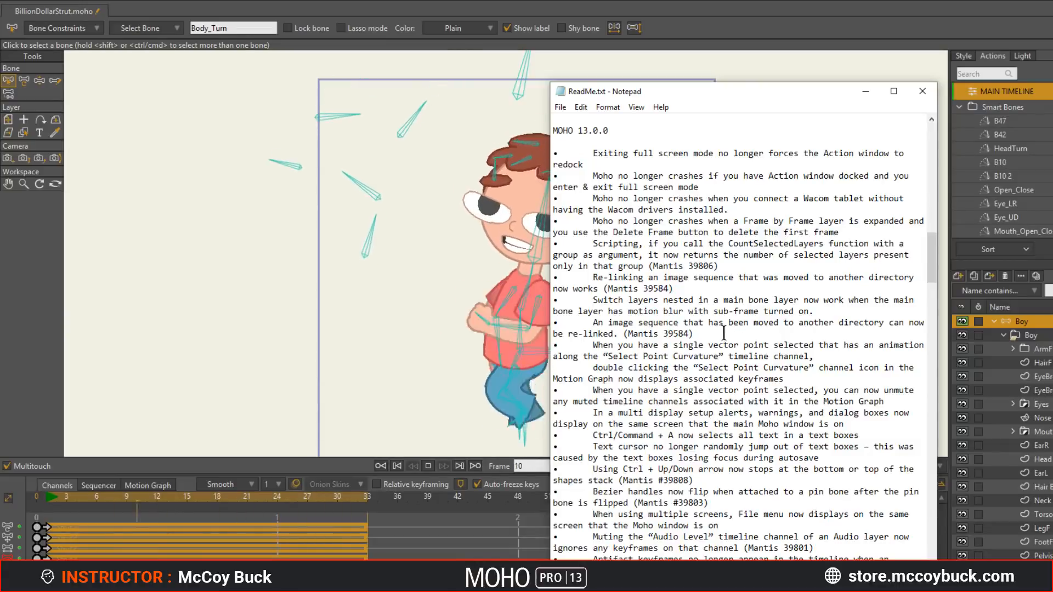
scroll(730, 335, down, 3)
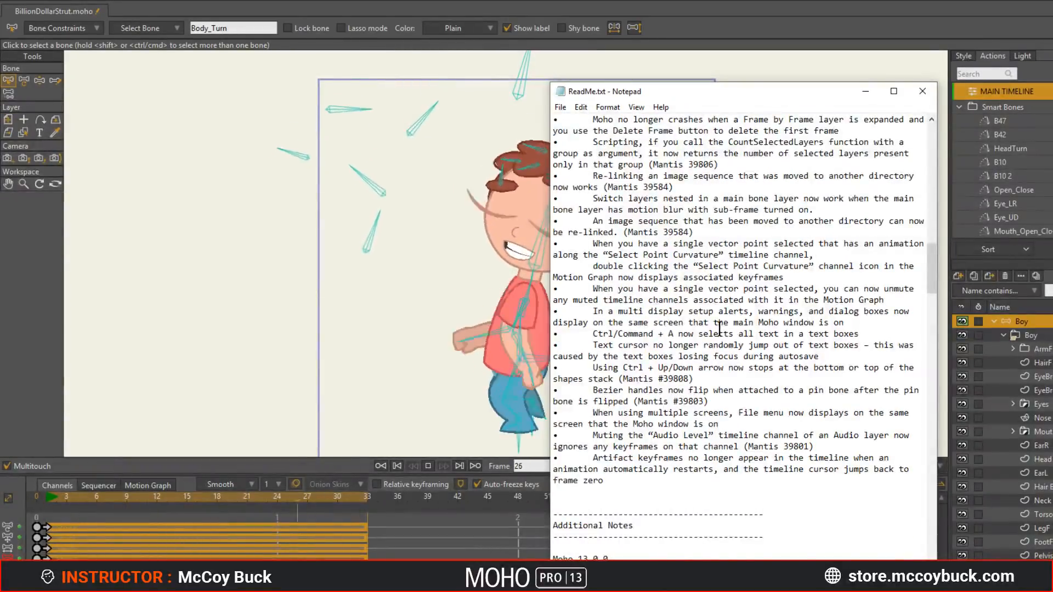
scroll(719, 330, down, 2)
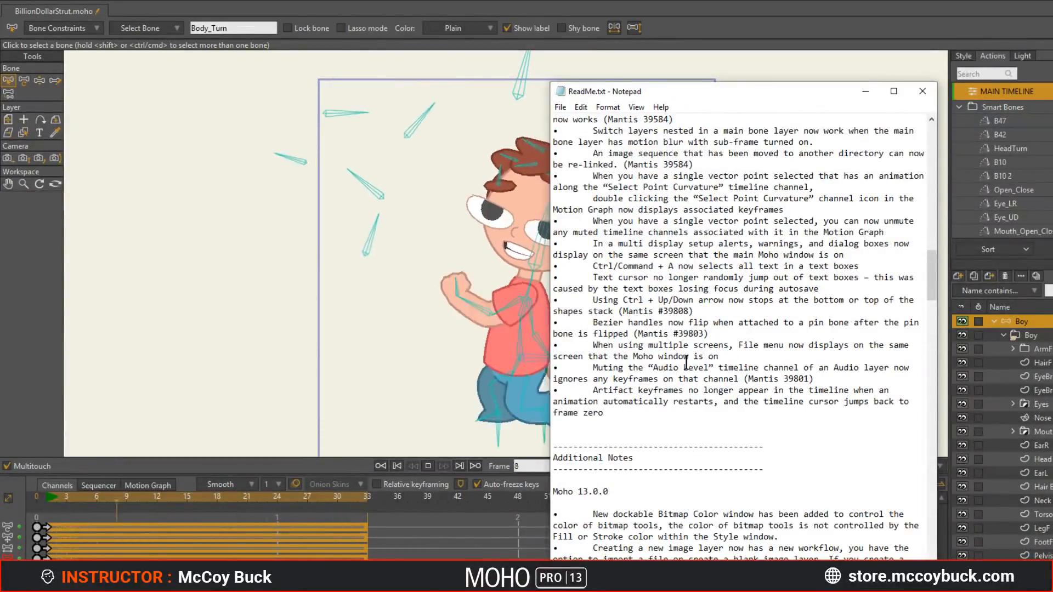
scroll(698, 390, up, 2)
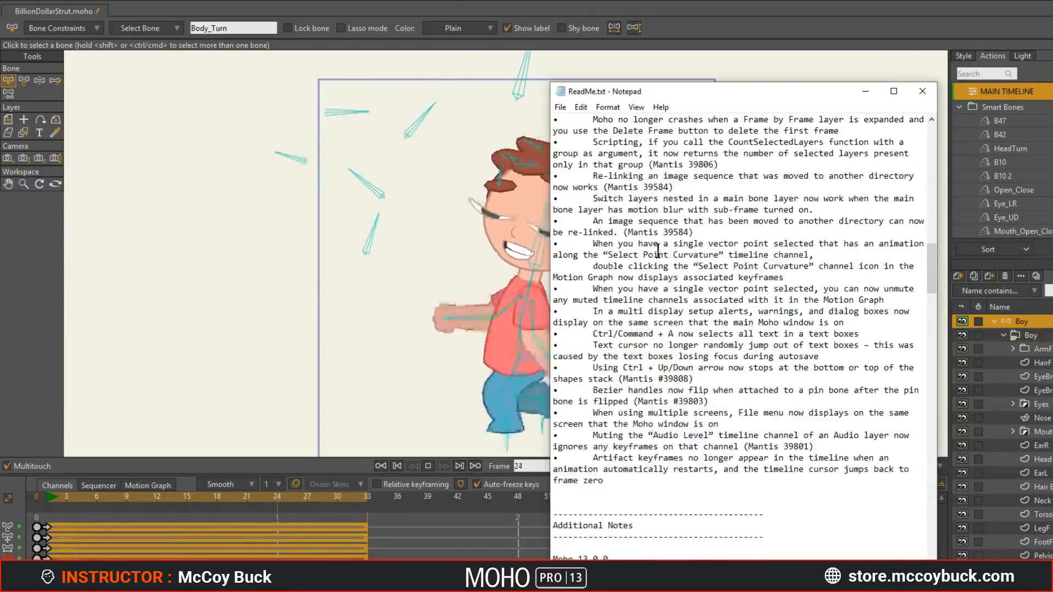
scroll(658, 252, down, 3)
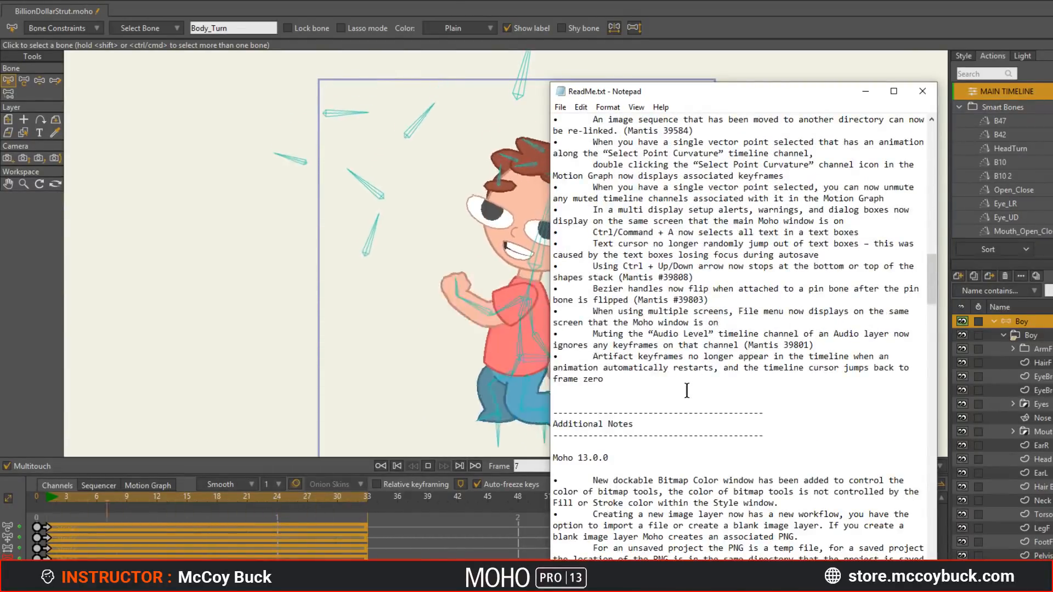
Step: Read the Additional Notes on Draw Freehand defaults and changed shortcuts in ReadMe.txt and close the file
scroll(689, 393, down, 16)
scroll(658, 373, down, 13)
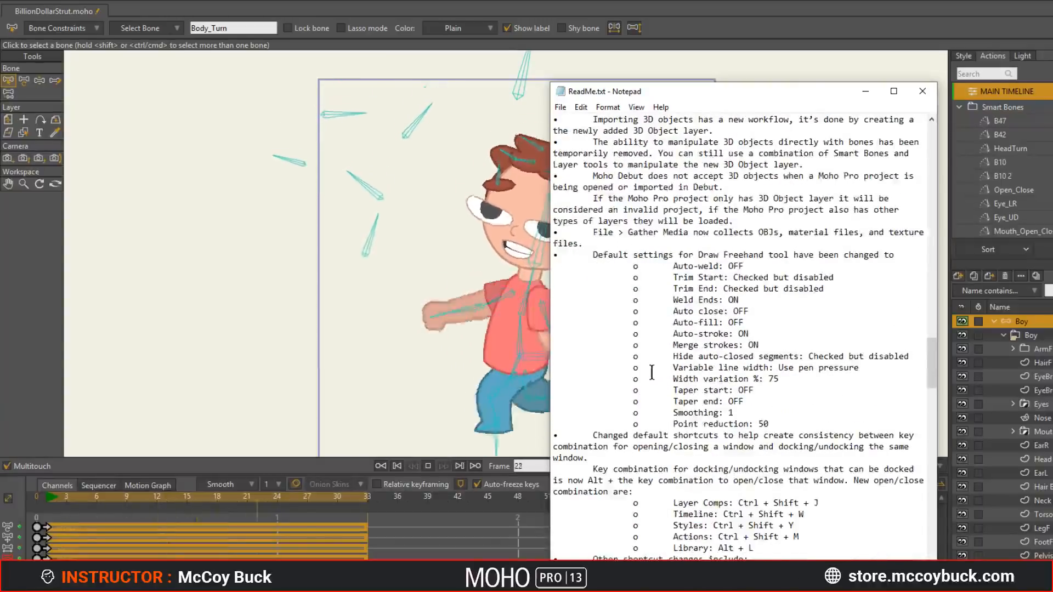
scroll(647, 375, up, 7)
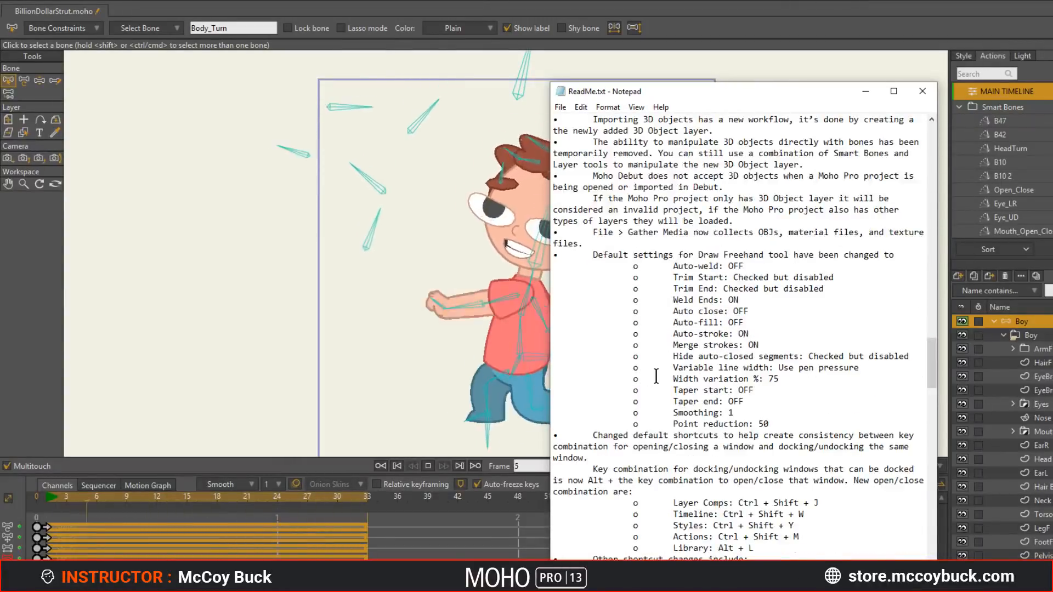
click(924, 93)
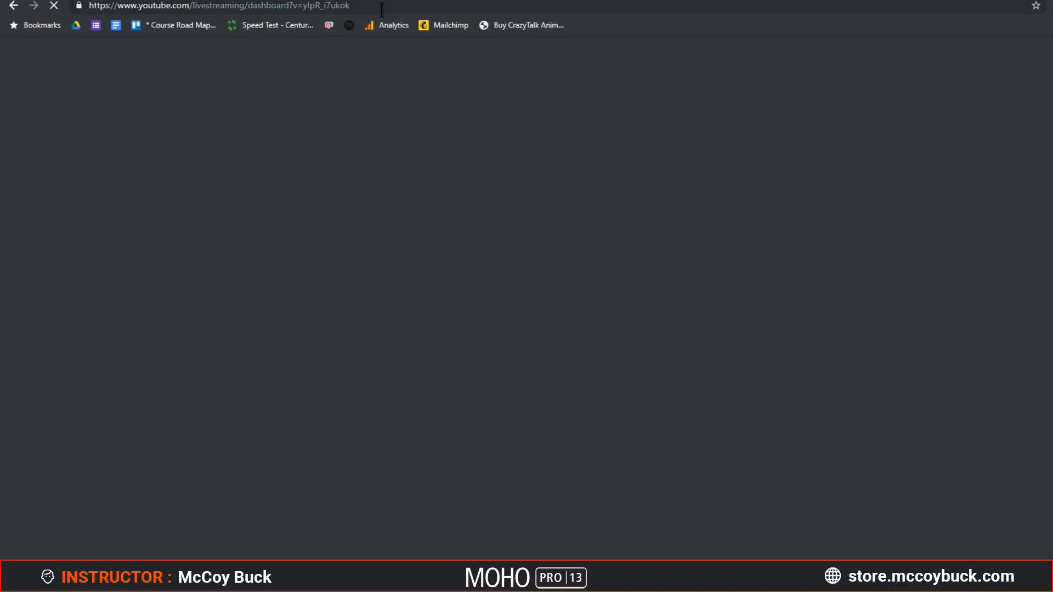
Step: Switch to the web browser and load youtube.com
click(382, 9)
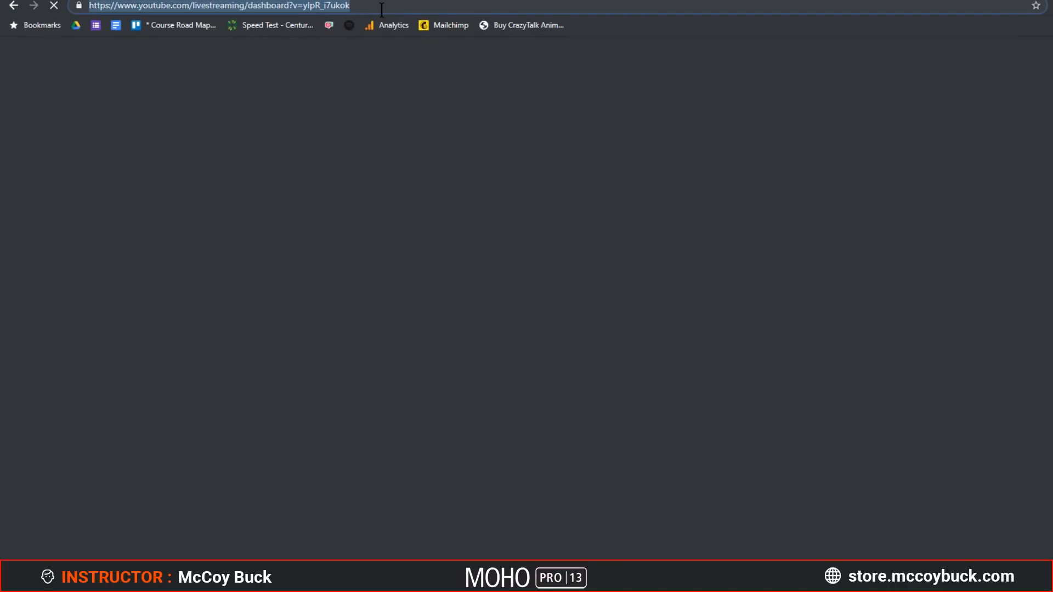
text(youtube.com)
key(Return)
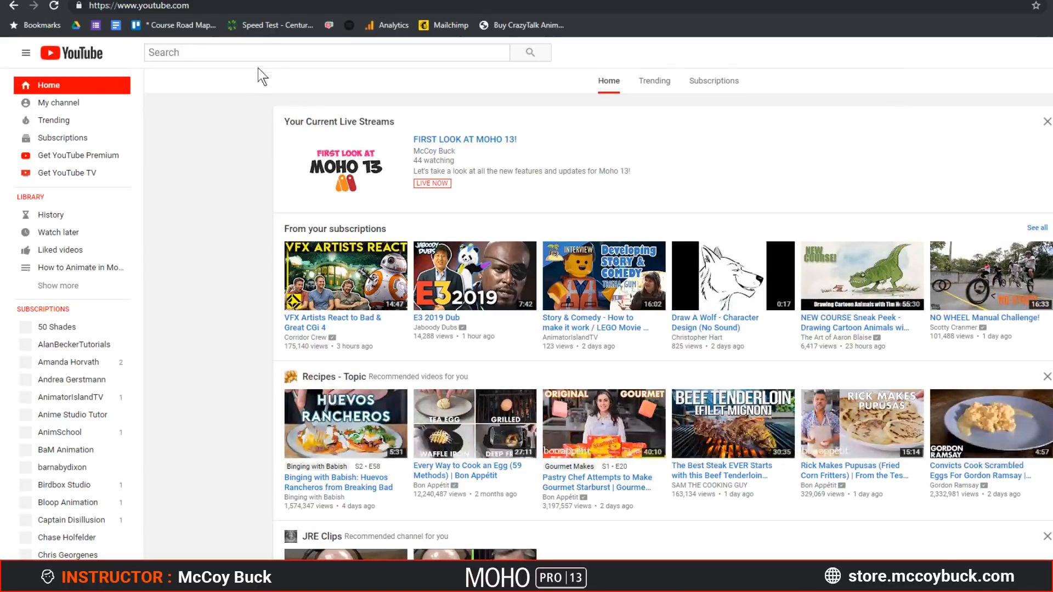
Step: Search YouTube for the animator's name, open the matching channel and show its list of videos
click(258, 55)
text(char)
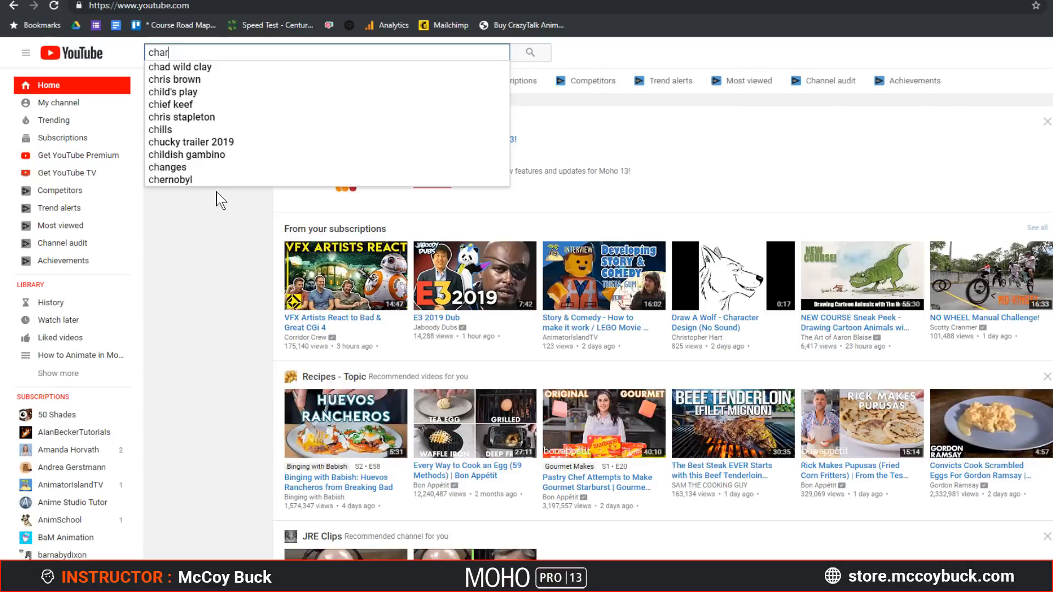
text(les kenway)
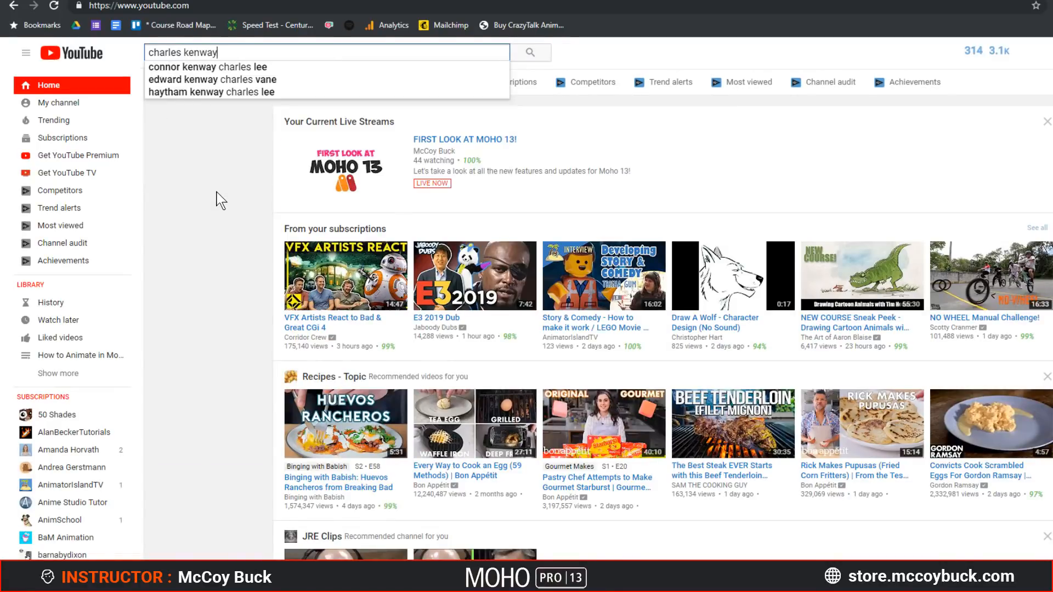
key(Return)
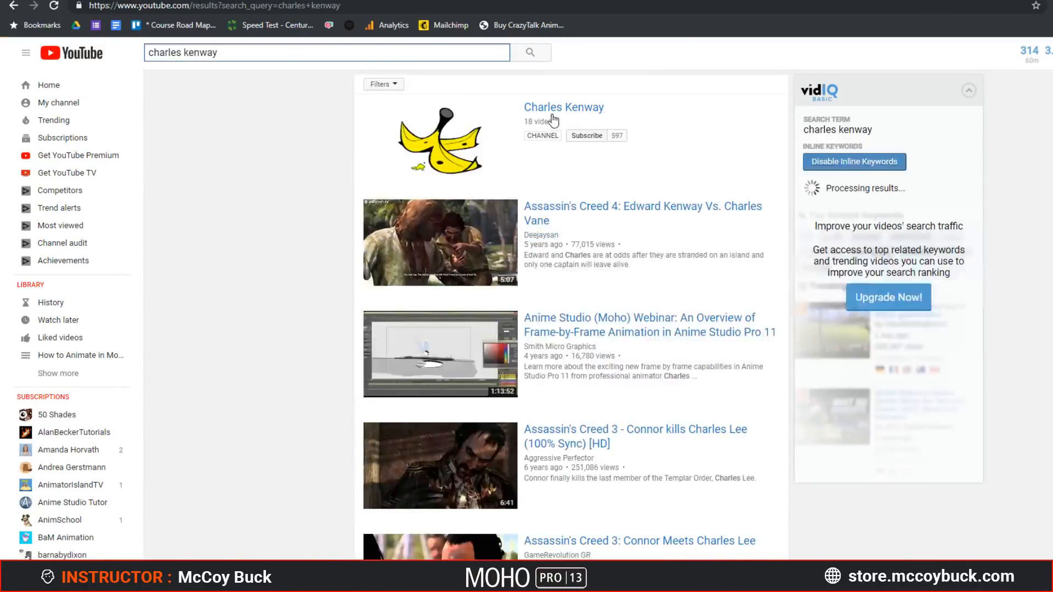
click(553, 116)
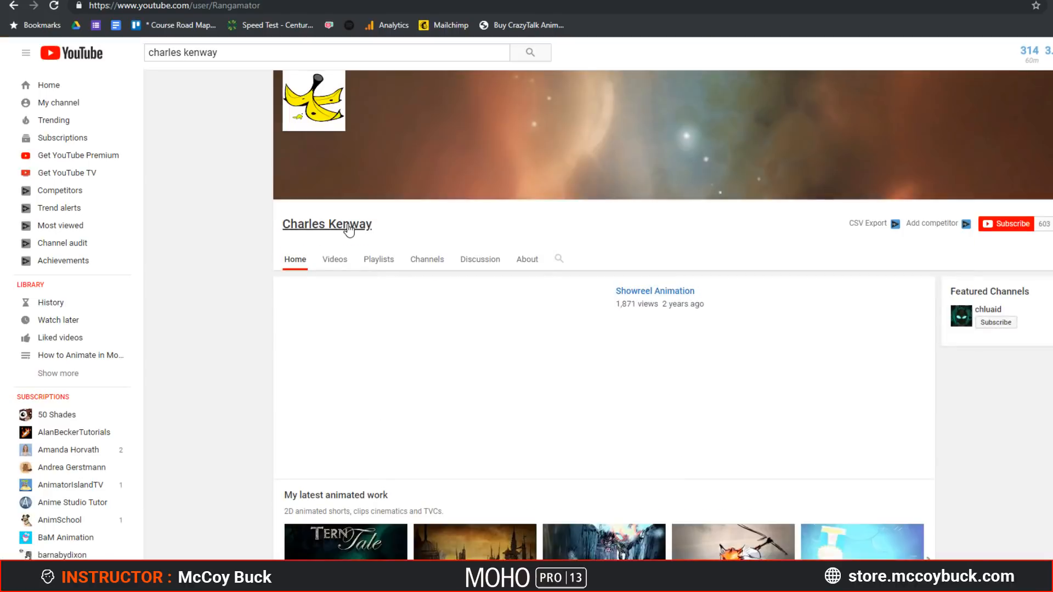
click(334, 259)
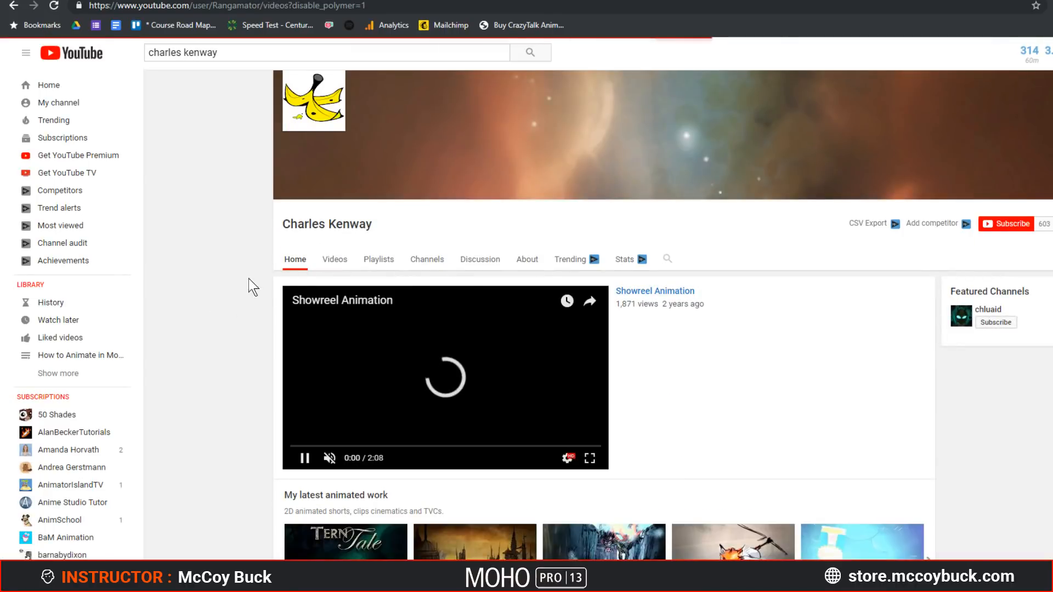